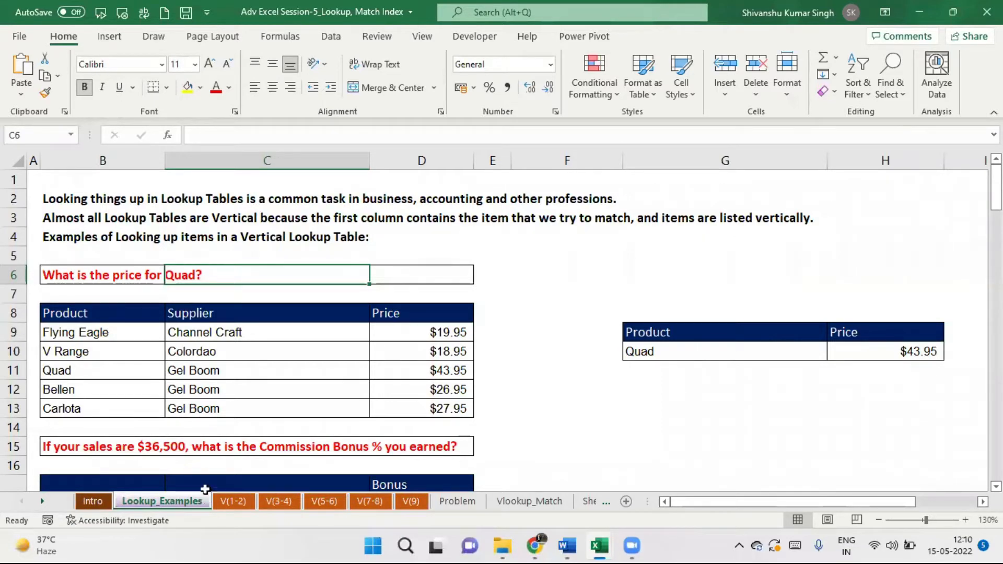
# On Lookup_Examples, clear the Quad product and its $43.95 price from G10:H10.
pyautogui.click(93, 502)
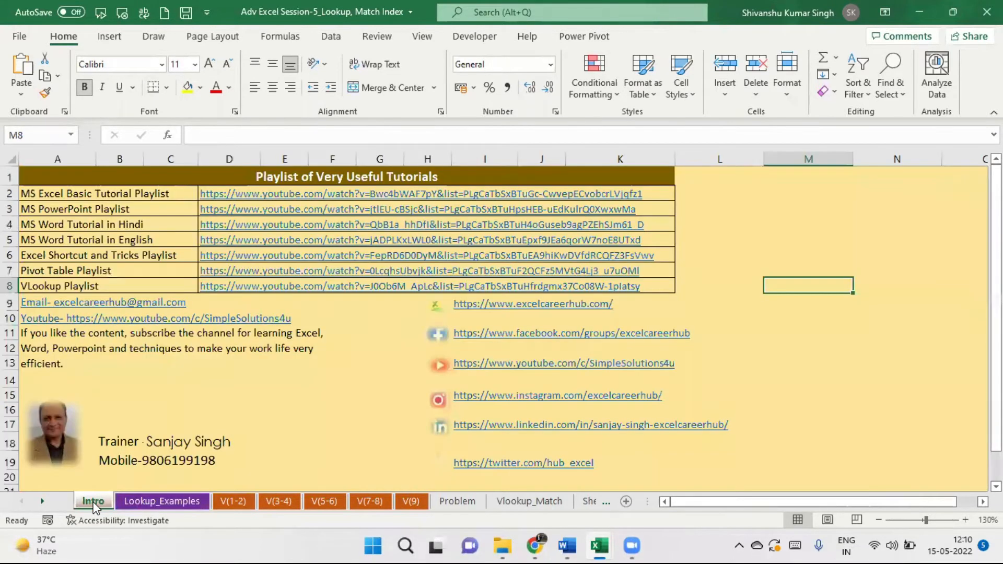
pyautogui.click(149, 502)
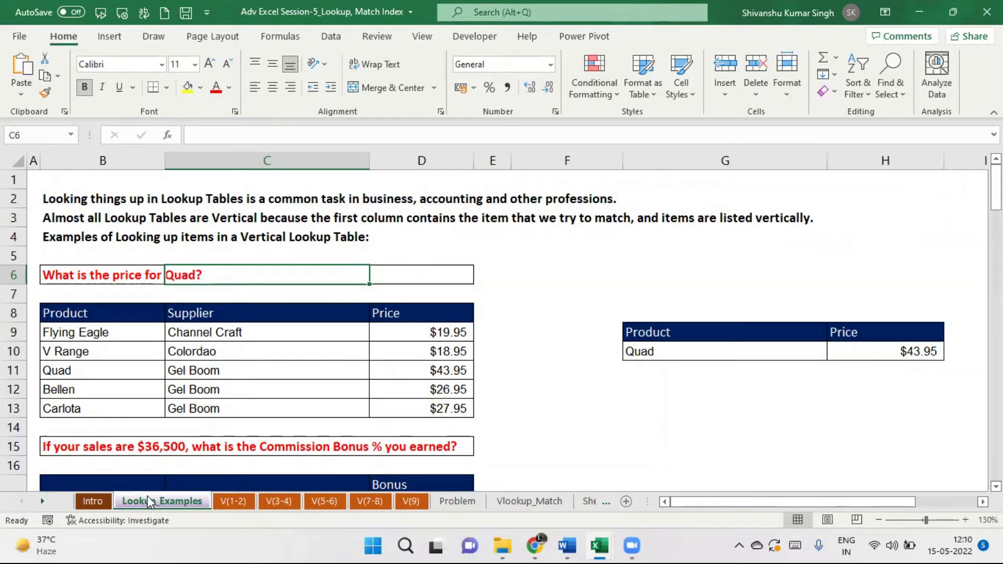
pyautogui.click(680, 351)
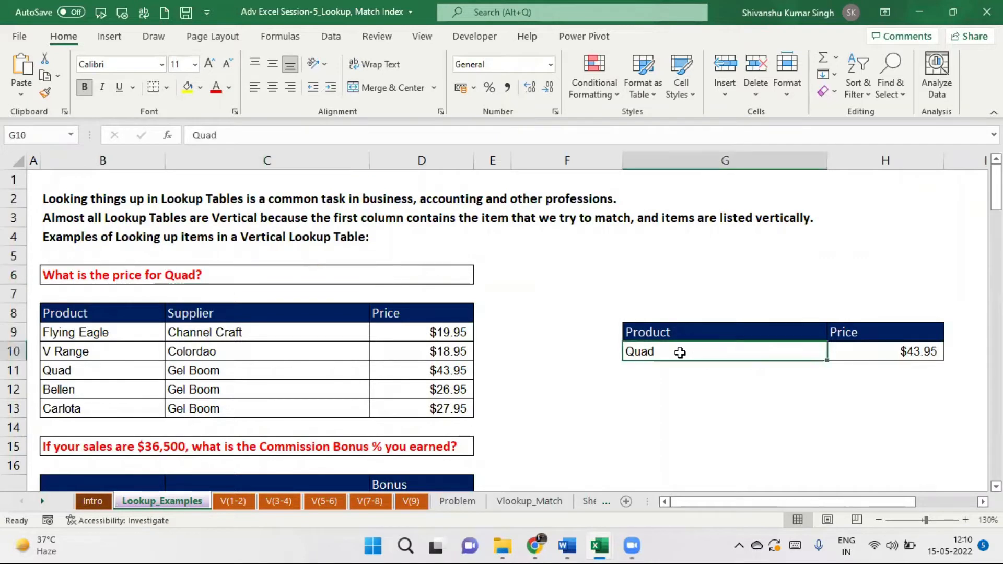
pyautogui.click(874, 348)
pyautogui.moveTo(728, 350); pyautogui.dragTo(867, 352)
pyautogui.press('Delete')
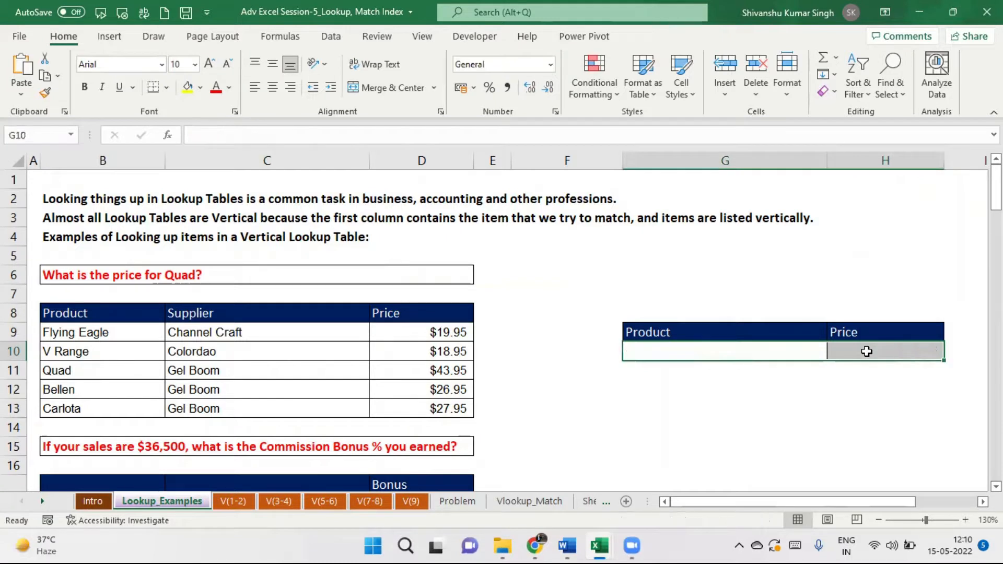
pyautogui.click(712, 375)
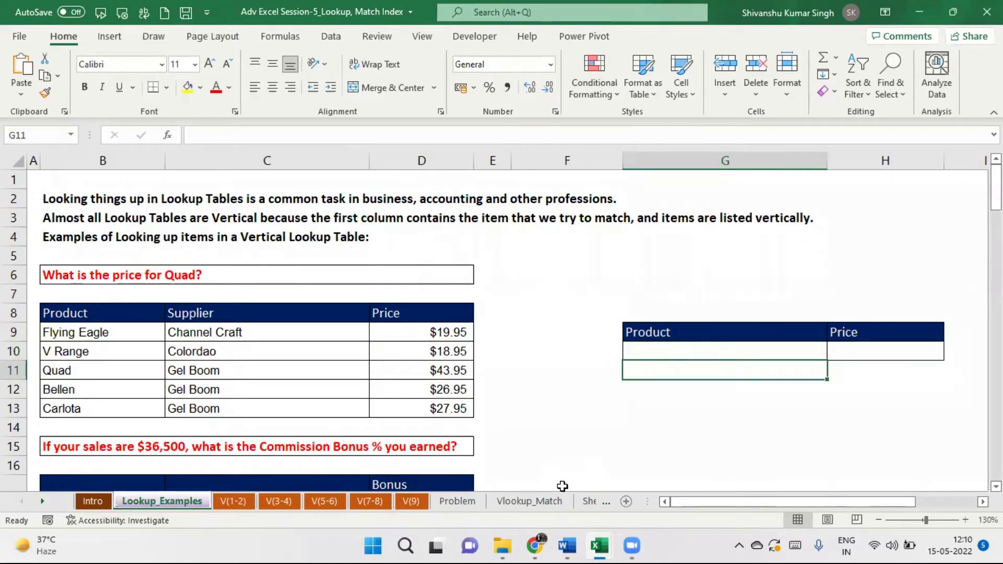
pyautogui.moveTo(538, 544)
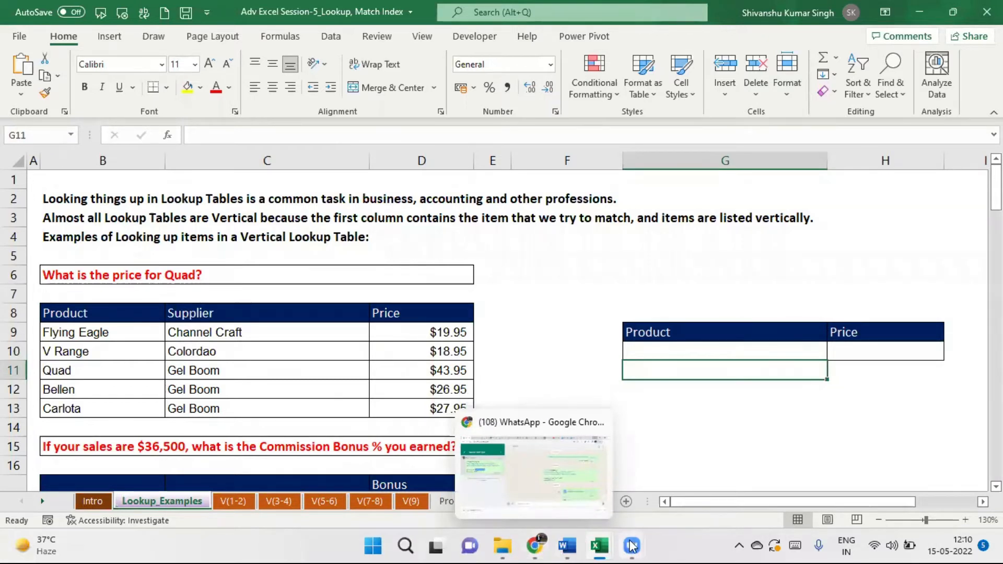
pyautogui.moveTo(632, 546)
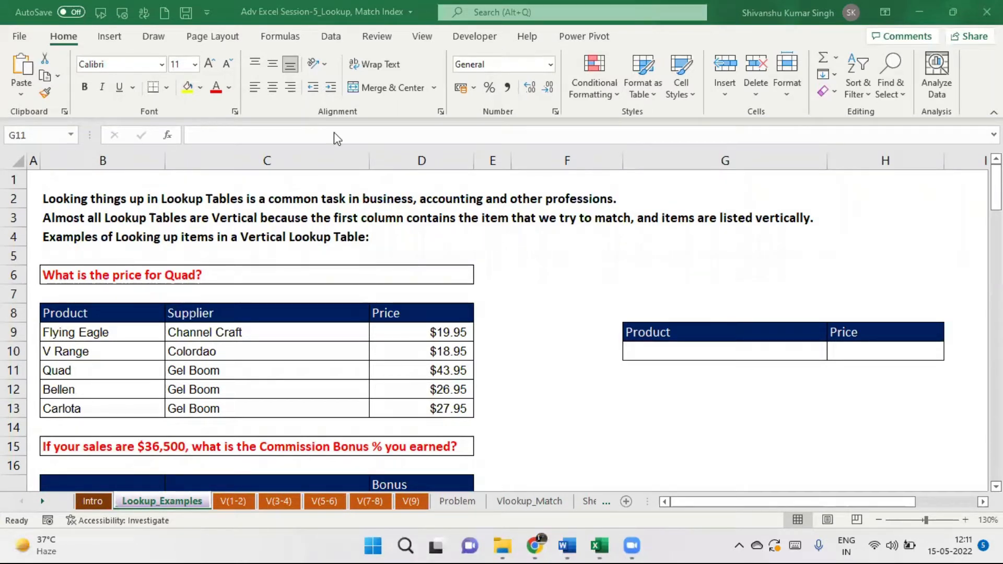
pyautogui.press('XF86AudioRaiseVolume')
pyautogui.click(79, 312)
pyautogui.moveTo(76, 309); pyautogui.dragTo(418, 400)
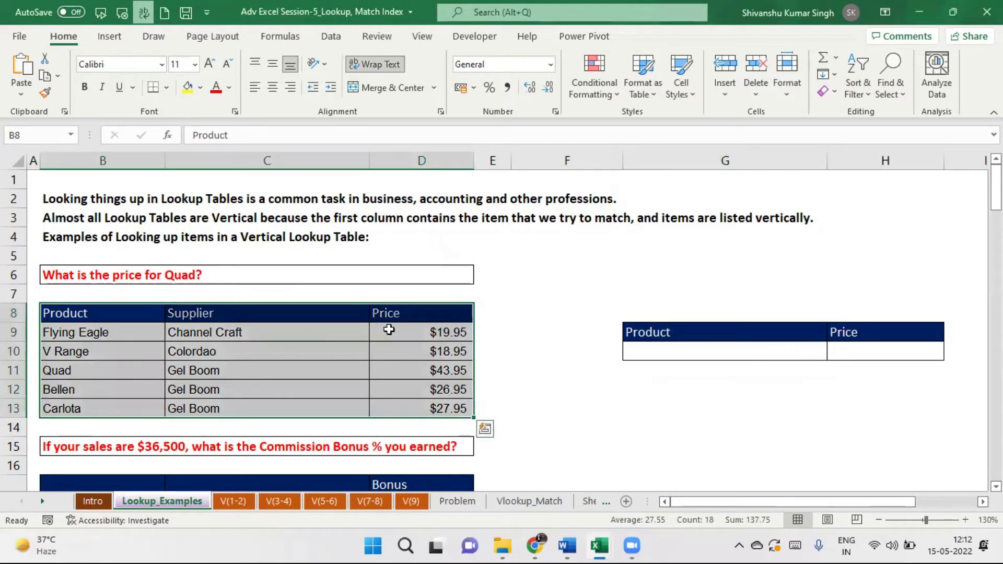
pyautogui.moveTo(785, 333); pyautogui.dragTo(877, 345)
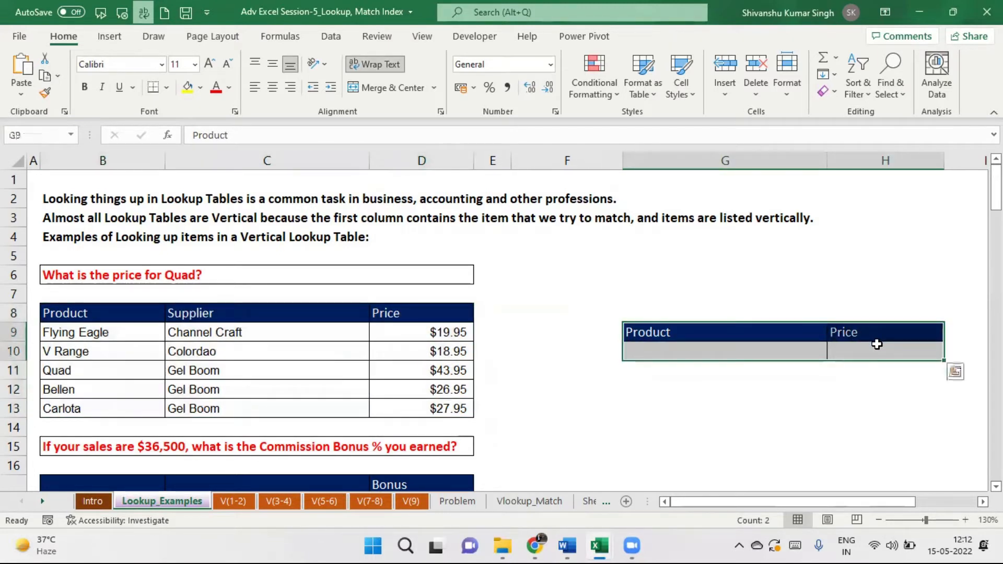
pyautogui.click(675, 350)
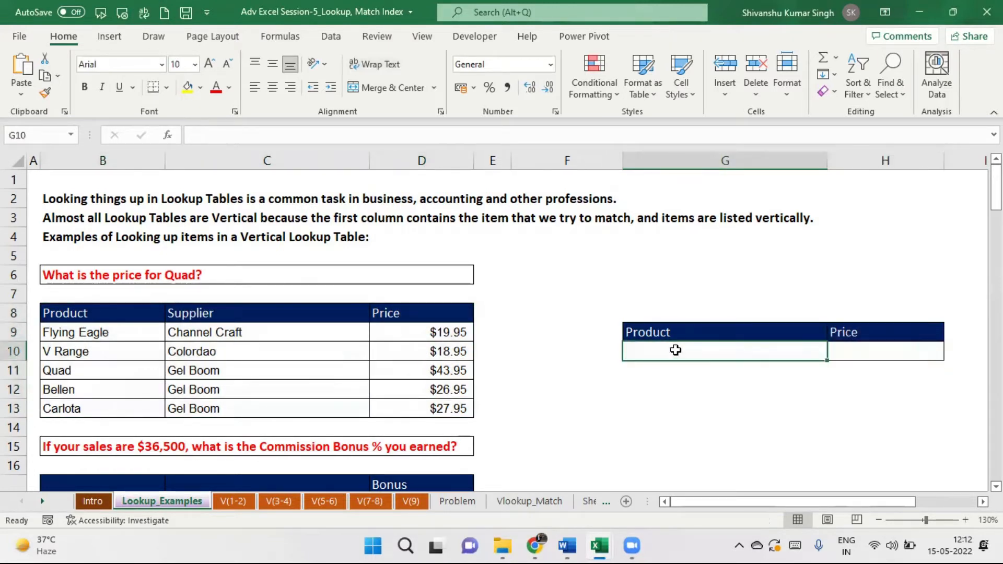
pyautogui.click(872, 352)
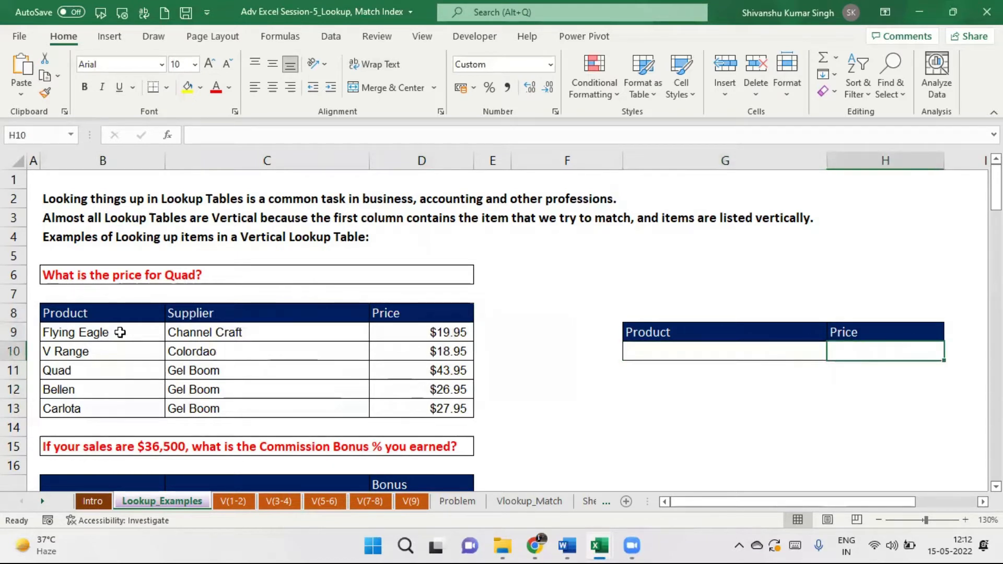
pyautogui.click(78, 332)
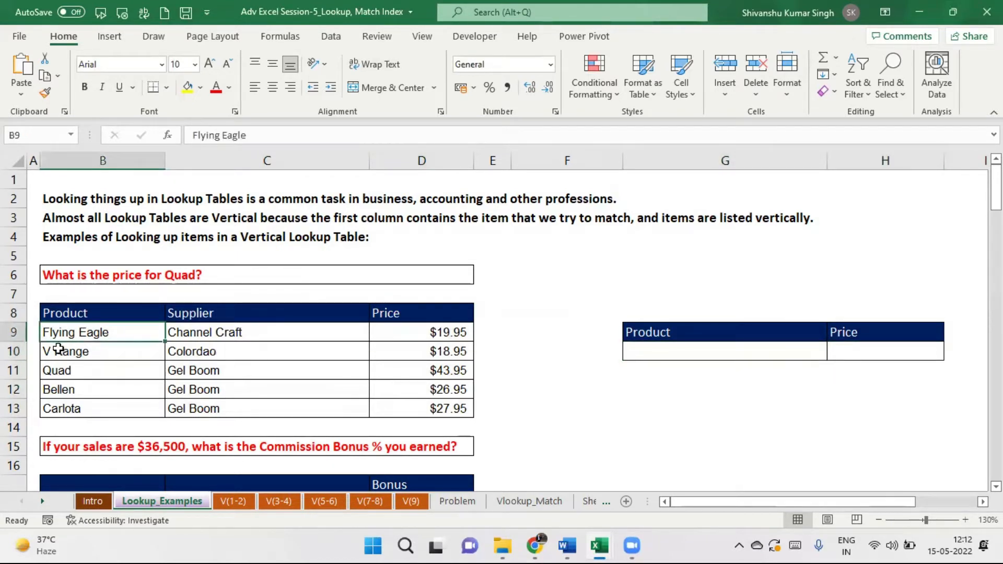
pyautogui.click(58, 350)
pyautogui.click(62, 367)
pyautogui.moveTo(91, 406); pyautogui.dragTo(107, 335)
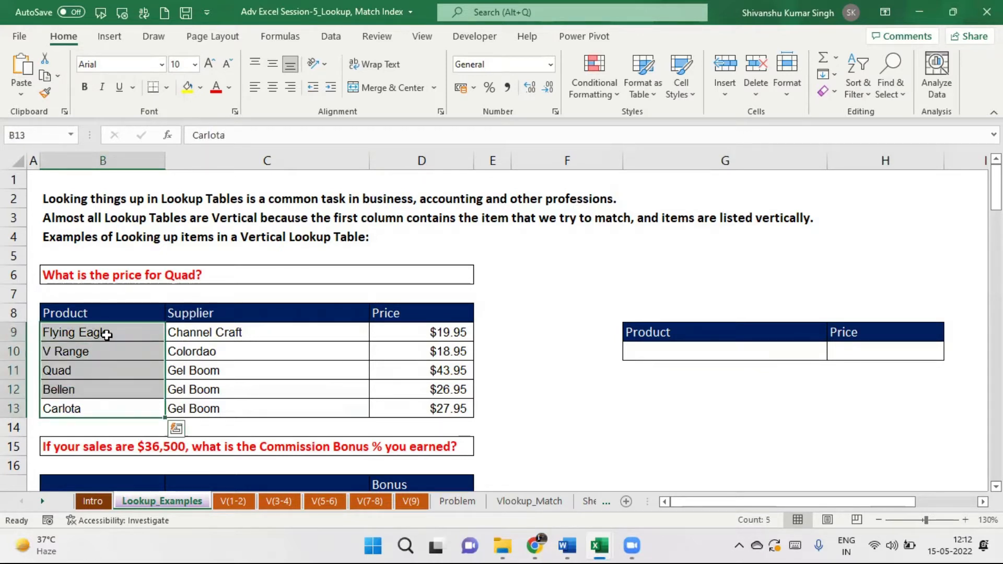
pyautogui.click(732, 346)
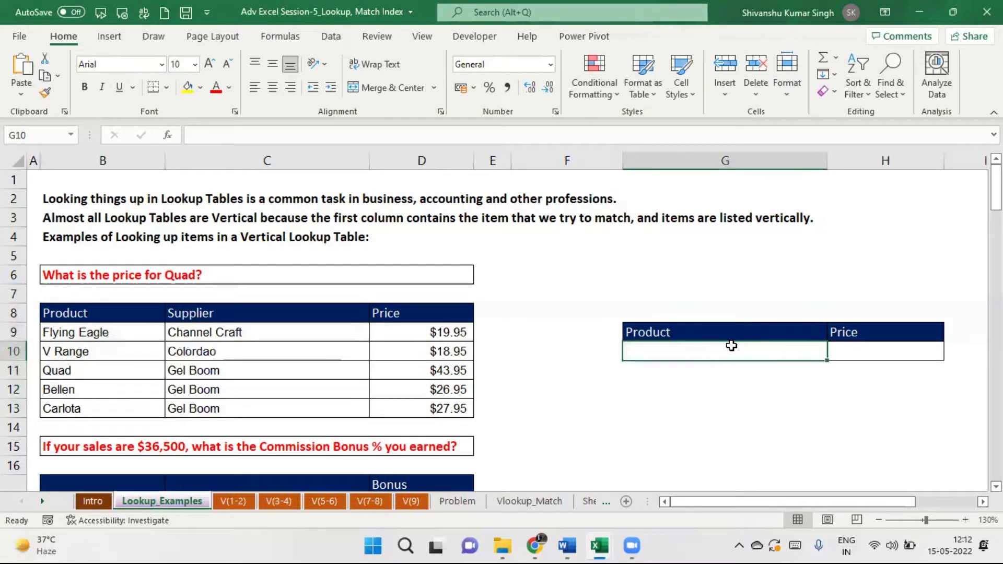
pyautogui.click(847, 356)
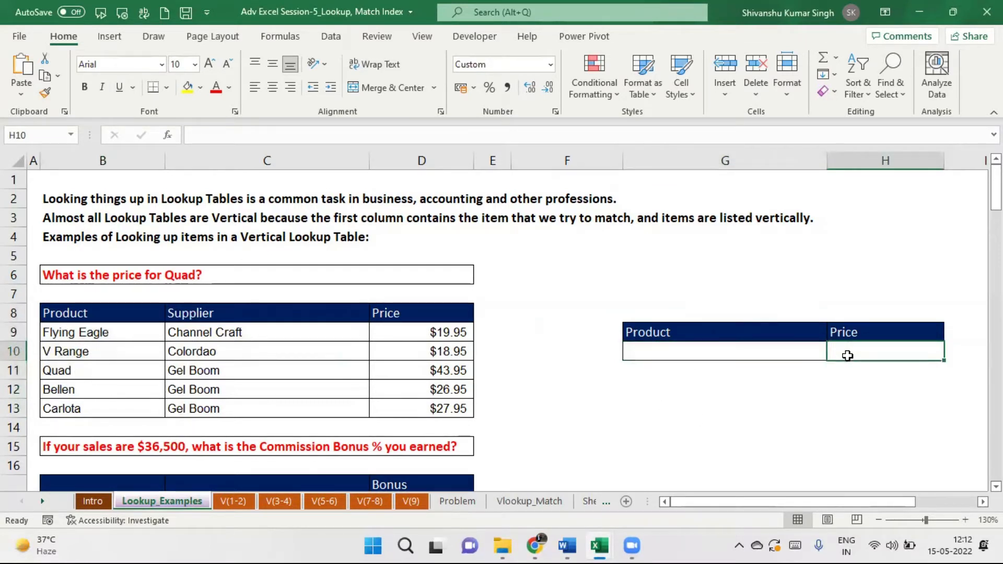
pyautogui.click(645, 352)
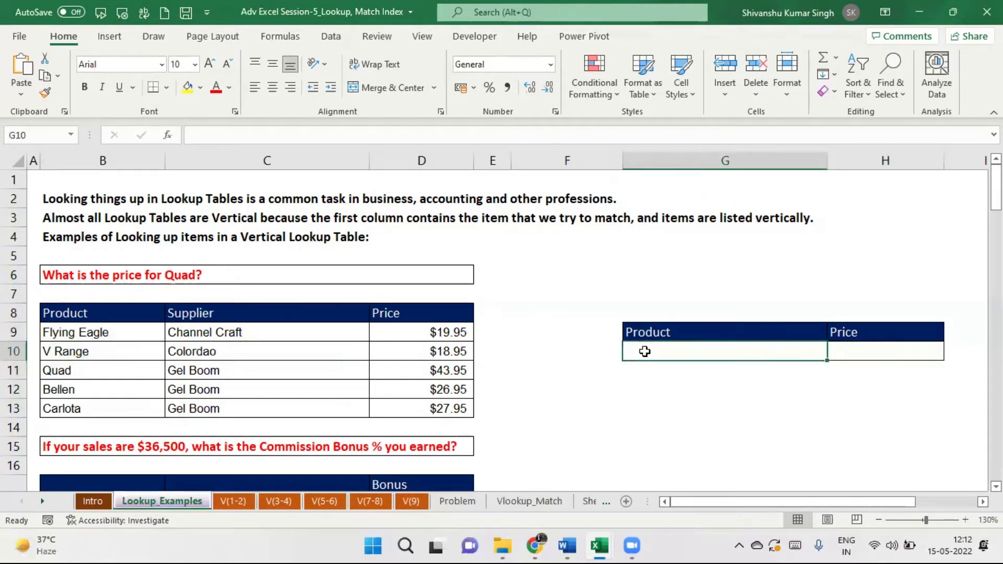
# Enter Bellen in G10 and start a VLOOKUP function for its price in H10.
pyautogui.write('Bellen')
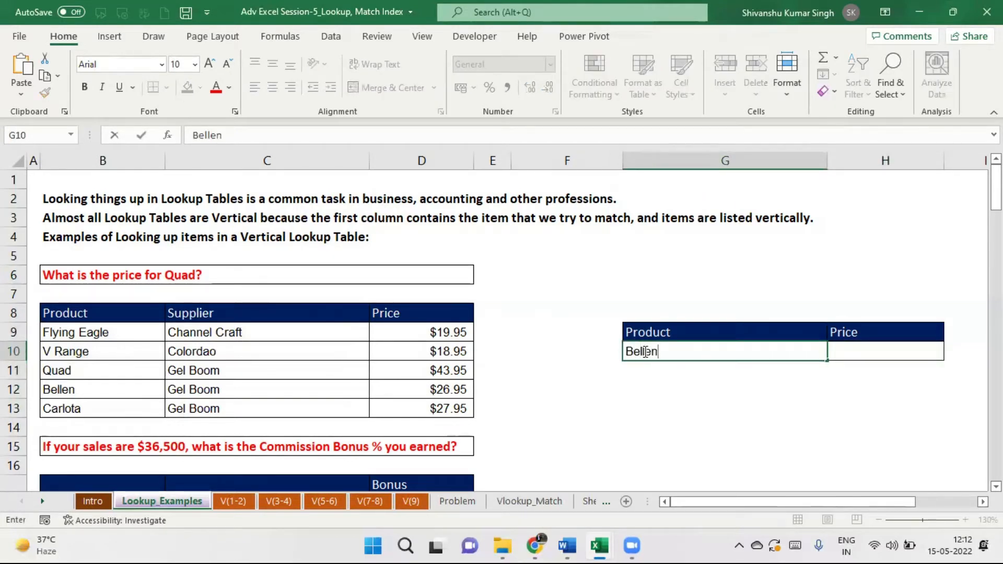
pyautogui.press('Return')
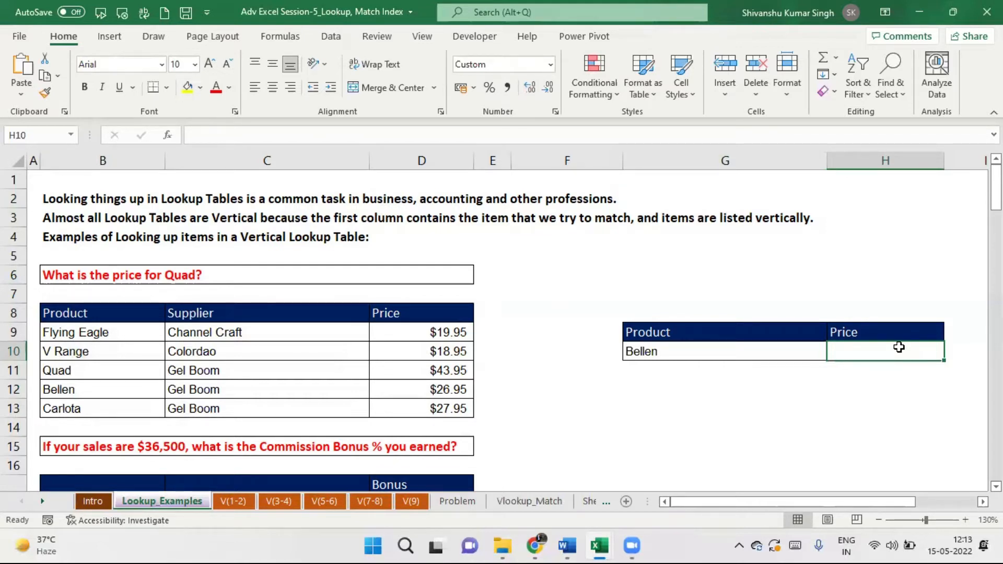
pyautogui.click(168, 137)
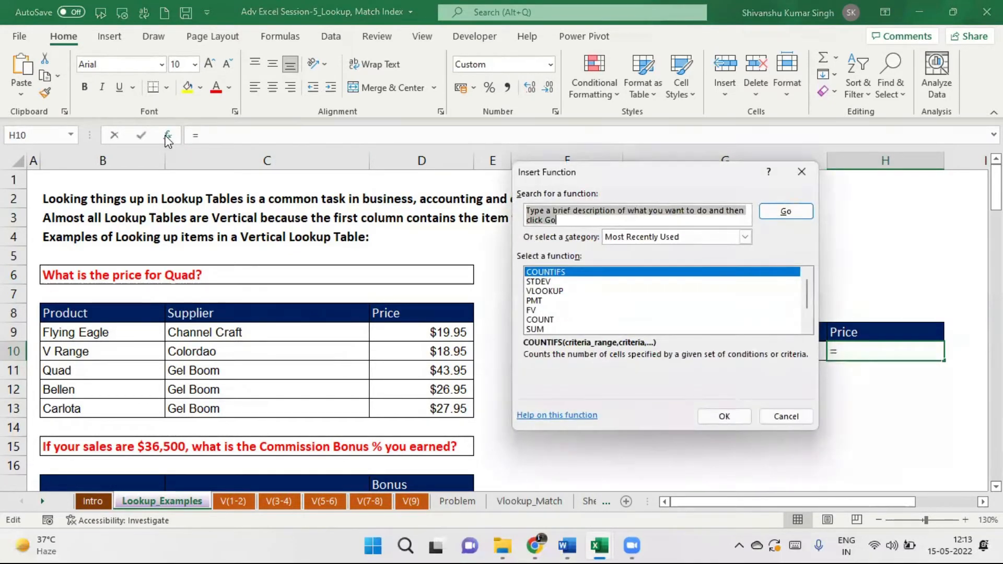
pyautogui.write('vl')
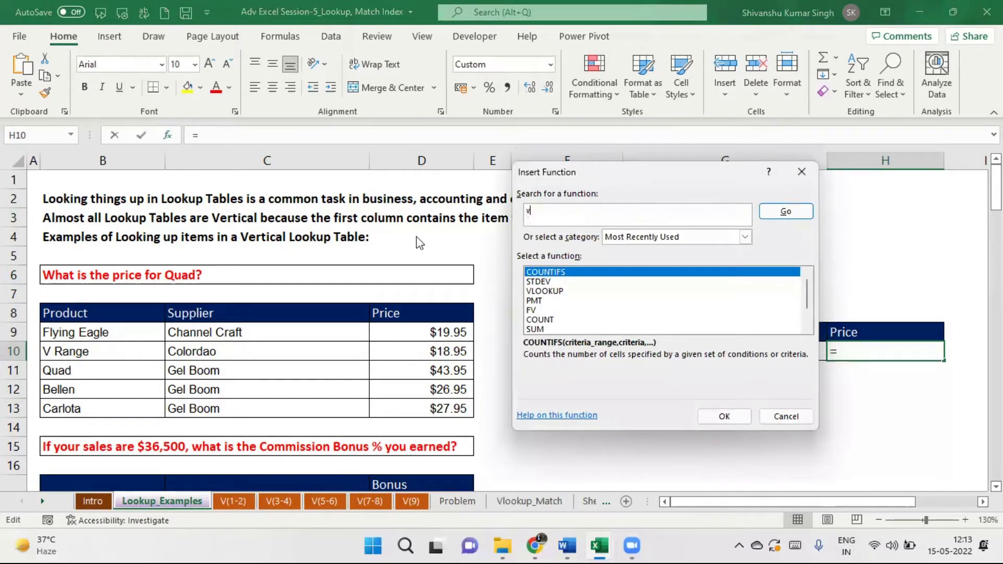
pyautogui.write('ookup')
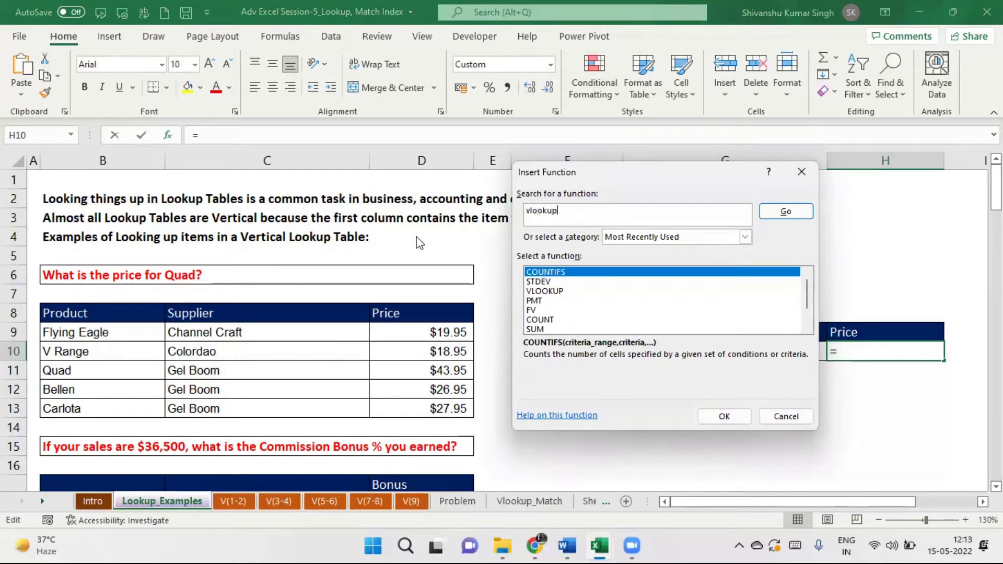
pyautogui.click(787, 213)
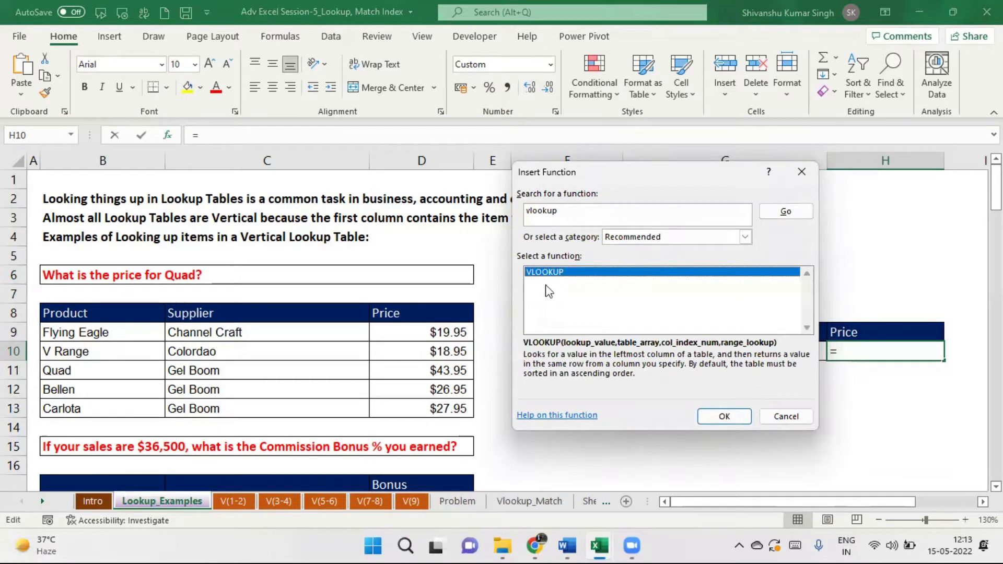
pyautogui.click(725, 416)
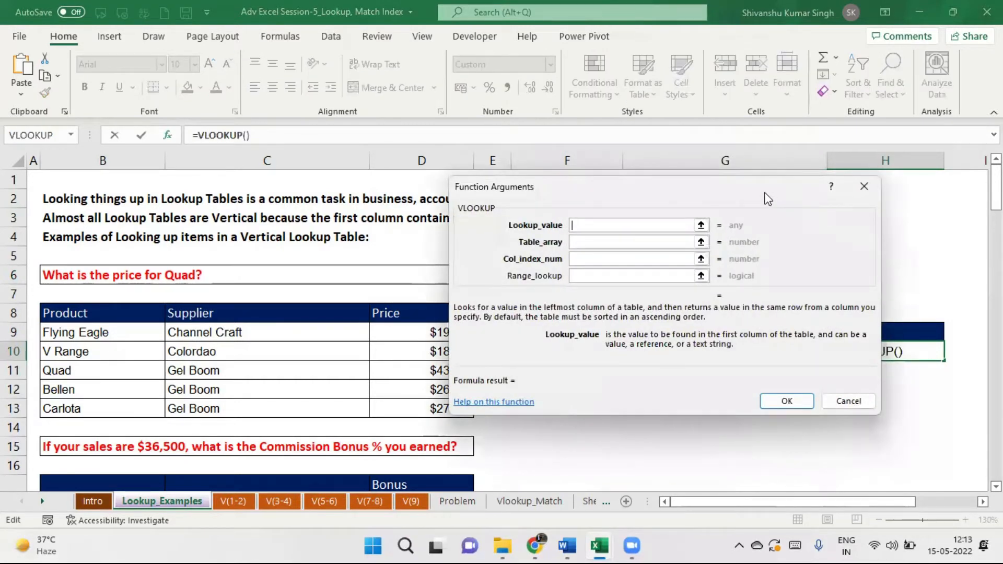
# Set the VLOOKUP lookup value to G10, table to B8:D13 and column to 3.
pyautogui.moveTo(765, 197); pyautogui.dragTo(408, 96)
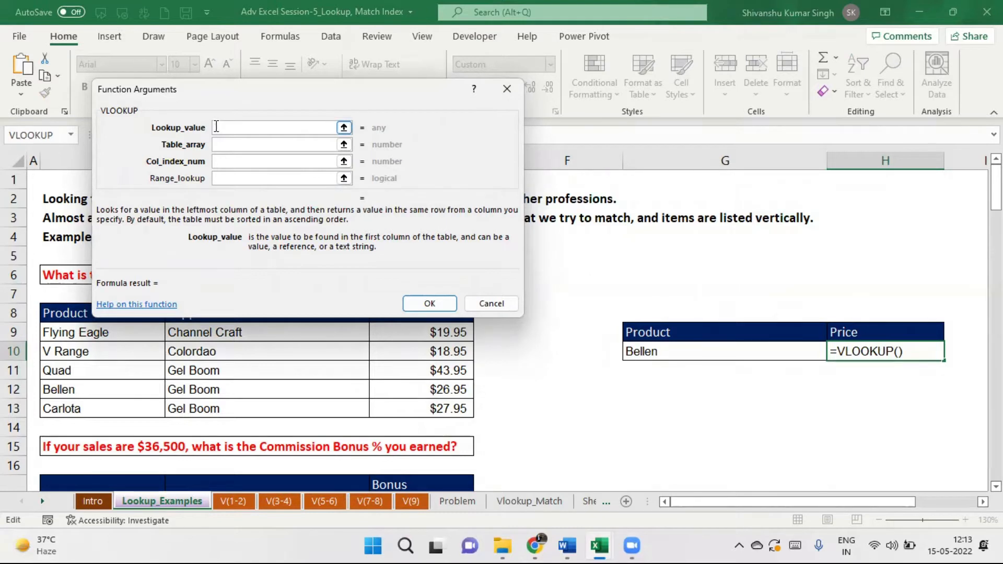
pyautogui.moveTo(254, 90); pyautogui.dragTo(275, 44)
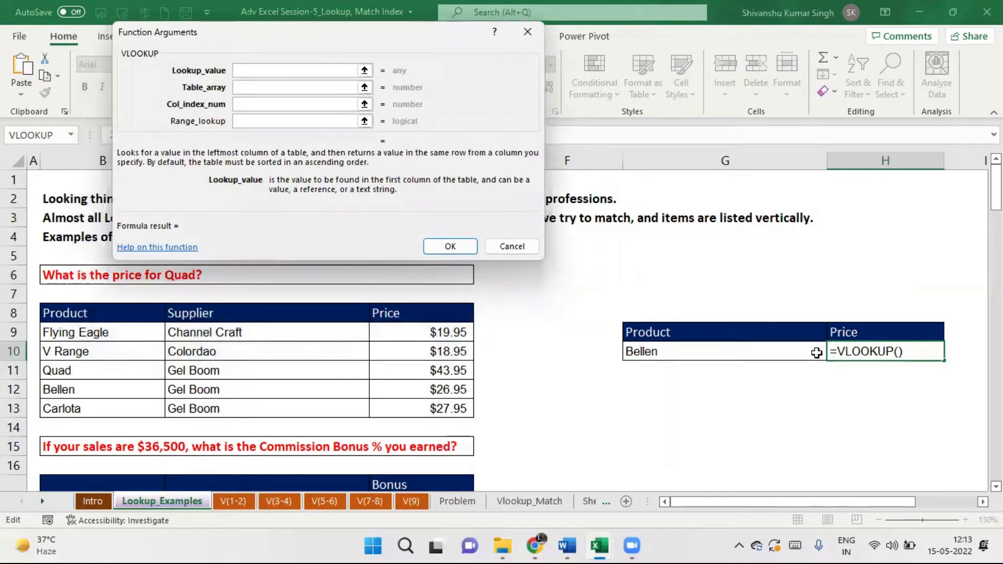
pyautogui.click(790, 352)
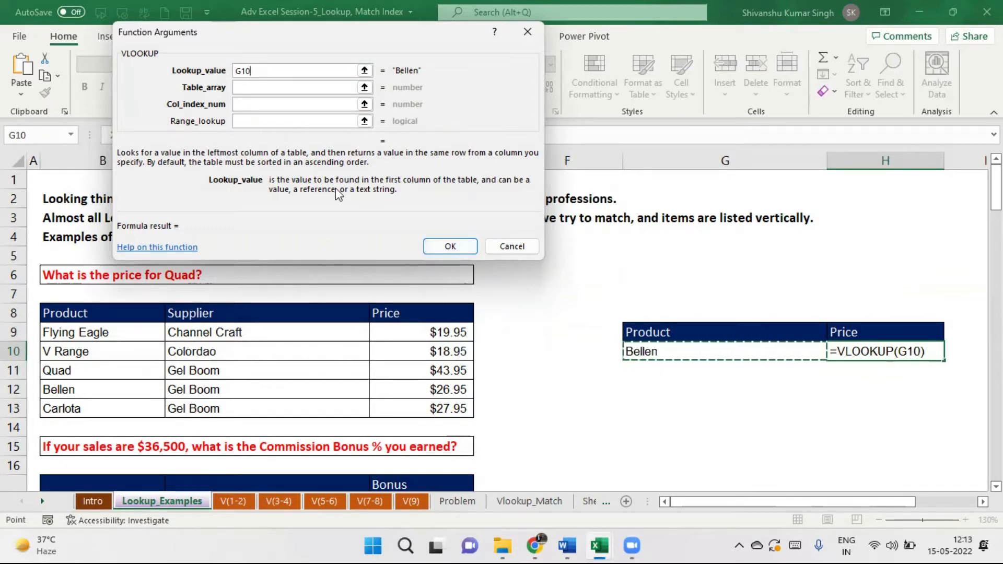
pyautogui.click(247, 88)
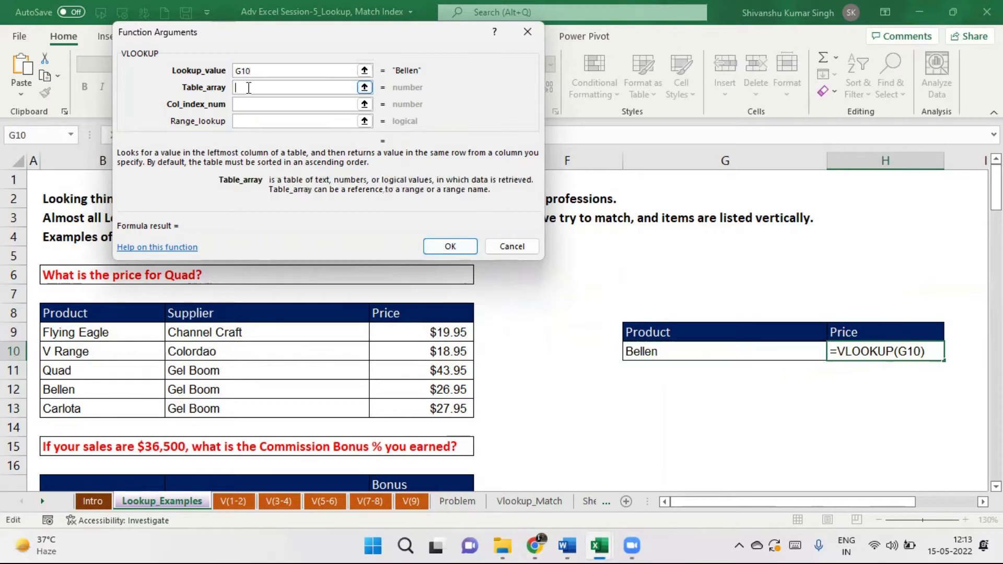
pyautogui.click(56, 314)
pyautogui.moveTo(56, 314); pyautogui.dragTo(418, 408)
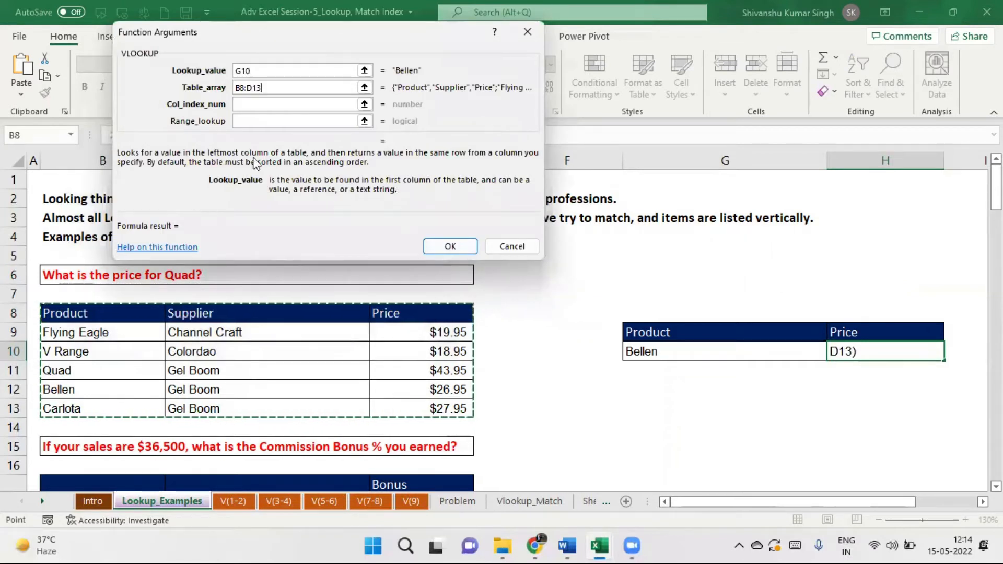
pyautogui.click(240, 106)
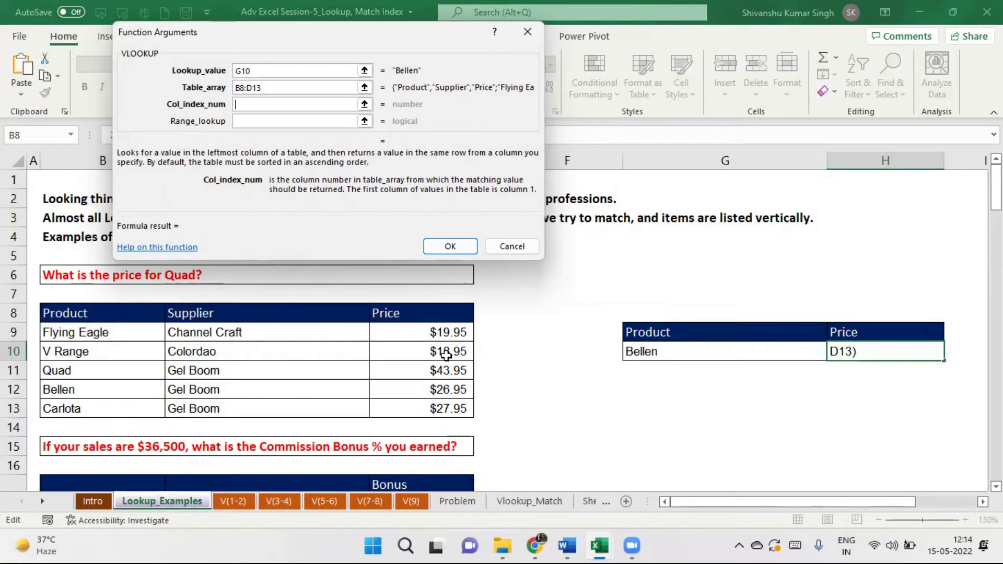
pyautogui.write('3')
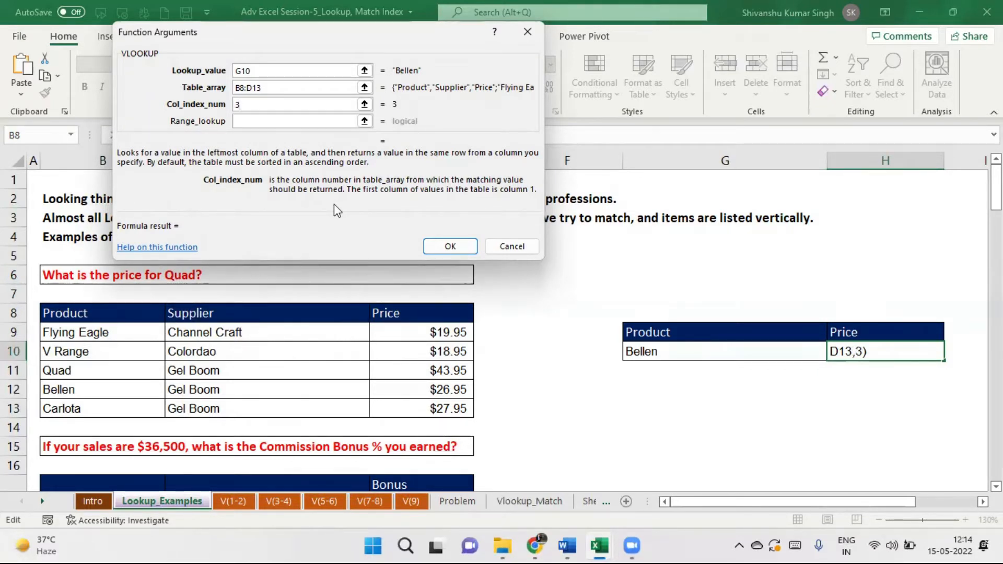
# Use exact match 0 and lock the table as $B$8:$D$13, returning Bellen's $26.95.
pyautogui.click(249, 120)
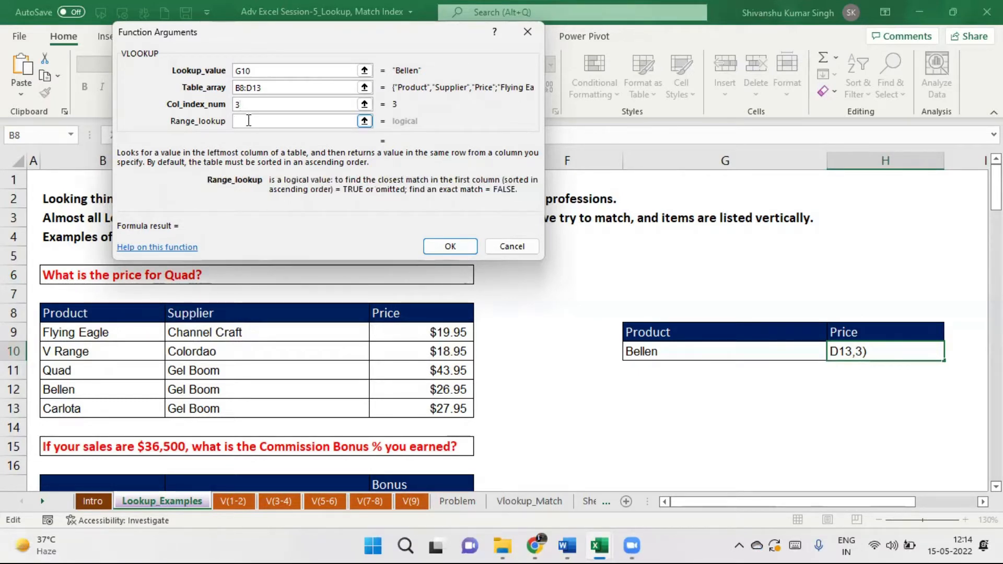
pyautogui.write('0')
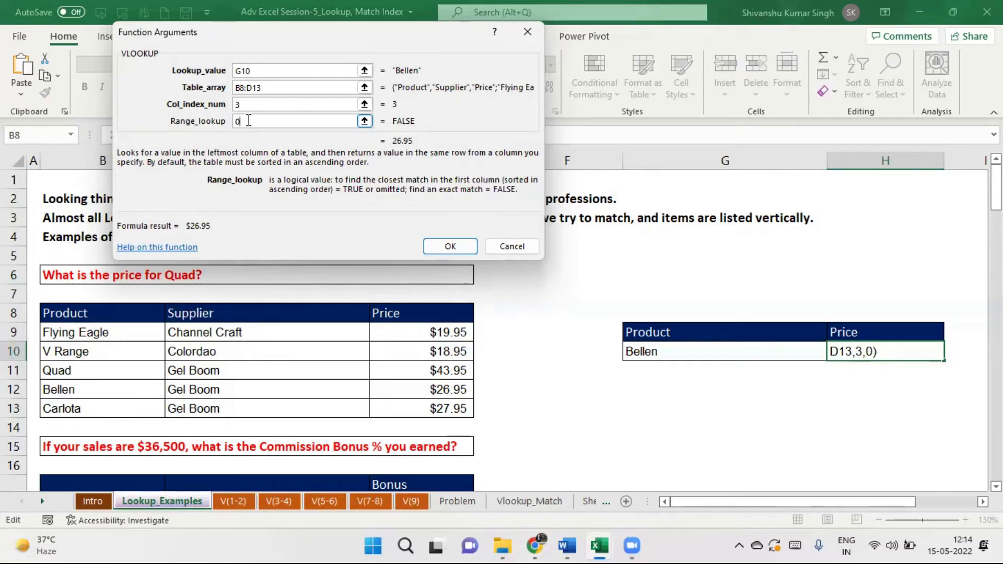
pyautogui.click(268, 93)
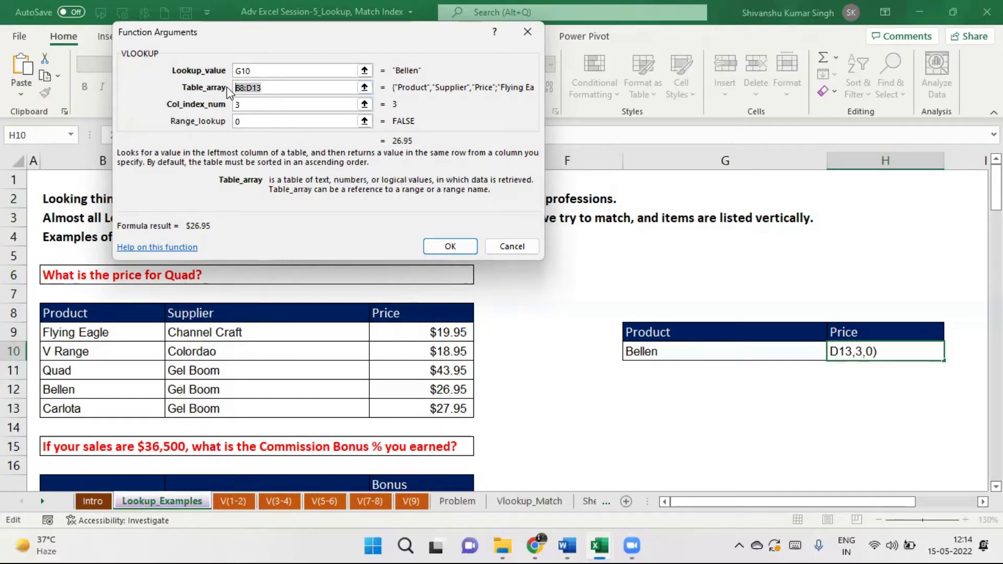
pyautogui.press('F4')
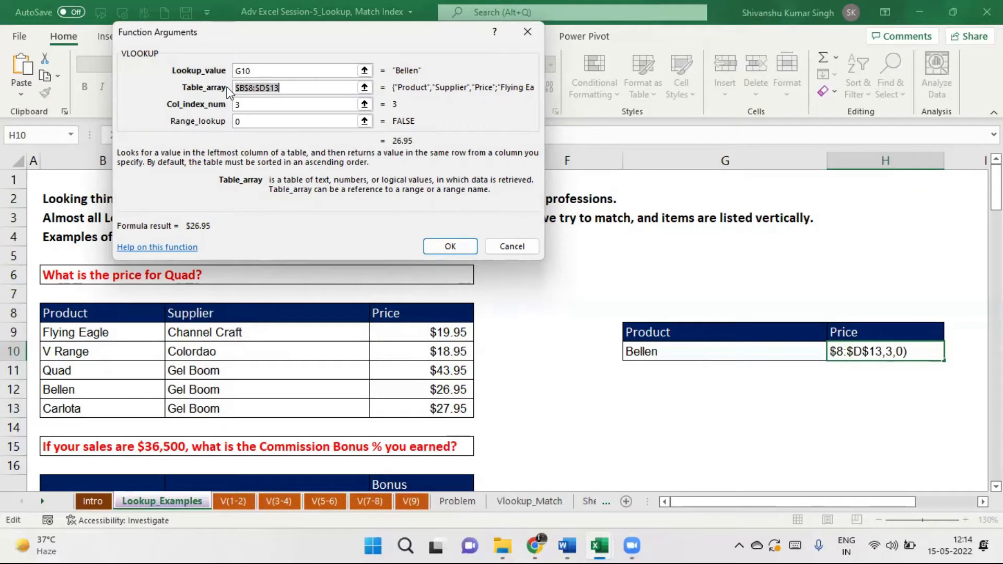
pyautogui.click(458, 247)
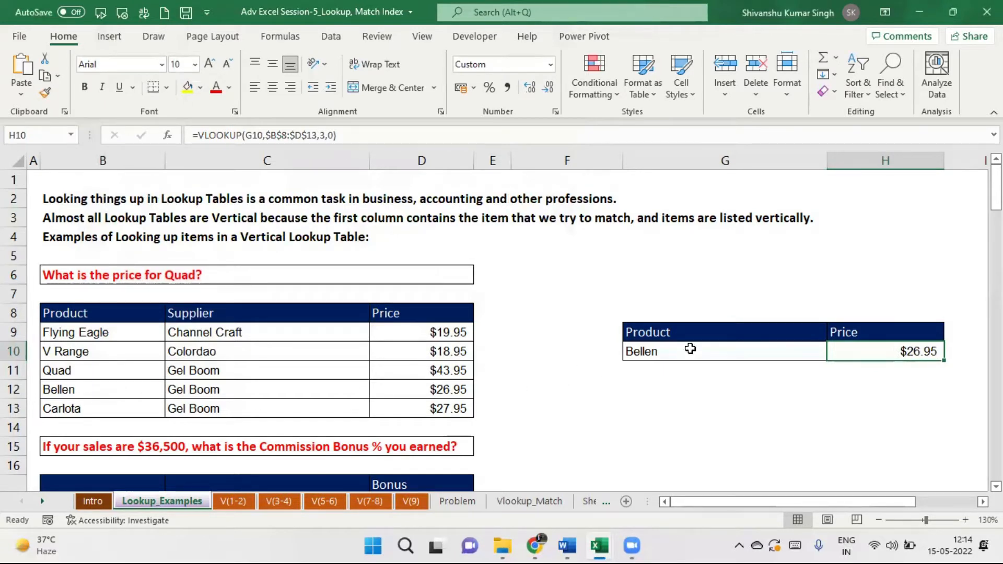
# Look up Quad and then V Range as the product in G10.
pyautogui.click(646, 348)
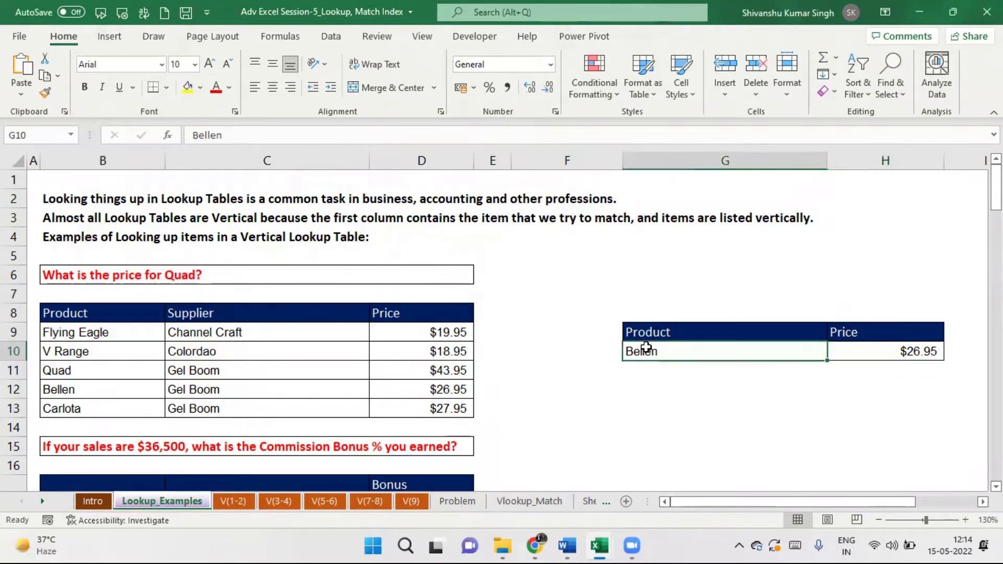
pyautogui.write('Quad')
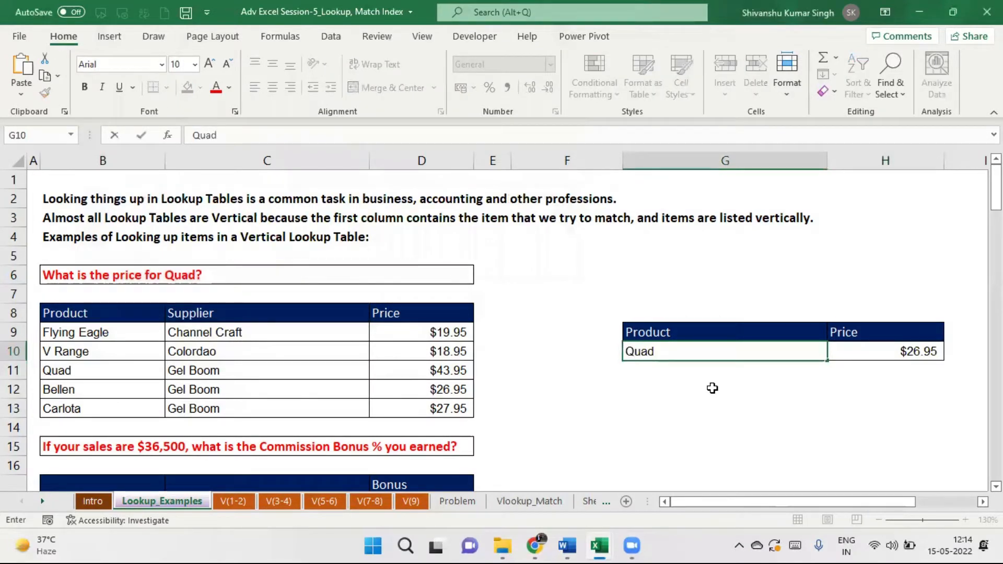
pyautogui.press('Return')
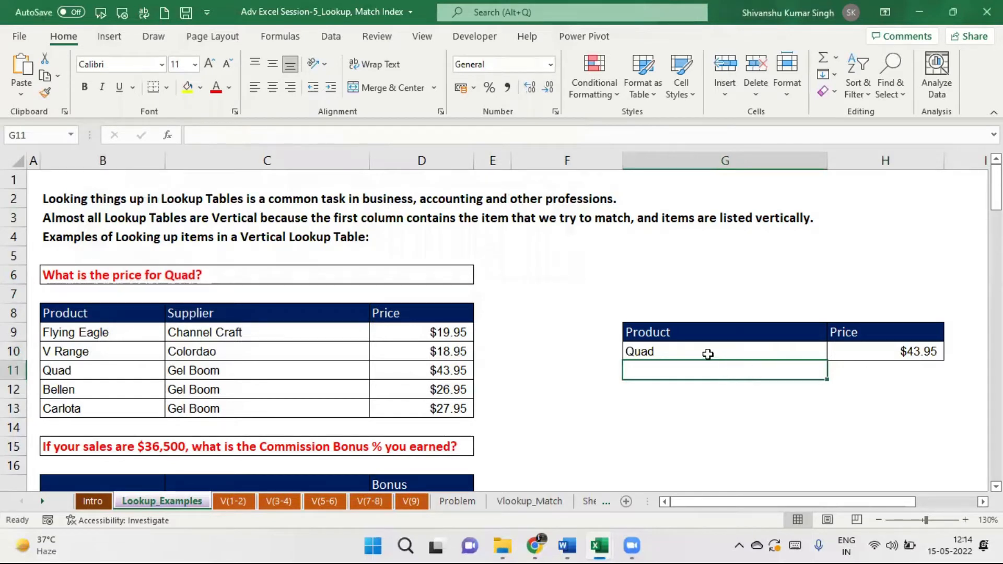
pyautogui.click(678, 350)
pyautogui.write('V')
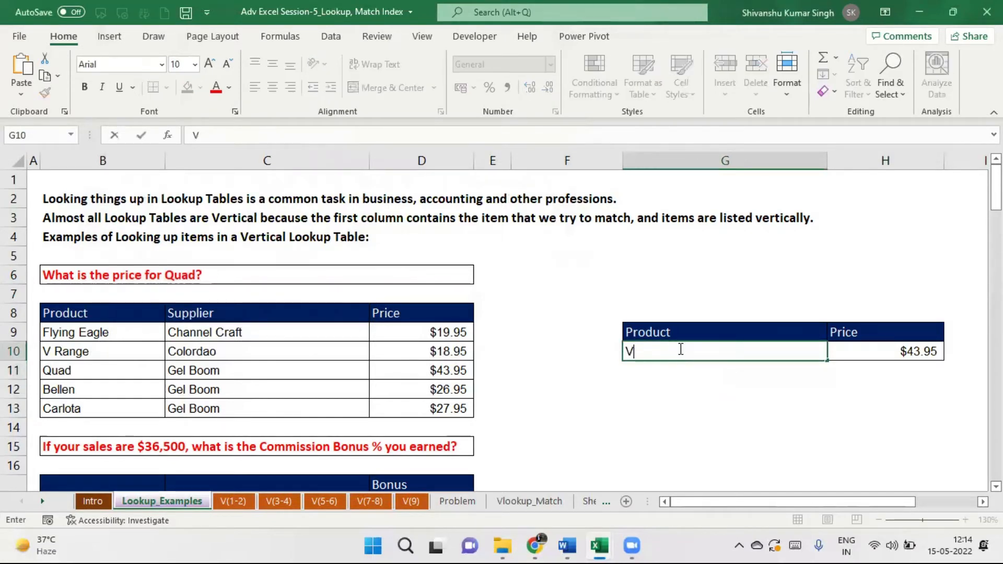
pyautogui.write(' Range')
pyautogui.press('Return')
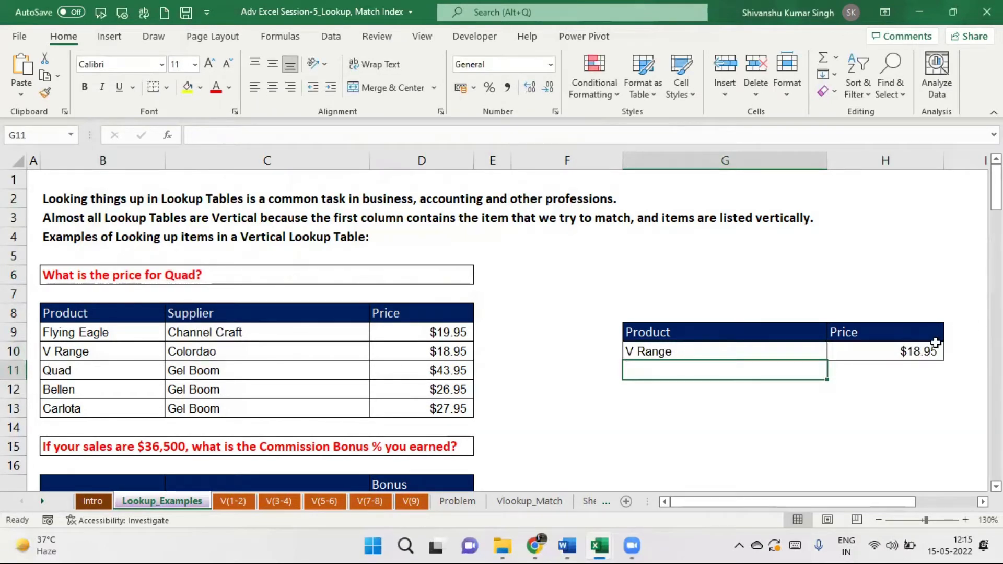
# Enter Flying Eagle in G10 and delete the price formula from H10.
pyautogui.click(672, 346)
pyautogui.write('F')
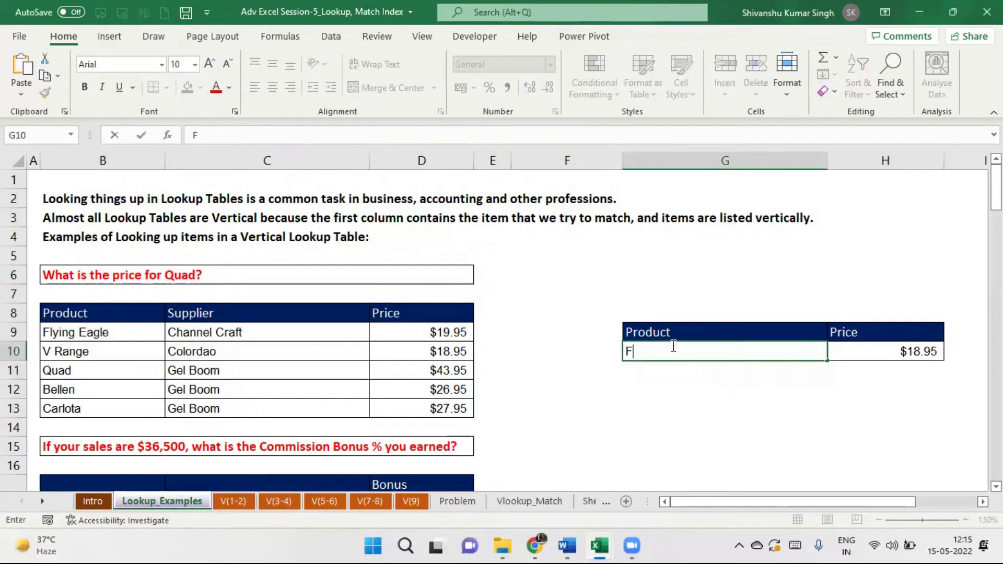
pyautogui.write('lying ')
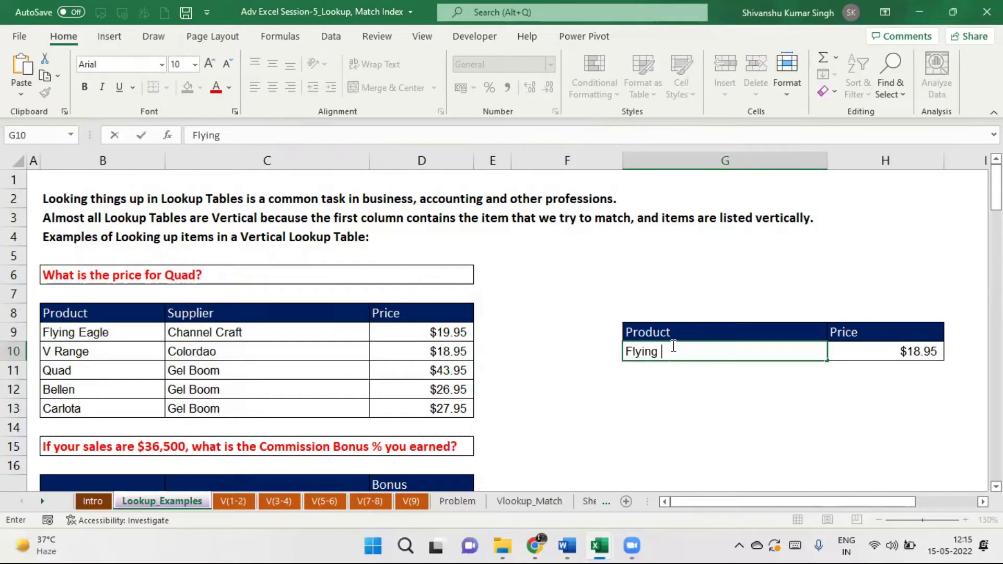
pyautogui.write('Eagle')
pyautogui.press('Return')
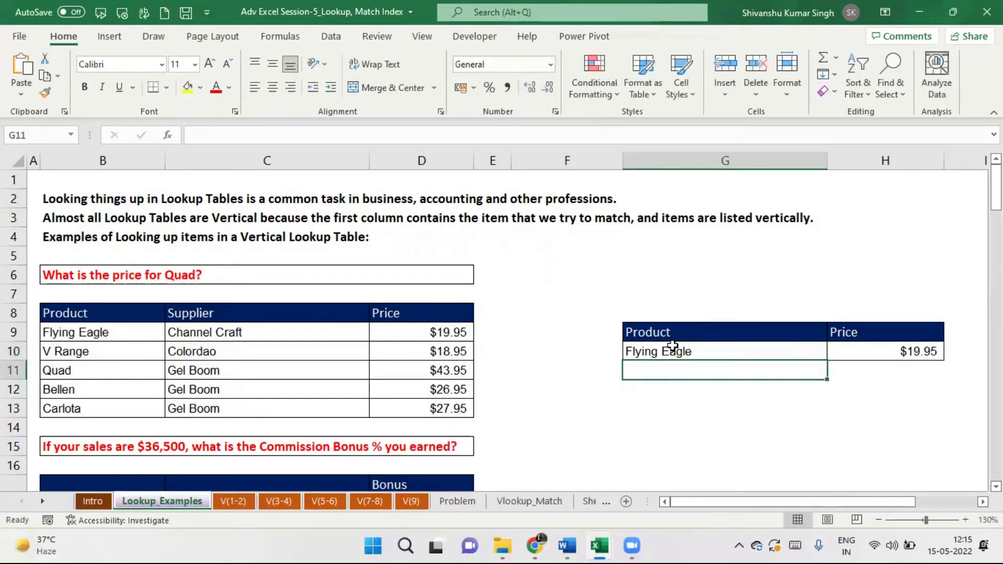
pyautogui.click(897, 350)
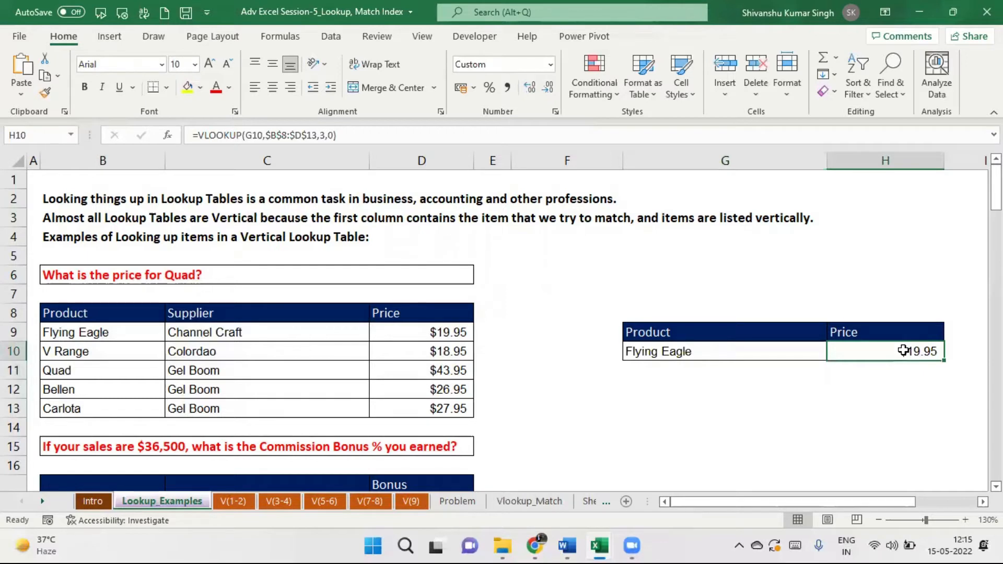
pyautogui.press('Delete')
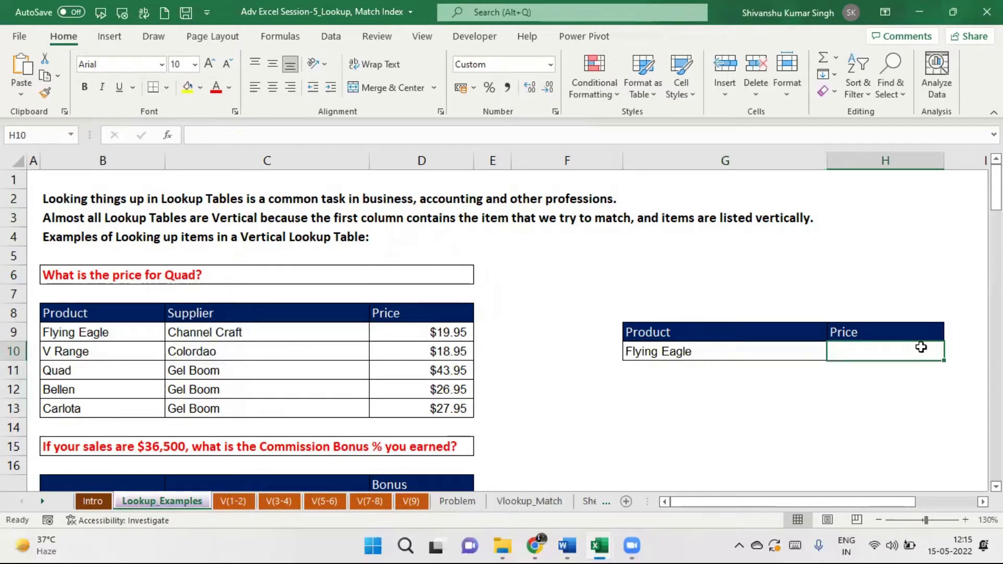
# Insert a VLOOKUP function into the empty H10 price cell.
pyautogui.click(834, 385)
pyautogui.click(851, 351)
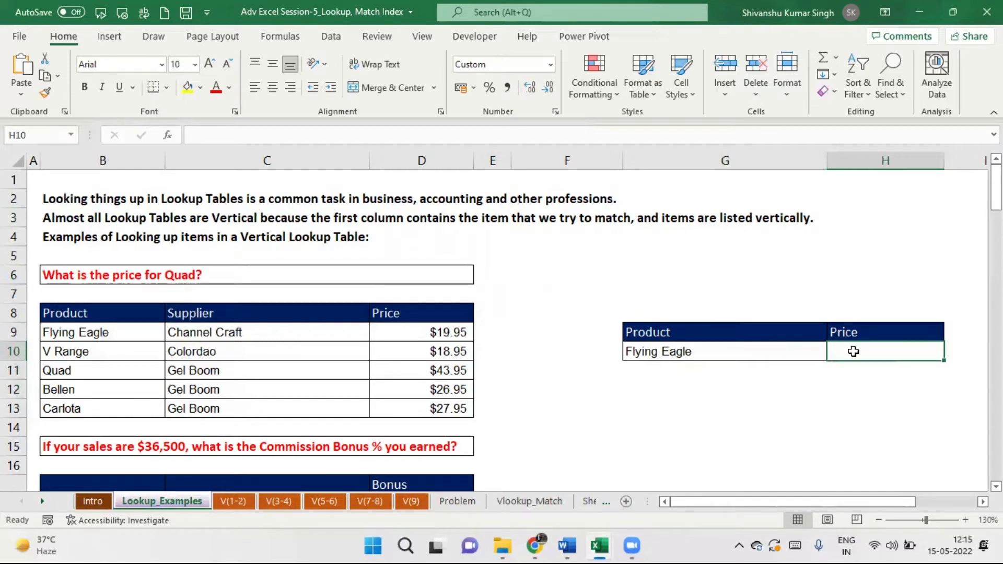
pyautogui.click(168, 136)
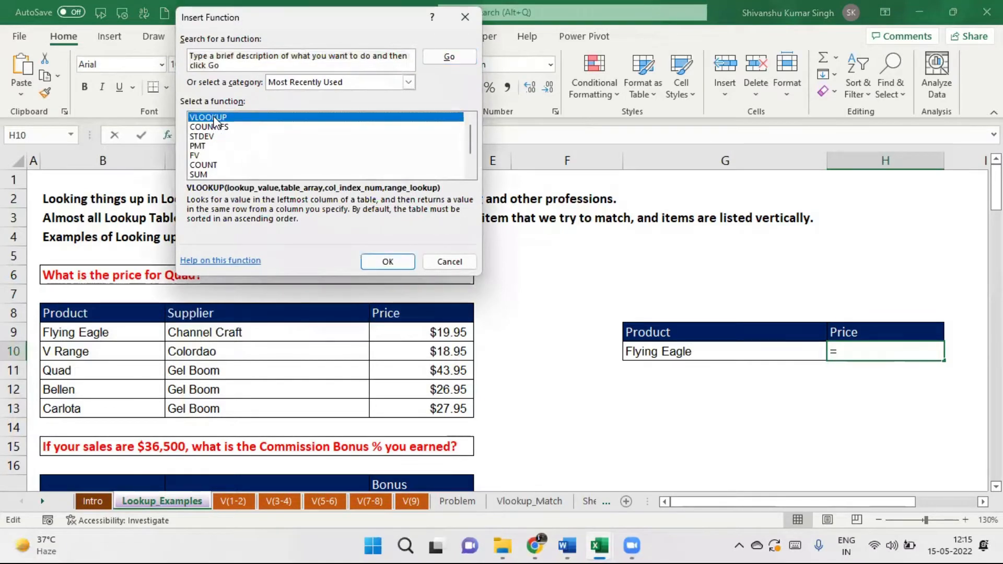
pyautogui.doubleClick(215, 119)
pyautogui.moveTo(290, 34); pyautogui.dragTo(749, 15)
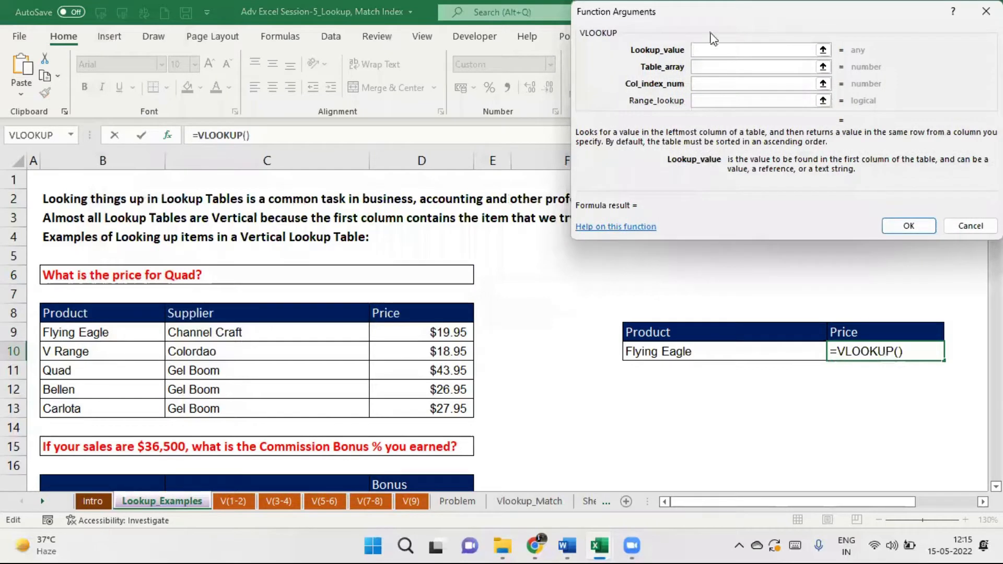
# Fill in G10, B8:D13, column 3 and match 0, returning Flying Eagle's $19.95.
pyautogui.click(696, 351)
pyautogui.click(710, 66)
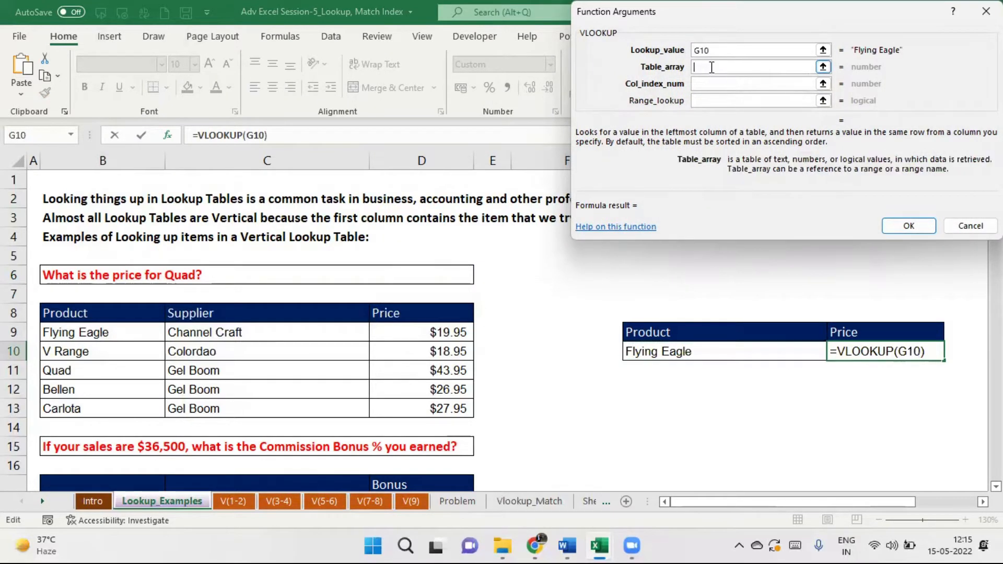
pyautogui.moveTo(109, 314); pyautogui.dragTo(437, 409)
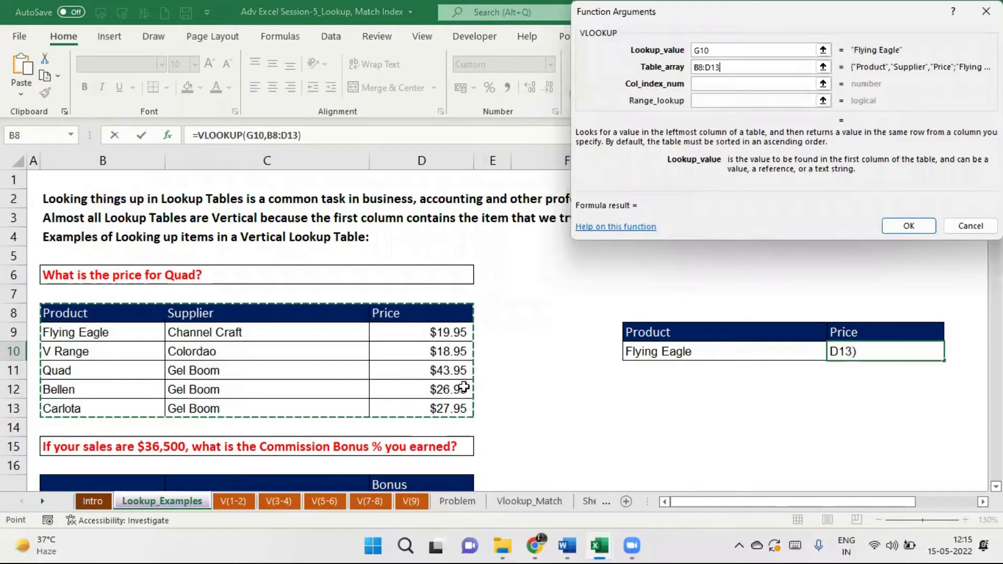
pyautogui.click(708, 83)
pyautogui.write('3')
pyautogui.press('BackSpace')
pyautogui.write('3')
pyautogui.click(705, 100)
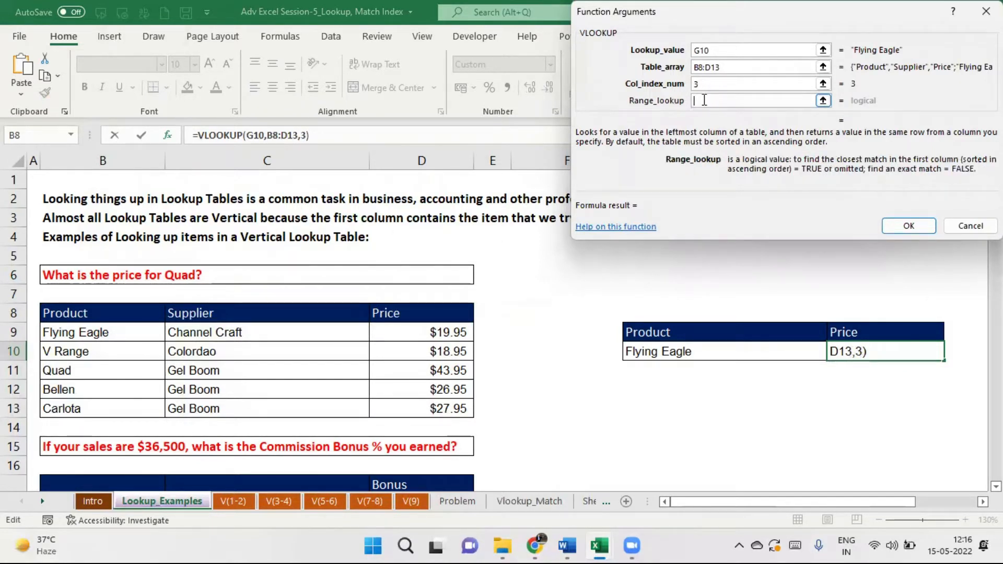
pyautogui.write('0')
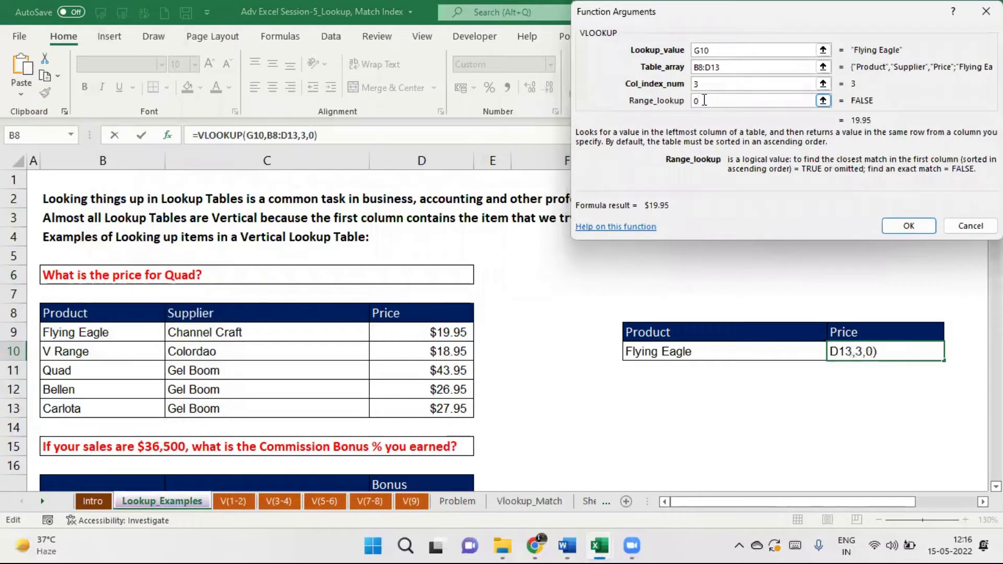
pyautogui.click(905, 225)
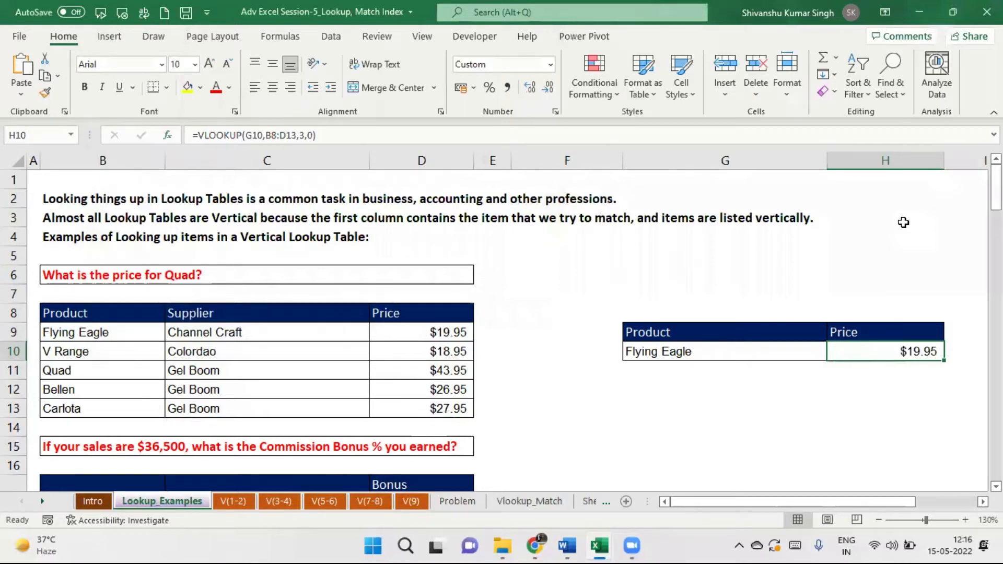
pyautogui.moveTo(996, 188); pyautogui.dragTo(996, 216)
pyautogui.moveTo(996, 225); pyautogui.dragTo(996, 188)
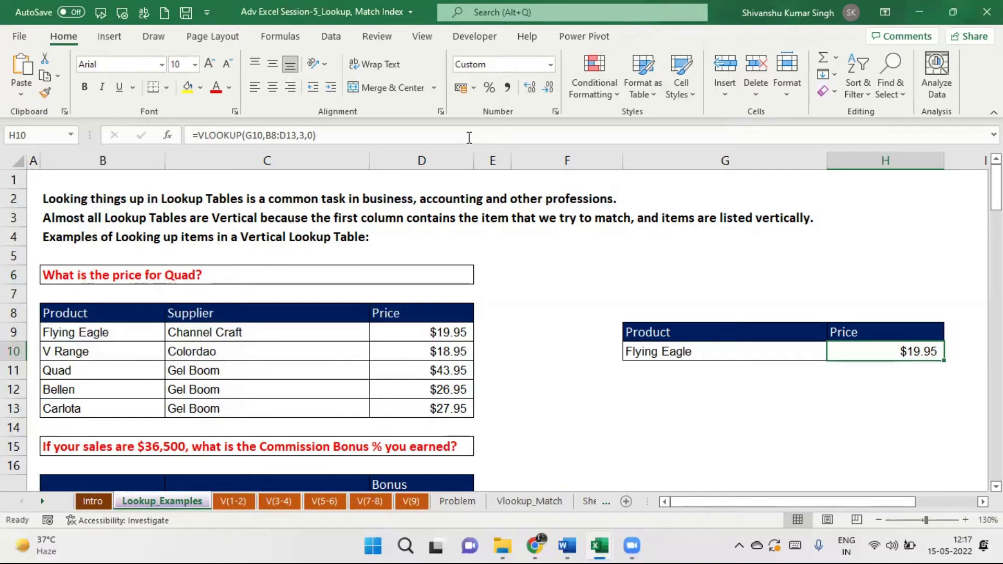
pyautogui.click(168, 137)
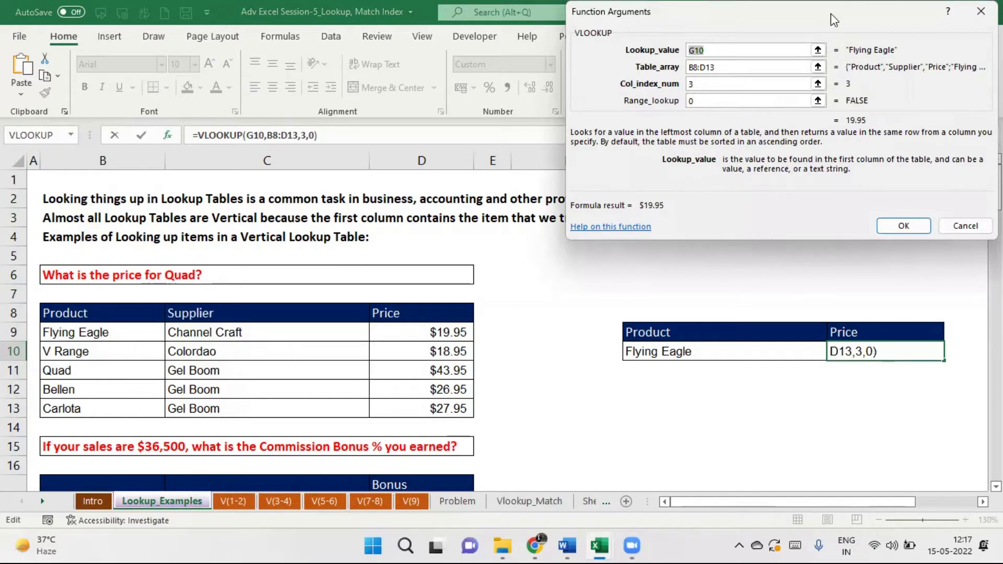
pyautogui.moveTo(834, 20); pyautogui.dragTo(692, 124)
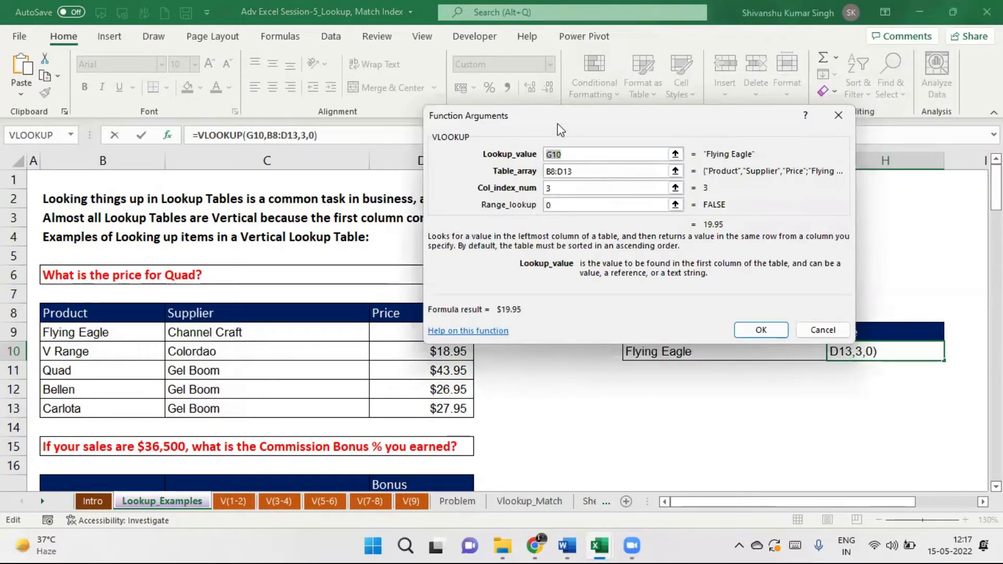
pyautogui.moveTo(557, 123); pyautogui.dragTo(589, 116)
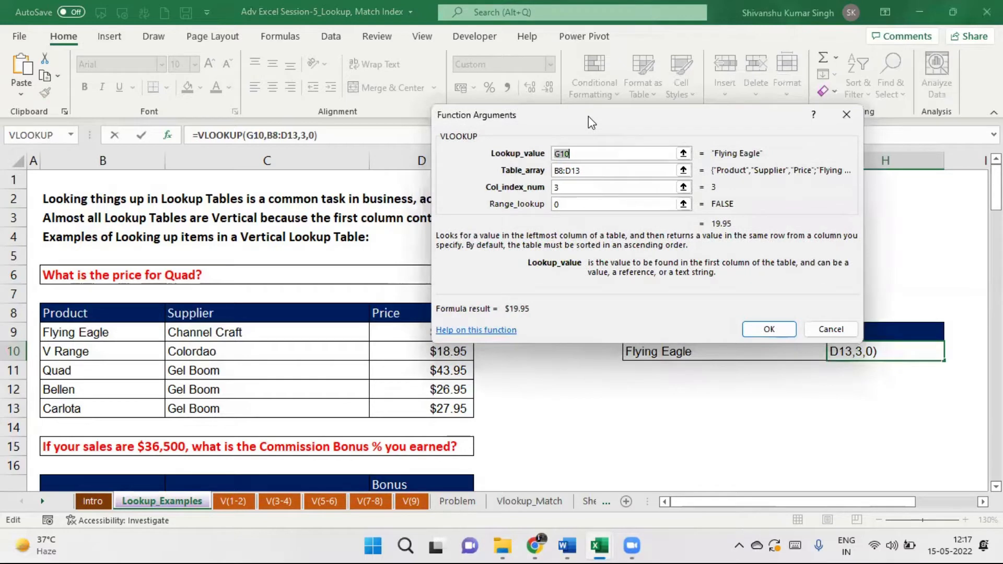
pyautogui.moveTo(588, 116); pyautogui.dragTo(677, 83)
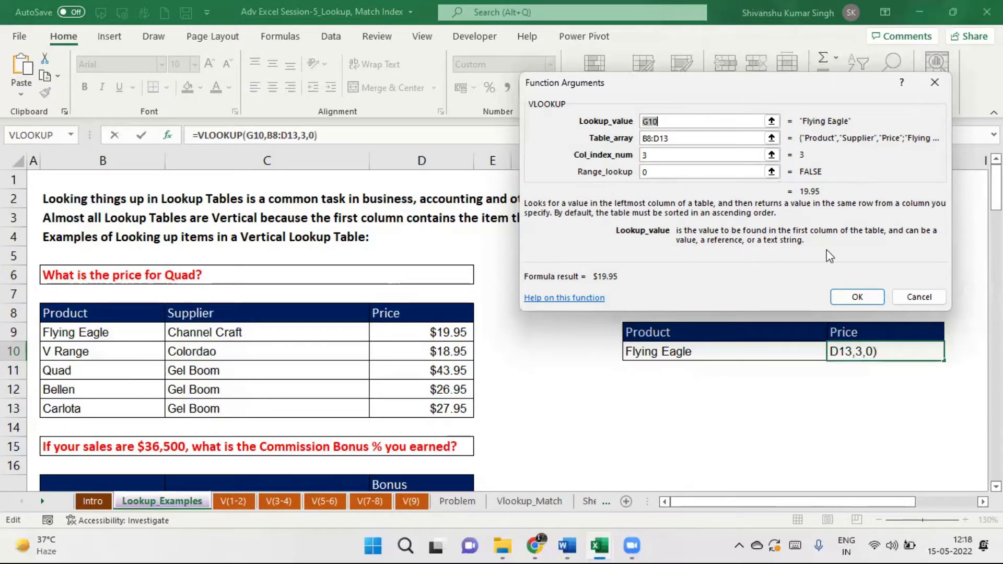
pyautogui.click(857, 298)
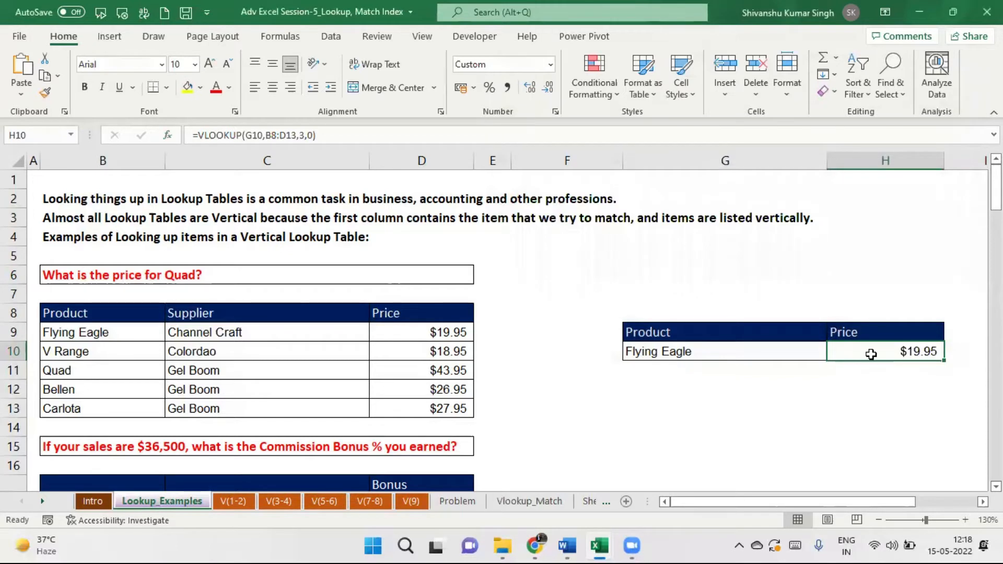
# Reopen H10's VLOOKUP arguments and lock the table range as $B$8:$D$13.
pyautogui.doubleClick(871, 354)
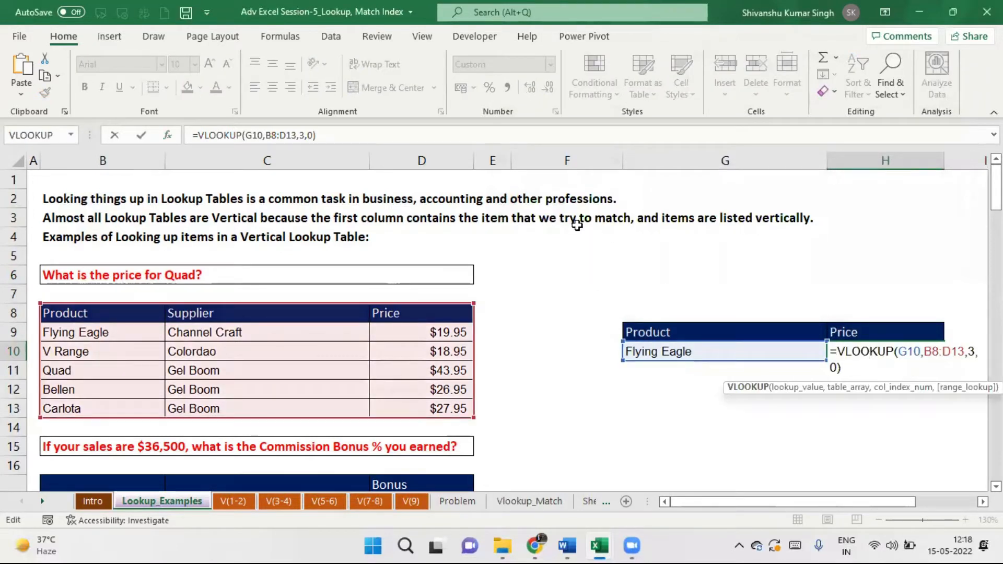
pyautogui.click(167, 136)
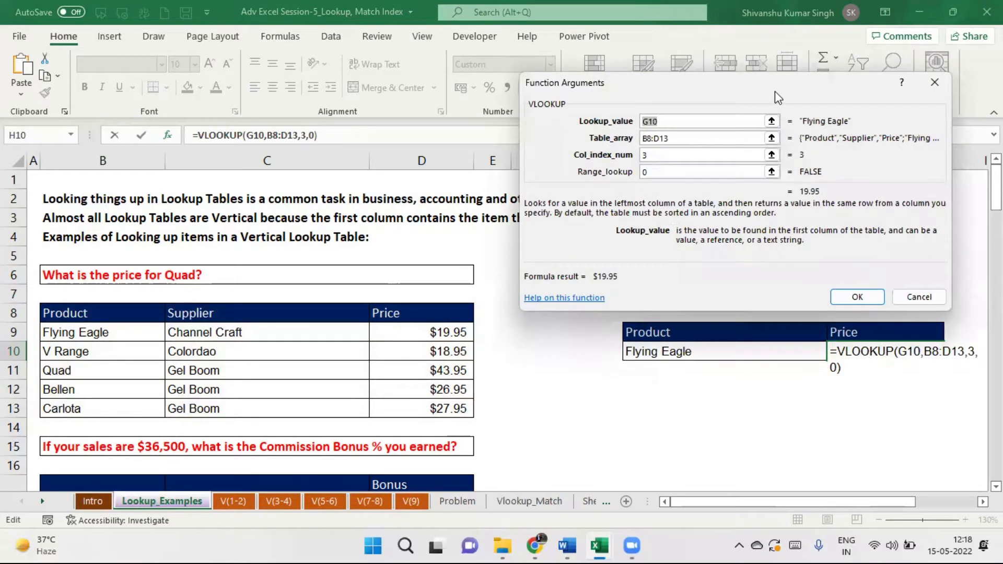
pyautogui.moveTo(775, 91); pyautogui.dragTo(819, 82)
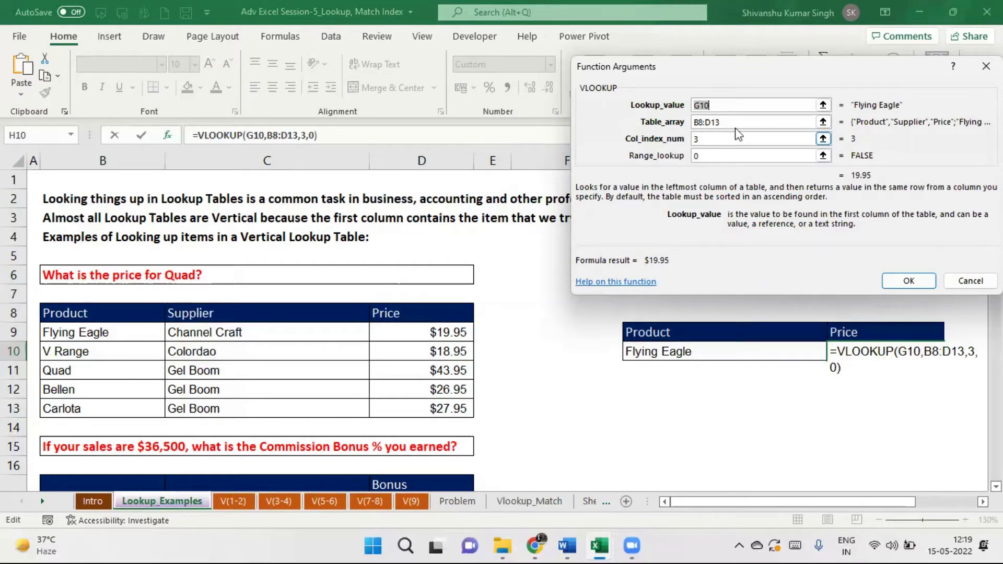
pyautogui.moveTo(729, 122); pyautogui.dragTo(691, 123)
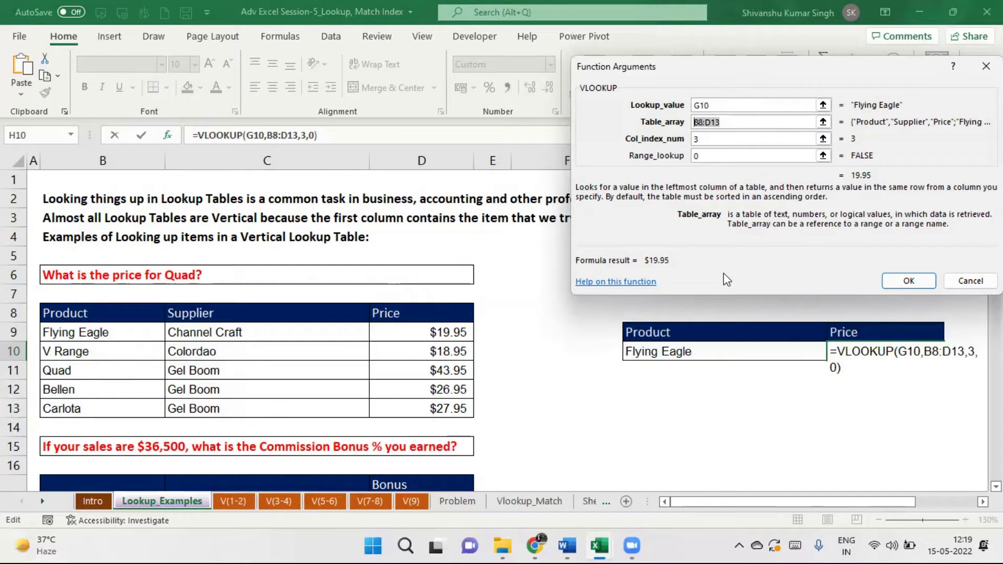
pyautogui.press('F4')
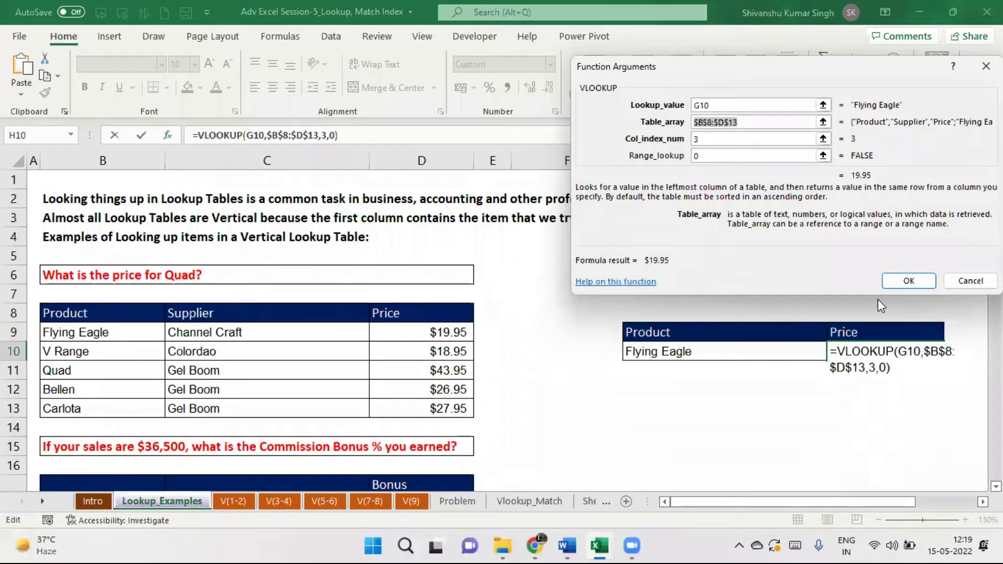
pyautogui.click(910, 282)
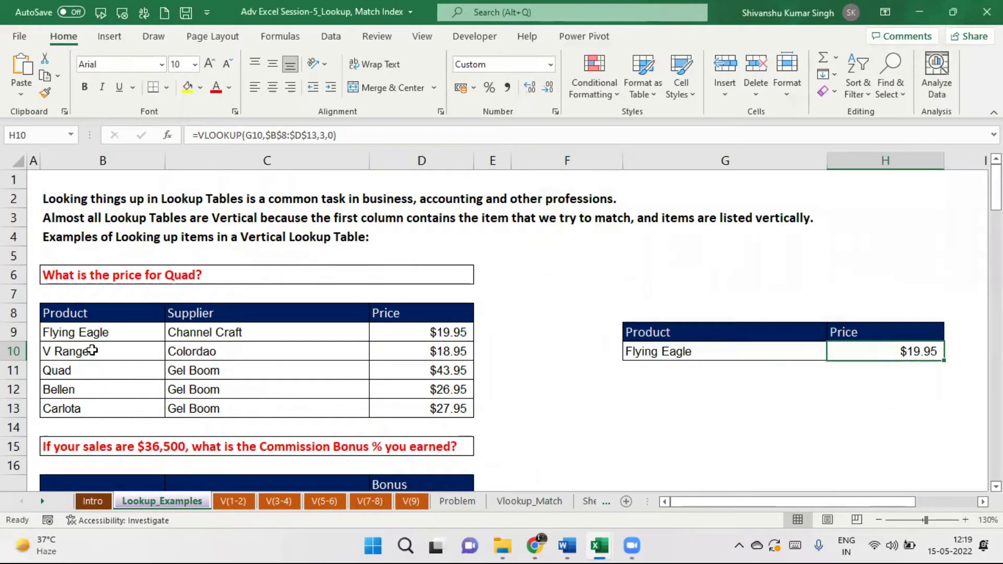
# Copy the Quad product name into lookup cell G10.
pyautogui.click(71, 371)
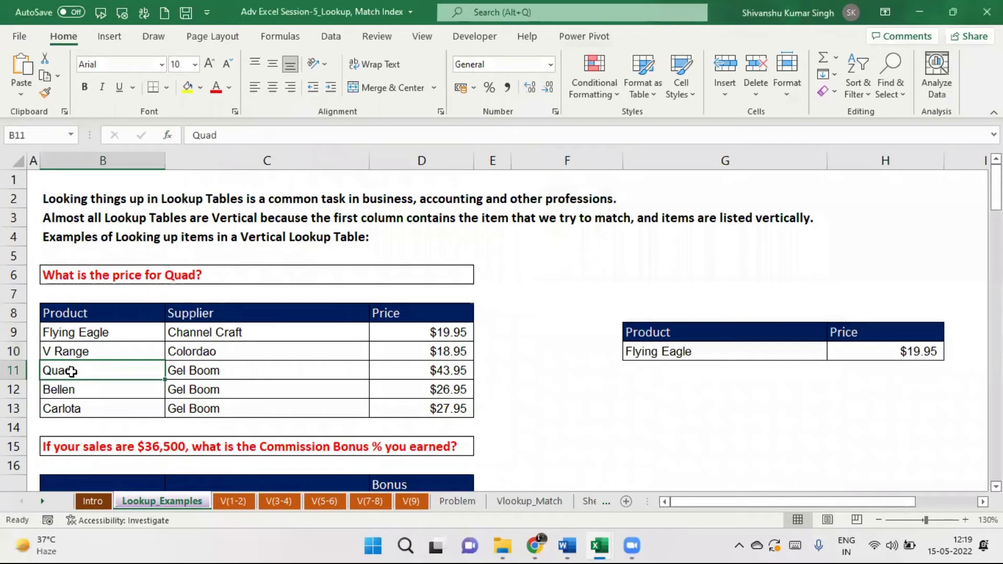
pyautogui.hotkey('ctrl', 'c')
pyautogui.click(664, 347)
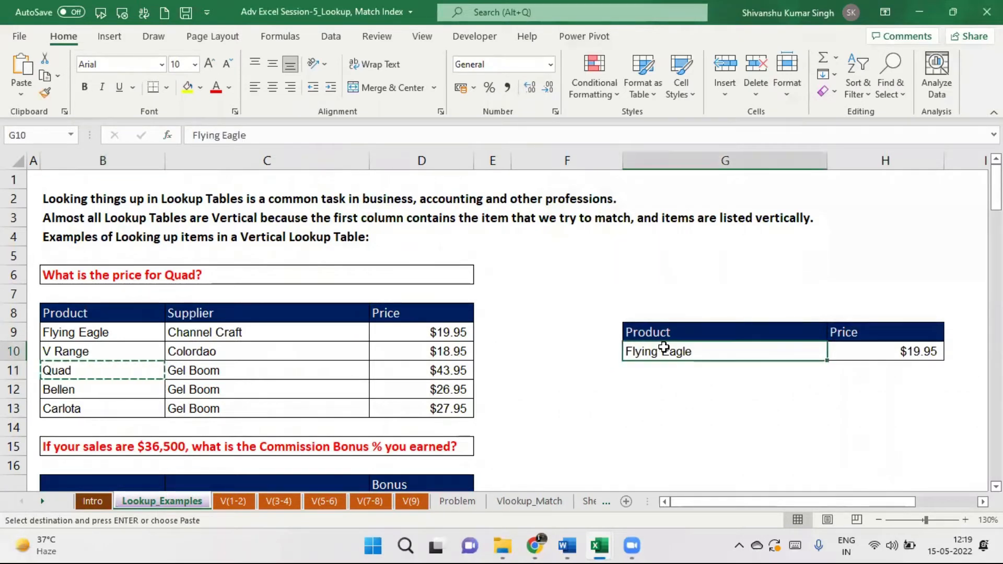
pyautogui.hotkey('ctrl', 'v')
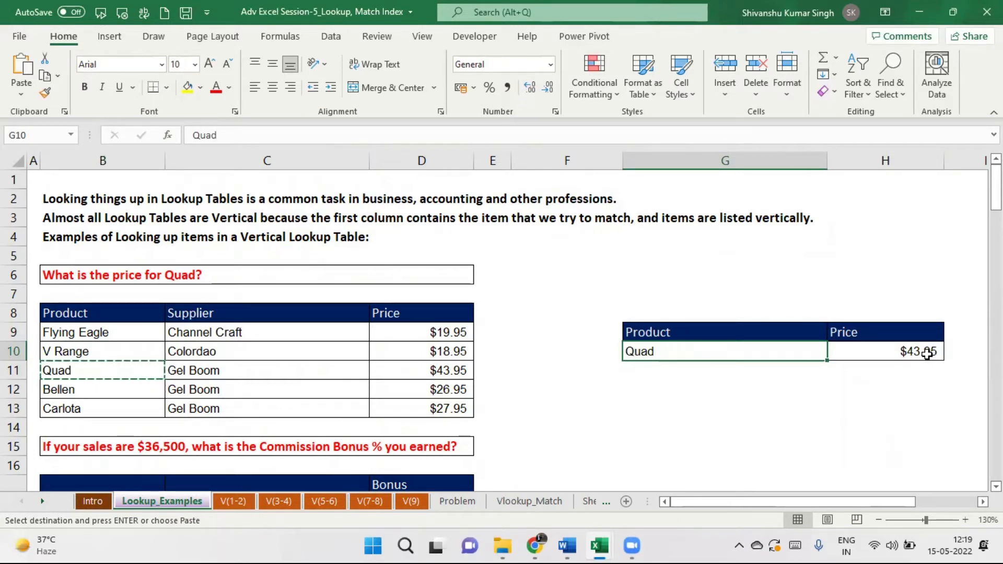
# Put V Range into G10 so H10's price updates to $18.95.
pyautogui.click(107, 352)
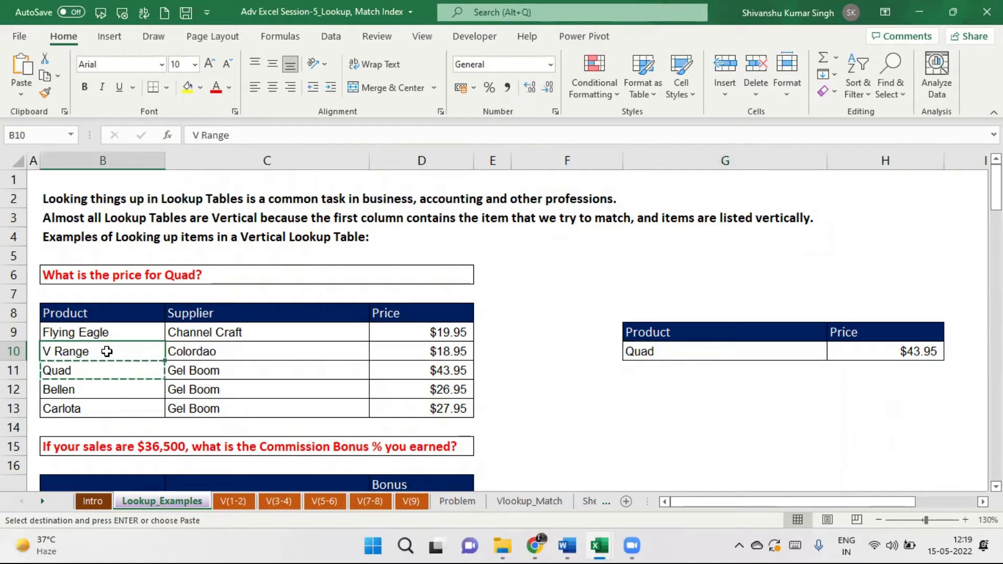
pyautogui.click(653, 349)
pyautogui.hotkey('ctrl', 'v')
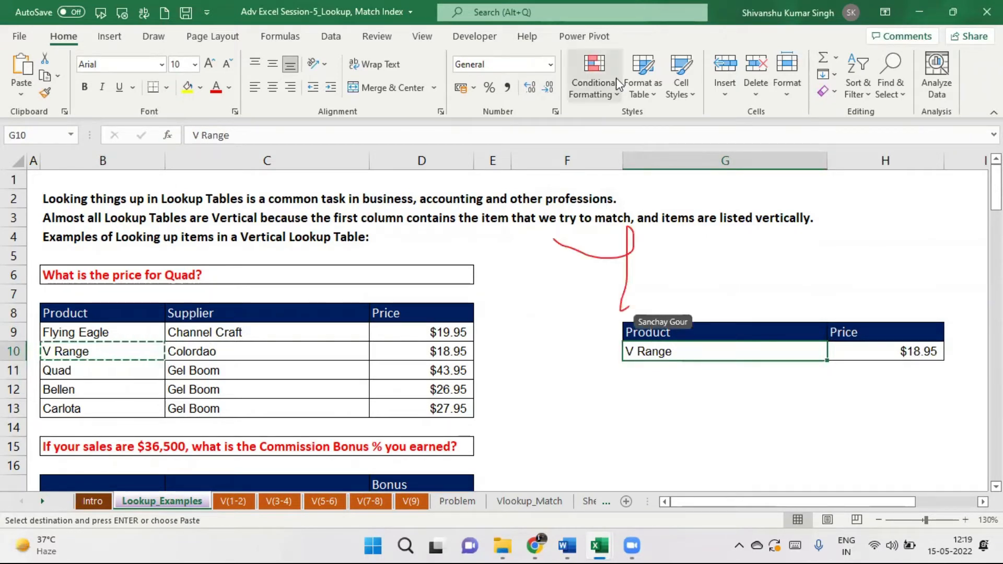
pyautogui.moveTo(996, 191)
pyautogui.mouseDown()
pyautogui.moveTo(996, 264)
pyautogui.moveTo(996, 191)
pyautogui.mouseUp()
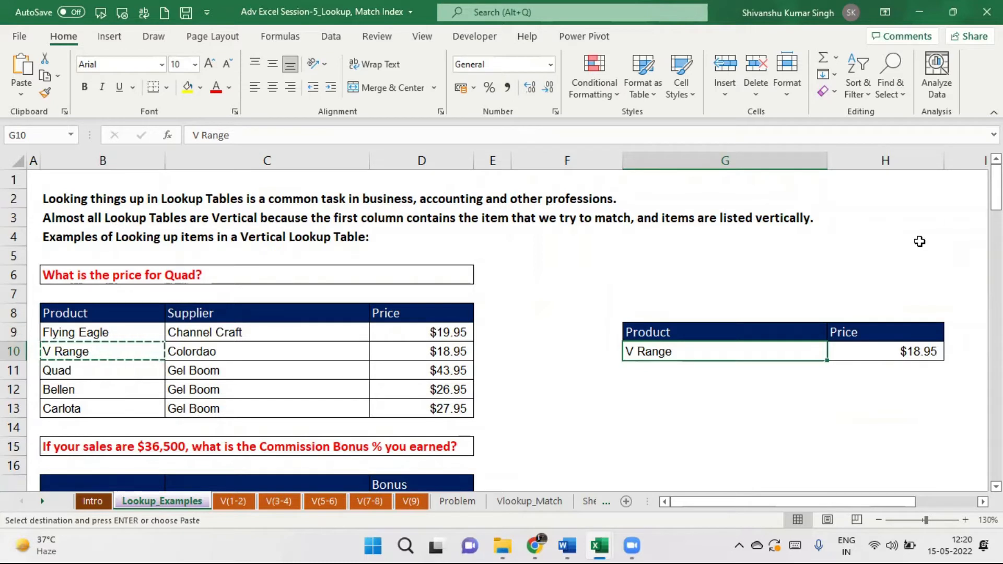
pyautogui.click(883, 355)
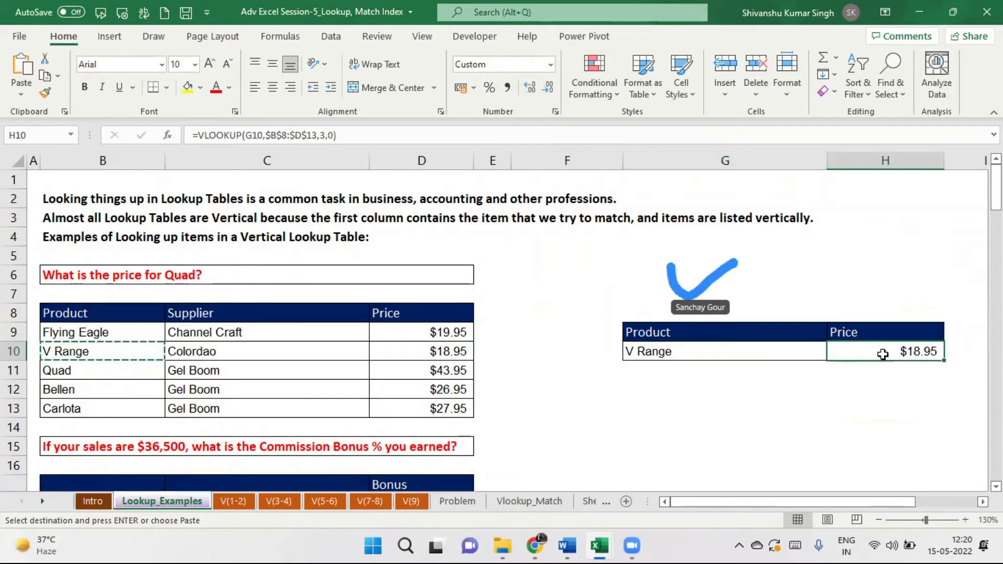
# Retype H10 directly as =vlookup(G10,B8:D13,3,0).
pyautogui.press('Delete')
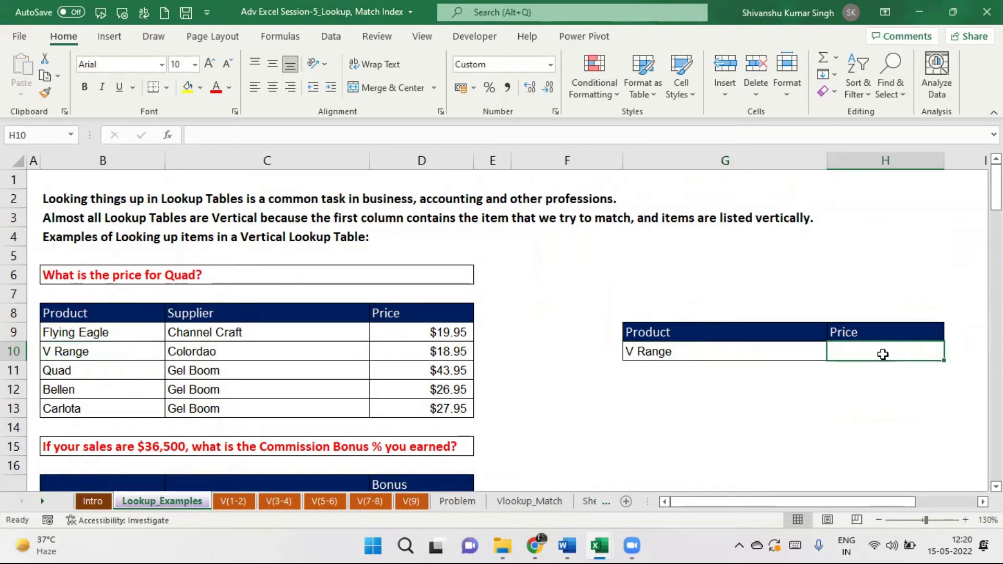
pyautogui.write('= ')
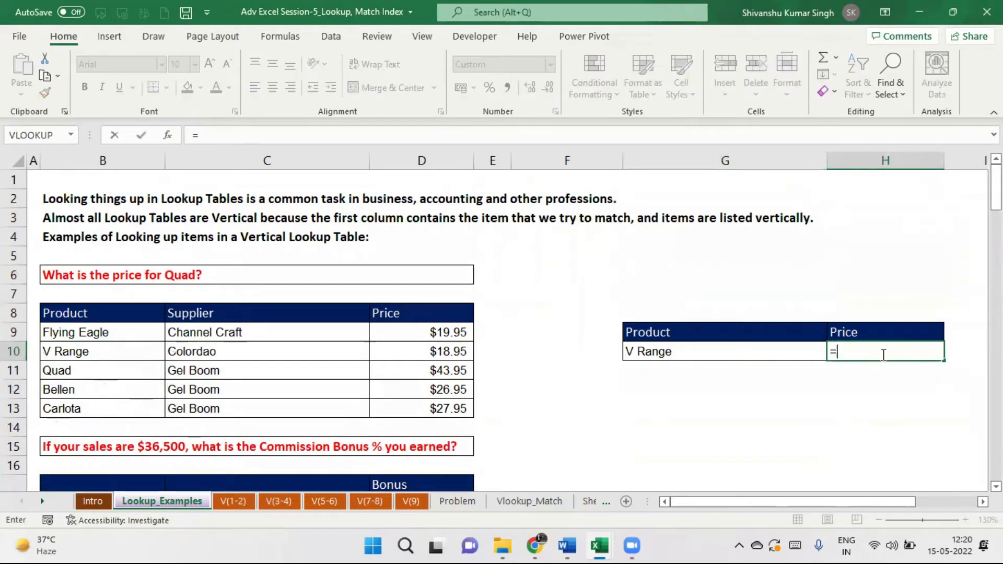
pyautogui.write('vlo')
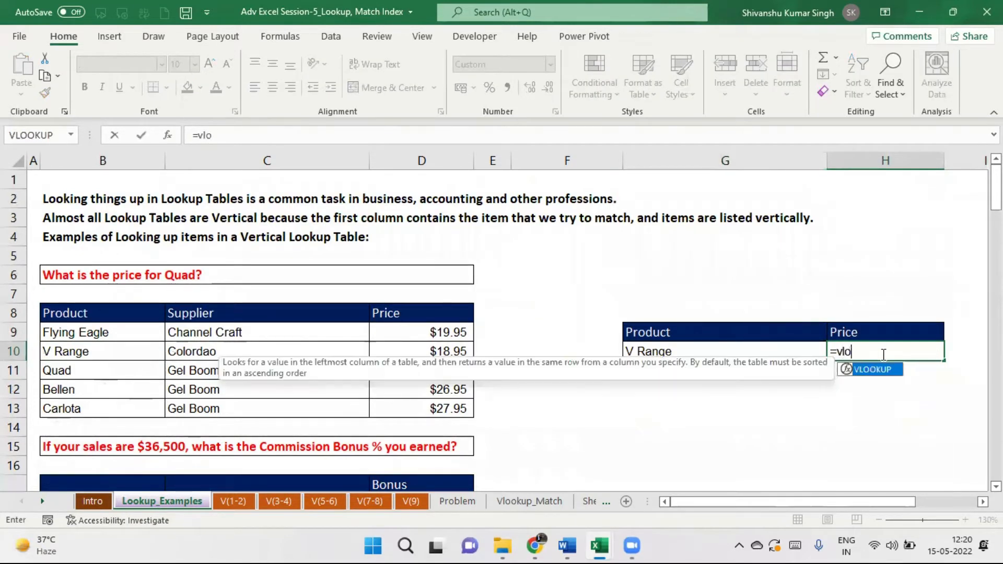
pyautogui.write('okup(')
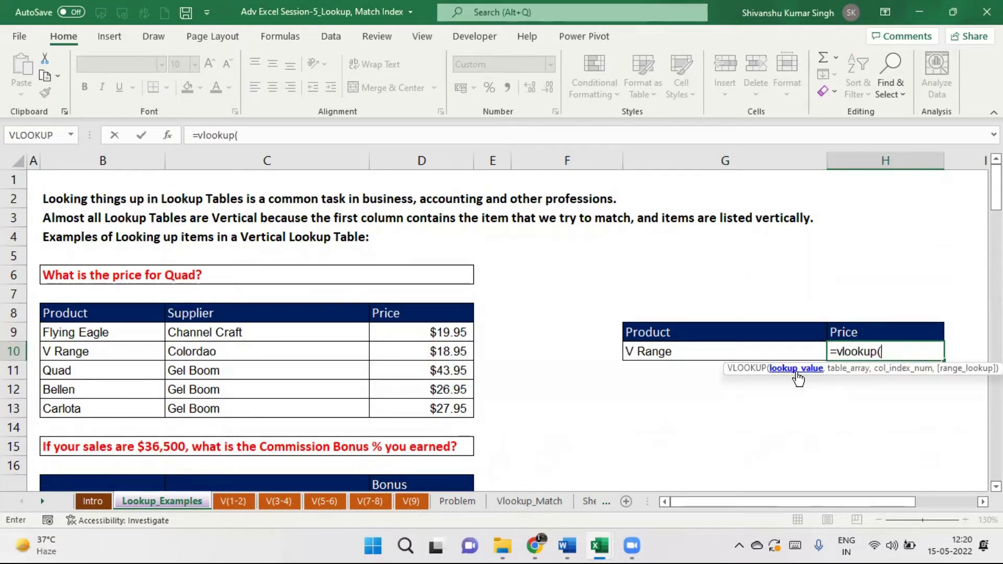
pyautogui.click(664, 351)
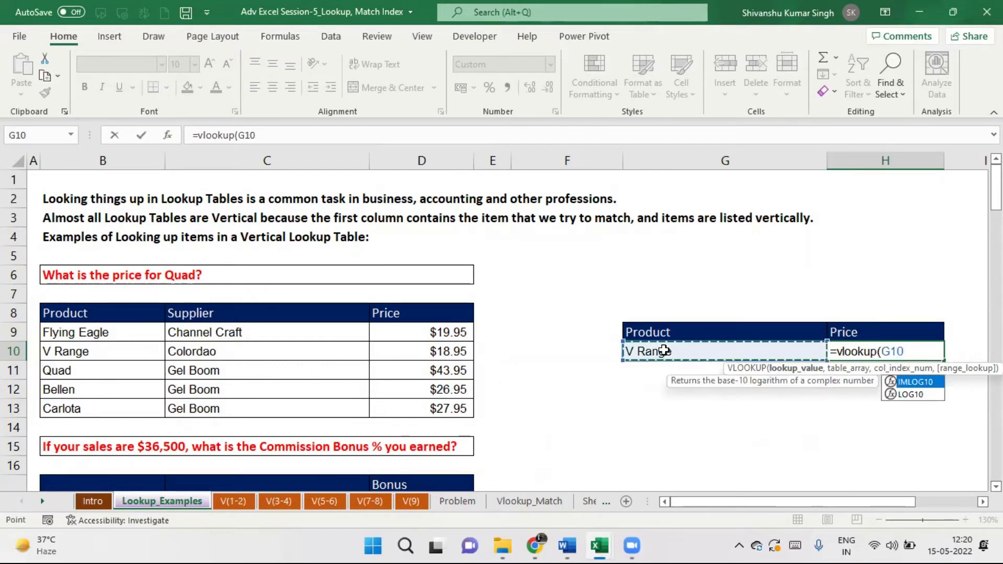
pyautogui.write(',')
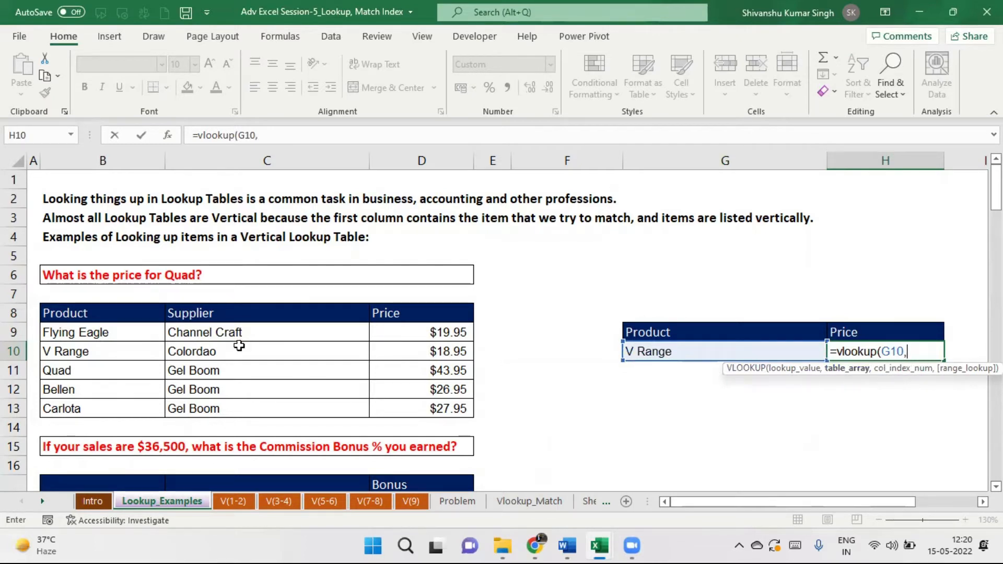
pyautogui.moveTo(111, 313); pyautogui.dragTo(468, 413)
pyautogui.click(348, 140)
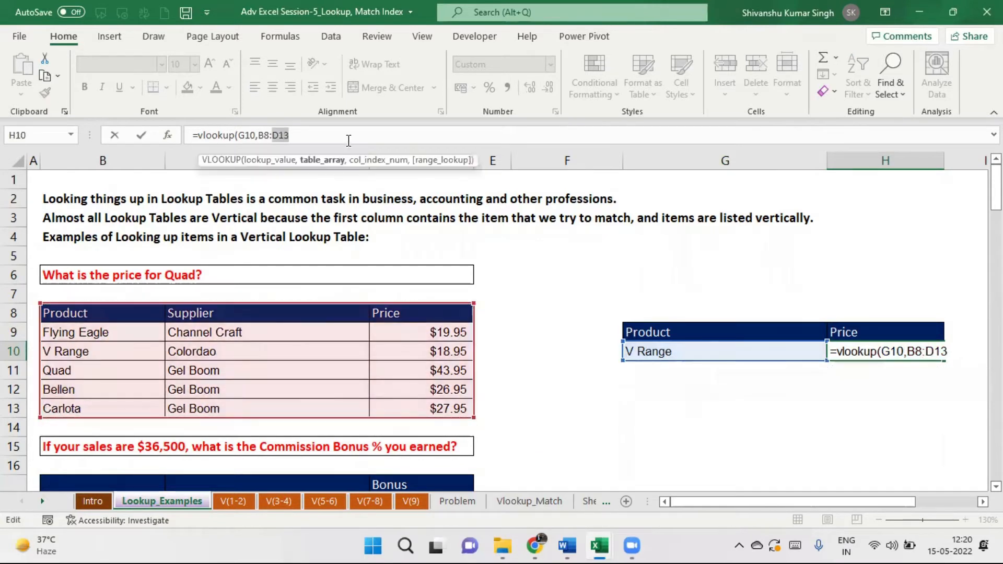
pyautogui.write(',')
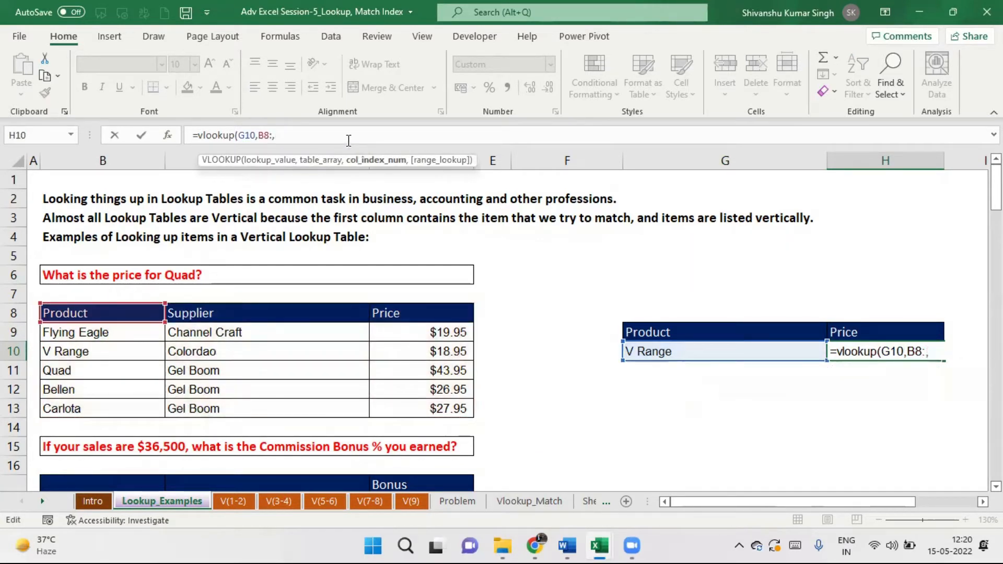
pyautogui.hotkey('ctrl', 'z')
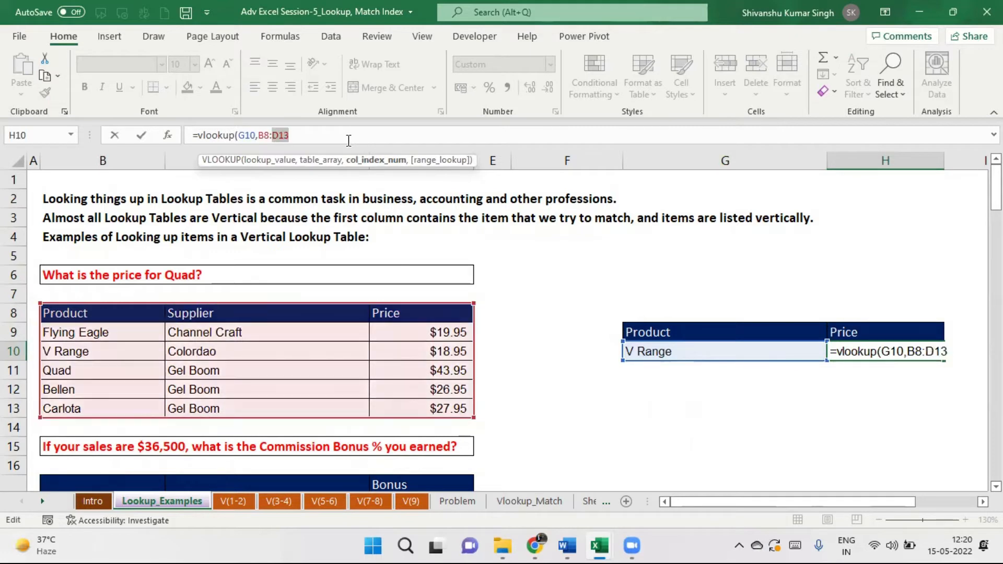
pyautogui.click(336, 139)
pyautogui.write(',3')
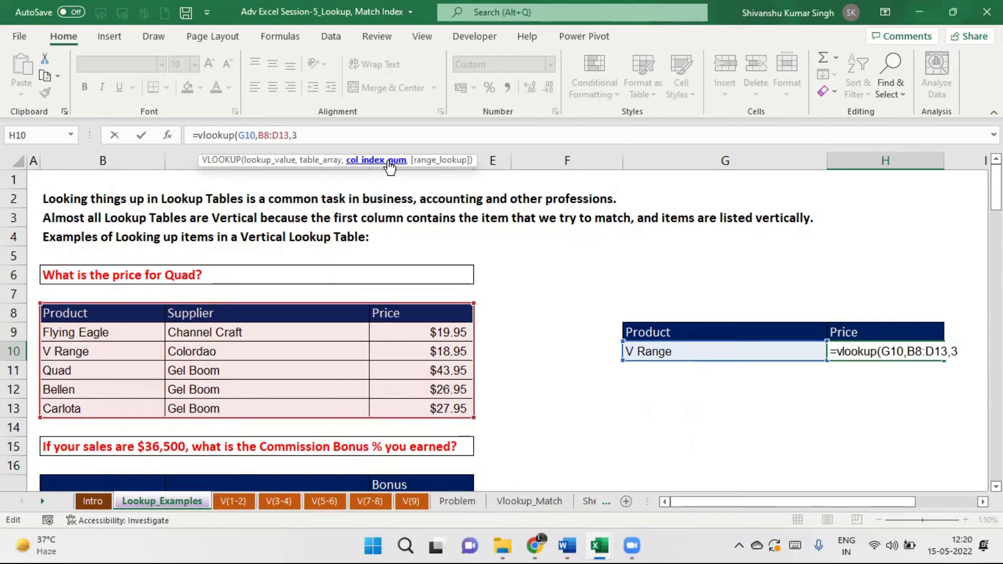
pyautogui.write(',')
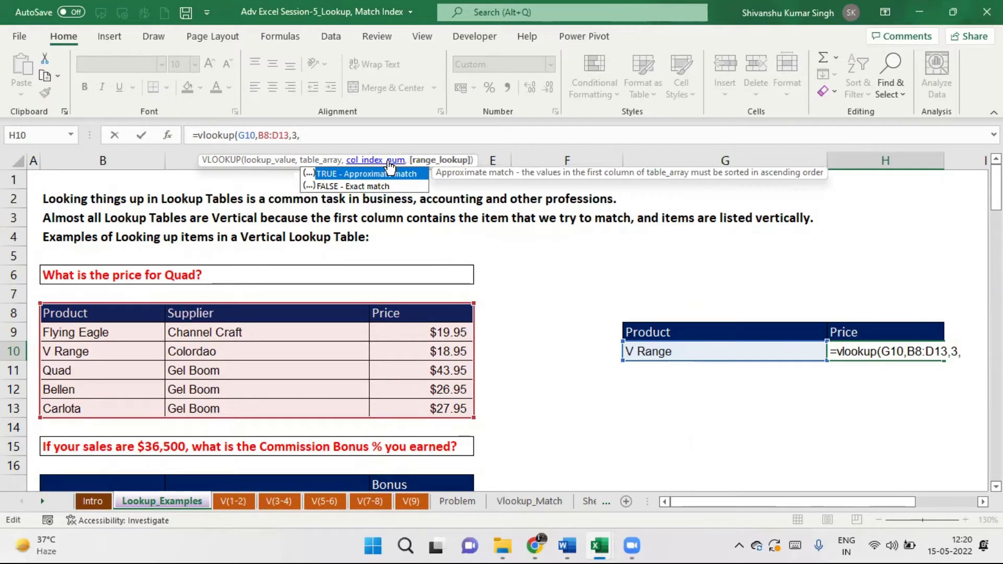
pyautogui.write('0)')
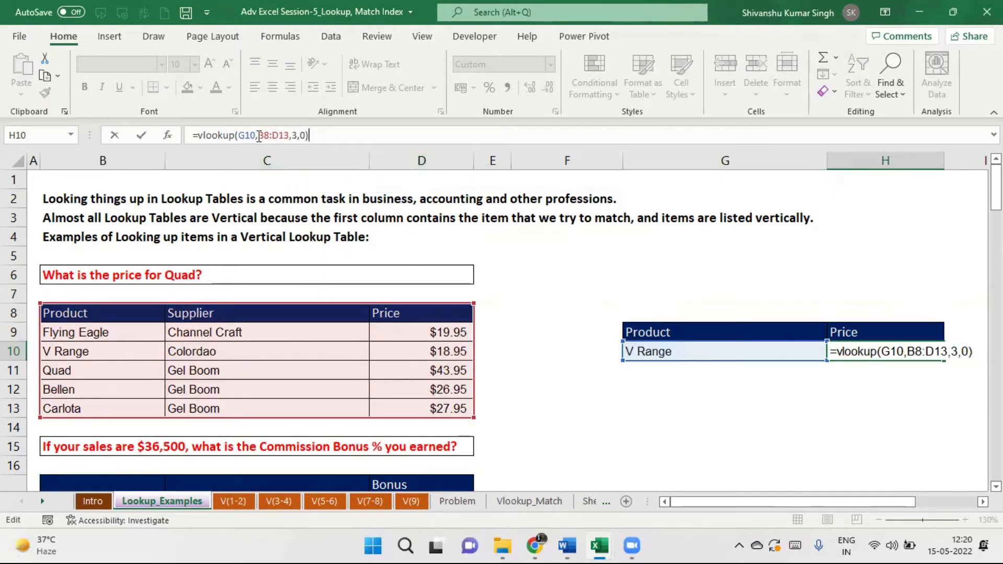
# Lock the table range as $B$8:$D$13 and commit, returning V Range's $18.95.
pyautogui.moveTo(258, 135); pyautogui.dragTo(286, 137)
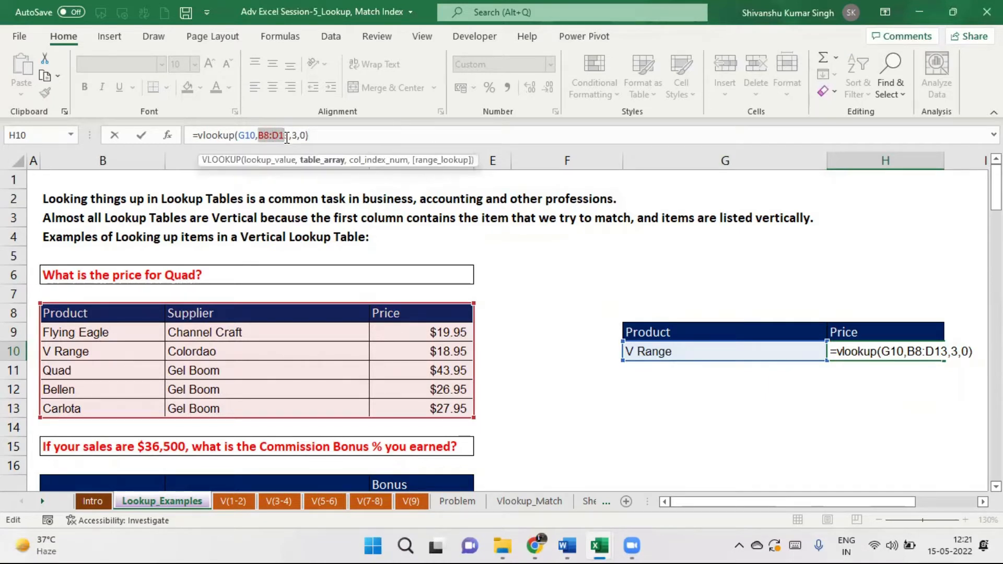
pyautogui.press('F4')
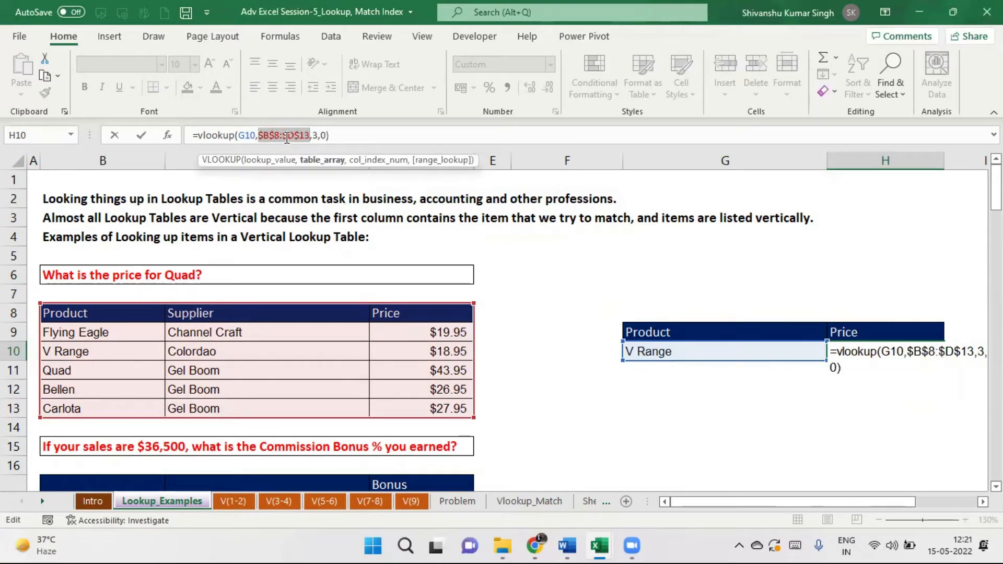
pyautogui.click(363, 129)
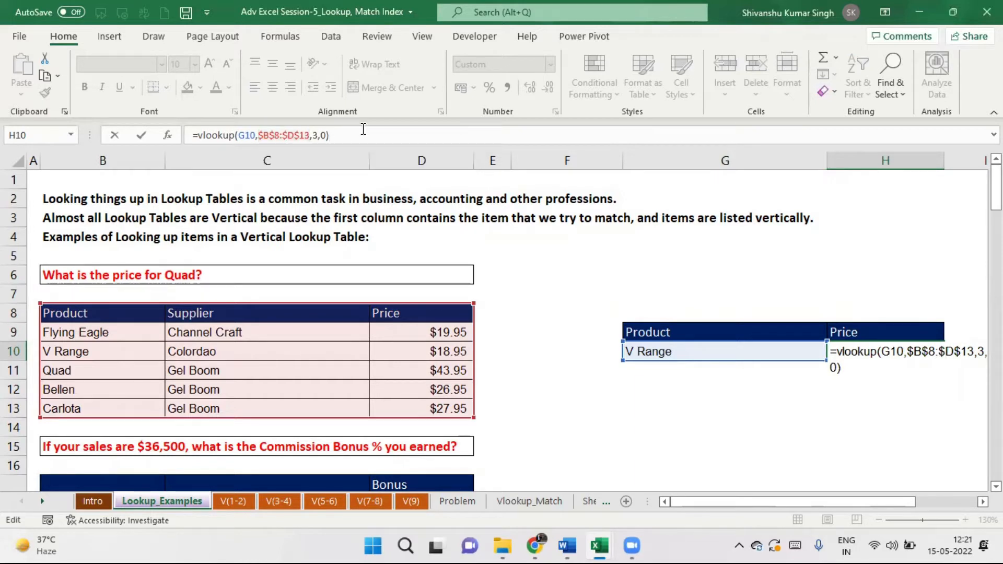
pyautogui.press('Return')
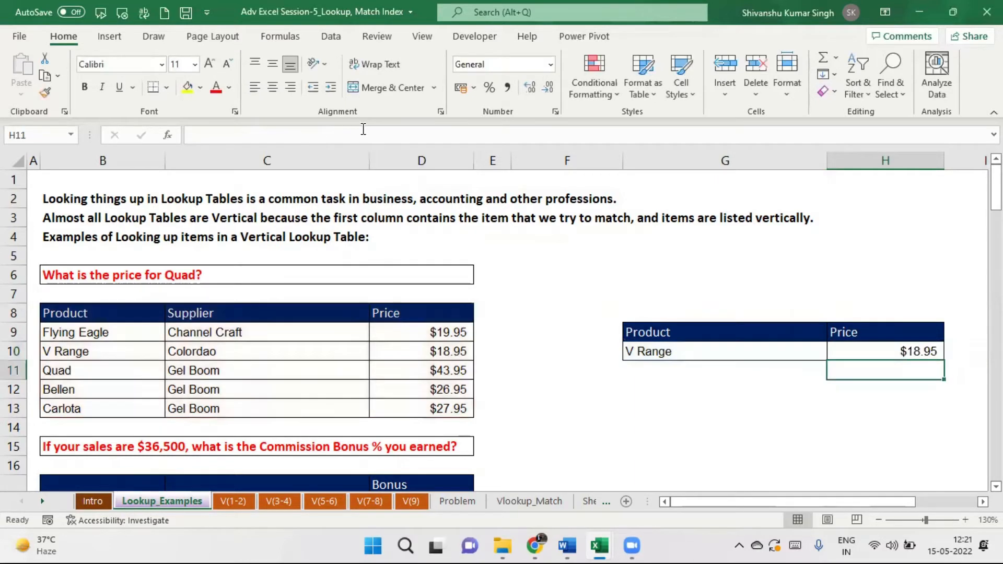
# Review and reconfirm H10's =VLOOKUP(G10,$B$8:$D$13,3,0), still showing V Range's $18.95.
pyautogui.click(896, 355)
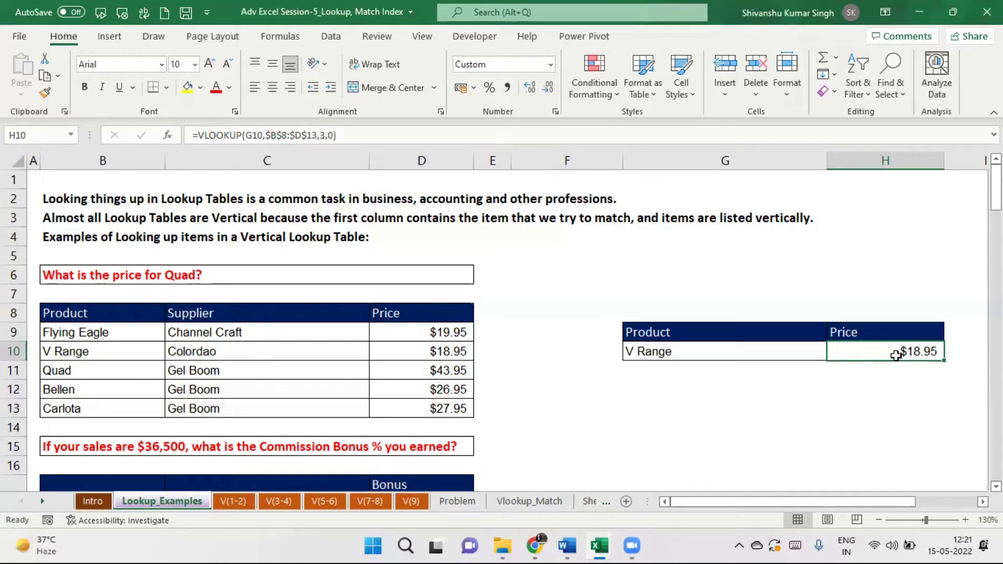
pyautogui.moveTo(997, 188); pyautogui.dragTo(997, 230)
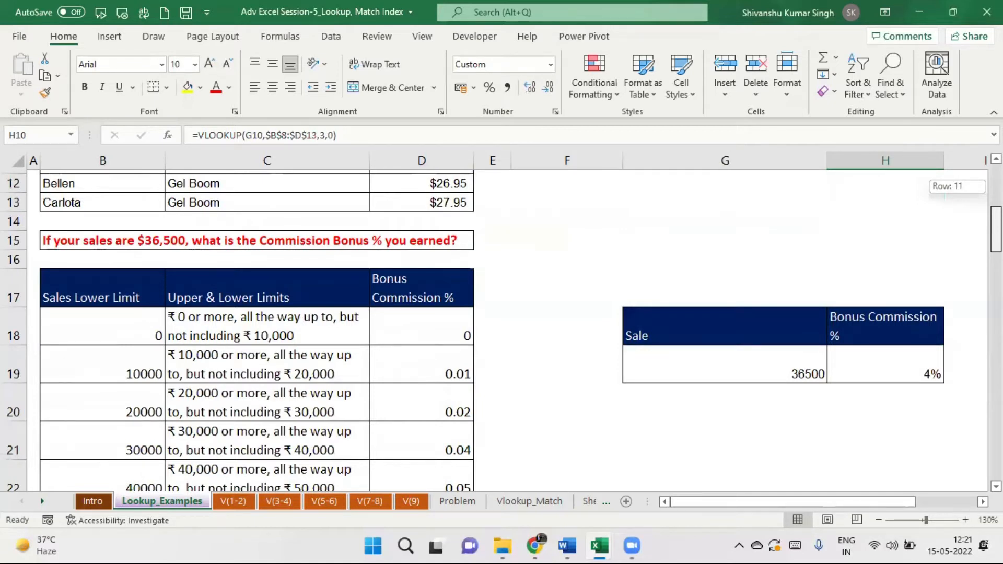
pyautogui.moveTo(996, 230); pyautogui.dragTo(996, 230)
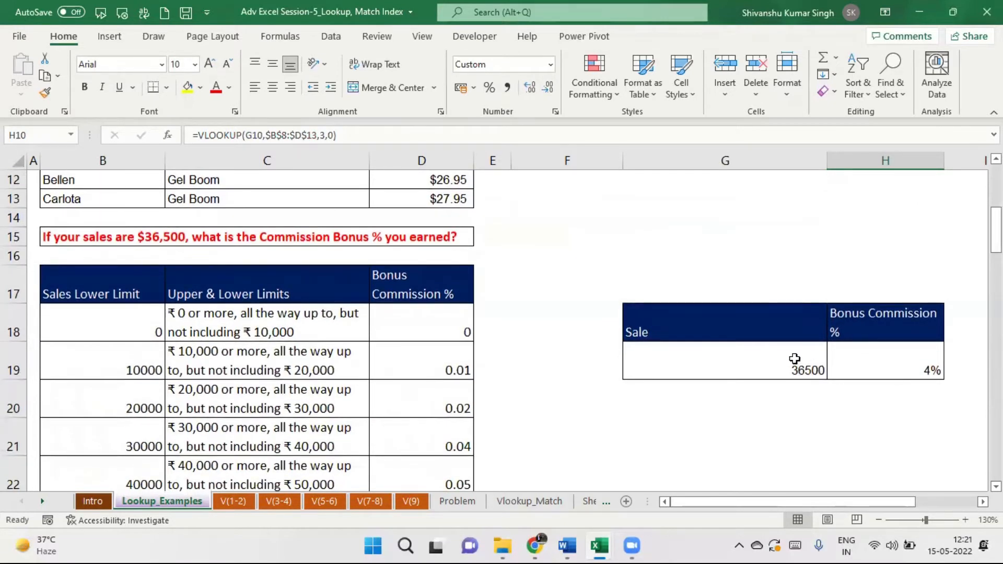
pyautogui.moveTo(997, 230); pyautogui.dragTo(997, 186)
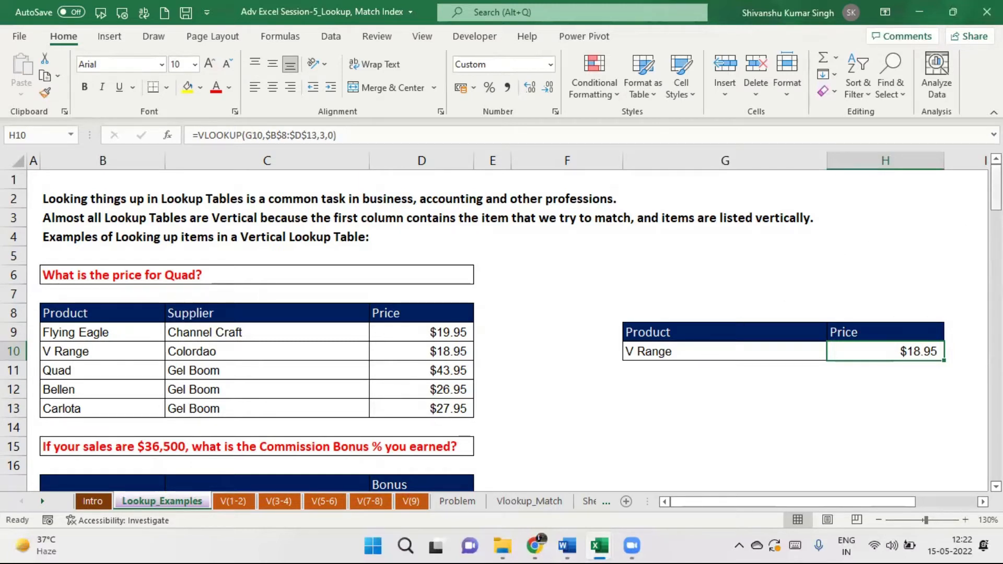
pyautogui.moveTo(996, 191)
pyautogui.mouseDown()
pyautogui.moveTo(996, 242)
pyautogui.moveTo(996, 187)
pyautogui.mouseUp()
pyautogui.click(332, 135)
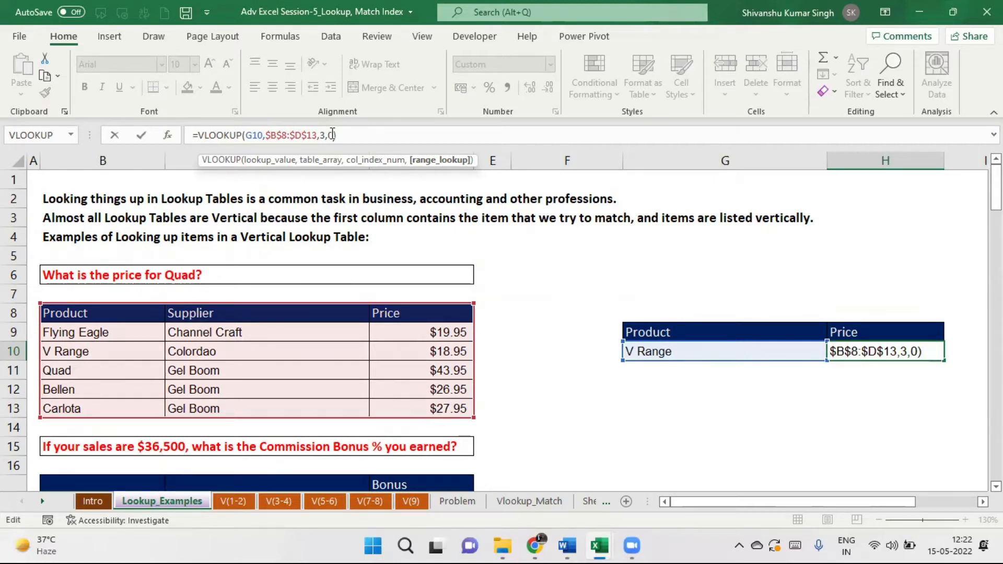
pyautogui.press('Return')
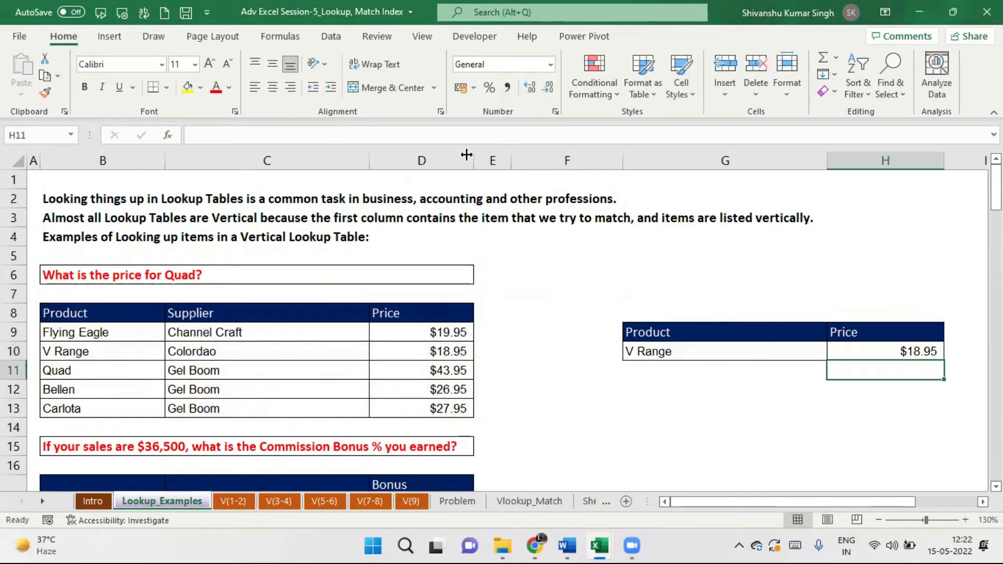
pyautogui.click(707, 346)
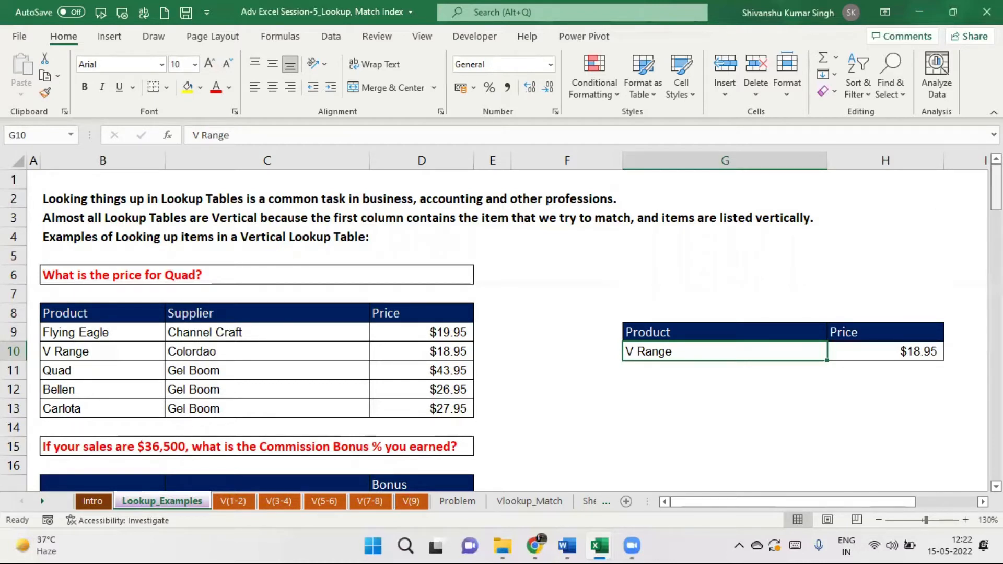
# Clear the 36500 sale and its 4% bonus result from G19:H19.
pyautogui.moveTo(996, 191); pyautogui.dragTo(997, 243)
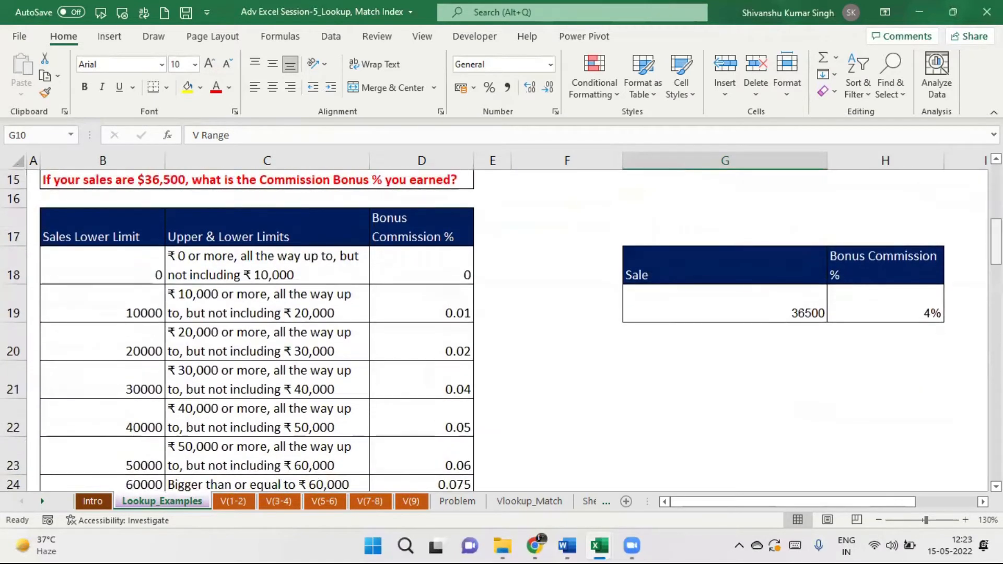
pyautogui.moveTo(782, 307); pyautogui.dragTo(872, 305)
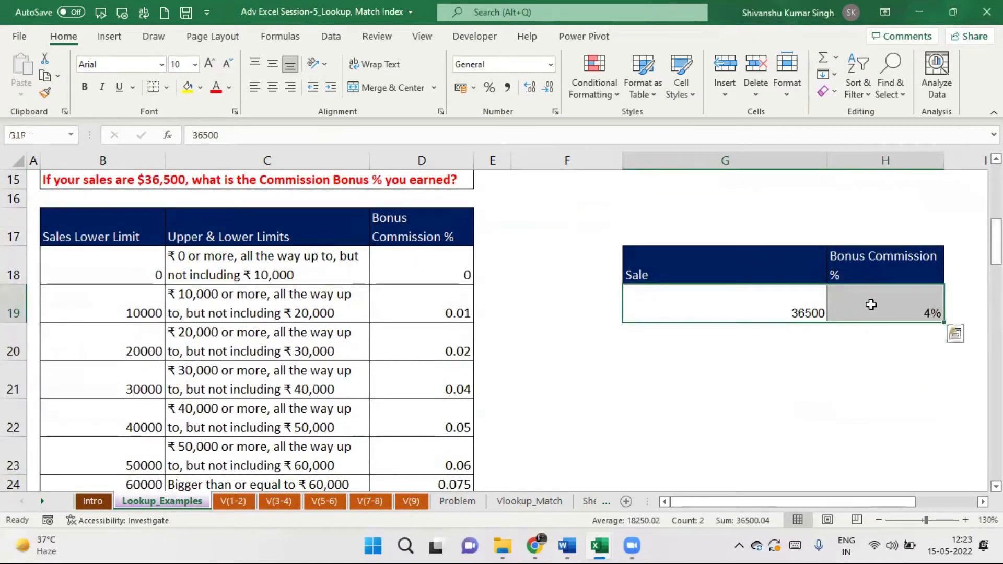
pyautogui.press('Delete')
pyautogui.click(750, 300)
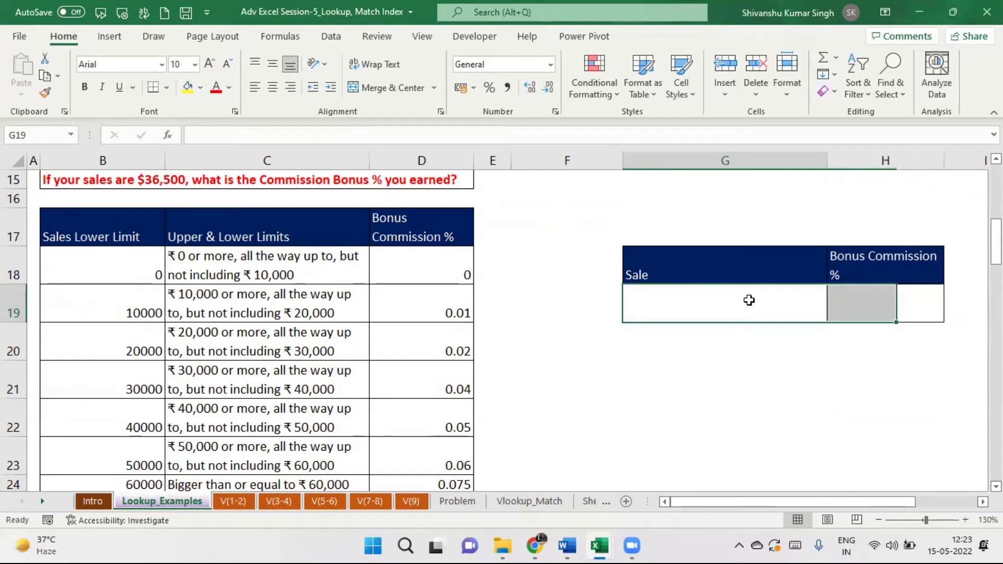
pyautogui.click(749, 300)
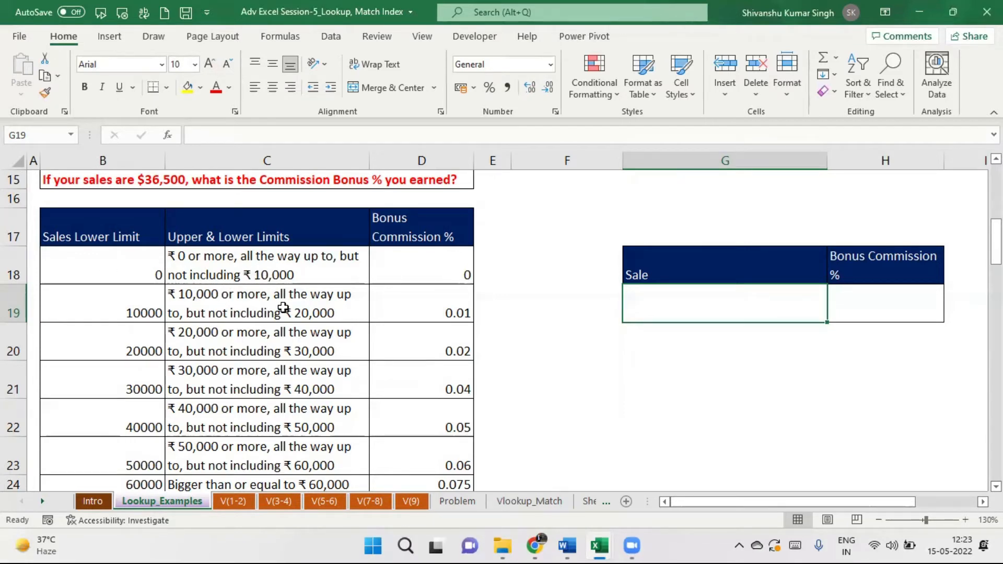
# Review the commission table's 0.01, 0.02 and 0.04 rates and the Sale/Bonus Commission headings.
pyautogui.click(423, 297)
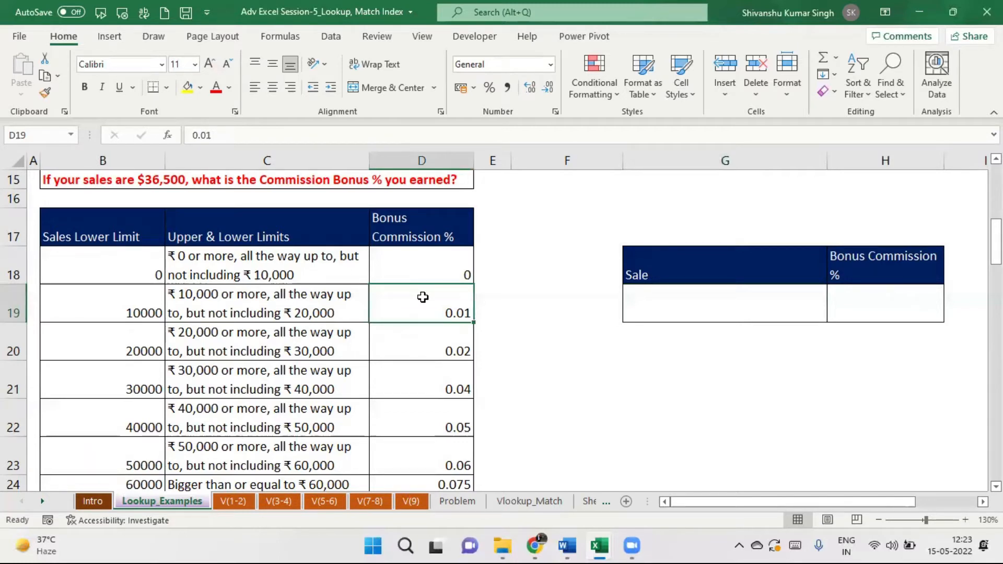
pyautogui.click(513, 305)
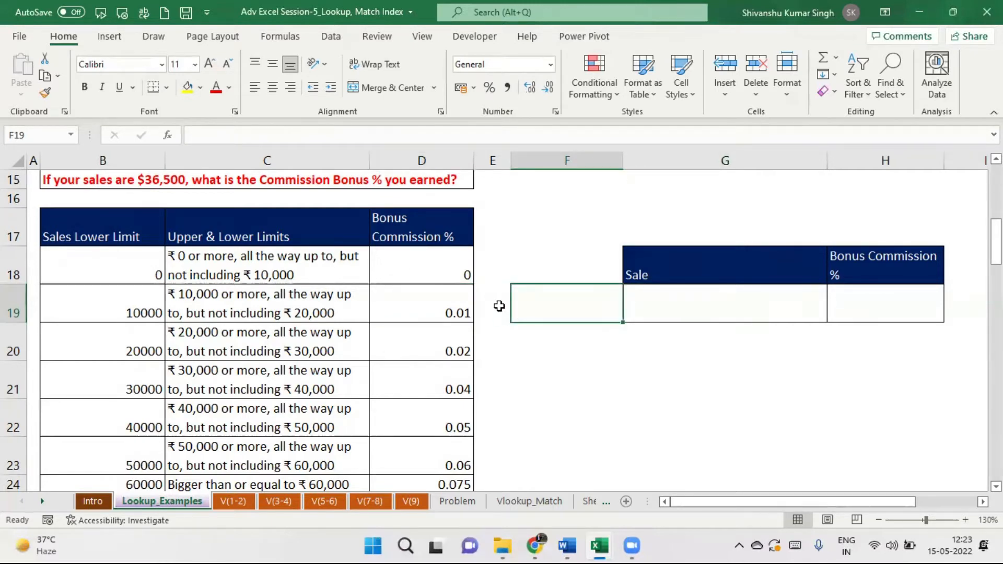
pyautogui.click(442, 309)
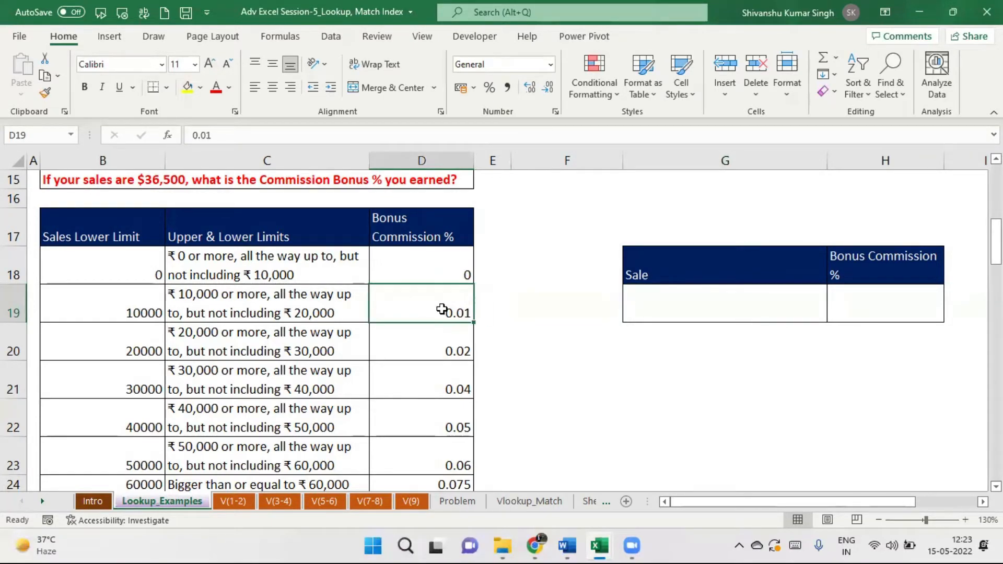
pyautogui.click(248, 348)
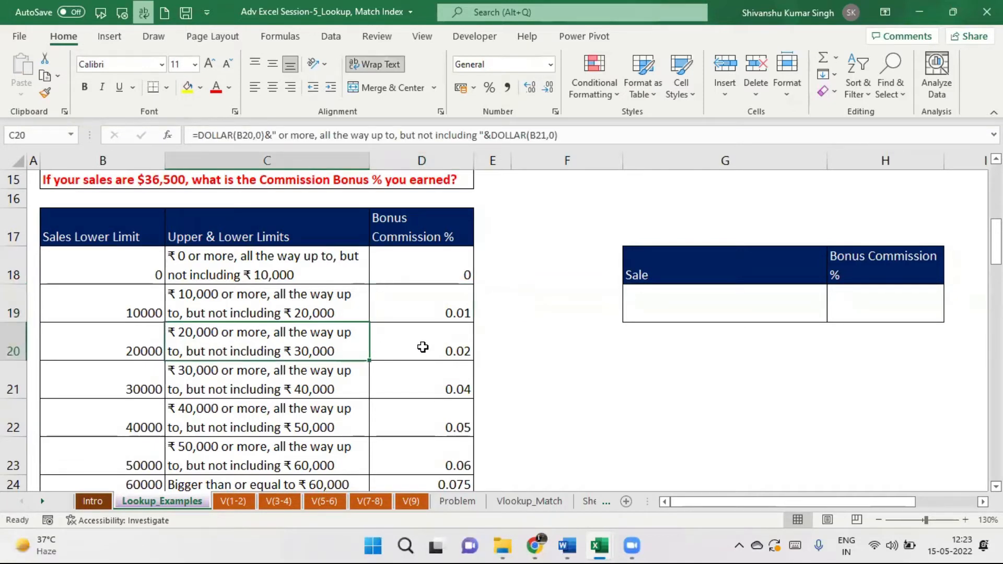
pyautogui.click(423, 347)
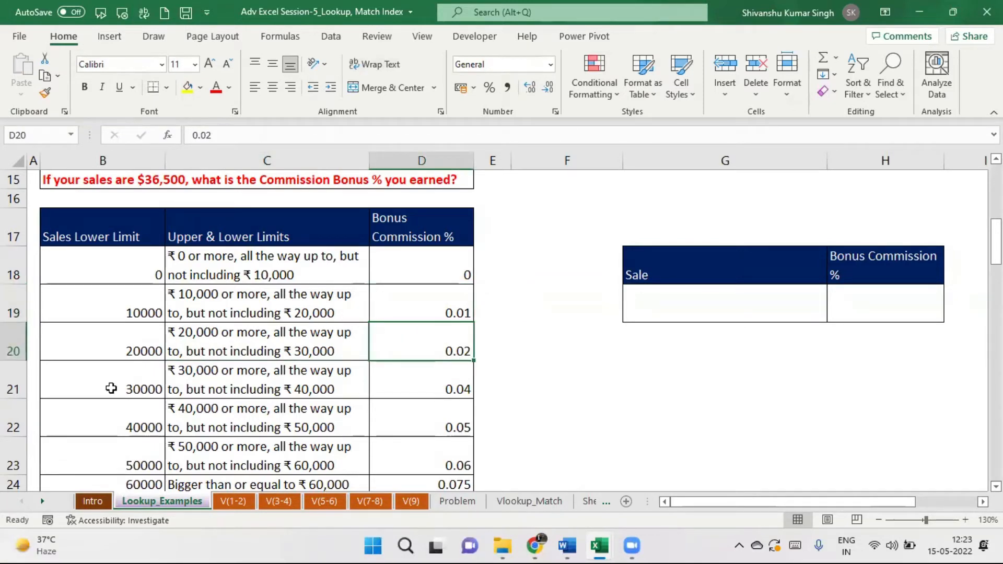
pyautogui.click(430, 380)
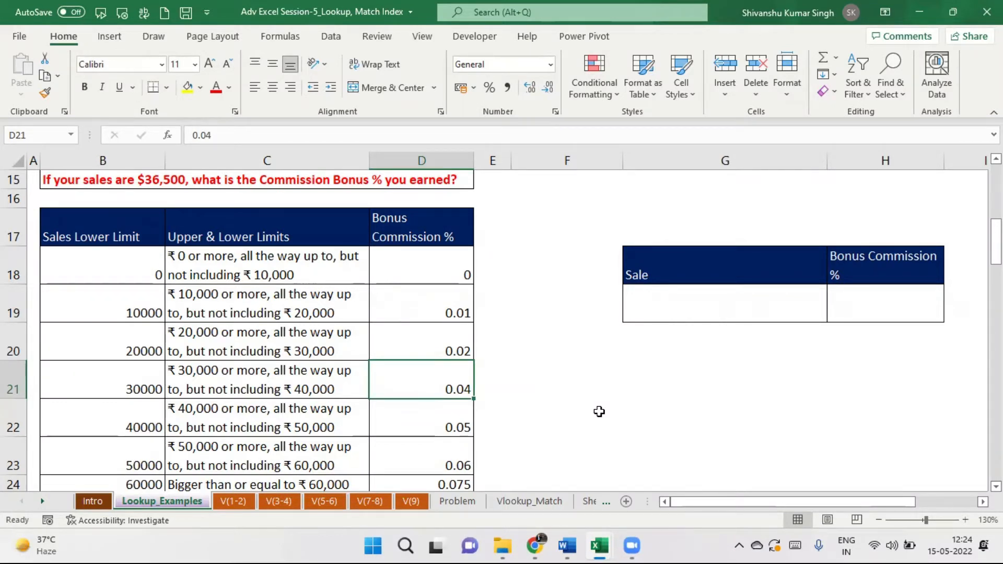
pyautogui.moveTo(742, 259); pyautogui.dragTo(903, 294)
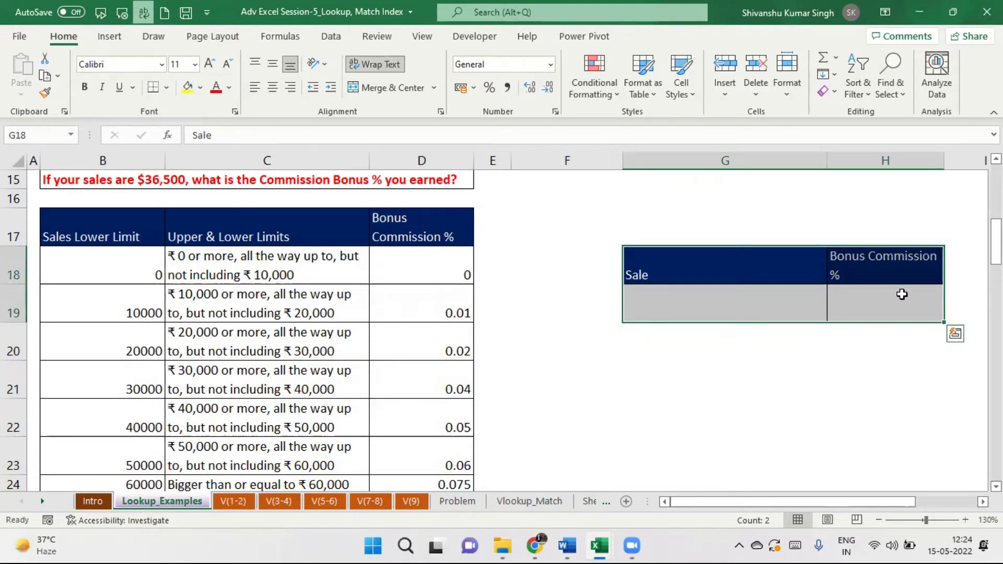
# Fill B19:D19, the commission table's 10000 bracket row, with yellow.
pyautogui.click(132, 308)
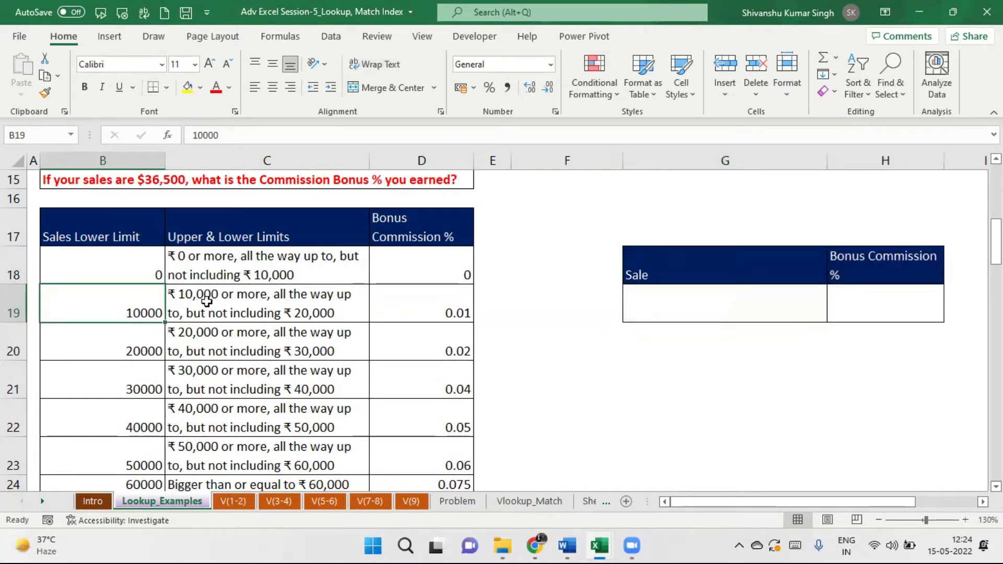
pyautogui.moveTo(138, 306); pyautogui.dragTo(398, 297)
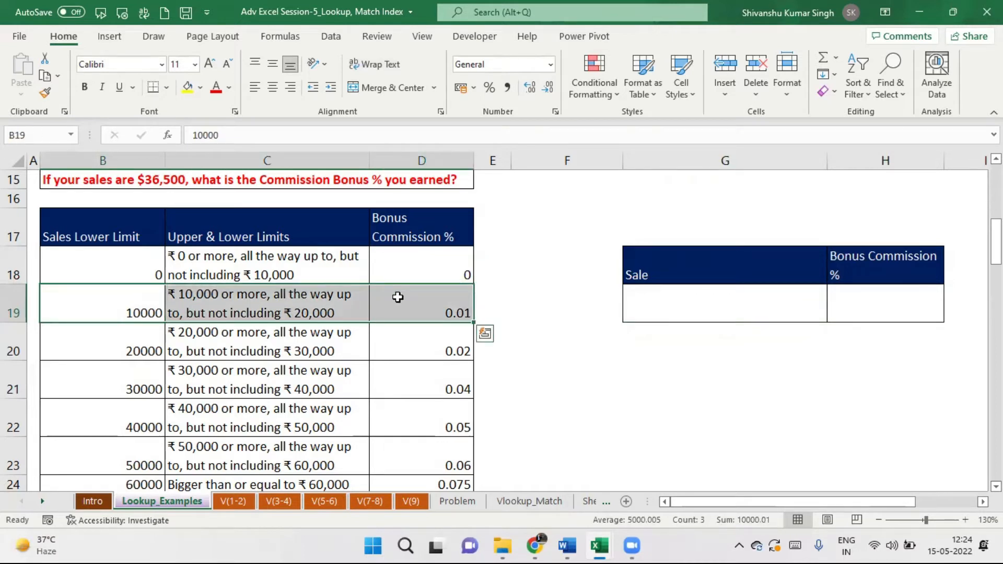
pyautogui.click(189, 93)
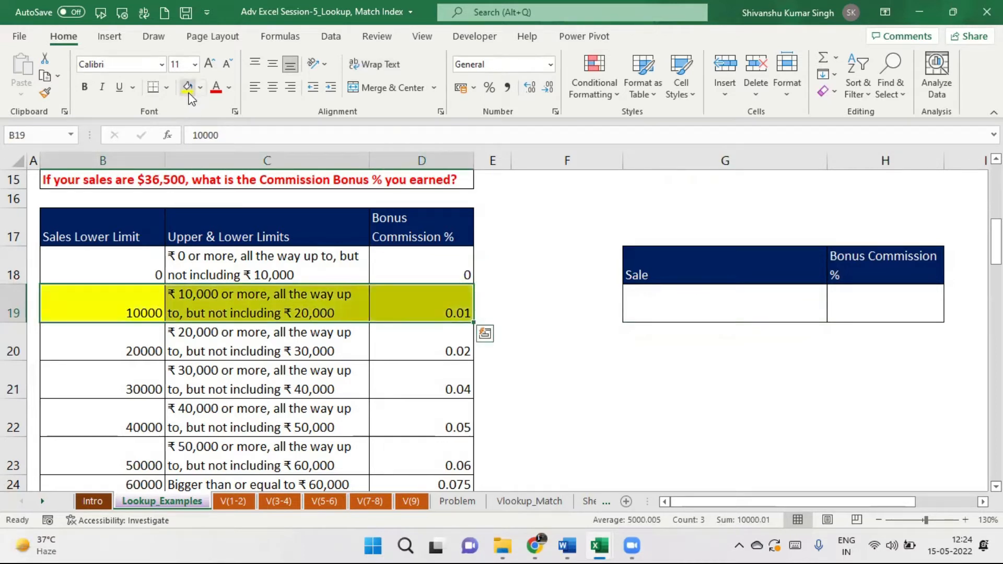
pyautogui.click(524, 337)
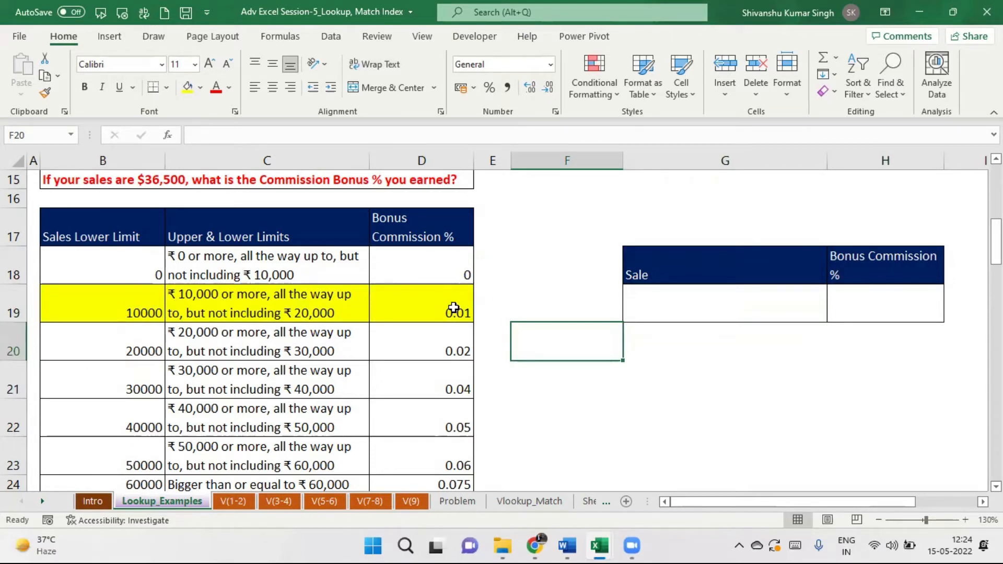
pyautogui.scroll(5, 936, 214)
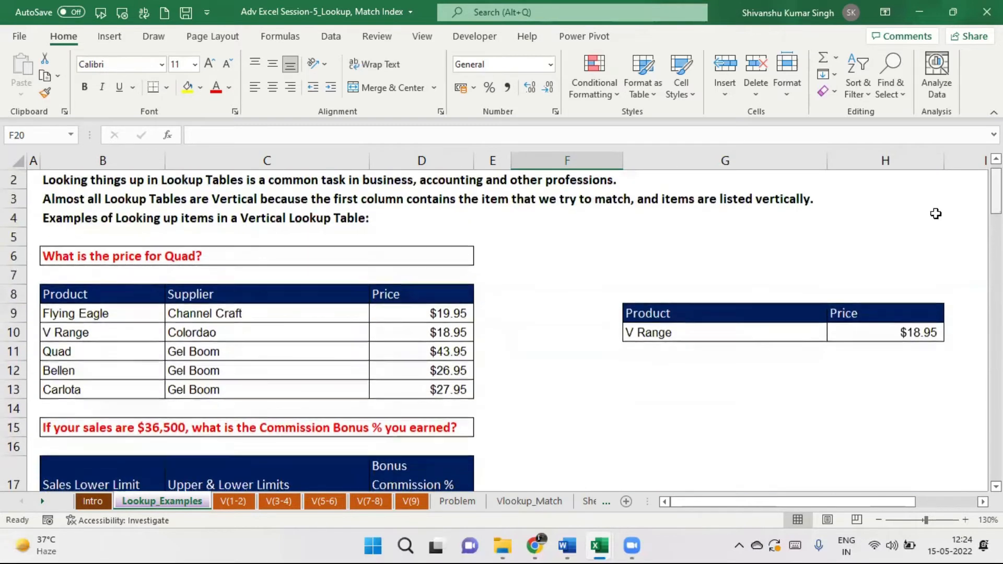
# Add a trailing space to the G10 product name so the price lookup shows #N/A.
pyautogui.doubleClick(637, 332)
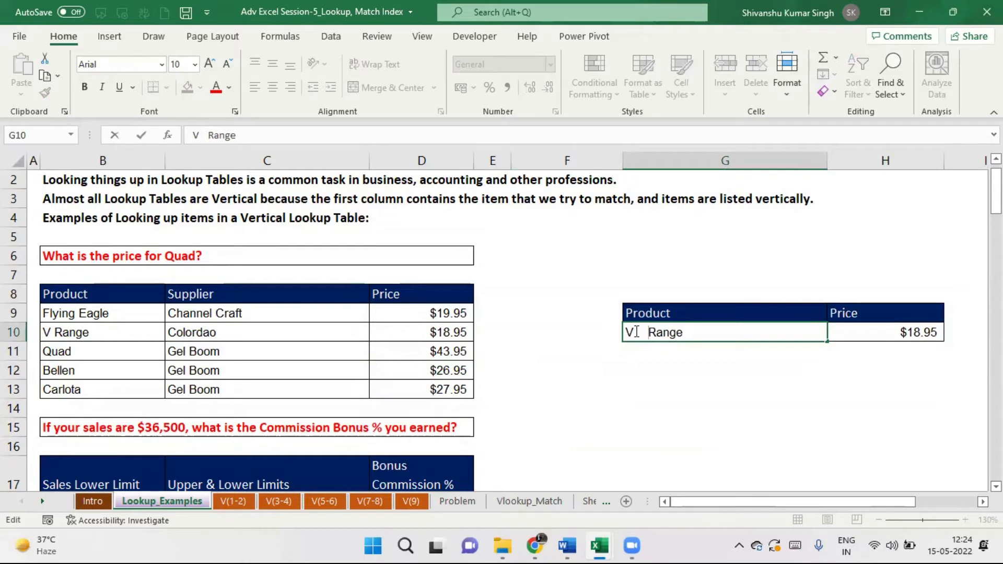
pyautogui.press('Return')
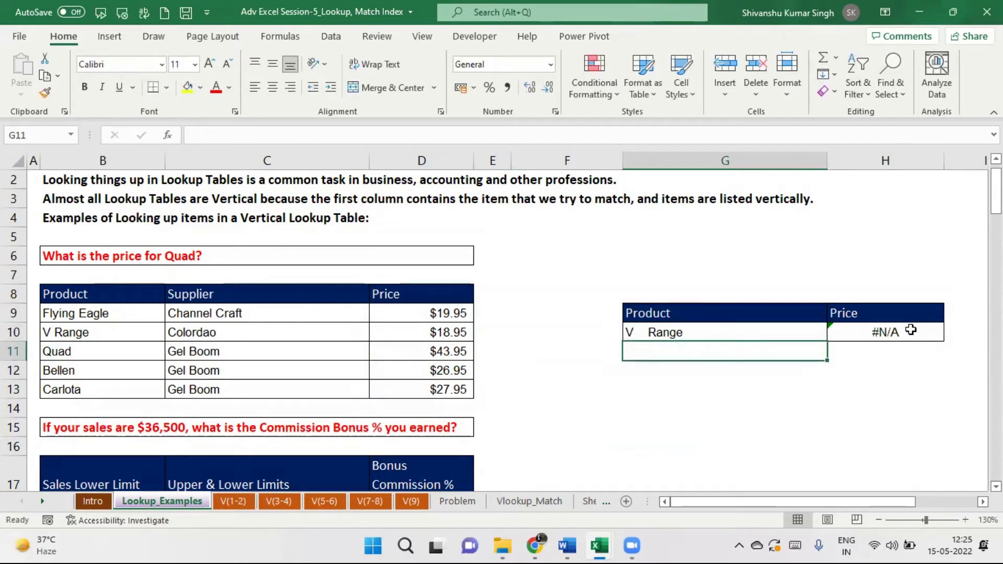
pyautogui.click(911, 330)
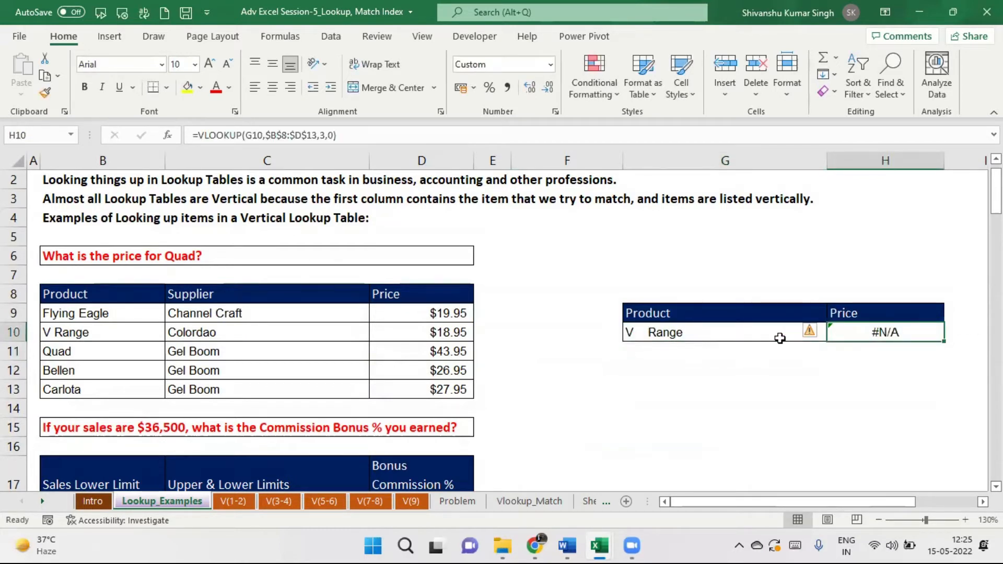
# Copy Quad from B11 into G10 so H10 returns $43.95.
pyautogui.click(99, 351)
pyautogui.hotkey('ctrl', 'c')
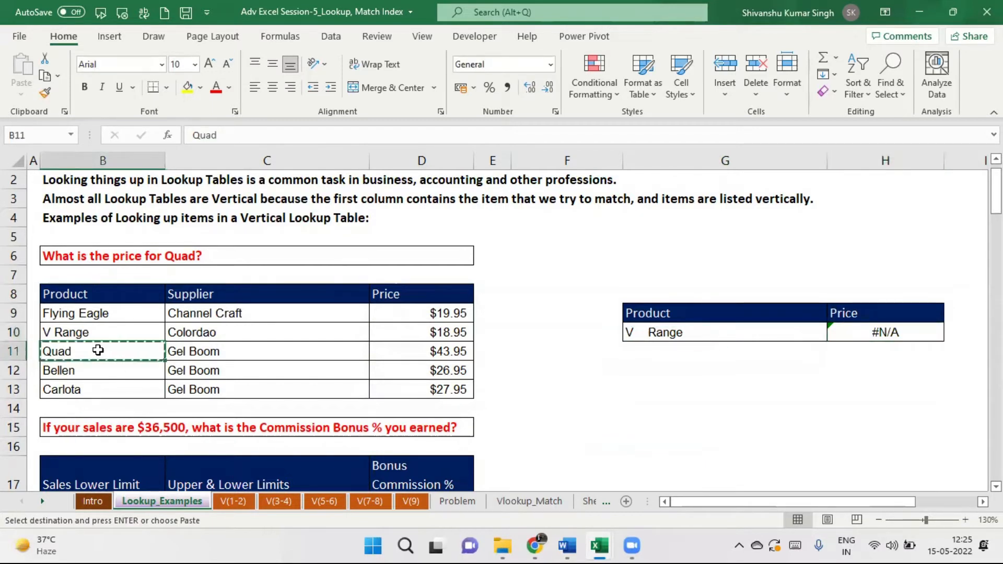
pyautogui.click(669, 332)
pyautogui.hotkey('ctrl', 'v')
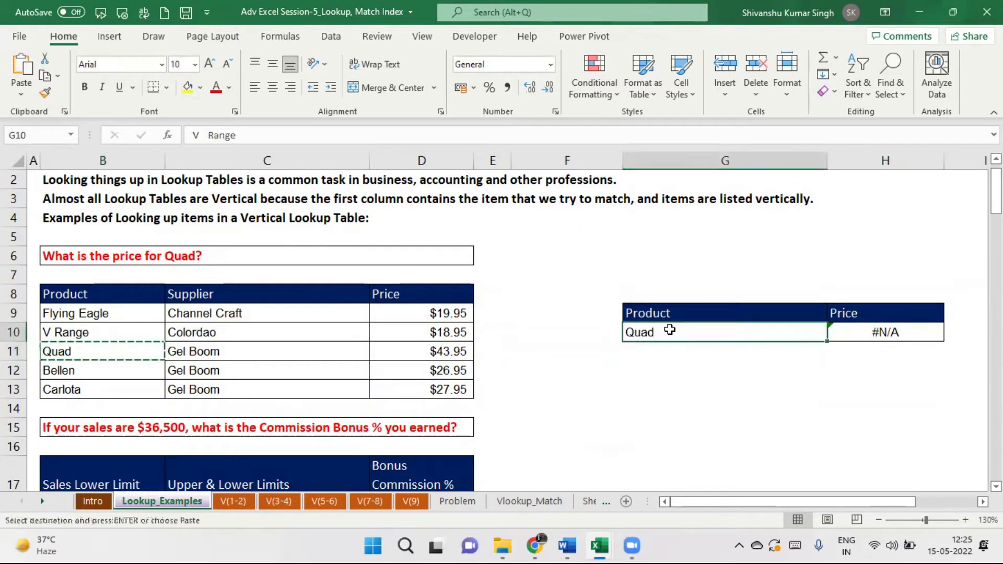
pyautogui.moveTo(996, 190); pyautogui.dragTo(997, 242)
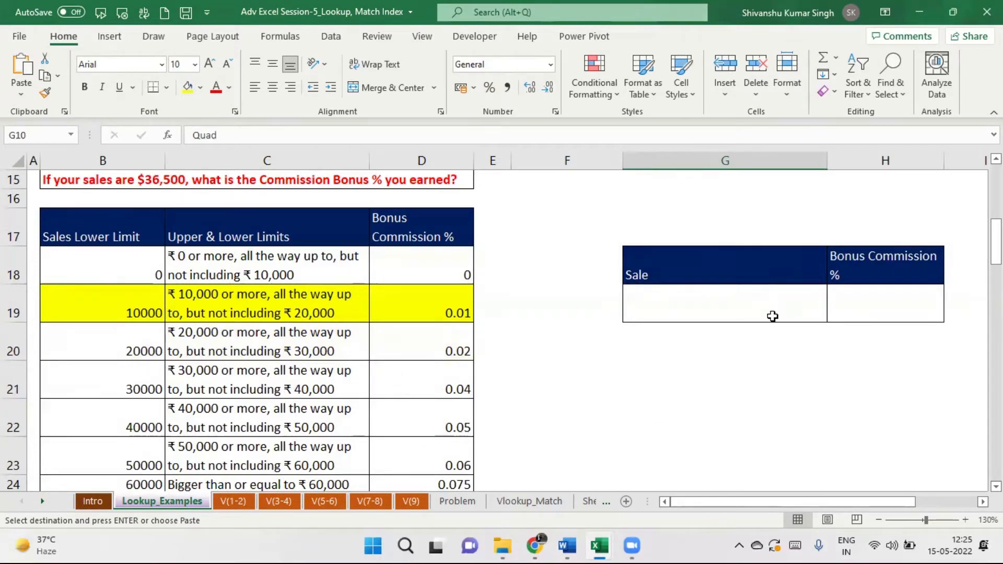
# Start a VLOOKUP in H19 using the Sale cell G19 as the lookup value.
pyautogui.click(873, 306)
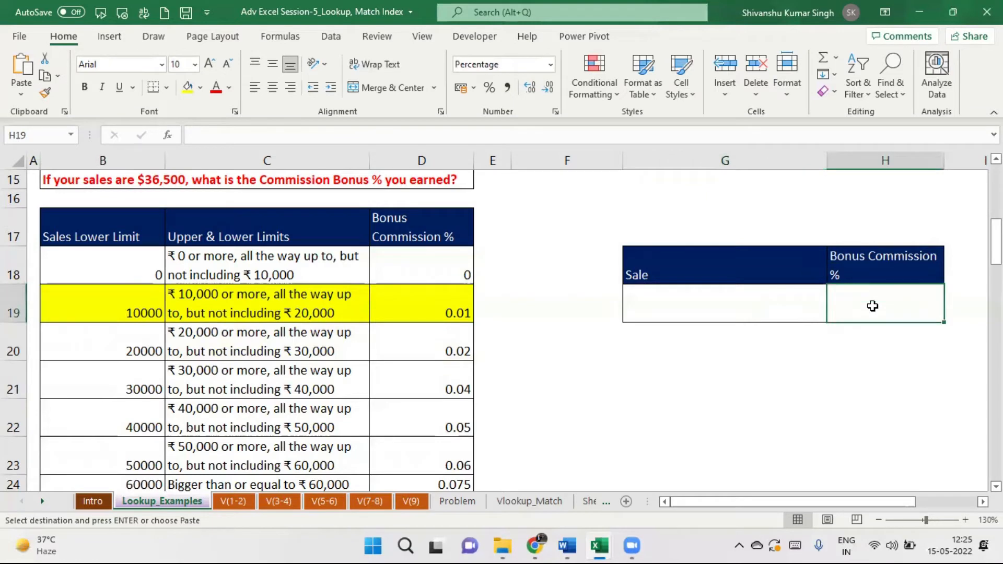
pyautogui.click(167, 135)
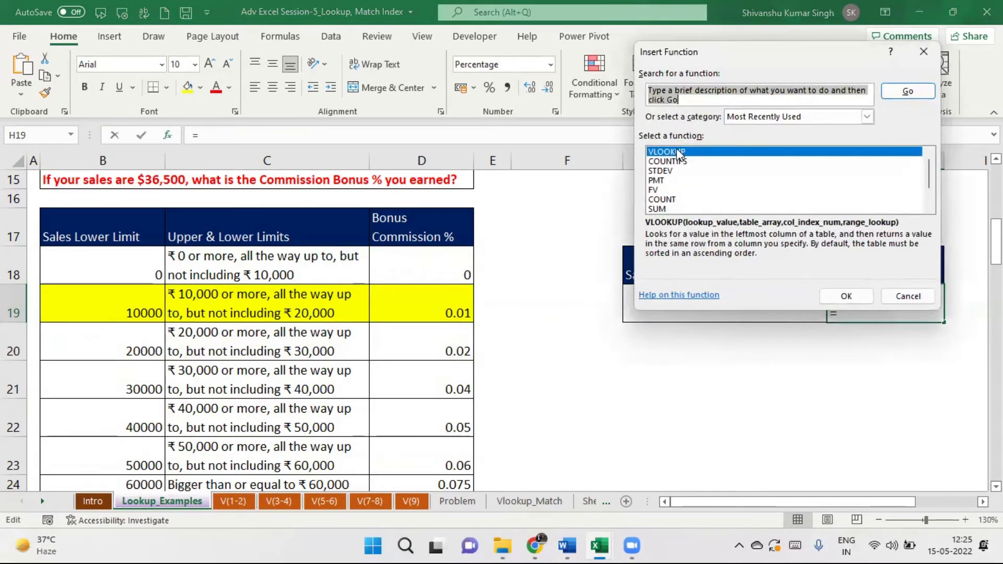
pyautogui.click(846, 296)
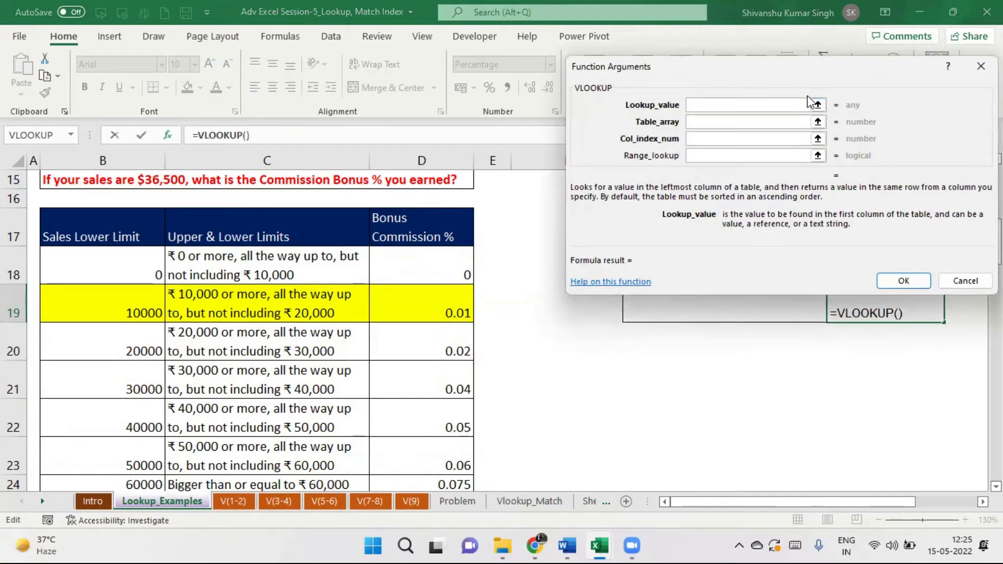
pyautogui.moveTo(856, 62); pyautogui.dragTo(433, 24)
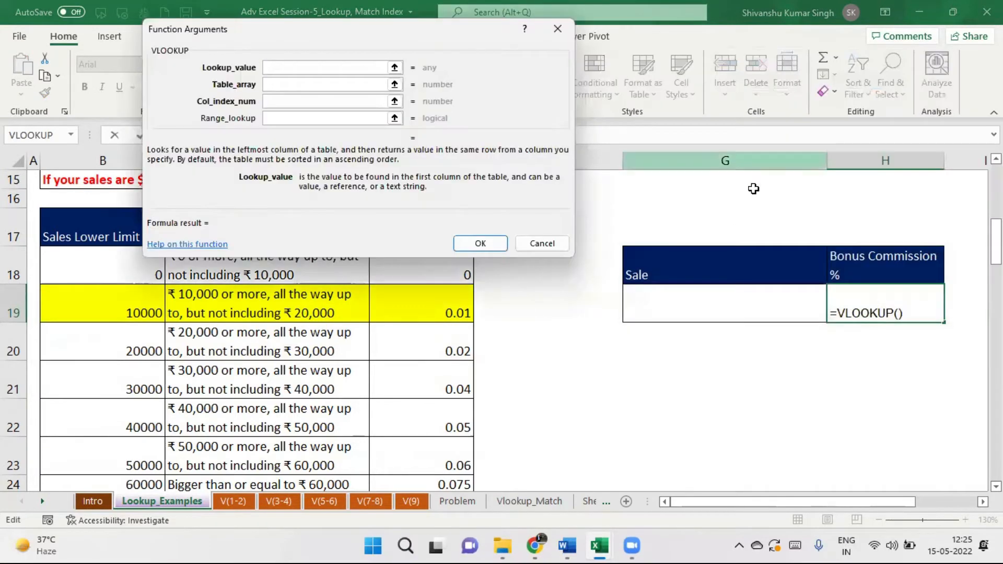
pyautogui.click(698, 298)
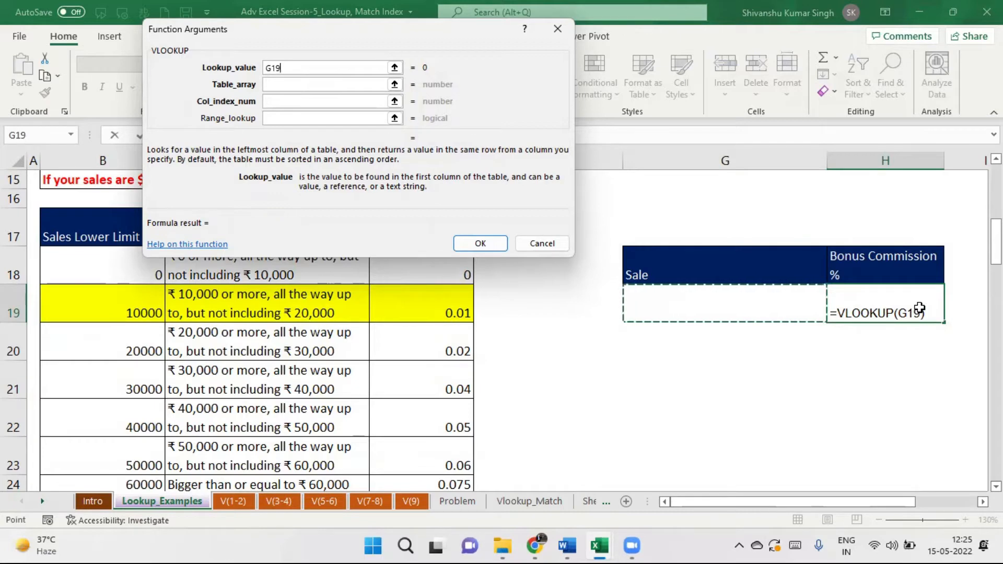
# Set the table to absolute $B$17:$D$24, column 3, match type 1, and confirm.
pyautogui.click(275, 86)
pyautogui.moveTo(77, 221); pyautogui.dragTo(446, 410)
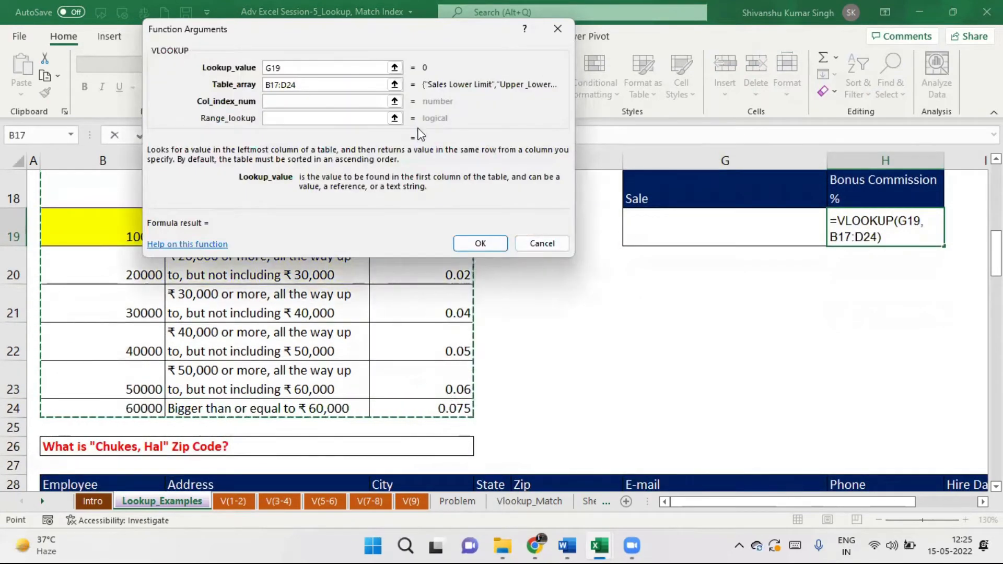
pyautogui.click(275, 101)
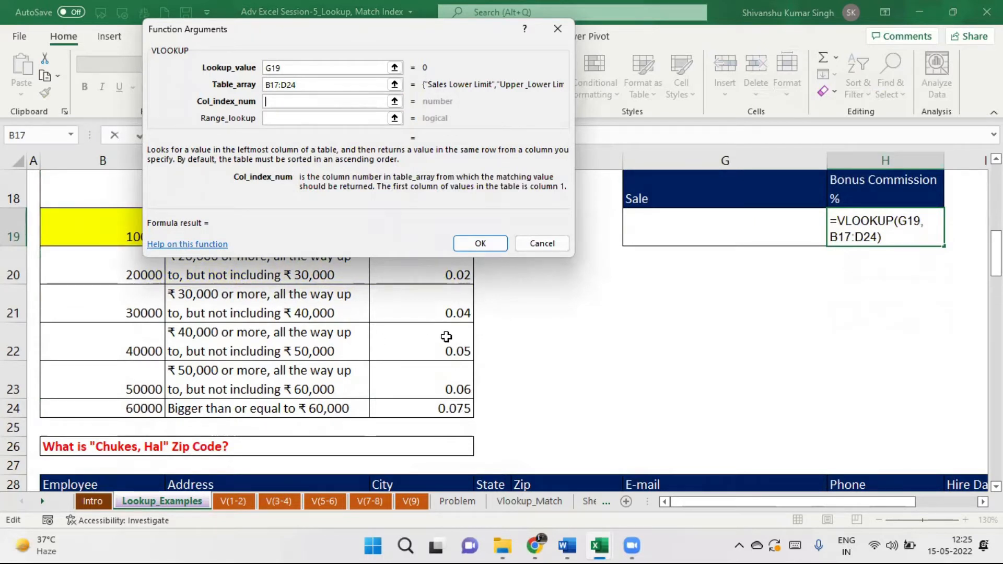
pyautogui.write('3')
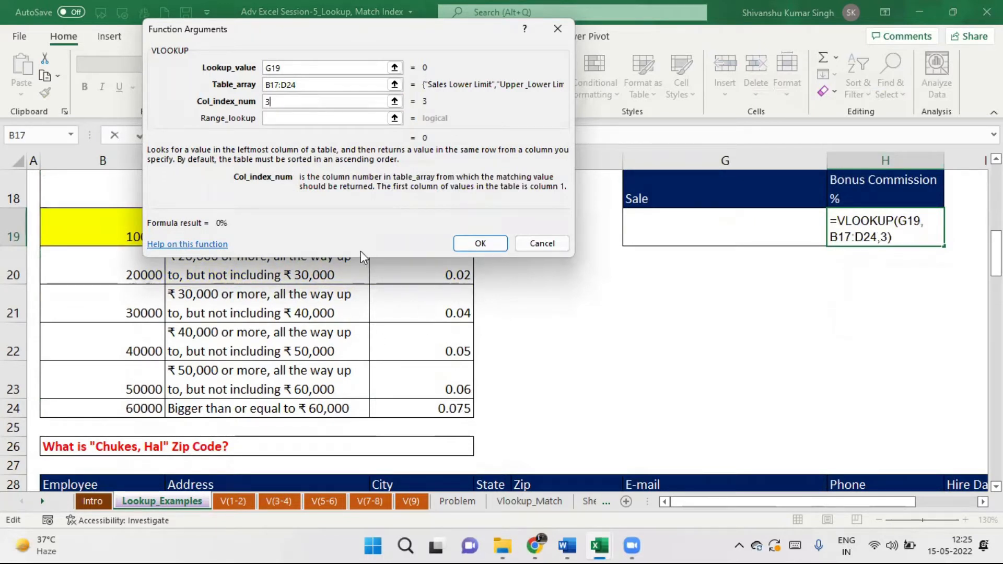
pyautogui.click(277, 118)
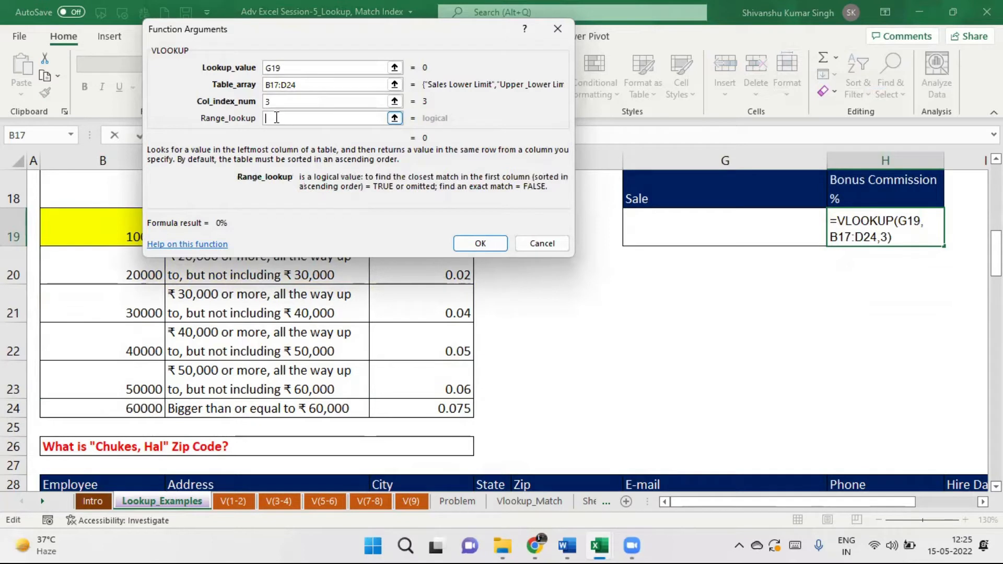
pyautogui.write('1')
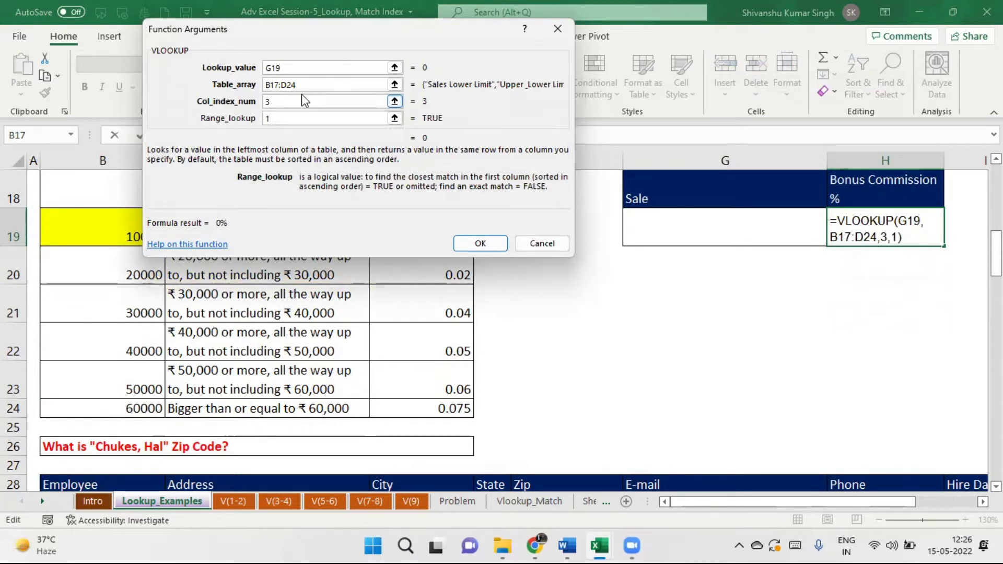
pyautogui.moveTo(300, 84); pyautogui.dragTo(250, 89)
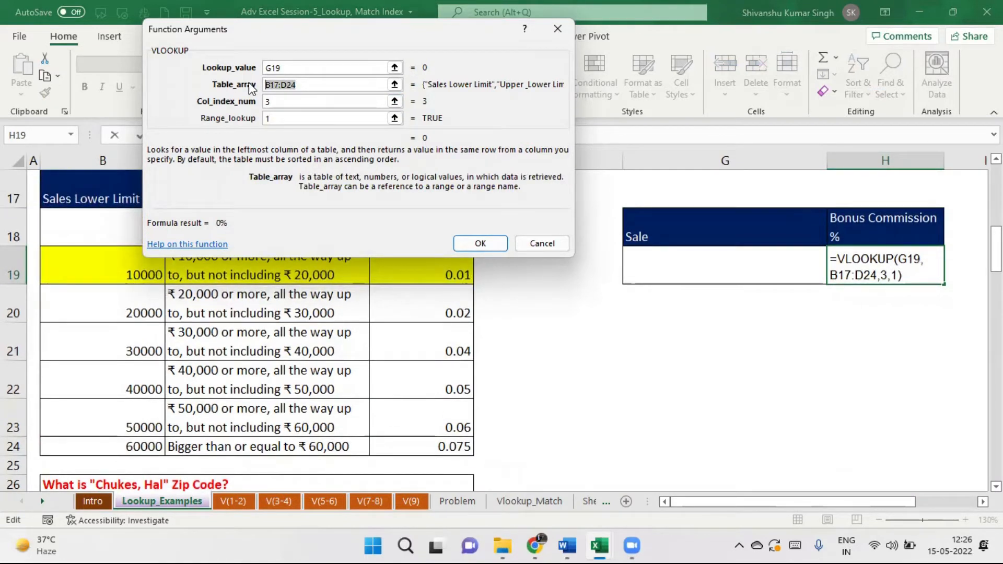
pyautogui.press('F4')
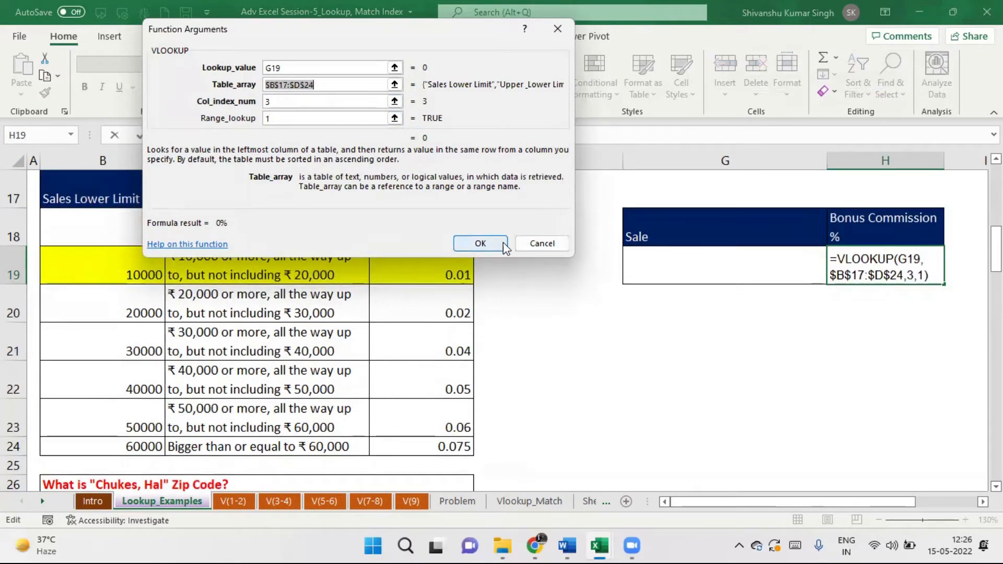
pyautogui.click(481, 243)
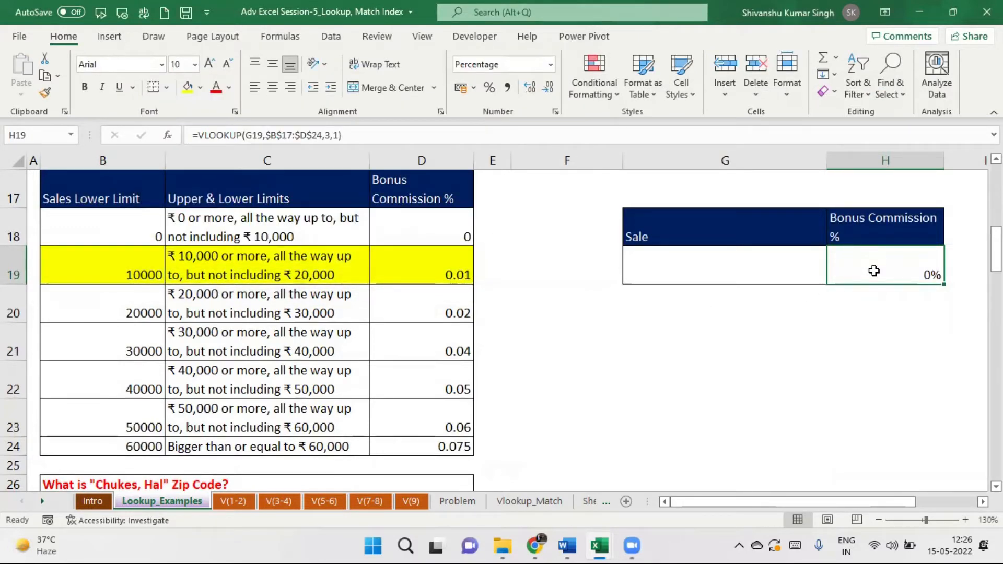
# Enter 25000 as the sale in G19.
pyautogui.click(704, 262)
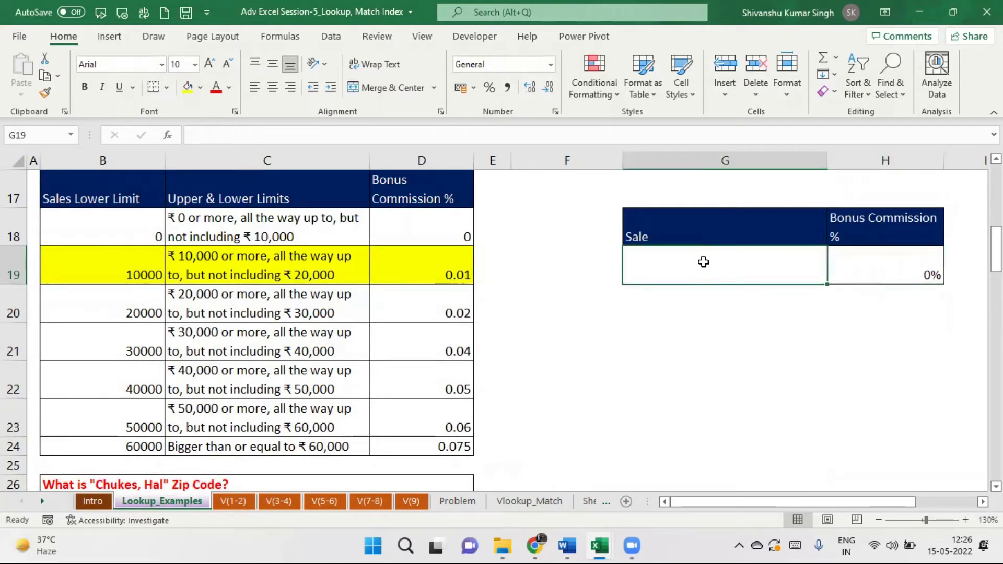
pyautogui.write('250000')
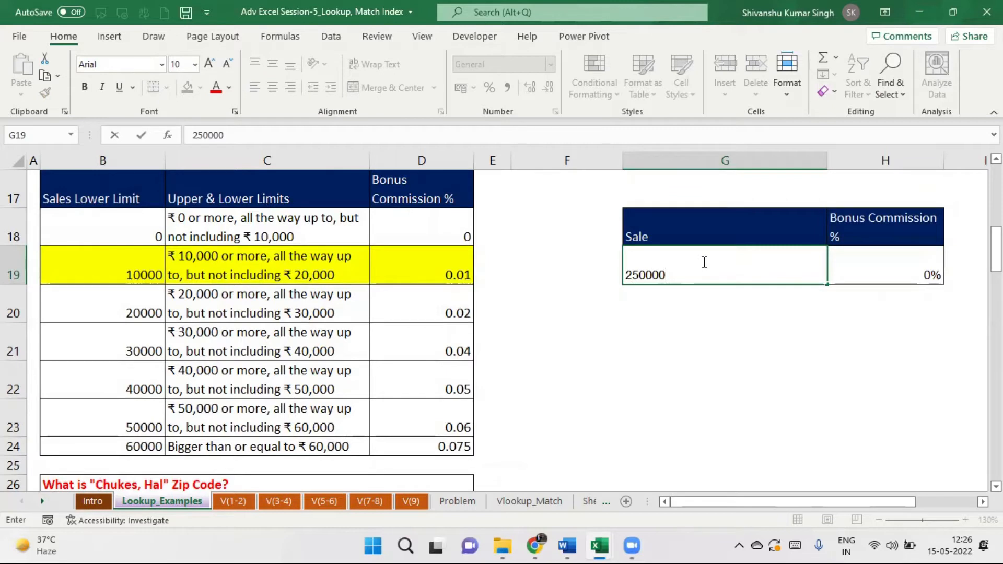
pyautogui.press('BackSpace')
pyautogui.press('Return')
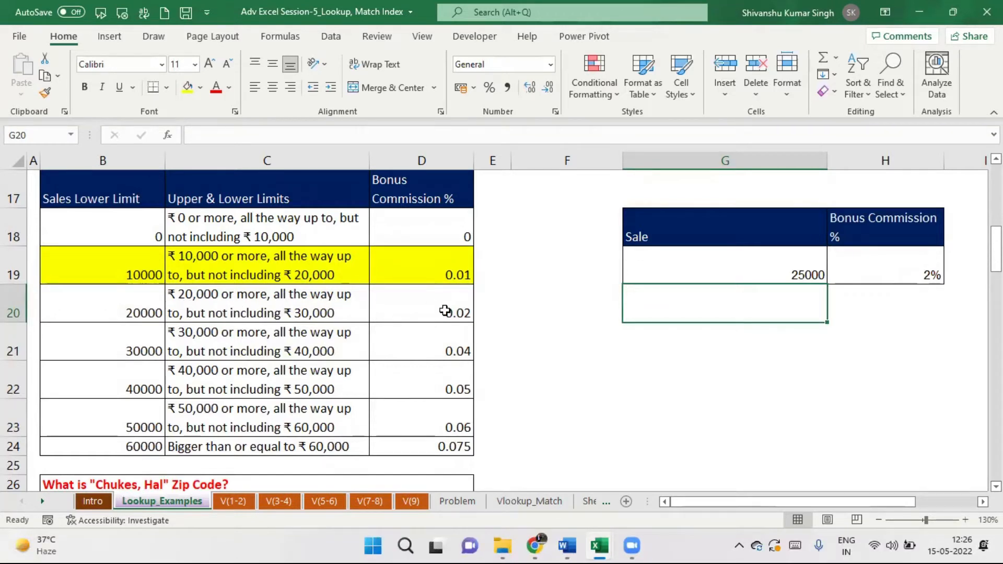
# Change the sale to 52000 and check the 50000 lower limit in B23.
pyautogui.click(733, 265)
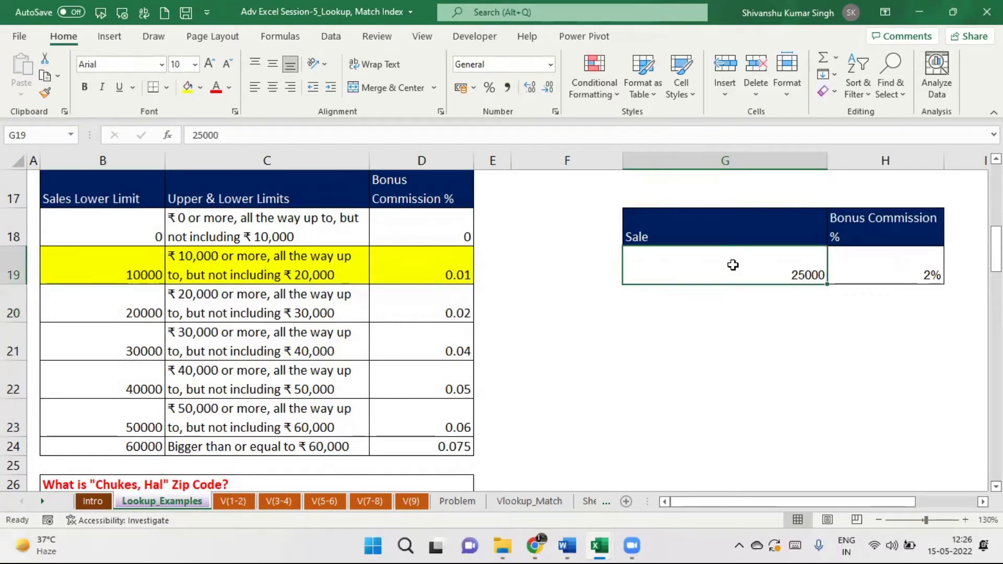
pyautogui.write('520000')
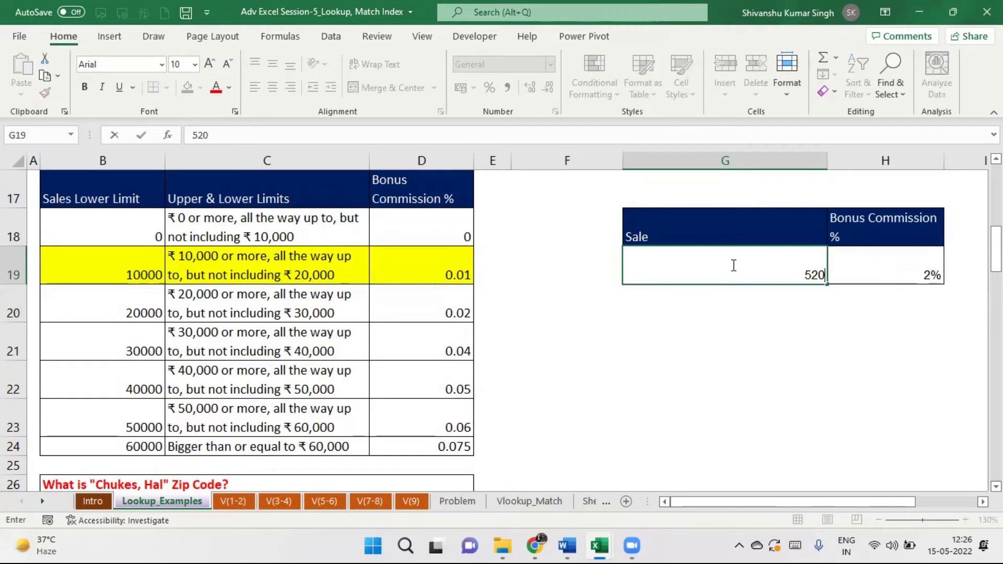
pyautogui.press('BackSpace')
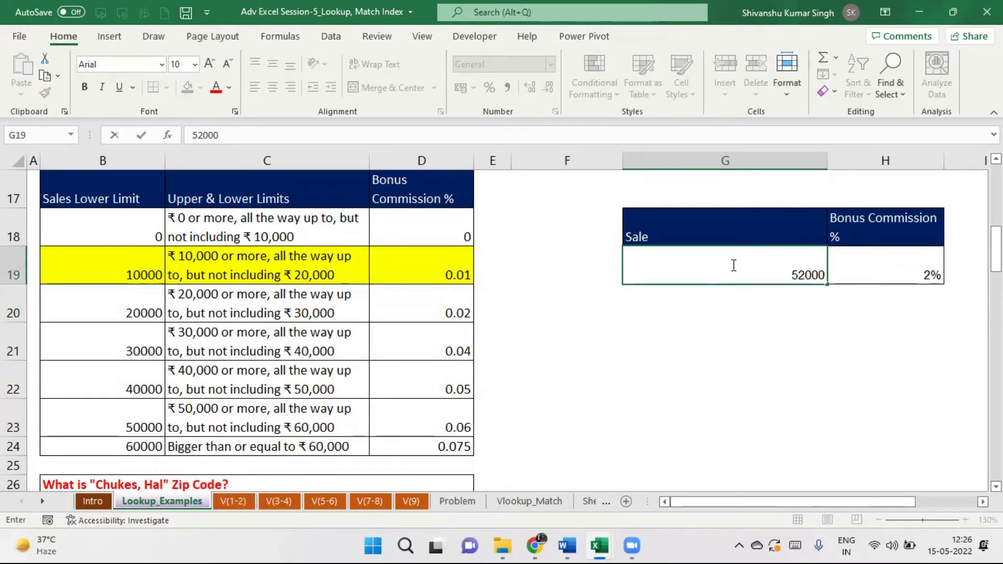
pyautogui.press('Return')
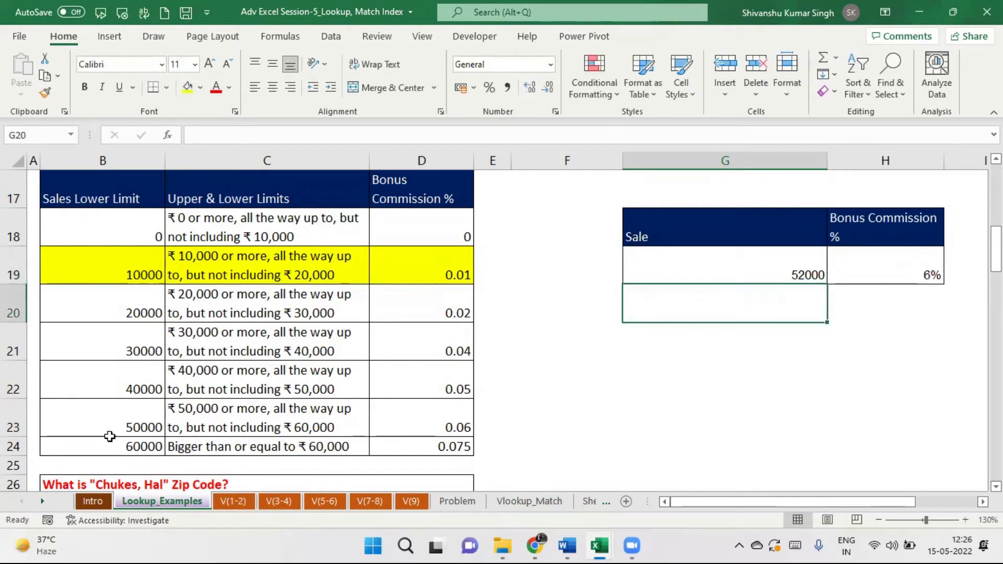
pyautogui.click(130, 419)
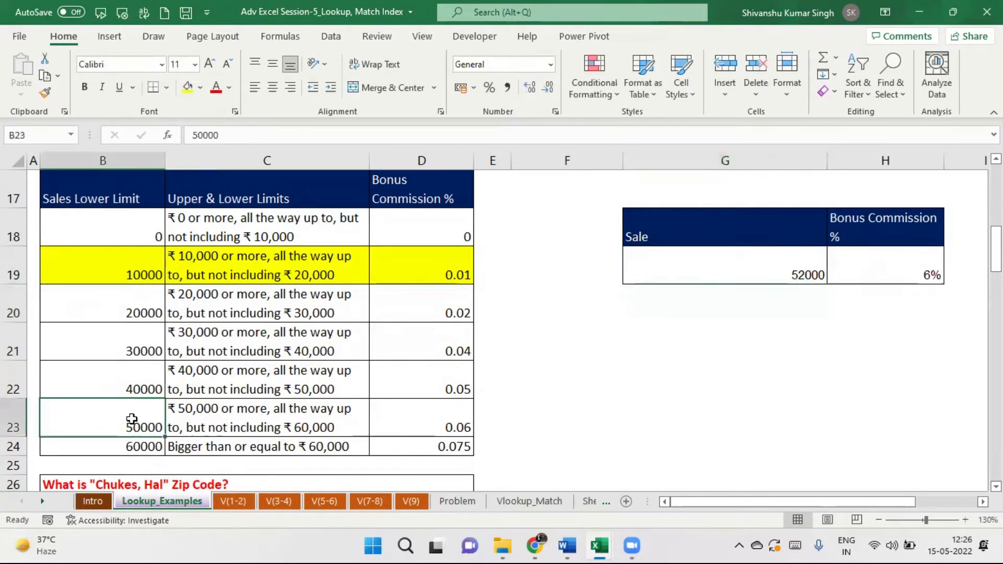
pyautogui.click(408, 427)
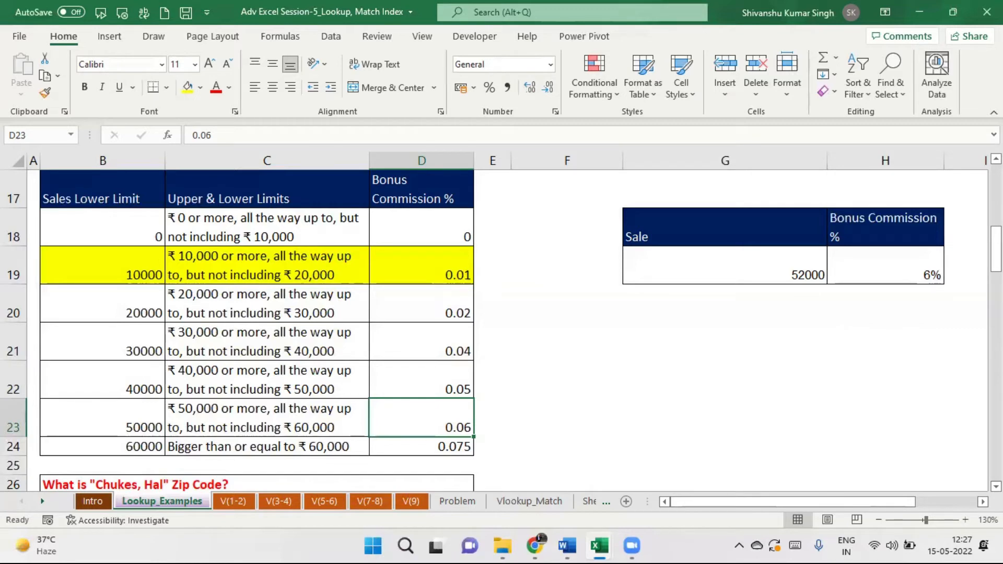
pyautogui.moveTo(996, 249); pyautogui.dragTo(997, 187)
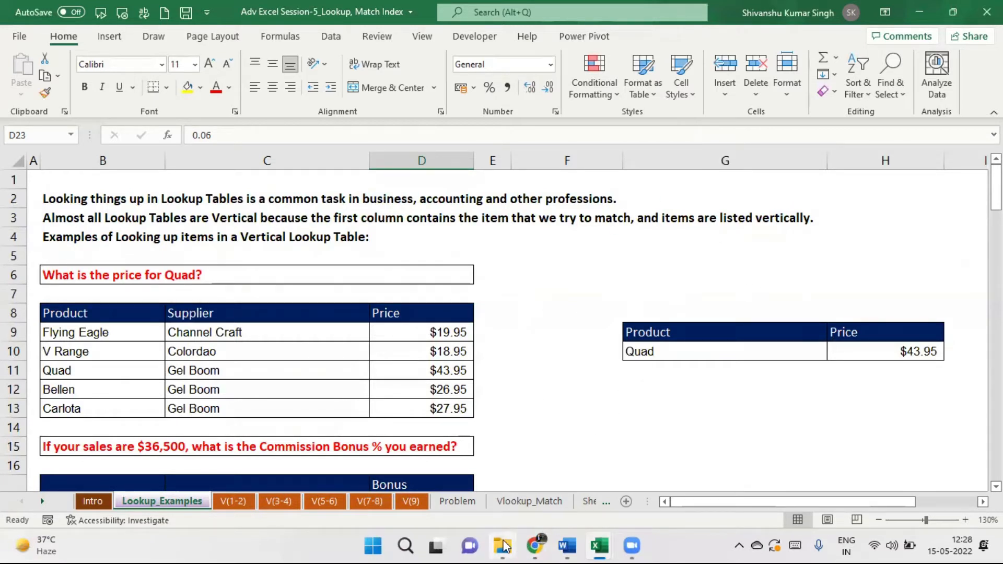
pyautogui.moveTo(505, 546)
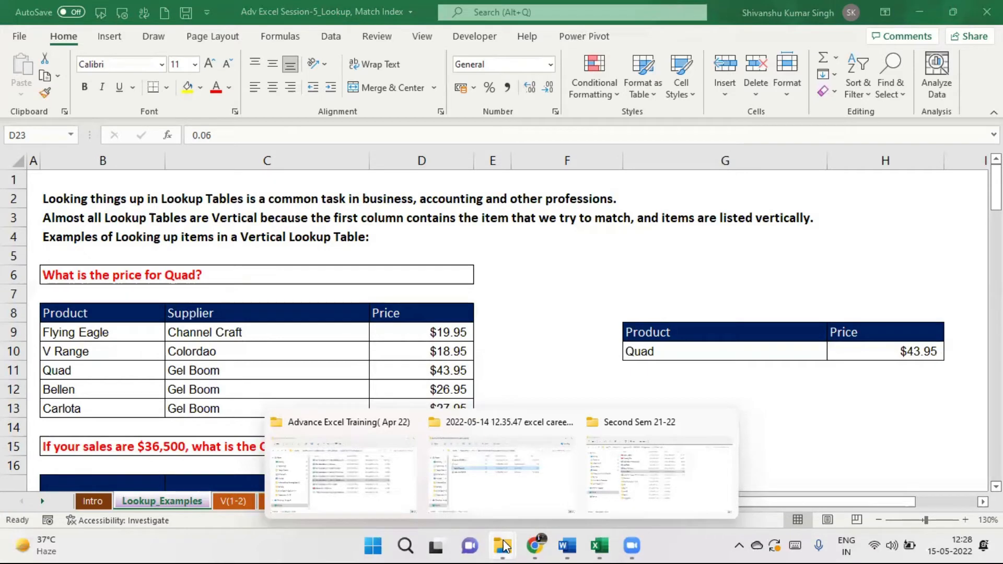
# Bring the Second Sem 21-22 folder forward and open the Exam Marks file.
pyautogui.click(634, 479)
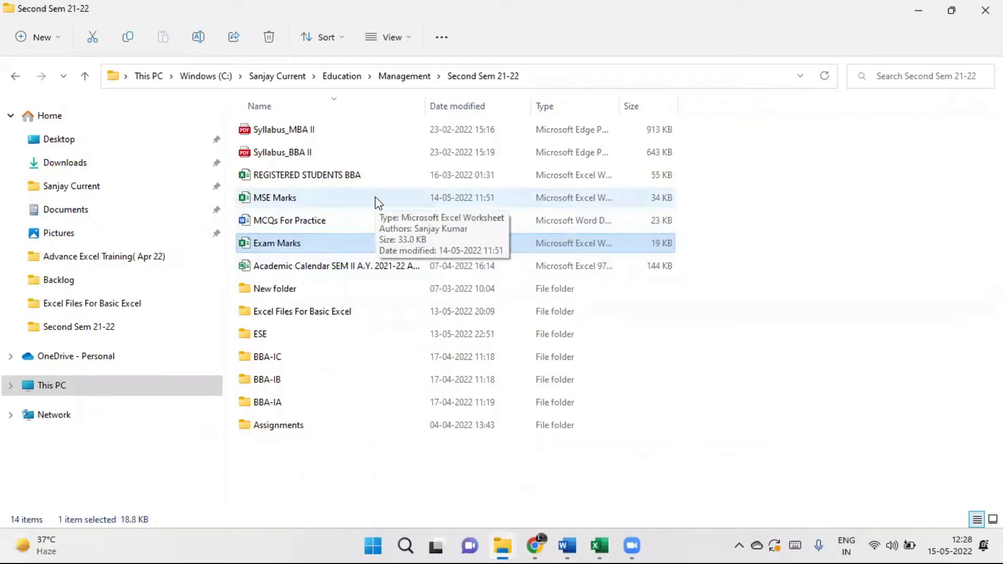
pyautogui.doubleClick(286, 244)
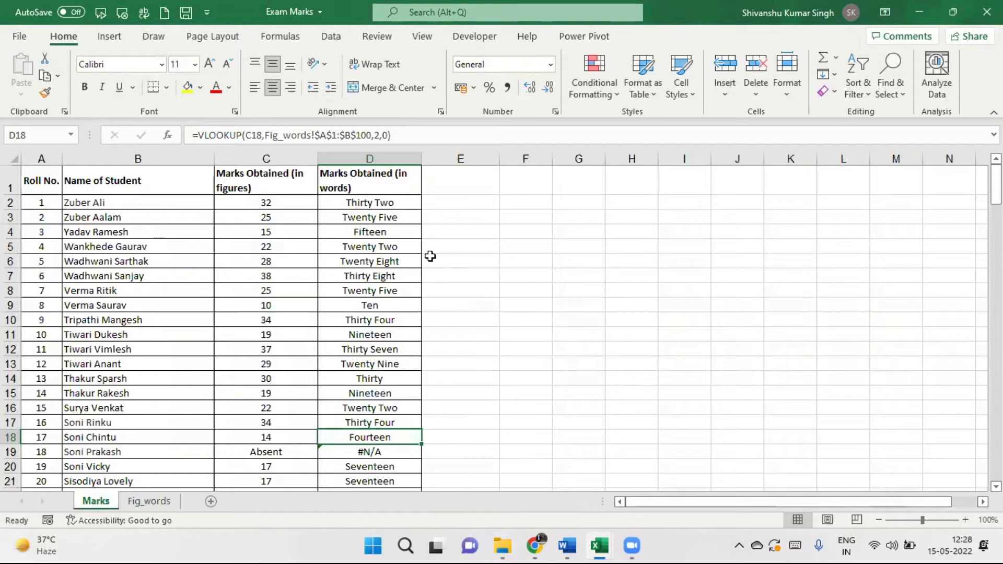
# Delete the word-form marks from D2 downward, then select the empty range D2:D15.
pyautogui.click(357, 202)
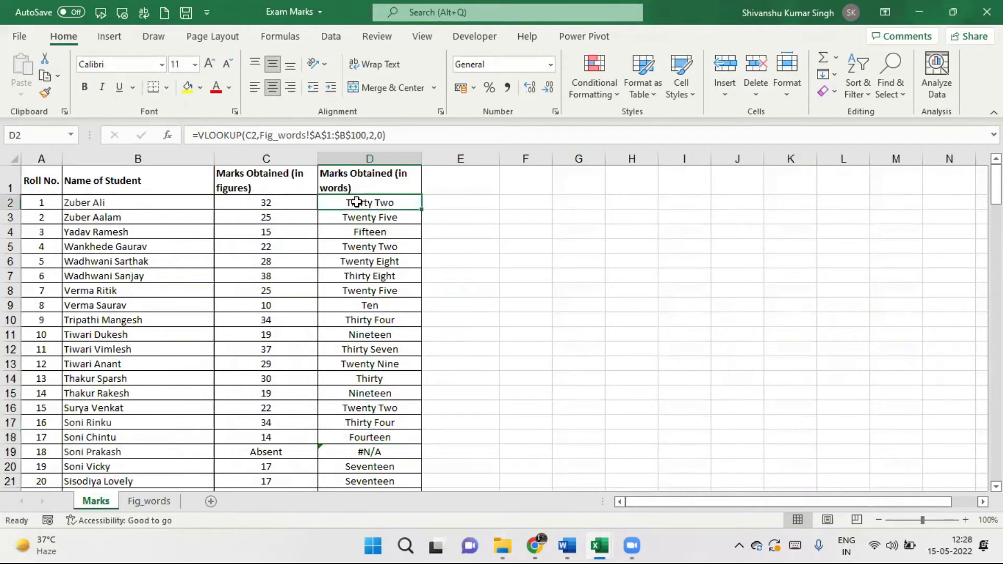
pyautogui.hotkey('ctrl', 'shift', 'Down')
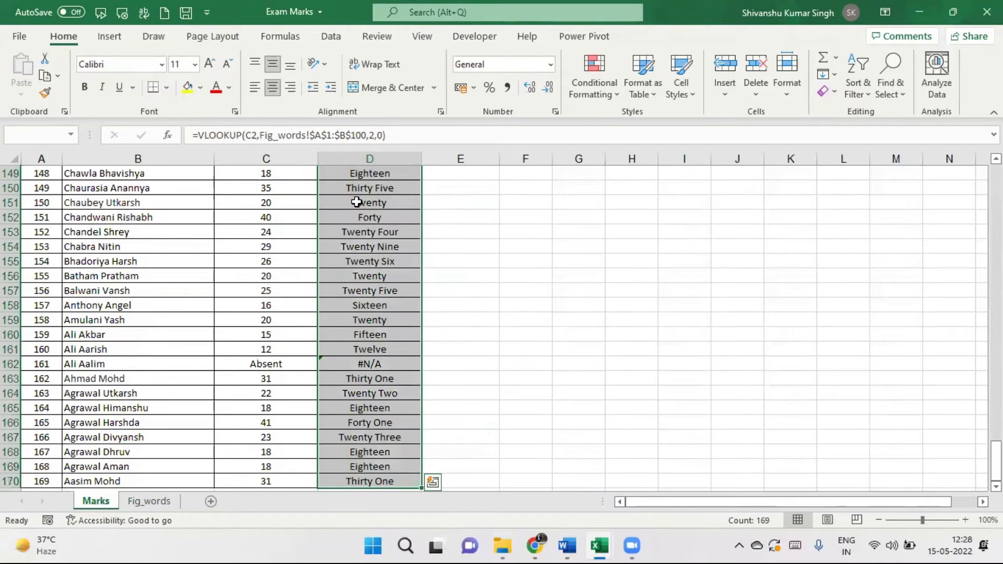
pyautogui.press('Delete')
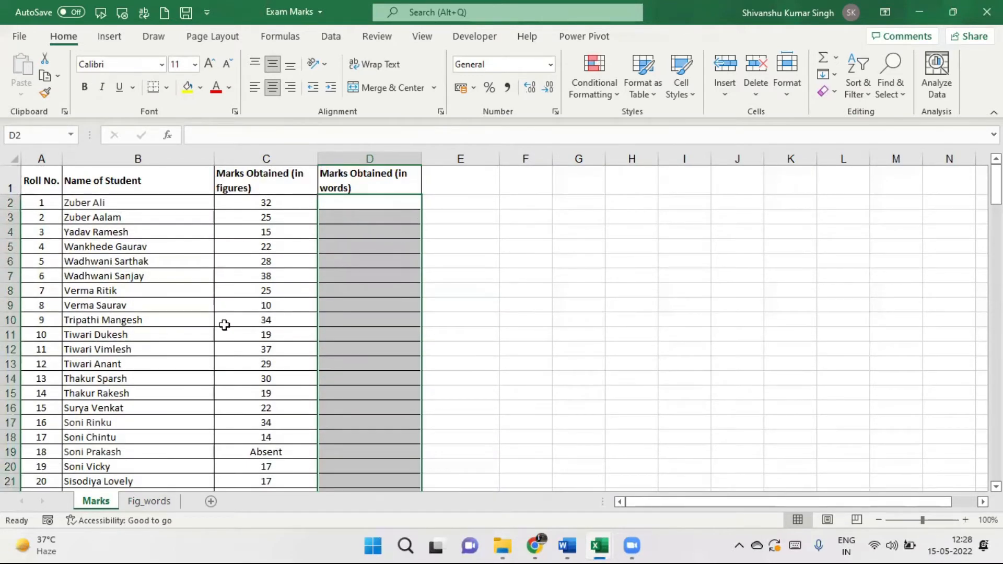
pyautogui.click(275, 204)
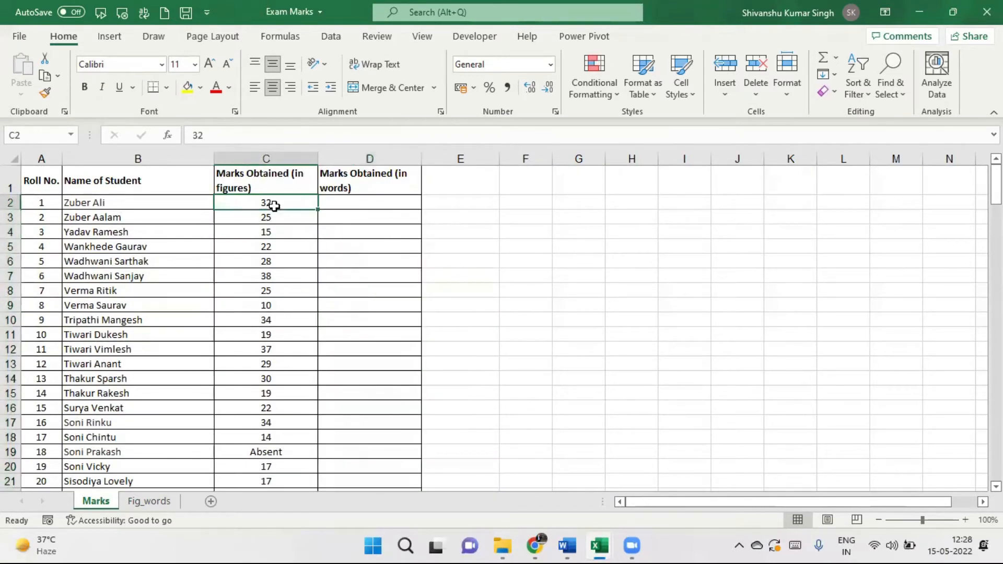
pyautogui.click(343, 204)
pyautogui.click(363, 217)
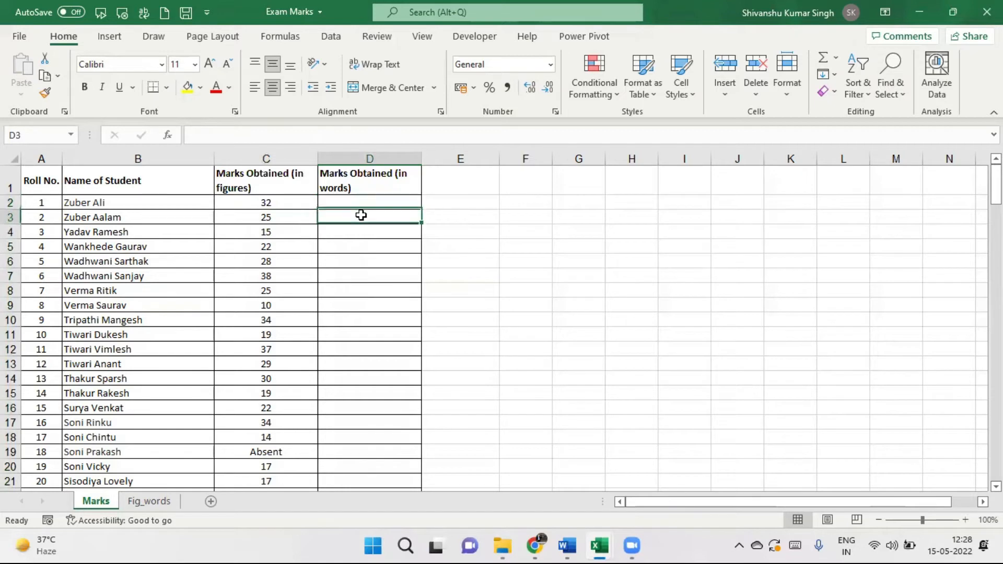
pyautogui.click(366, 228)
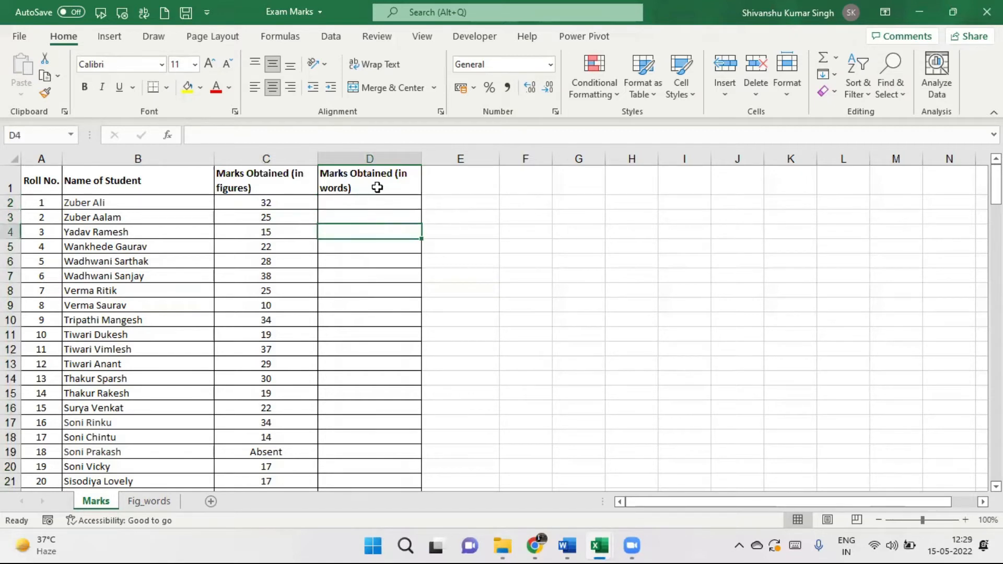
pyautogui.moveTo(370, 204); pyautogui.dragTo(349, 395)
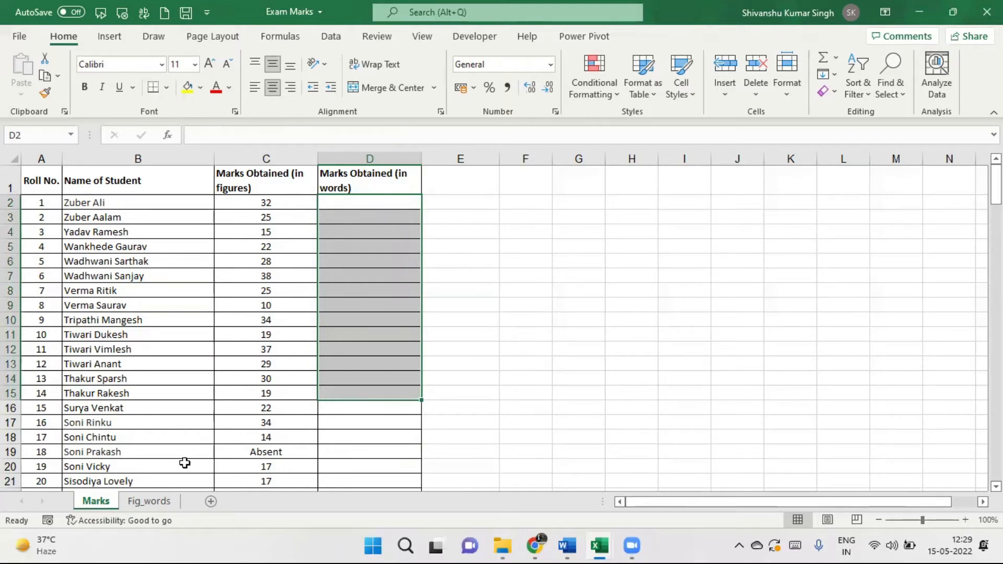
pyautogui.click(154, 502)
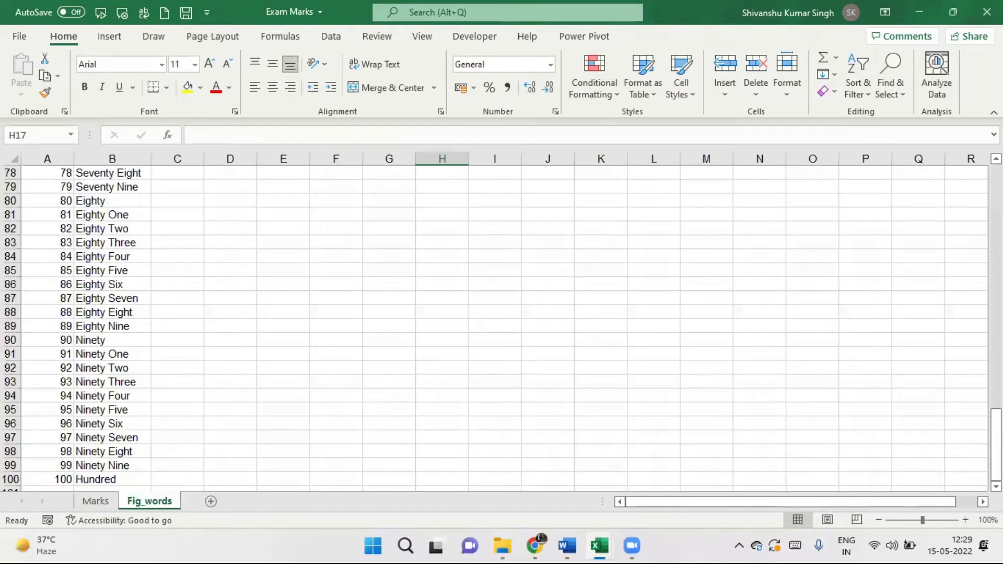
pyautogui.moveTo(997, 444); pyautogui.dragTo(996, 198)
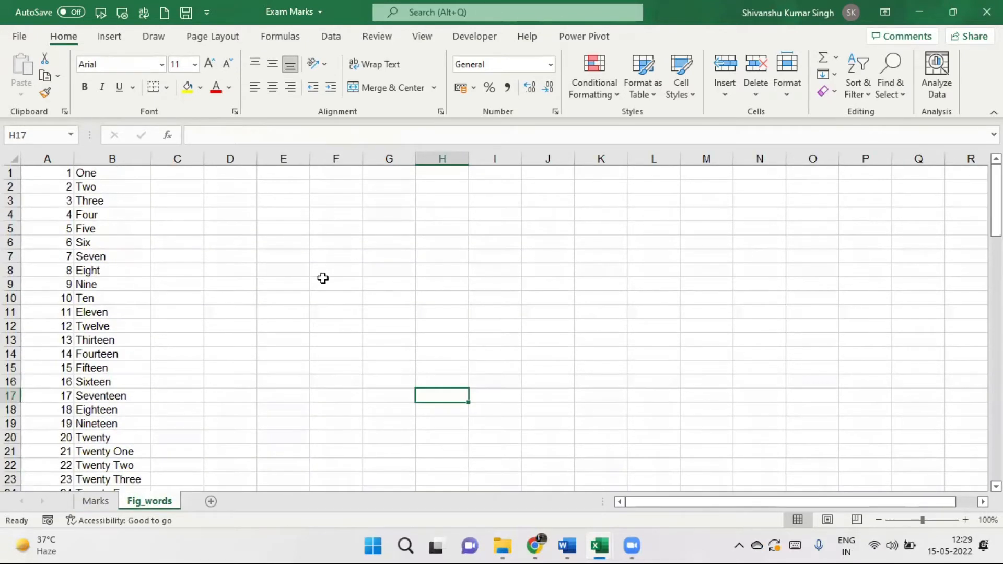
pyautogui.click(57, 172)
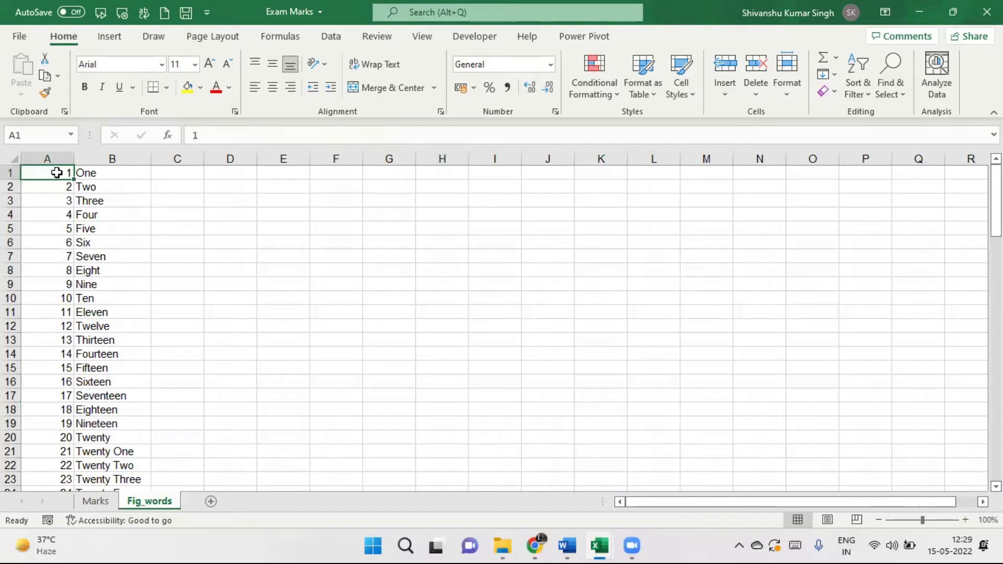
pyautogui.hotkey('ctrl', 'shift', 'Down')
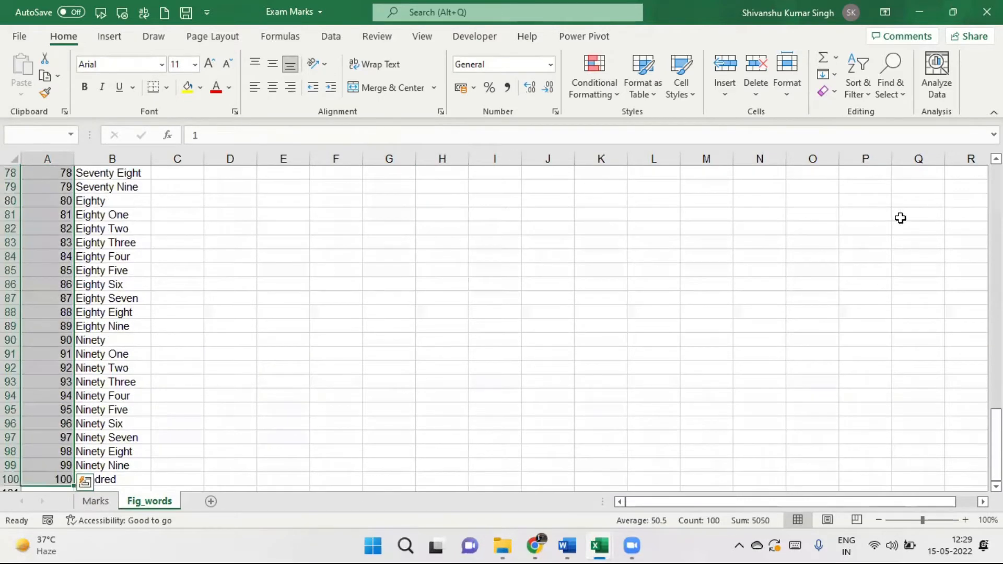
pyautogui.moveTo(997, 445); pyautogui.dragTo(996, 201)
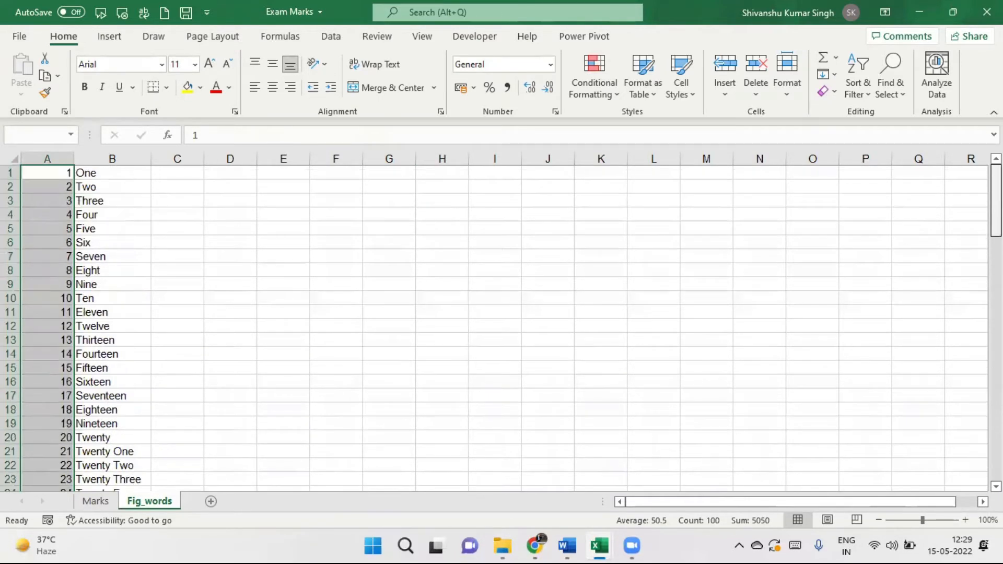
pyautogui.click(97, 172)
pyautogui.hotkey('ctrl', 'shift', 'Down')
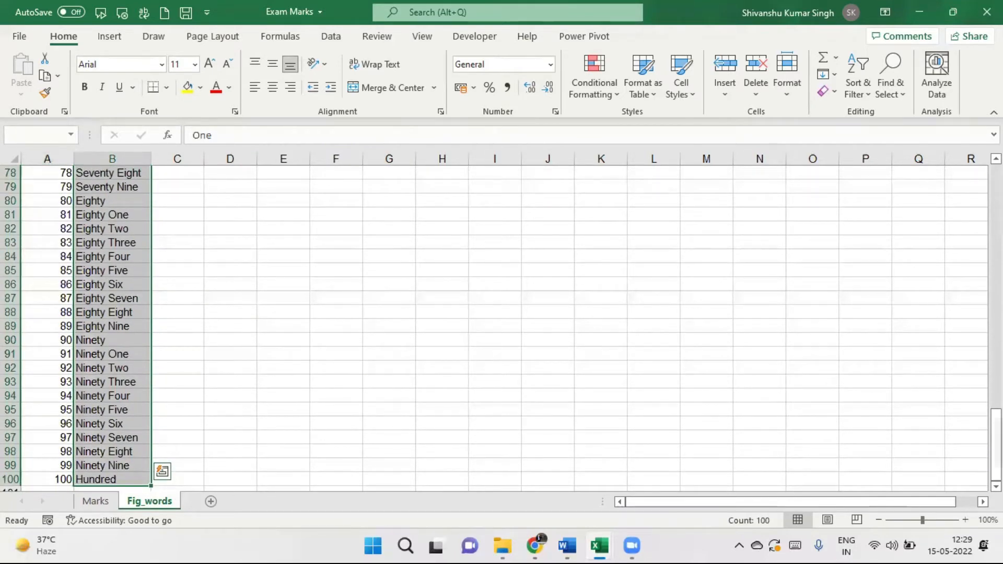
pyautogui.moveTo(997, 445); pyautogui.dragTo(997, 201)
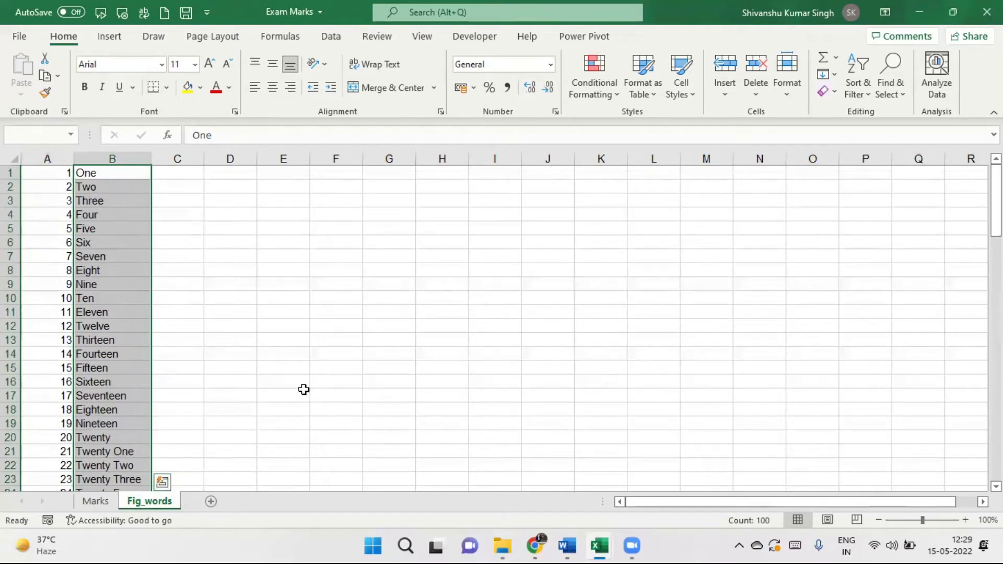
pyautogui.click(99, 505)
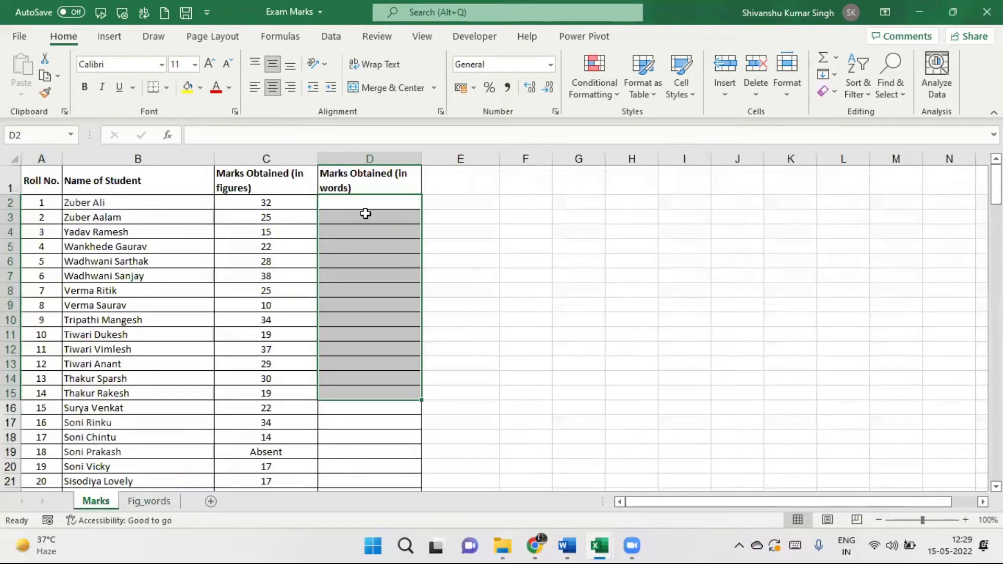
pyautogui.click(273, 204)
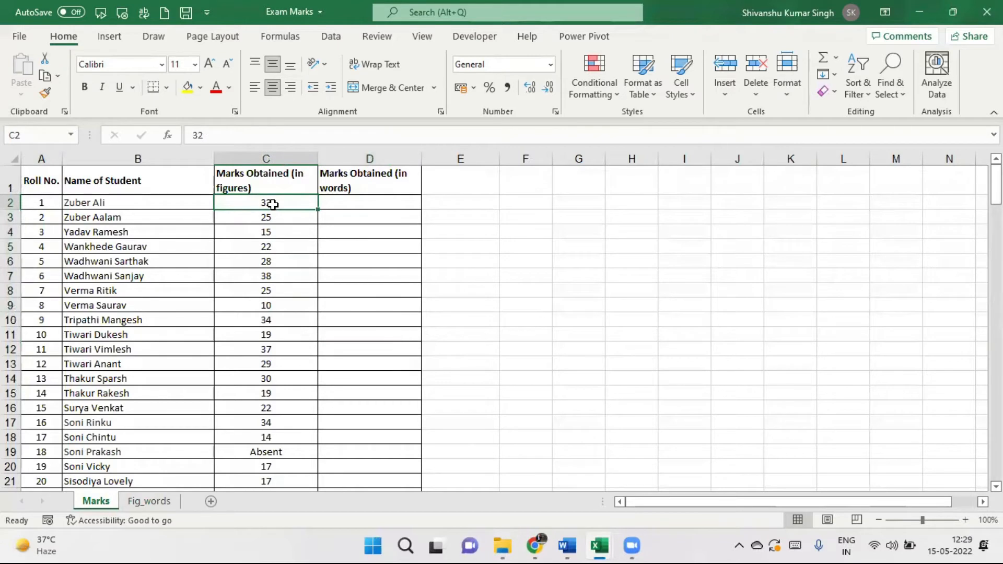
pyautogui.click(149, 501)
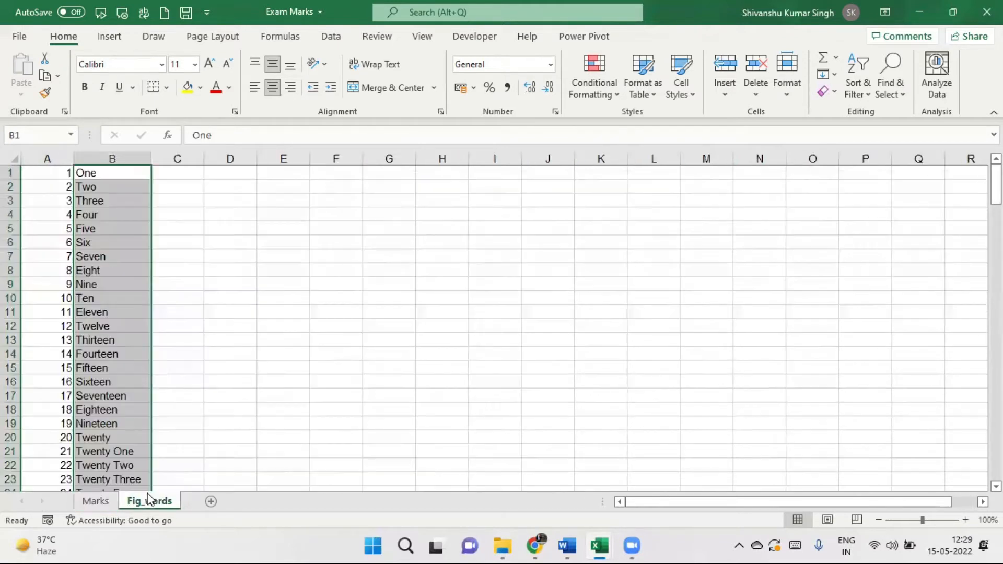
pyautogui.click(54, 171)
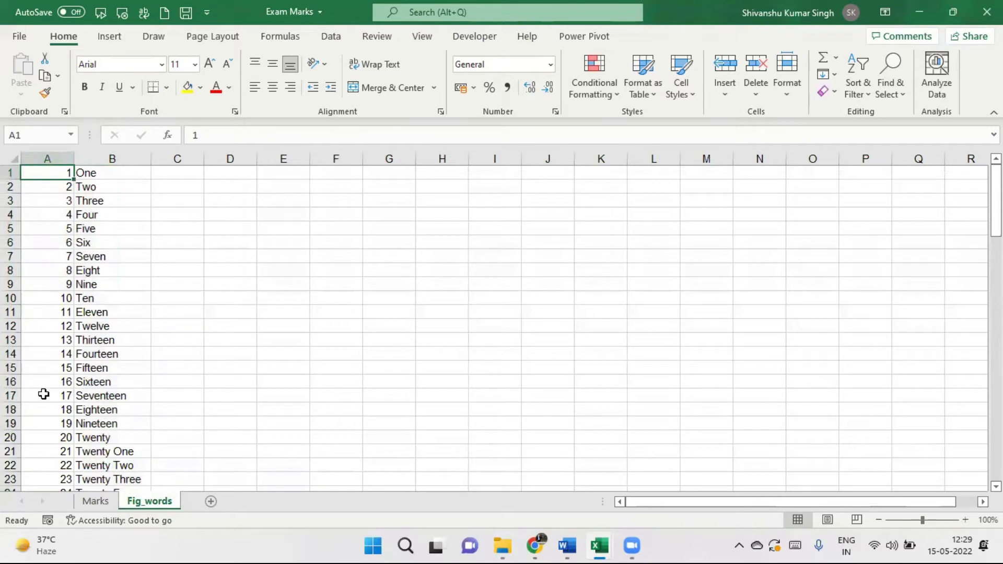
# Find 32 on Fig_words and check that it reads Thirty Two.
pyautogui.hotkey('ctrl', 'f')
pyautogui.write('32')
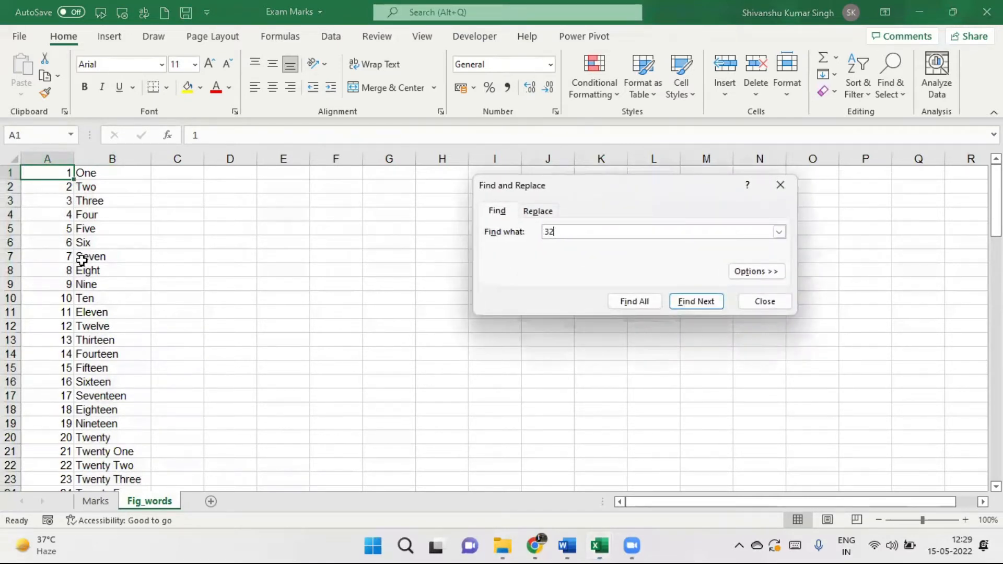
pyautogui.press('Return')
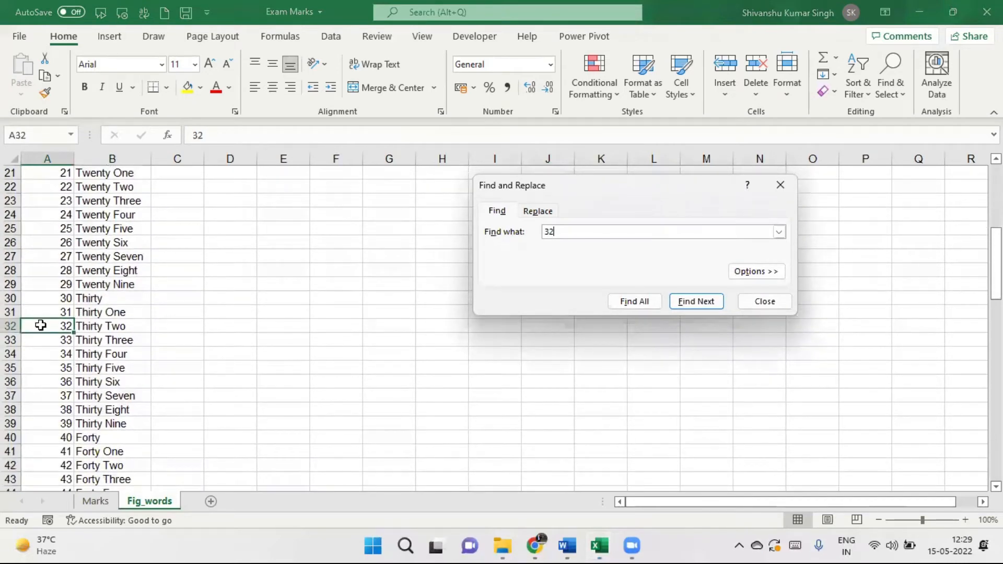
pyautogui.click(115, 325)
pyautogui.click(783, 185)
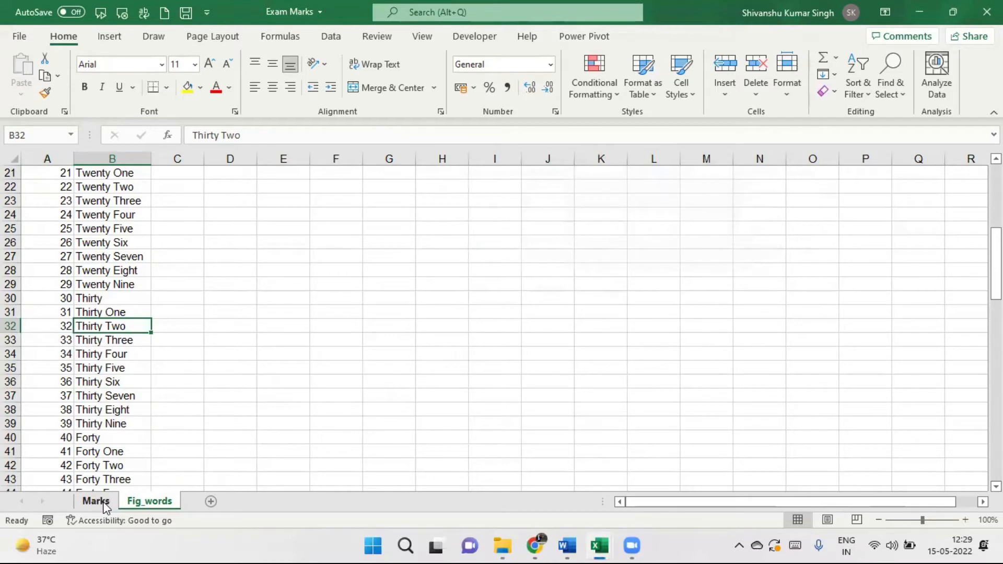
# Return to the Marks sheet and begin =vlookup( in D2.
pyautogui.click(103, 502)
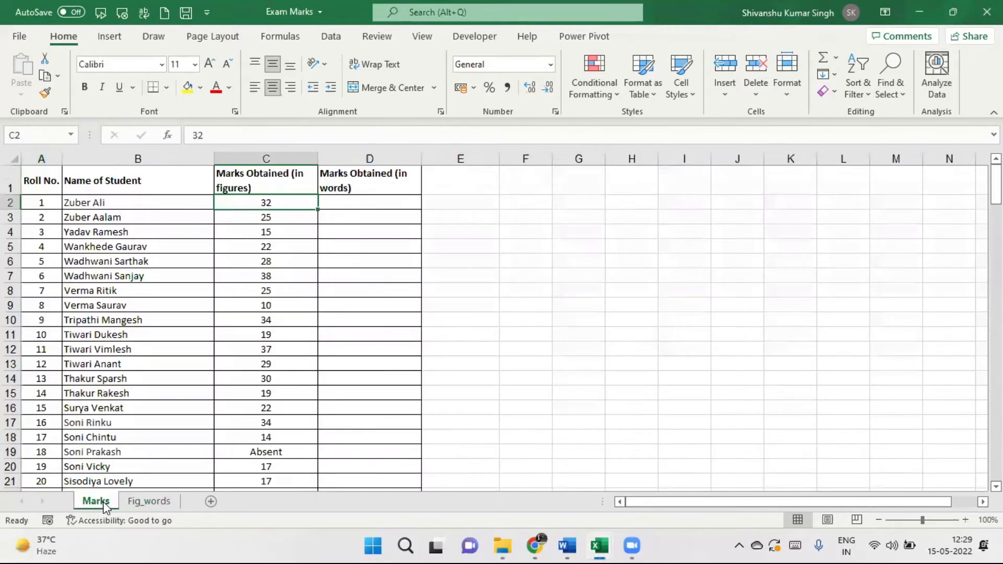
pyautogui.click(355, 204)
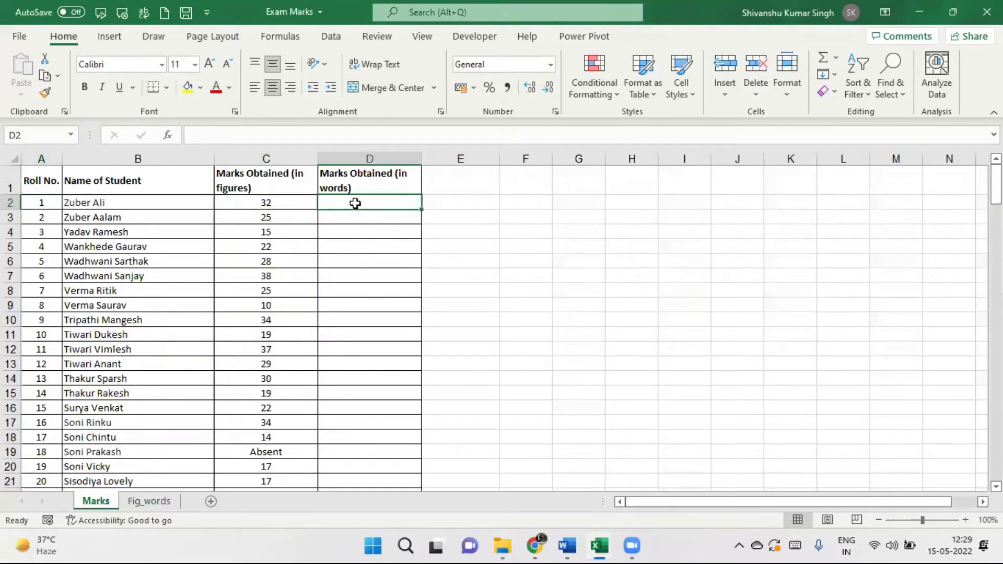
pyautogui.write('=v')
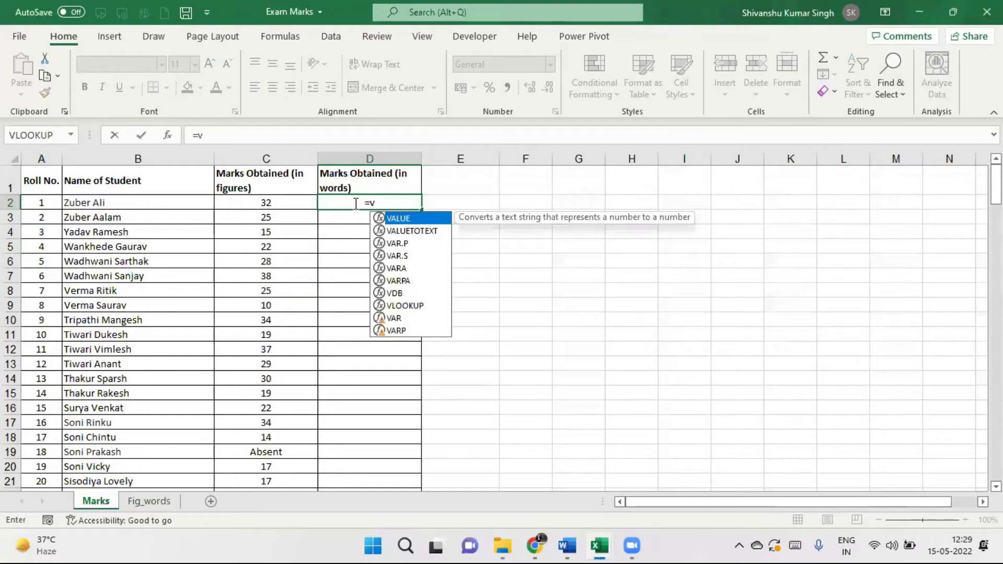
pyautogui.write('lookup')
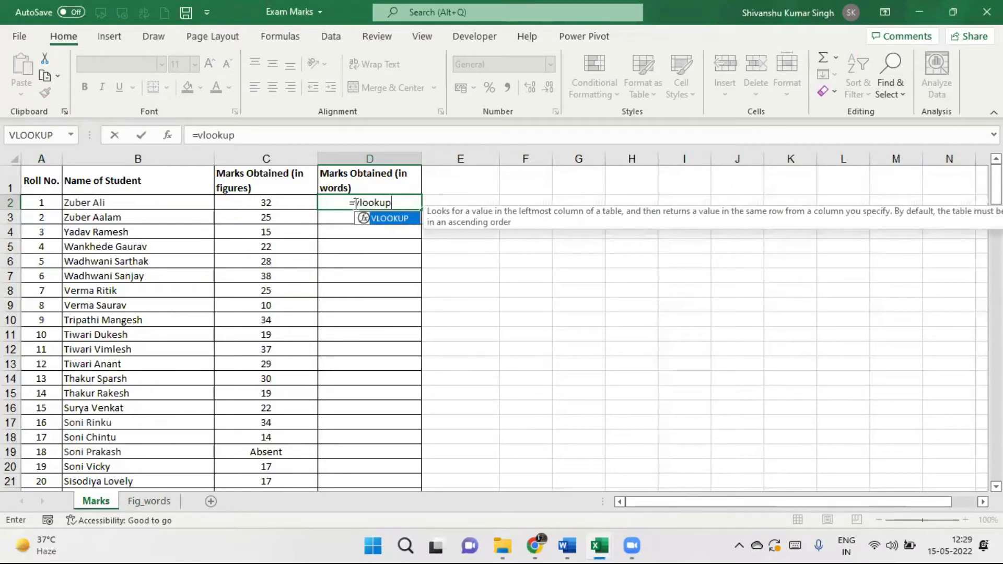
pyautogui.write('(')
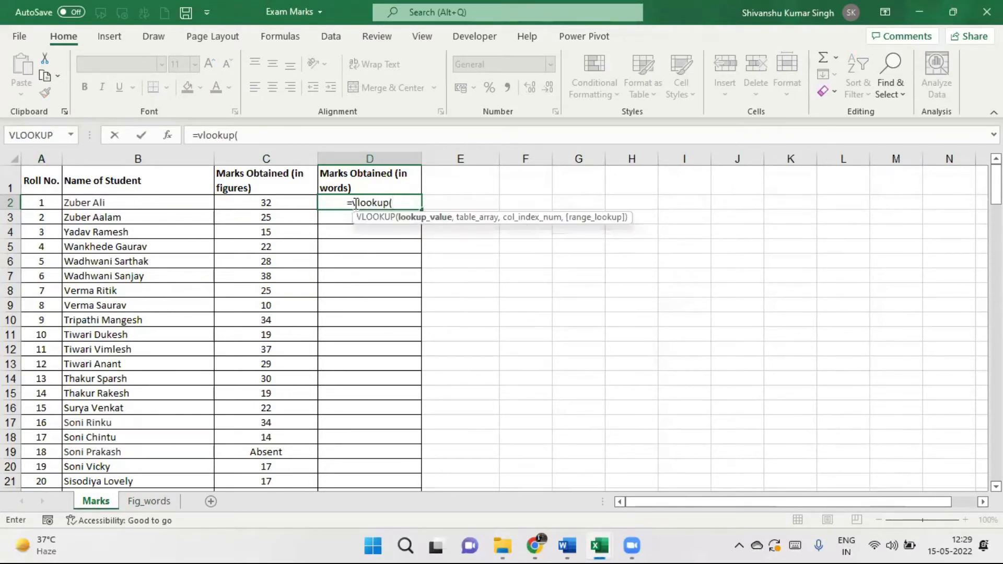
# Complete D2 as =VLOOKUP(C2,Fig_words!A1:B100,2,0) and highlight the range reference.
pyautogui.click(253, 201)
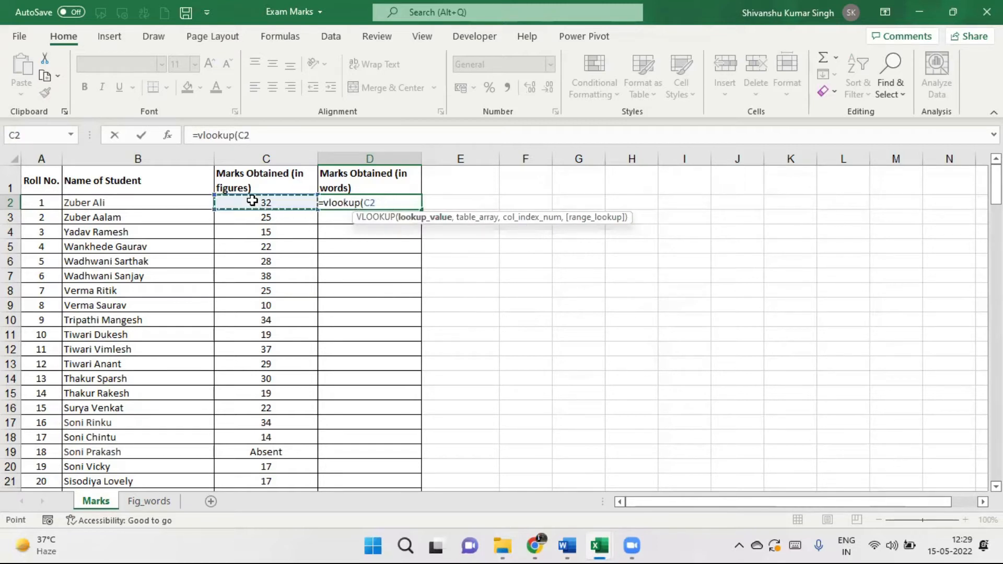
pyautogui.write(',')
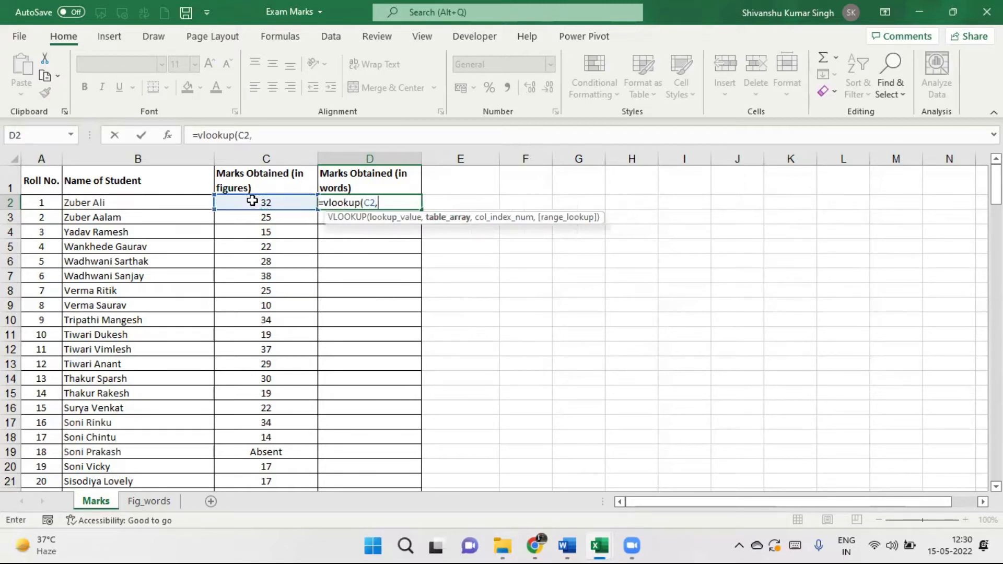
pyautogui.click(146, 506)
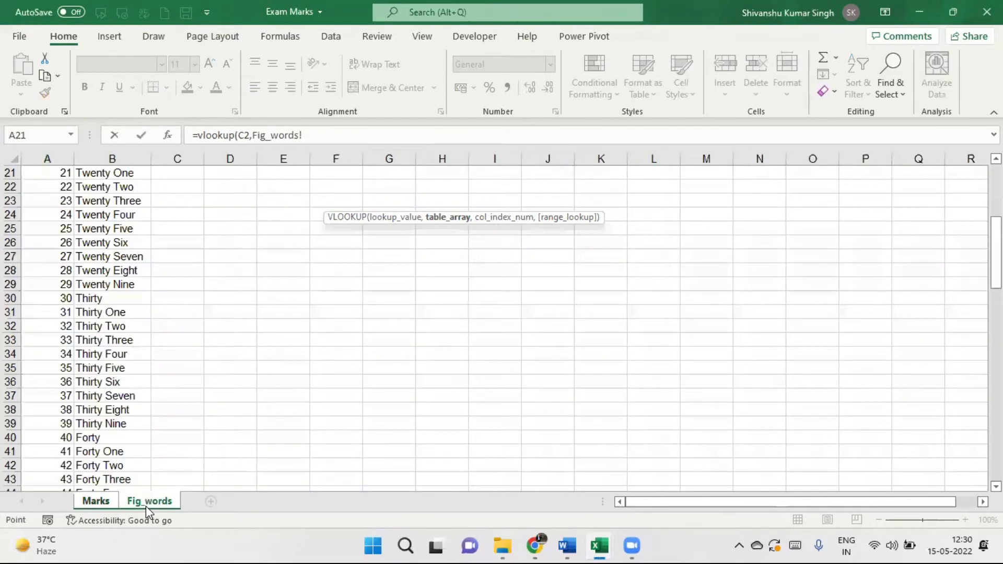
pyautogui.scroll(7, 297, 183)
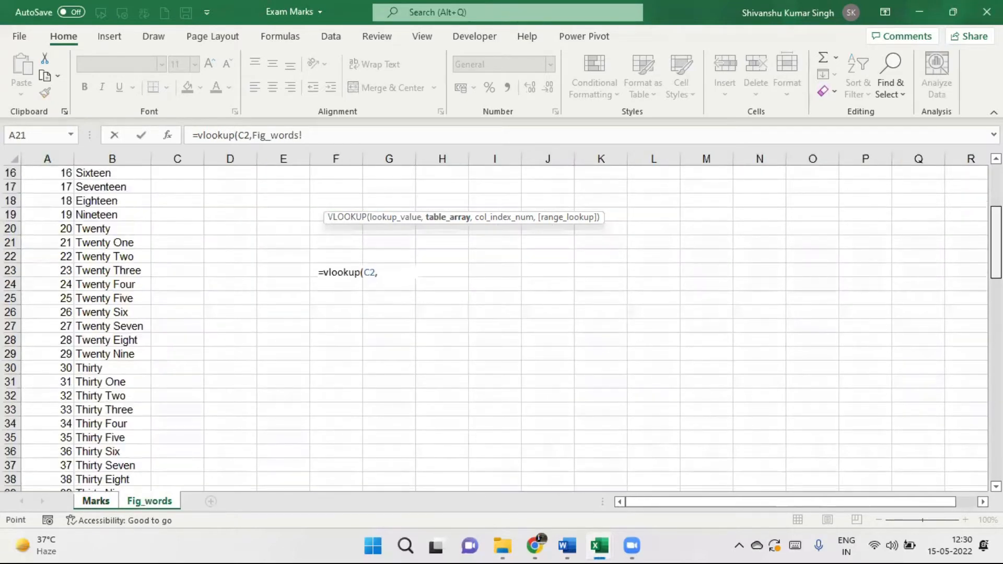
pyautogui.moveTo(41, 167); pyautogui.dragTo(149, 482)
pyautogui.scroll(-20, 42, 166)
pyautogui.click(345, 134)
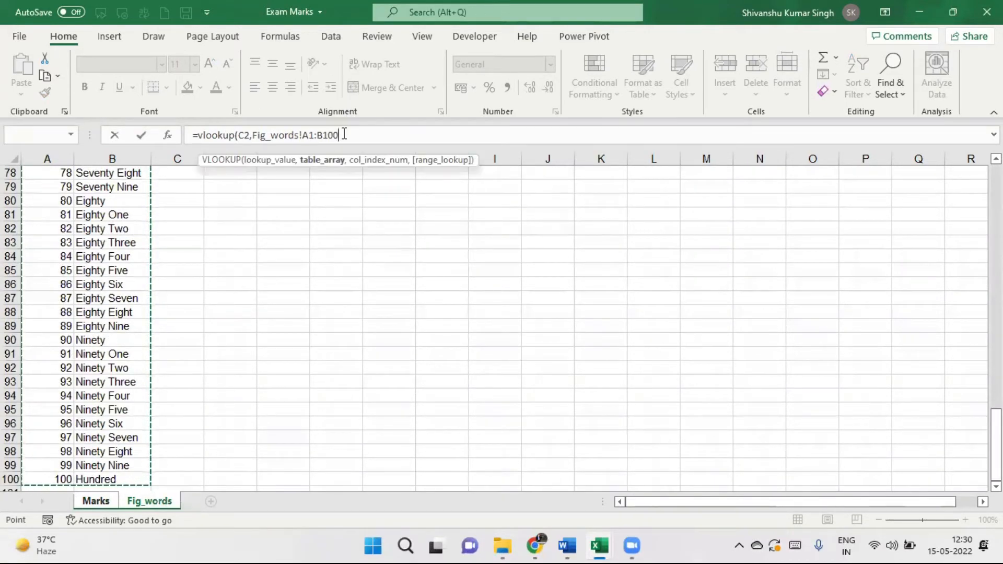
pyautogui.write(',')
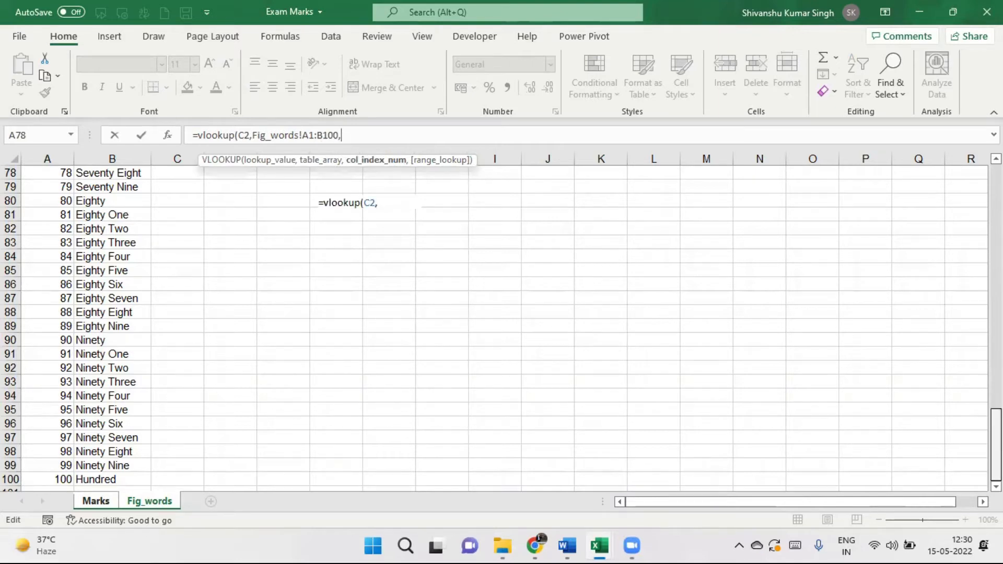
pyautogui.scroll(20, 288, 227)
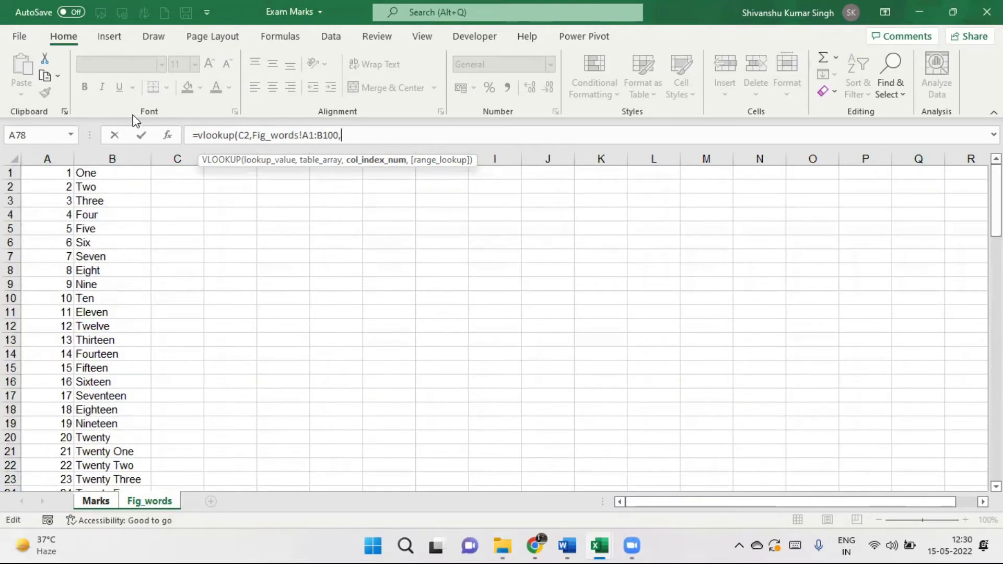
pyautogui.write('2,')
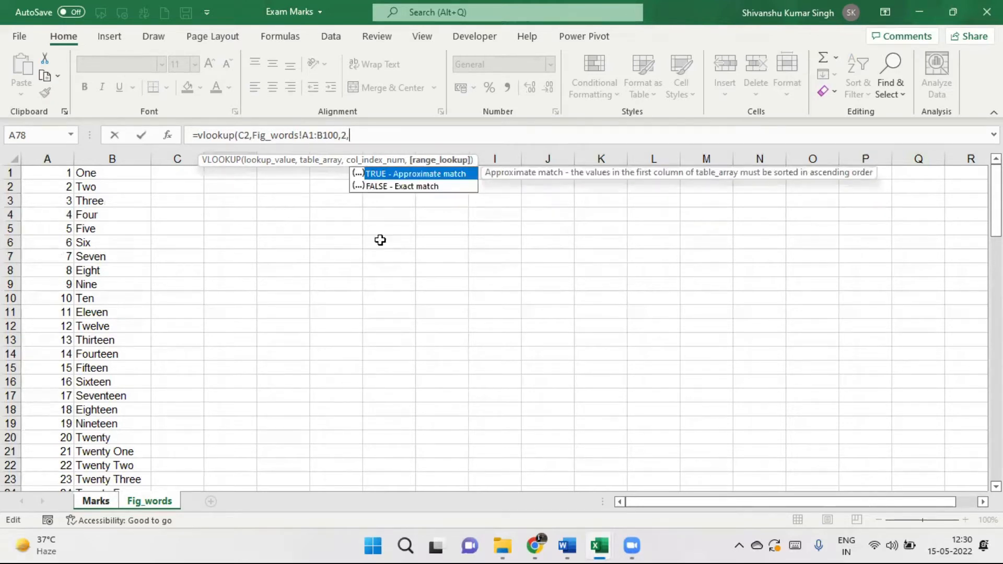
pyautogui.write('0)')
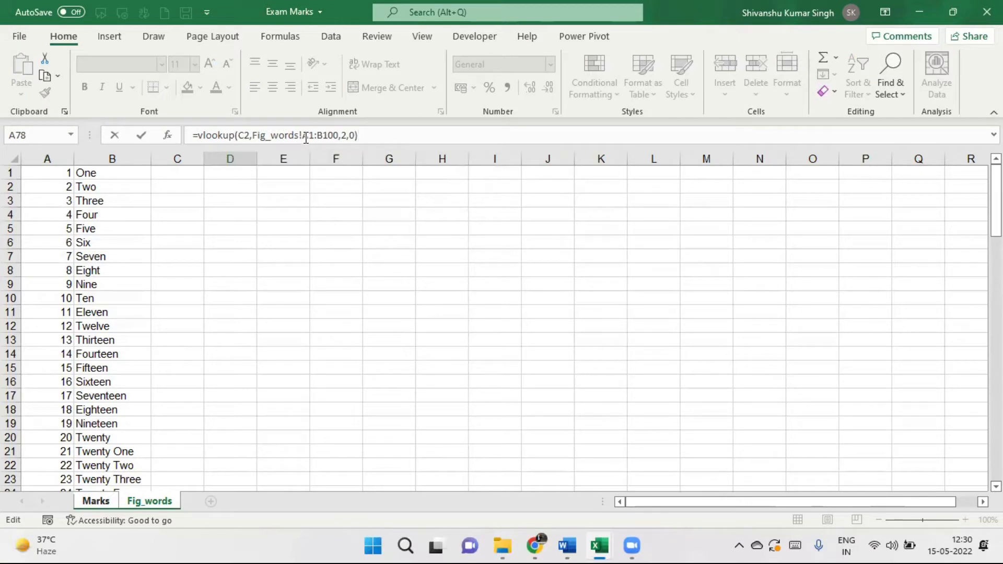
pyautogui.moveTo(307, 137); pyautogui.dragTo(330, 135)
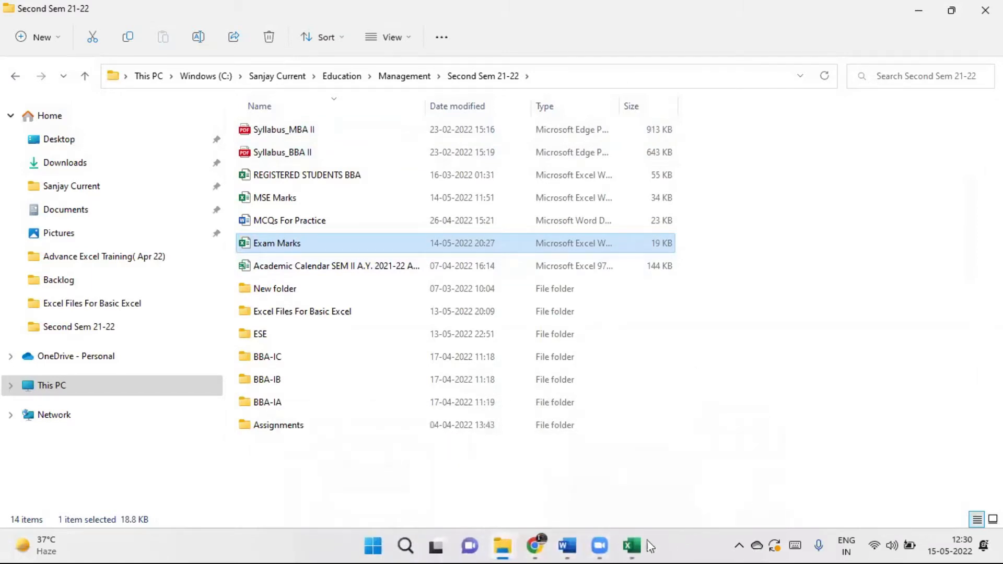
# Relaunch Excel, decline the add-in warning, and open Exam Marks from Recent.
pyautogui.click(635, 546)
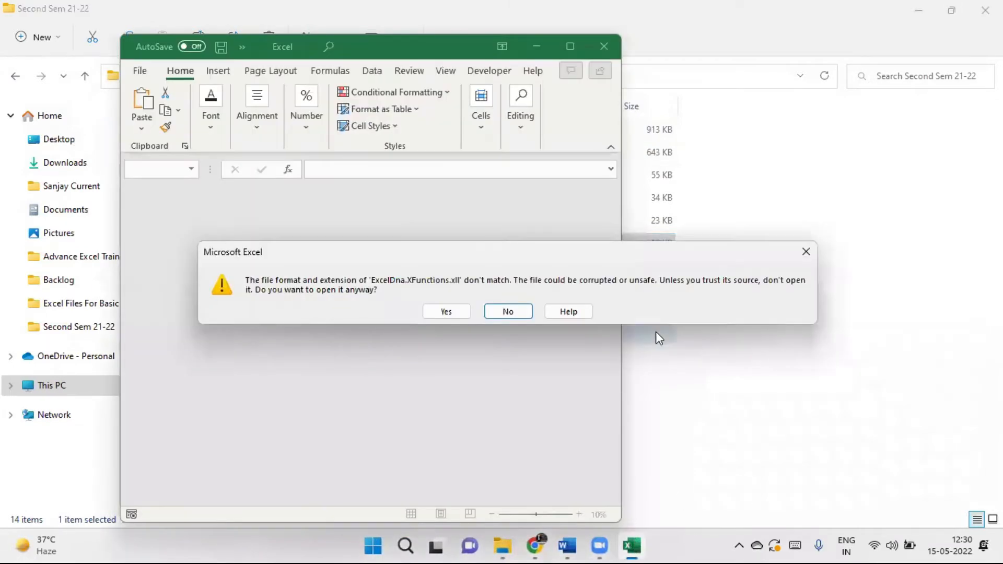
pyautogui.click(509, 312)
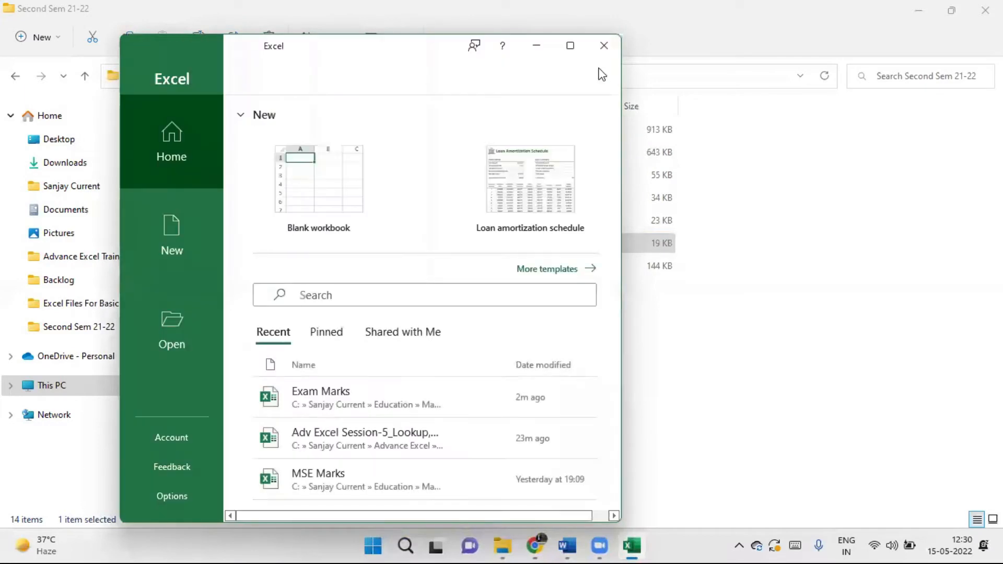
pyautogui.click(570, 49)
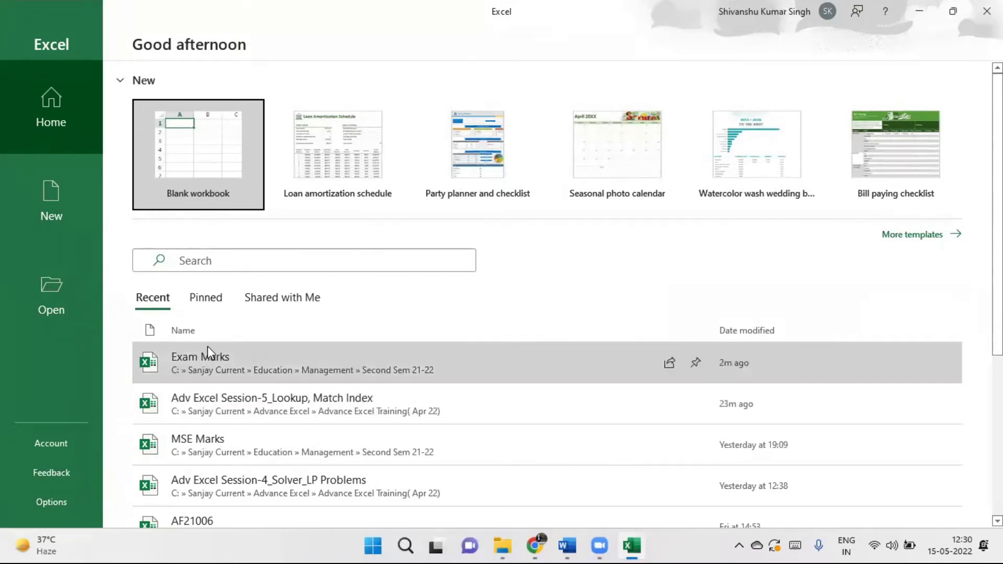
pyautogui.click(201, 359)
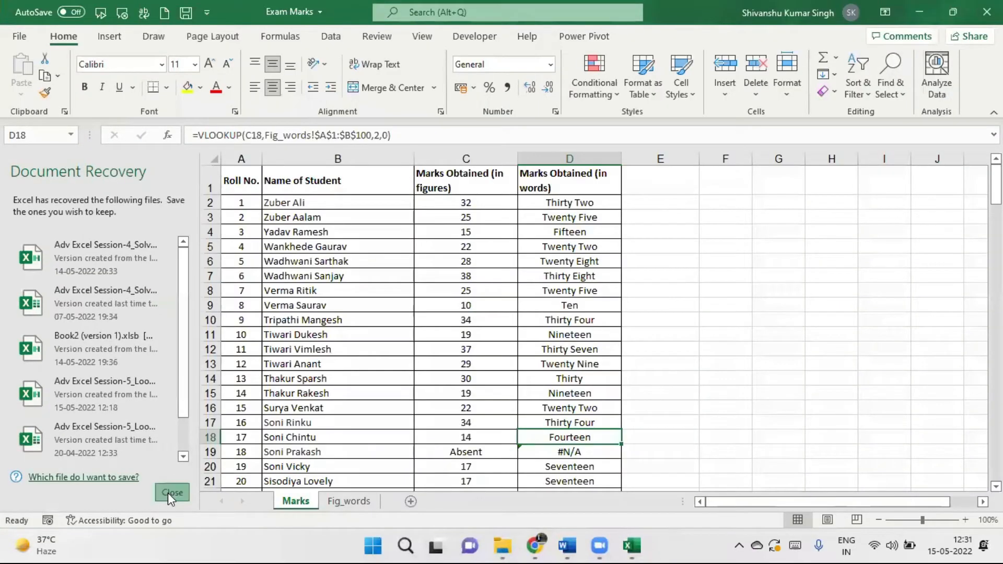
# Dismiss Document Recovery and delete column D's word results from D2 down.
pyautogui.click(168, 493)
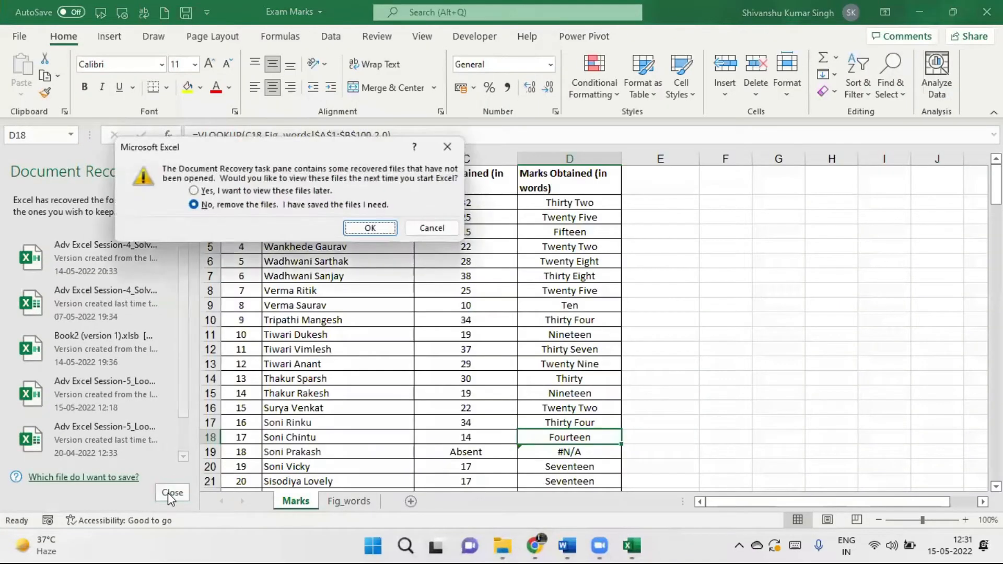
pyautogui.click(370, 229)
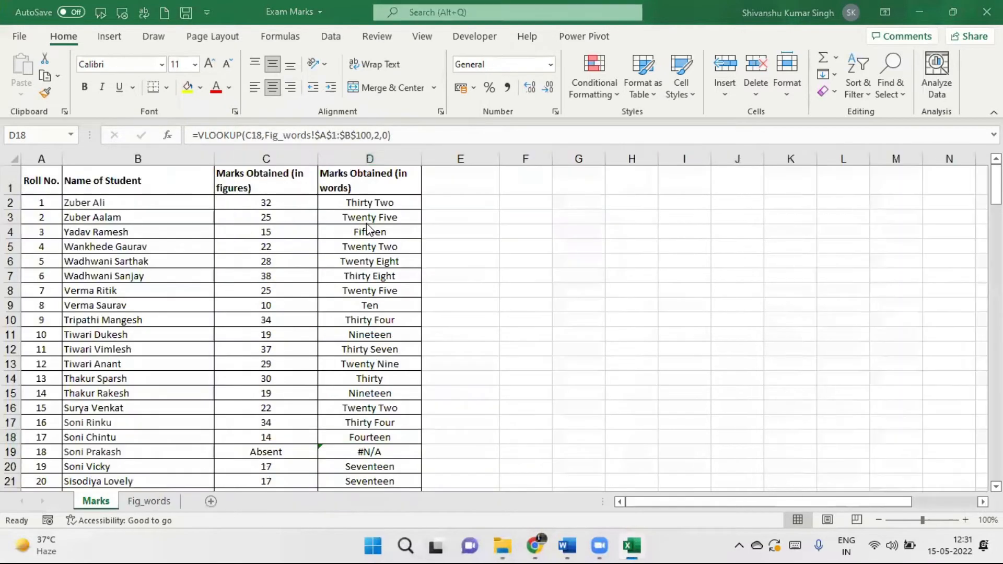
pyautogui.click(383, 198)
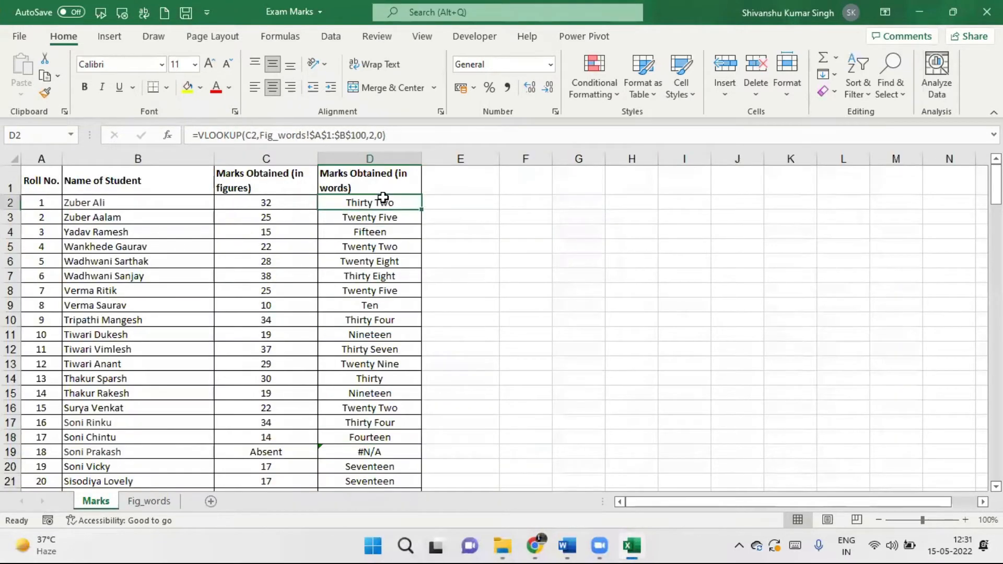
pyautogui.hotkey('ctrl', 'shift', 'Down')
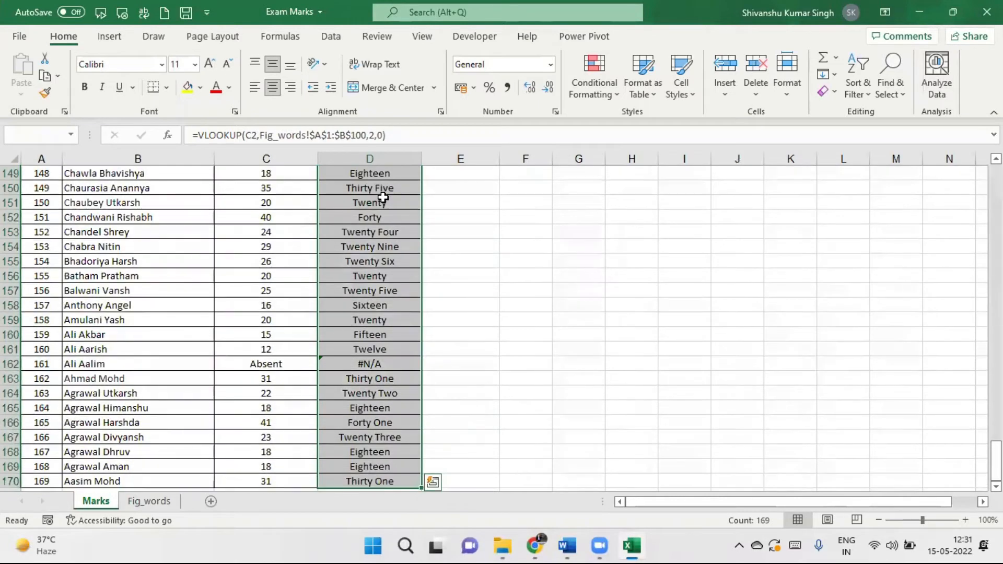
pyautogui.press('Delete')
pyautogui.scroll(20, 383, 197)
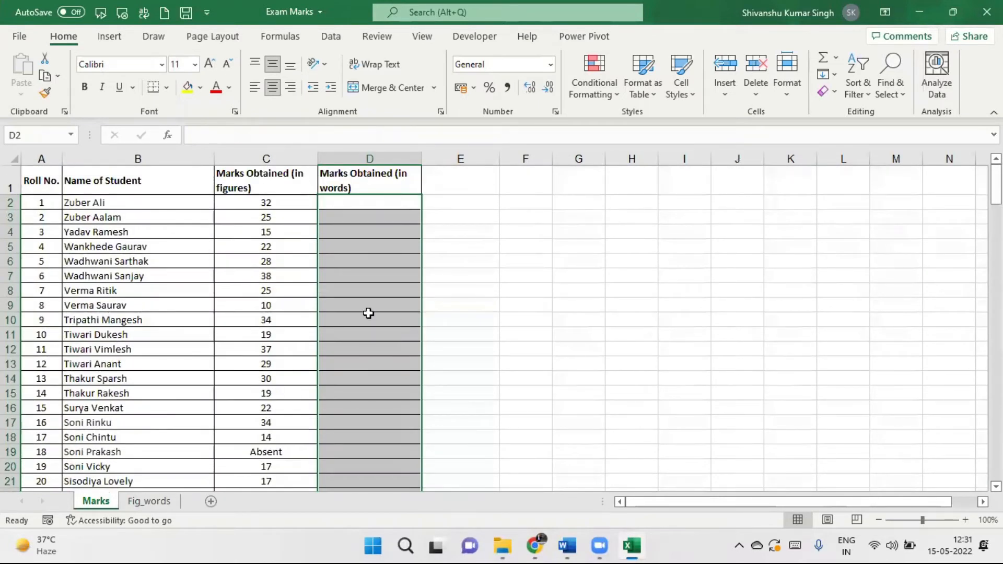
pyautogui.click(343, 204)
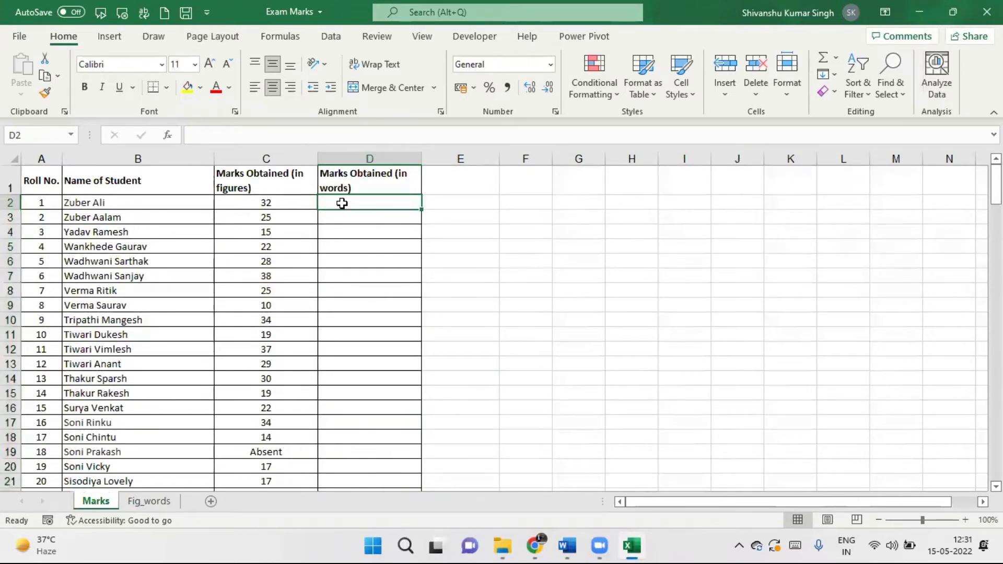
# Start a VLOOKUP in D2 on C2's mark against the Fig_words range A1:B100.
pyautogui.write('=v')
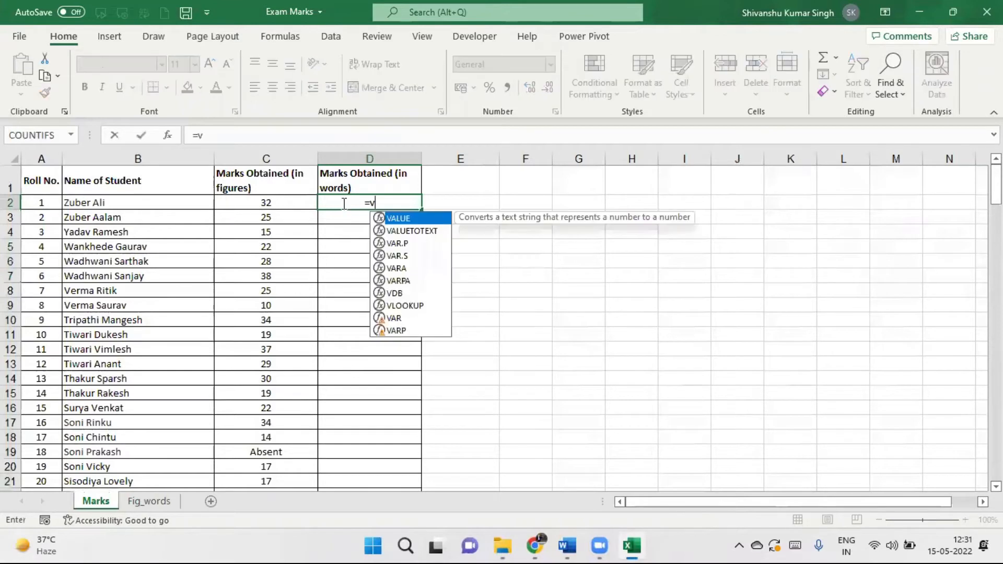
pyautogui.write('lookup')
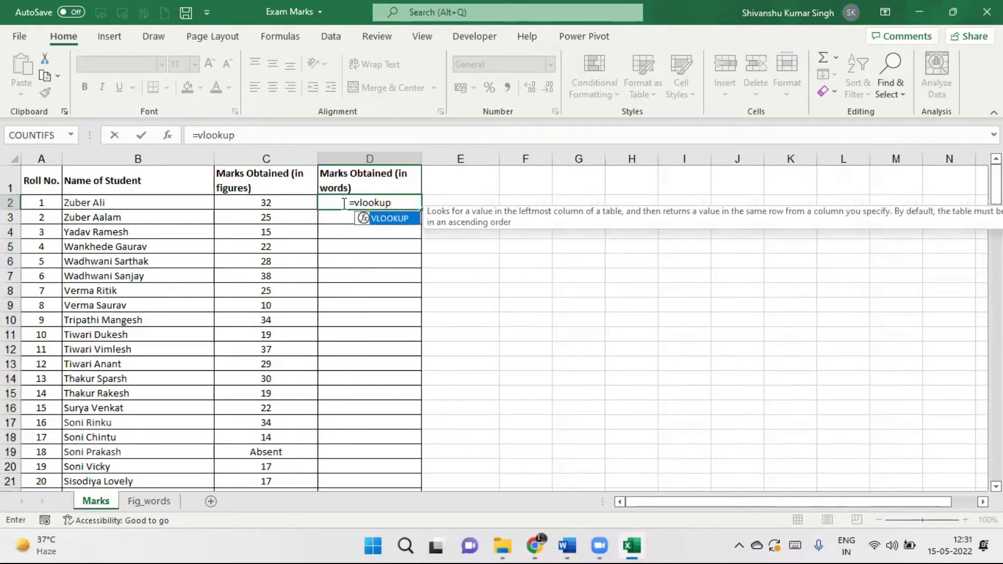
pyautogui.write('(')
pyautogui.click(255, 203)
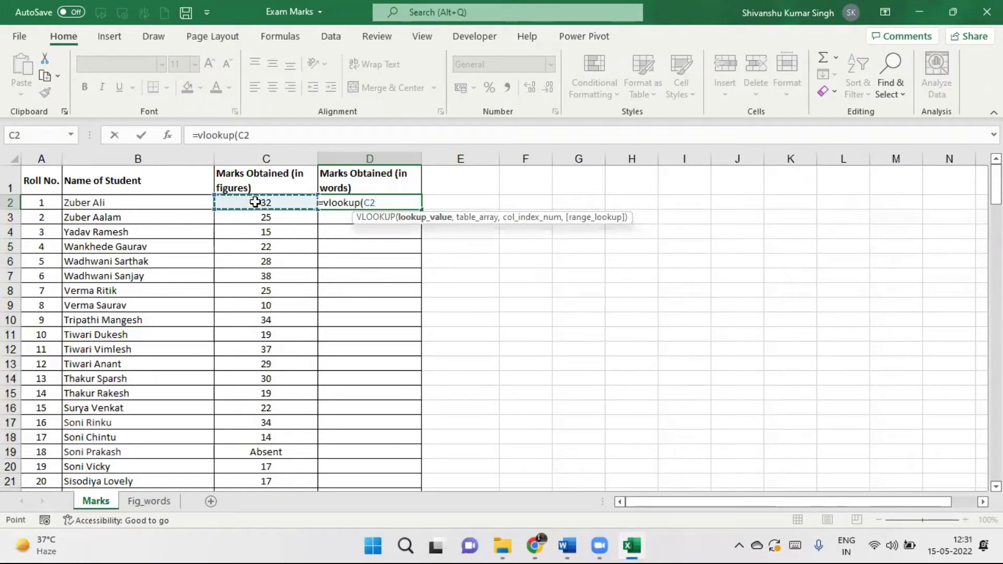
pyautogui.write(',')
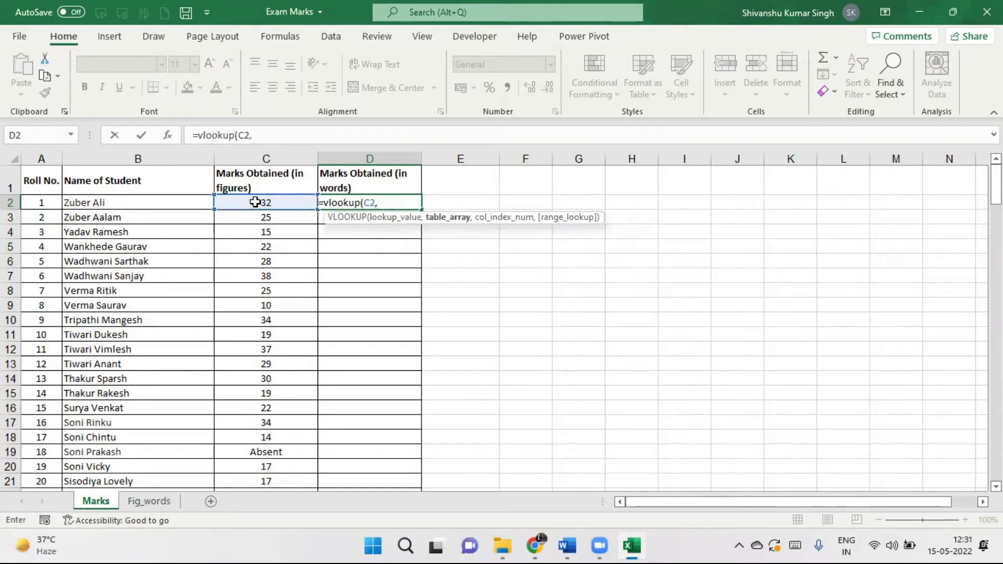
pyautogui.click(152, 503)
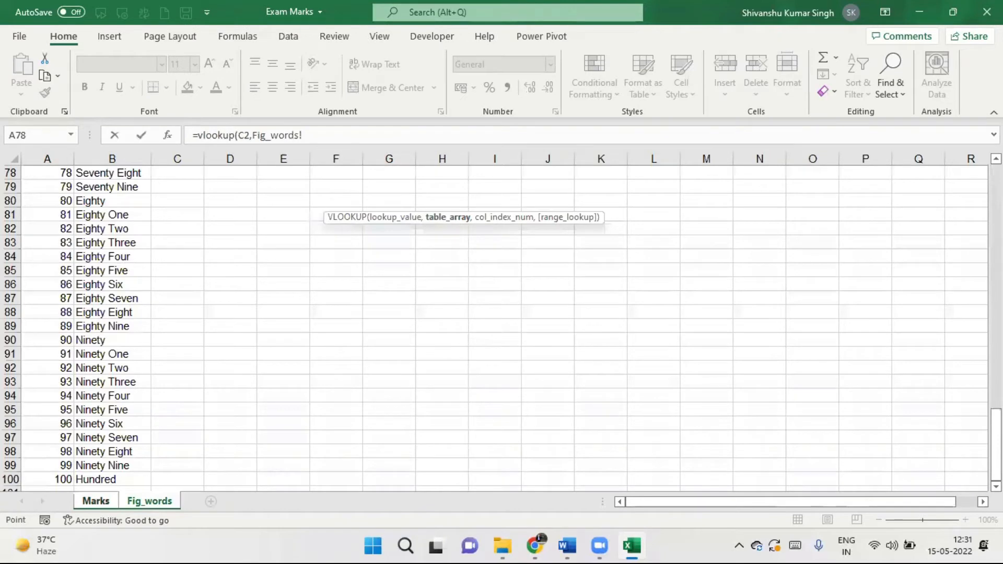
pyautogui.moveTo(996, 455); pyautogui.dragTo(997, 210)
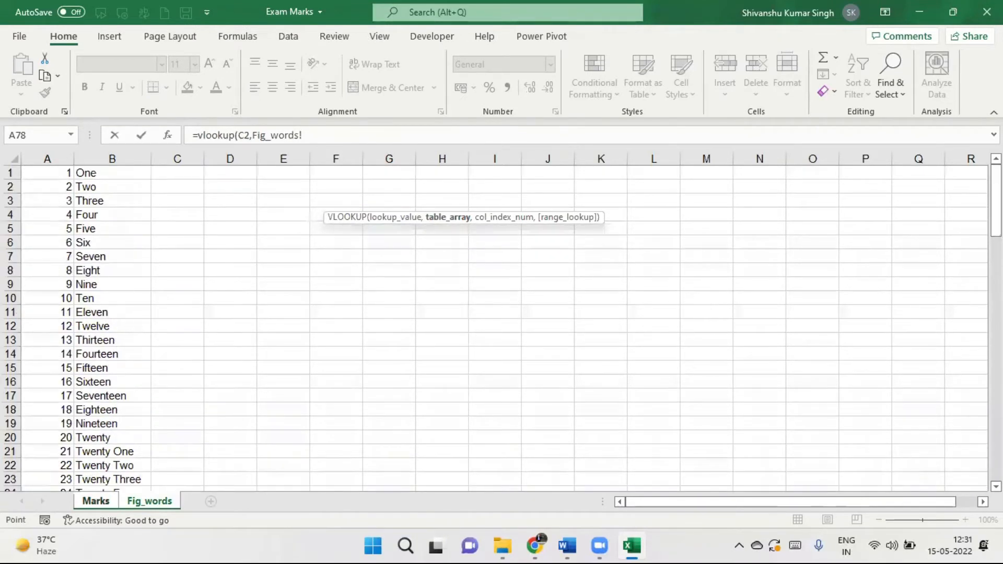
pyautogui.click(59, 173)
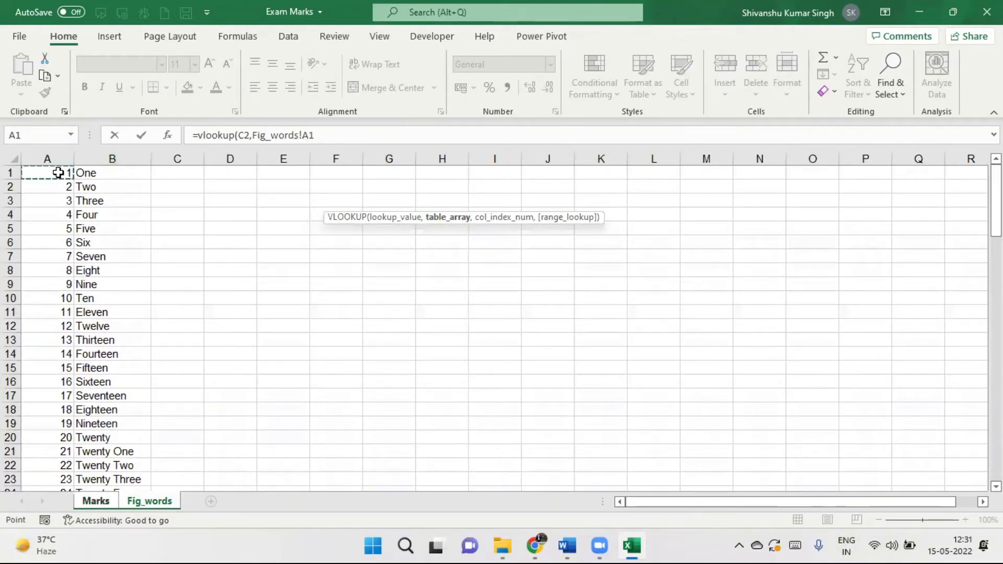
pyautogui.hotkey('ctrl', 'shift', 'Right')
pyautogui.hotkey('ctrl', 'shift', 'Down')
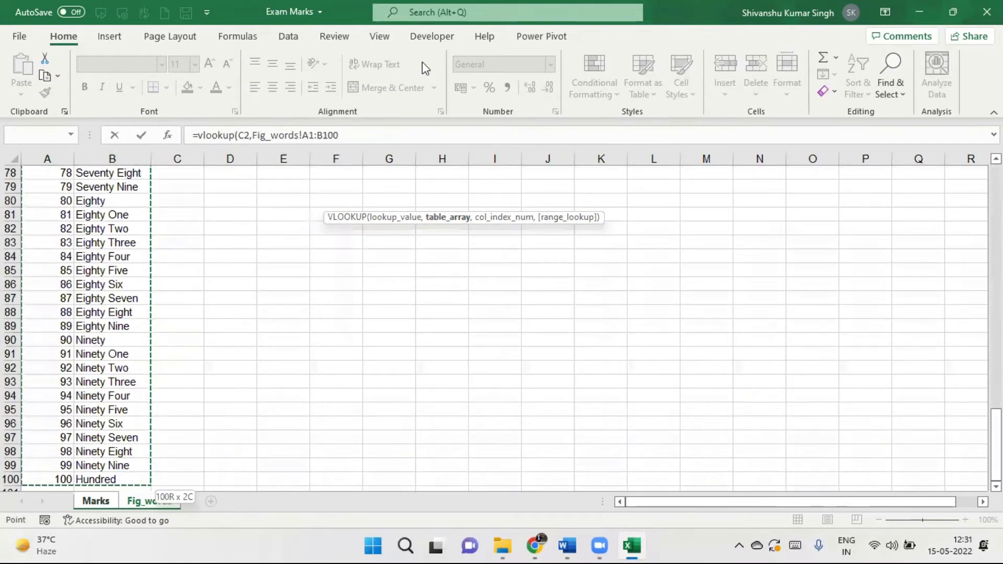
# Make the Fig_words!$A$1:$B$100 range absolute and finish the VLOOKUP with column 2 and exact match 0.
pyautogui.moveTo(306, 135); pyautogui.dragTo(342, 136)
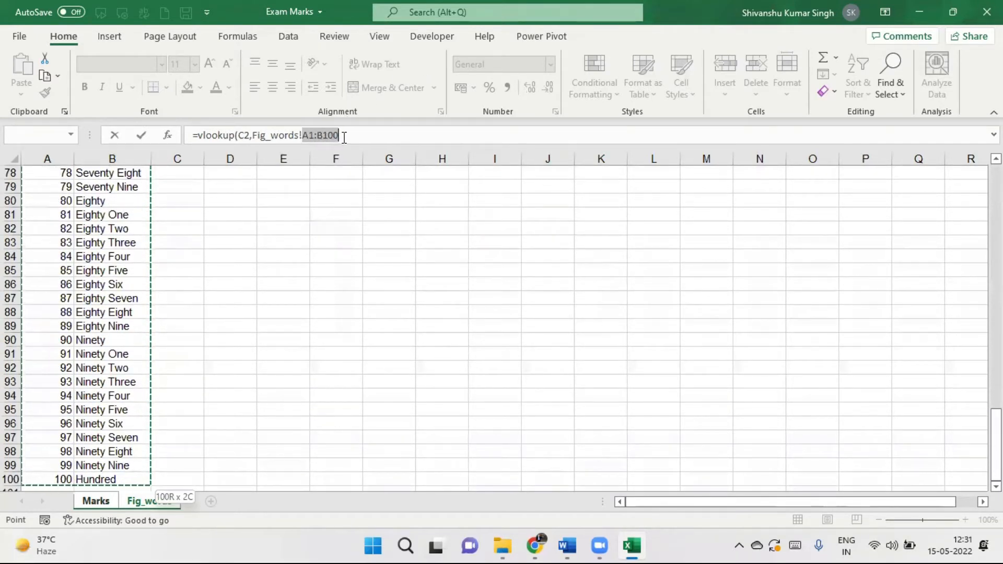
pyautogui.press('F4')
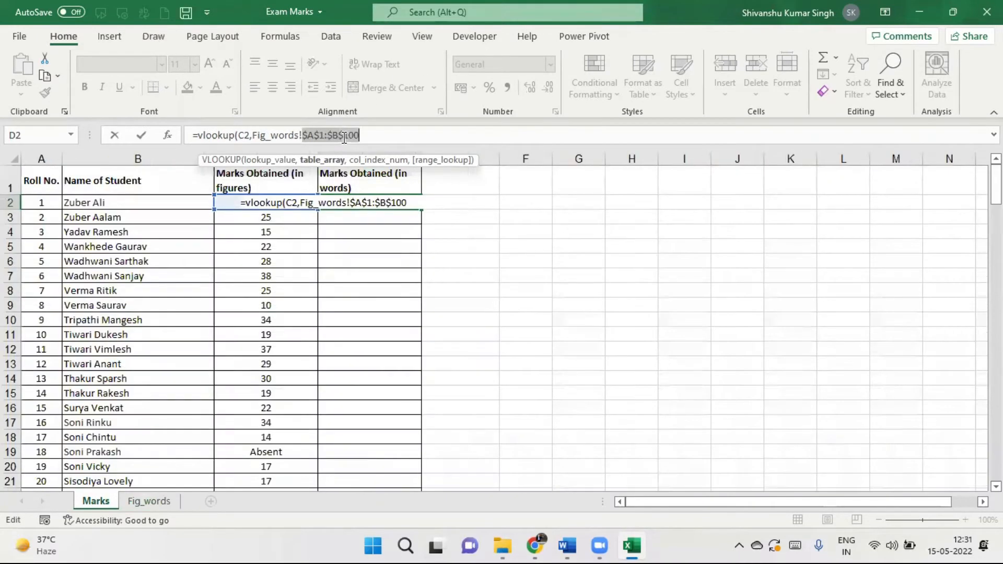
pyautogui.click(375, 135)
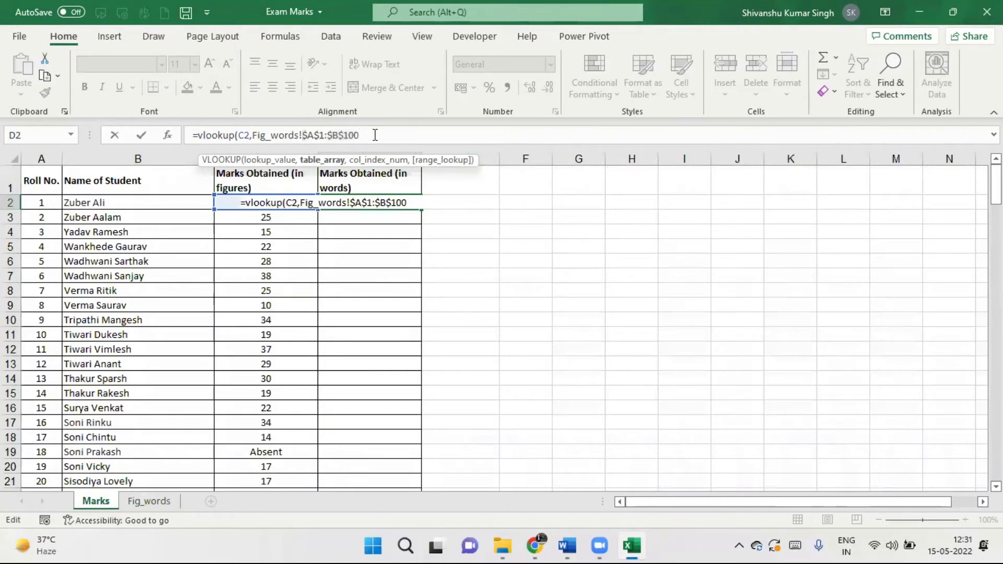
pyautogui.write(',')
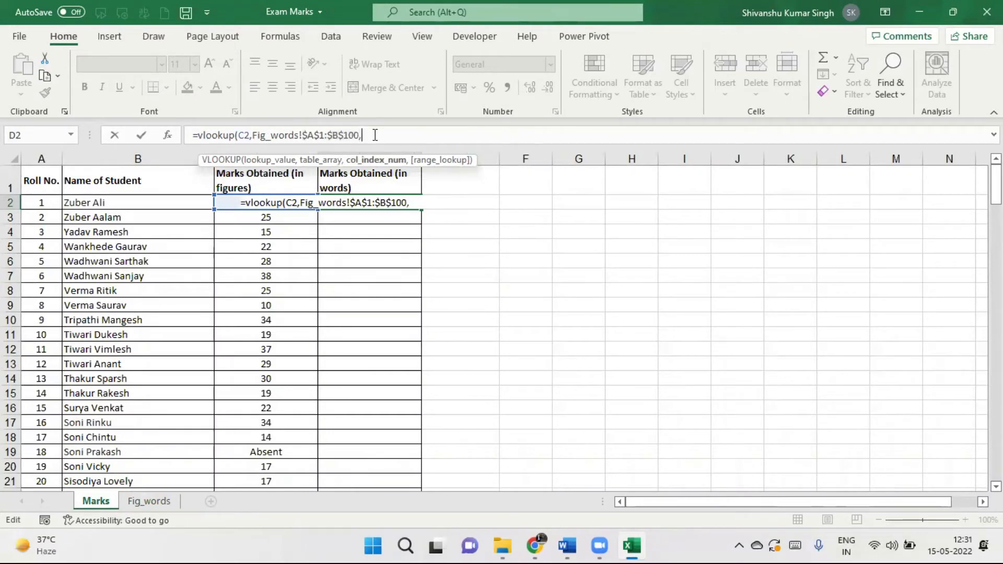
pyautogui.write('2,')
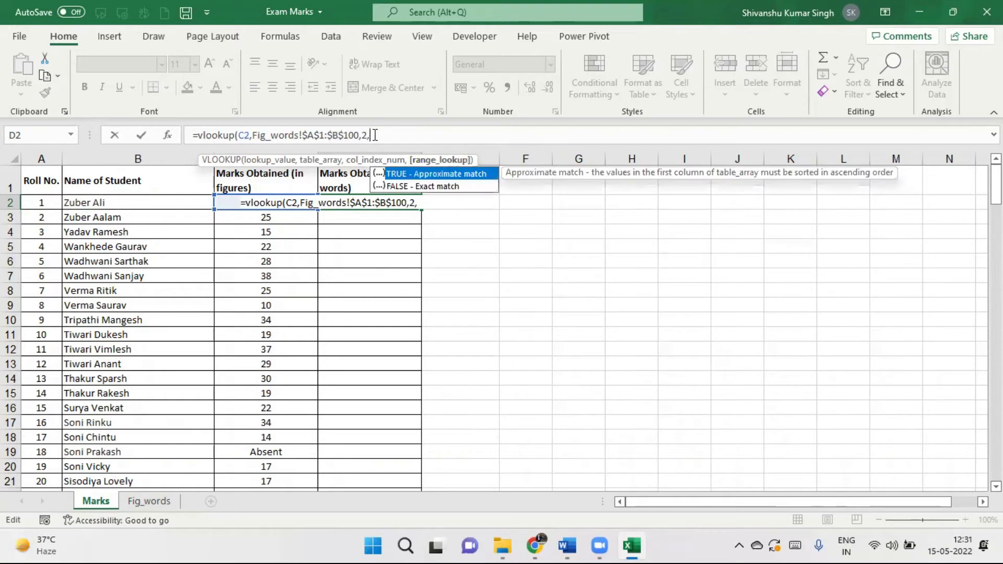
pyautogui.write('0)')
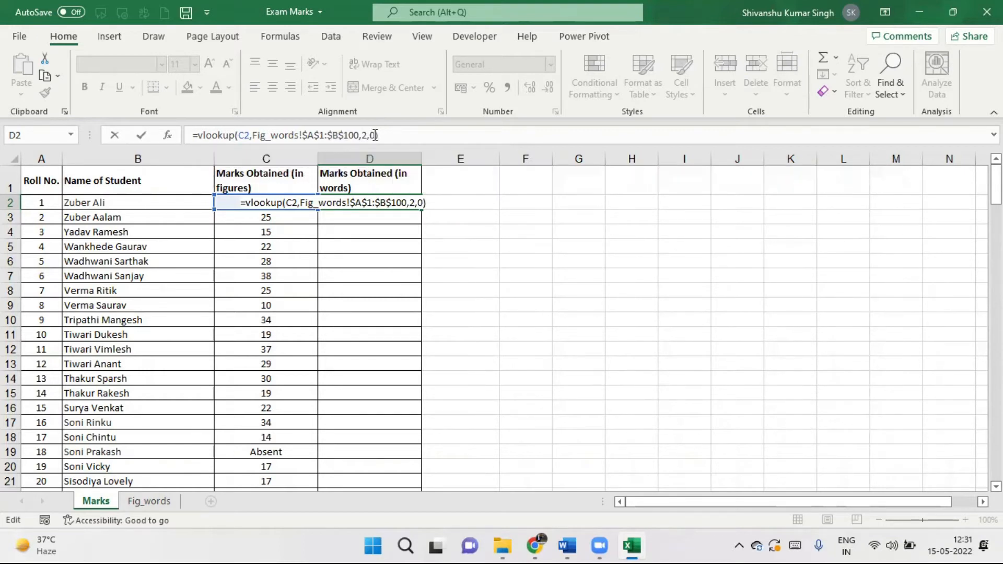
pyautogui.press('Return')
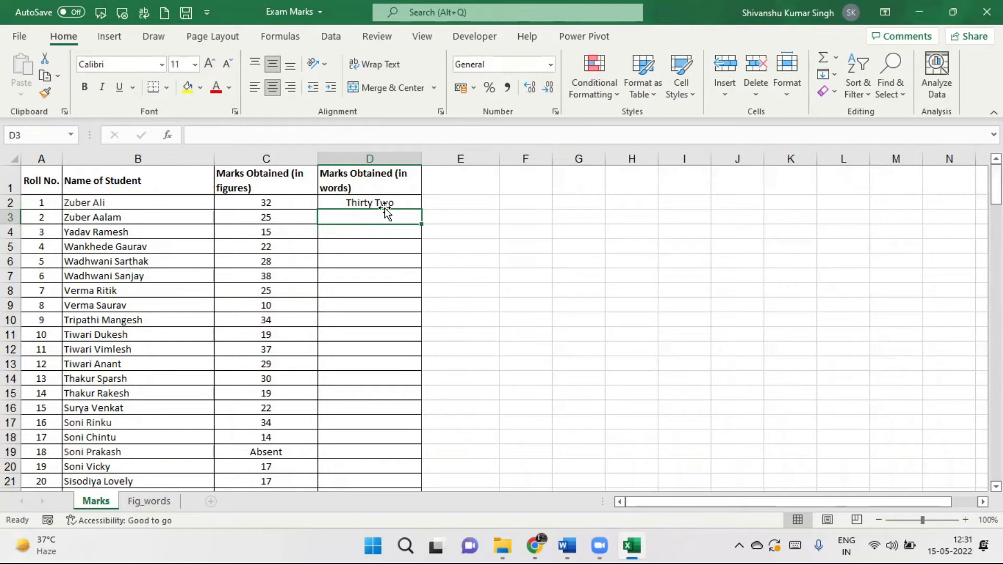
# Fill the D2 VLOOKUP down column D, then start typing a new student name in B2.
pyautogui.click(368, 202)
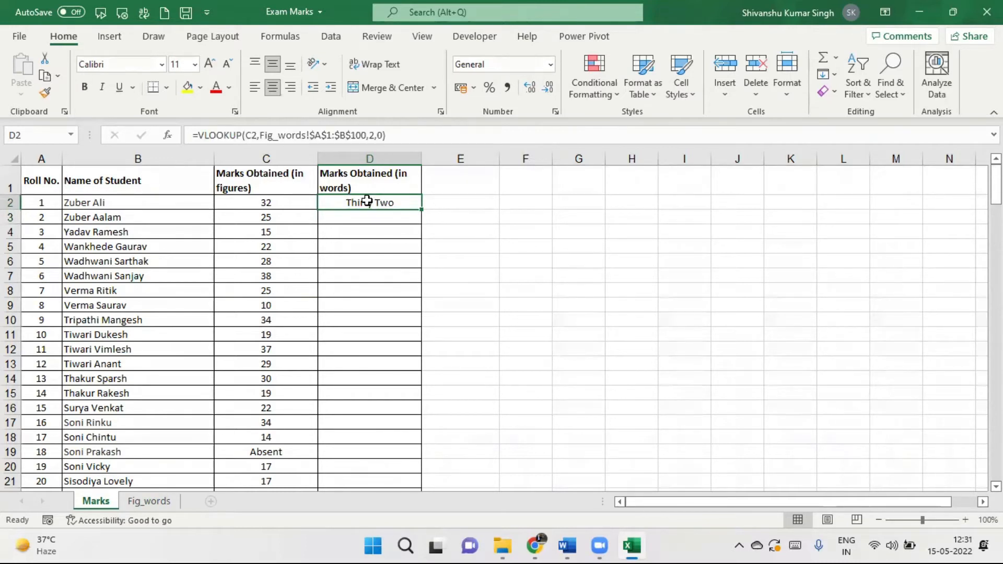
pyautogui.doubleClick(421, 209)
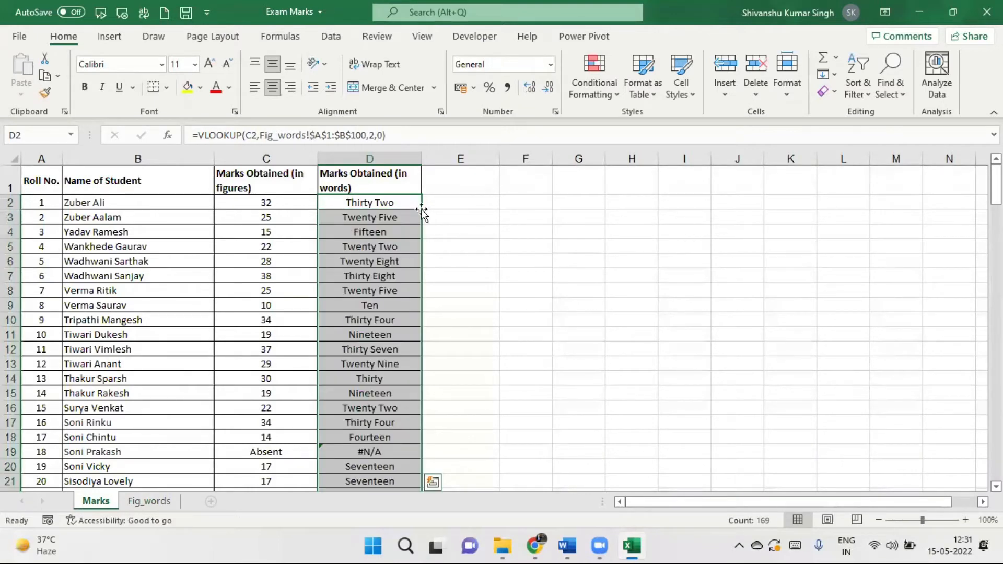
pyautogui.moveTo(996, 186)
pyautogui.mouseDown()
pyautogui.moveTo(997, 439)
pyautogui.moveTo(996, 184)
pyautogui.mouseUp()
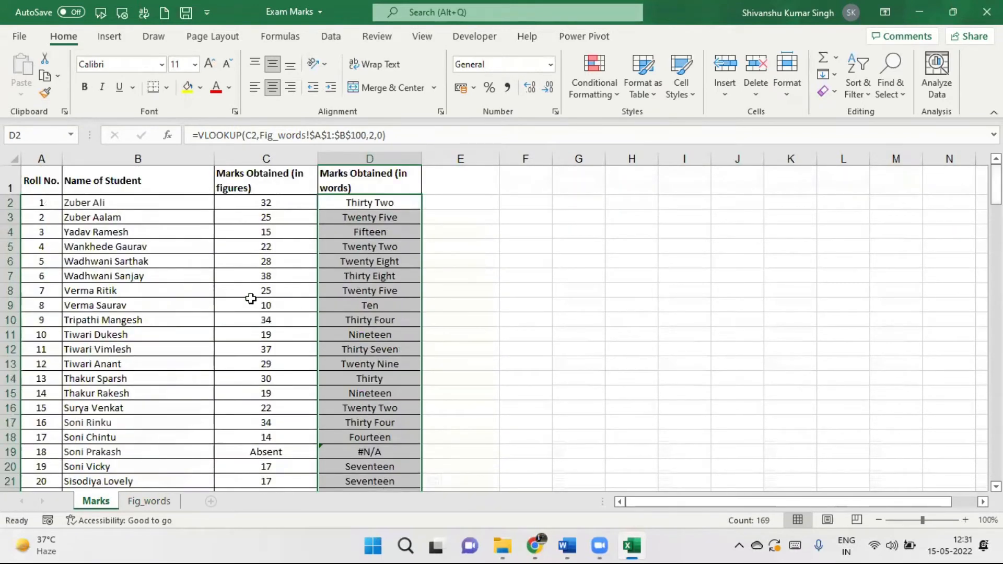
pyautogui.click(85, 202)
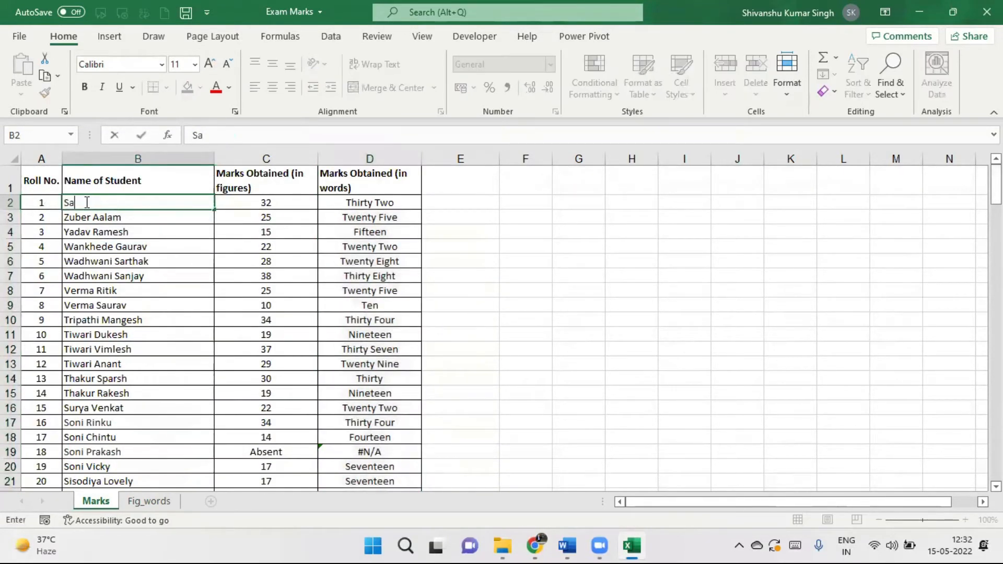
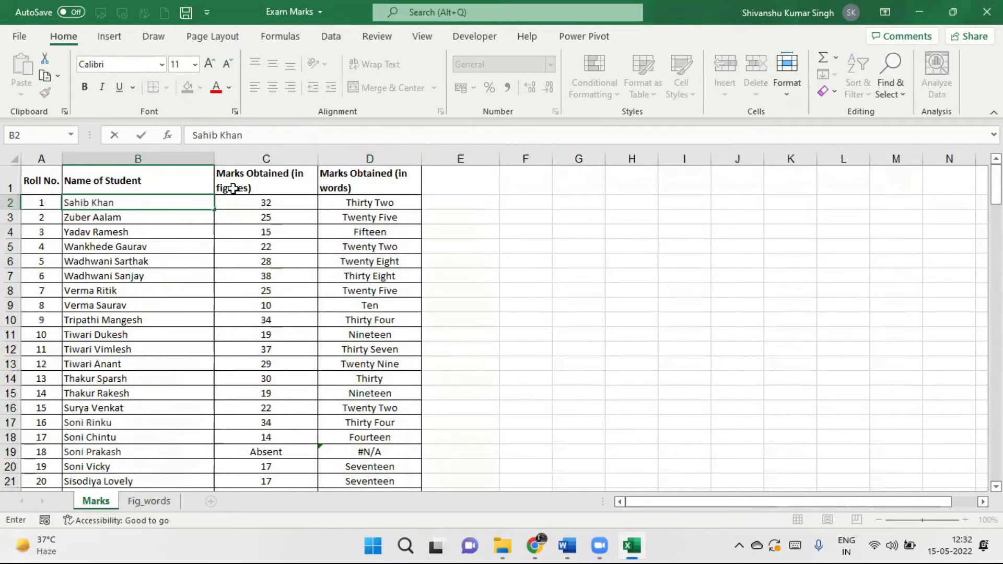
# Commit the new name and enter marks 42 in C2 and 30 in C3.
pyautogui.click(242, 202)
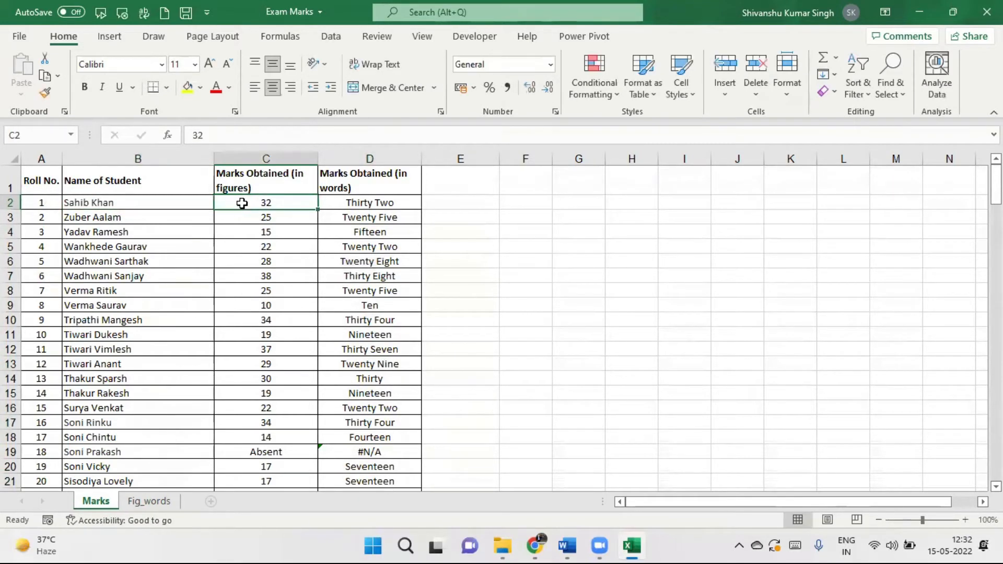
pyautogui.write('42')
pyautogui.press('Return')
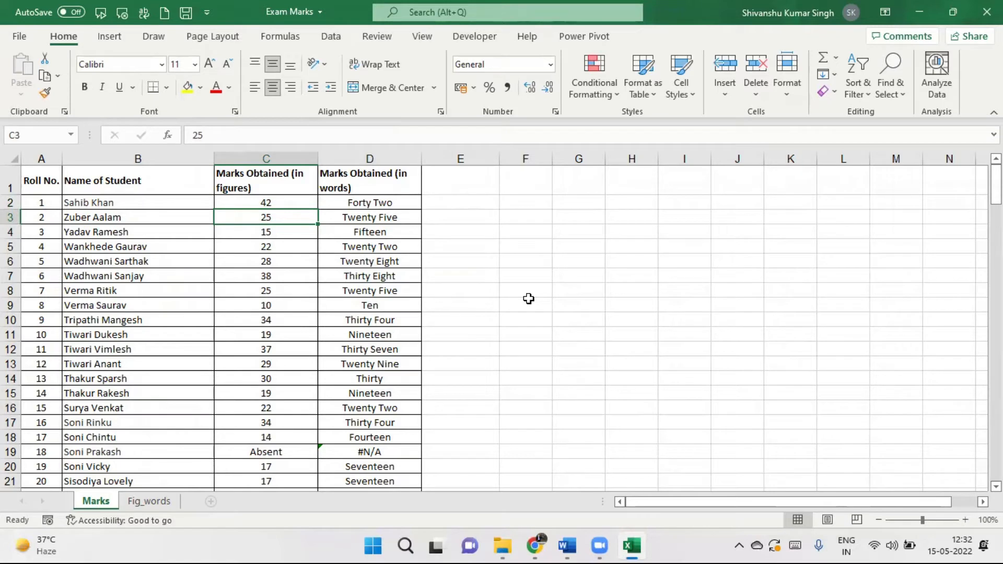
pyautogui.write('30')
pyautogui.press('Return')
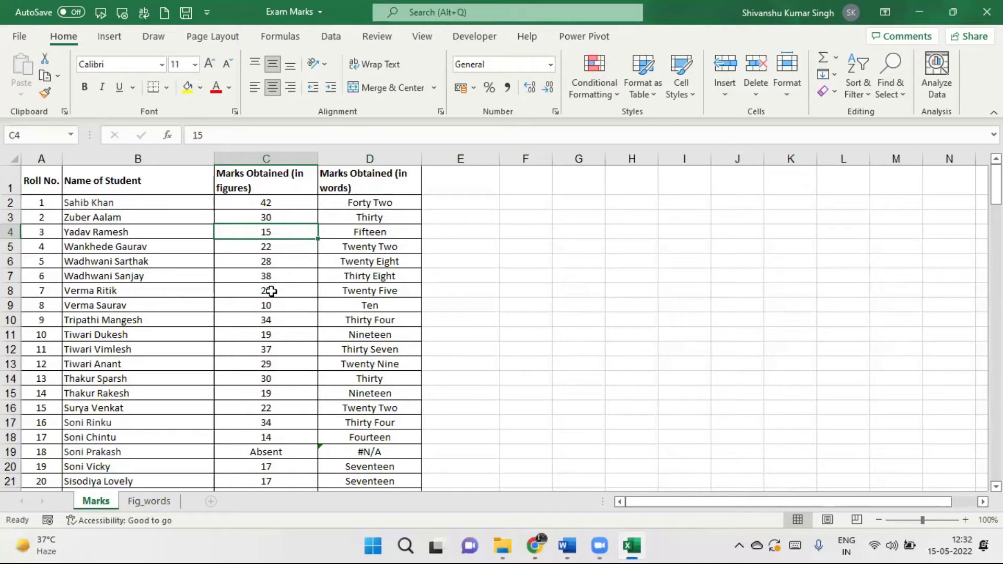
pyautogui.click(152, 500)
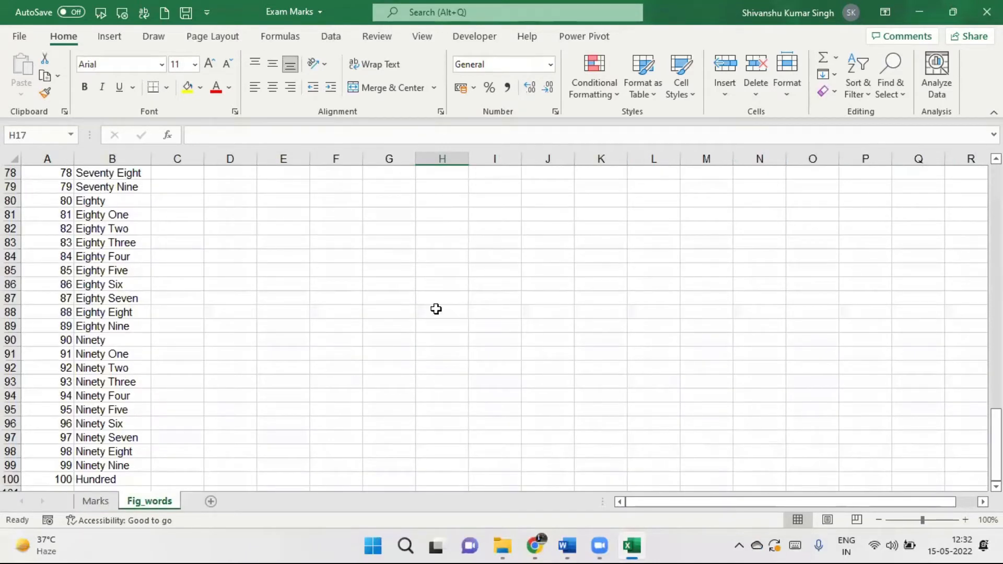
pyautogui.moveTo(997, 444); pyautogui.dragTo(997, 201)
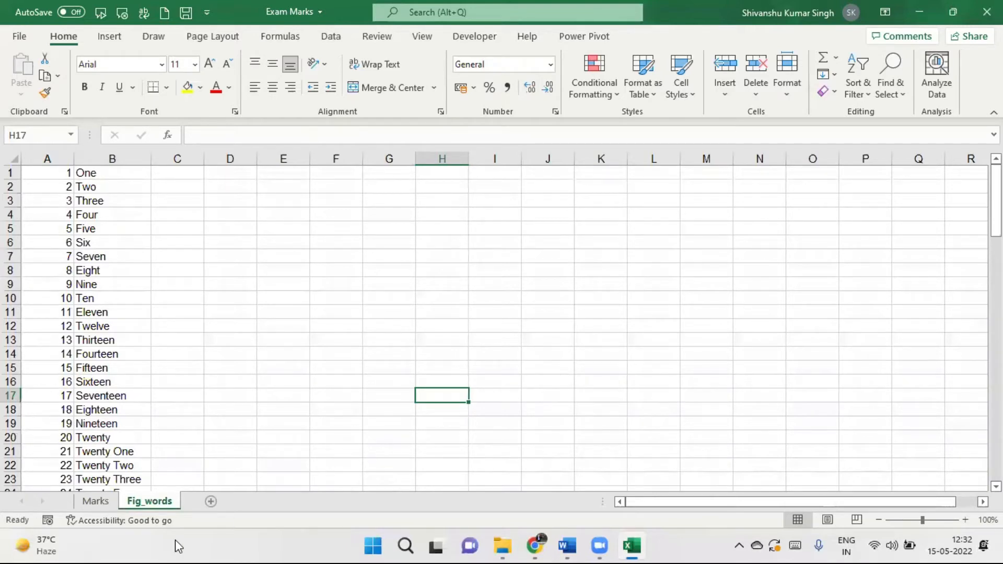
pyautogui.click(95, 502)
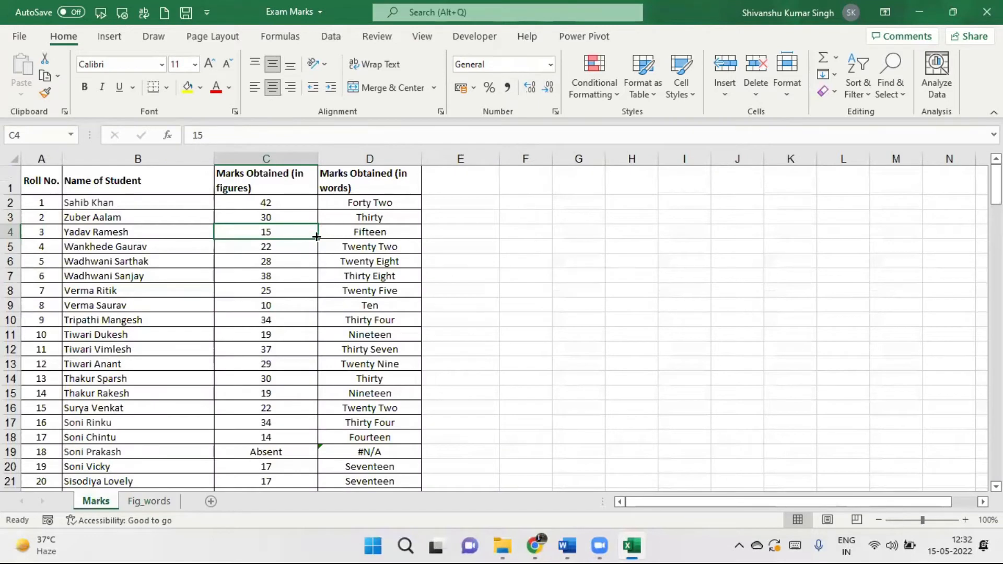
pyautogui.click(356, 203)
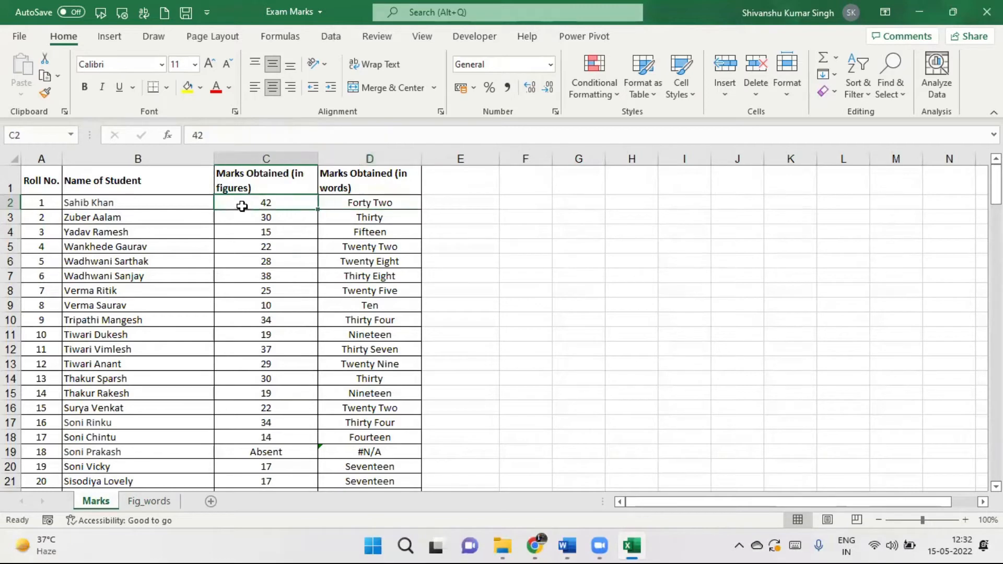
pyautogui.click(149, 501)
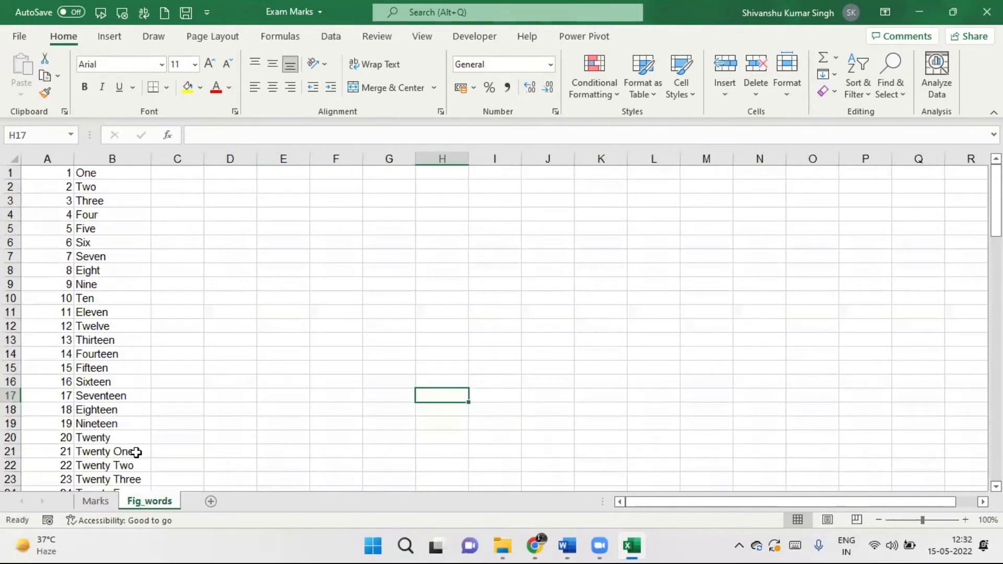
pyautogui.click(92, 502)
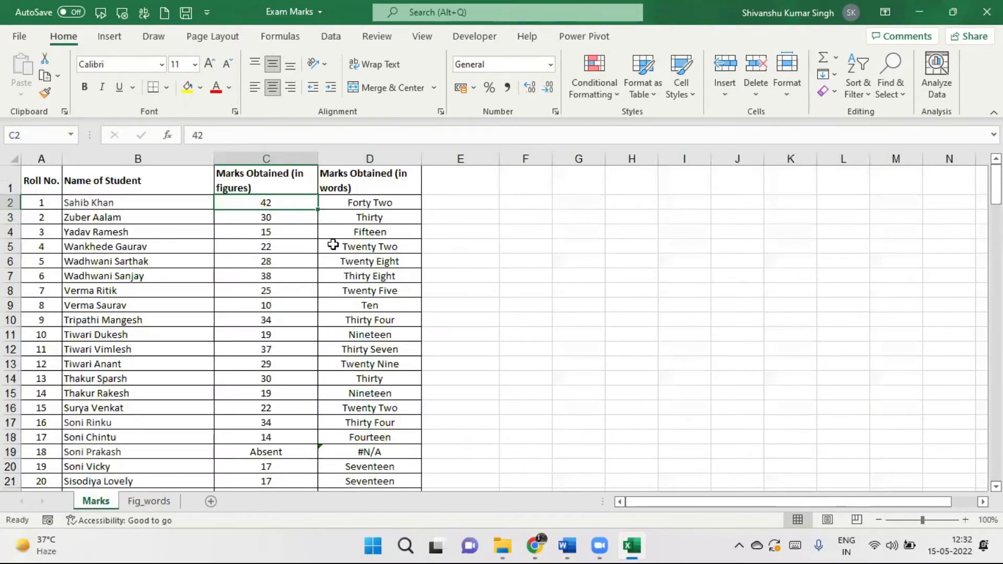
pyautogui.click(363, 208)
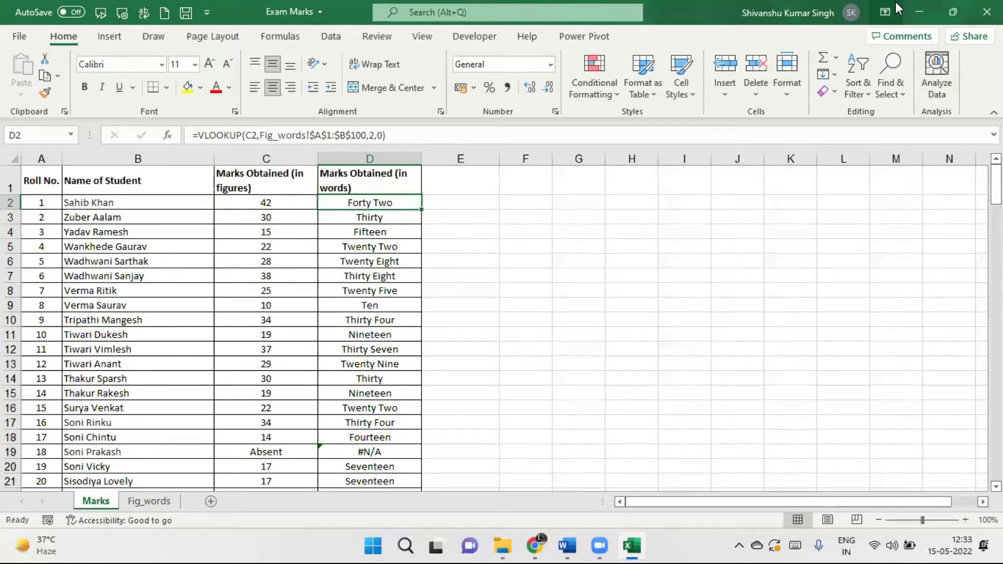
pyautogui.click(920, 11)
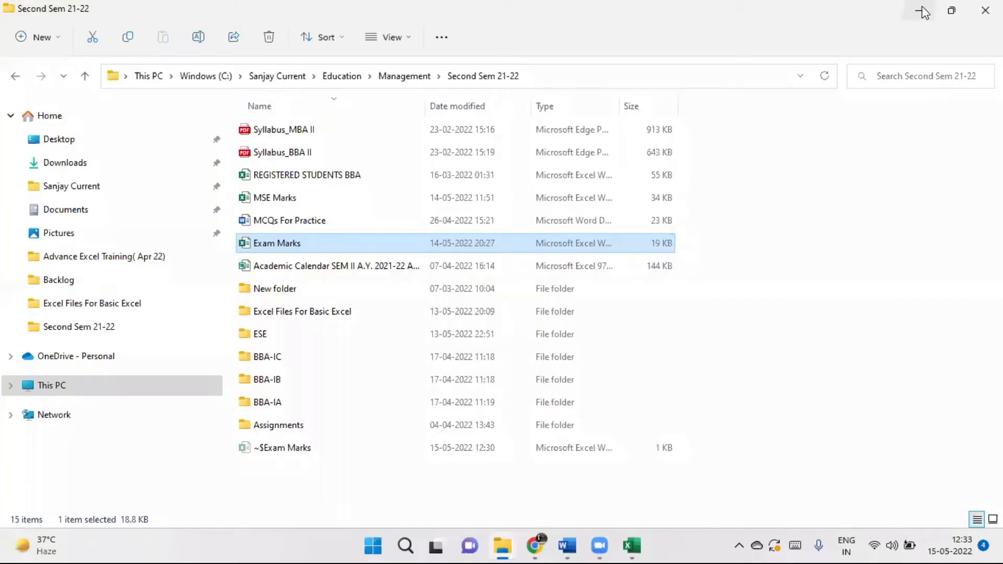
pyautogui.click(923, 11)
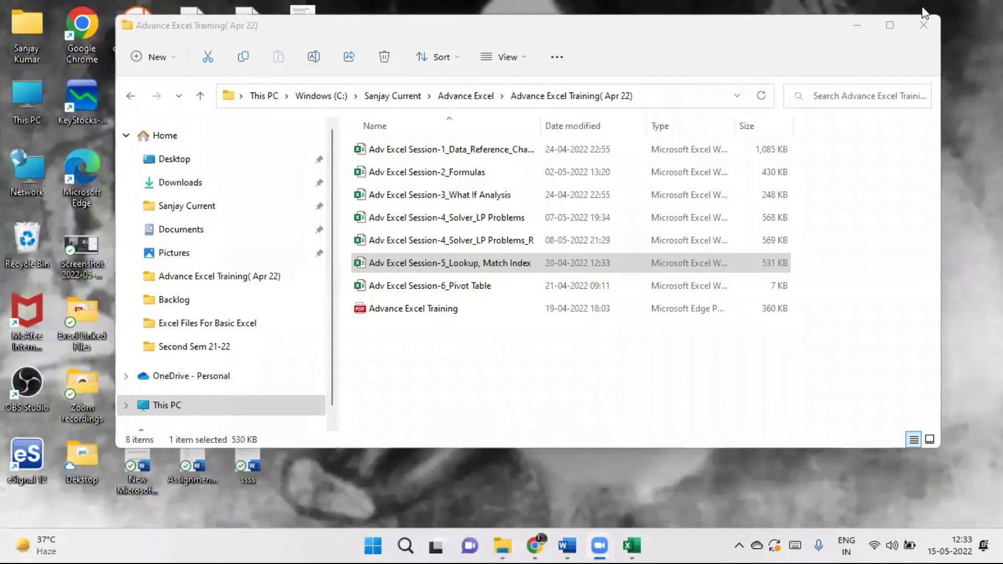
pyautogui.click(636, 546)
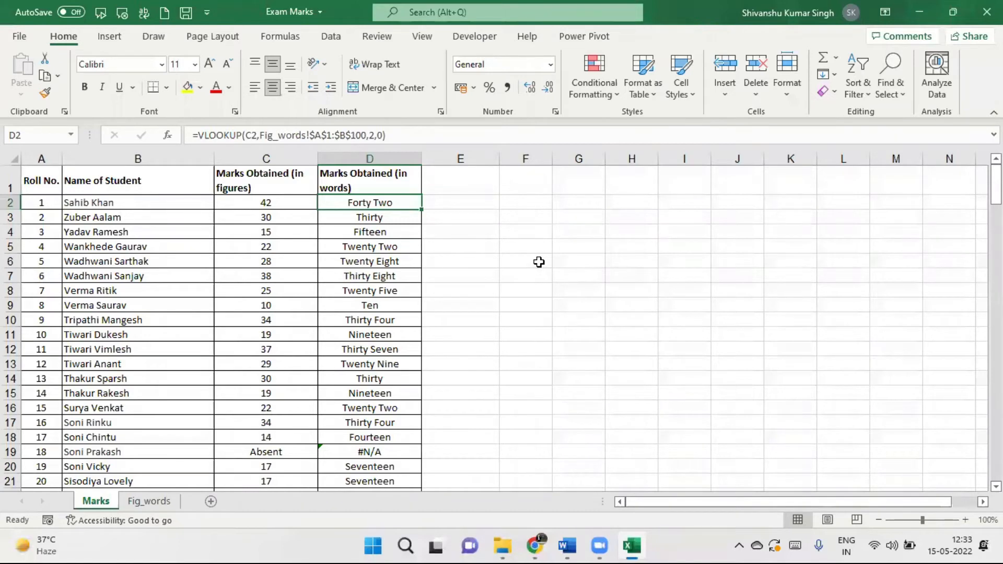
pyautogui.click(920, 2)
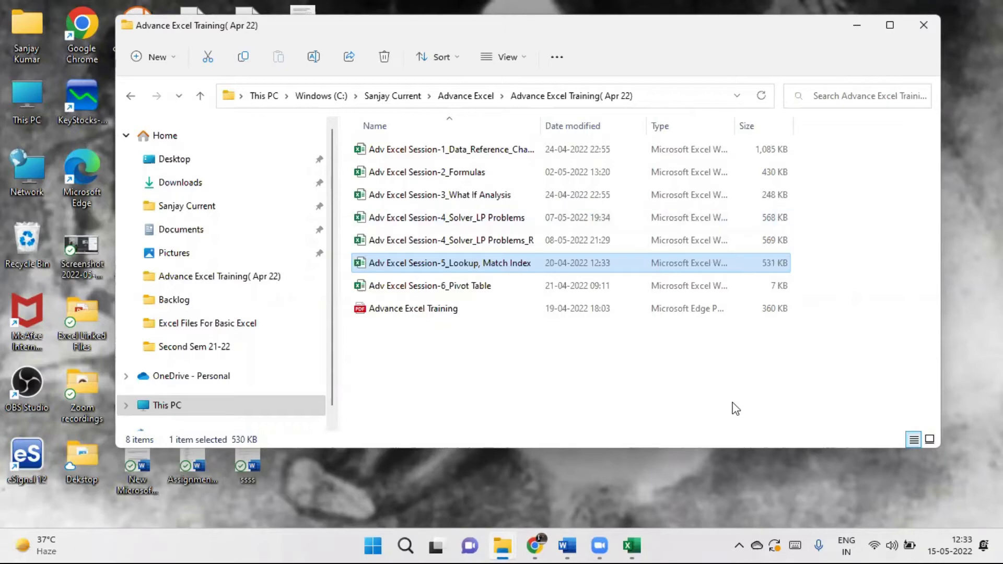
pyautogui.moveTo(631, 546)
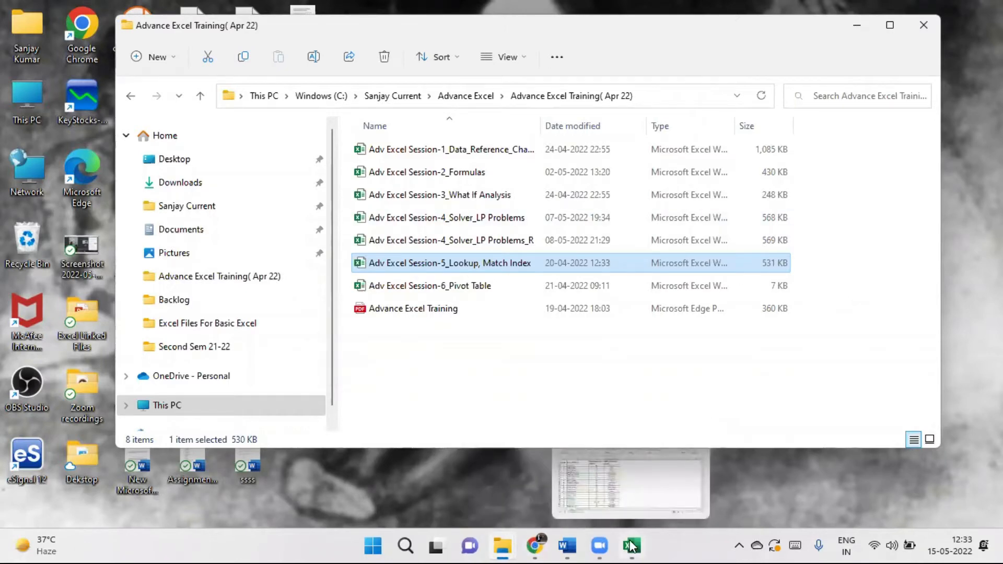
pyautogui.click(632, 546)
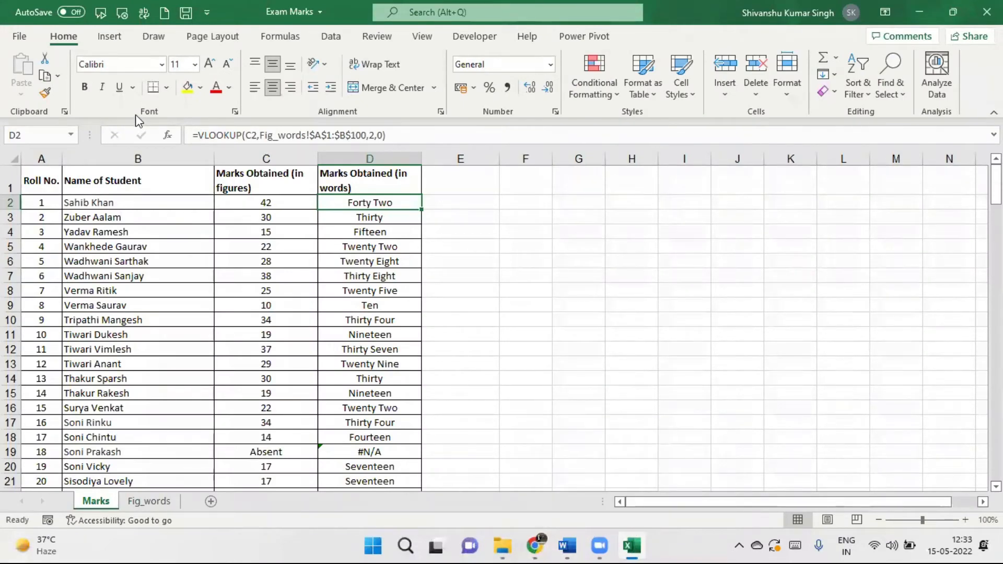
# Reopen the recent Adv Excel Session-5_Lookup, Match Index workbook on its Lookup_Examples sheet.
pyautogui.click(19, 37)
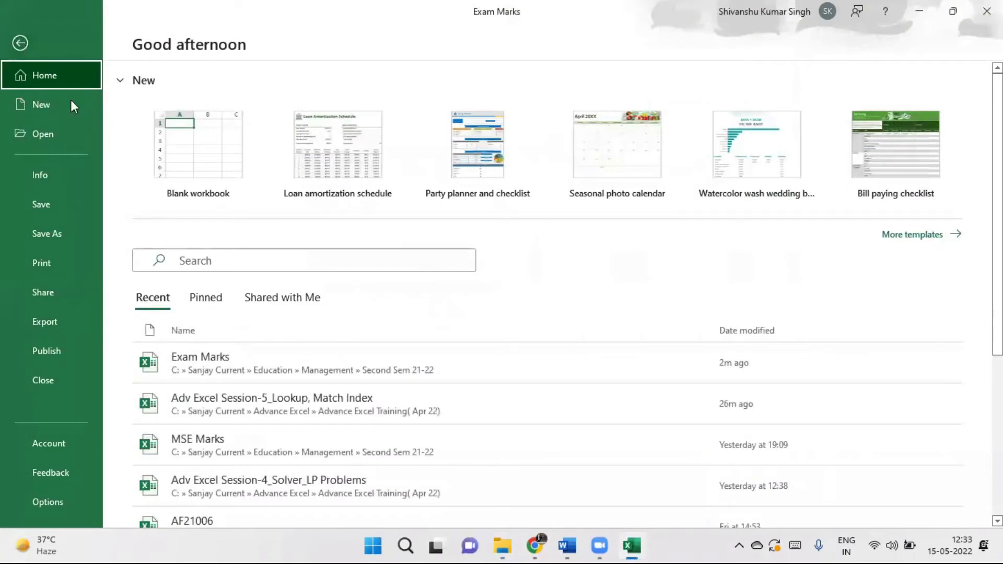
pyautogui.click(288, 415)
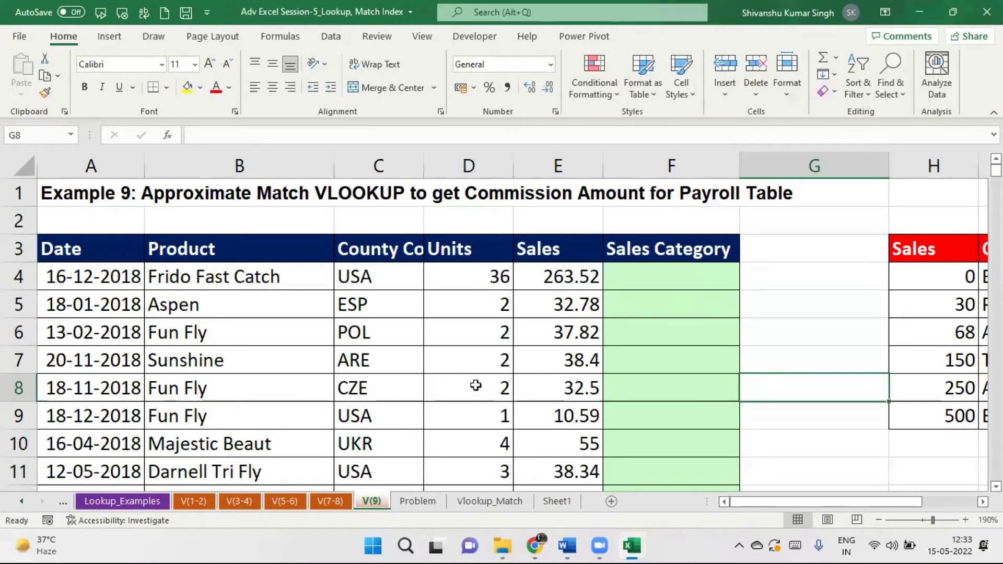
pyautogui.click(132, 502)
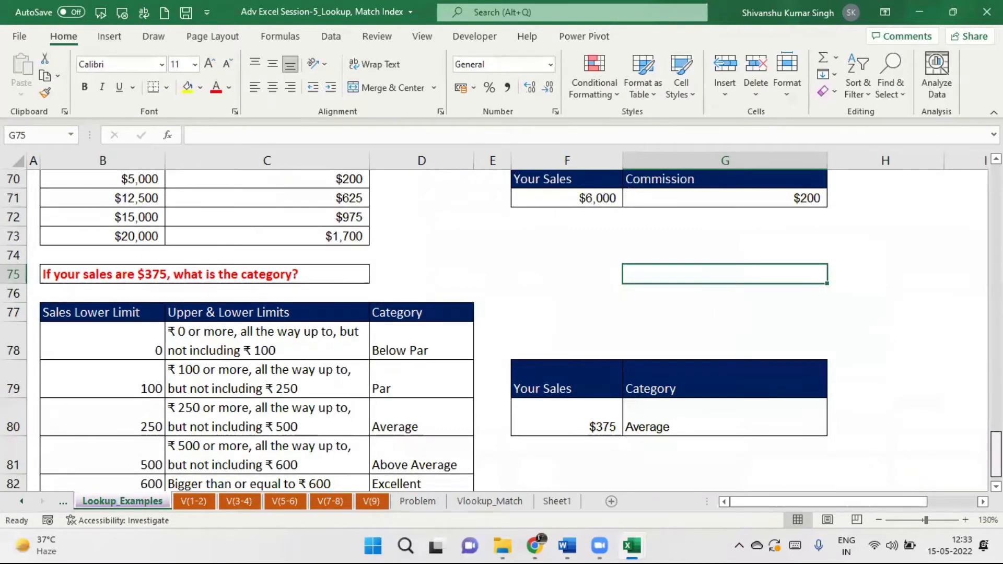
# Scroll to the employee zip-code example and select the Employee header in B28.
pyautogui.scroll(3, 502, 324)
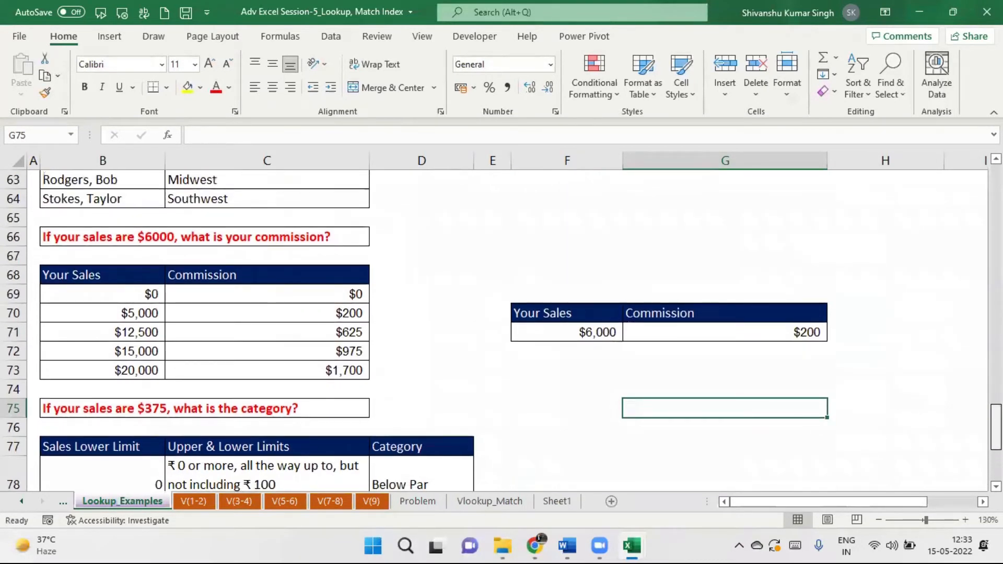
pyautogui.scroll(20, 502, 324)
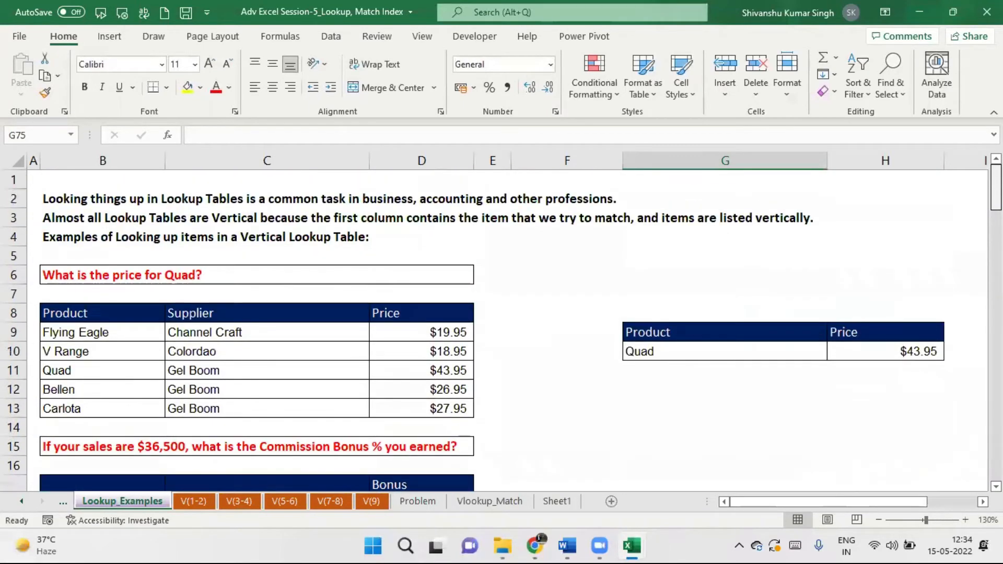
pyautogui.scroll(-2, 501, 324)
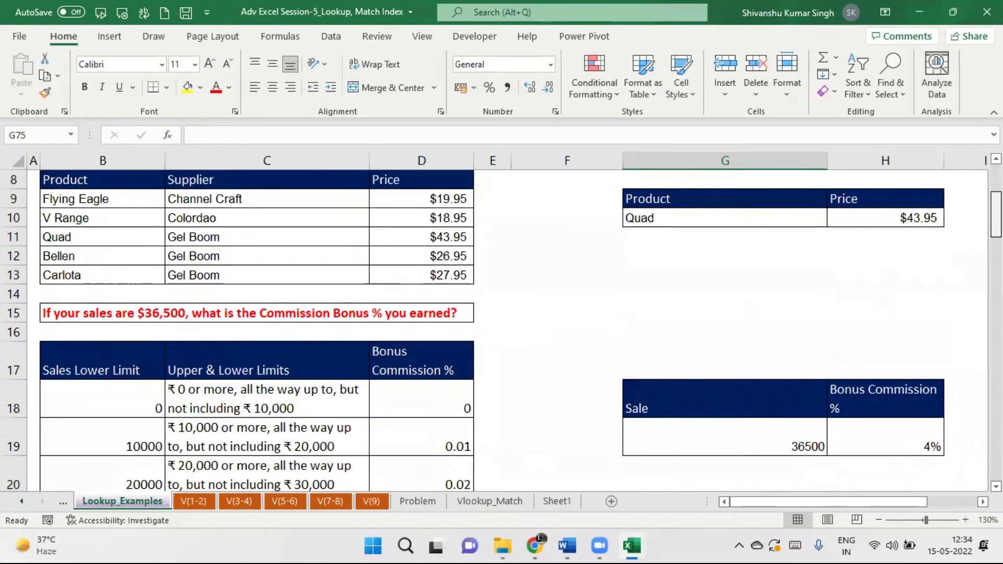
pyautogui.scroll(-5, 501, 329)
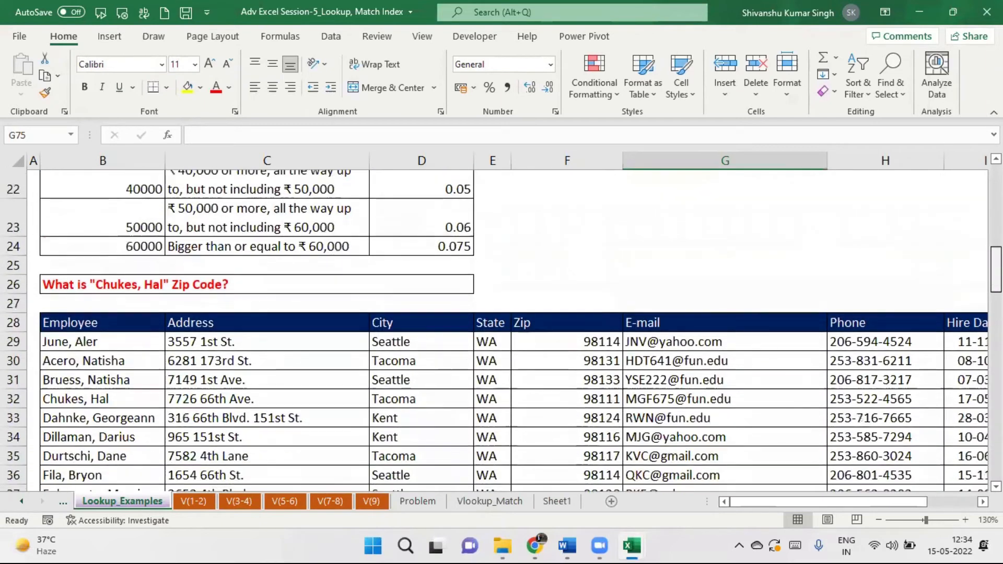
pyautogui.scroll(-2, 501, 329)
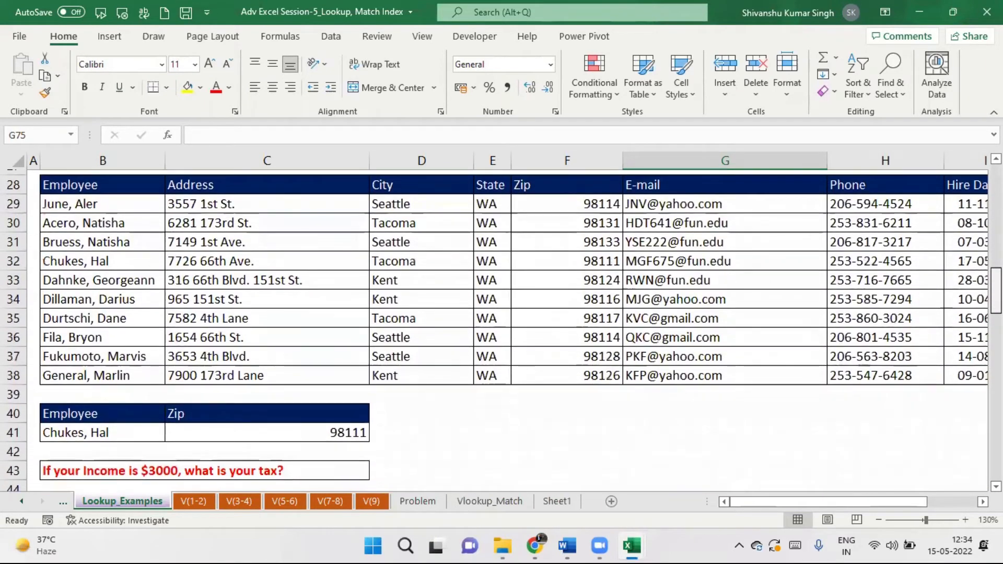
pyautogui.scroll(2, 502, 329)
pyautogui.scroll(-1, 501, 329)
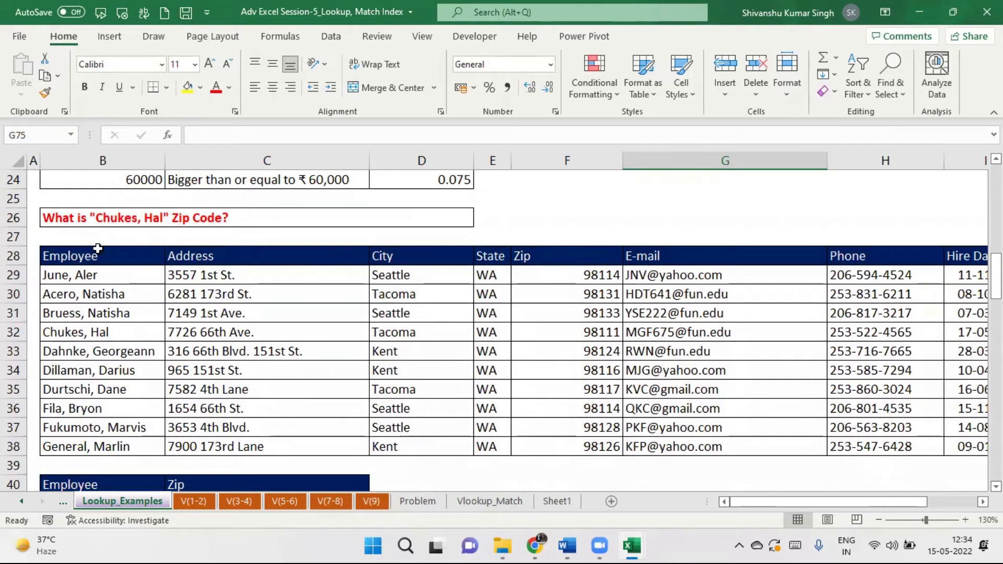
pyautogui.click(74, 256)
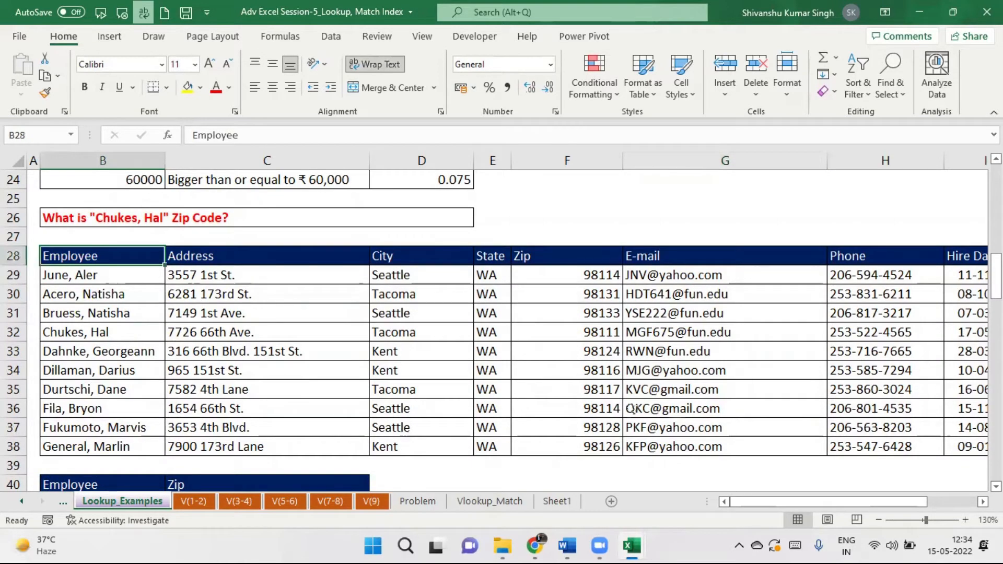
pyautogui.scroll(1, 925, 373)
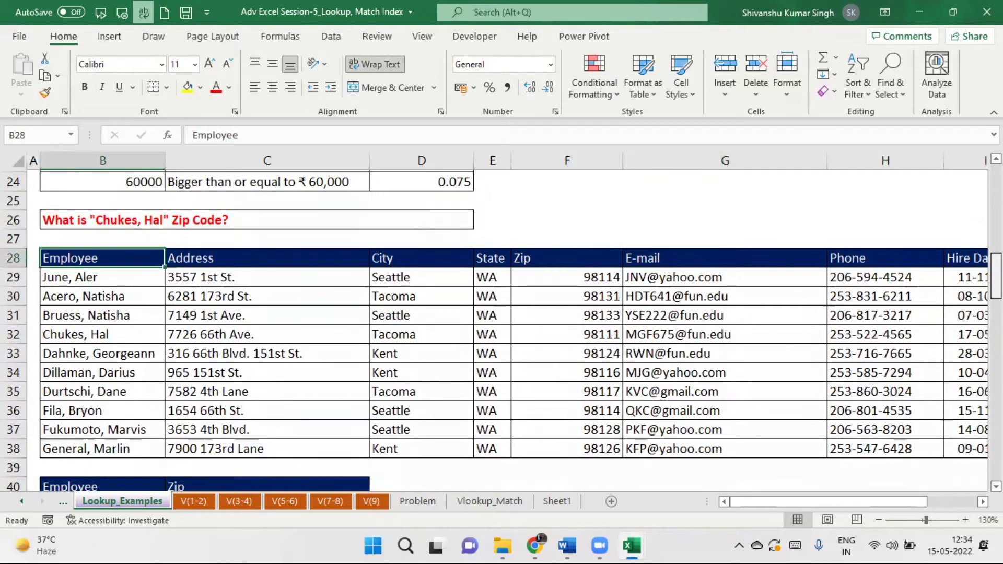
pyautogui.scroll(-1, 512, 329)
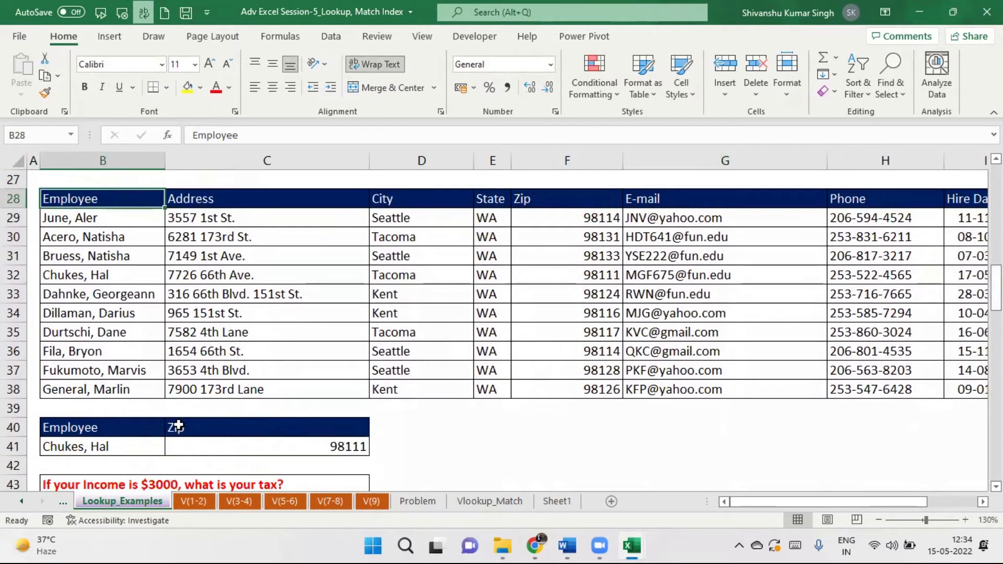
# Clear the old answer in B41:C41 and apply wrap text to the Zip header F28.
pyautogui.click(108, 445)
pyautogui.moveTo(108, 445); pyautogui.dragTo(248, 443)
pyautogui.press('Delete')
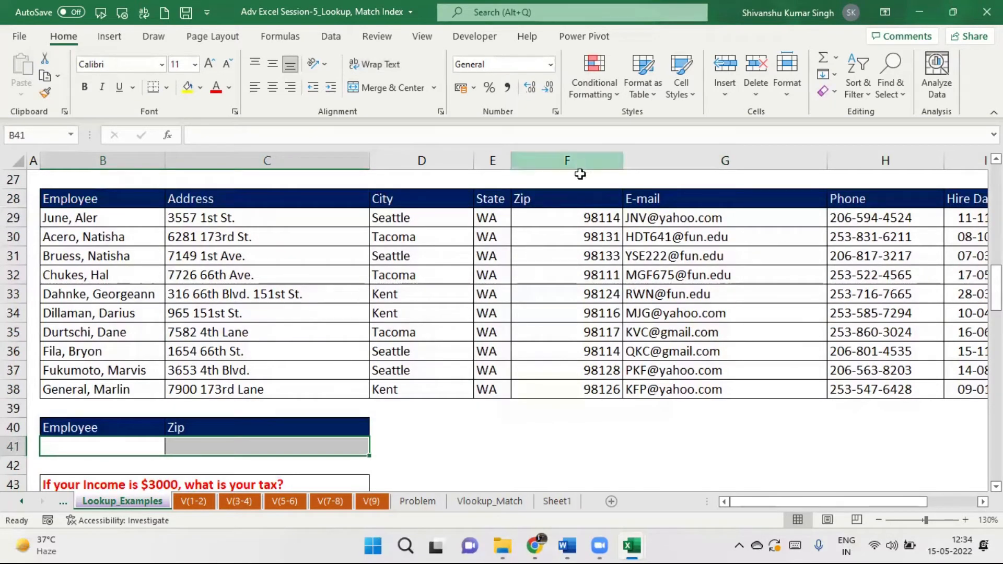
pyautogui.click(567, 200)
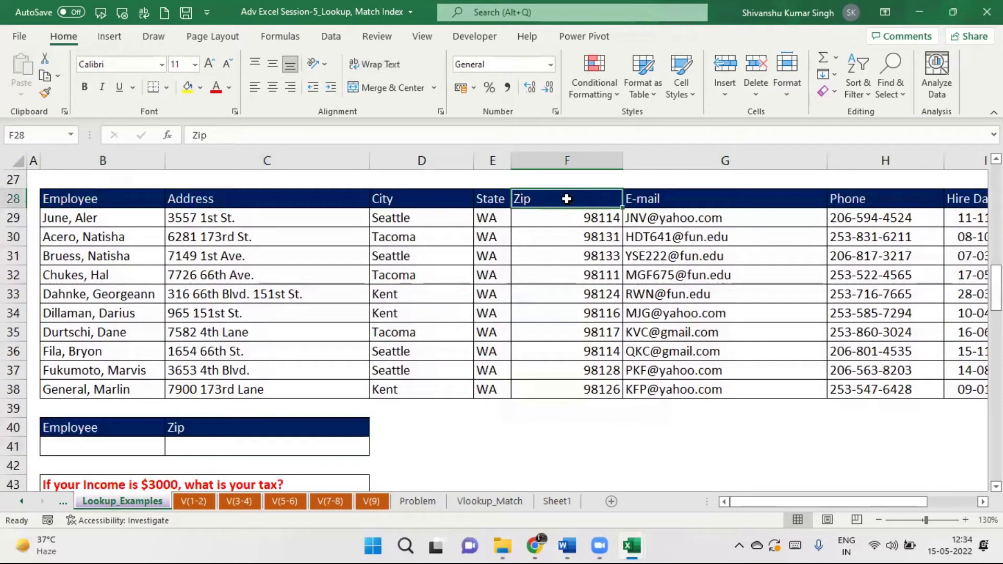
pyautogui.hotkey('alt', 'h')
pyautogui.press('w')
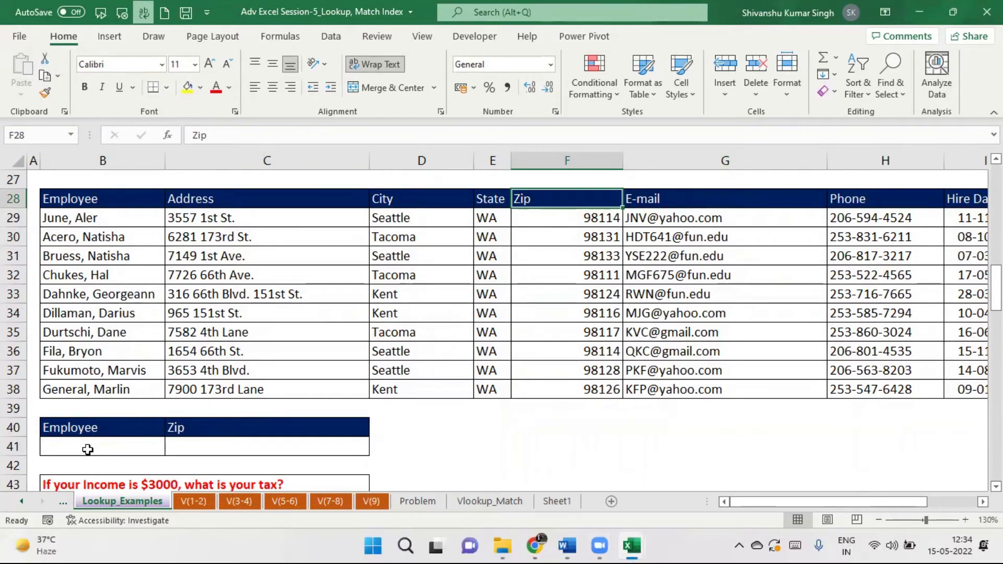
pyautogui.click(211, 445)
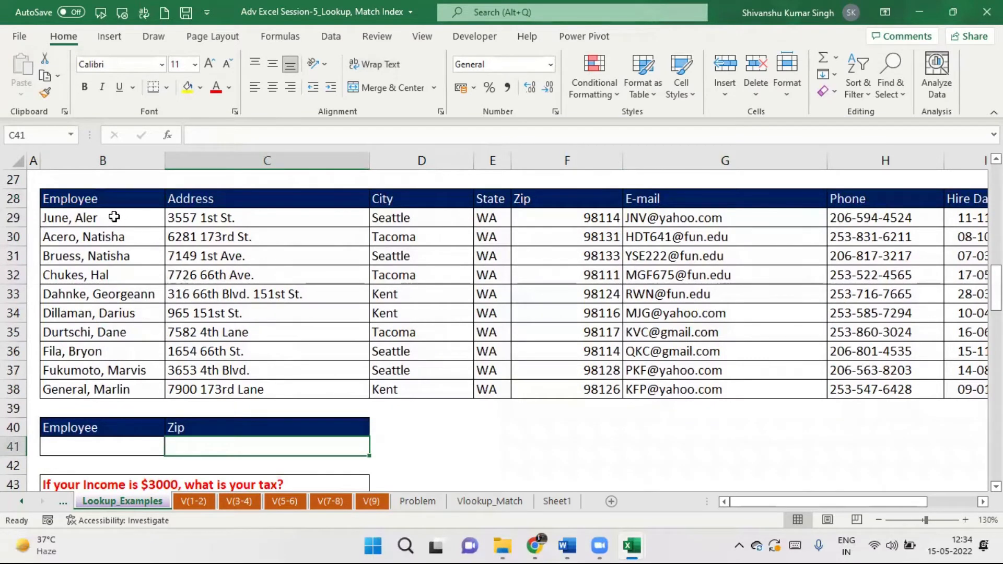
# Copy the first employee's name from B29 into B41, then select C41 for the zip lookup.
pyautogui.click(98, 216)
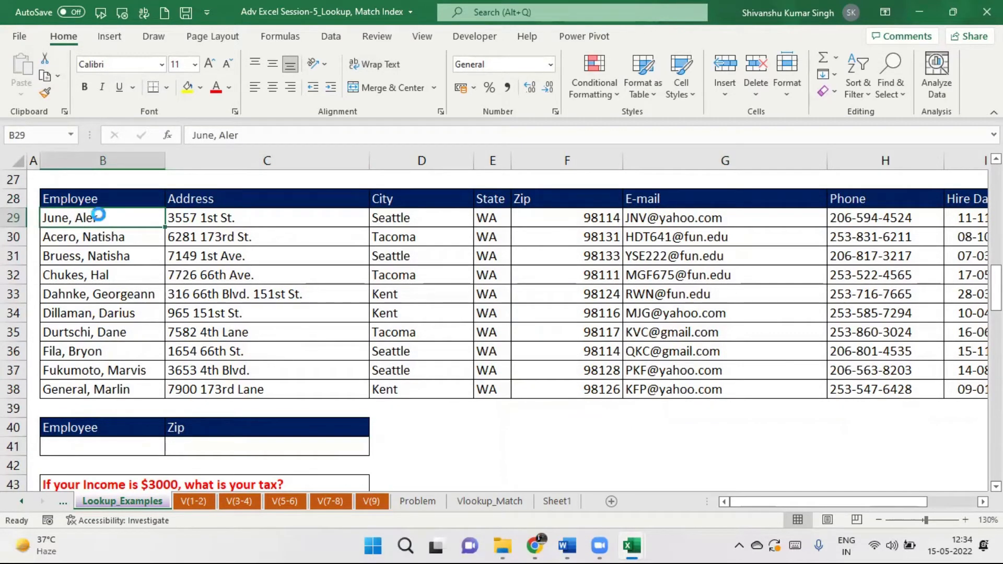
pyautogui.hotkey('ctrl', 'c')
pyautogui.click(119, 447)
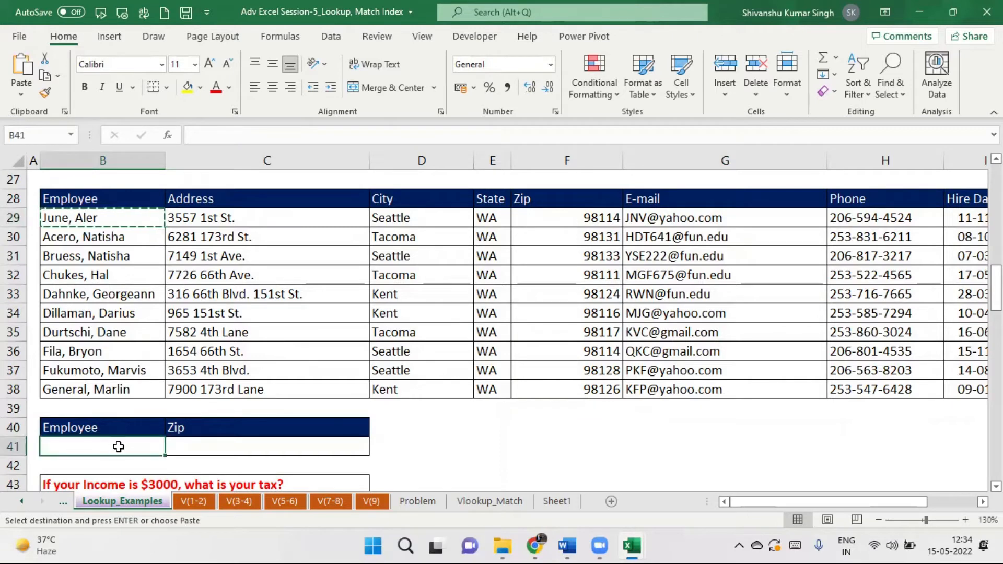
pyautogui.hotkey('ctrl', 'v')
pyautogui.click(262, 453)
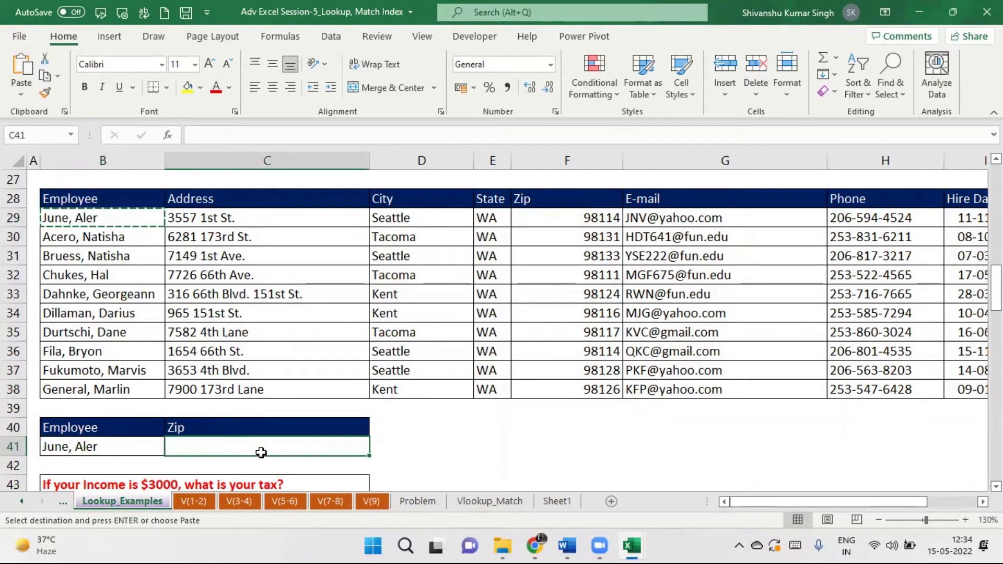
pyautogui.moveTo(119, 449); pyautogui.dragTo(247, 449)
pyautogui.click(248, 448)
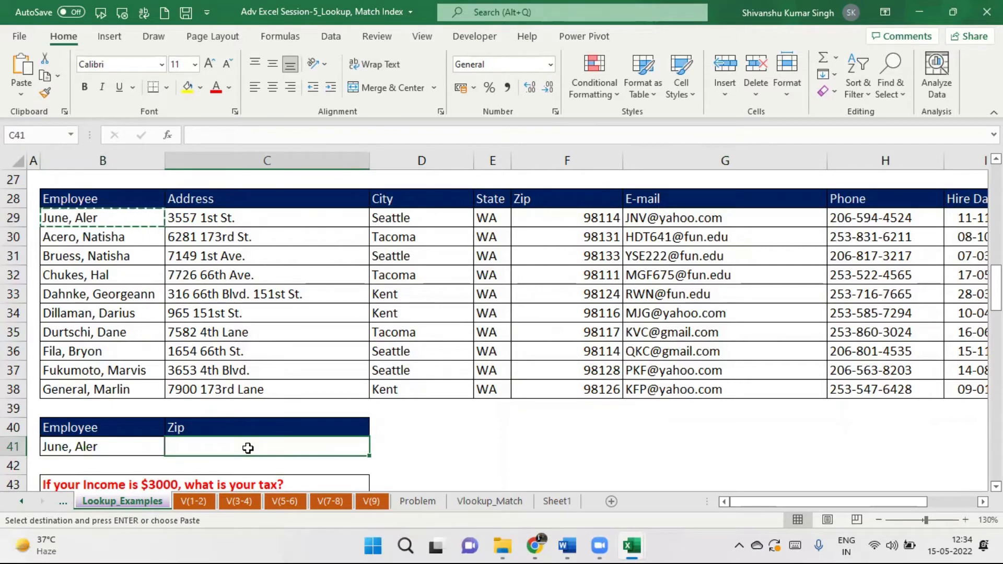
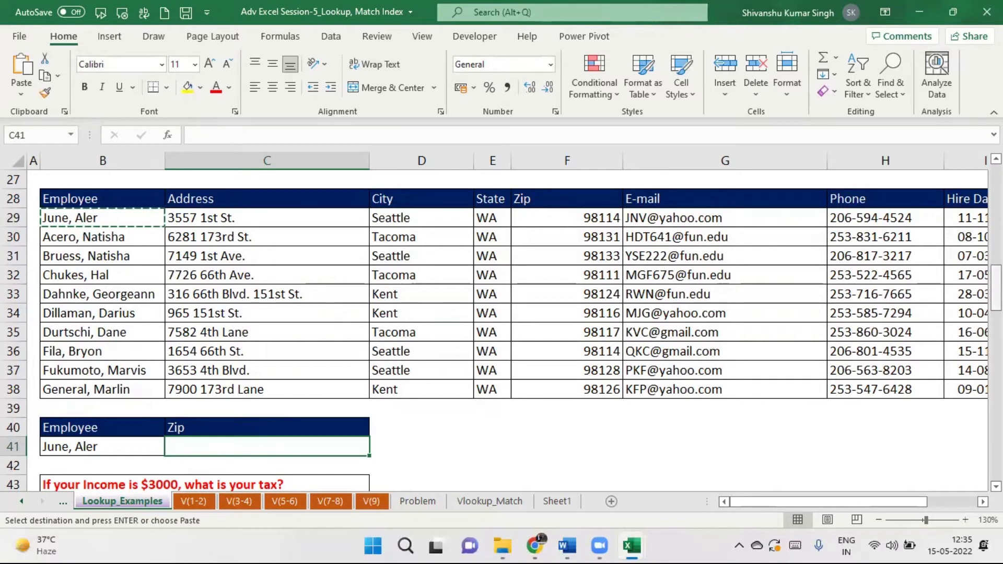
# Review the employee name in B29 and address in C29, then scroll down to the tax example.
pyautogui.scroll(-2, 501, 329)
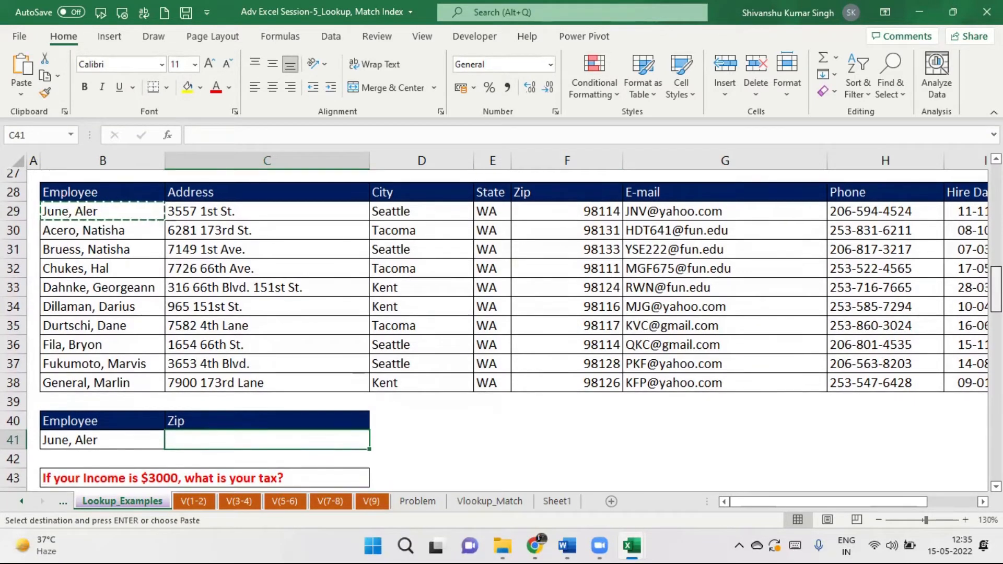
pyautogui.scroll(1, 501, 329)
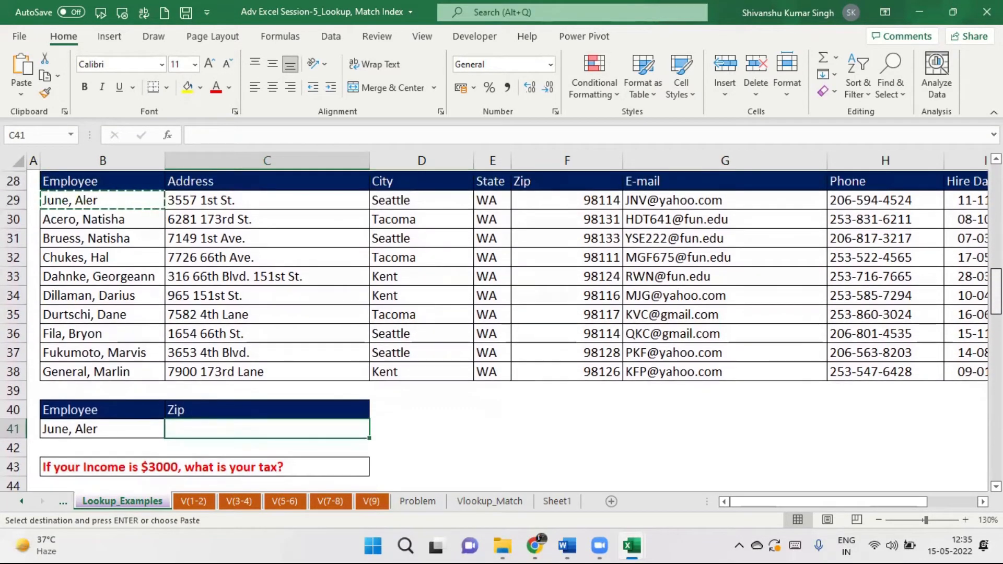
pyautogui.scroll(1, 502, 329)
pyautogui.scroll(-1, 502, 329)
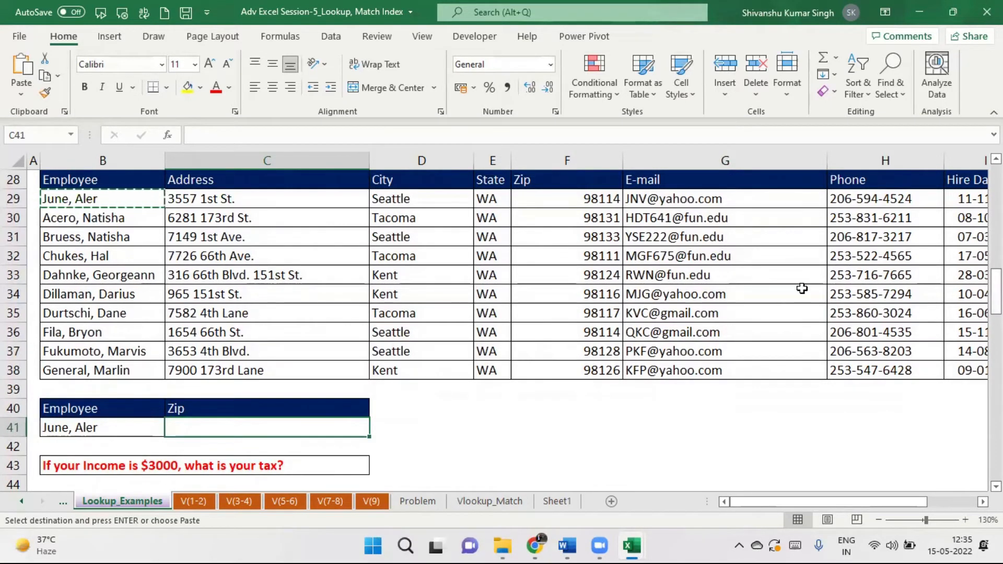
pyautogui.click(127, 196)
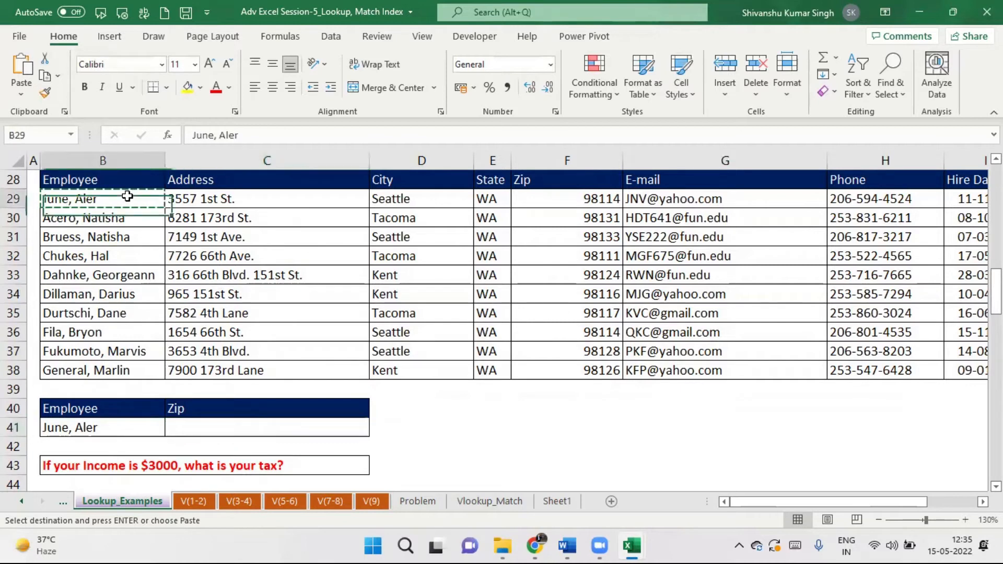
pyautogui.click(181, 198)
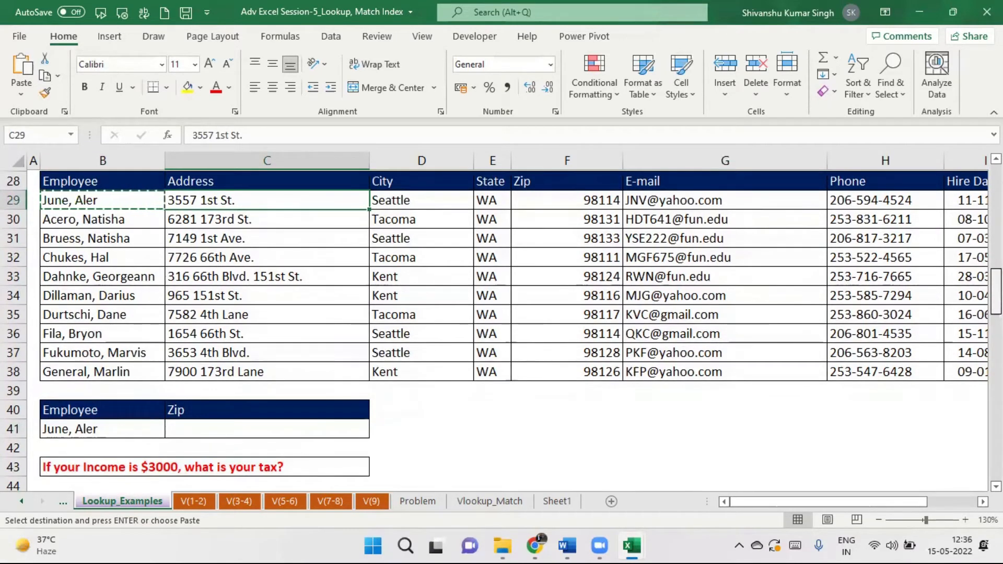
pyautogui.scroll(-1, 514, 324)
pyautogui.scroll(-3, 514, 329)
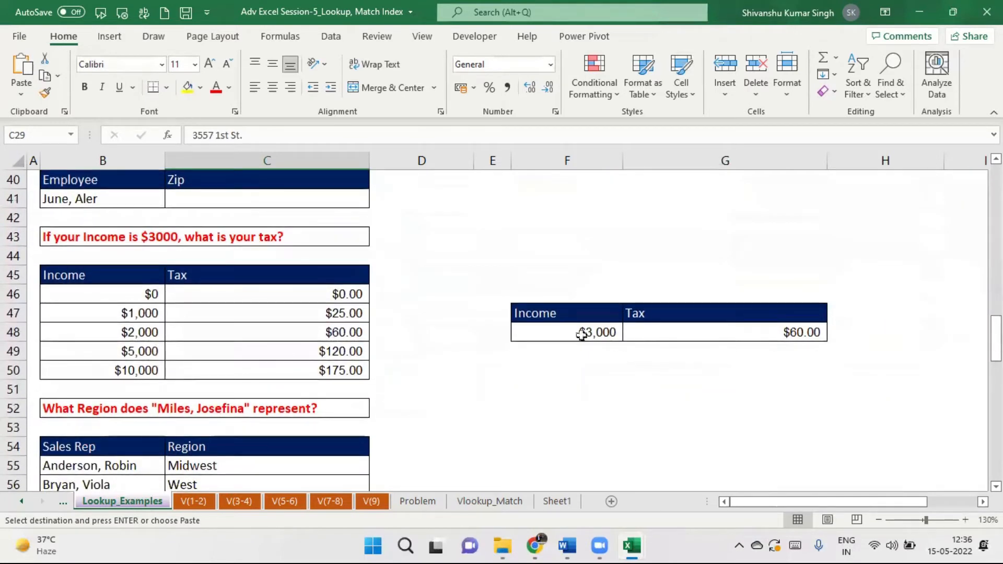
# Inspect the $3,000 income, the G48 tax formula, and the $25.00 and $60.00 tax brackets.
pyautogui.click(553, 329)
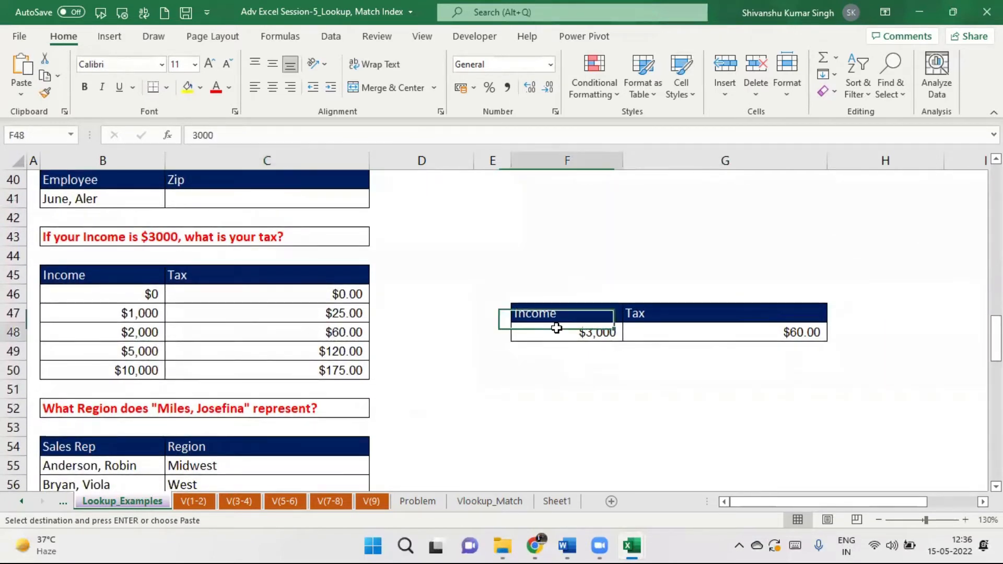
pyautogui.click(736, 333)
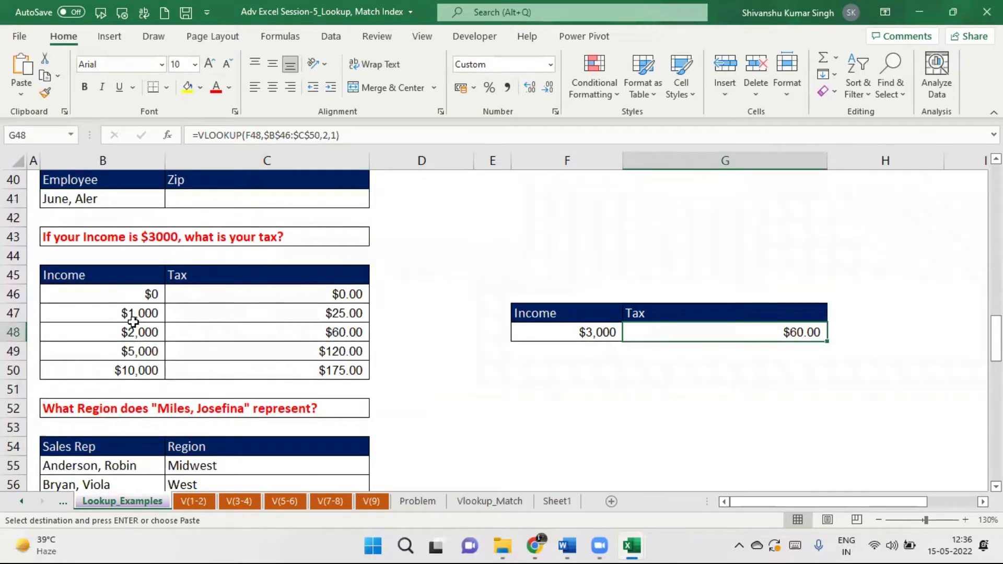
pyautogui.click(299, 315)
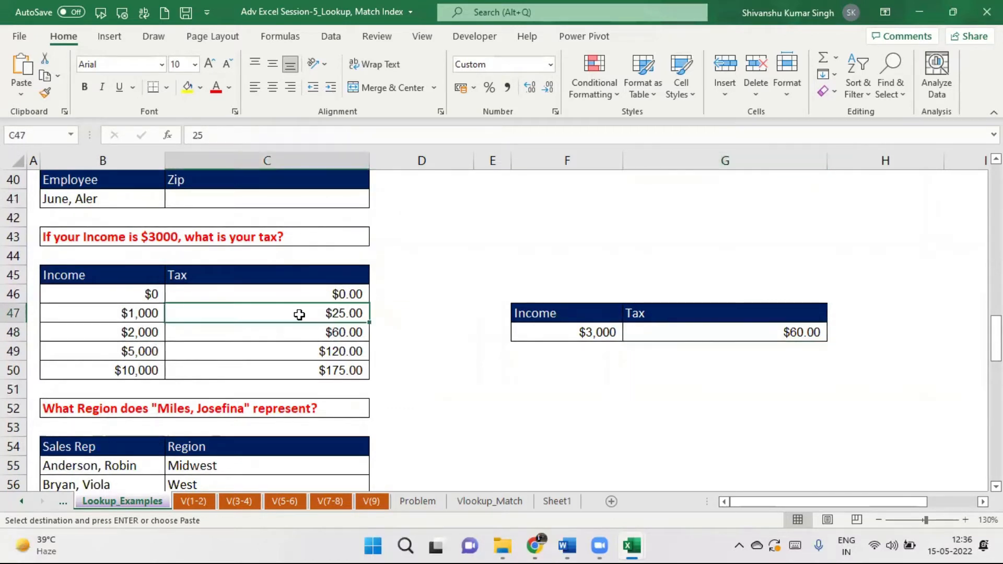
pyautogui.click(315, 330)
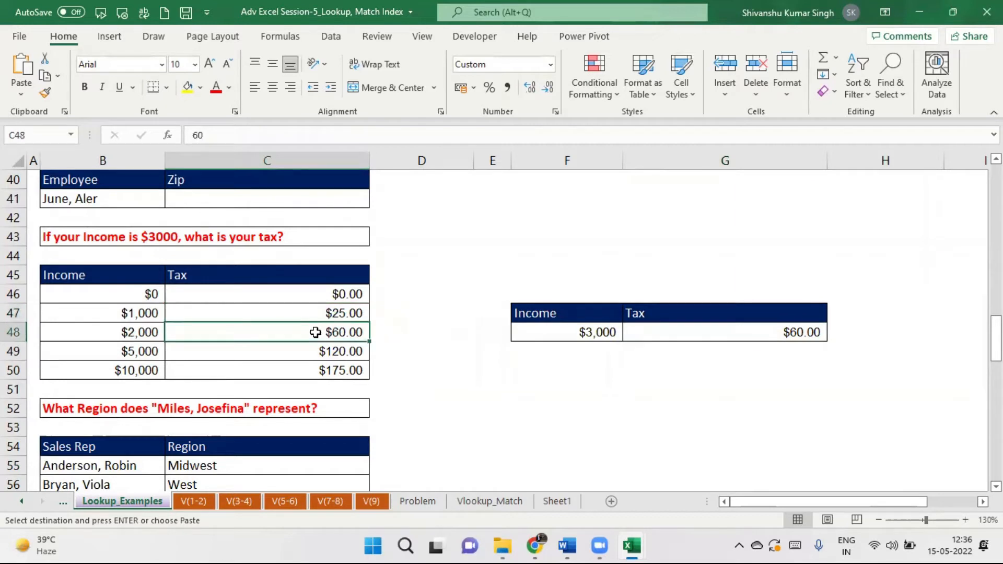
pyautogui.click(578, 330)
pyautogui.press('Escape')
# Delete the income and tax values from F48:G48.
pyautogui.rightClick(699, 331)
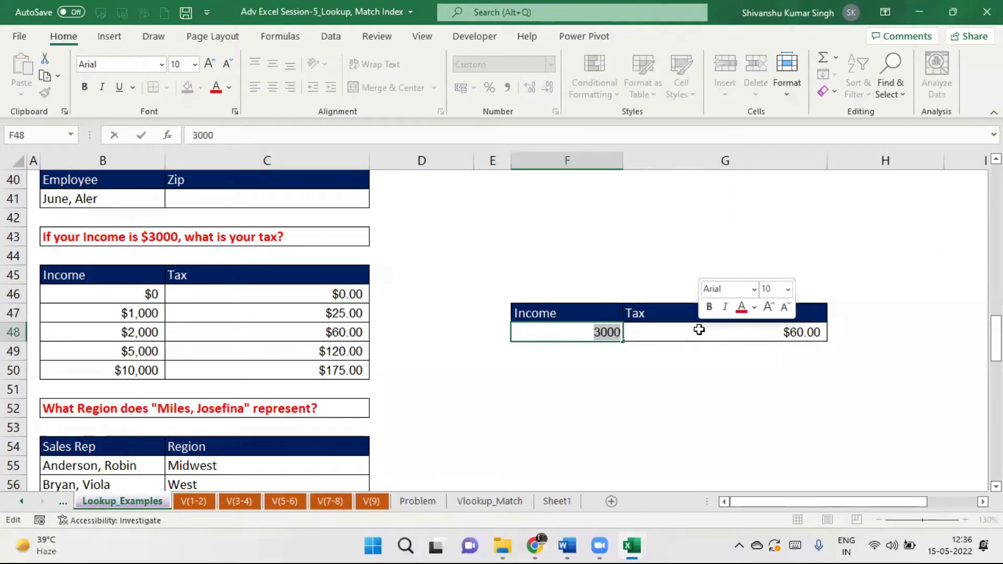
pyautogui.click(629, 403)
pyautogui.moveTo(592, 335); pyautogui.dragTo(701, 338)
pyautogui.hotkey('ctrl', 'c')
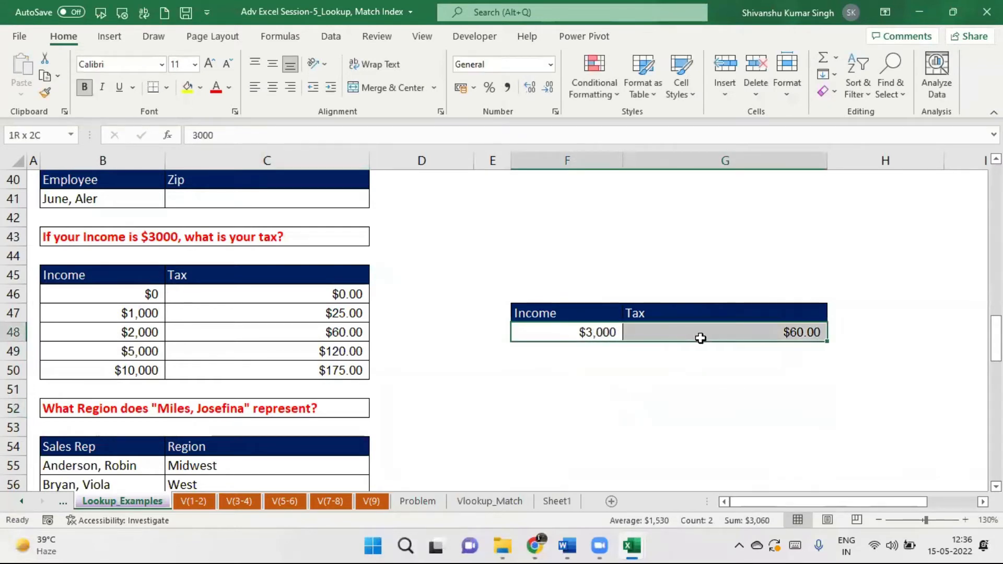
pyautogui.press('Delete')
pyautogui.click(656, 355)
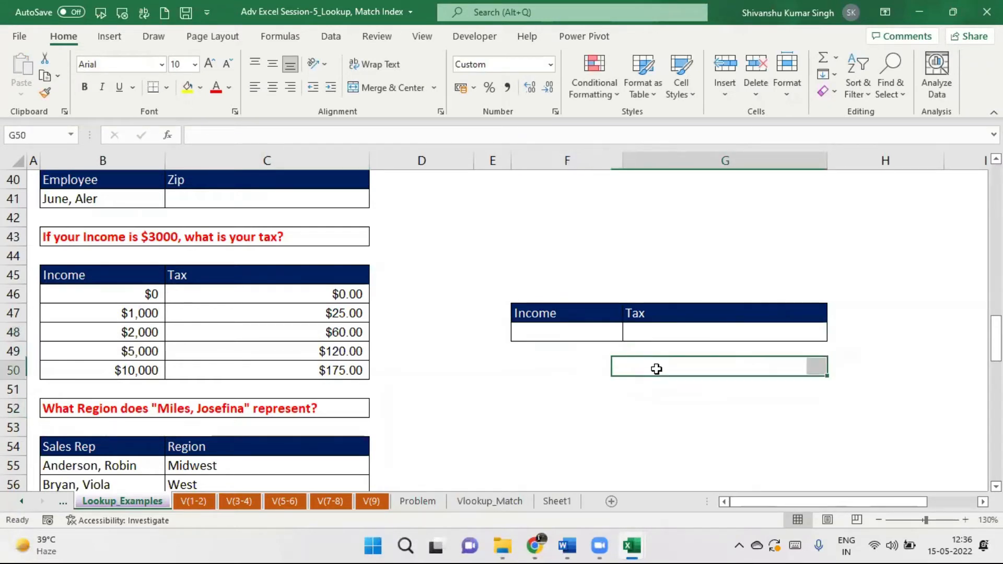
pyautogui.click(701, 328)
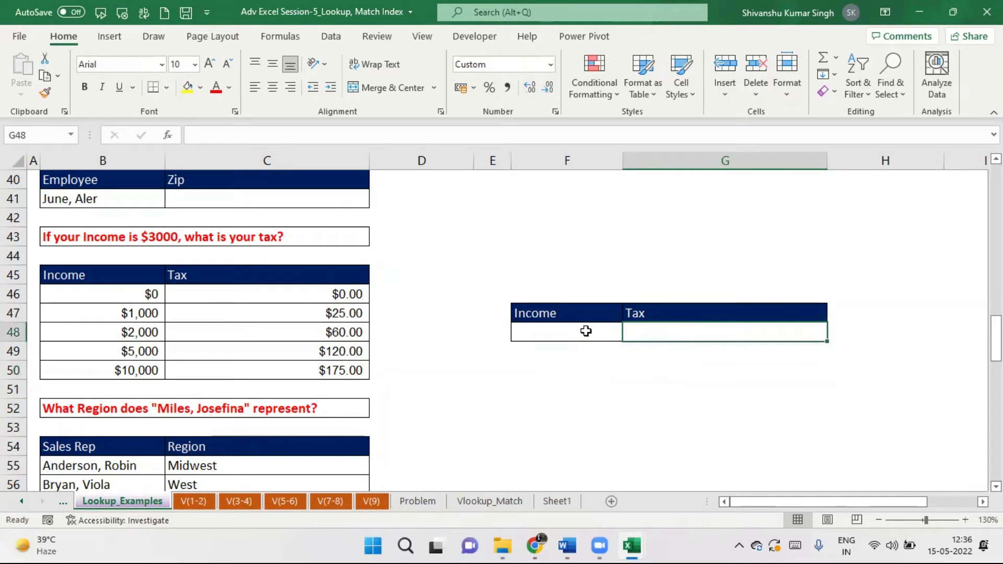
# Restore the deleted income and tax, then enter a $6,000 income in F48.
pyautogui.click(584, 332)
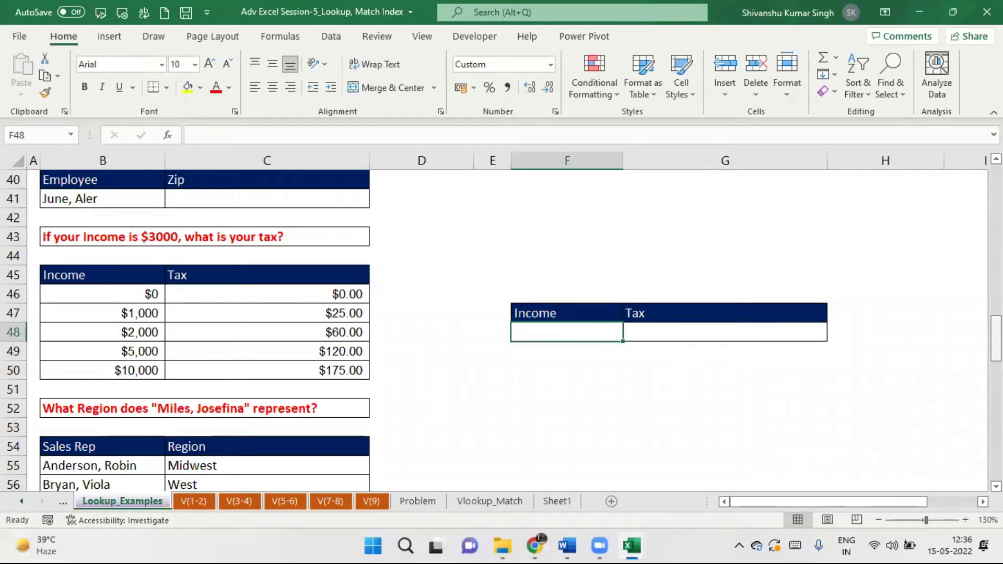
pyautogui.scroll(-1, 501, 332)
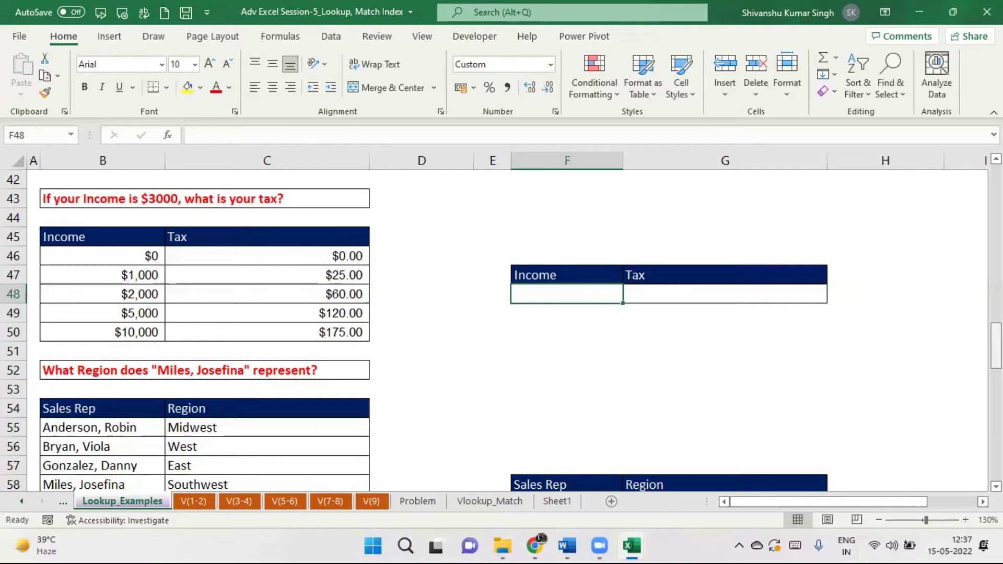
pyautogui.hotkey('ctrl', 'v')
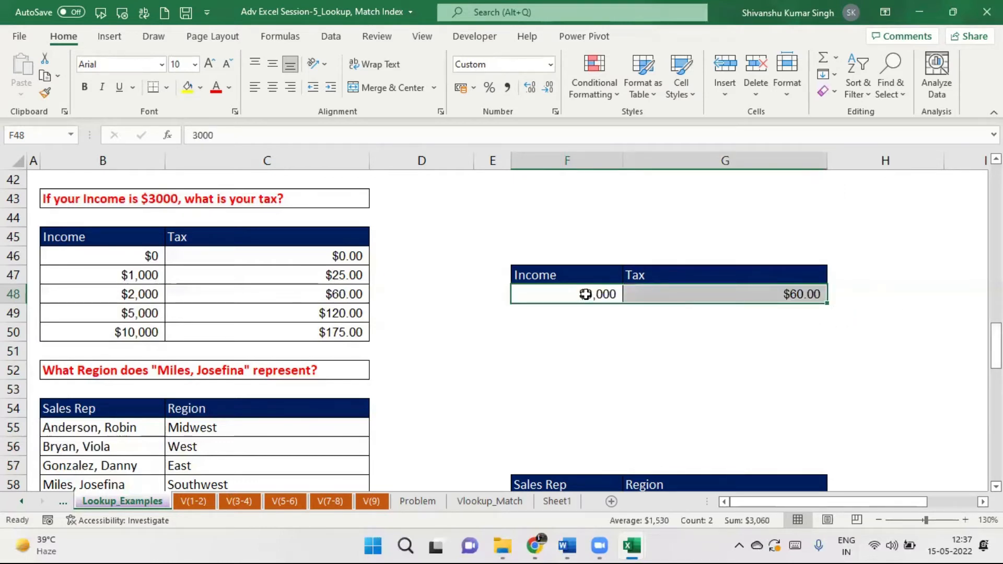
pyautogui.click(586, 294)
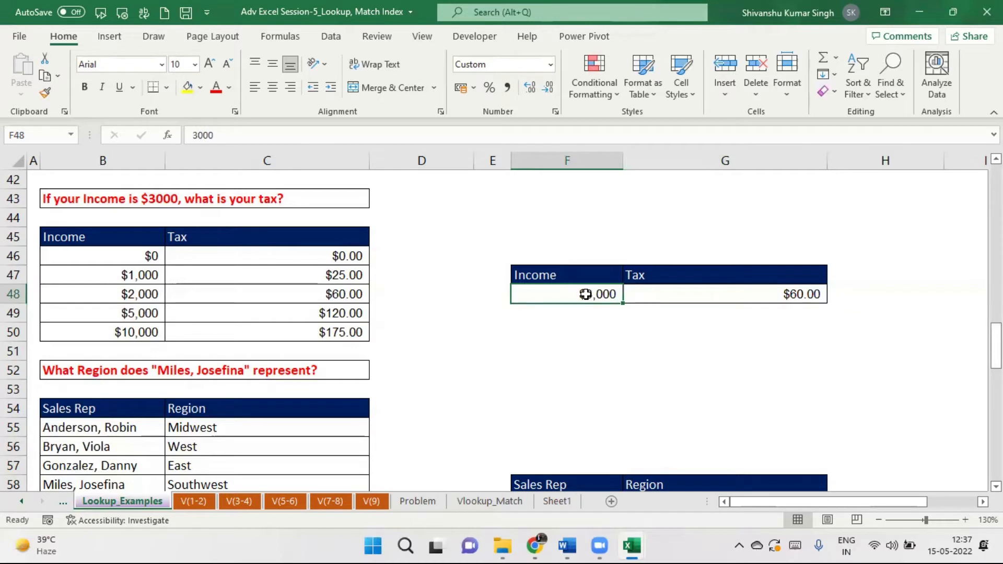
pyautogui.doubleClick(585, 294)
pyautogui.write('6,00')
pyautogui.write('0')
pyautogui.press('Return')
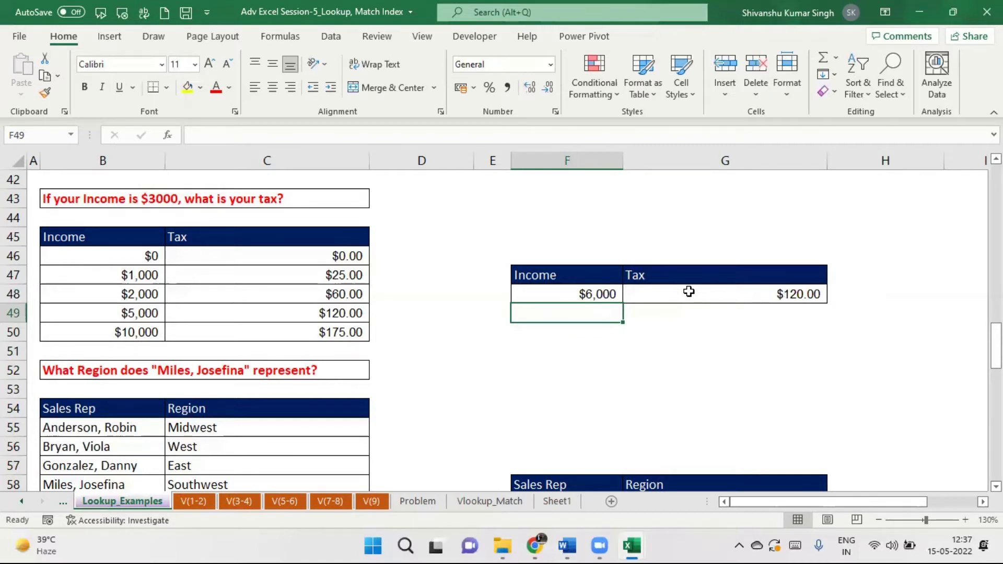
# Change the income to $11,000 and select the $0 to $10,000 income brackets.
pyautogui.click(588, 292)
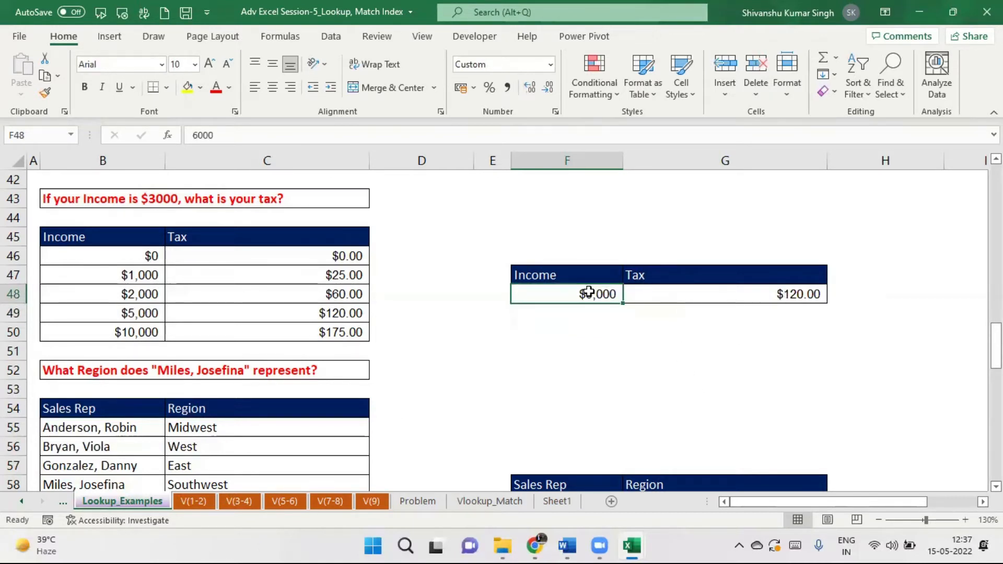
pyautogui.write('11000')
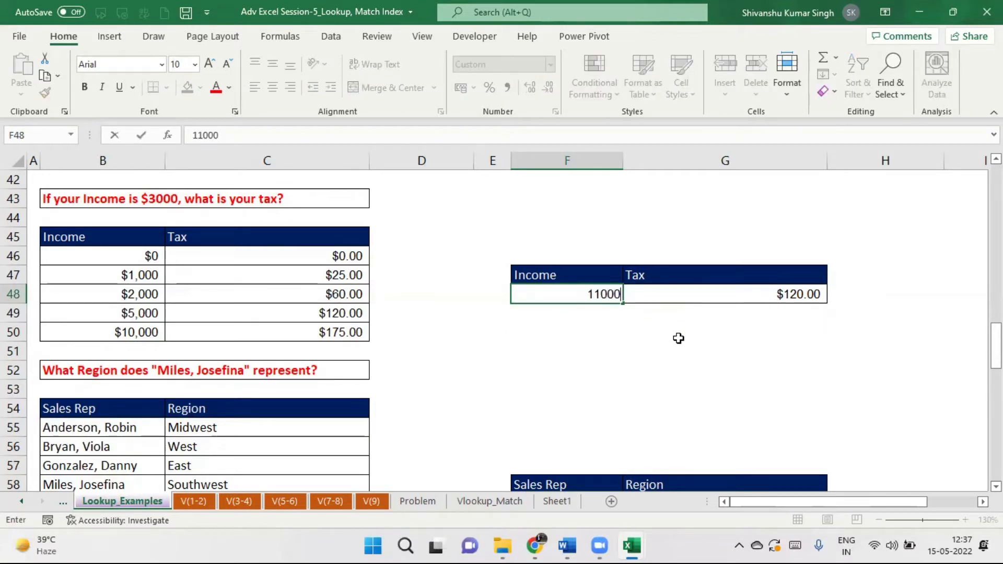
pyautogui.press('Return')
pyautogui.moveTo(609, 296); pyautogui.dragTo(673, 297)
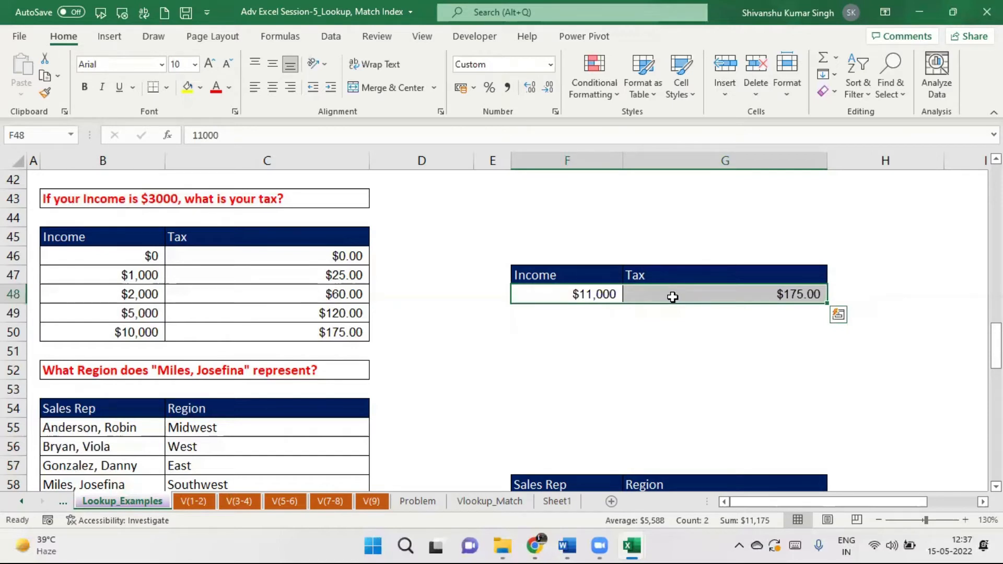
pyautogui.moveTo(111, 256); pyautogui.dragTo(124, 331)
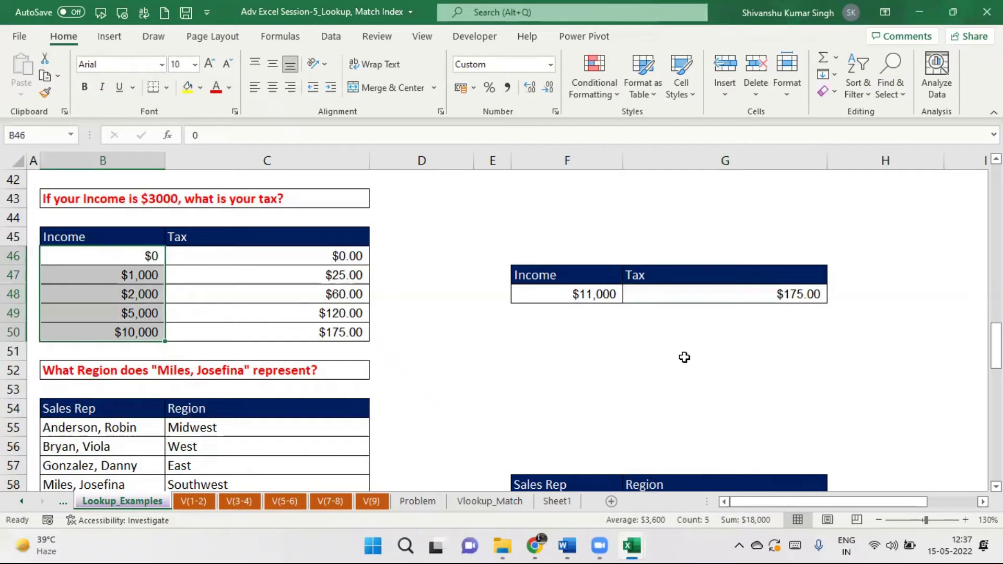
pyautogui.moveTo(997, 346); pyautogui.dragTo(996, 377)
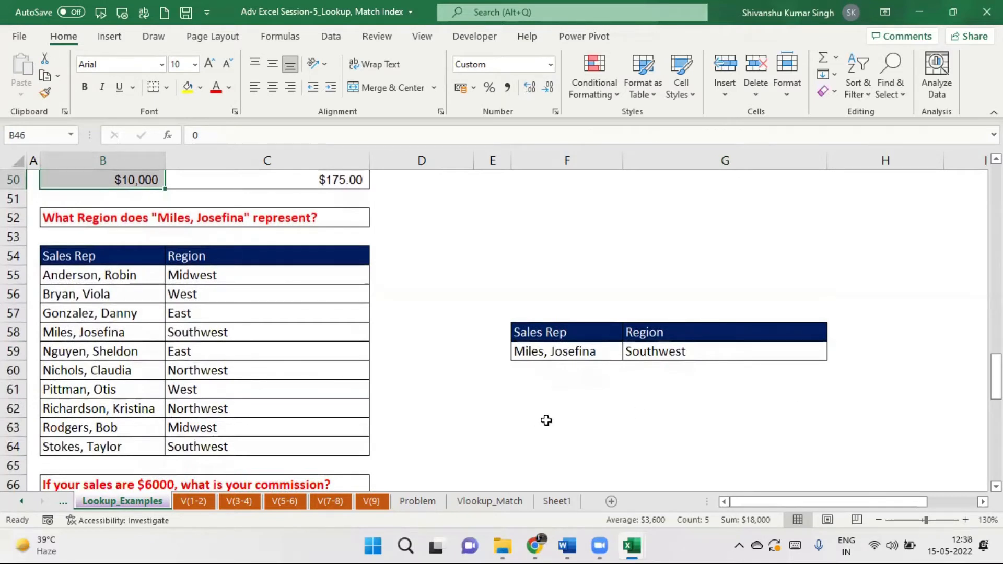
pyautogui.scroll(-3, 501, 329)
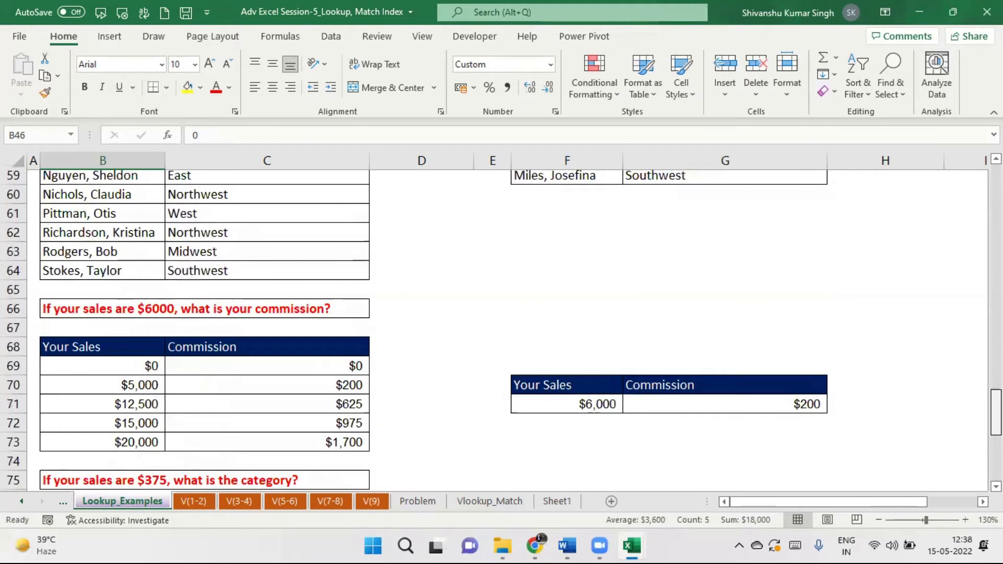
pyautogui.scroll(-3, 502, 329)
pyautogui.scroll(-2, 502, 329)
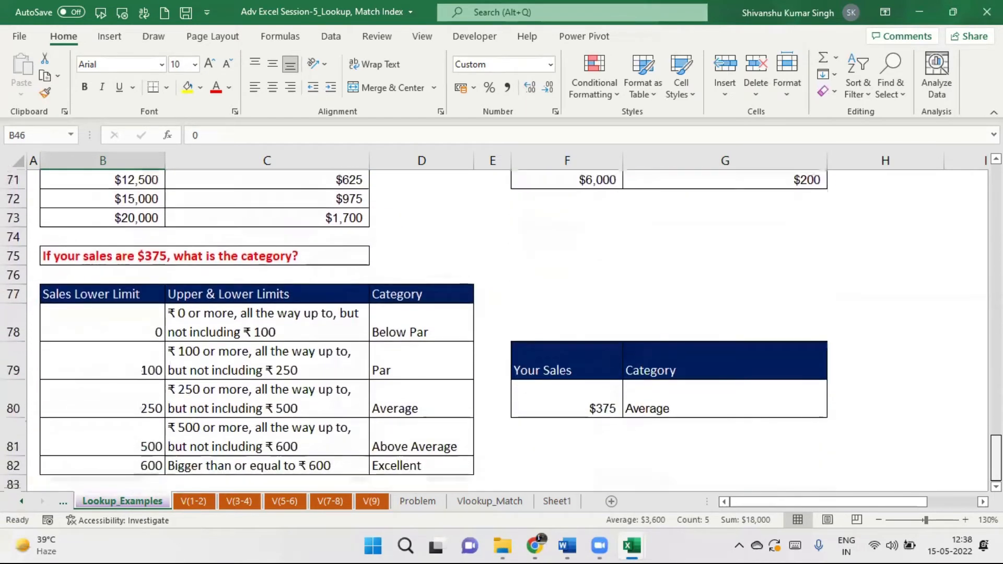
pyautogui.scroll(4, 501, 330)
pyautogui.scroll(1, 502, 329)
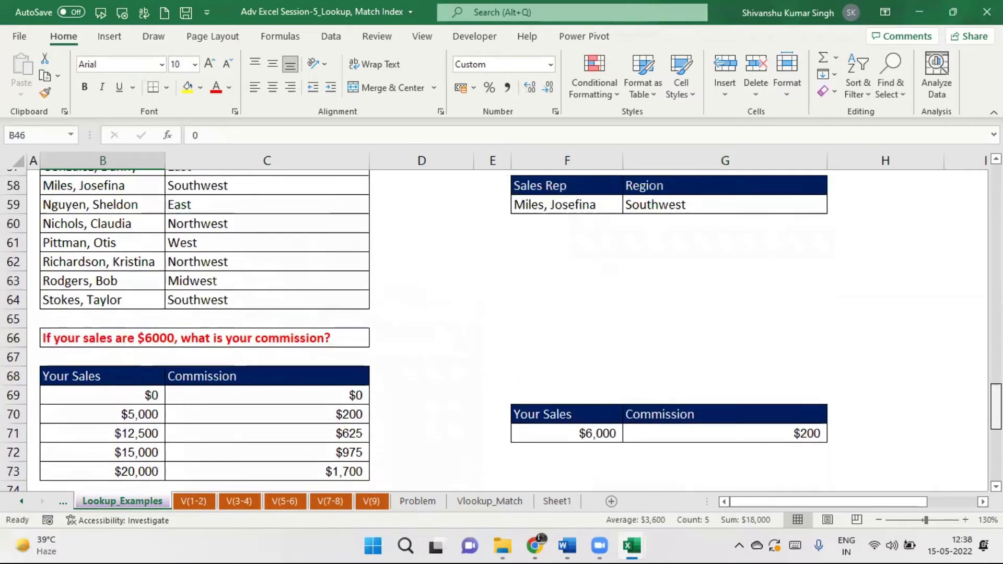
pyautogui.scroll(-2, 502, 329)
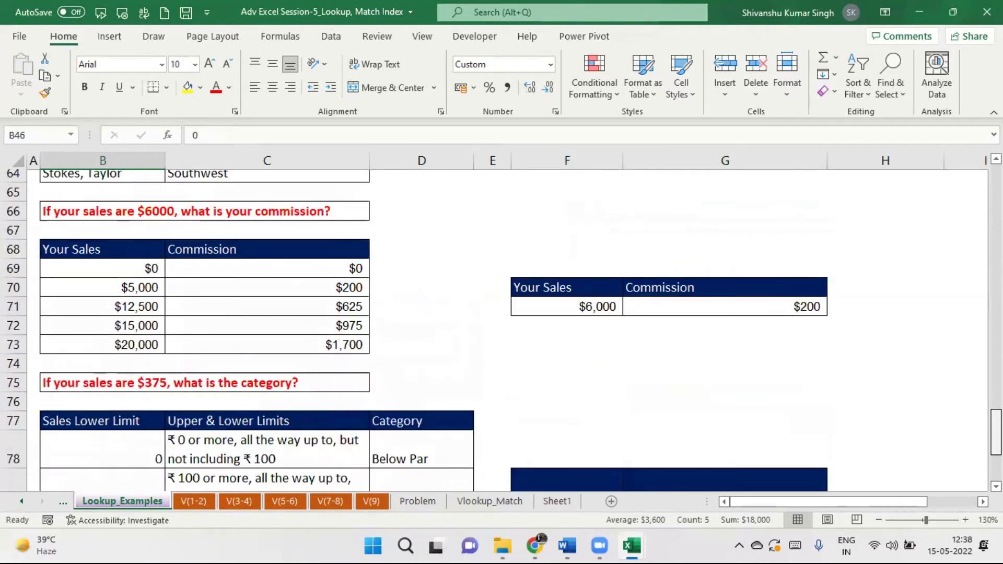
pyautogui.scroll(12, 501, 329)
pyautogui.scroll(-14, 501, 329)
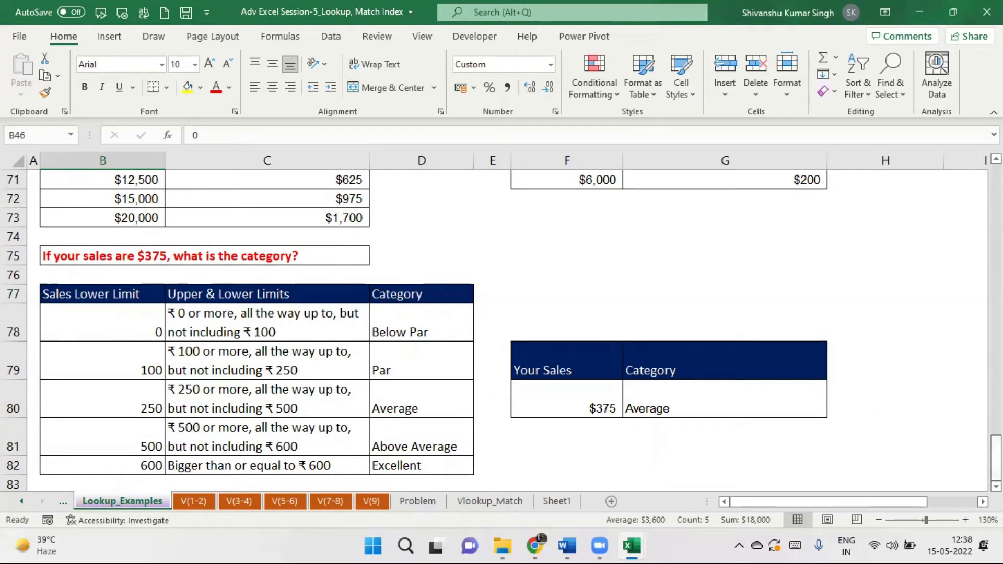
pyautogui.scroll(5, 501, 329)
pyautogui.scroll(12, 501, 330)
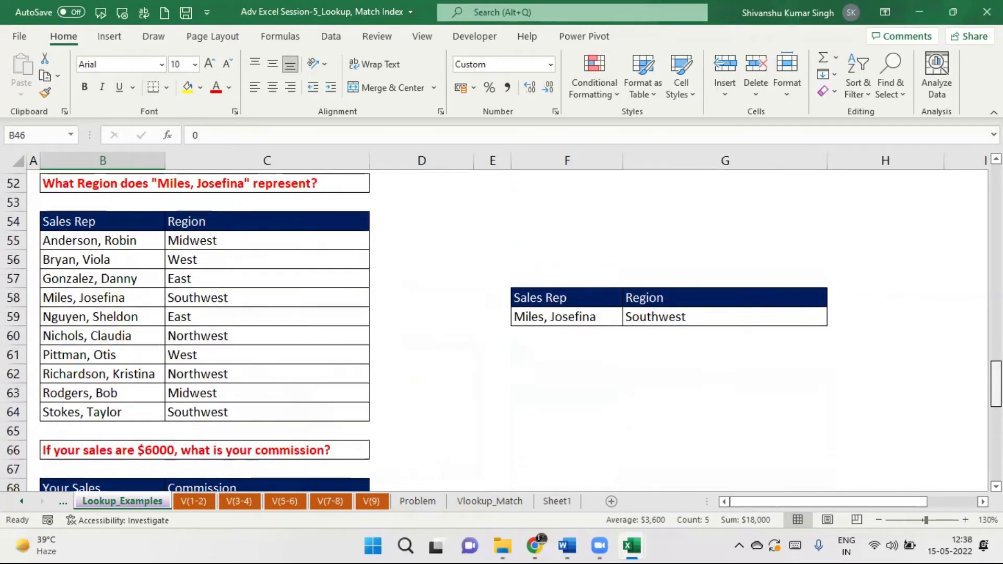
pyautogui.scroll(-4, 501, 329)
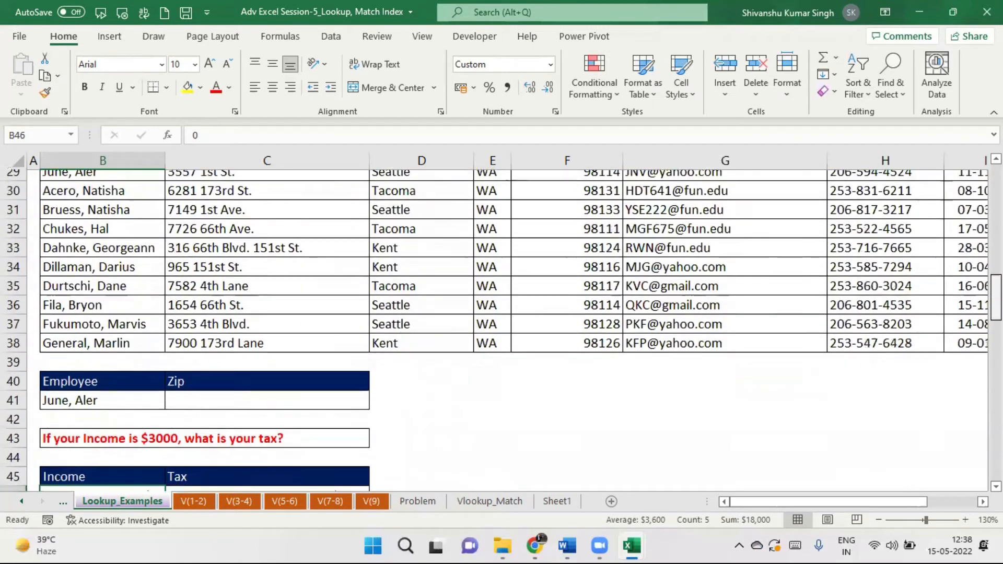
pyautogui.scroll(2, 502, 329)
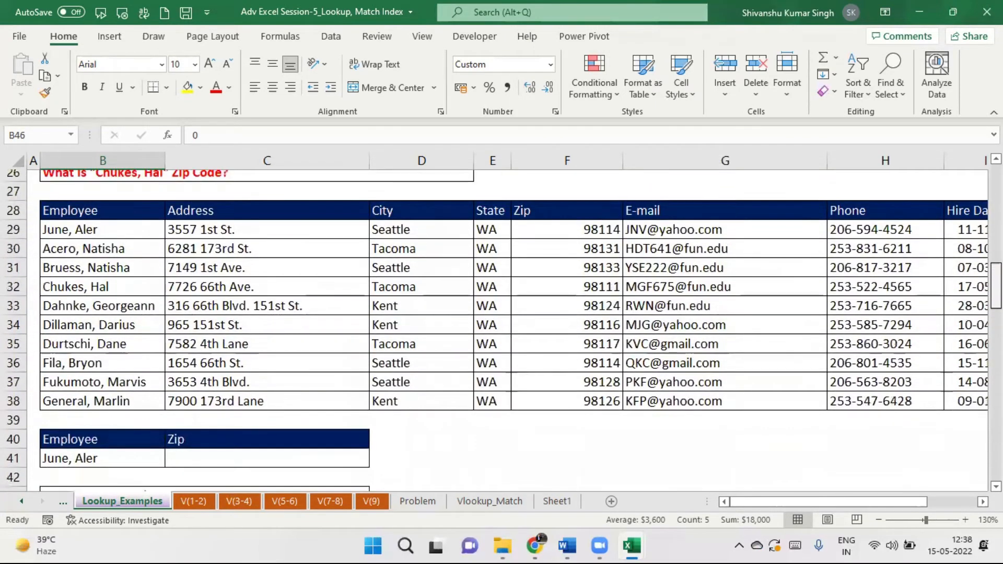
pyautogui.scroll(-1, 364, 389)
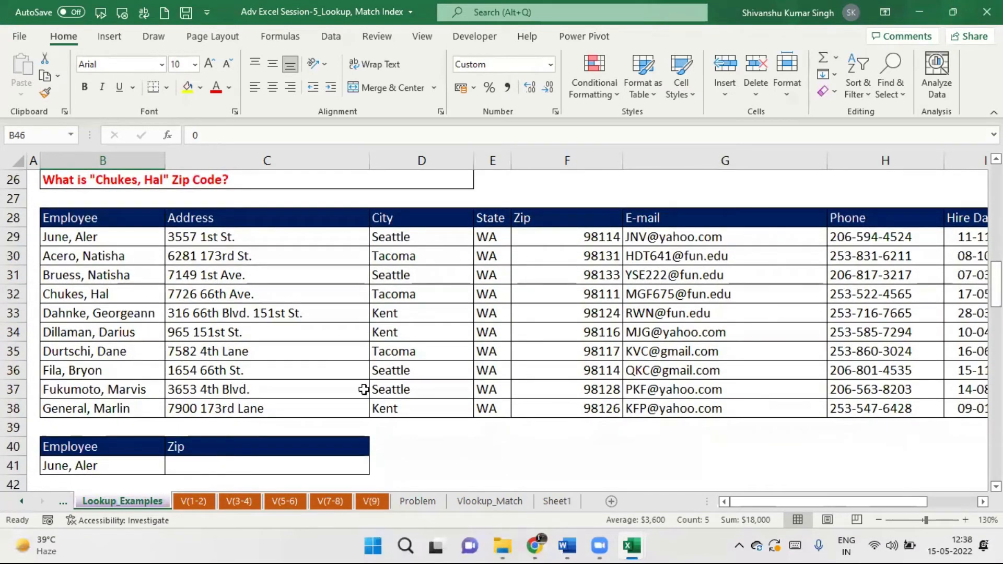
# Enter =VLOOKUP(B41,B28:J38,6,0) in C41 for the employee lookup.
pyautogui.click(213, 470)
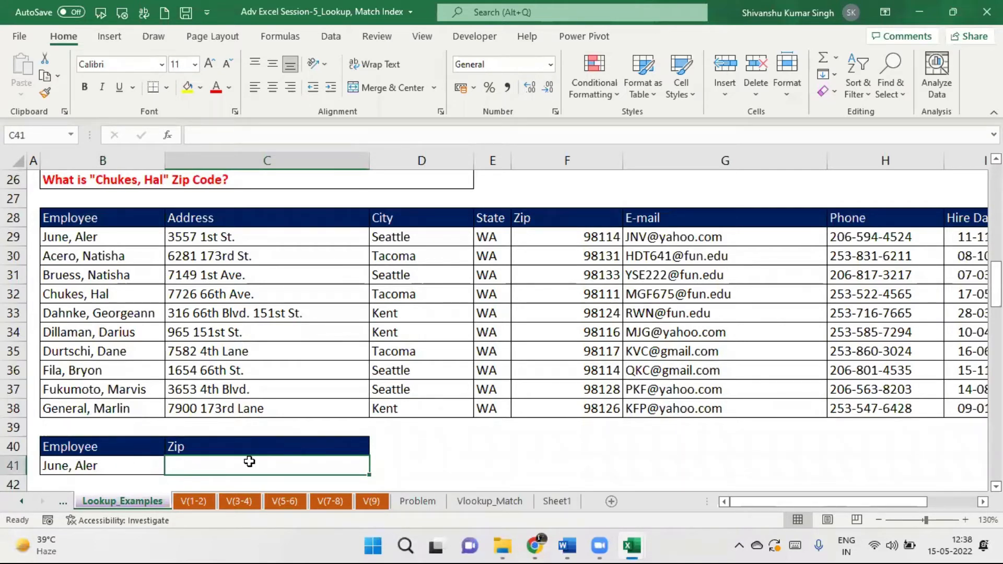
pyautogui.write('=v')
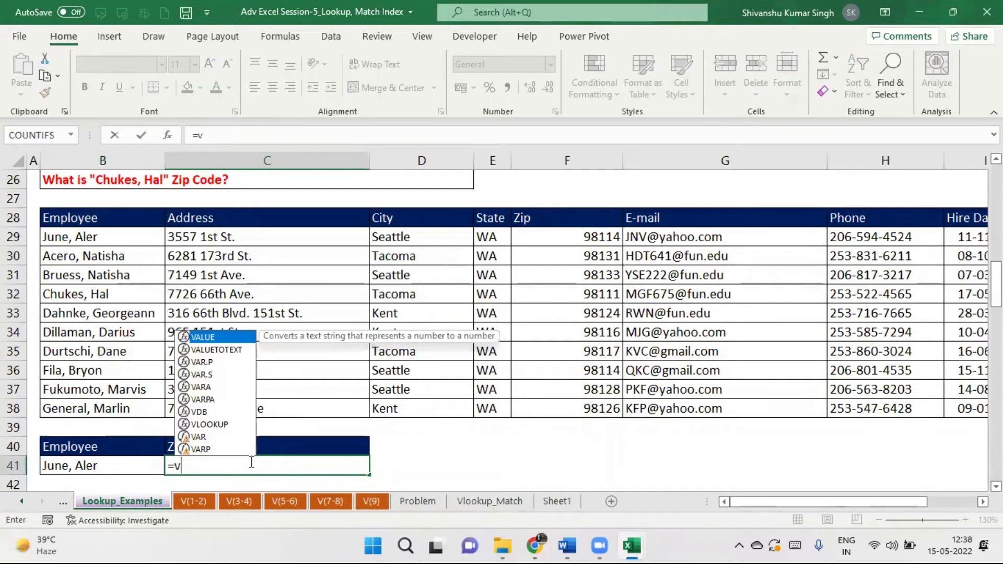
pyautogui.write('lookup')
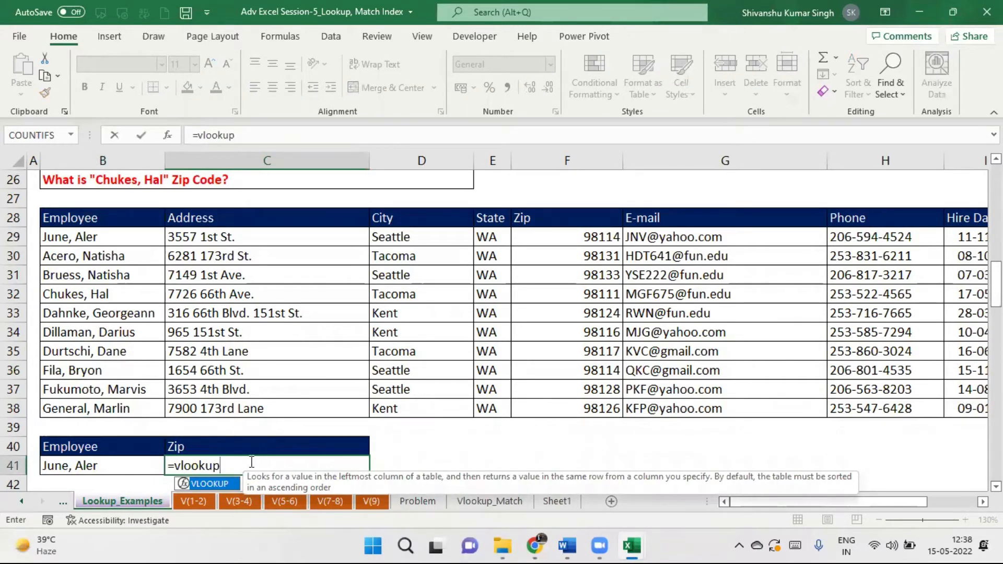
pyautogui.write('(')
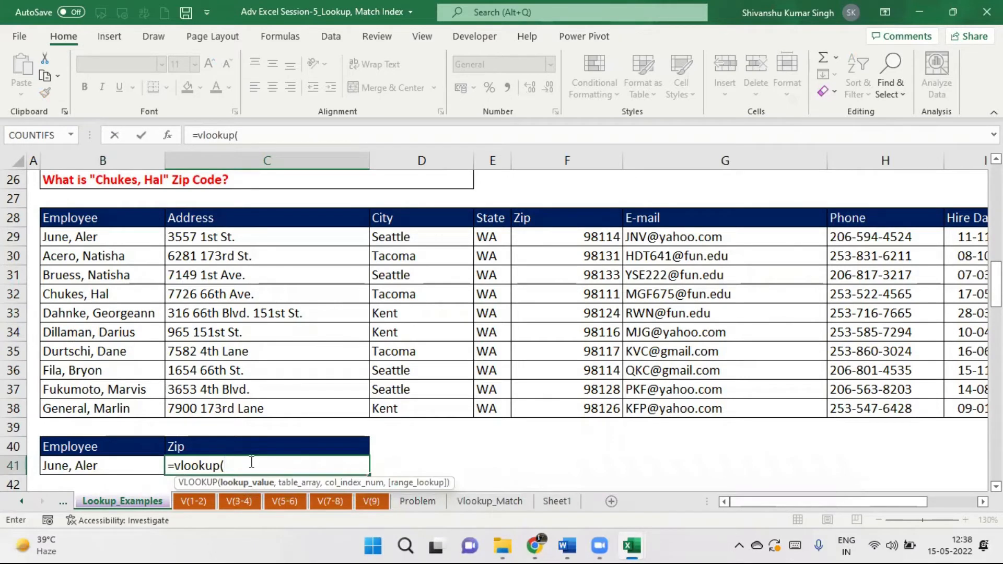
pyautogui.click(111, 465)
pyautogui.write(',')
pyautogui.click(93, 219)
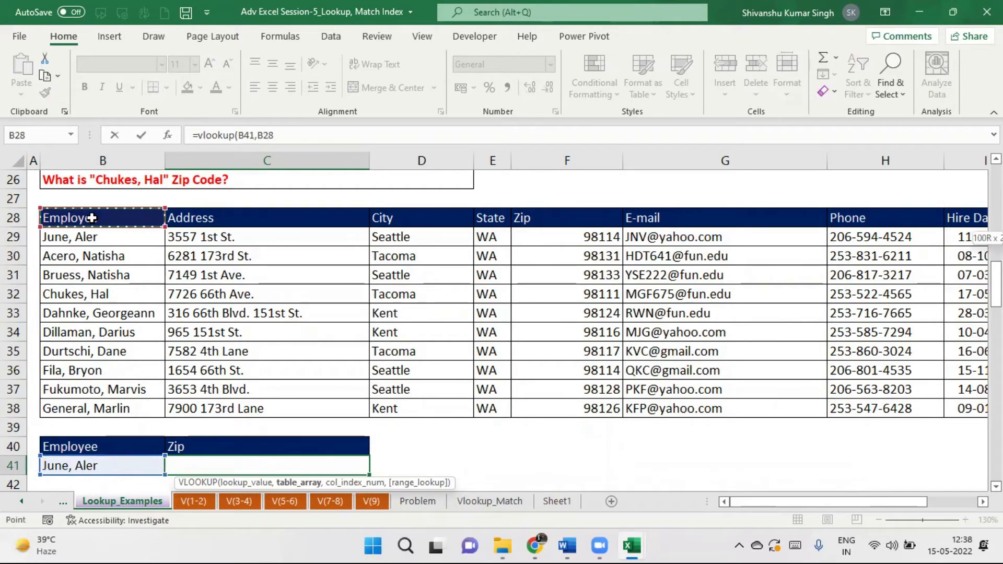
pyautogui.hotkey('ctrl', 'shift', 'Right')
pyautogui.hotkey('ctrl', 'shift', 'Down')
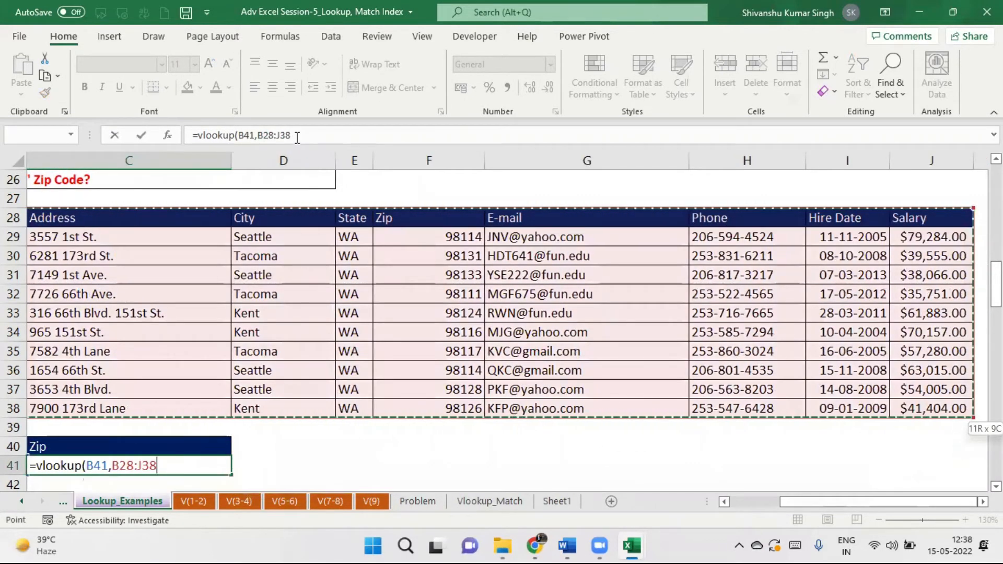
pyautogui.write(',')
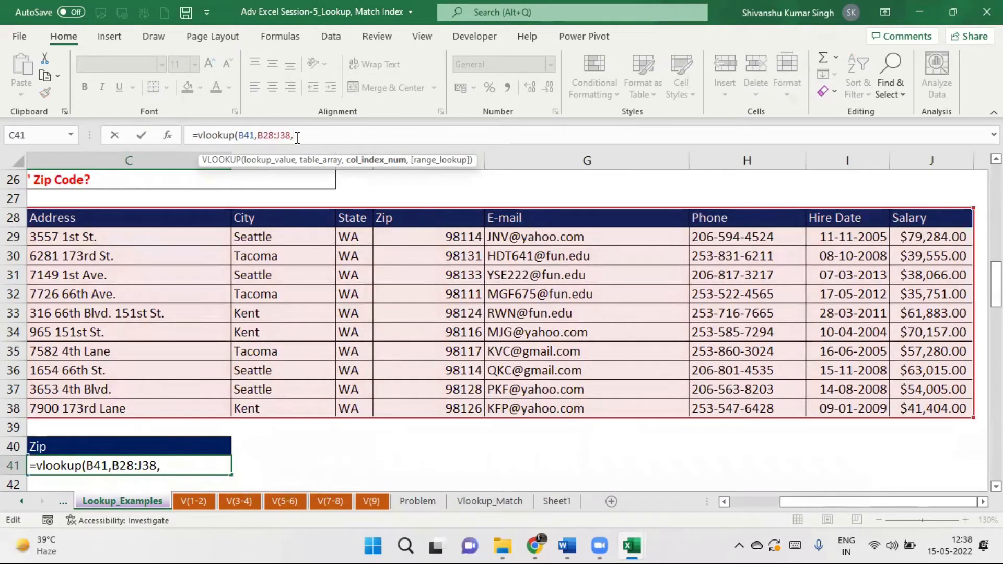
pyautogui.write('6,0)')
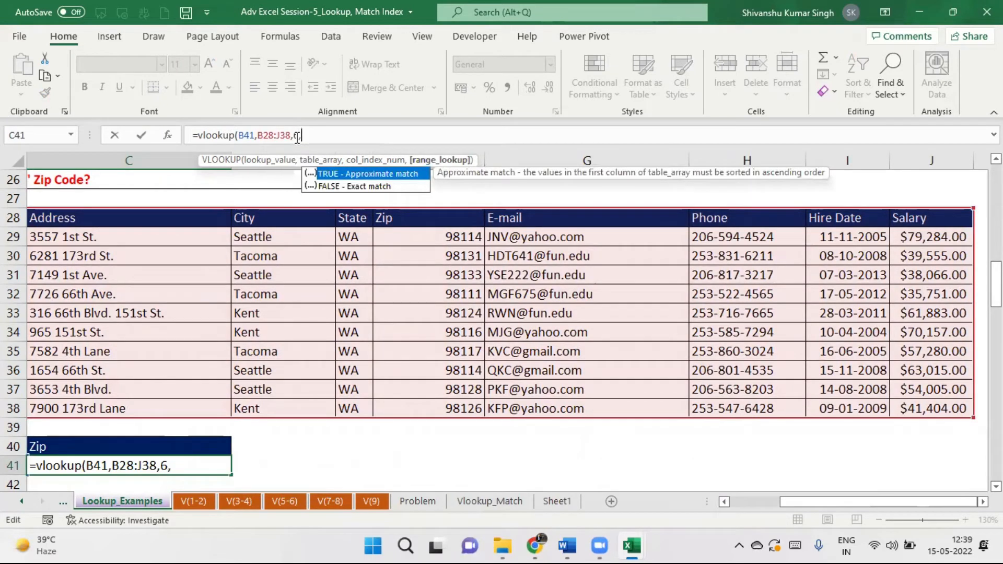
pyautogui.press('Return')
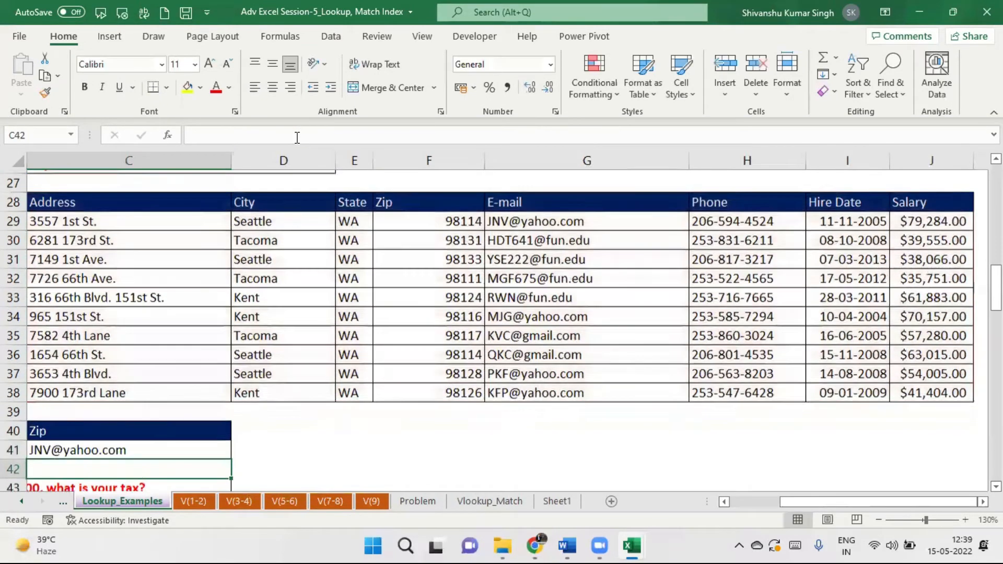
# Lock the lookup table range in C41's formula as $B$28:$J$38.
pyautogui.moveTo(836, 504); pyautogui.dragTo(786, 501)
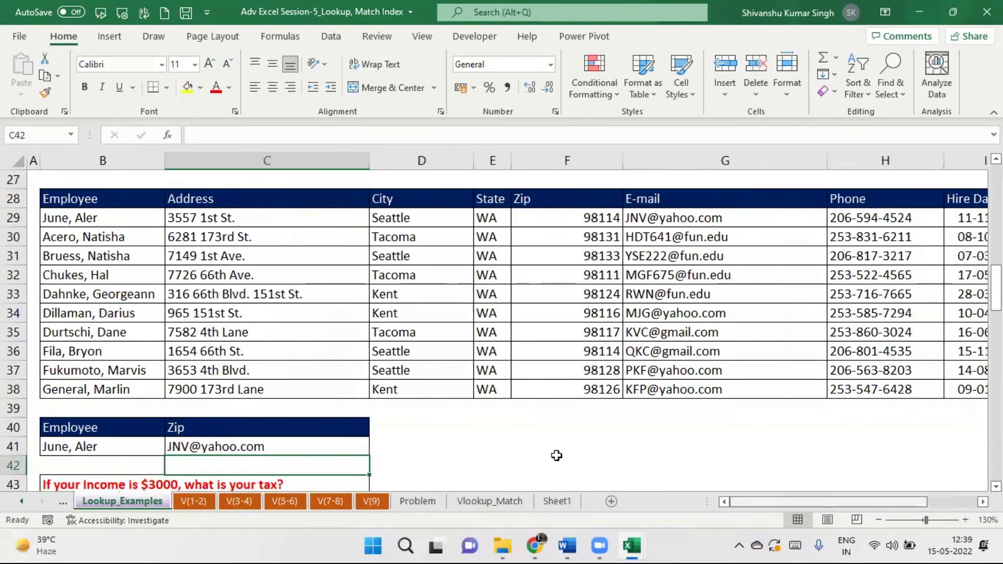
pyautogui.click(186, 453)
pyautogui.moveTo(270, 135); pyautogui.dragTo(297, 135)
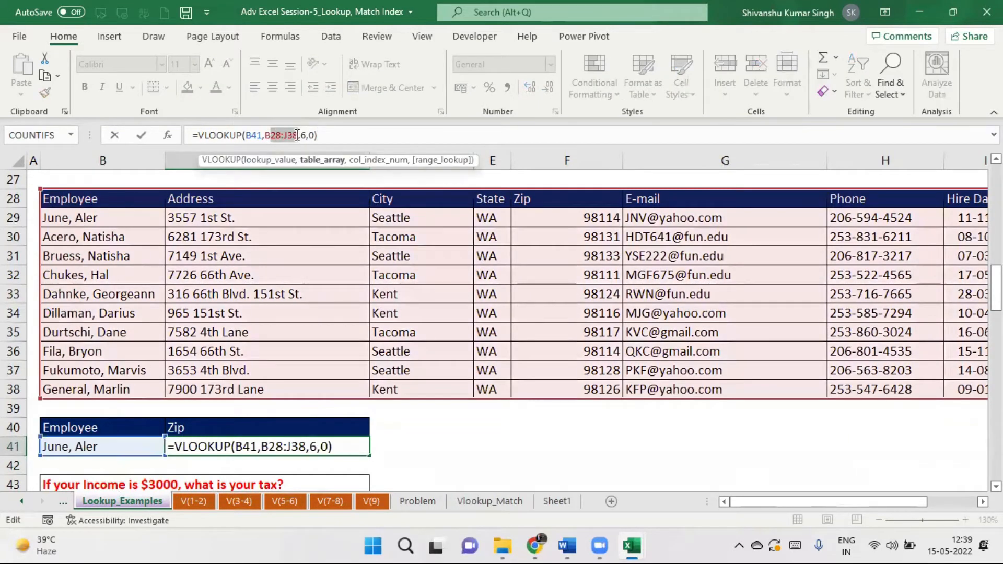
pyautogui.press('F4')
pyautogui.press('Return')
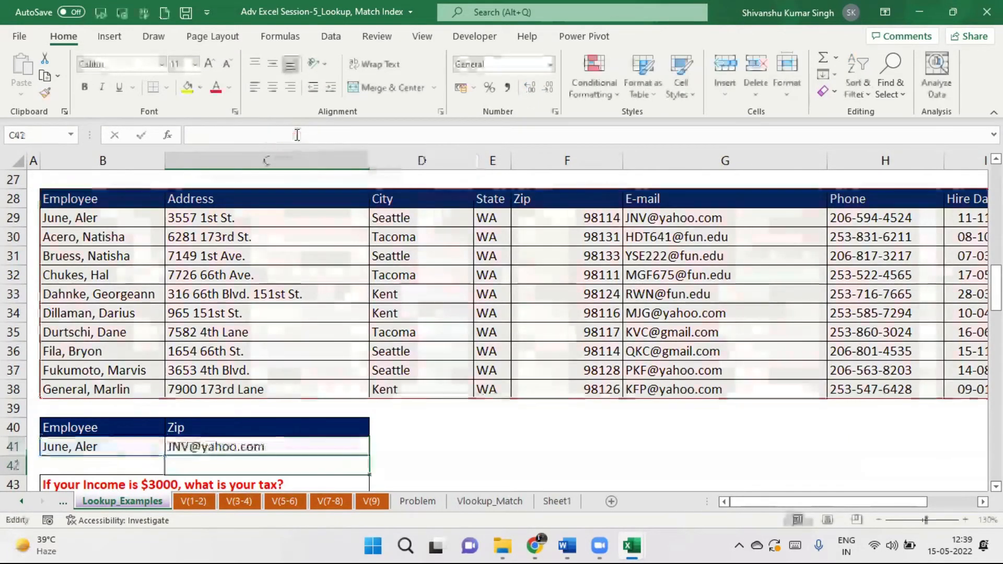
# Change C41's column index to 3 so it returns the city.
pyautogui.click(255, 448)
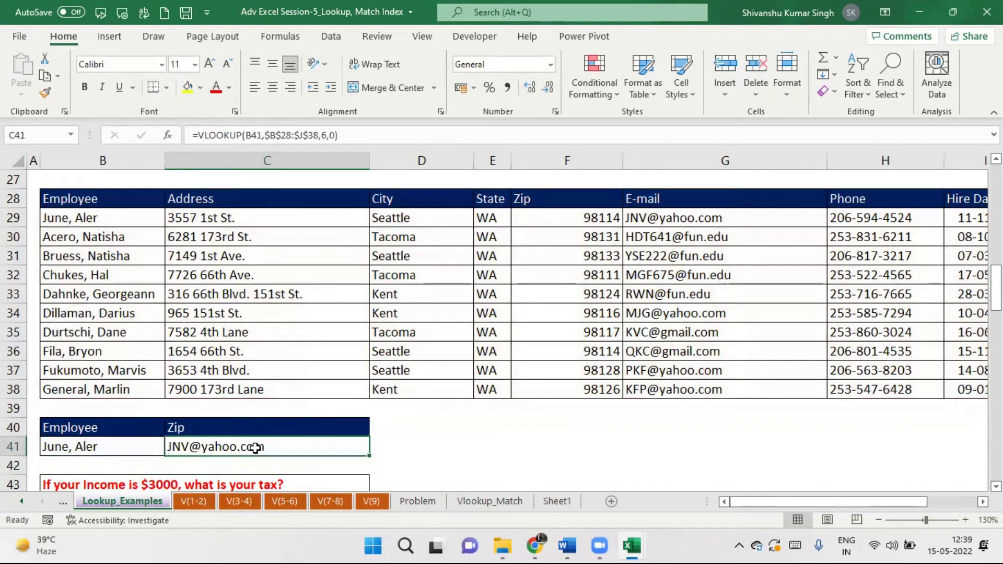
pyautogui.click(328, 137)
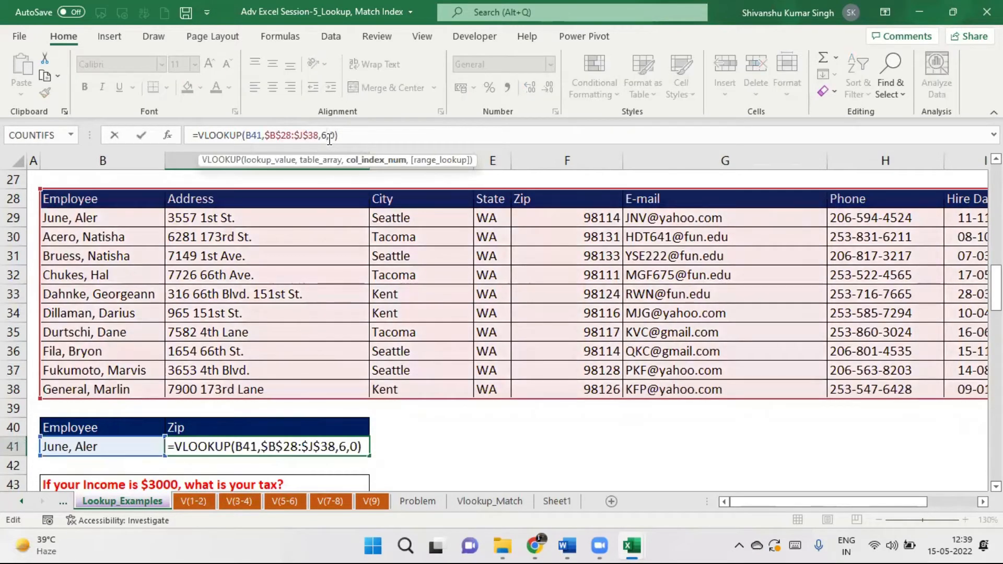
pyautogui.press('BackSpace')
pyautogui.write('3')
pyautogui.press('Return')
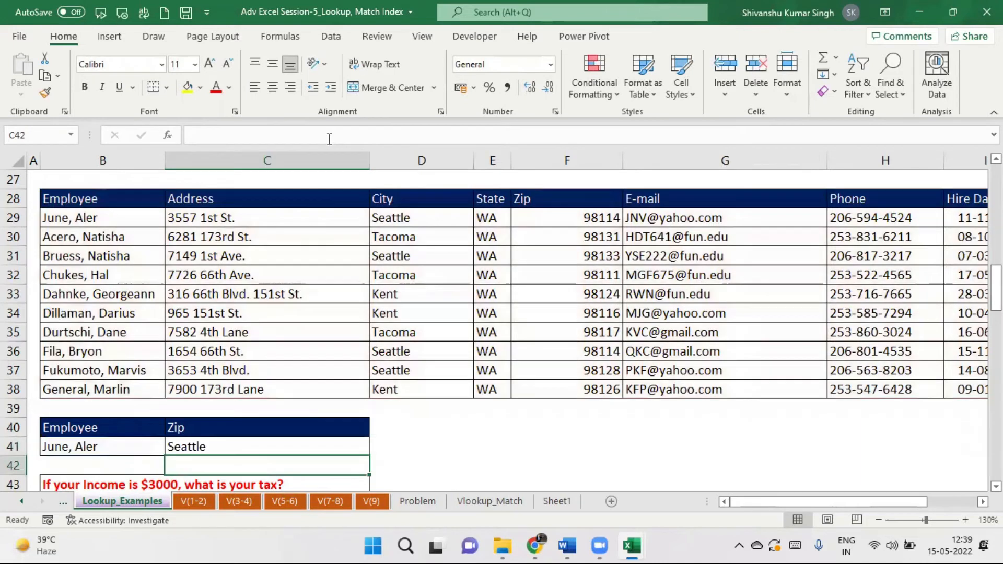
# Change C41's column index to 7 so it returns the phone number.
pyautogui.click(209, 443)
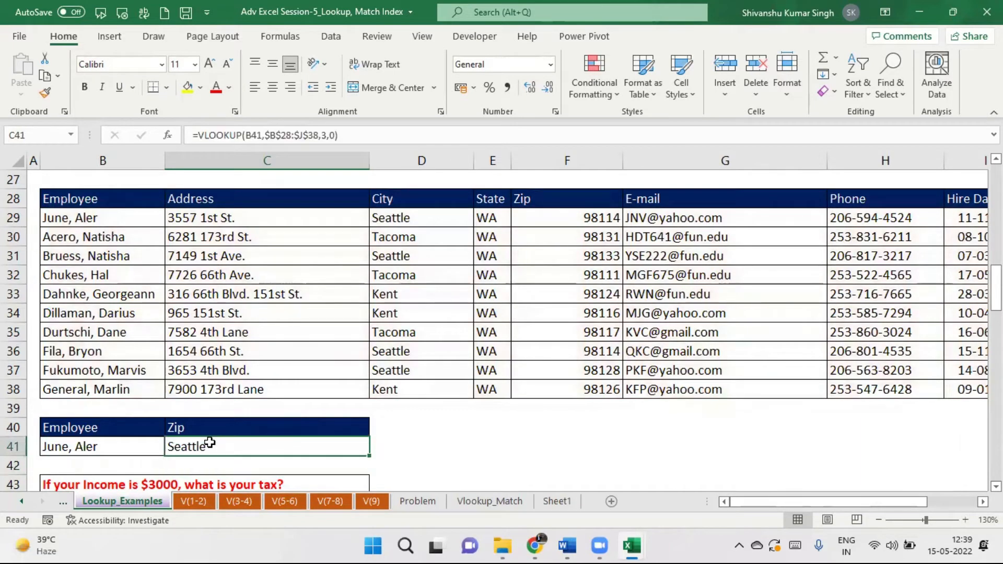
pyautogui.click(326, 135)
pyautogui.press('BackSpace')
pyautogui.write('7')
pyautogui.press('Return')
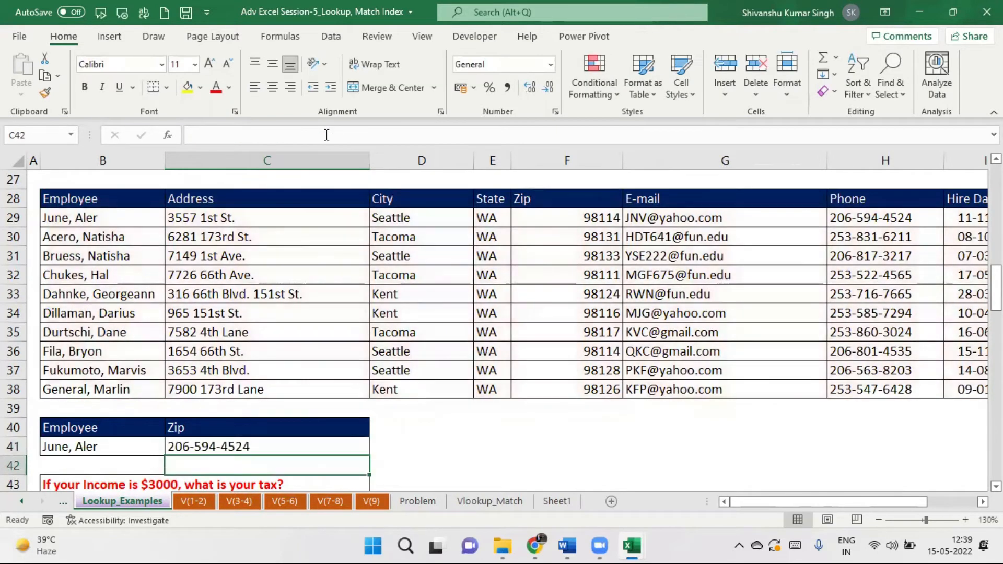
pyautogui.click(213, 445)
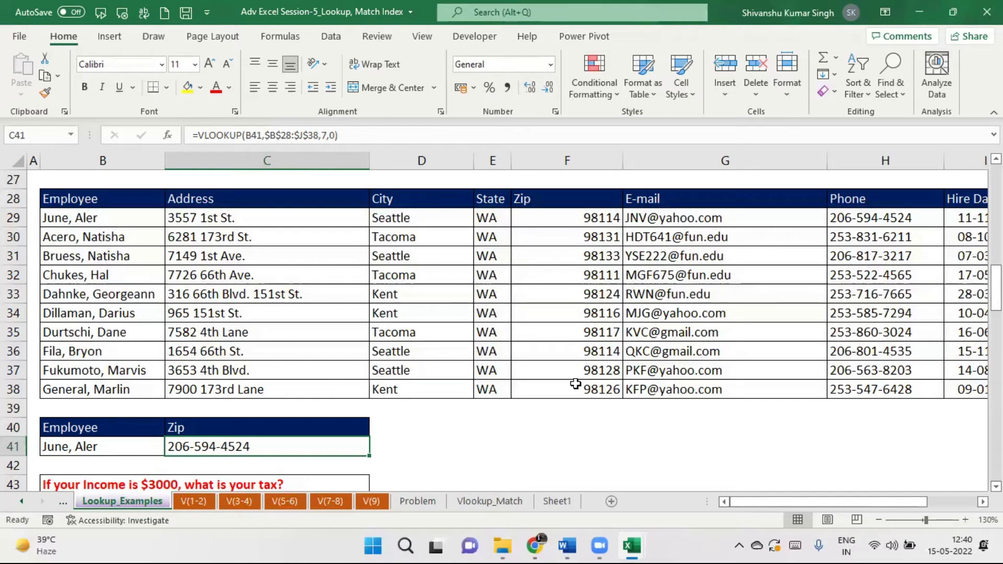
pyautogui.press('Return')
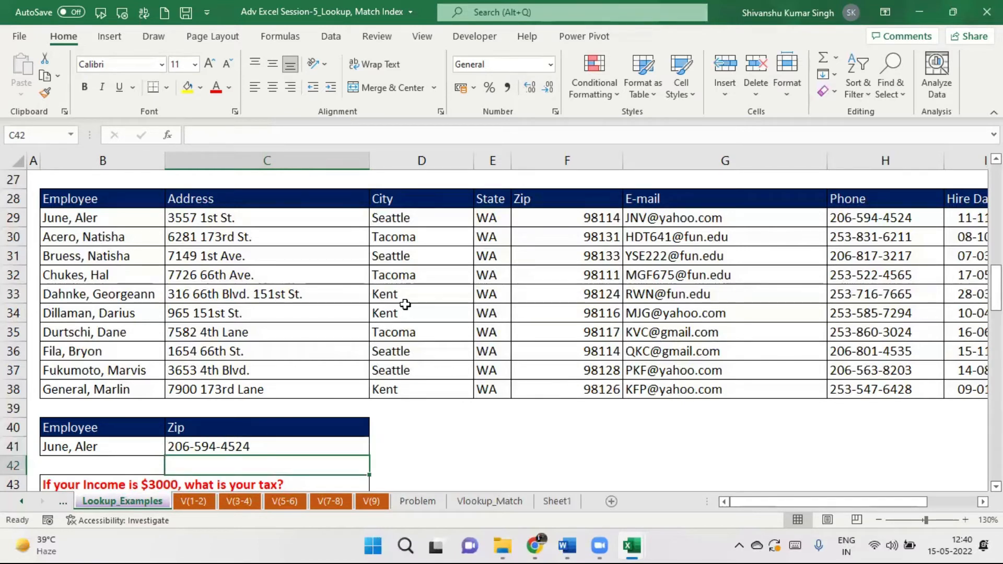
# Copy Seattle from D29 into B41, making C41's lookup return #N/A.
pyautogui.click(407, 222)
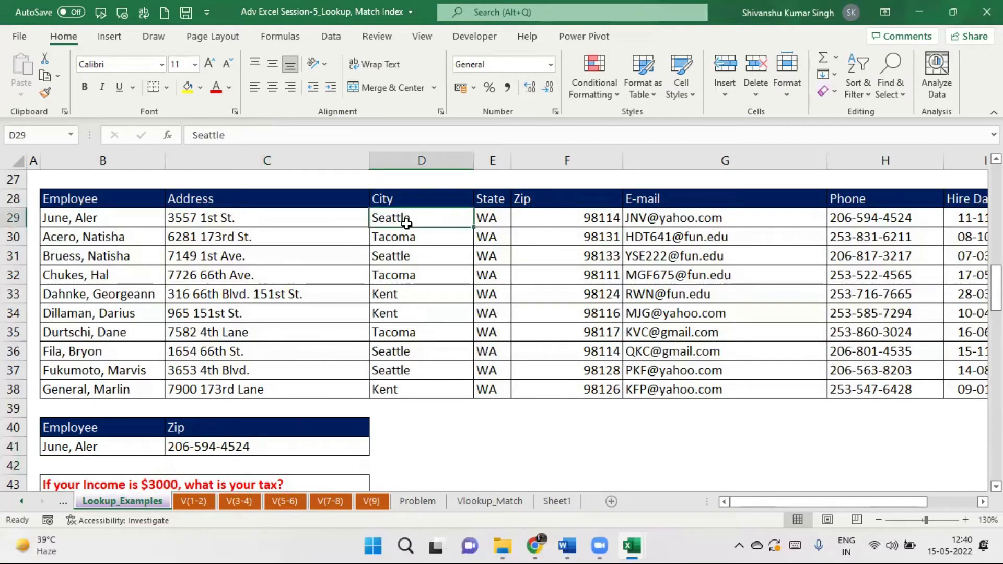
pyautogui.hotkey('ctrl', 'c')
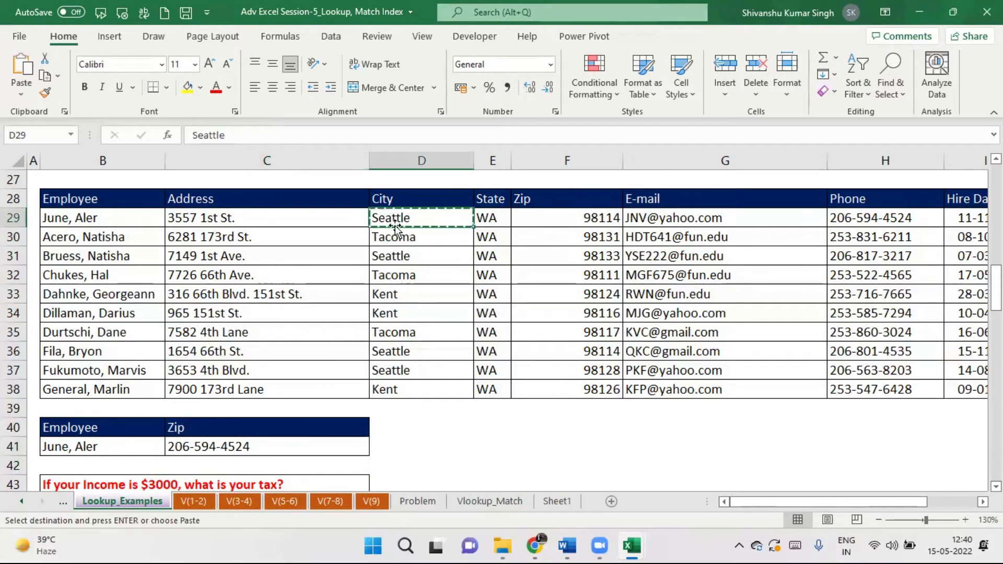
pyautogui.click(78, 446)
pyautogui.hotkey('ctrl', 'v')
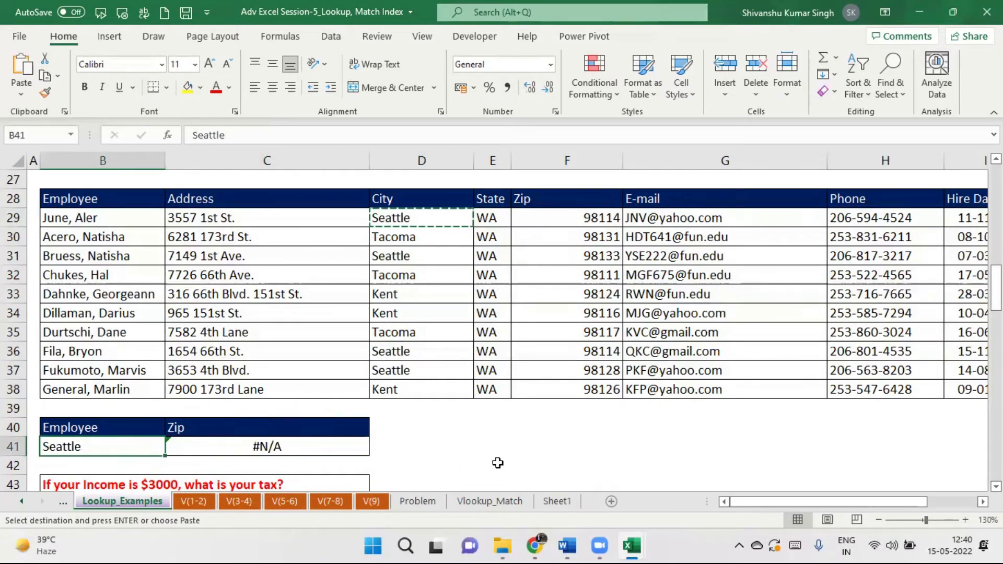
pyautogui.click(271, 448)
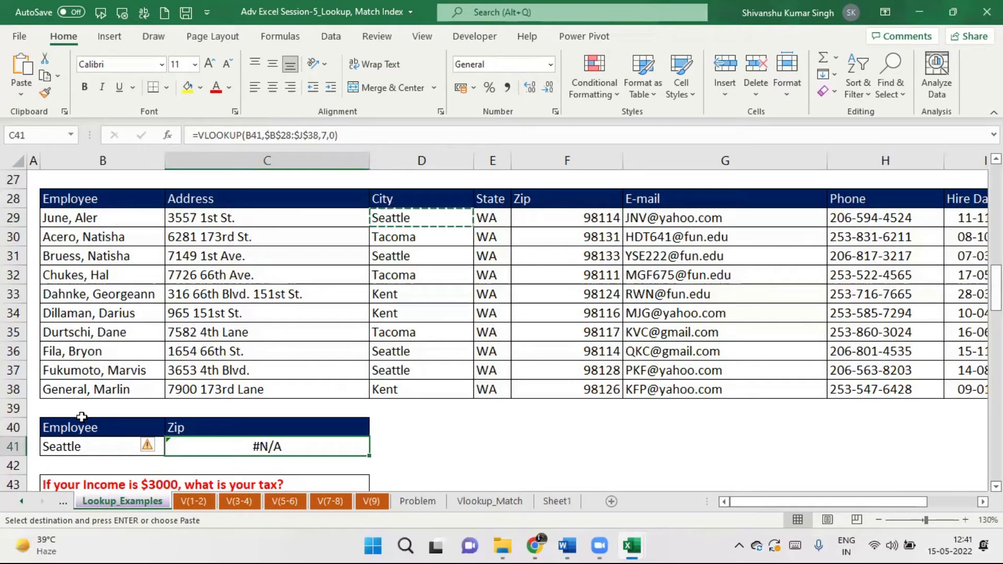
pyautogui.click(62, 210)
pyautogui.moveTo(61, 211); pyautogui.dragTo(117, 387)
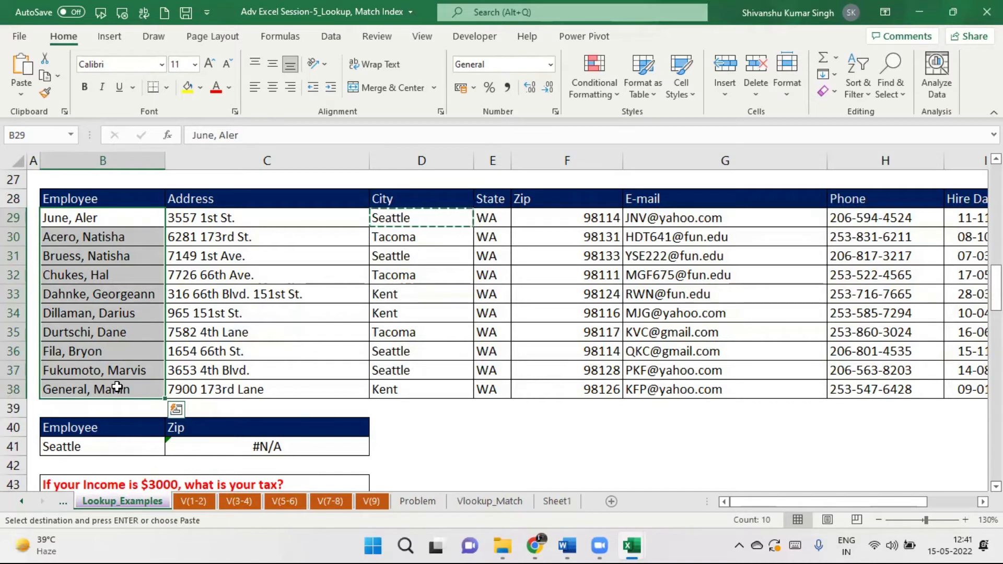
pyautogui.moveTo(137, 218); pyautogui.dragTo(108, 380)
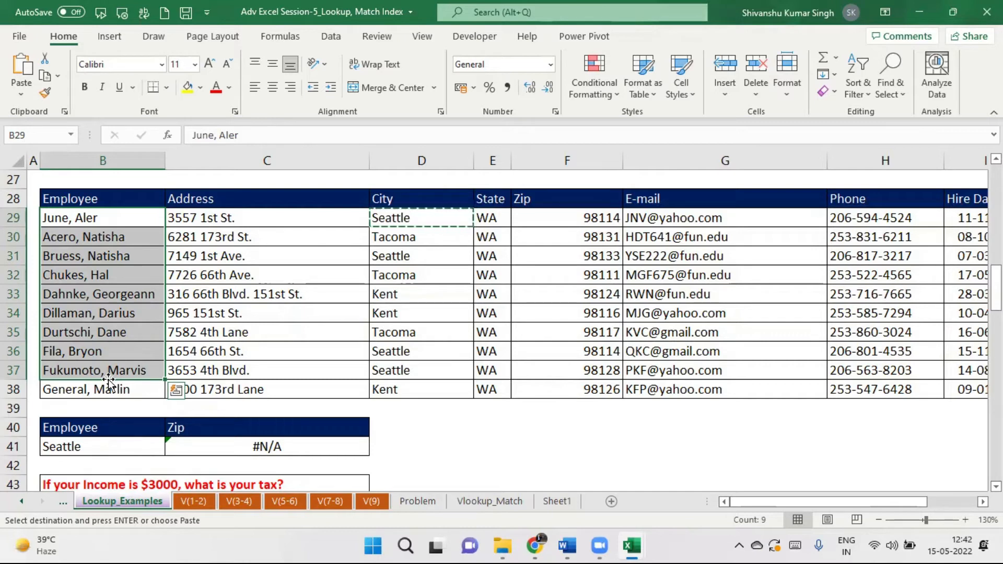
pyautogui.click(103, 203)
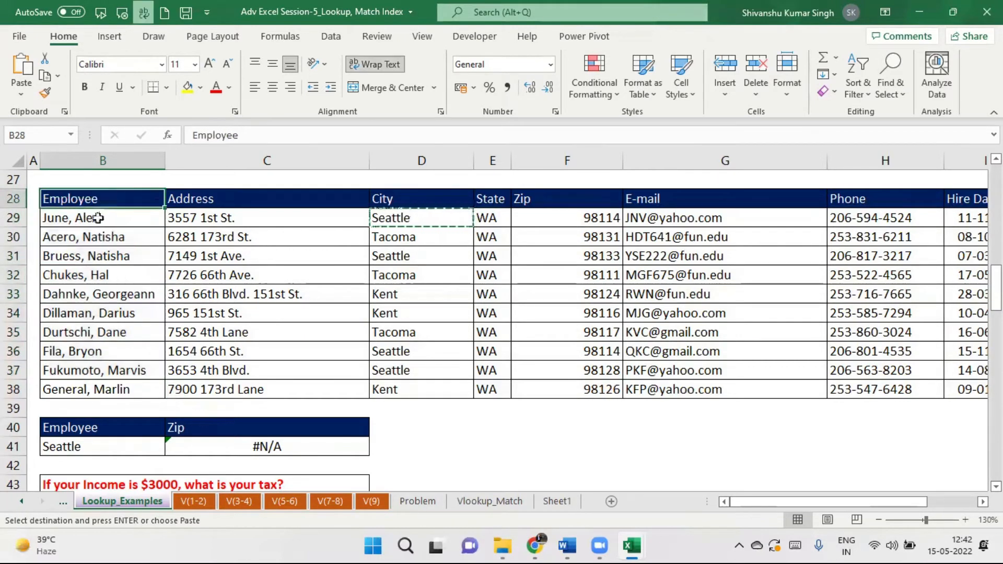
pyautogui.click(99, 218)
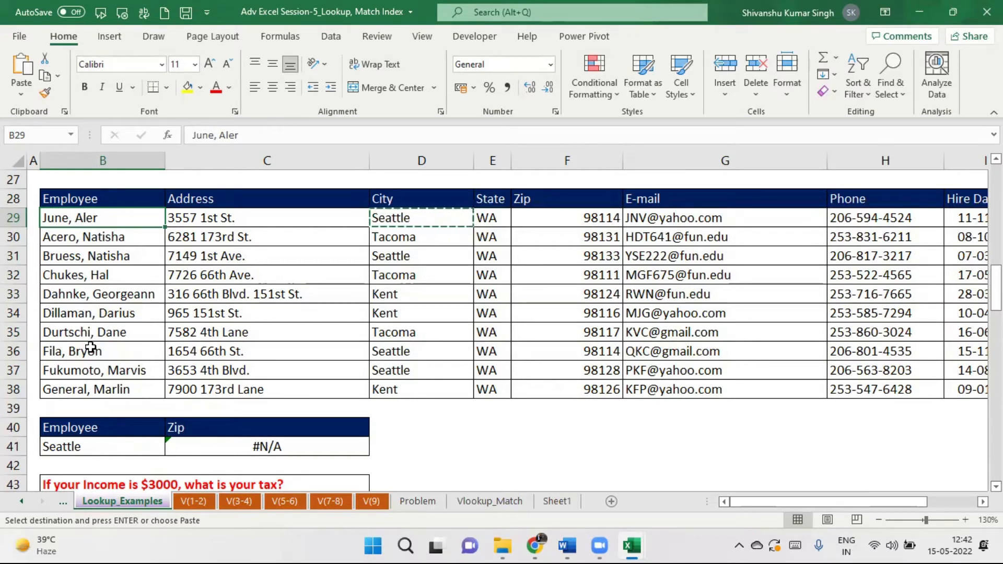
pyautogui.click(139, 199)
pyautogui.moveTo(139, 199)
pyautogui.mouseDown()
pyautogui.moveTo(128, 238)
pyautogui.moveTo(125, 431)
pyautogui.moveTo(128, 277)
pyautogui.moveTo(142, 210)
pyautogui.mouseUp()
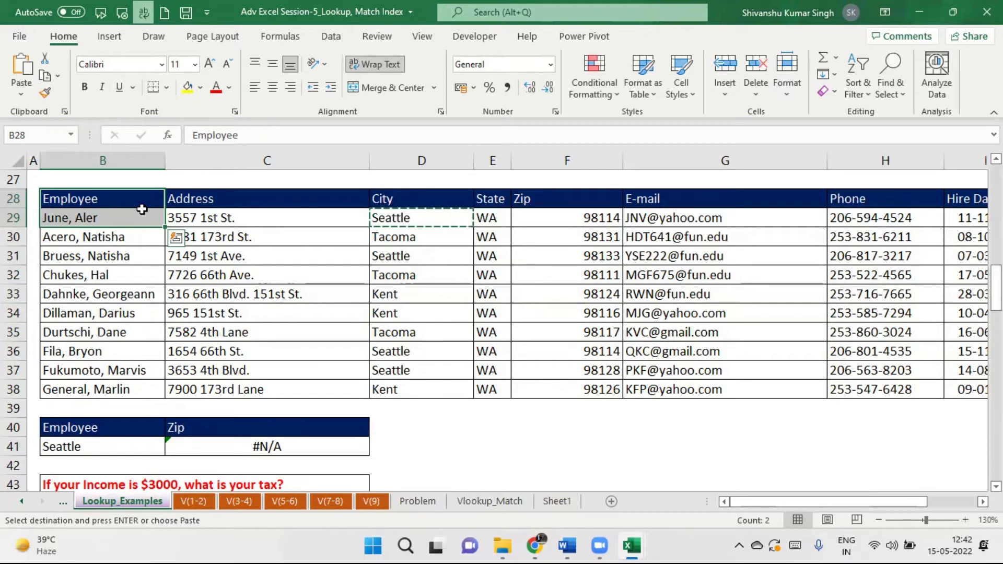
pyautogui.moveTo(147, 205); pyautogui.dragTo(151, 388)
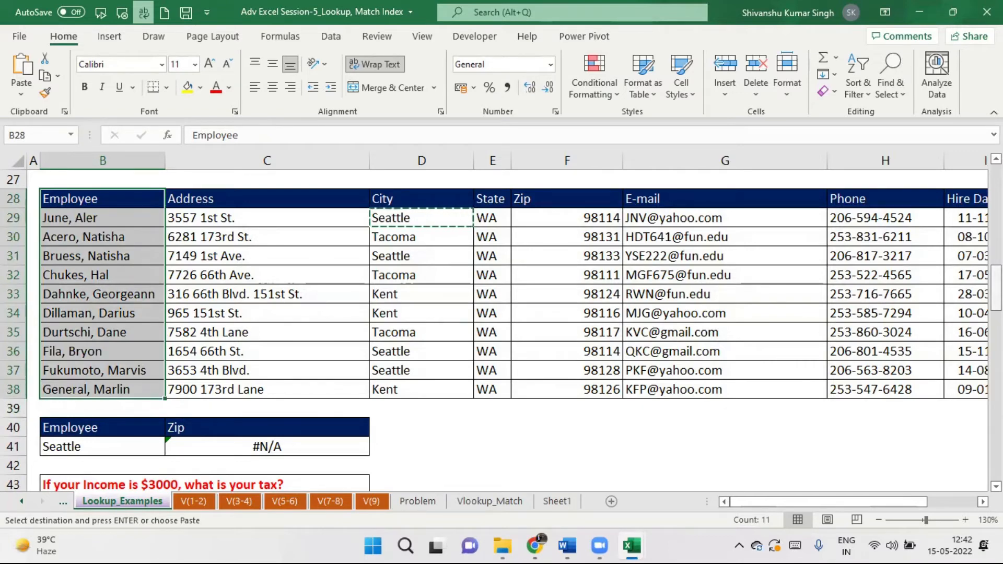
# Switch to the V(1-2) sheet and inspect product cells E23 and J23.
pyautogui.scroll(-11, 501, 329)
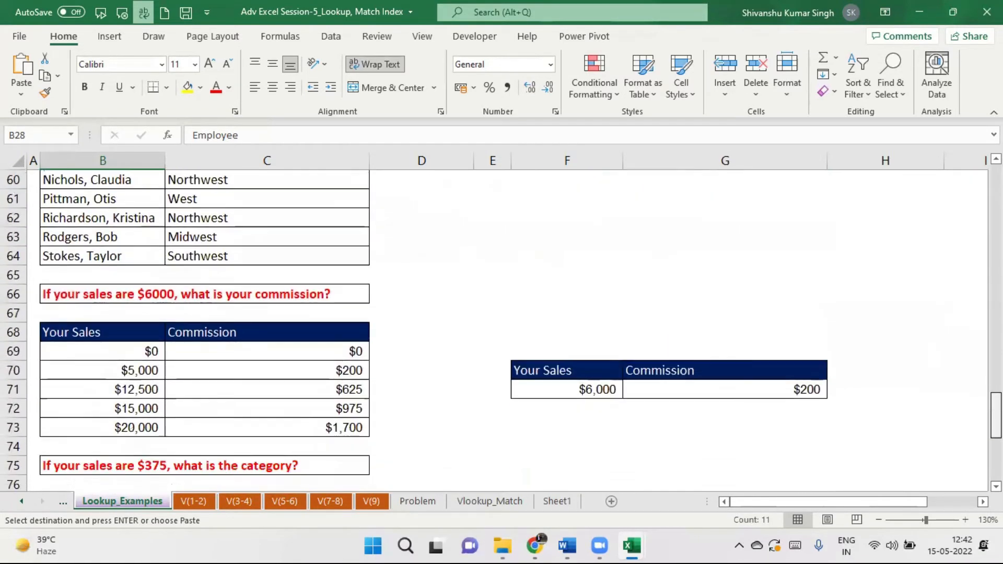
pyautogui.scroll(-4, 502, 329)
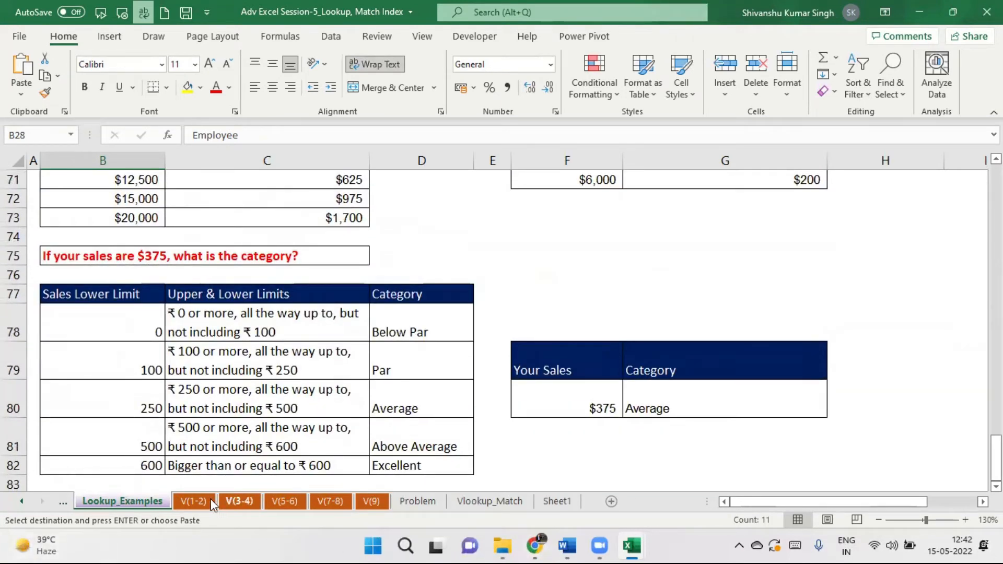
pyautogui.click(193, 500)
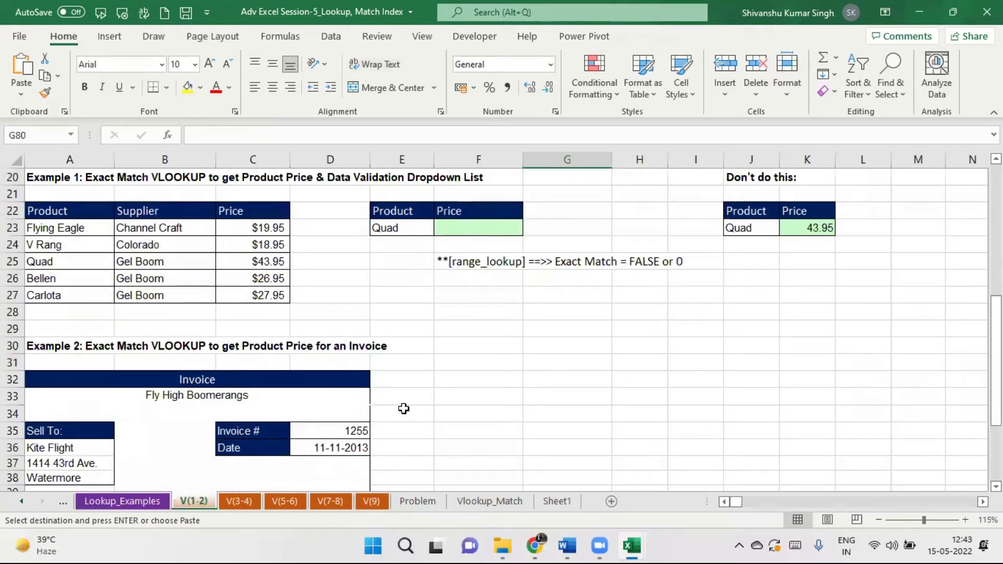
pyautogui.click(413, 224)
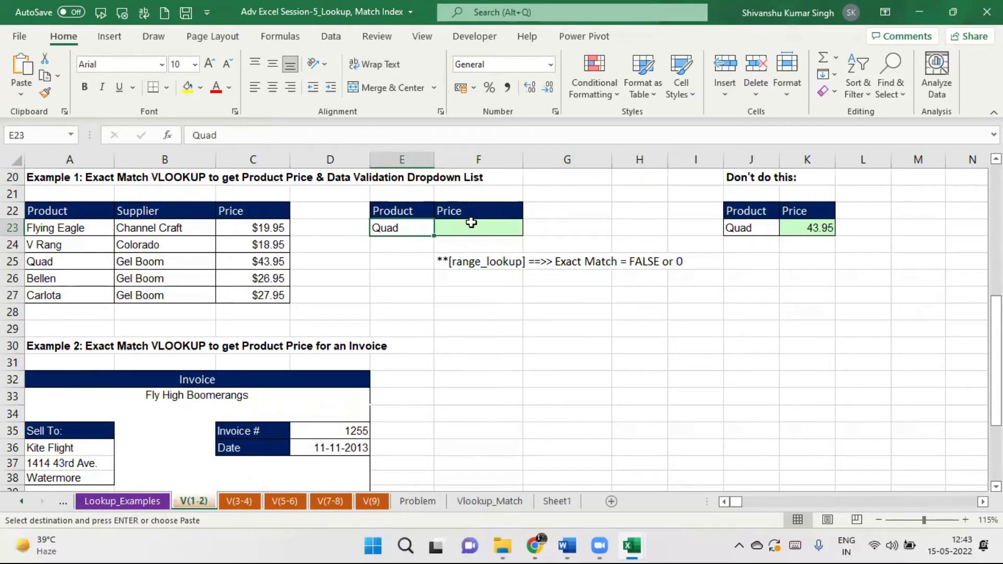
pyautogui.click(757, 227)
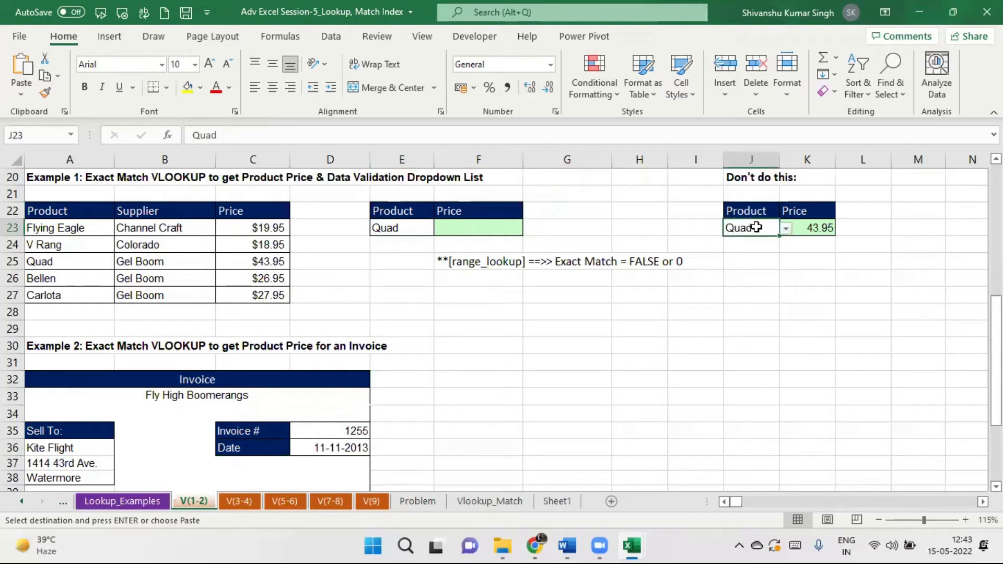
pyautogui.click(408, 227)
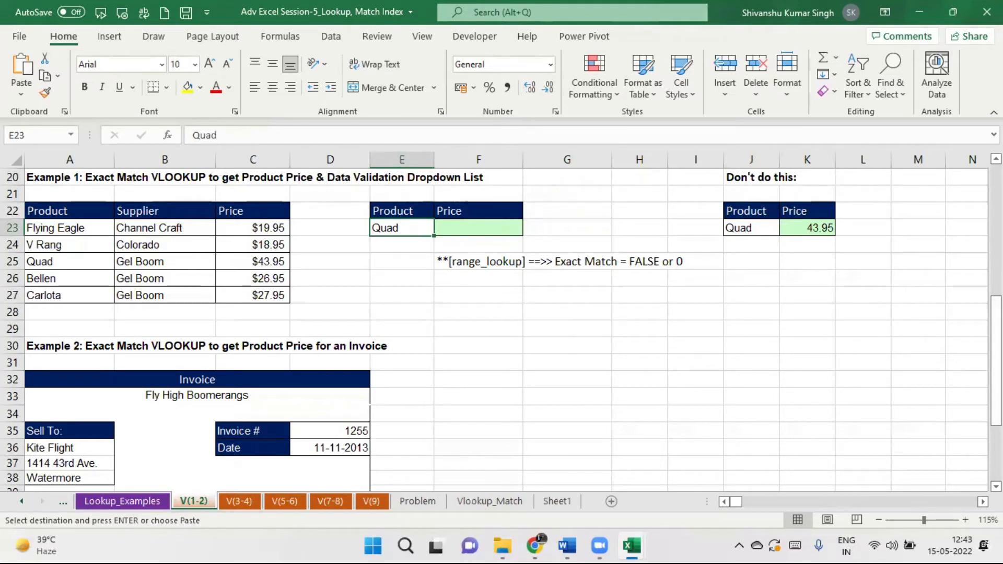
# Clear Quad from the Example 1 product cell E23.
pyautogui.scroll(-3, 997, 360)
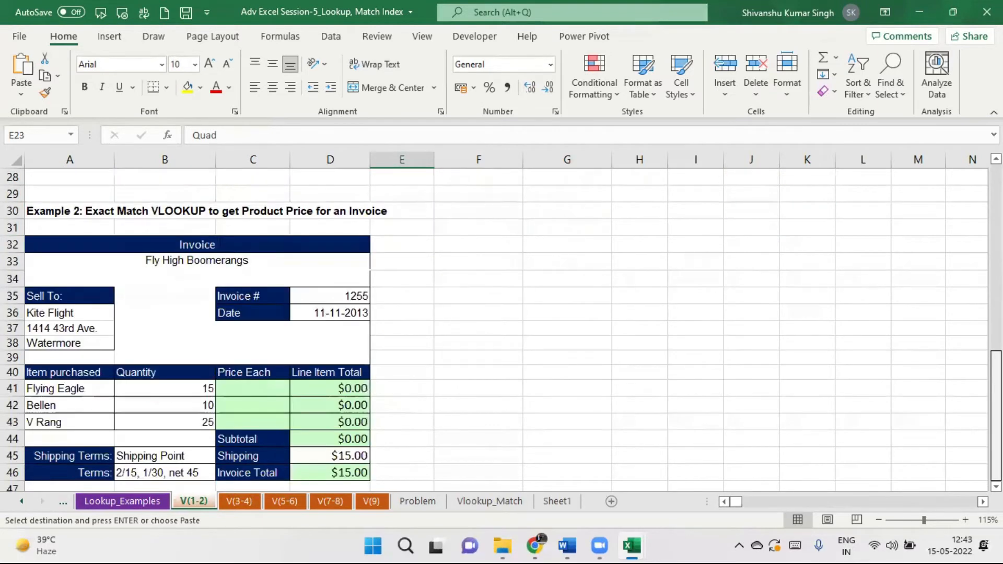
pyautogui.scroll(9, 494, 329)
pyautogui.scroll(-6, 494, 329)
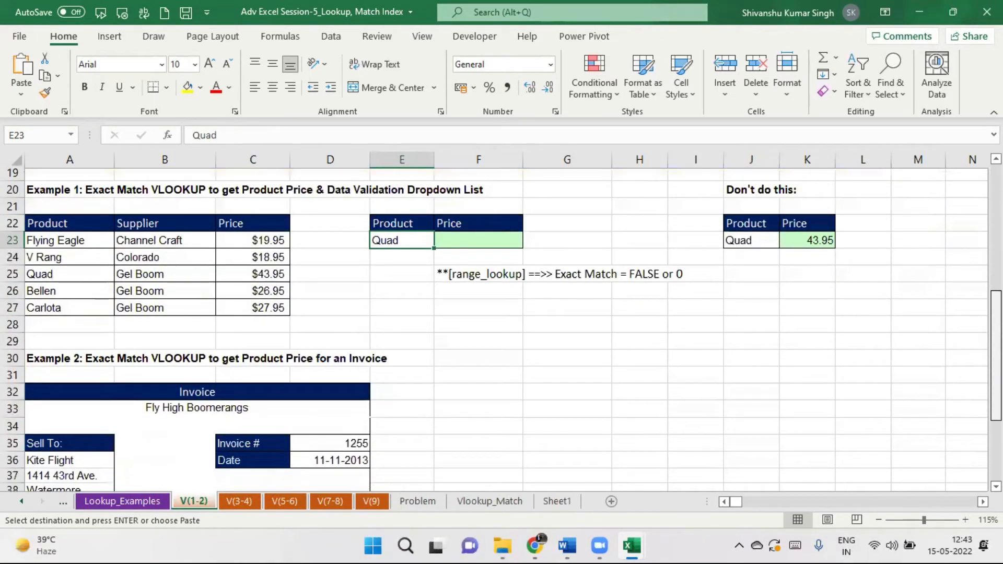
pyautogui.scroll(1, 494, 329)
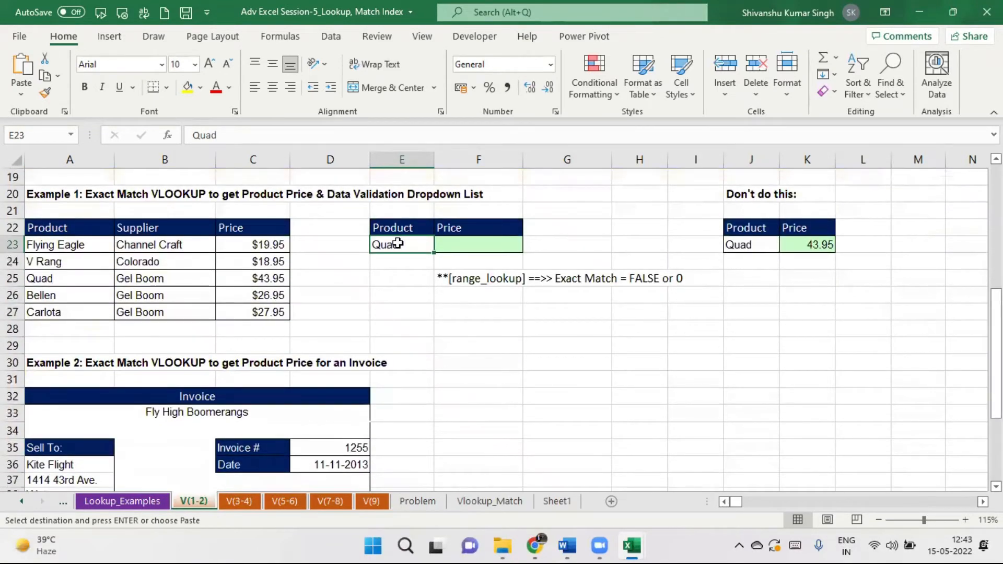
pyautogui.press('Delete')
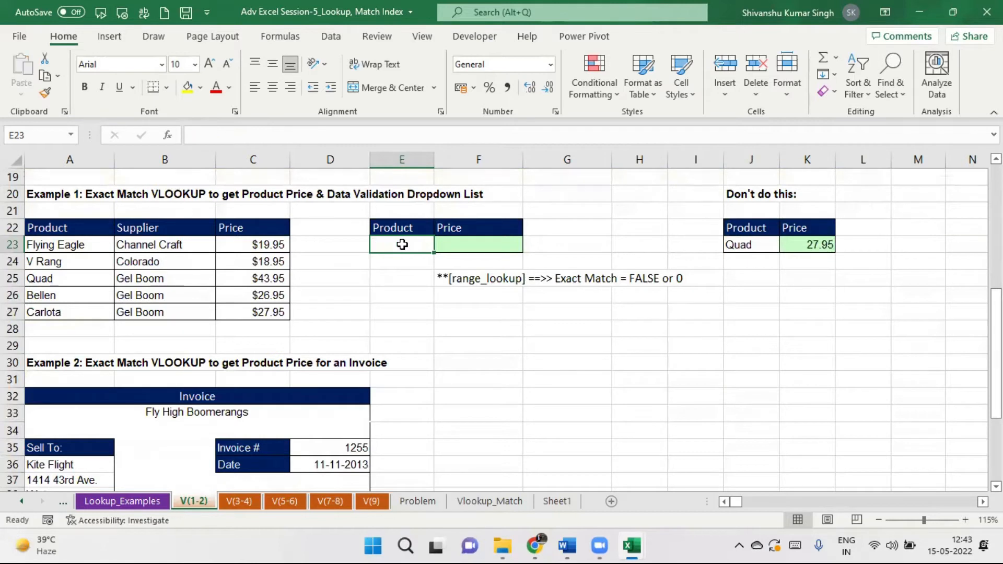
pyautogui.click(472, 247)
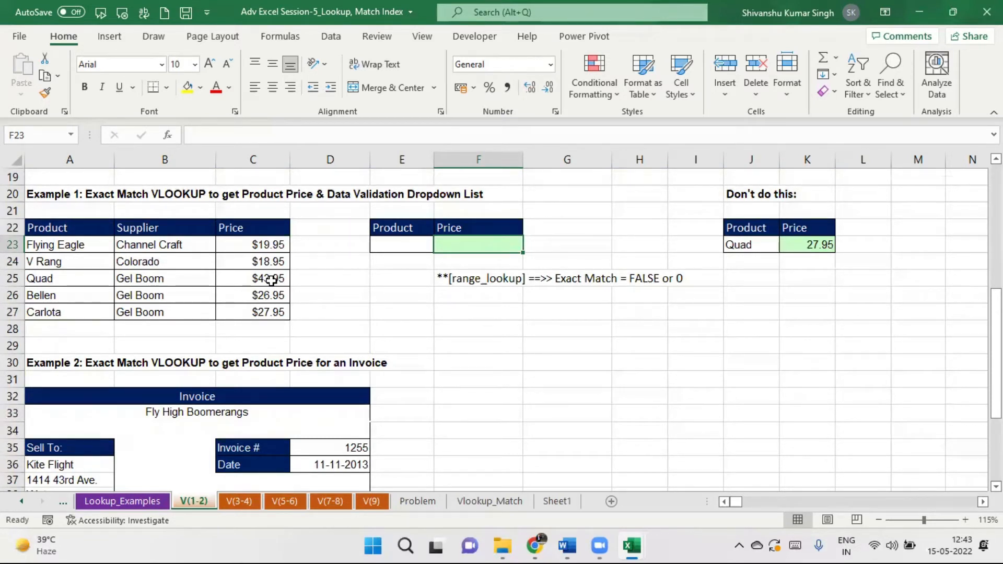
# Enter =VLOOKUP(E23,$A$22:$C$27,3,0) in F23 with the product table range locked.
pyautogui.write('=vlook')
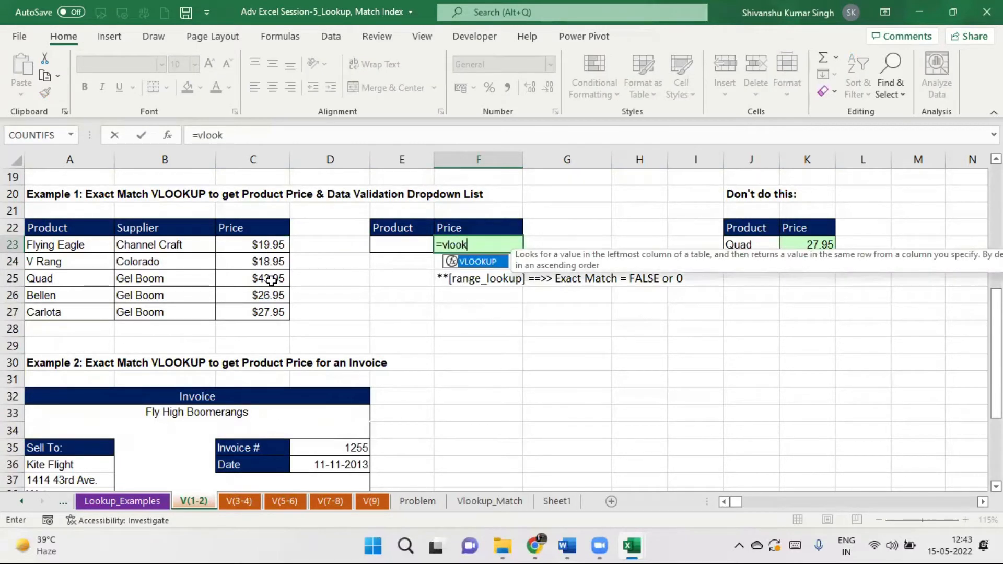
pyautogui.write('up(')
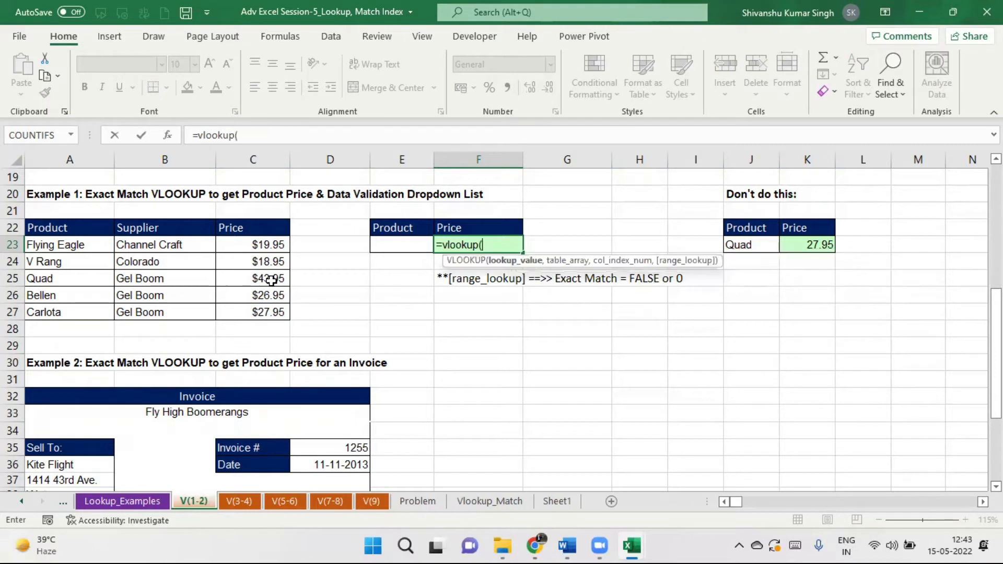
pyautogui.click(406, 247)
pyautogui.write(',')
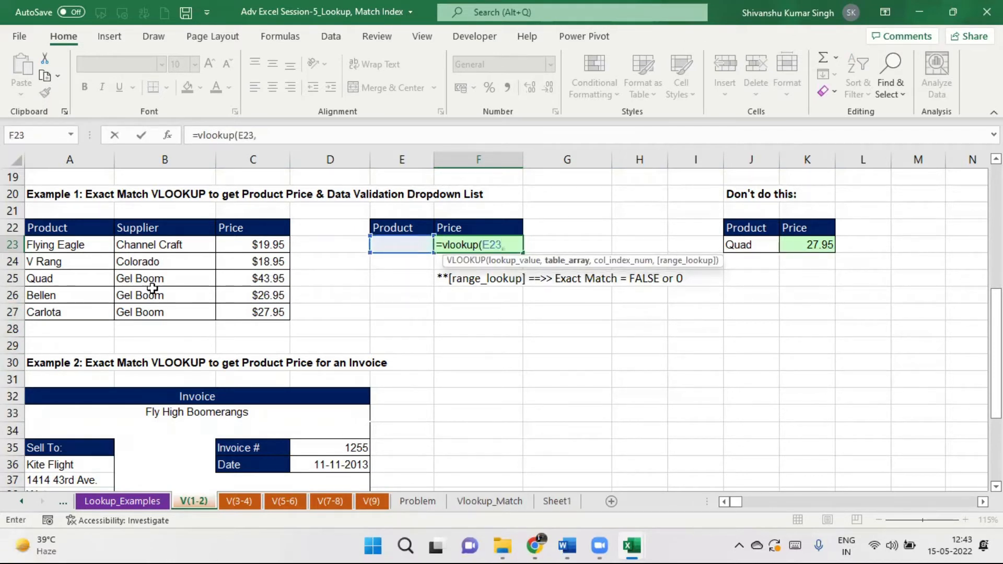
pyautogui.moveTo(68, 225); pyautogui.dragTo(250, 307)
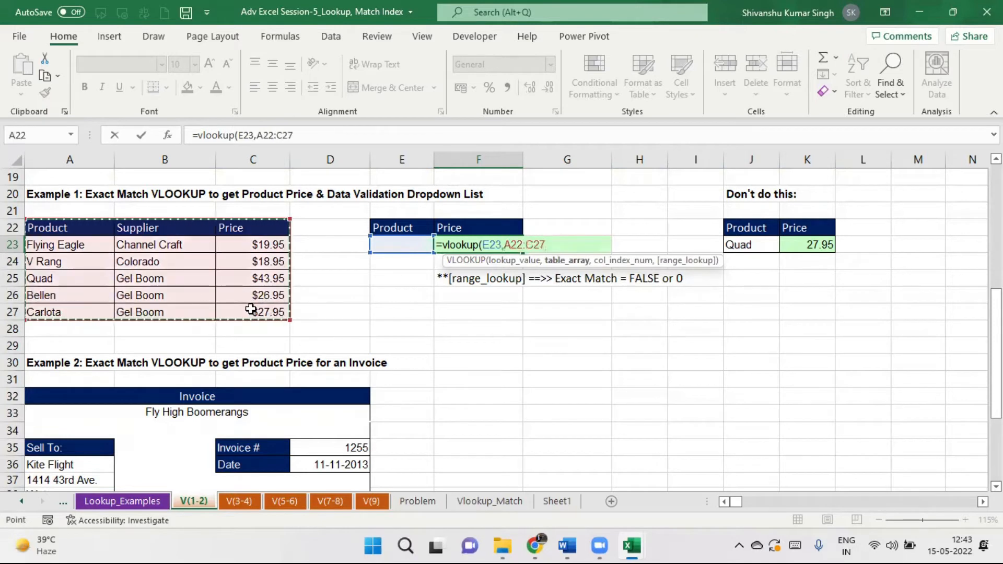
pyautogui.write(',3,0)')
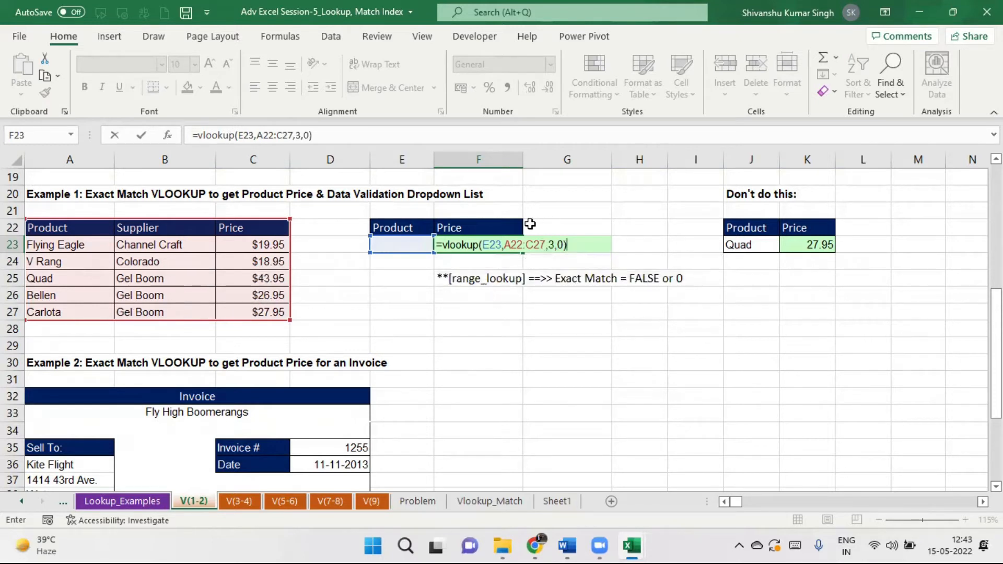
pyautogui.moveTo(264, 135); pyautogui.dragTo(294, 135)
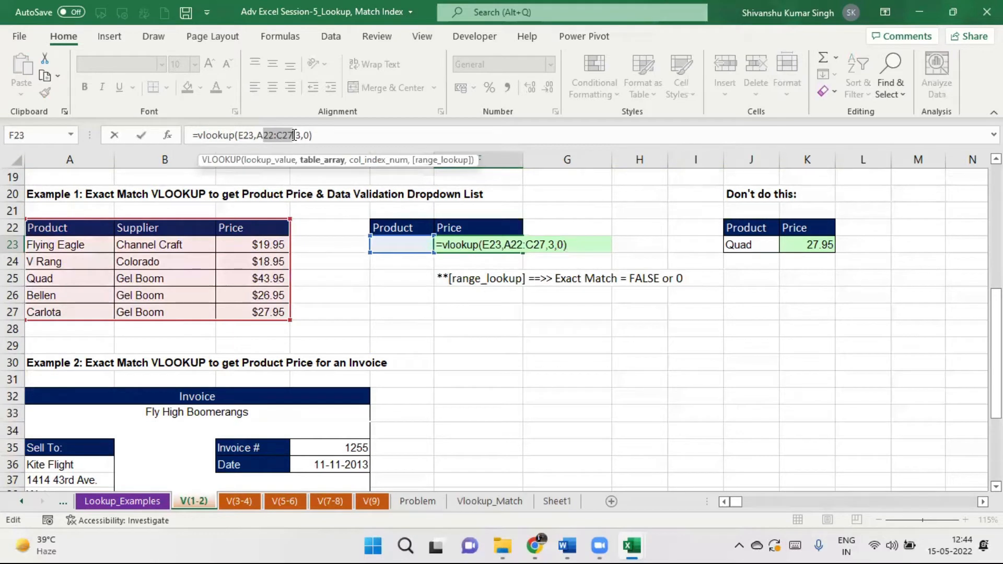
pyautogui.press('F4')
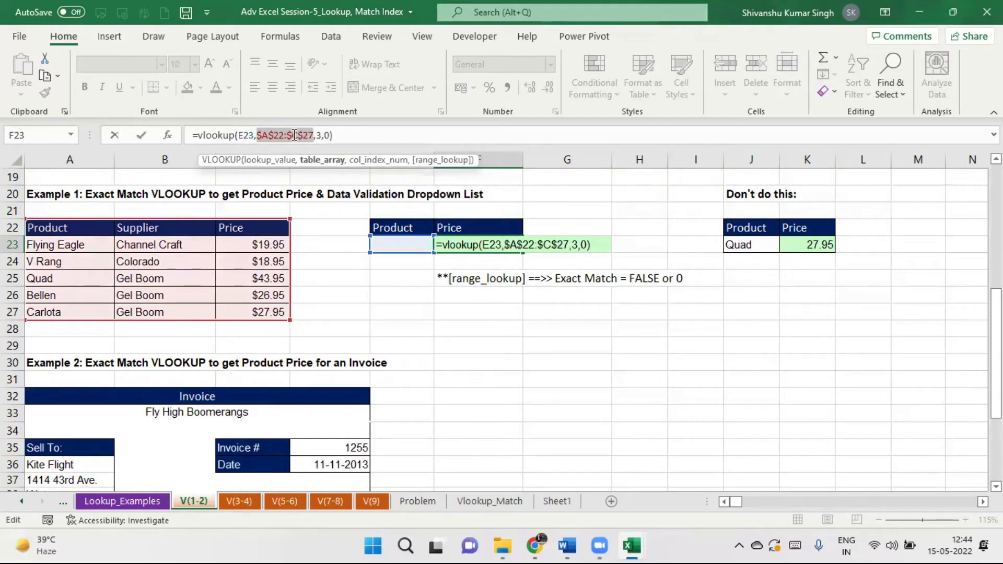
pyautogui.press('Return')
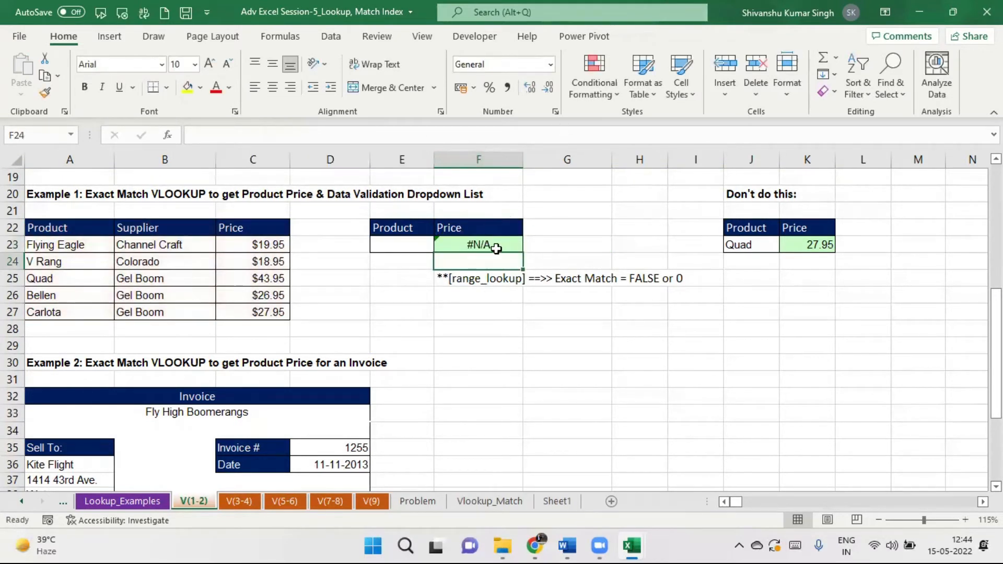
pyautogui.click(412, 245)
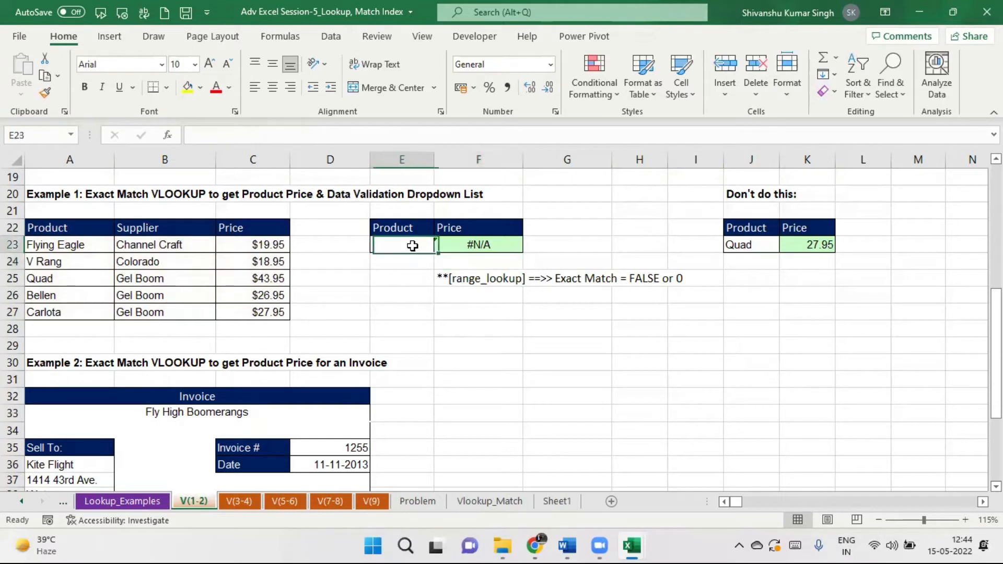
# Show the Data ribbon commands in Excel.
pyautogui.click(328, 41)
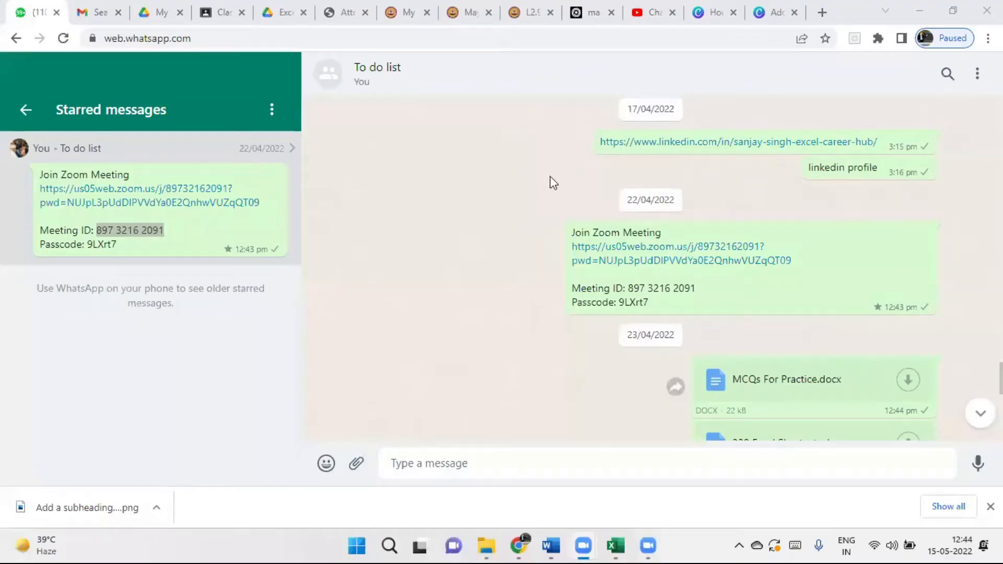
pyautogui.moveTo(623, 543)
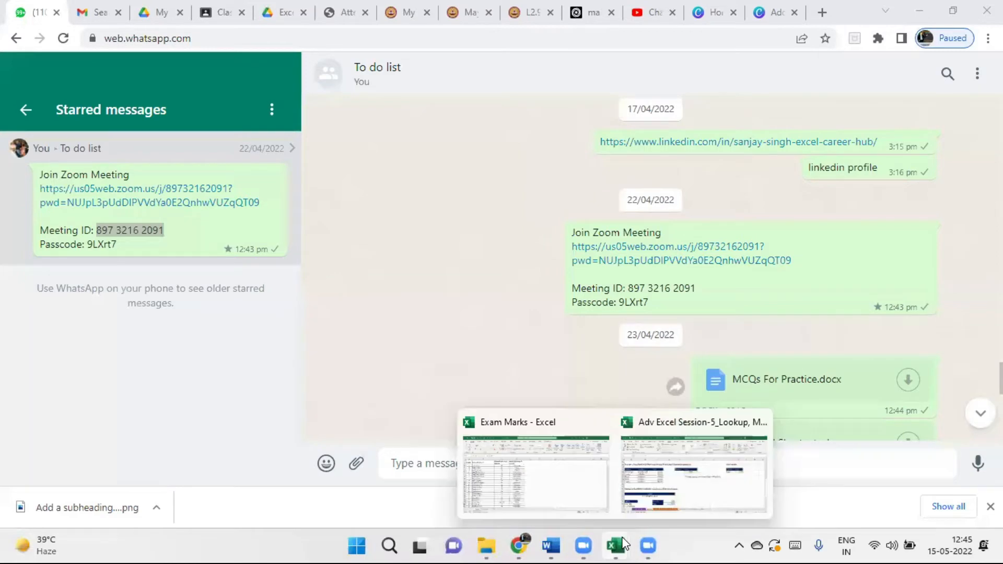
# Bring the Adv Excel Session-5 workbook back to the front and check F23's VLOOKUP.
pyautogui.click(687, 467)
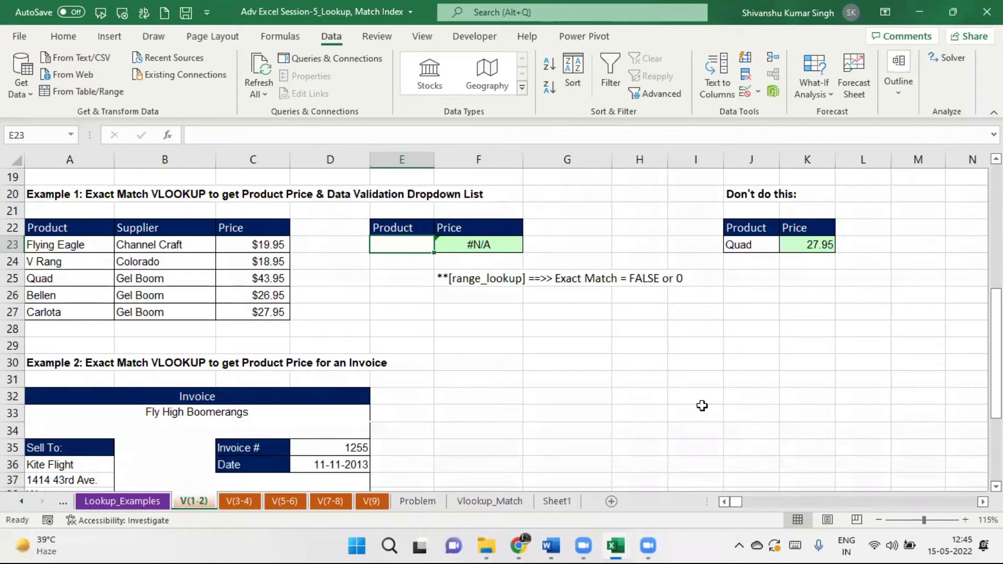
pyautogui.click(492, 243)
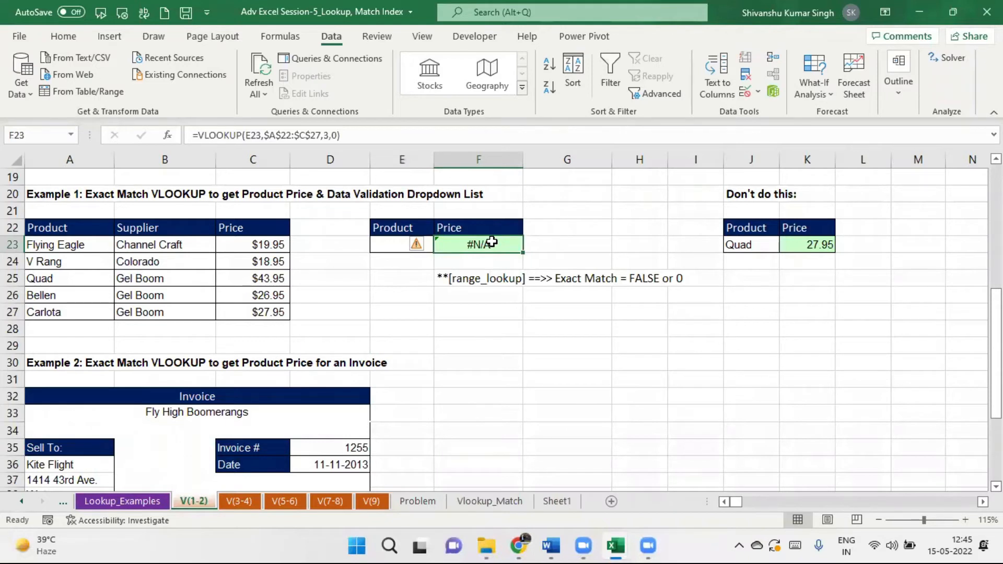
pyautogui.click(392, 246)
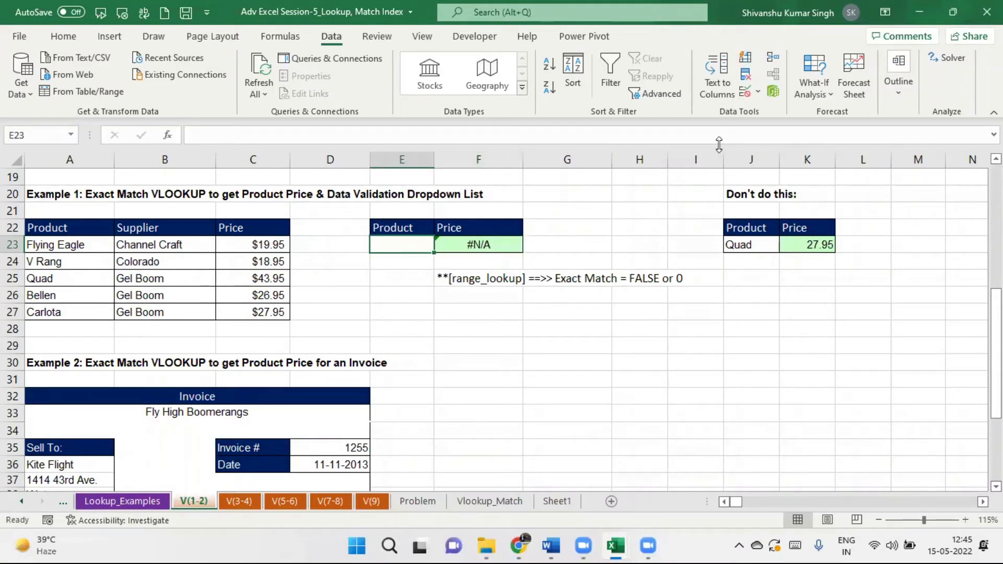
pyautogui.click(759, 95)
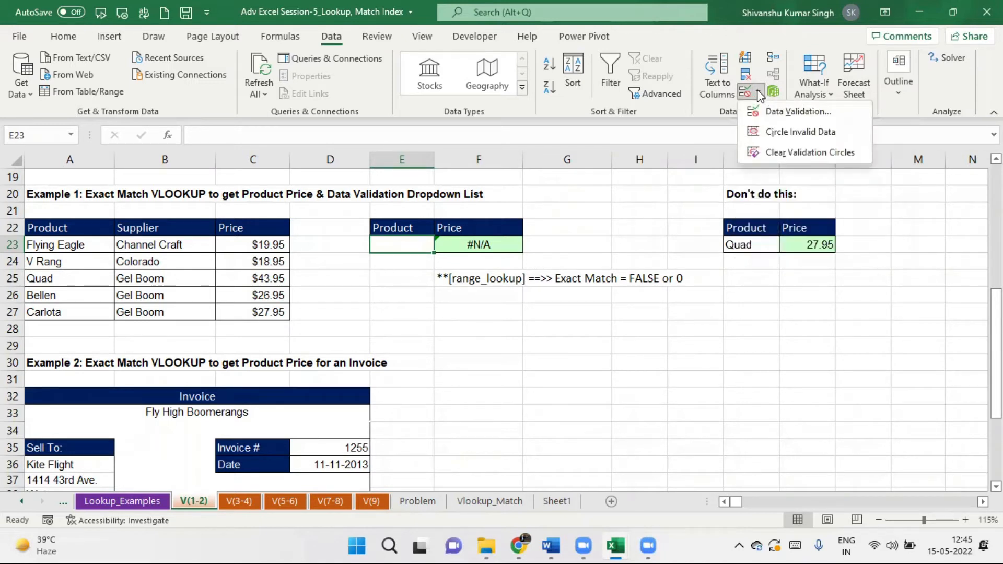
pyautogui.click(777, 112)
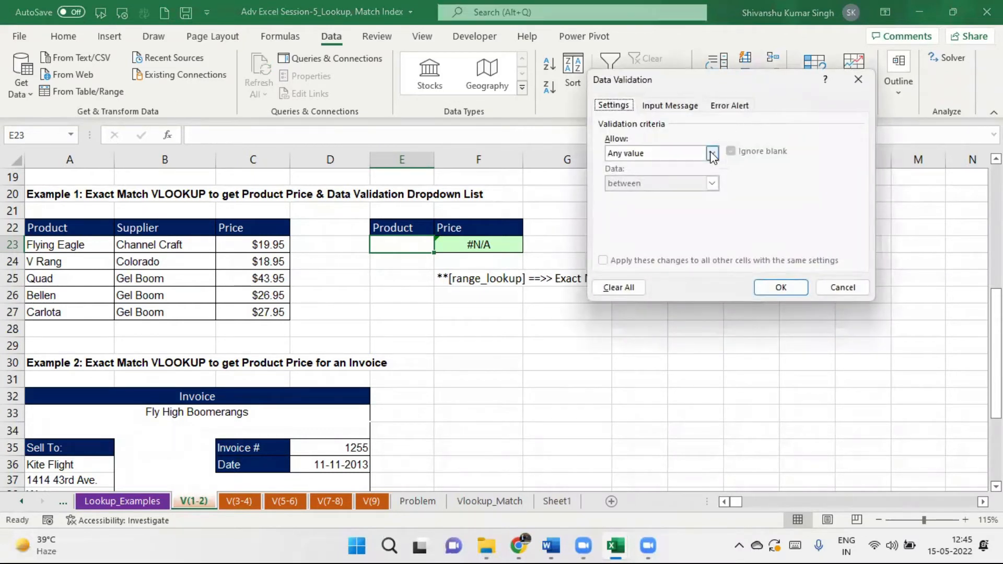
pyautogui.click(712, 153)
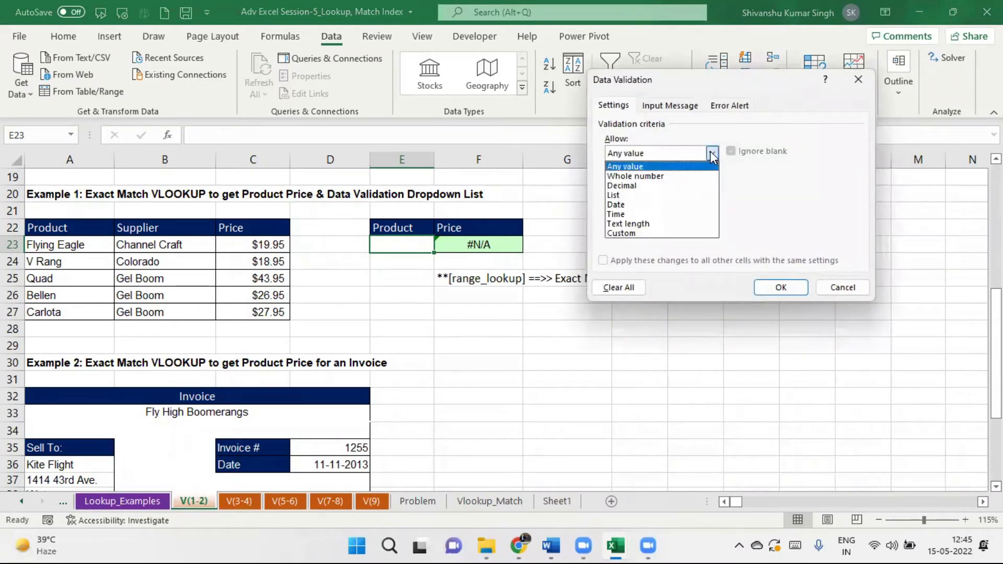
pyautogui.click(863, 77)
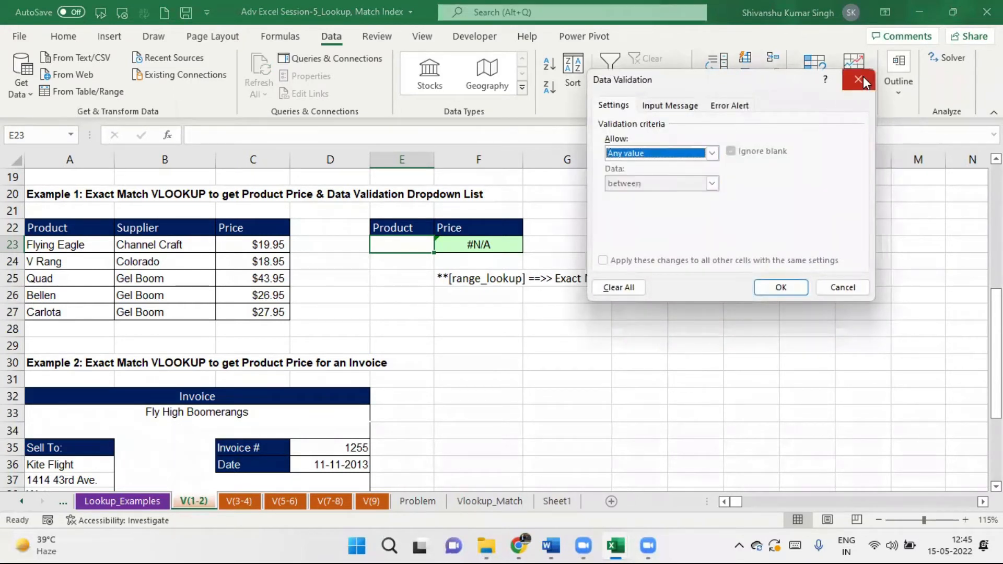
pyautogui.click(839, 287)
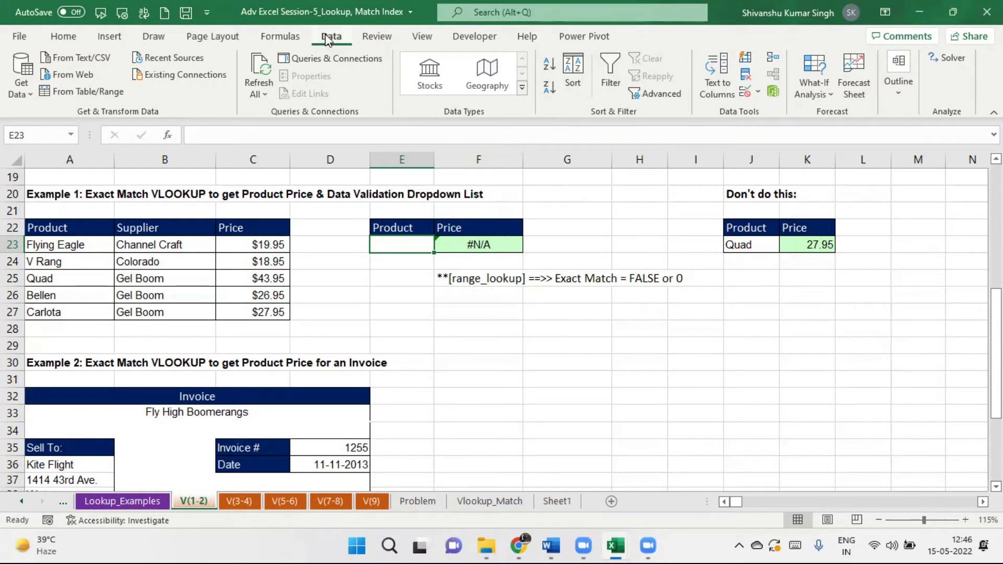
# Add List data validation to E23 with source =$A$23:$A$27.
pyautogui.click(759, 94)
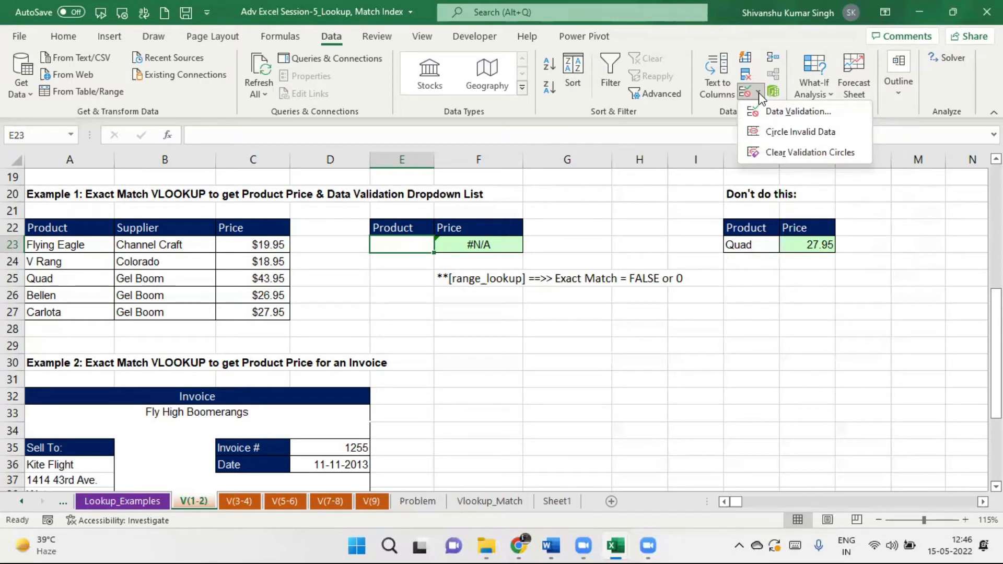
pyautogui.click(782, 111)
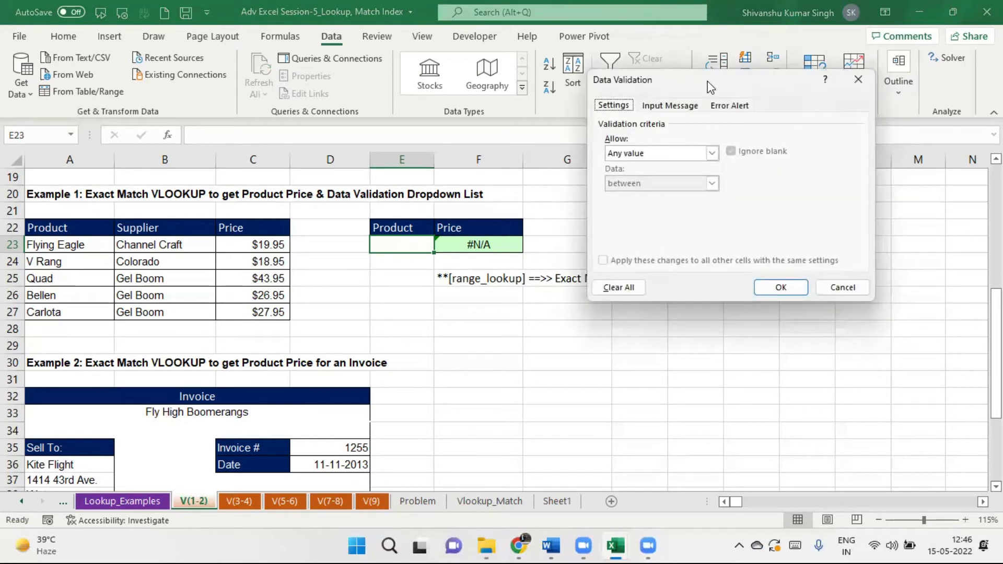
pyautogui.moveTo(710, 86); pyautogui.dragTo(805, 70)
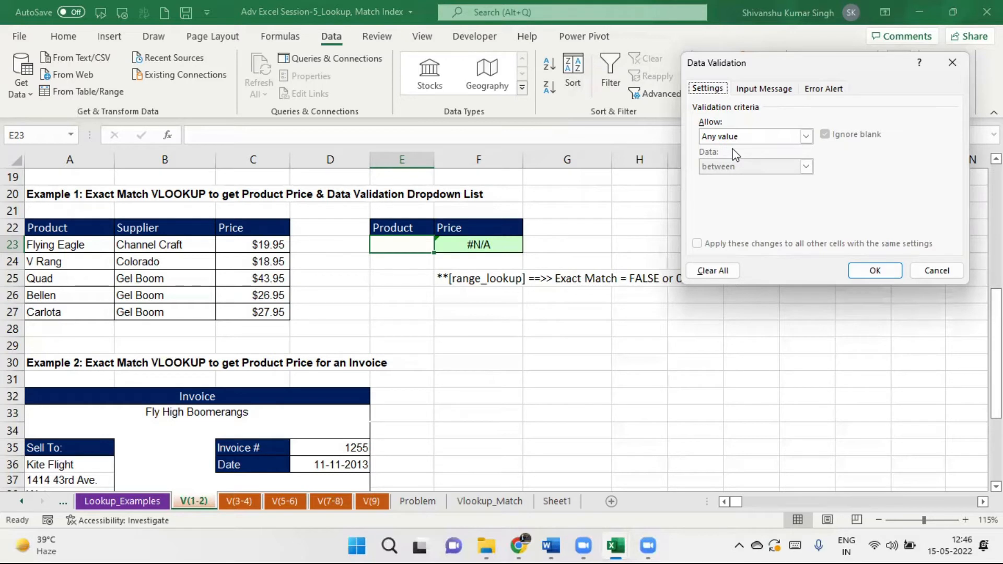
pyautogui.click(807, 136)
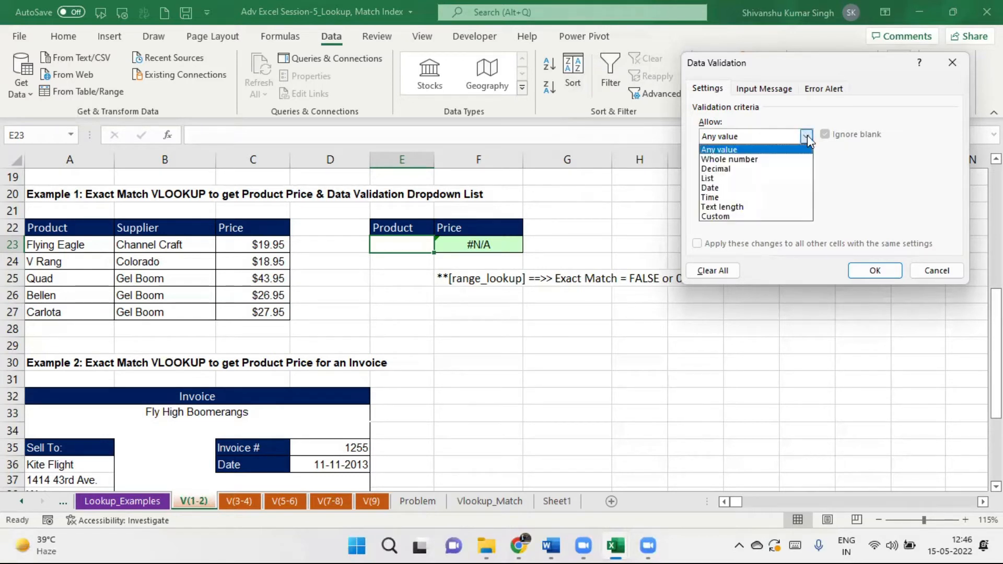
pyautogui.click(766, 187)
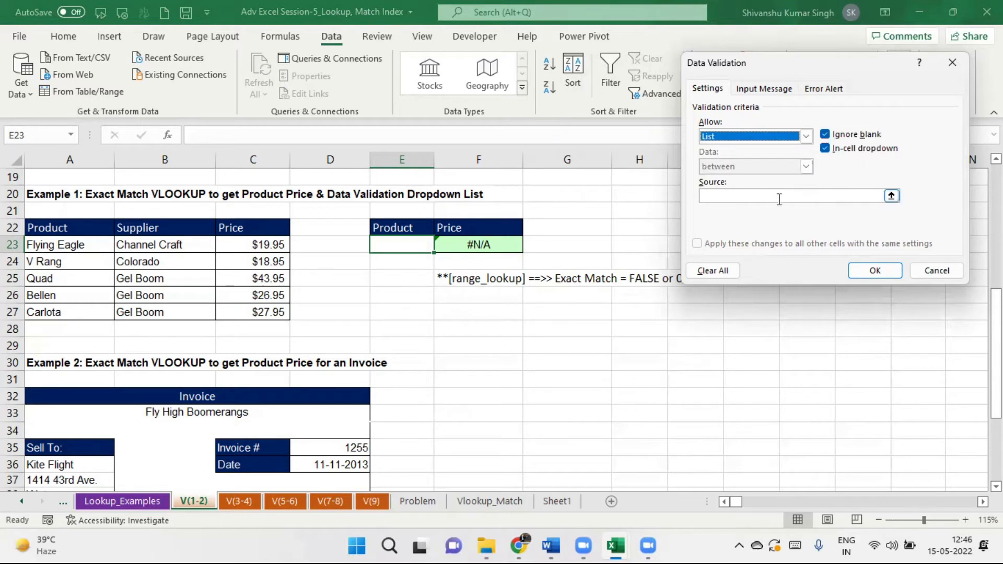
pyautogui.click(775, 198)
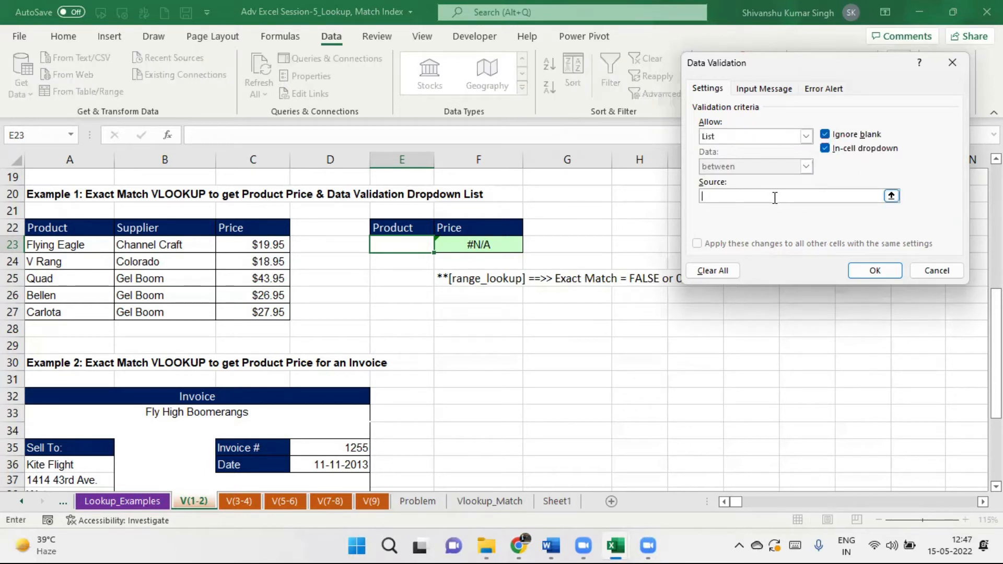
pyautogui.moveTo(71, 244); pyautogui.dragTo(70, 313)
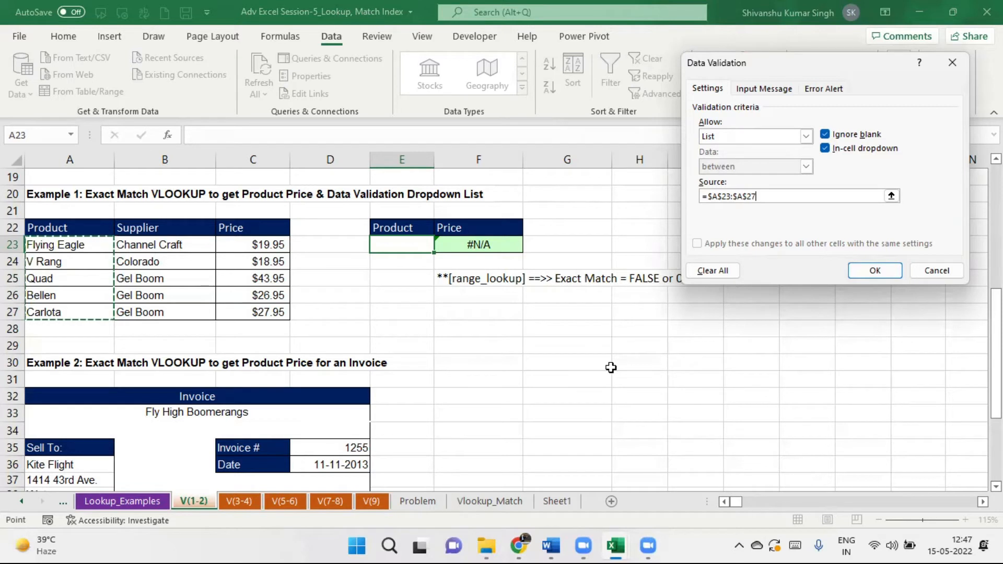
pyautogui.click(884, 271)
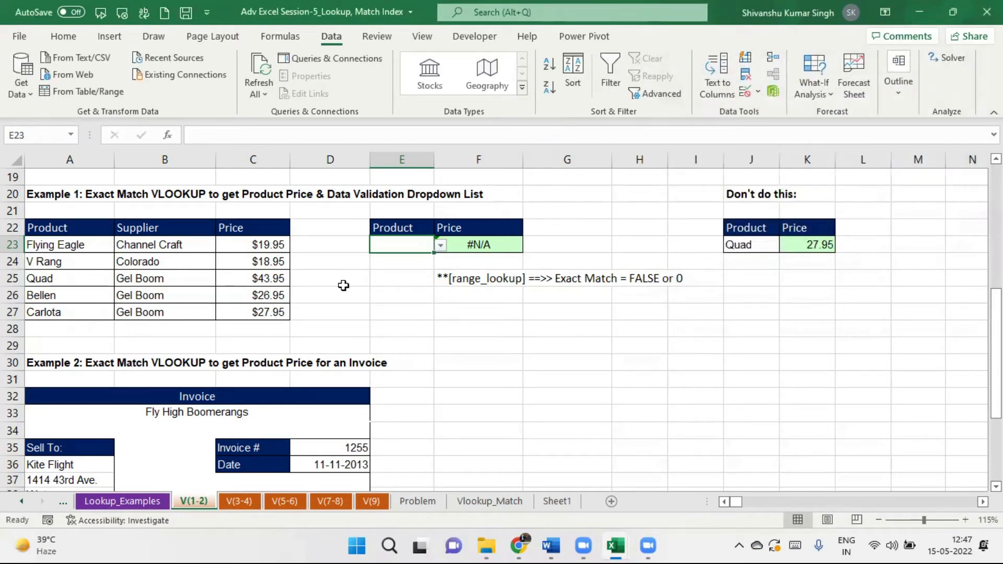
# Try V Rang, Bellen and Quad from E23's dropdown, ending on Quad for a 43.95 price.
pyautogui.click(441, 245)
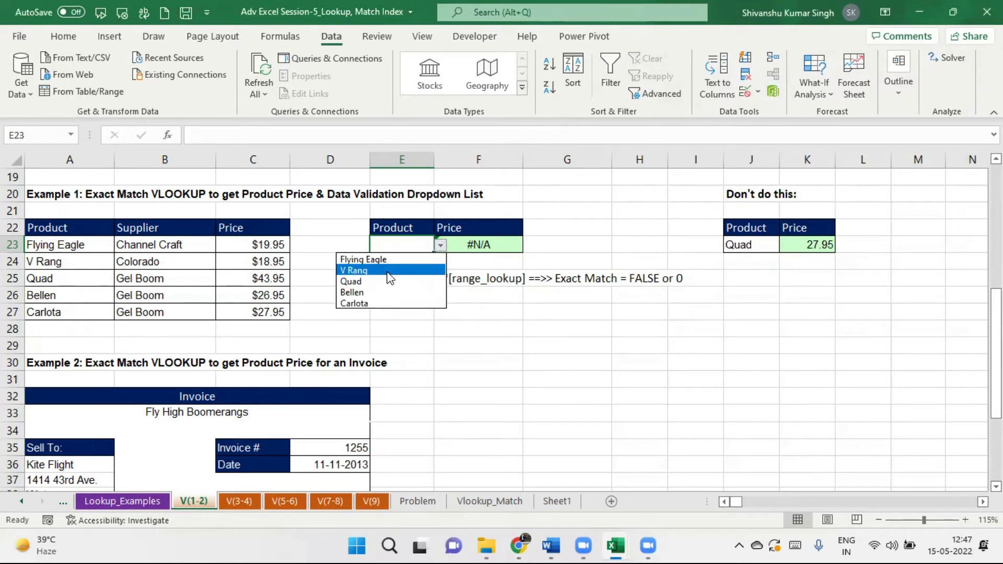
pyautogui.click(390, 270)
pyautogui.click(441, 246)
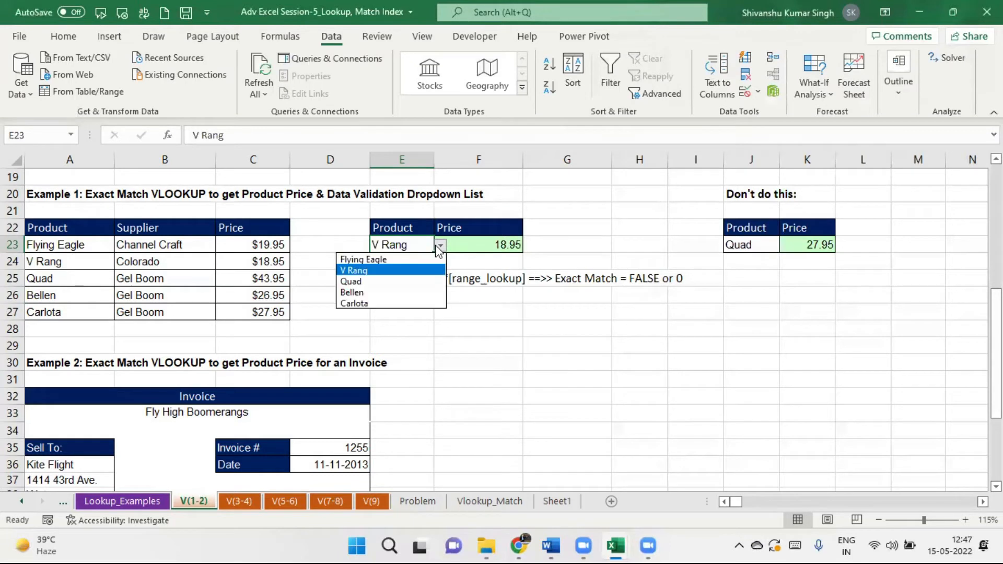
pyautogui.click(388, 292)
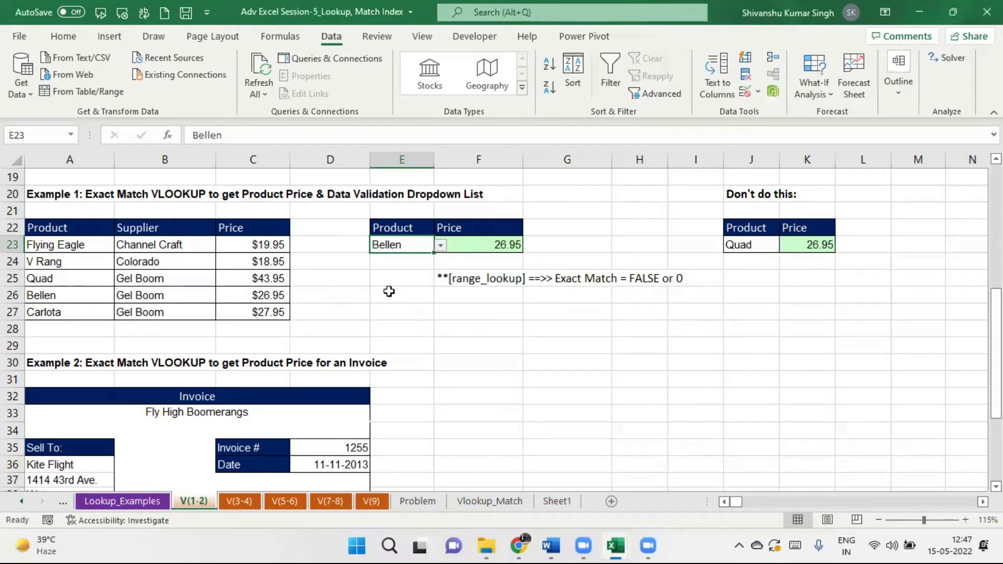
pyautogui.click(441, 246)
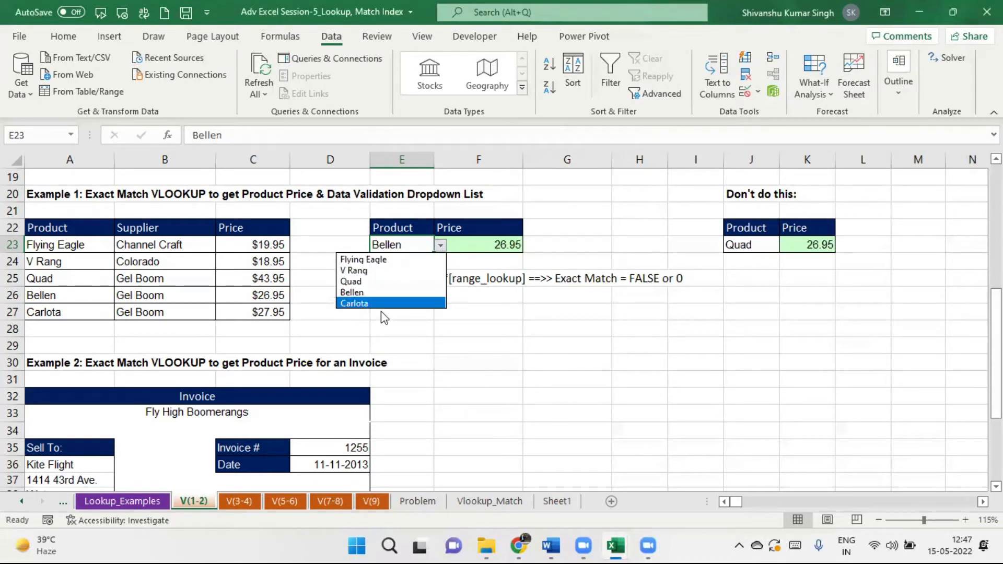
pyautogui.press('Escape')
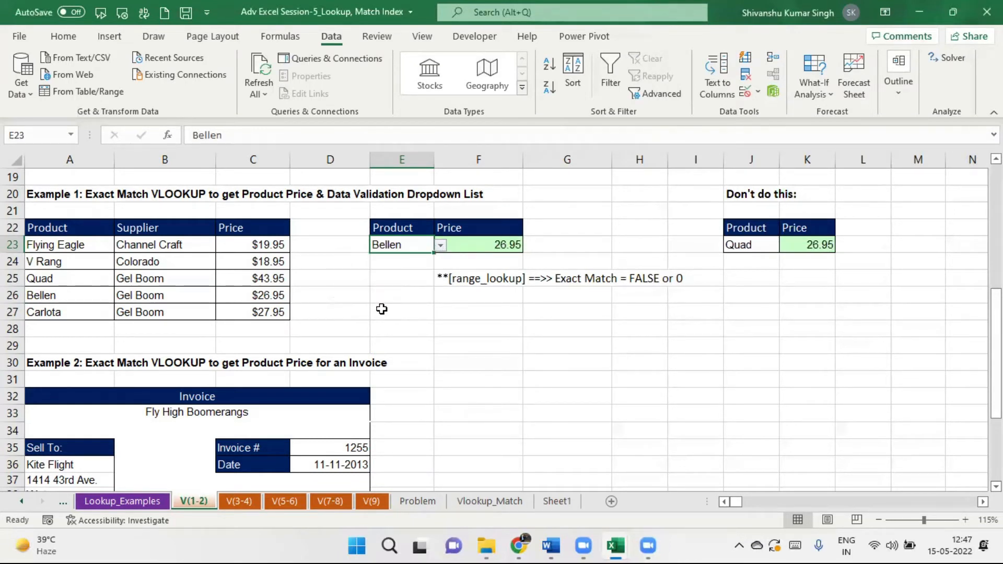
pyautogui.click(441, 246)
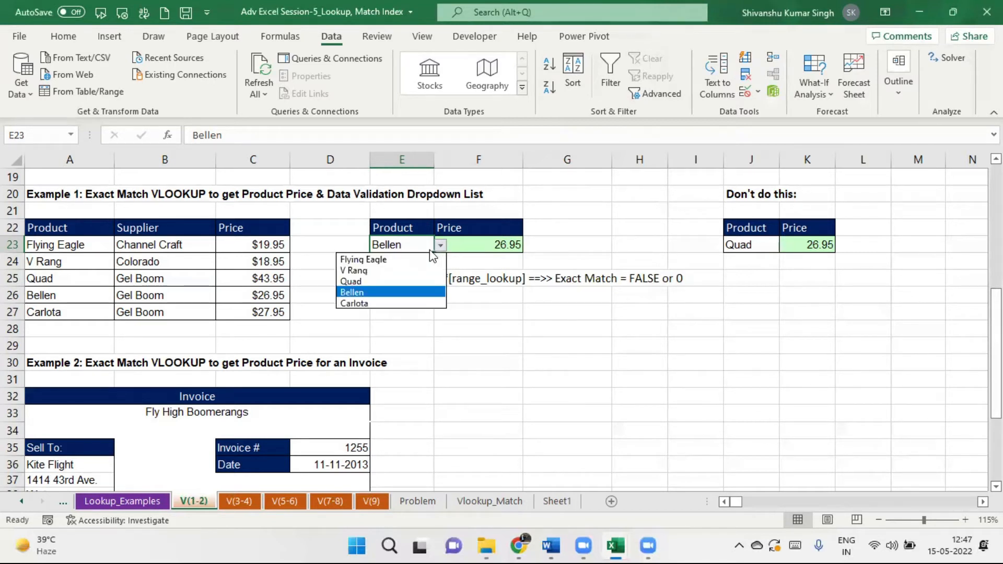
pyautogui.click(394, 283)
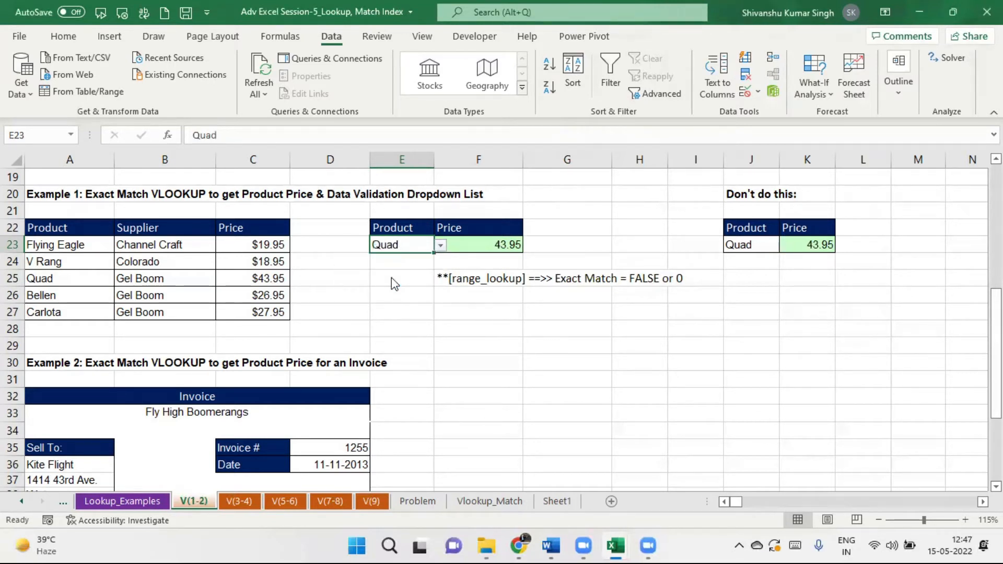
pyautogui.click(441, 246)
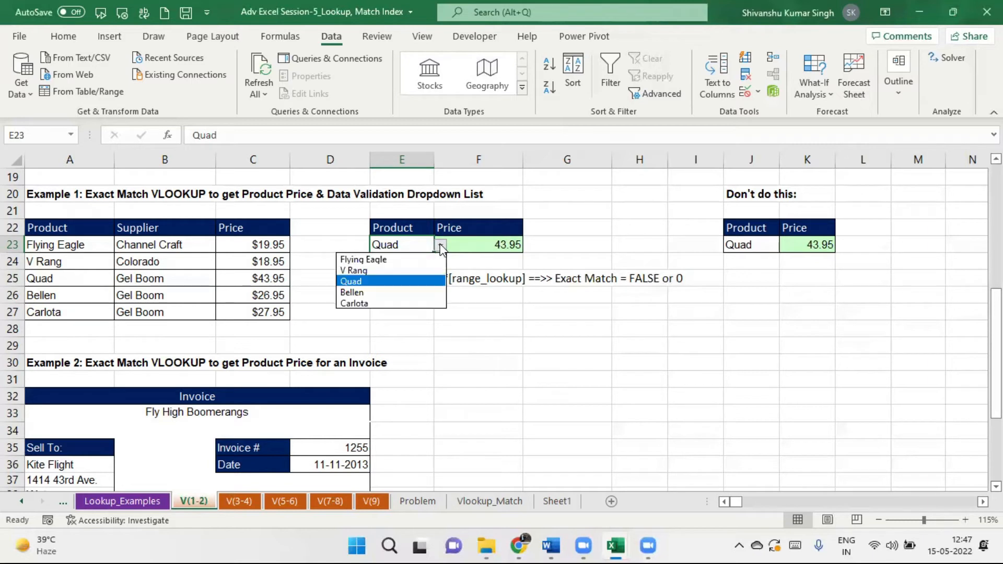
pyautogui.click(401, 272)
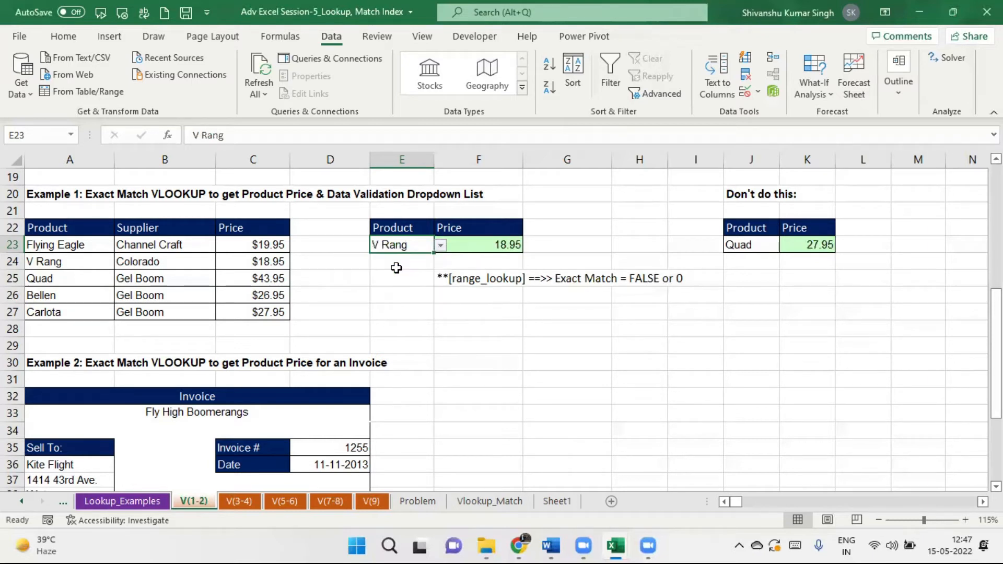
pyautogui.click(441, 245)
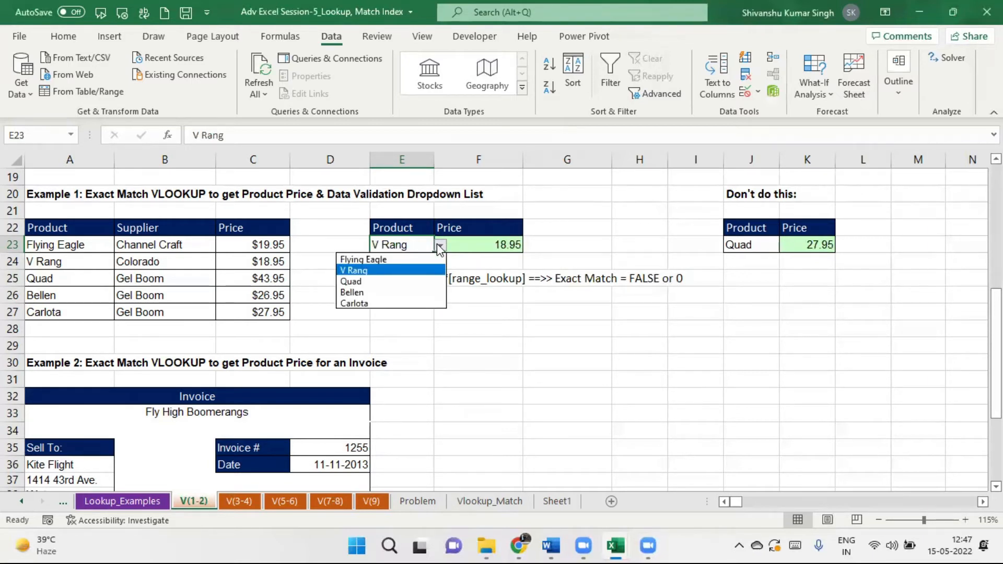
pyautogui.click(389, 281)
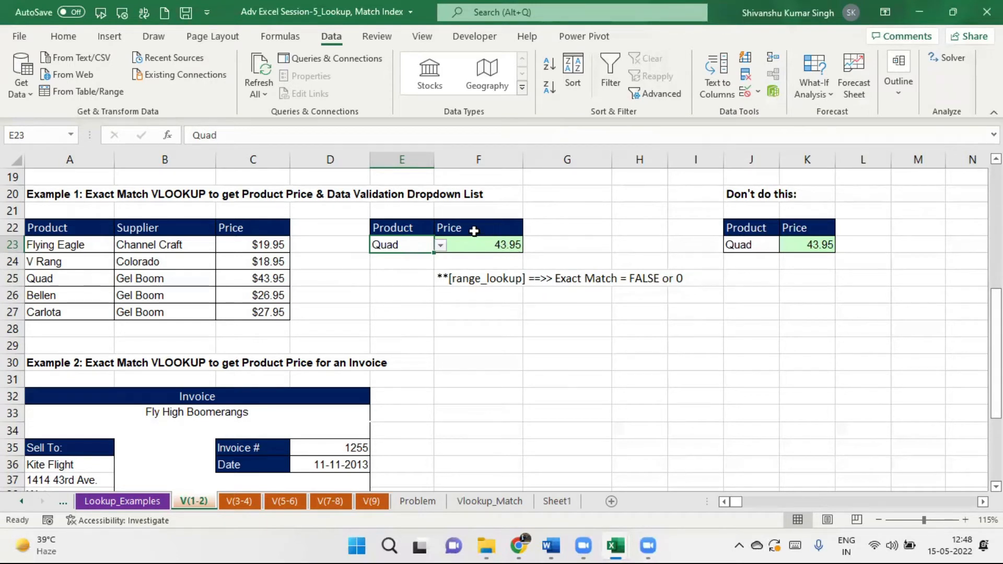
# Change F23's VLOOKUP column index to 2 to return the supplier, and choose Bellen in E23.
pyautogui.click(509, 245)
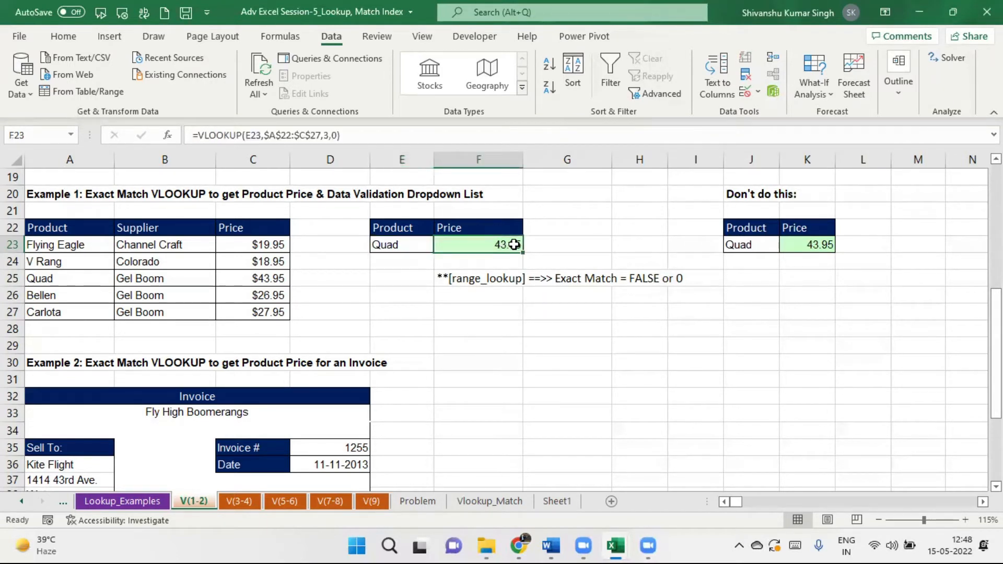
pyautogui.click(329, 135)
pyautogui.press('BackSpace')
pyautogui.write('2')
pyautogui.press('Return')
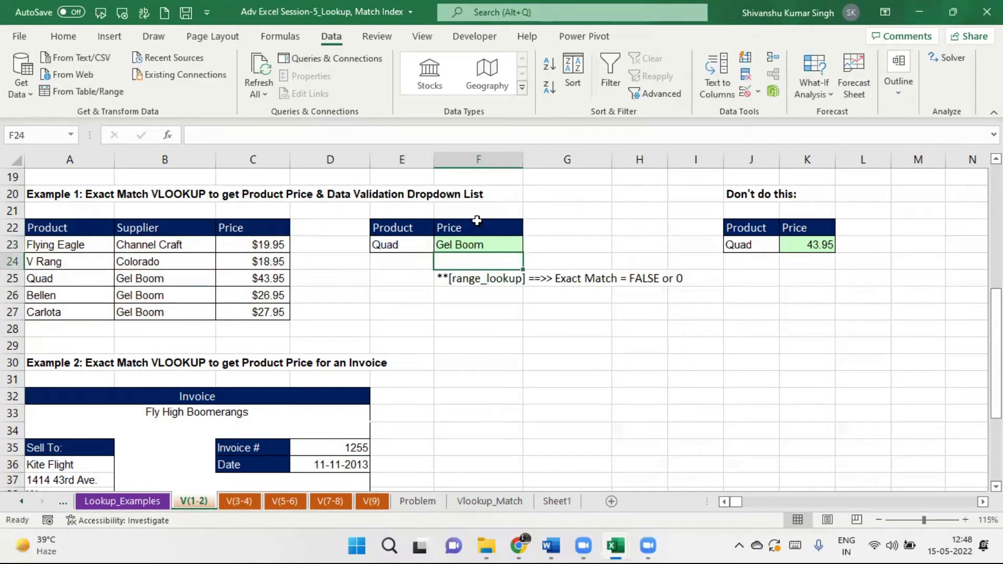
pyautogui.click(408, 247)
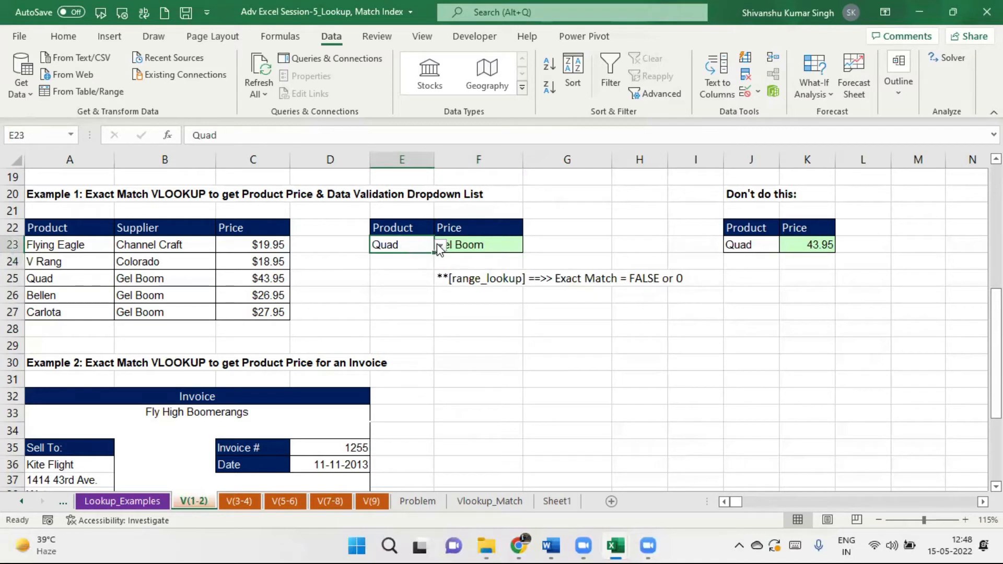
pyautogui.click(440, 245)
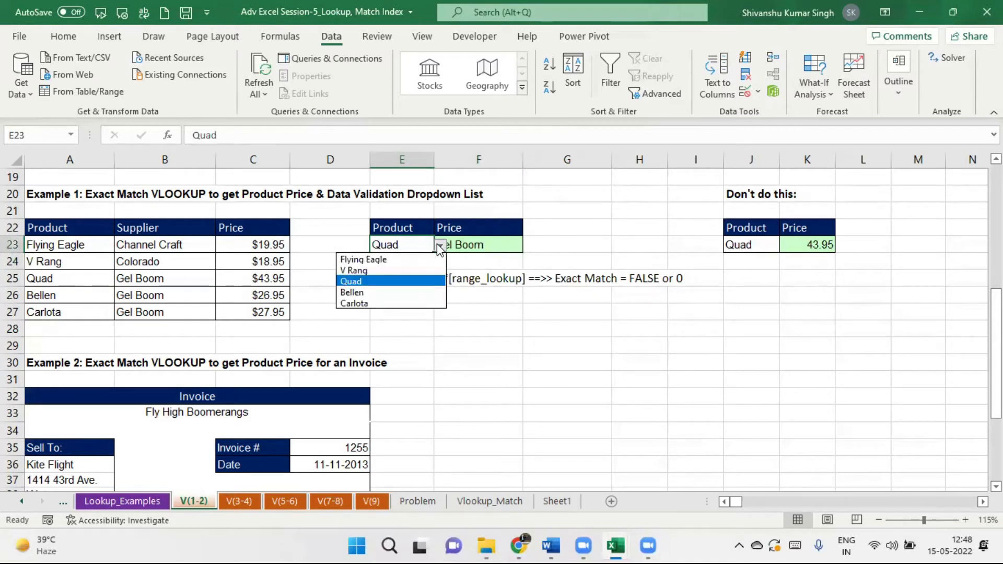
pyautogui.click(393, 293)
# Widen column F and right-align the lookup result in F23.
pyautogui.moveTo(524, 160); pyautogui.dragTo(627, 159)
pyautogui.click(493, 250)
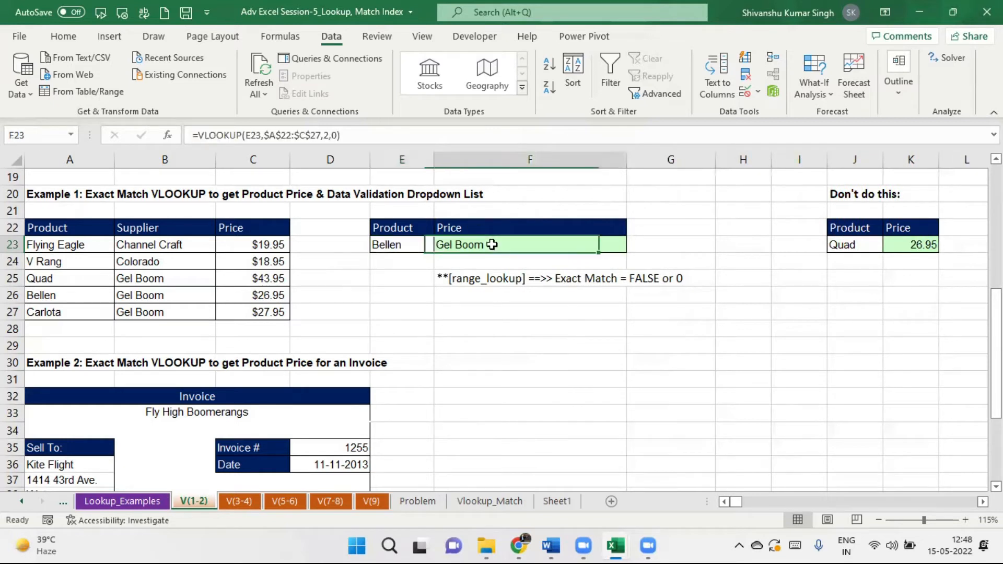
pyautogui.click(63, 37)
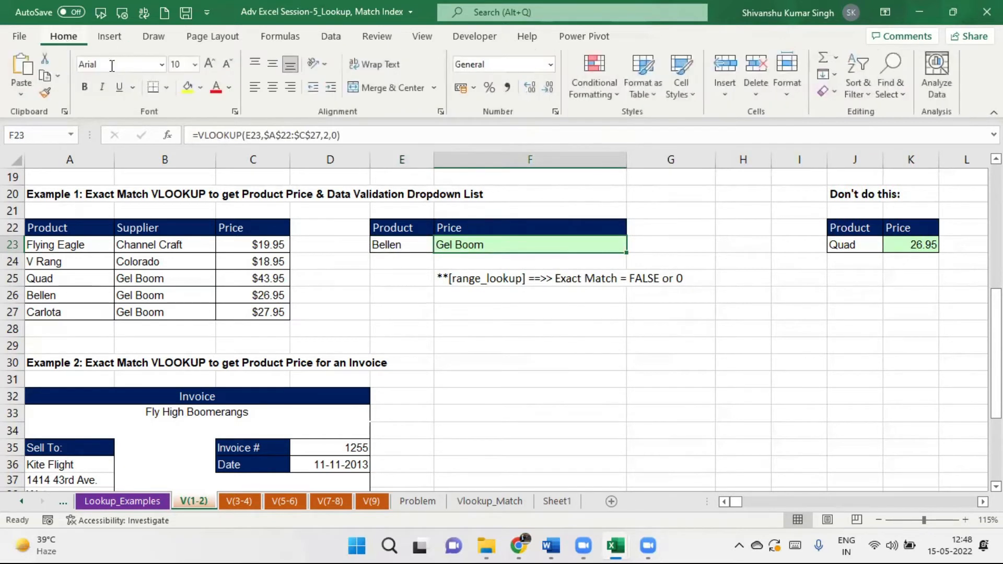
pyautogui.click(288, 89)
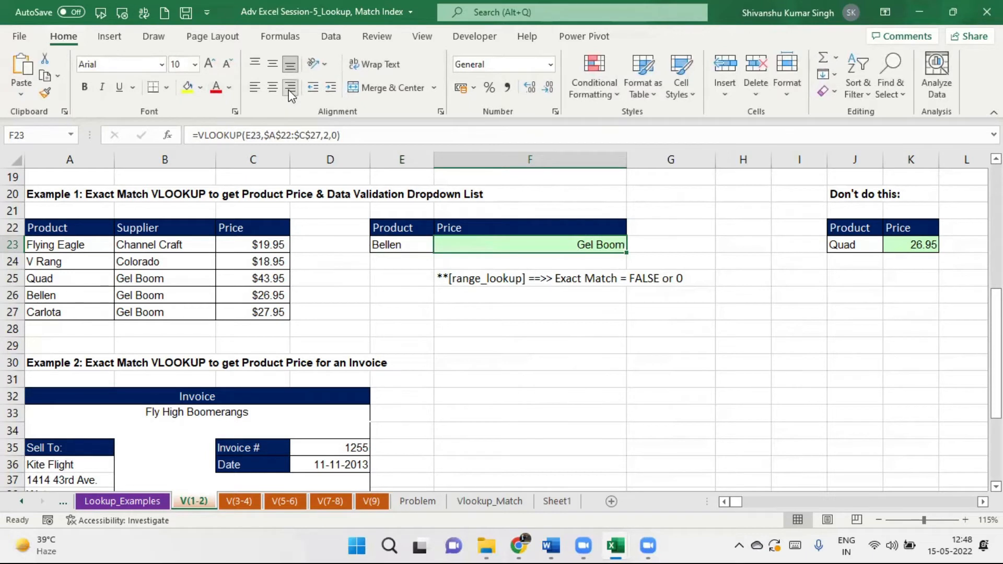
# Choose Carlota in E23 and set F23's column index back to 3, returning price 27.95.
pyautogui.click(428, 245)
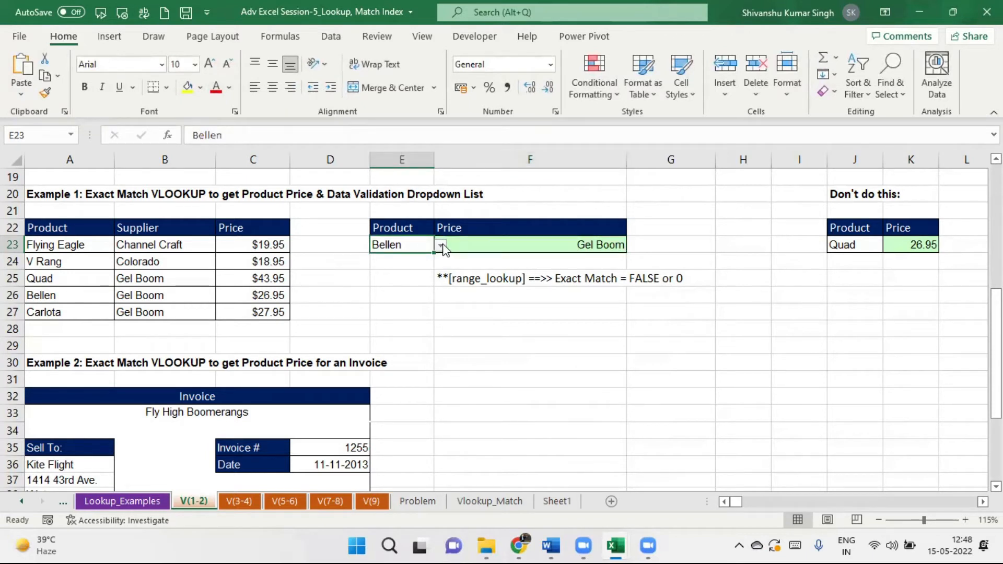
pyautogui.click(442, 245)
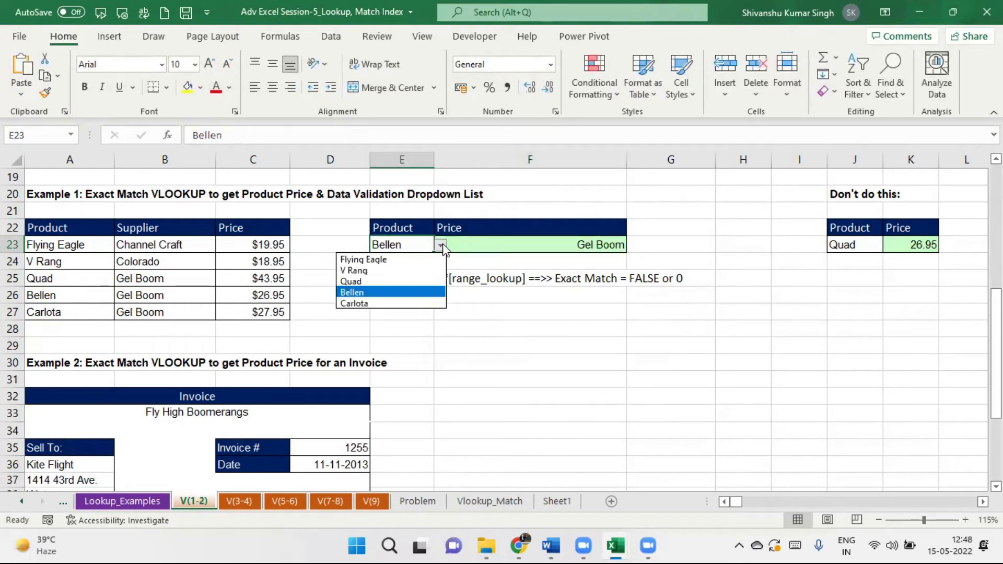
pyautogui.click(413, 303)
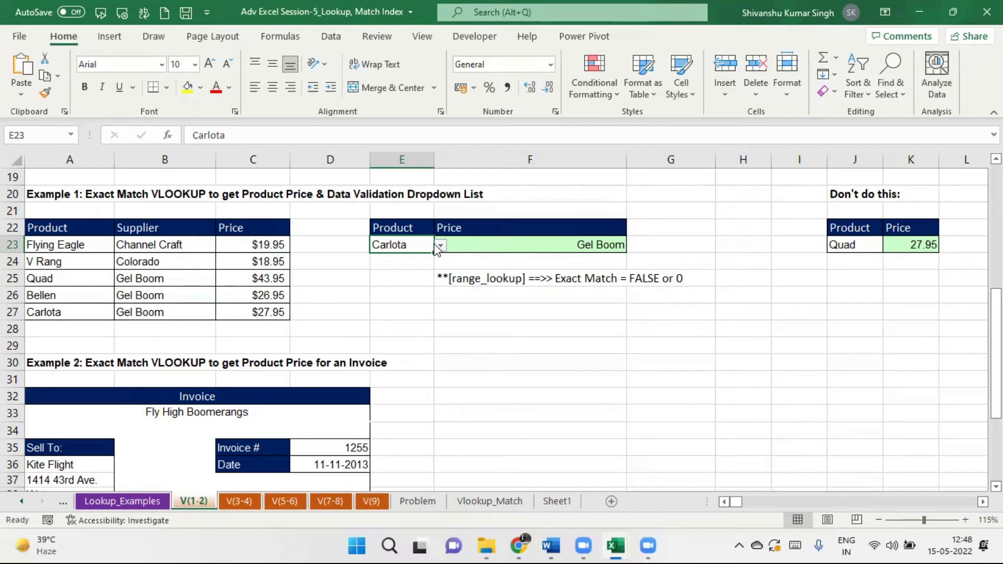
pyautogui.click(591, 245)
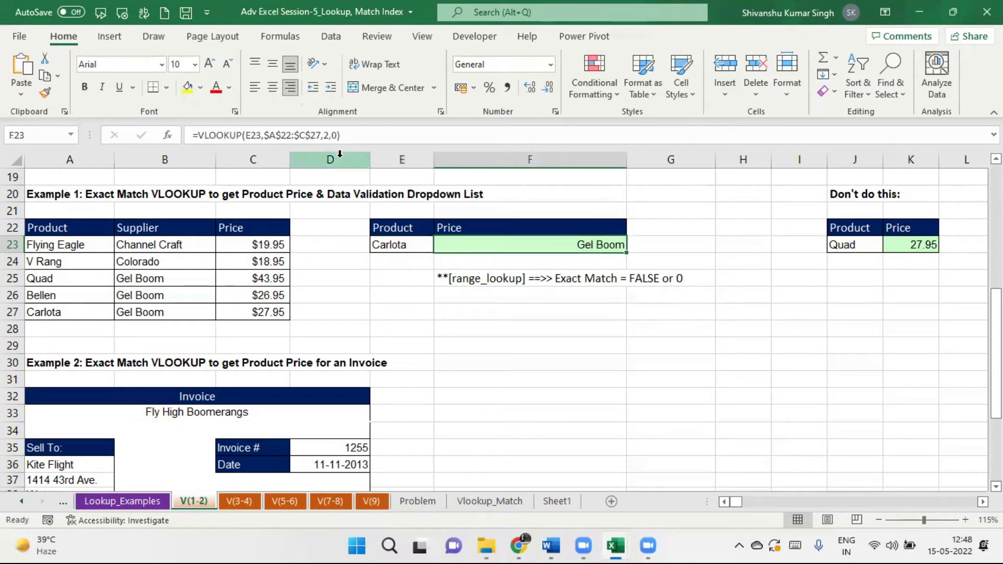
pyautogui.click(328, 136)
pyautogui.press('BackSpace')
pyautogui.write('3')
pyautogui.press('Return')
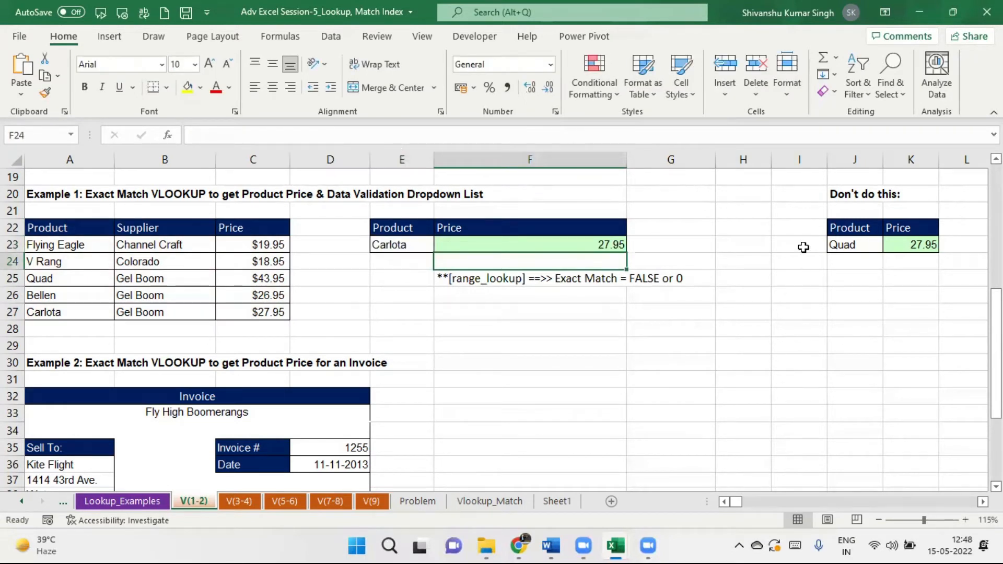
# Choose Bellen from E23's dropdown so F23 shows the price 26.95.
pyautogui.click(405, 242)
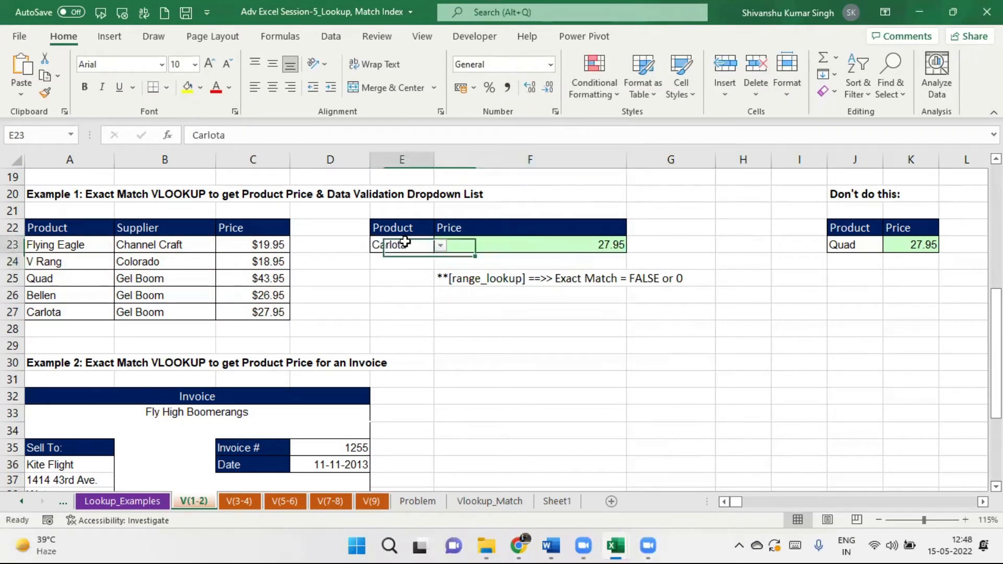
pyautogui.click(441, 247)
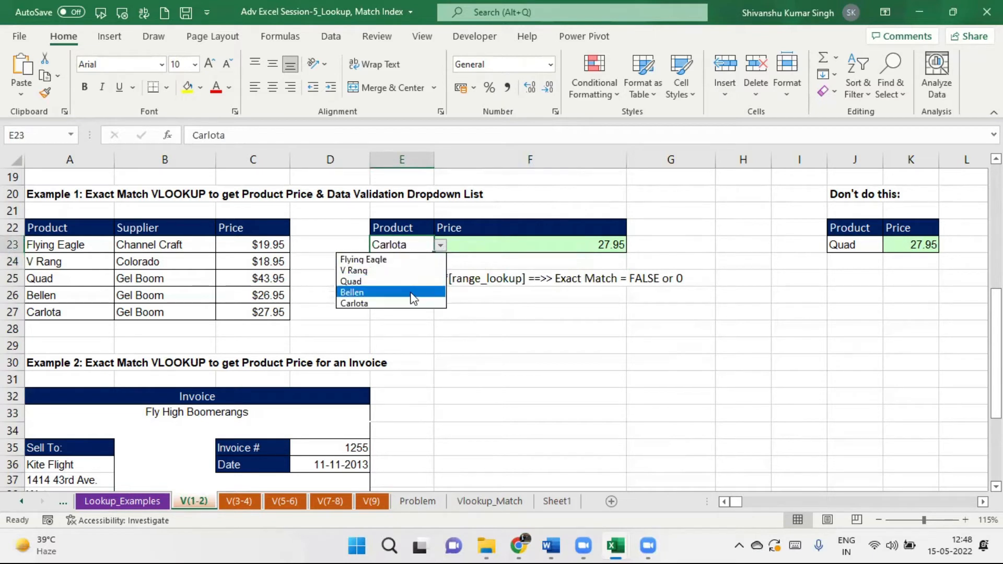
pyautogui.click(414, 294)
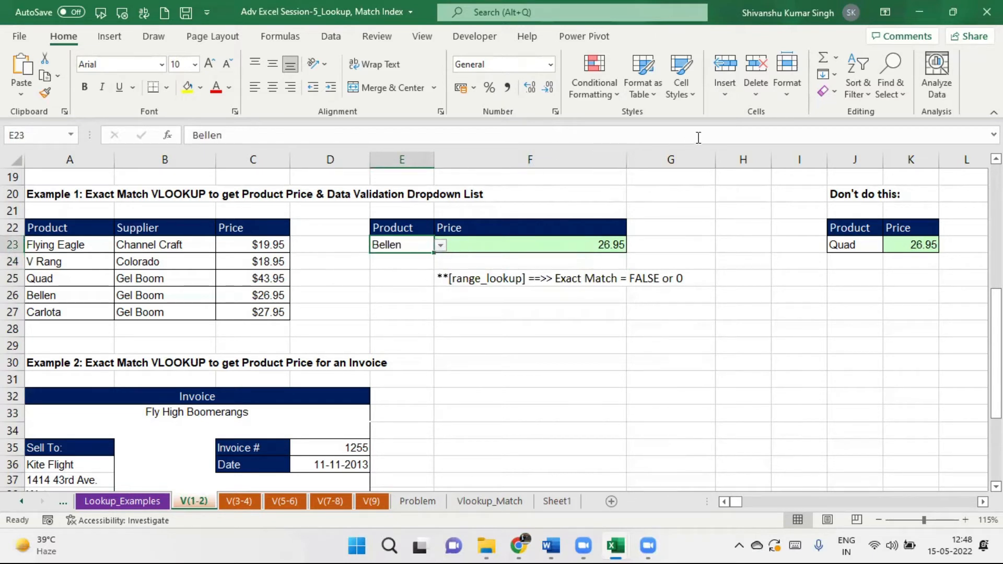
# Inspect E23's List data validation rule sourced from A23:A27 and close it unchanged.
pyautogui.click(331, 36)
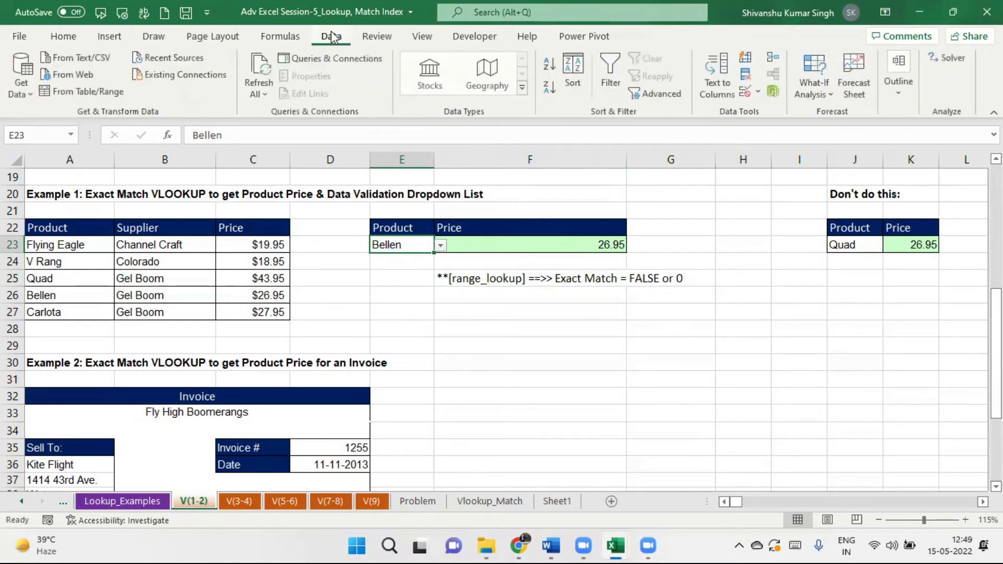
pyautogui.click(757, 93)
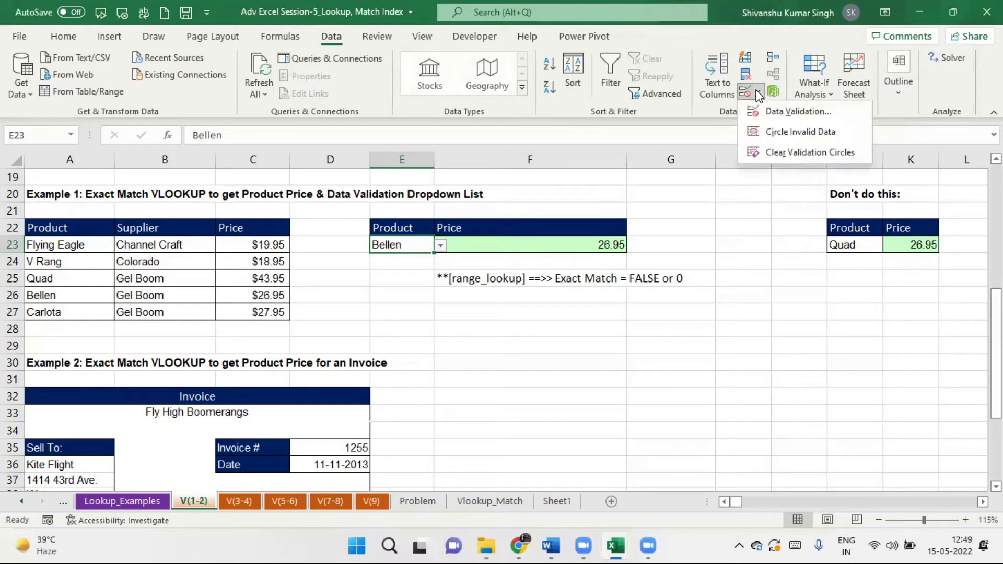
pyautogui.click(792, 112)
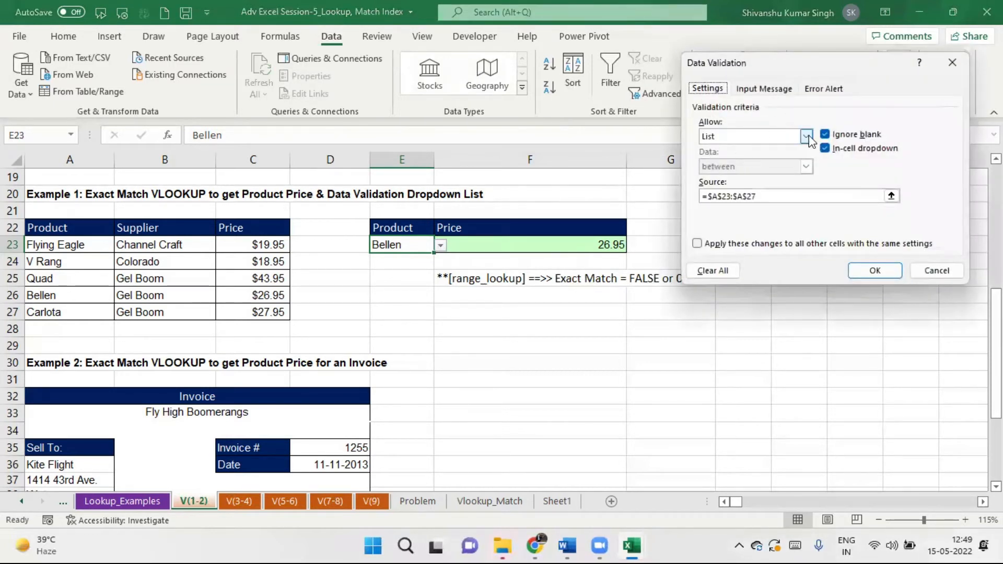
pyautogui.click(808, 137)
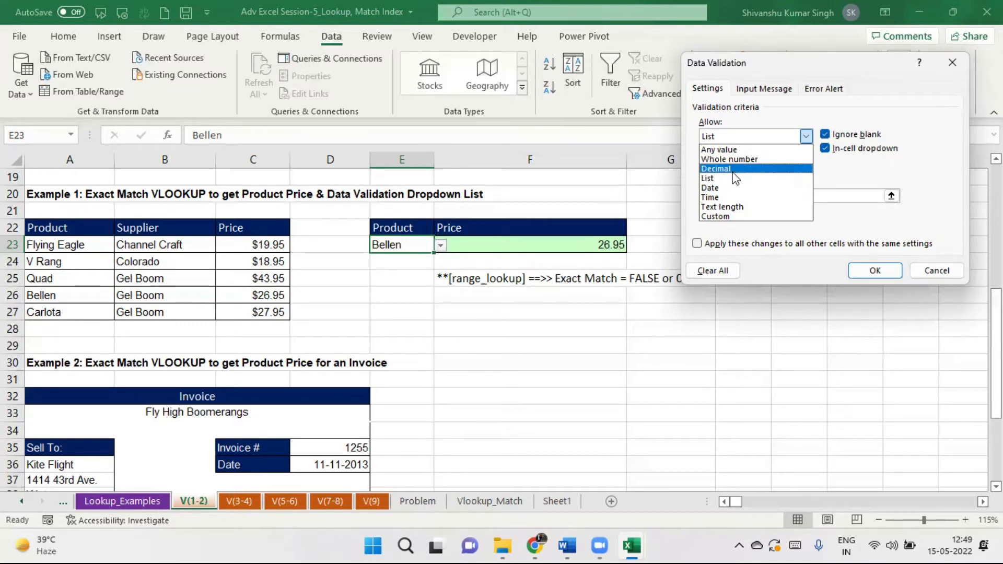
pyautogui.click(957, 66)
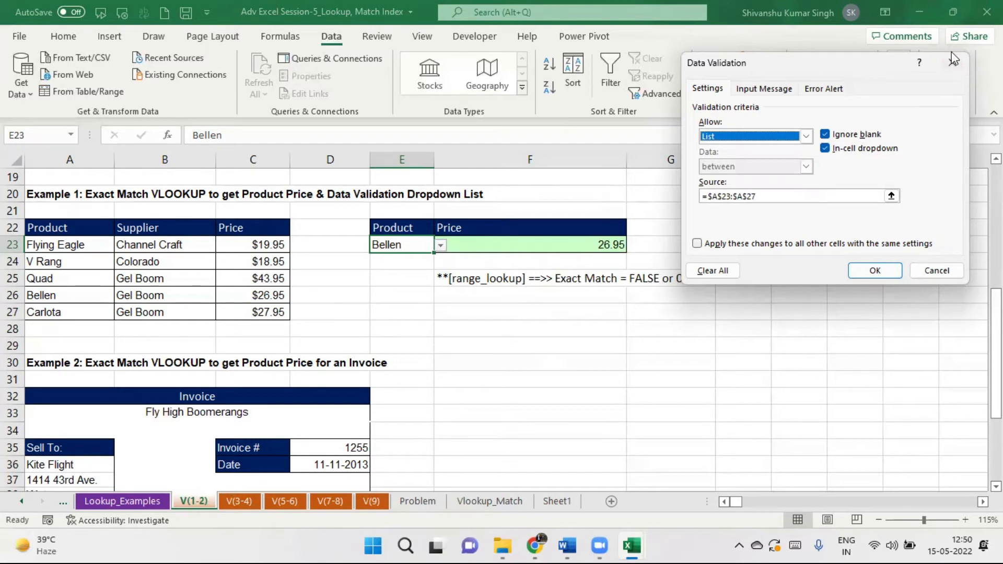
pyautogui.click(952, 61)
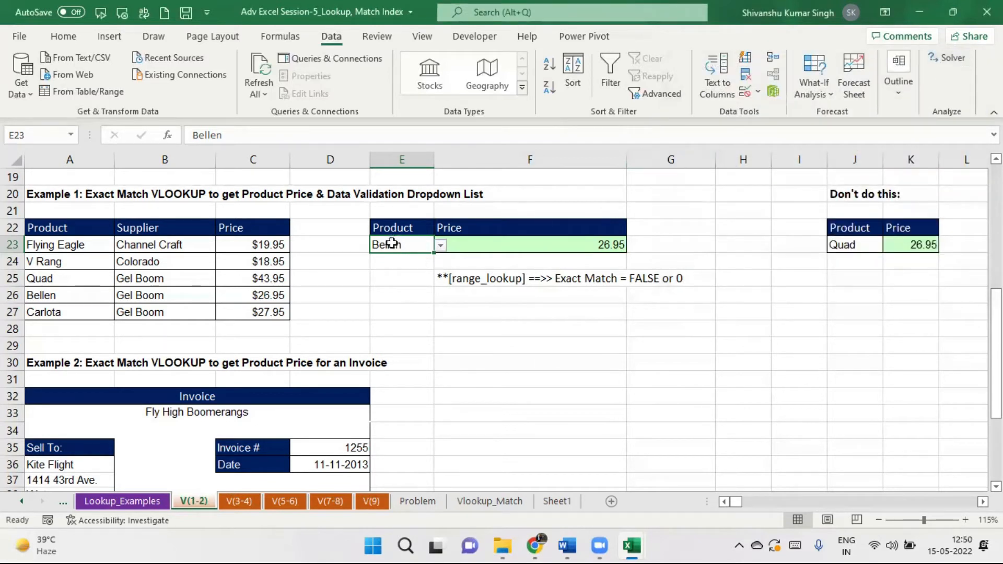
# Try V Rang and Bellen in E23, settle on Carlota, then scroll down to the Example 2 invoice.
pyautogui.click(442, 246)
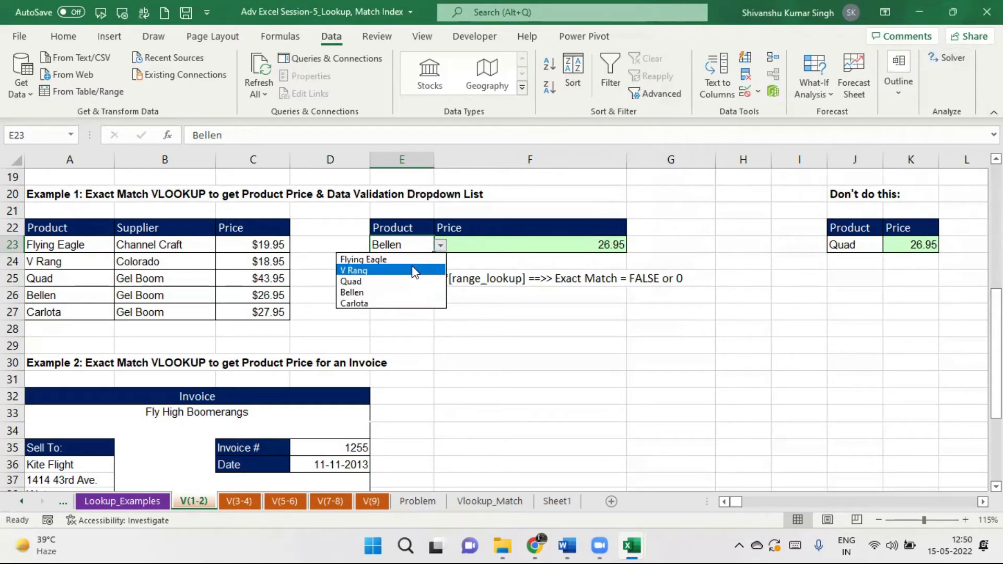
pyautogui.click(412, 267)
pyautogui.click(441, 246)
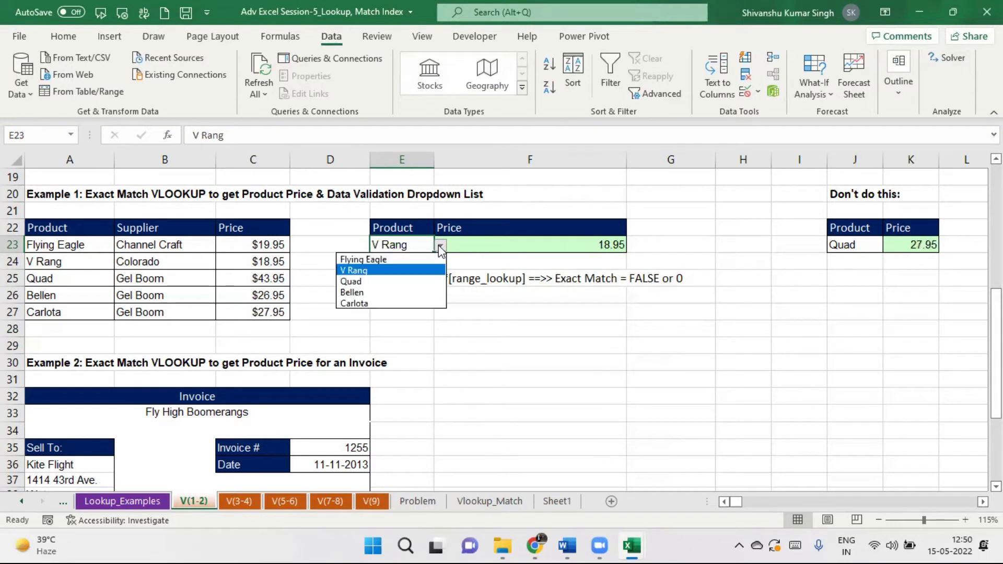
pyautogui.click(397, 293)
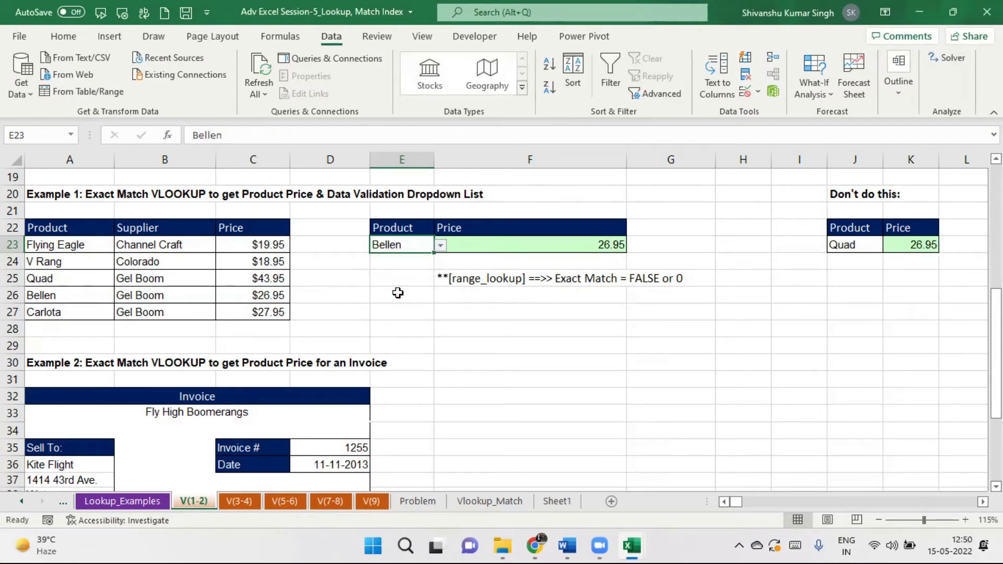
pyautogui.click(442, 245)
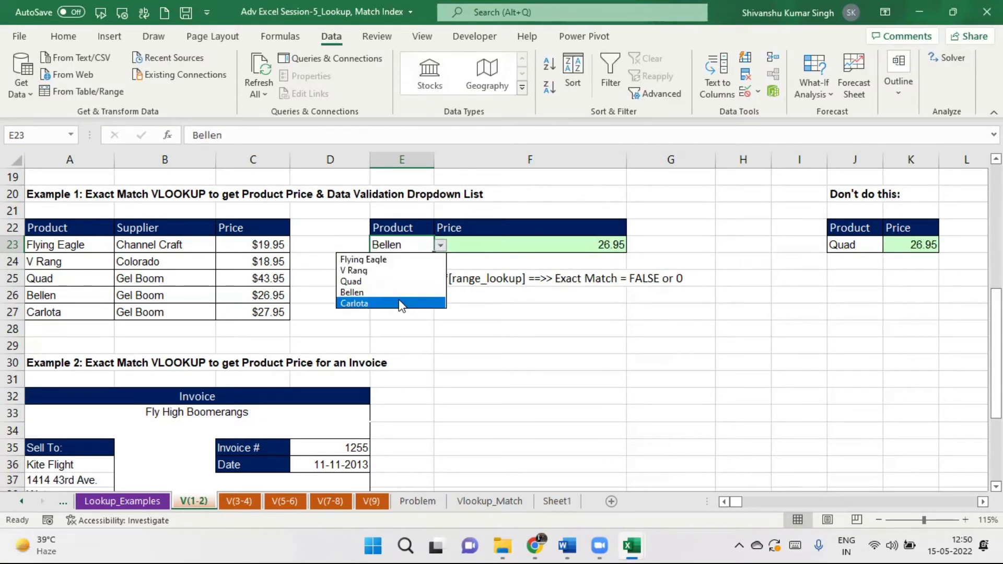
pyautogui.click(399, 303)
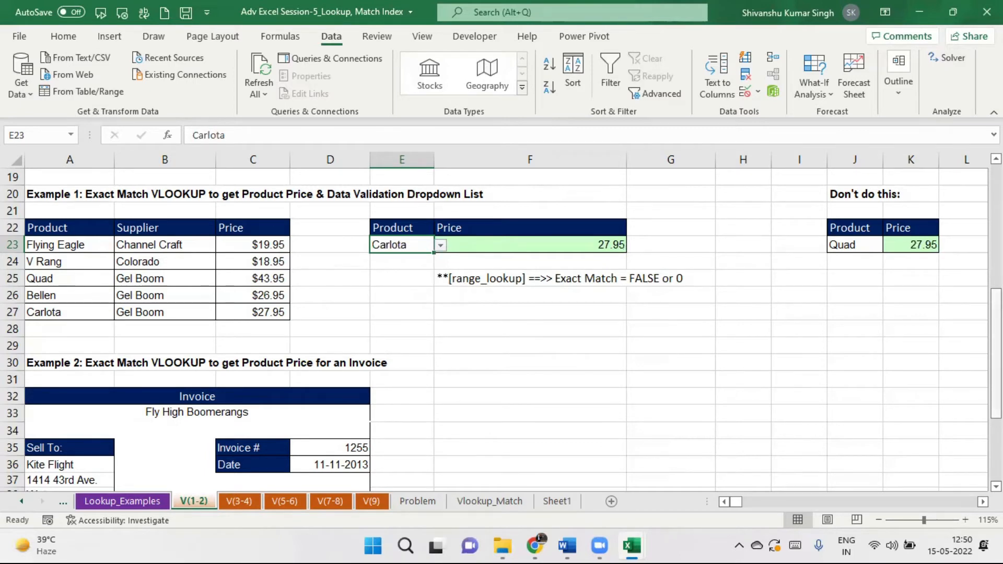
pyautogui.scroll(-3, 502, 329)
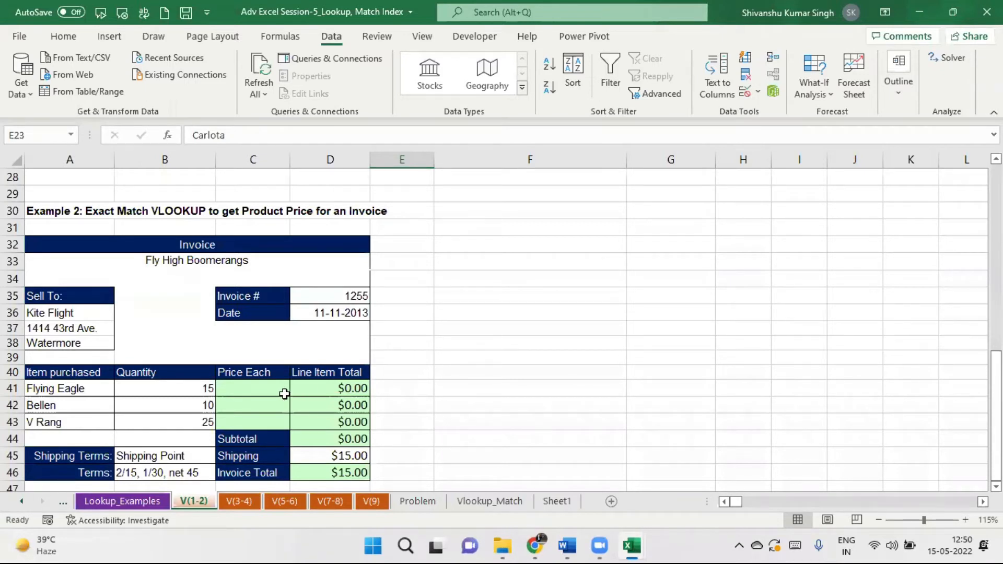
pyautogui.click(263, 388)
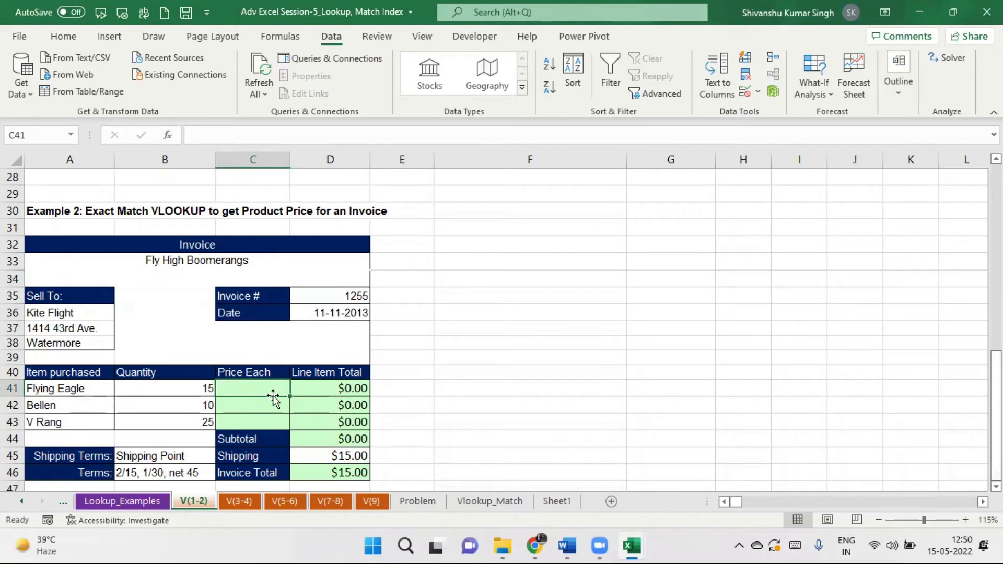
pyautogui.moveTo(45, 242); pyautogui.dragTo(339, 416)
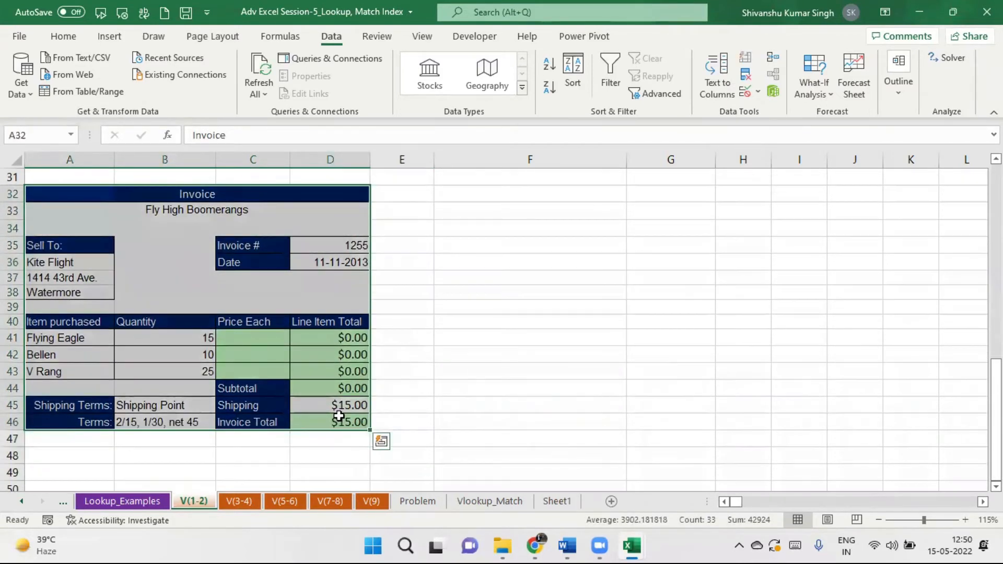
pyautogui.click(67, 340)
pyautogui.click(157, 338)
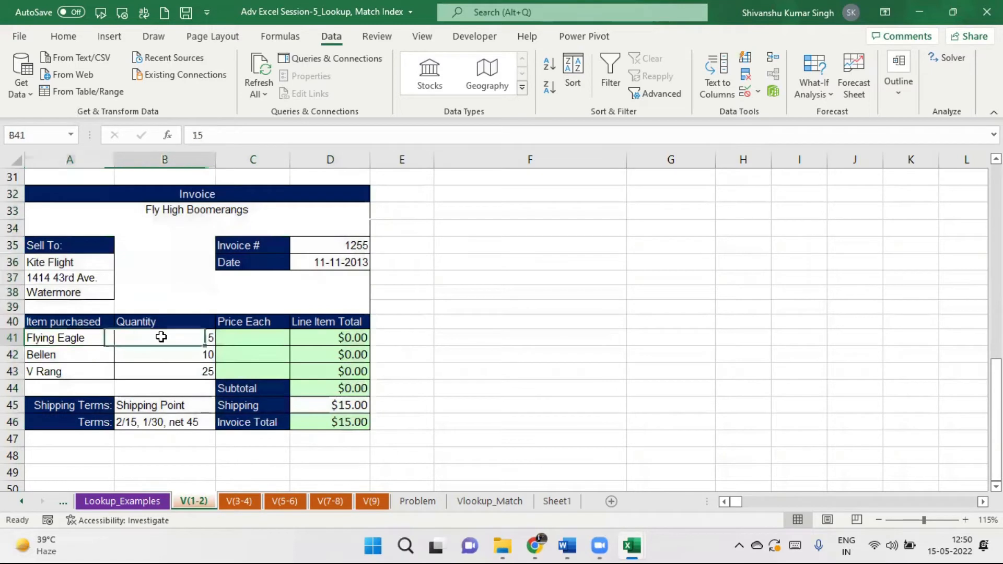
pyautogui.click(242, 337)
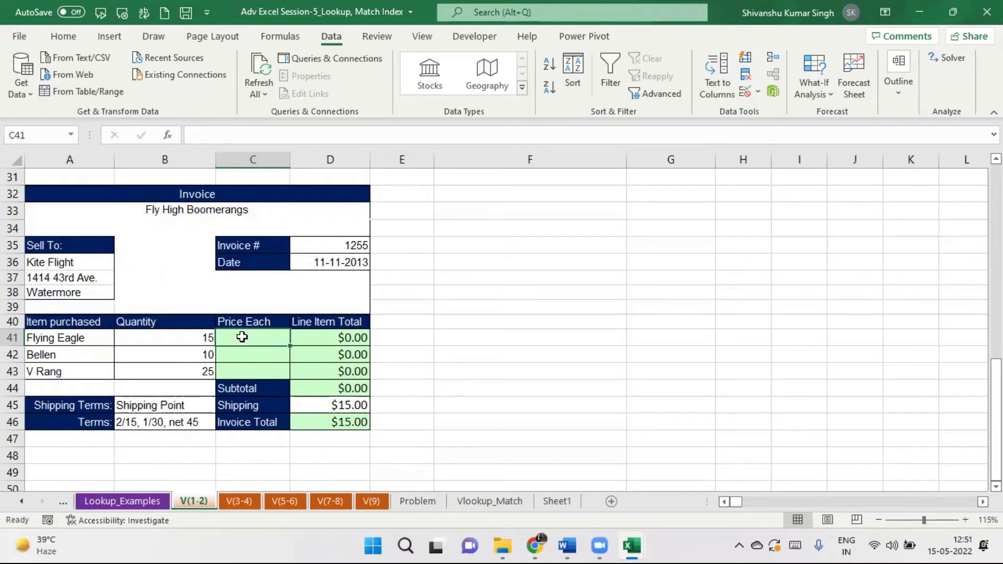
# In C41 build =VLOOKUP(A41,A22:C27,3,0) to look up Flying Eagle's price in the Example 1 table.
pyautogui.doubleClick(242, 338)
pyautogui.write('=vlookup')
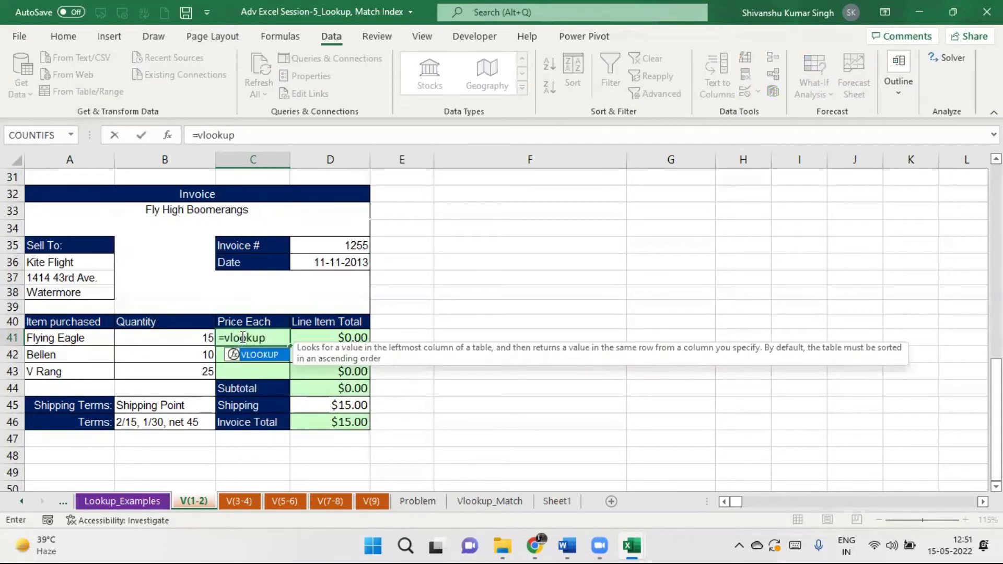
pyautogui.write('(')
pyautogui.click(76, 340)
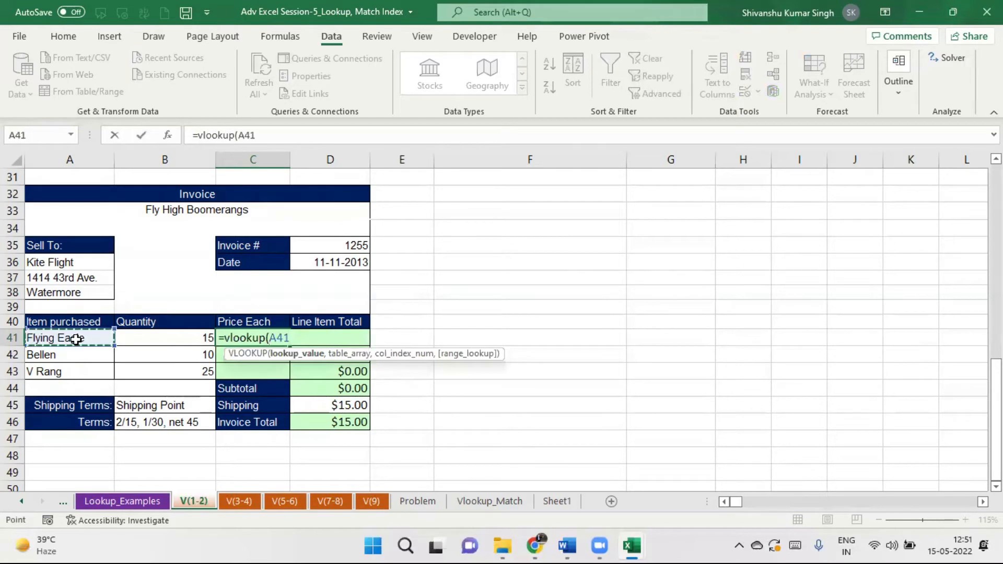
pyautogui.write(',')
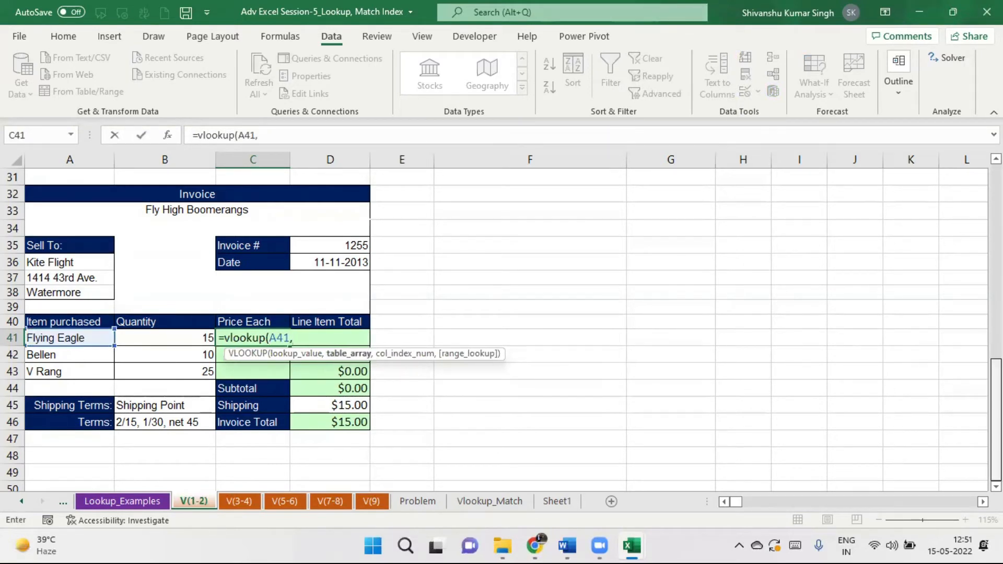
pyautogui.scroll(4, 997, 418)
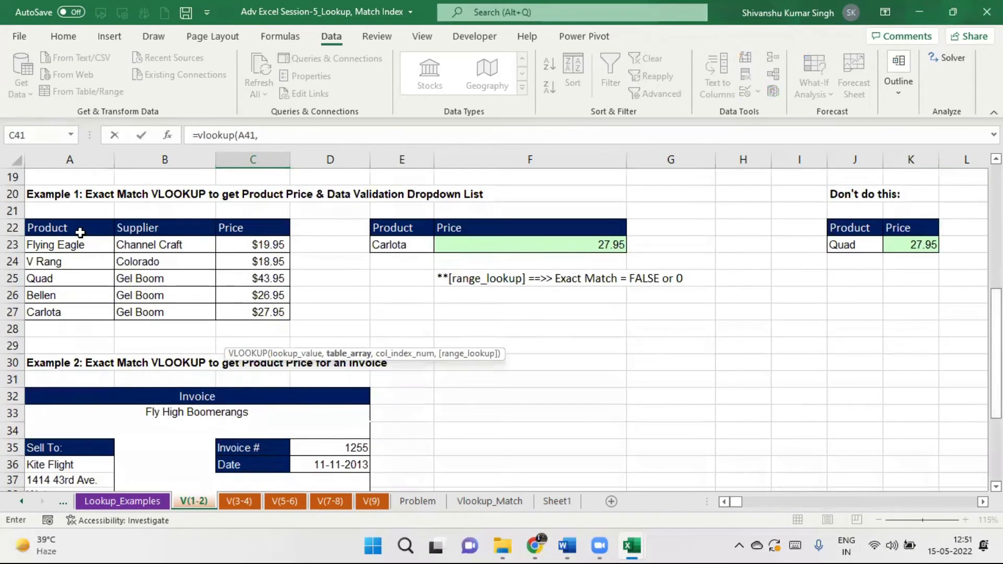
pyautogui.moveTo(80, 232); pyautogui.dragTo(267, 308)
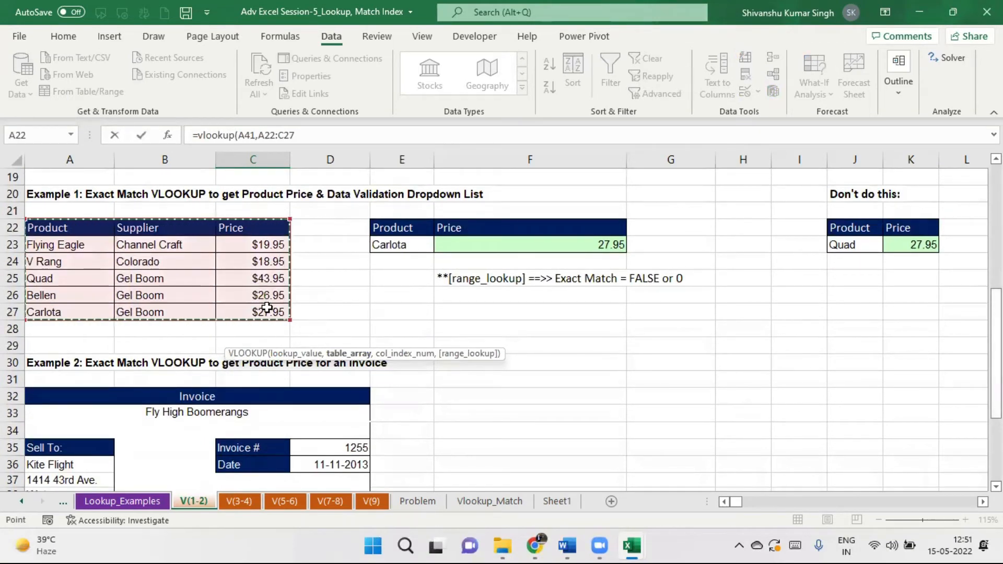
pyautogui.click(313, 137)
pyautogui.write(',3,0)')
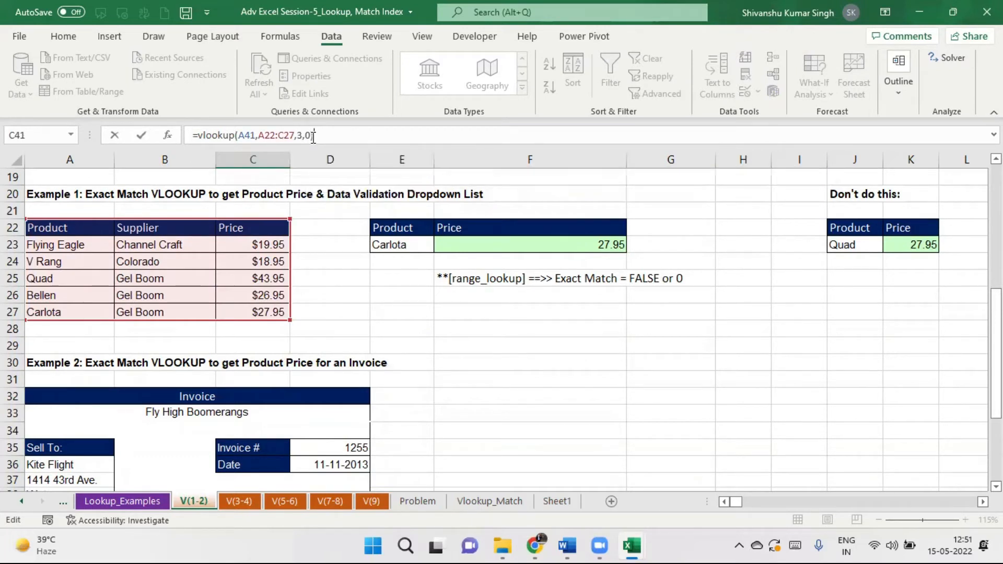
# Lock the range as $A$22:$C$27, commit, and fill the price formula down to C43.
pyautogui.moveTo(265, 135); pyautogui.dragTo(290, 135)
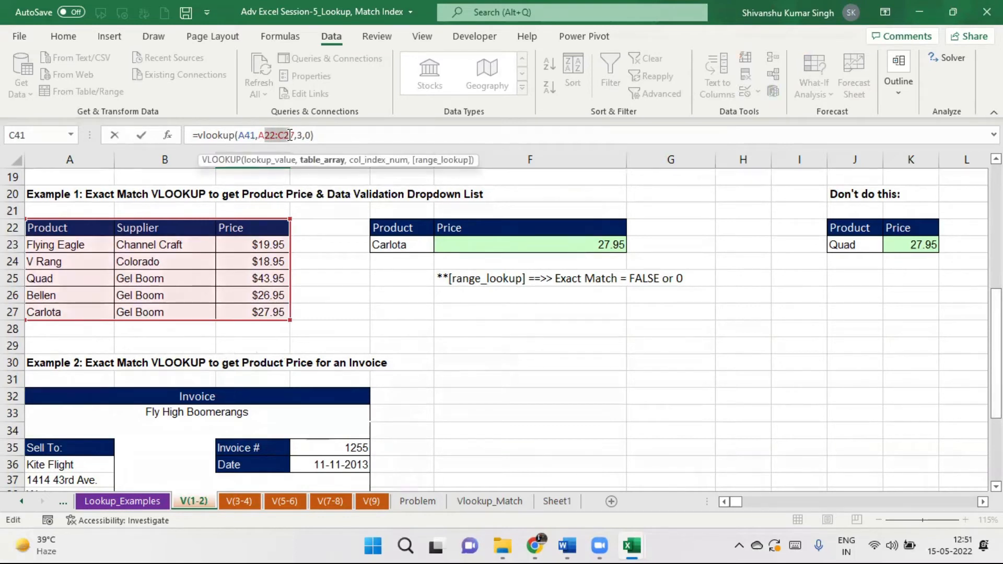
pyautogui.press('F4')
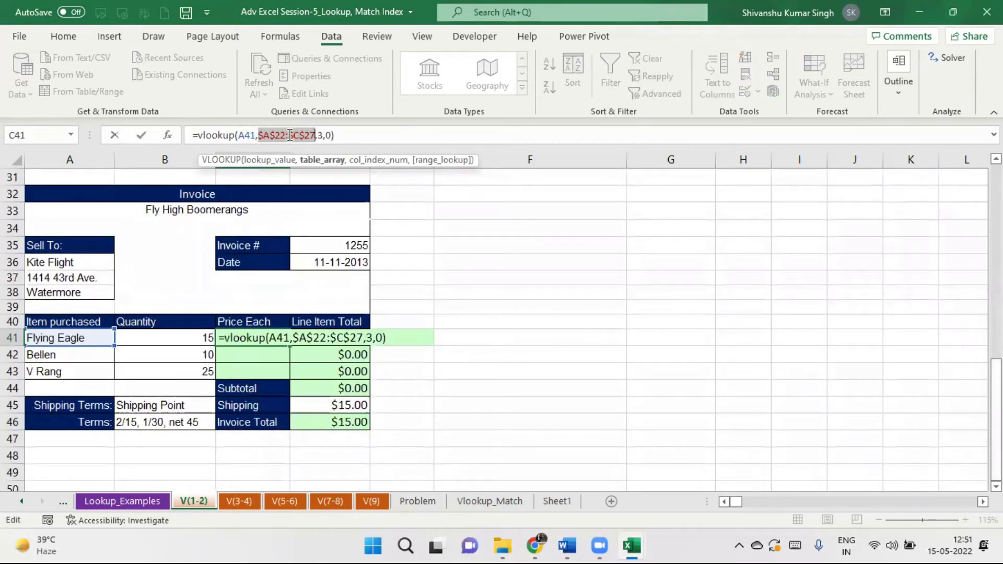
pyautogui.press('Return')
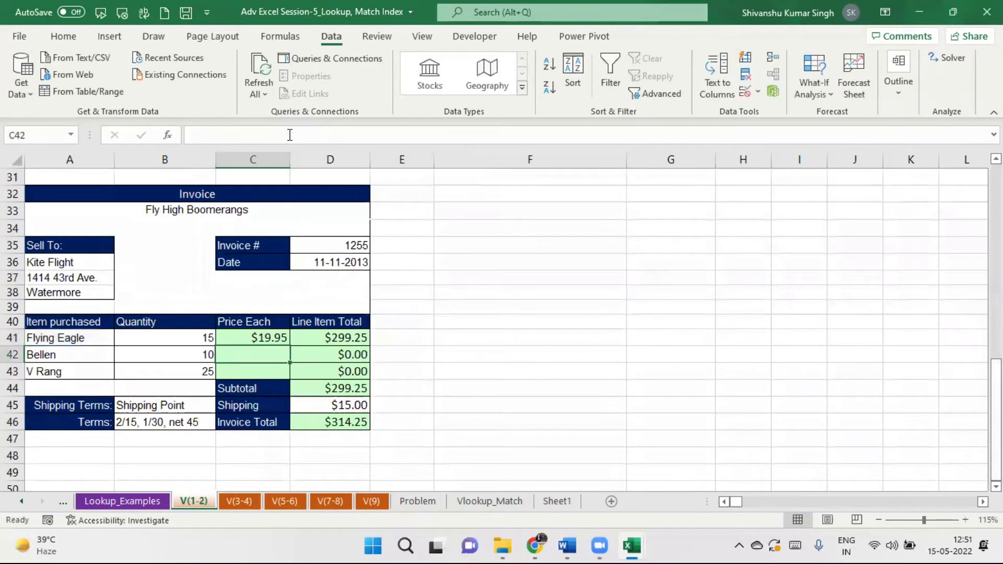
pyautogui.click(267, 338)
pyautogui.moveTo(288, 345); pyautogui.dragTo(289, 379)
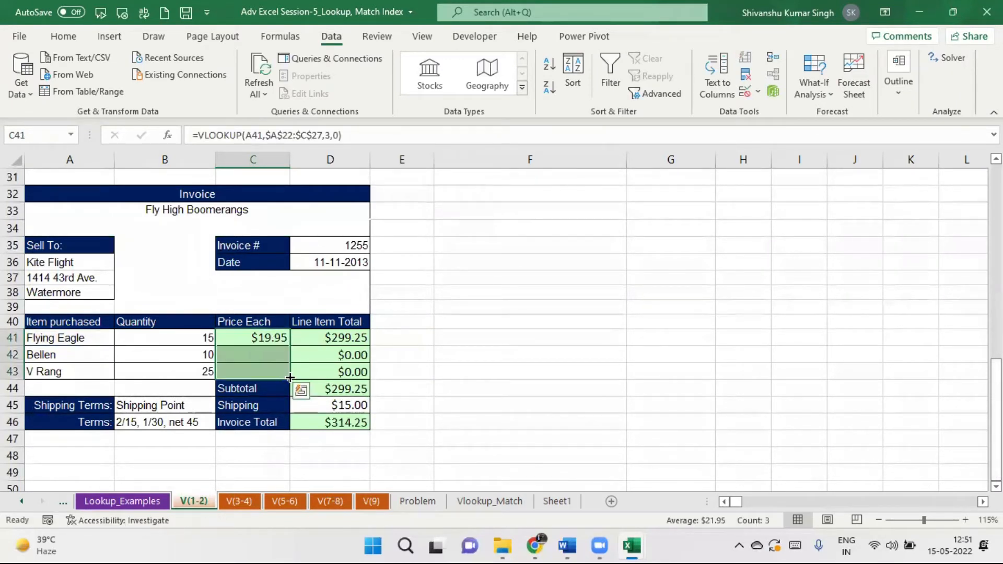
pyautogui.click(553, 378)
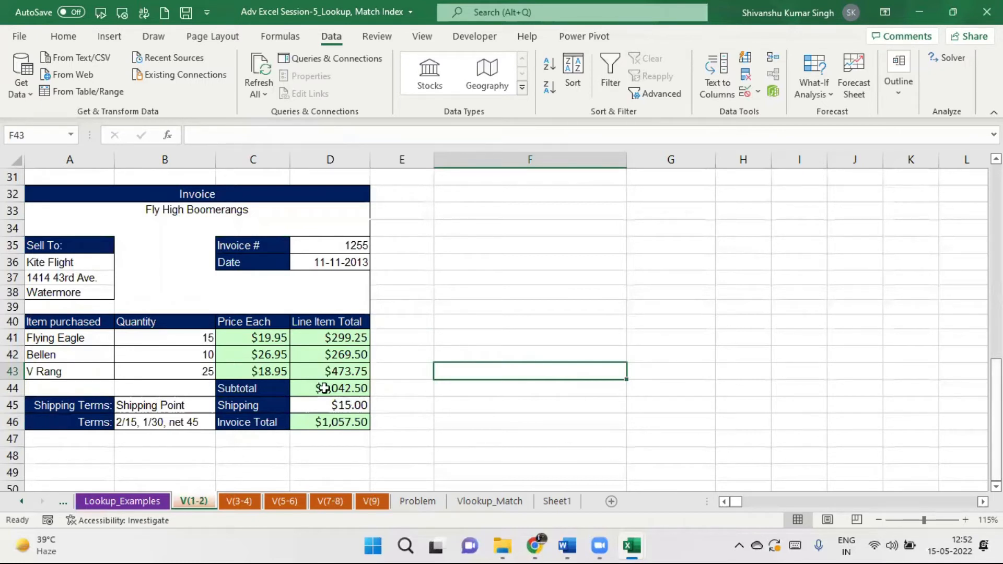
pyautogui.moveTo(253, 337); pyautogui.dragTo(262, 371)
pyautogui.press('Delete')
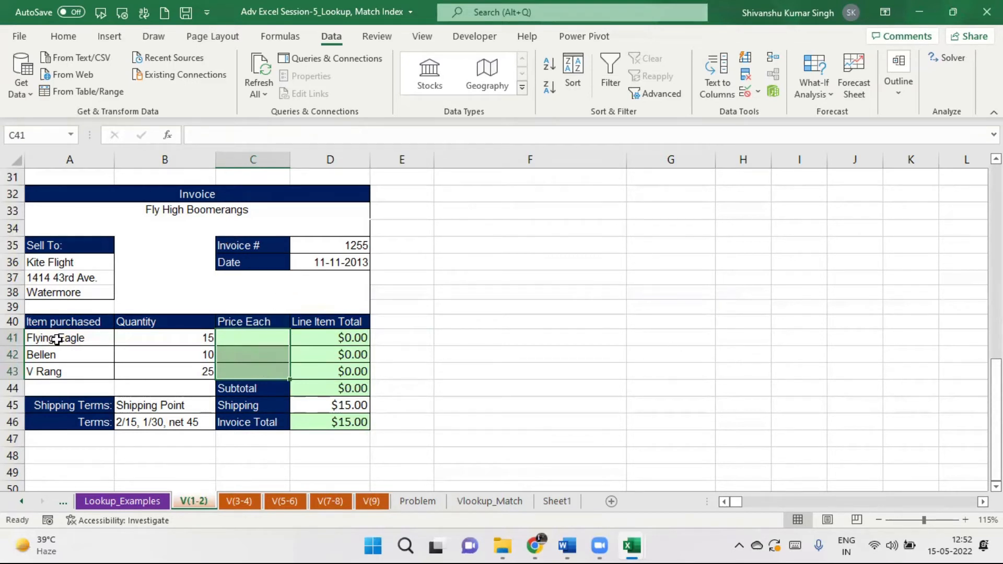
pyautogui.moveTo(56, 337); pyautogui.dragTo(57, 370)
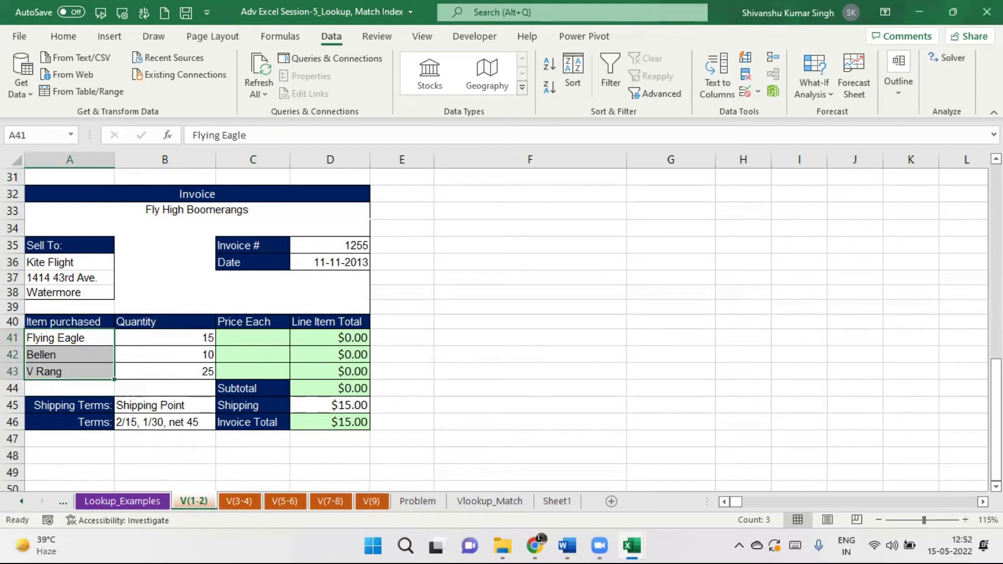
pyautogui.scroll(4, 250, 236)
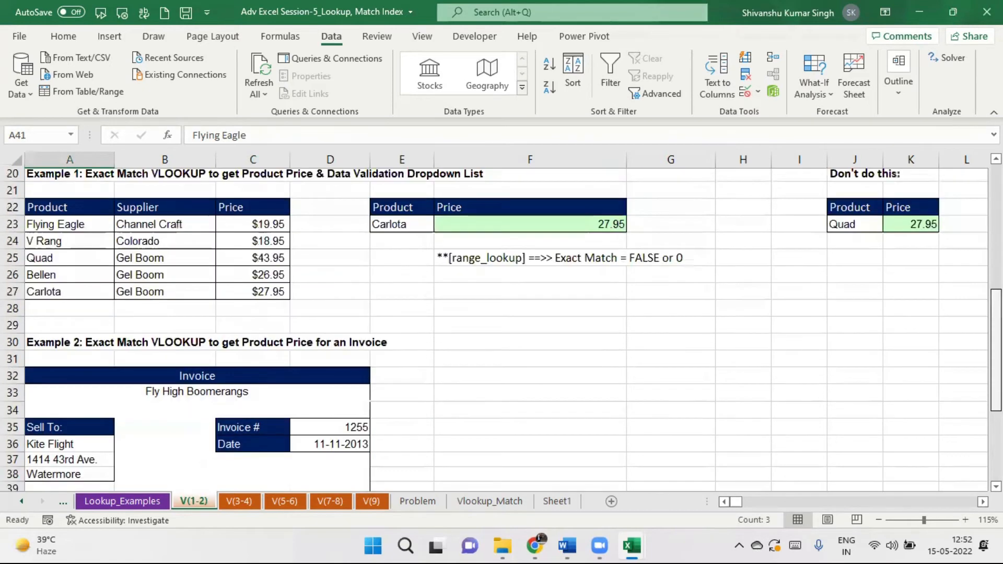
pyautogui.moveTo(63, 209); pyautogui.dragTo(269, 293)
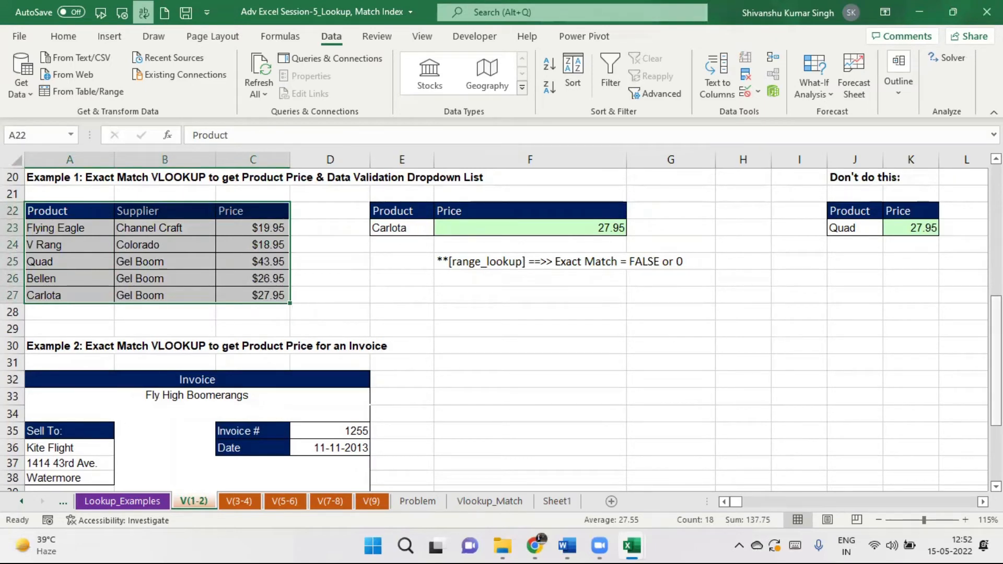
pyautogui.moveTo(997, 360); pyautogui.dragTo(997, 416)
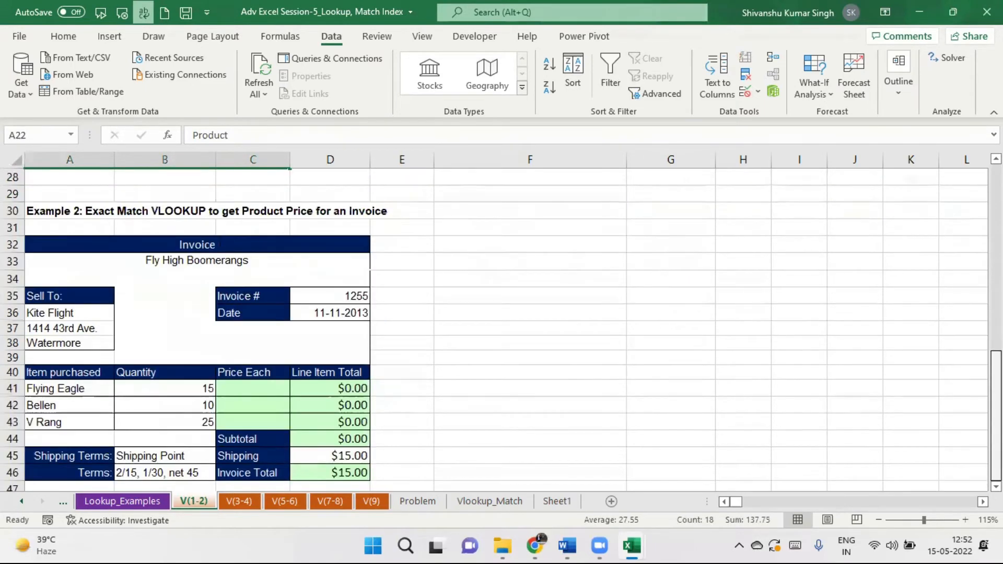
# In C41 type =VLOOKUP(A41,A22:C27,3,0) using the Example 1 product table as the range.
pyautogui.click(229, 385)
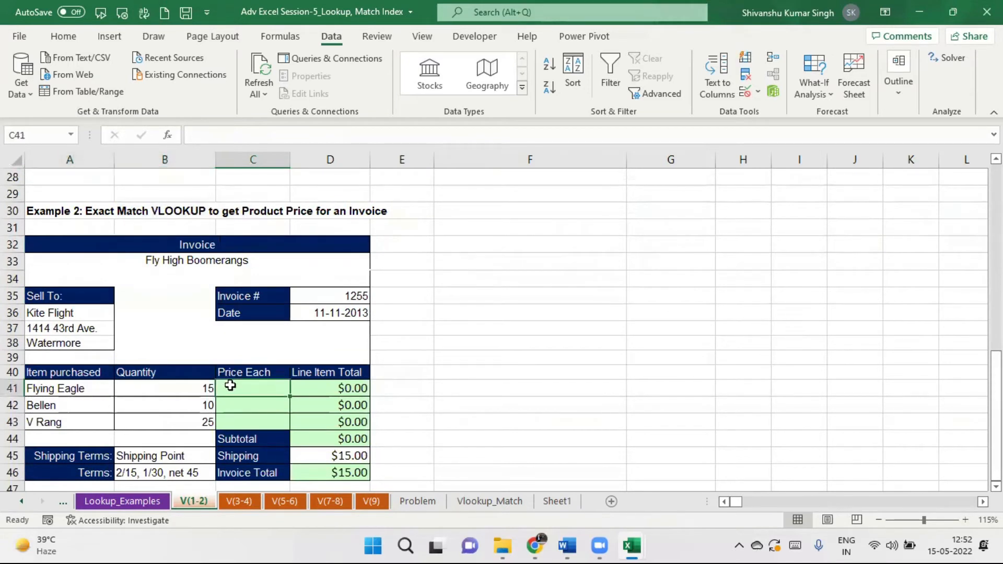
pyautogui.write('=vlookup')
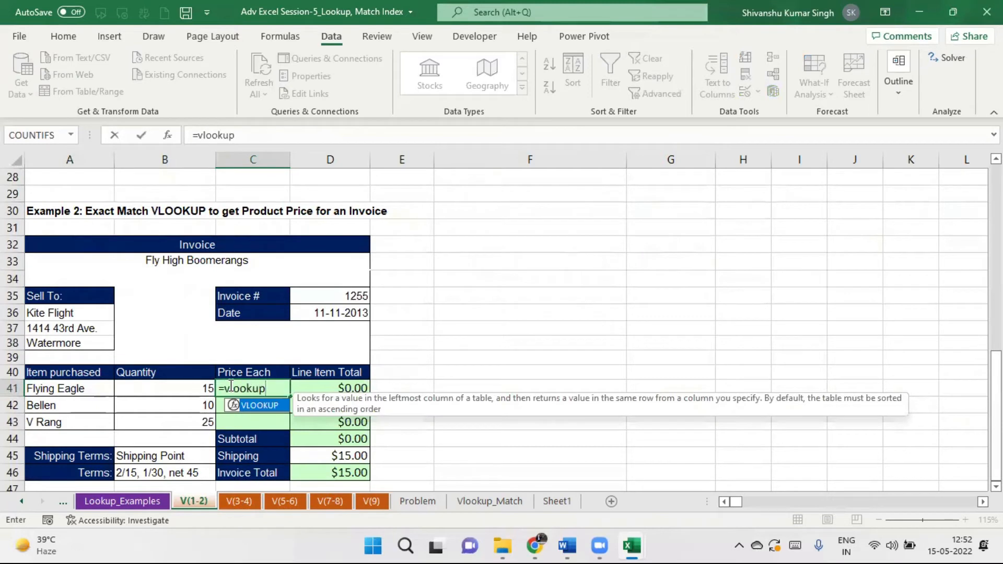
pyautogui.write('(')
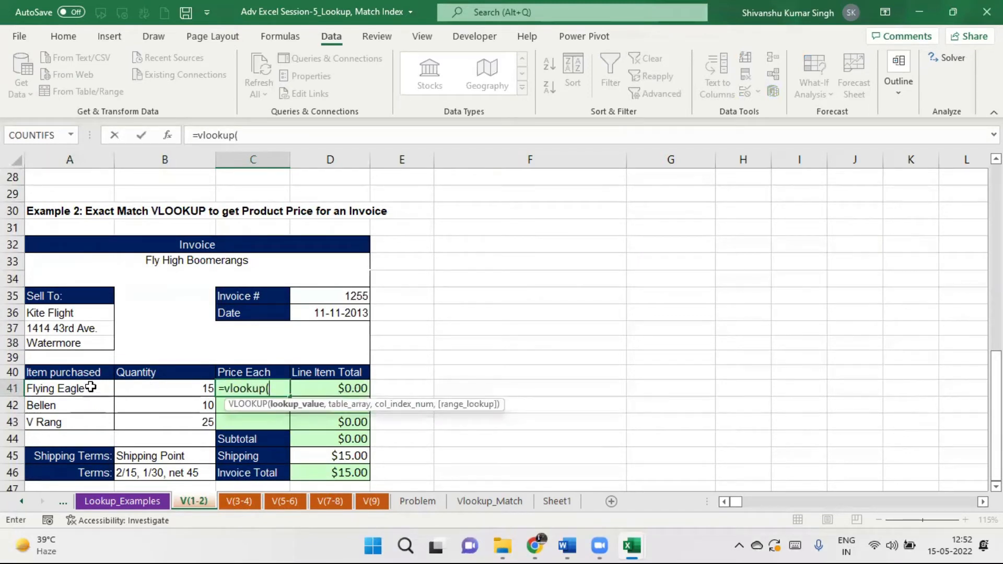
pyautogui.click(54, 387)
pyautogui.write(',')
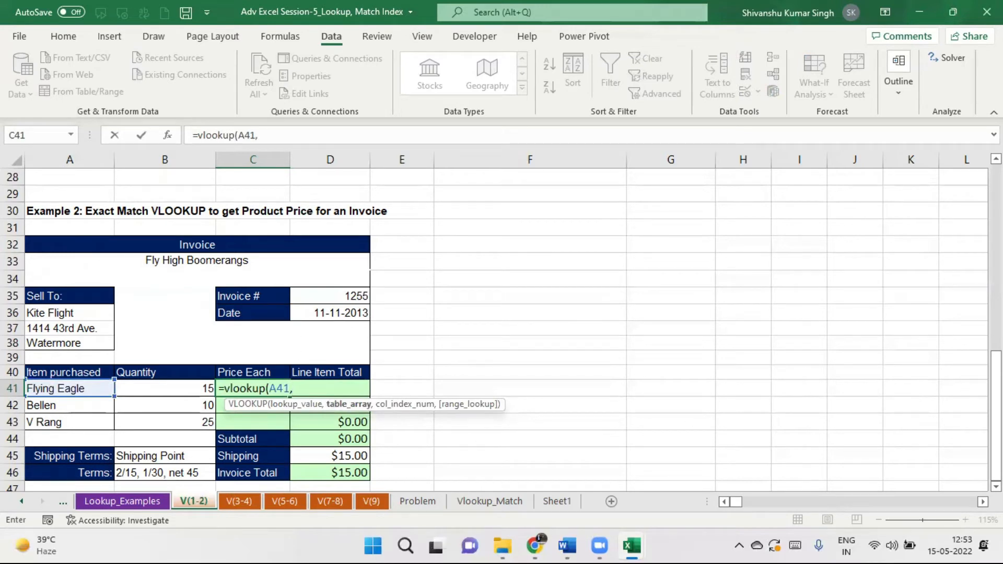
pyautogui.scroll(4, 809, 310)
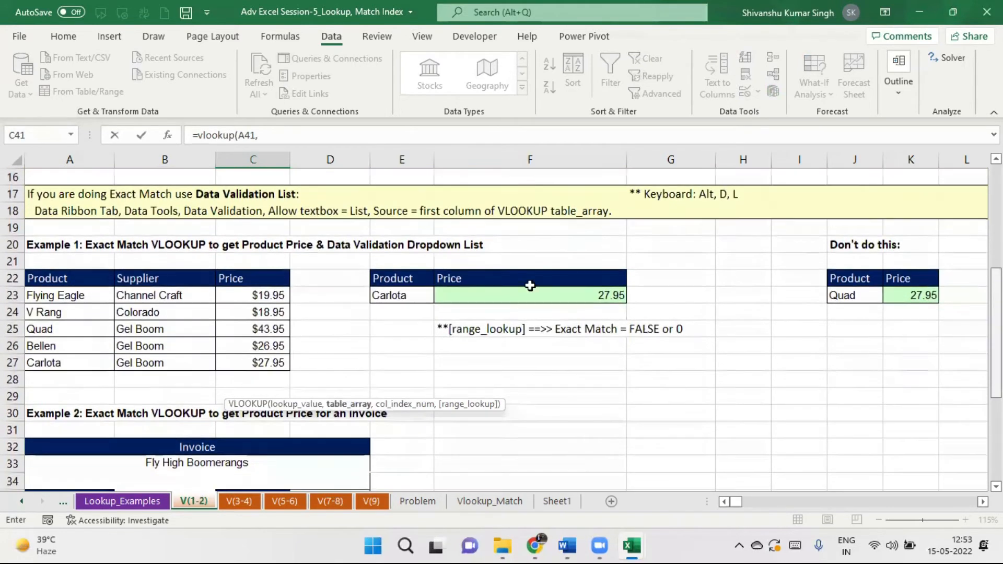
pyautogui.moveTo(42, 278); pyautogui.dragTo(258, 356)
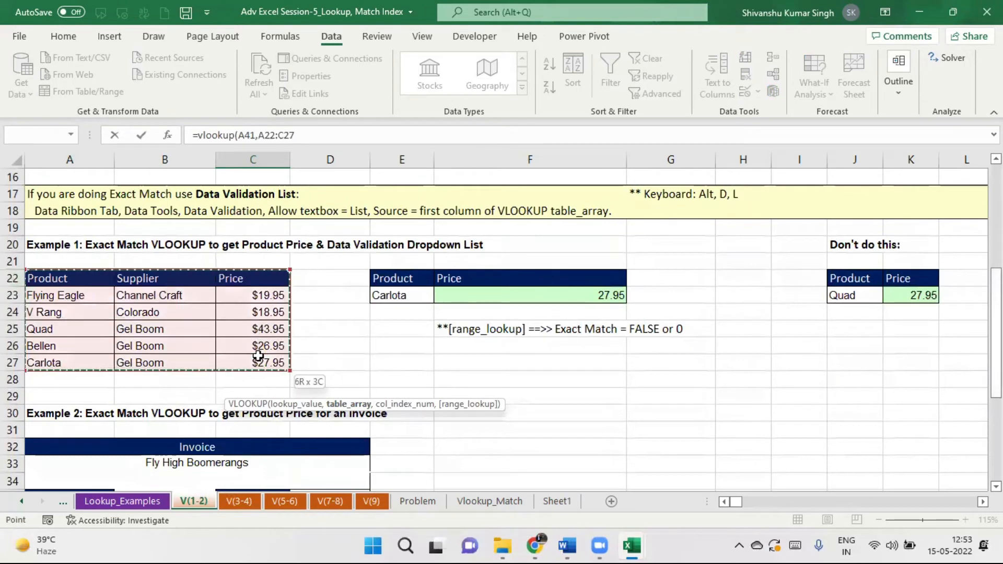
pyautogui.click(305, 130)
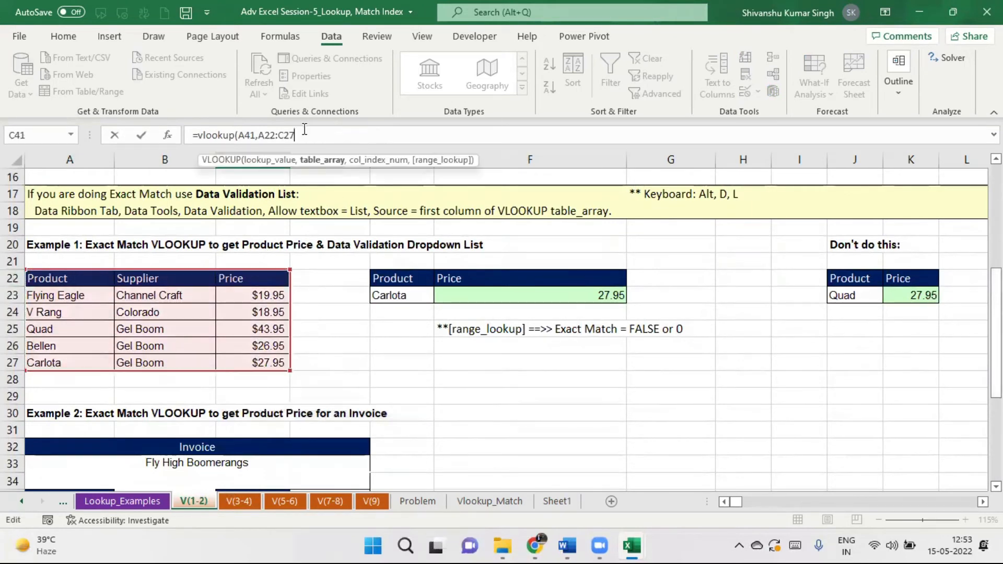
pyautogui.write(',3,0')
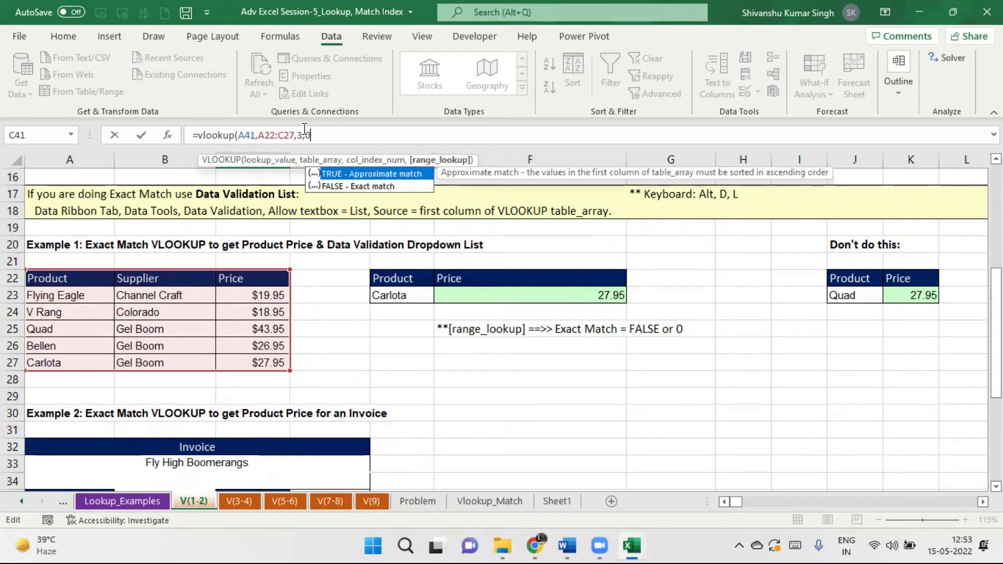
pyautogui.write(')')
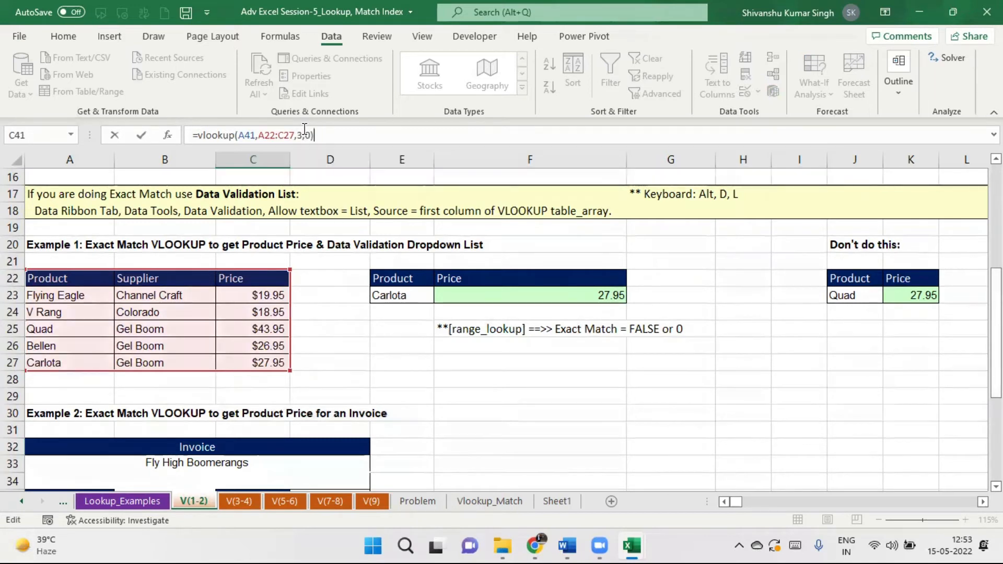
# Make the table range absolute ($A$22:$C$27) and commit the C41 price lookup.
pyautogui.moveTo(265, 135); pyautogui.dragTo(292, 135)
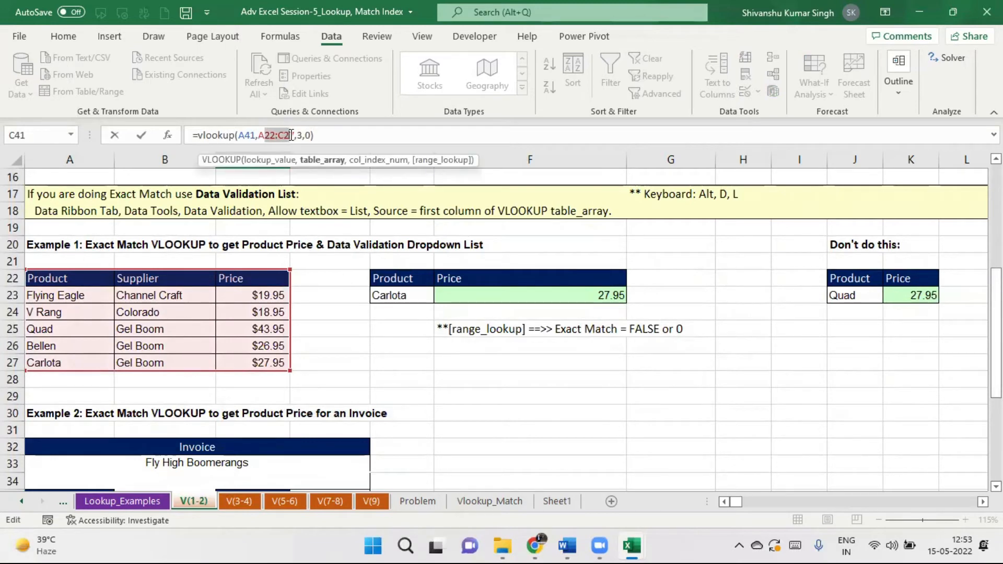
pyautogui.press('F4')
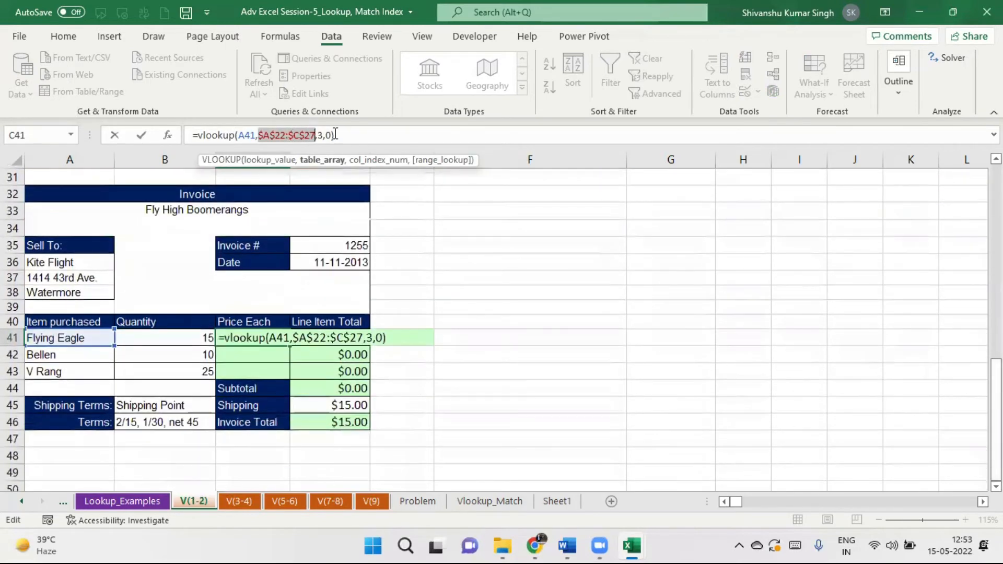
pyautogui.click(344, 134)
pyautogui.press('Return')
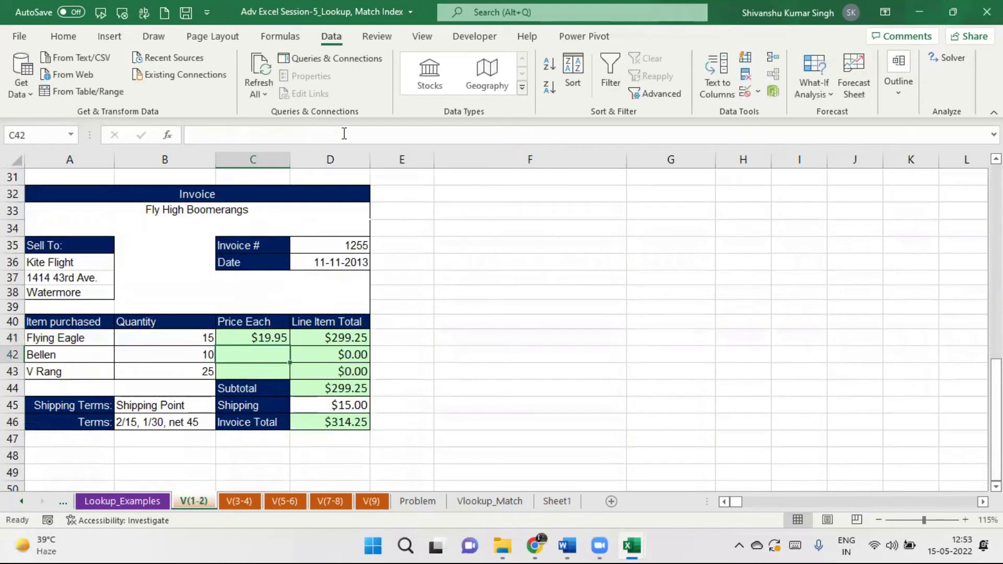
pyautogui.click(269, 340)
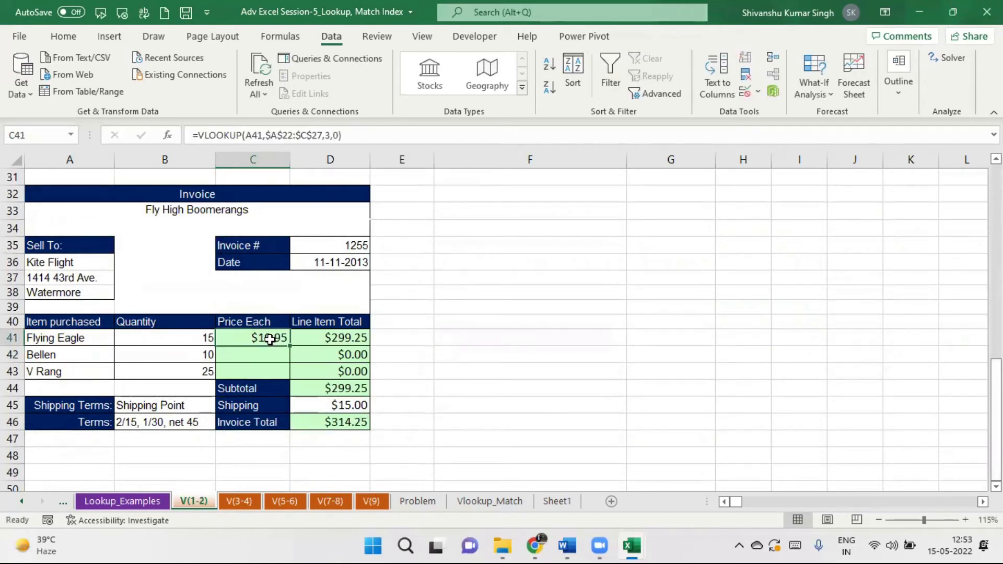
pyautogui.click(248, 359)
# Fill the C41 formula down to C43, giving prices $19.95, $26.95 and $18.95.
pyautogui.click(269, 339)
pyautogui.moveTo(291, 345); pyautogui.dragTo(292, 378)
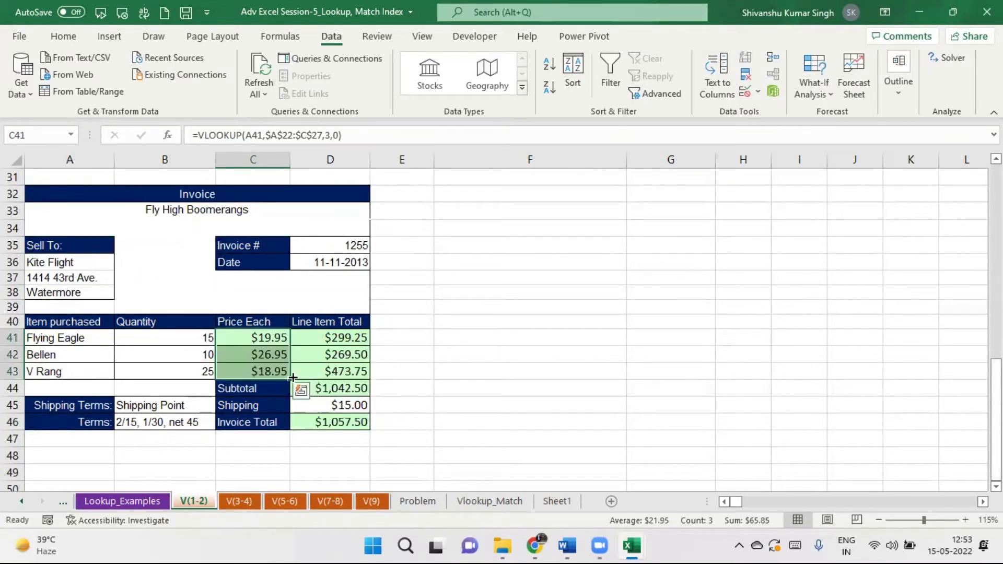
pyautogui.click(274, 355)
pyautogui.click(286, 370)
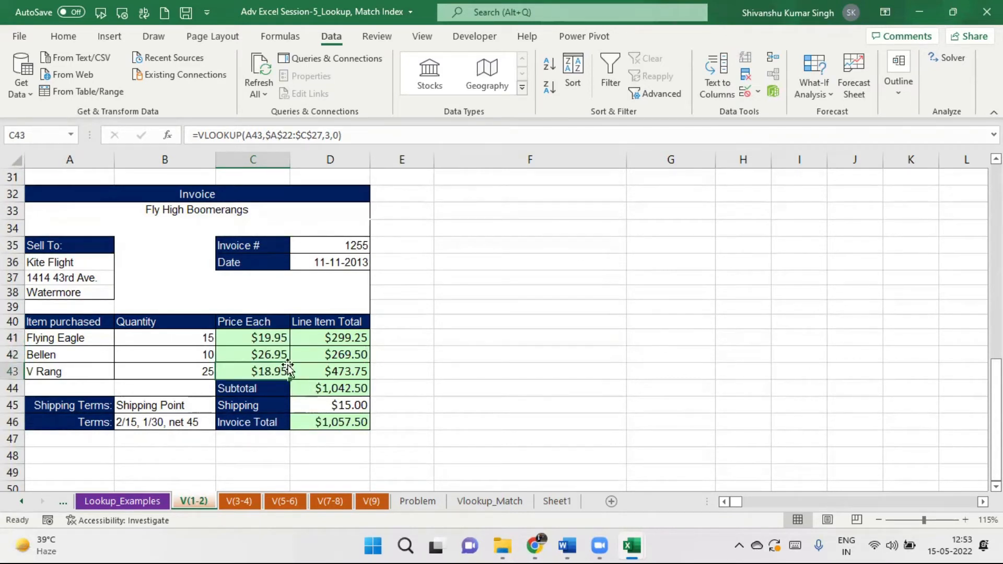
pyautogui.click(279, 341)
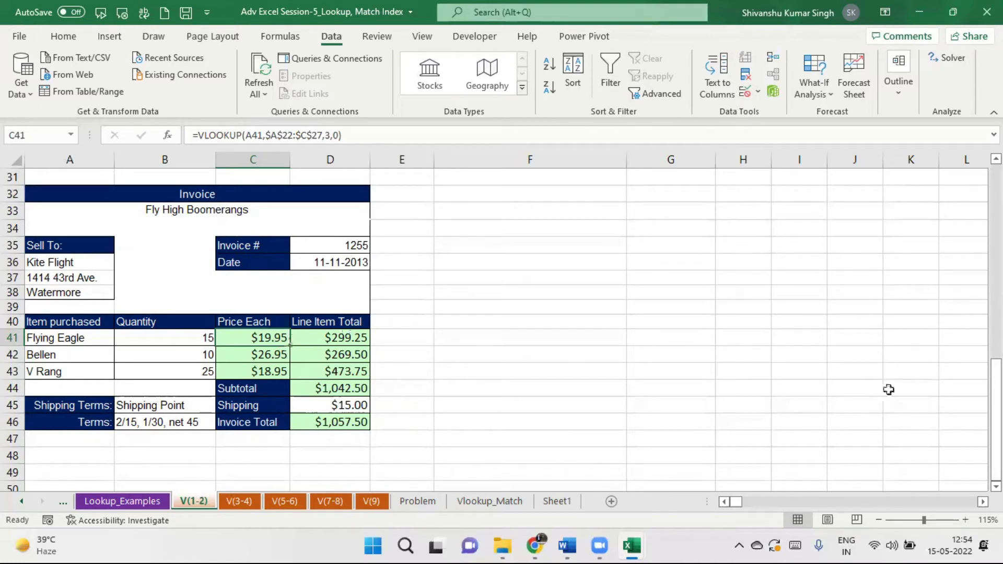
# Scroll back over Example 1, then switch to the V(3-4) sheet tab.
pyautogui.scroll(1, 505, 376)
pyautogui.scroll(-1, 505, 377)
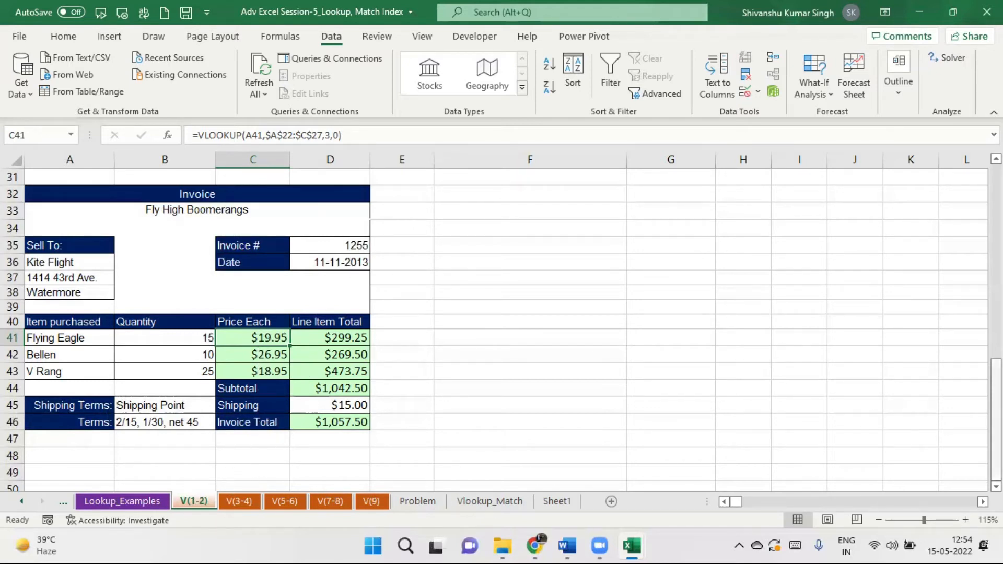
pyautogui.moveTo(996, 418); pyautogui.dragTo(996, 313)
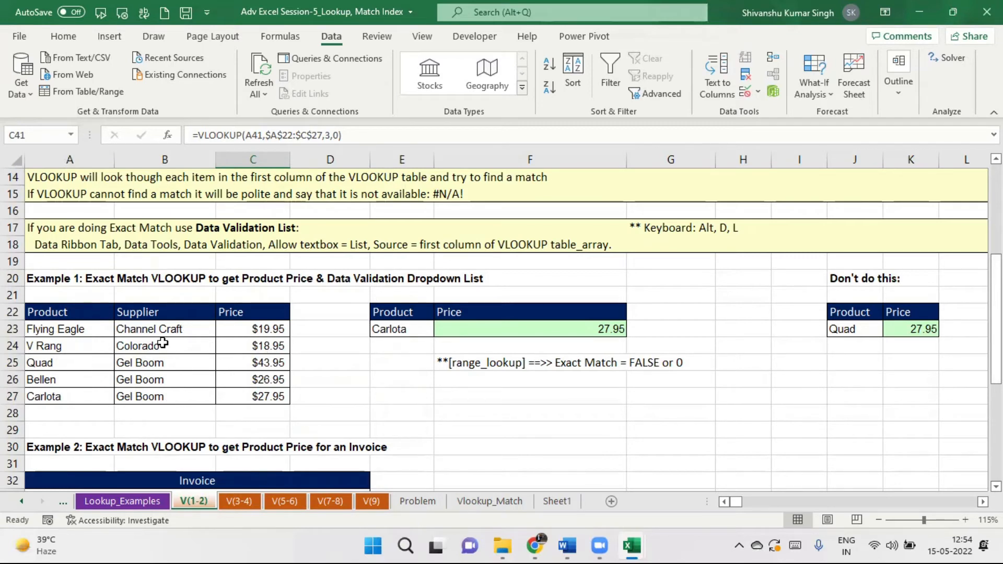
pyautogui.moveTo(997, 290); pyautogui.dragTo(997, 387)
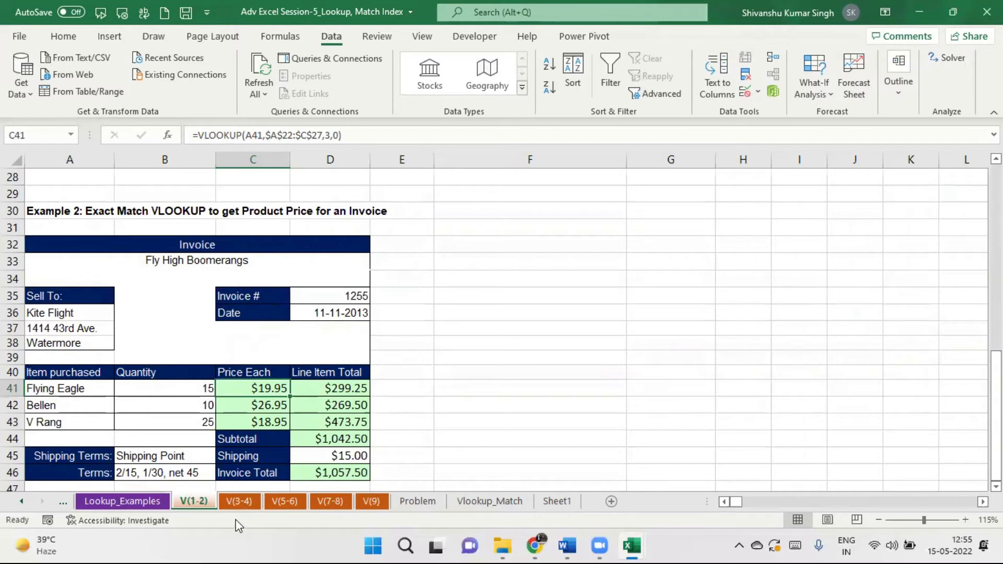
pyautogui.click(240, 501)
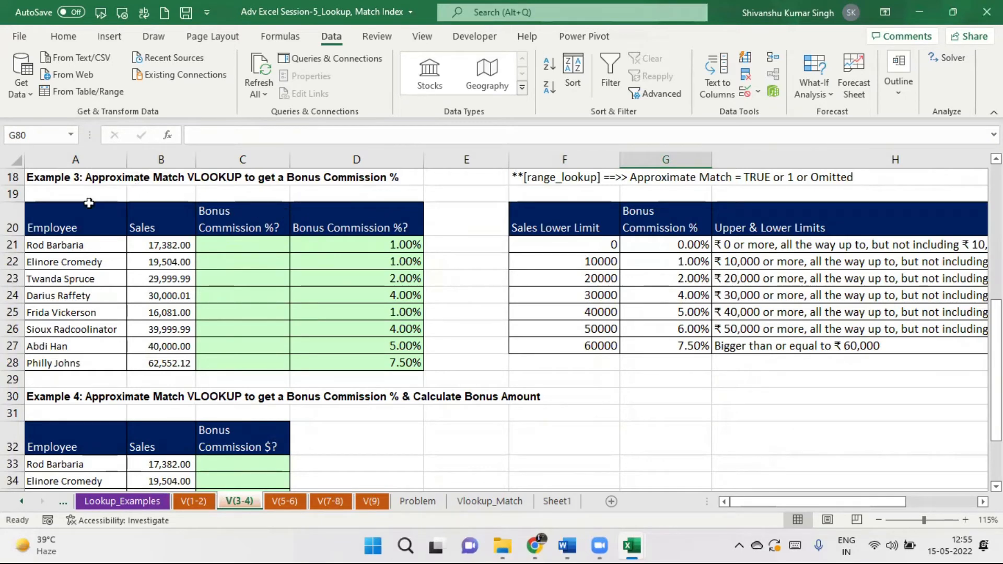
pyautogui.click(245, 246)
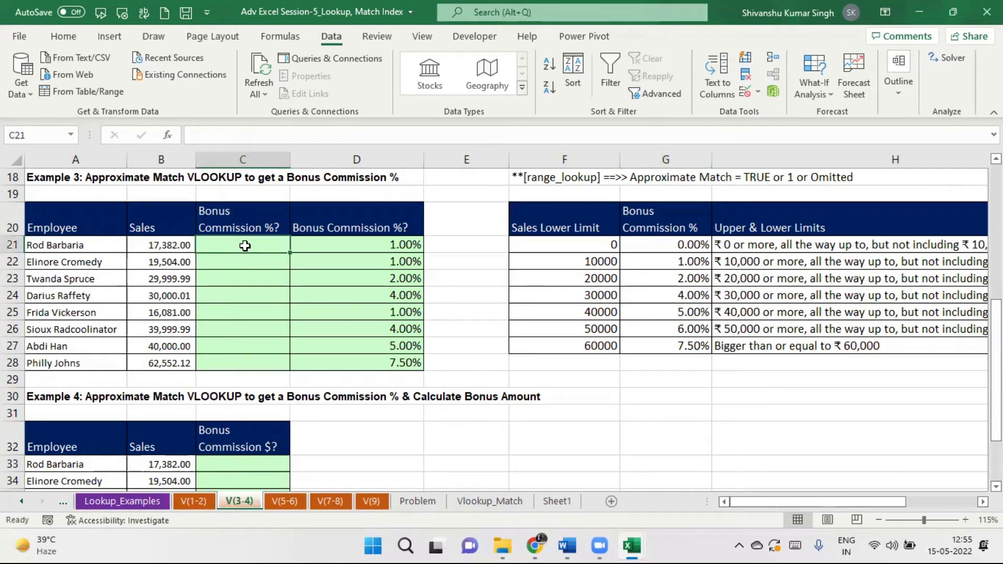
pyautogui.moveTo(251, 250); pyautogui.dragTo(252, 362)
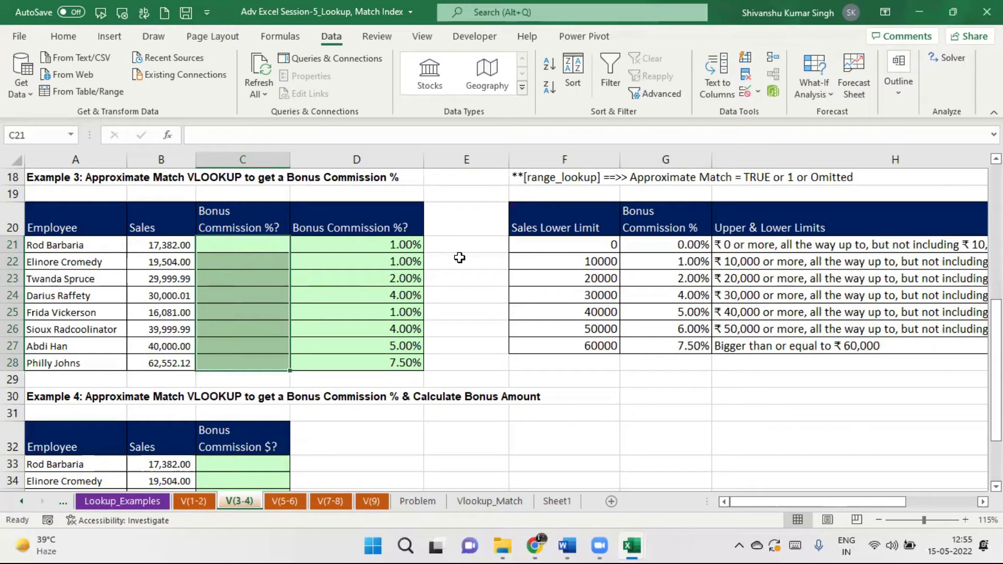
pyautogui.click(392, 246)
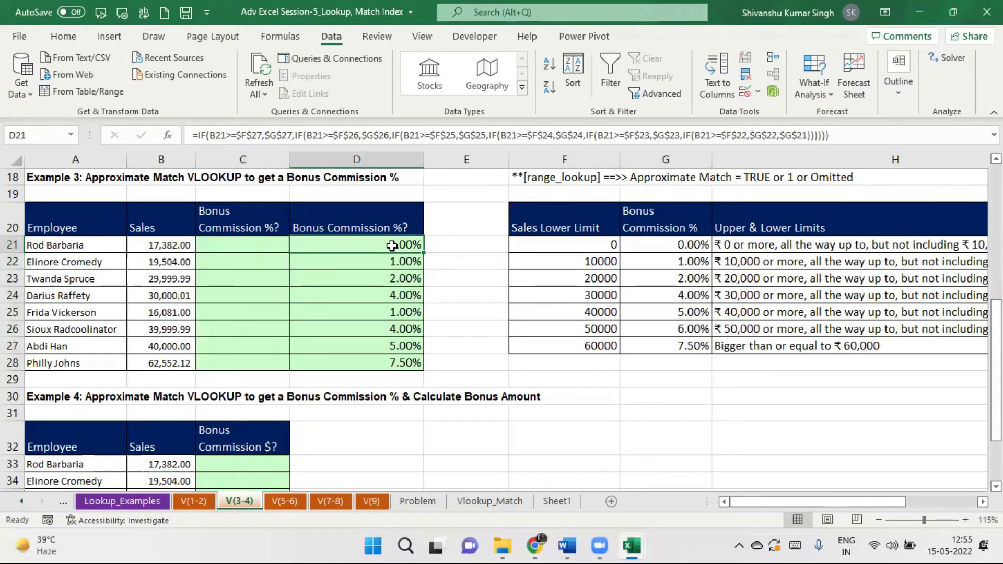
pyautogui.press('Down')
pyautogui.click(405, 239)
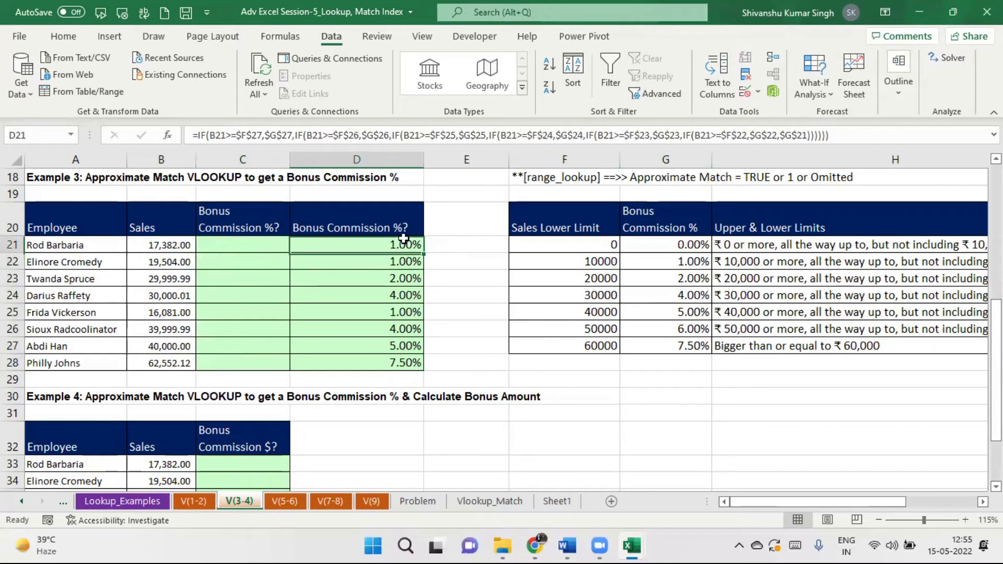
pyautogui.click(243, 242)
pyautogui.click(360, 239)
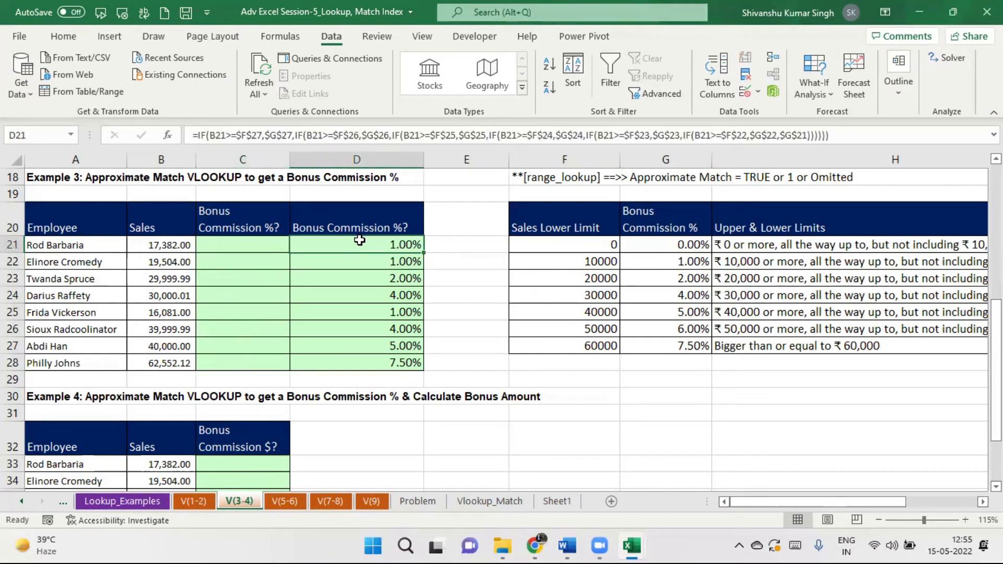
pyautogui.click(234, 242)
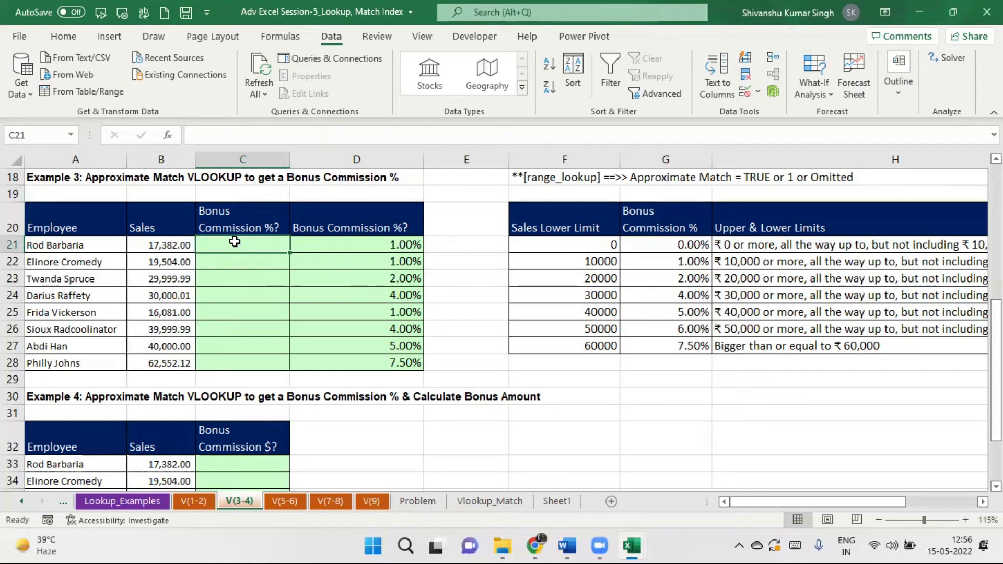
pyautogui.moveTo(996, 313); pyautogui.dragTo(997, 286)
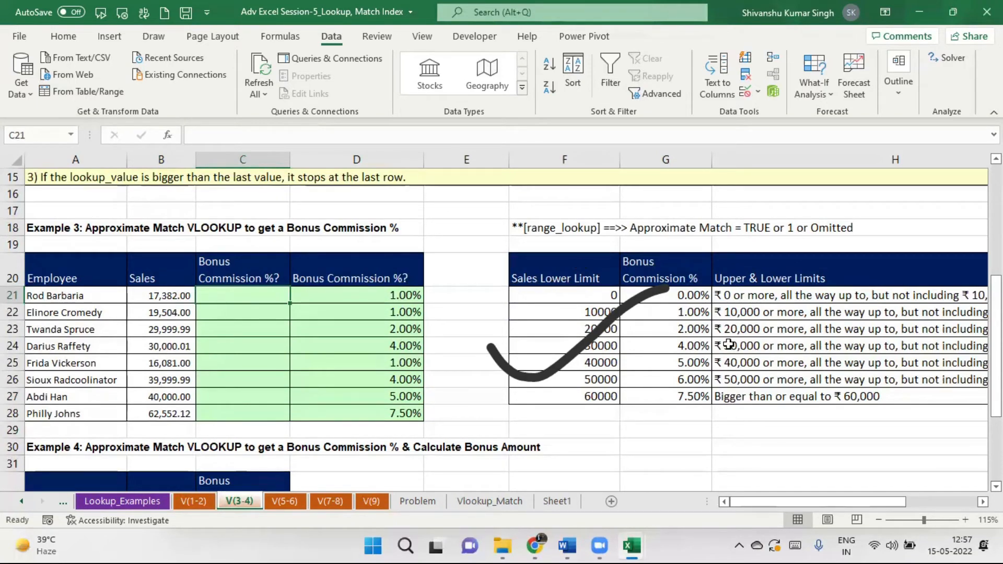
pyautogui.moveTo(861, 504)
pyautogui.mouseDown()
pyautogui.moveTo(936, 495)
pyautogui.moveTo(861, 494)
pyautogui.moveTo(852, 485)
pyautogui.mouseUp()
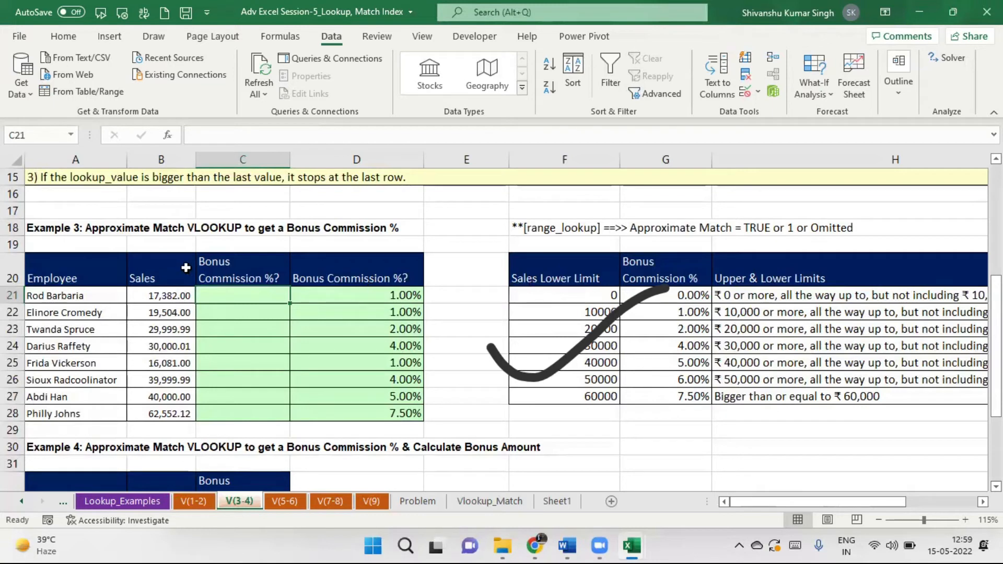
pyautogui.click(50, 295)
pyautogui.moveTo(612, 280); pyautogui.dragTo(783, 397)
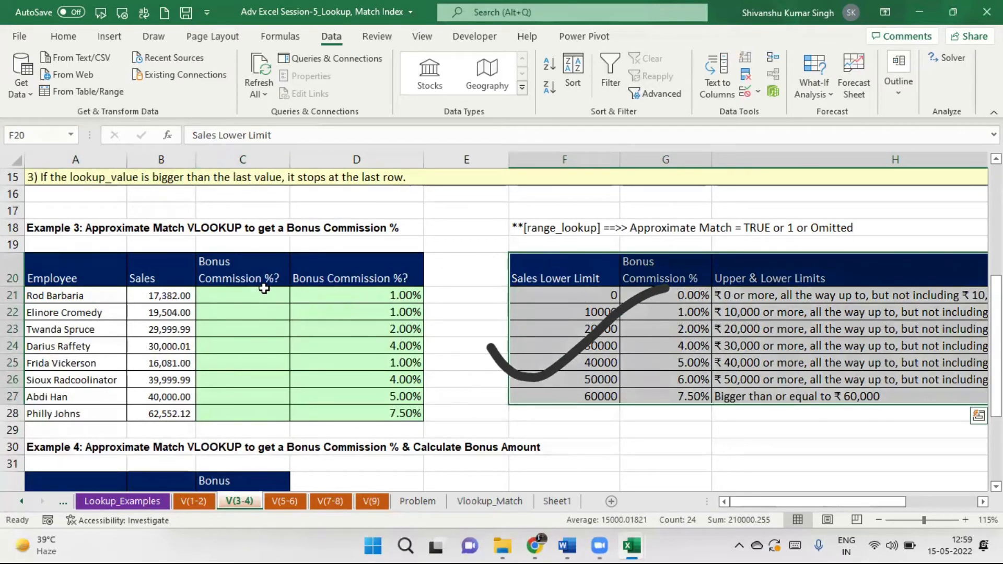
pyautogui.click(260, 294)
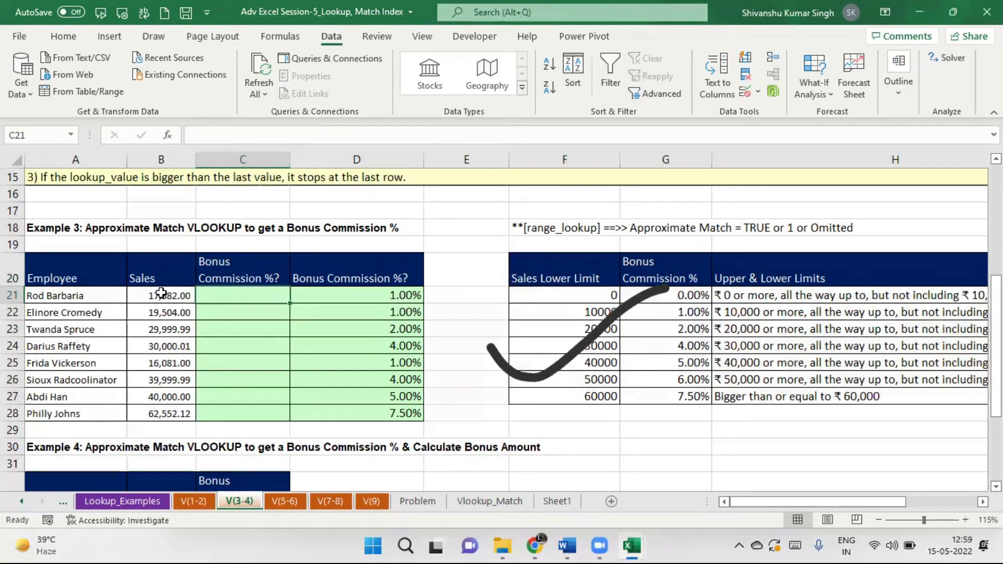
pyautogui.click(161, 294)
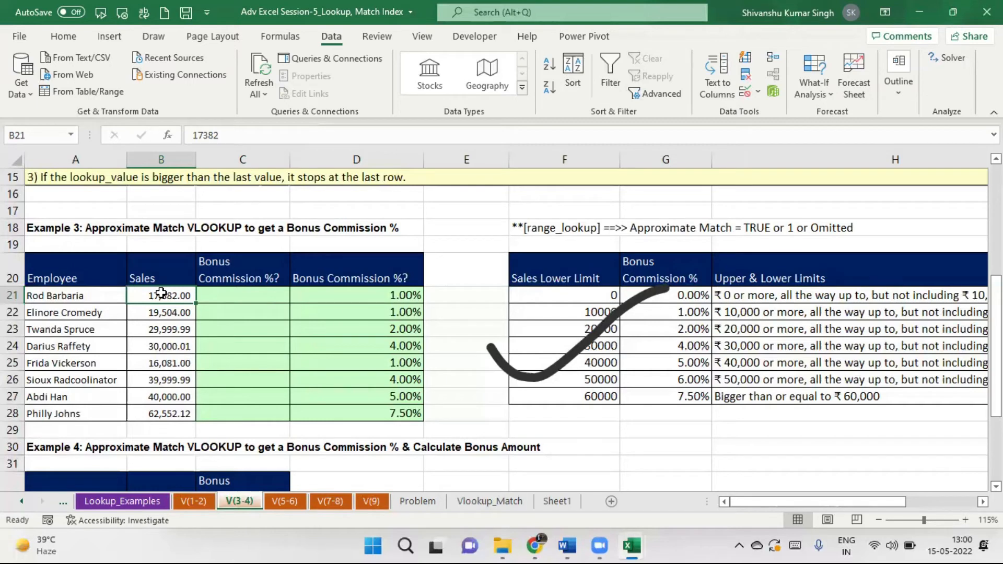
pyautogui.click(249, 293)
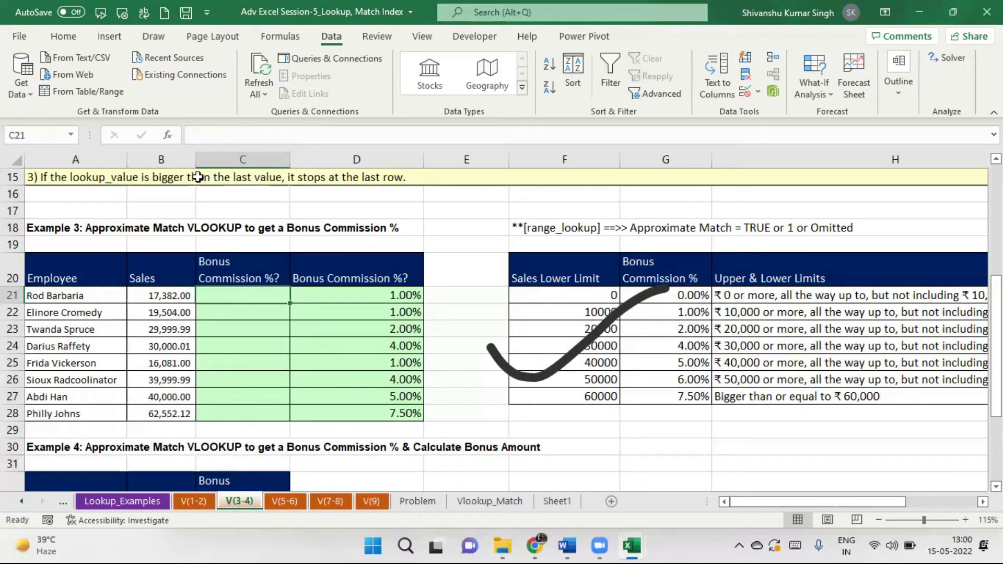
# Search for VLOOKUP in Insert Function and open its arguments for C21.
pyautogui.click(167, 135)
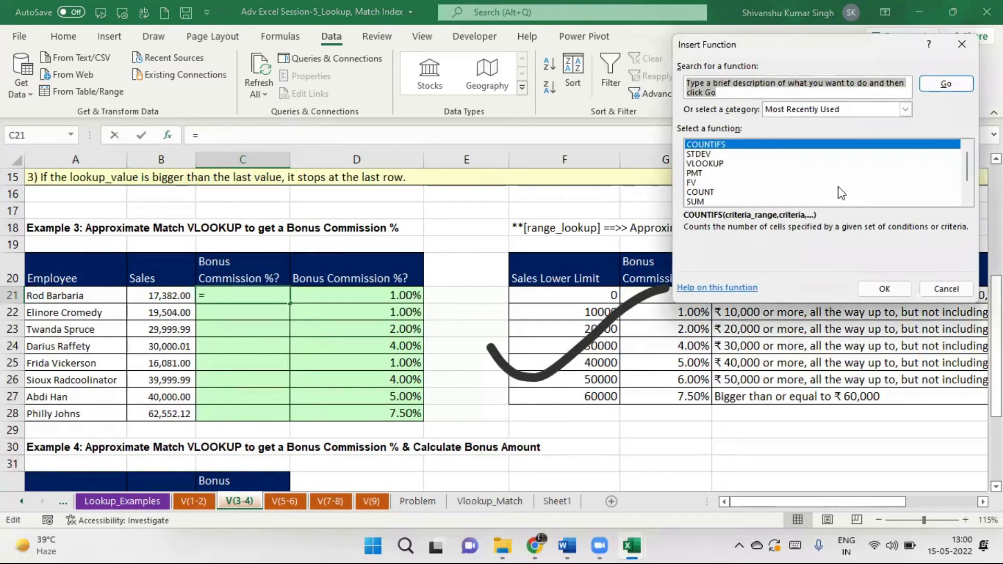
pyautogui.write('vlookup')
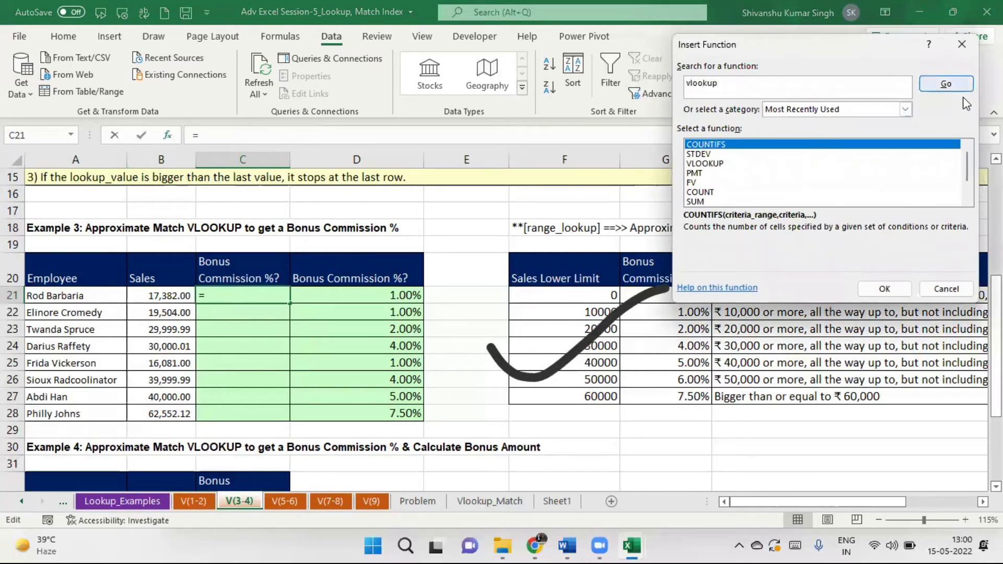
pyautogui.click(957, 87)
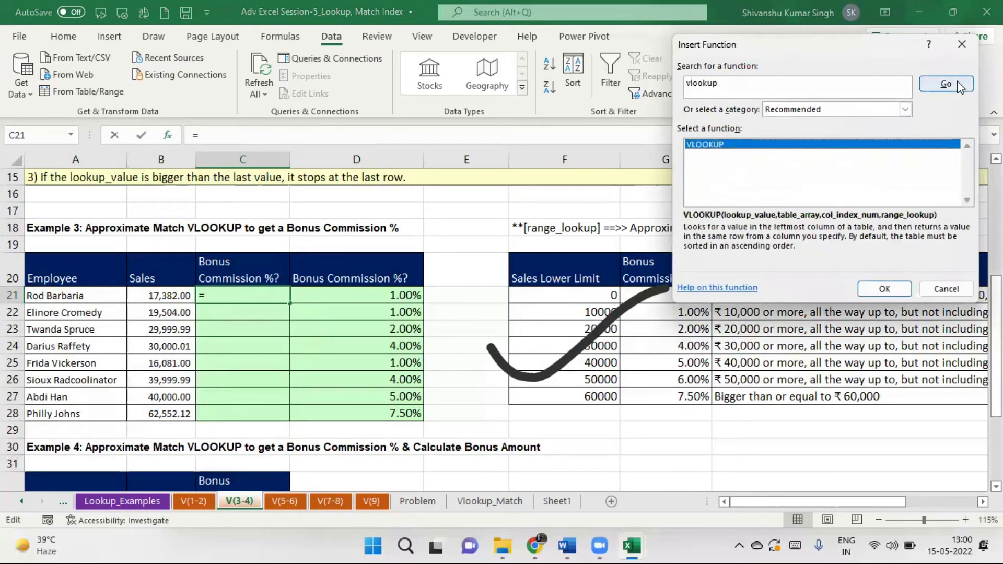
pyautogui.doubleClick(784, 145)
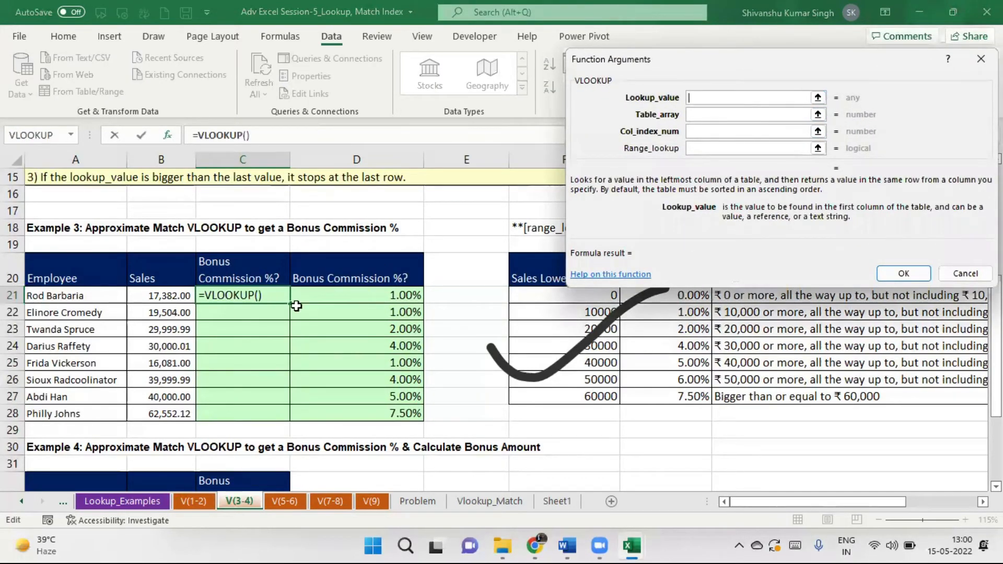
# Set the arguments B21, $F$20:$H$27, 2 and 1, and confirm to return 1.00%.
pyautogui.click(148, 297)
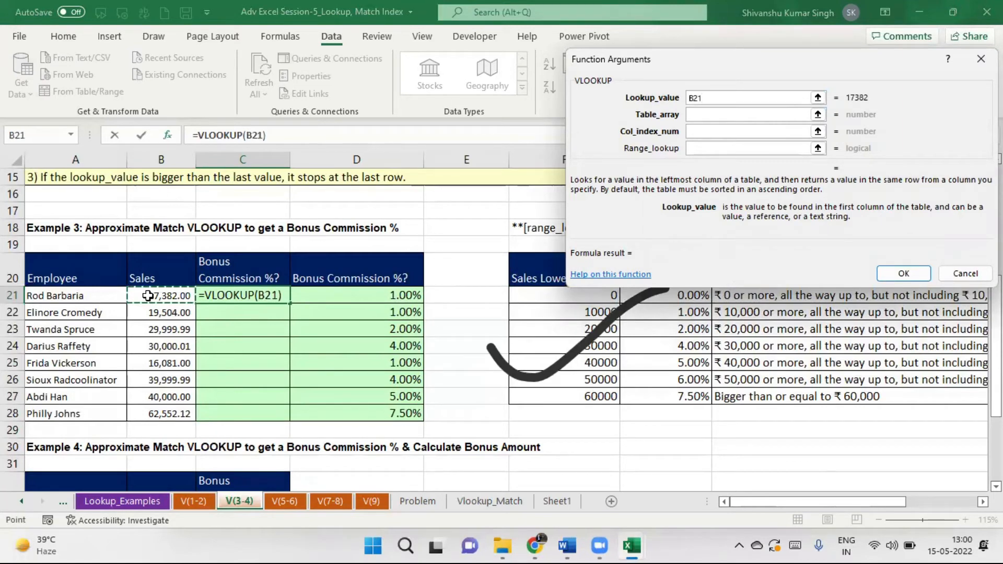
pyautogui.click(709, 113)
pyautogui.moveTo(525, 260); pyautogui.dragTo(750, 397)
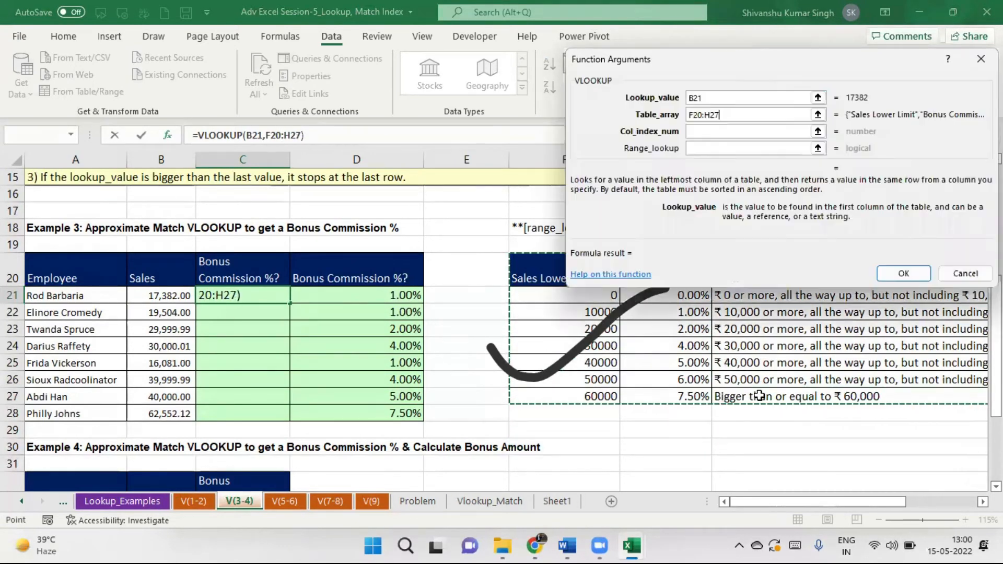
pyautogui.click(705, 132)
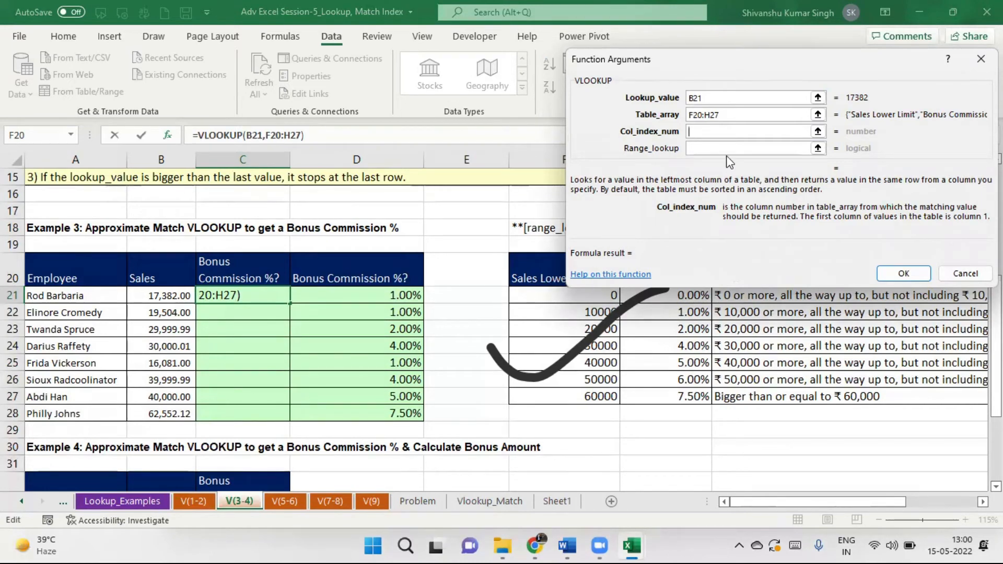
pyautogui.write('2')
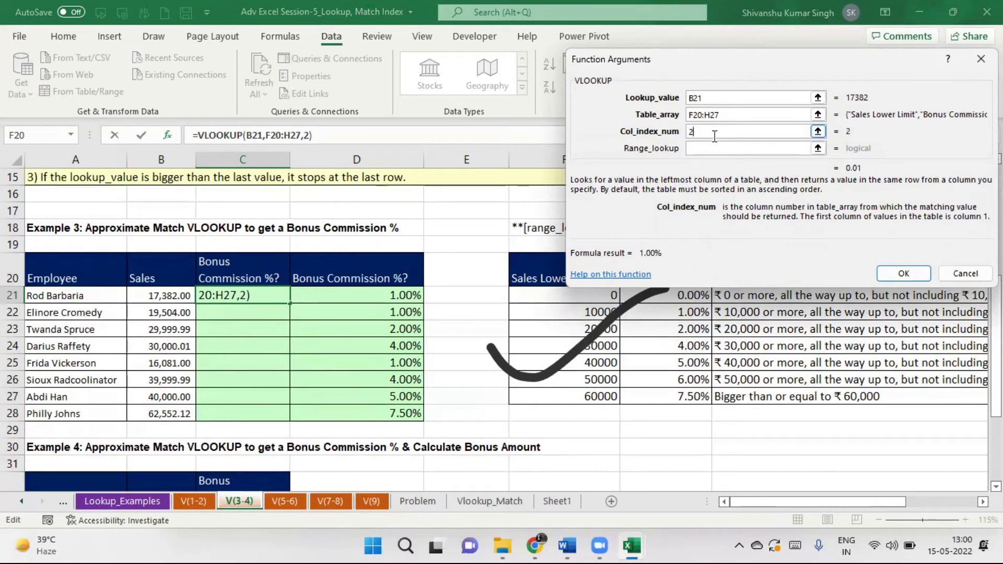
pyautogui.click(694, 148)
pyautogui.write('1')
pyautogui.moveTo(729, 113); pyautogui.dragTo(682, 113)
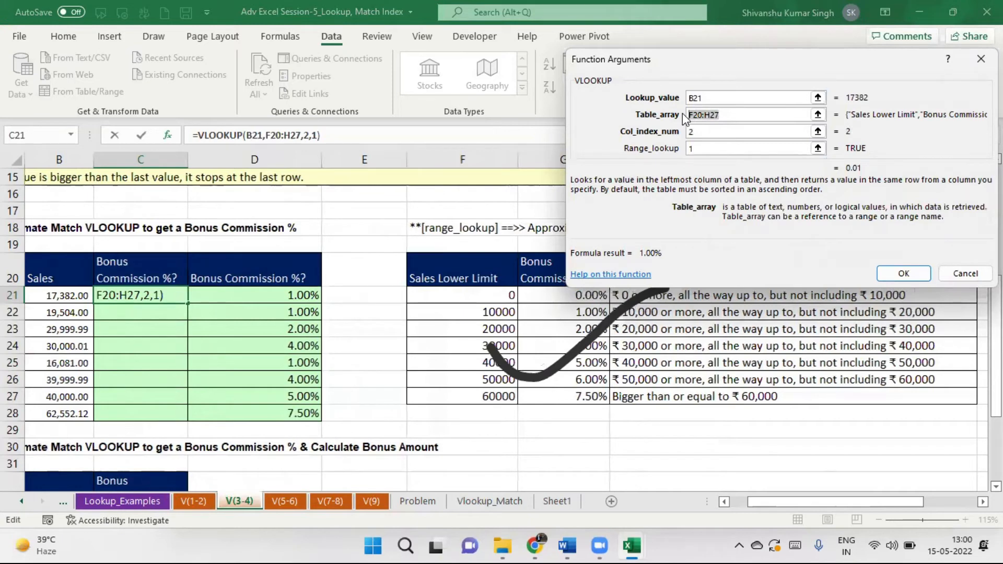
pyautogui.press('F4')
pyautogui.click(914, 276)
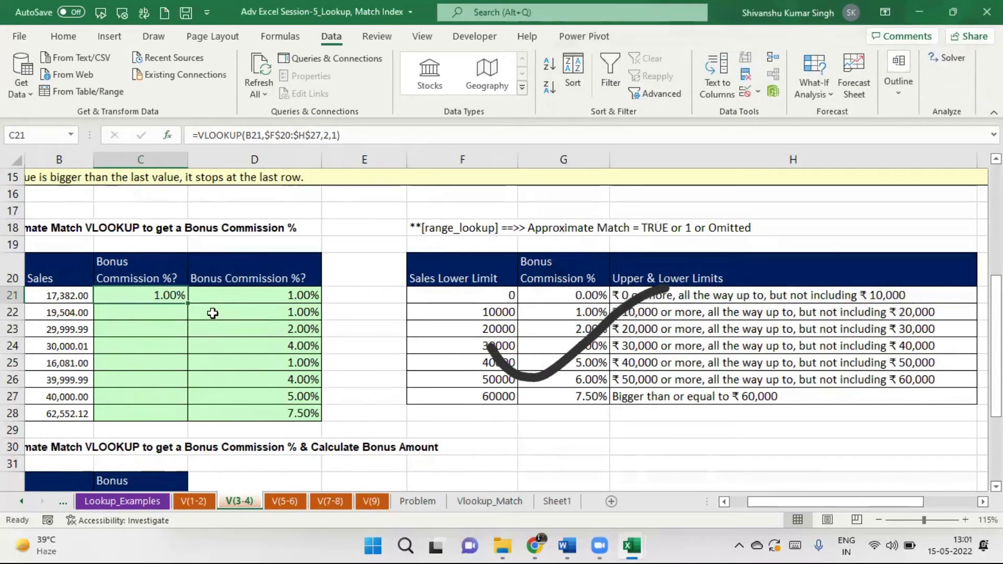
# Fill C21's commission lookup down through C28, then scroll to the Example 4 table.
pyautogui.doubleClick(187, 303)
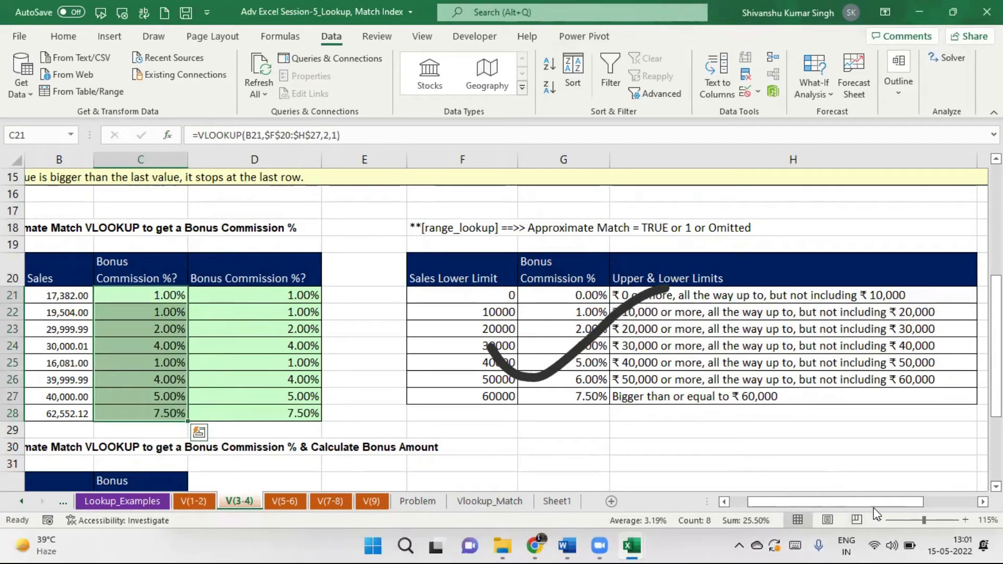
pyautogui.moveTo(885, 500); pyautogui.dragTo(845, 500)
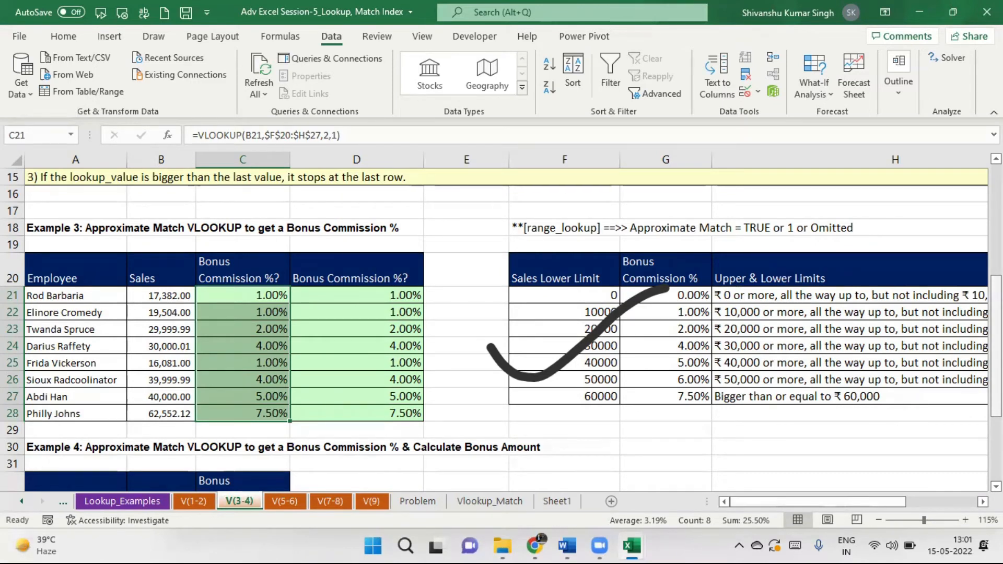
pyautogui.scroll(-3, 501, 329)
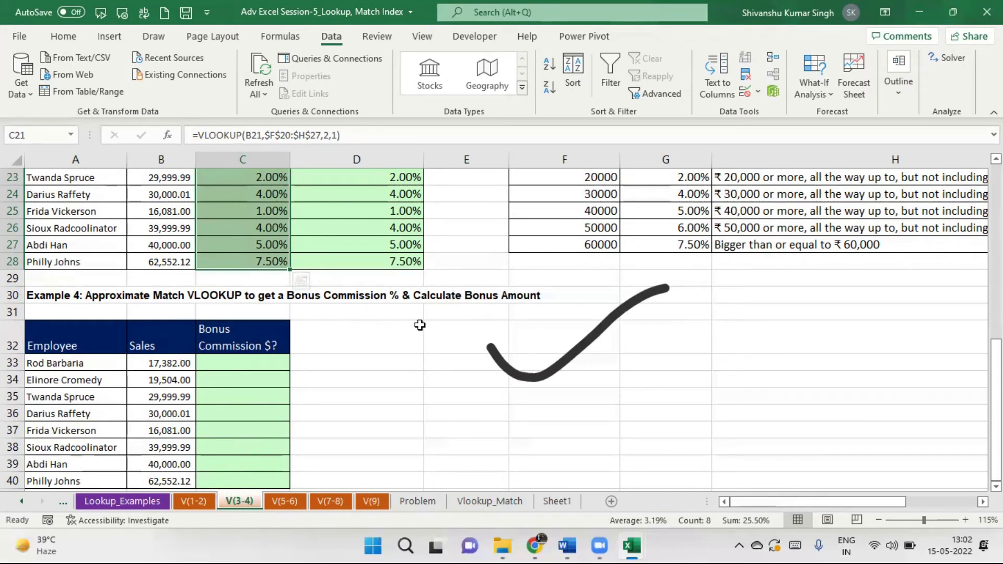
# Add a 'Bonus Amount' header in D32 and copy C32's dark blue header format onto it.
pyautogui.click(327, 340)
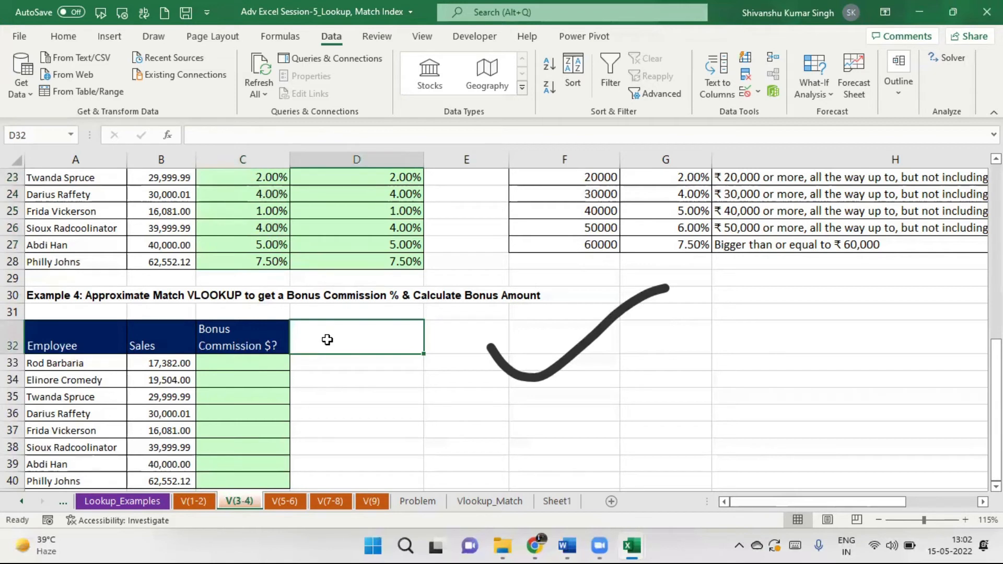
pyautogui.write('Bonus ')
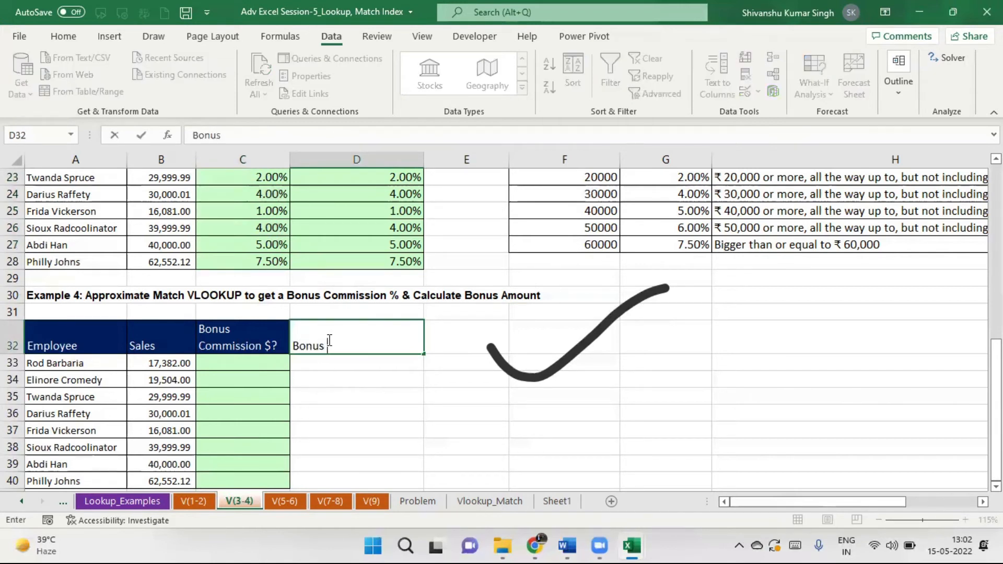
pyautogui.write('Amount')
pyautogui.press('Return')
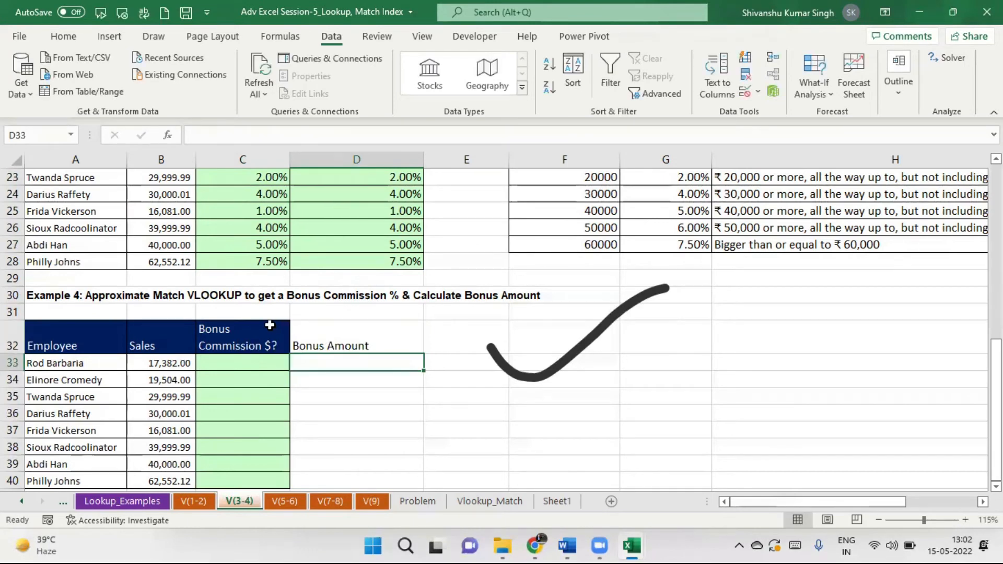
pyautogui.click(267, 329)
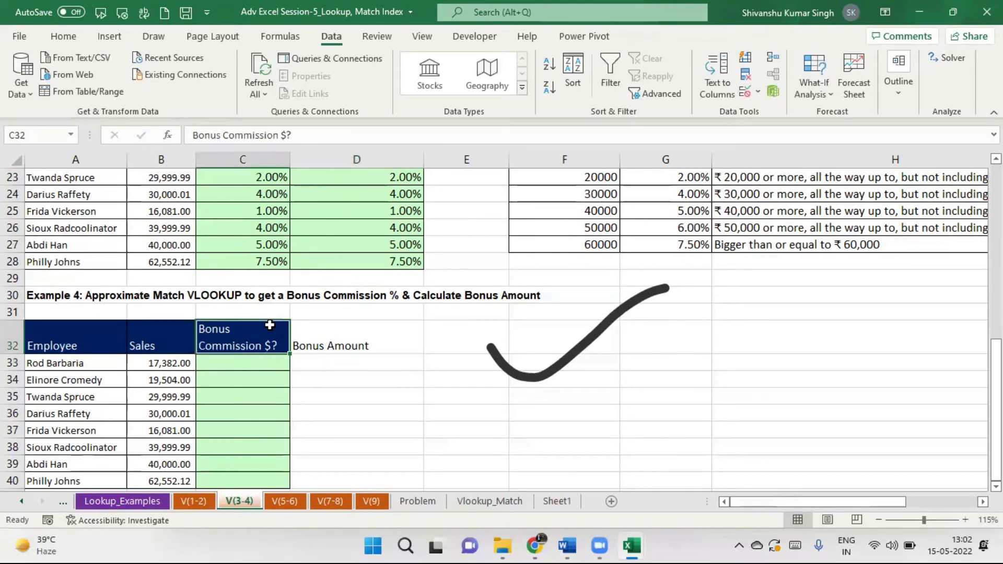
pyautogui.click(63, 37)
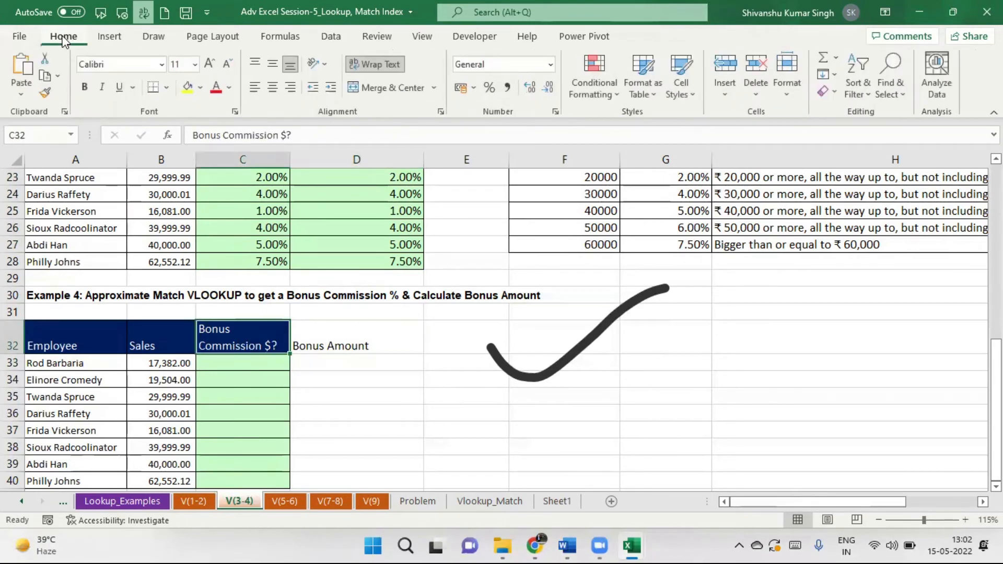
pyautogui.click(45, 92)
pyautogui.click(371, 329)
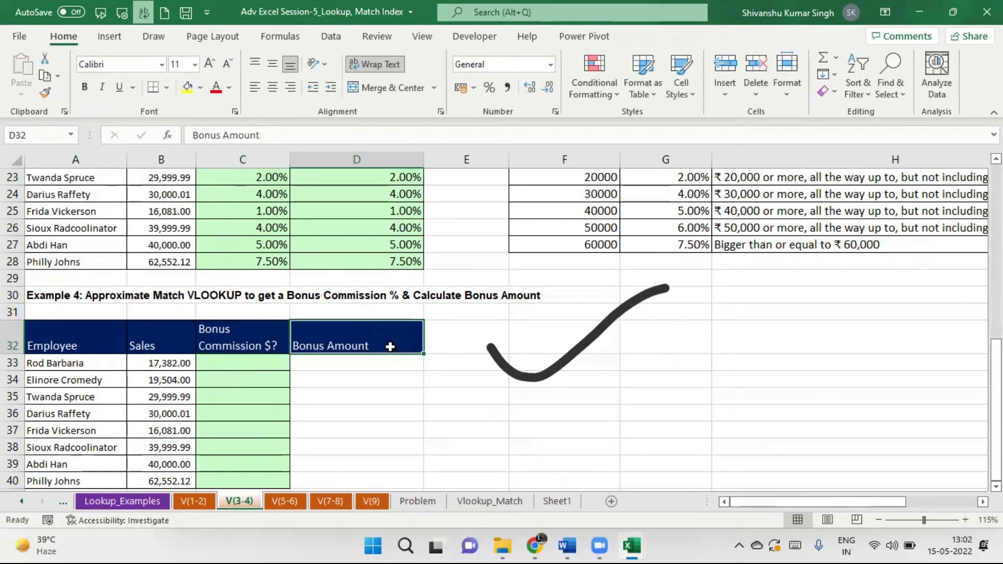
# Apply All Borders to the Example 4 data cells A33:D40.
pyautogui.click(242, 365)
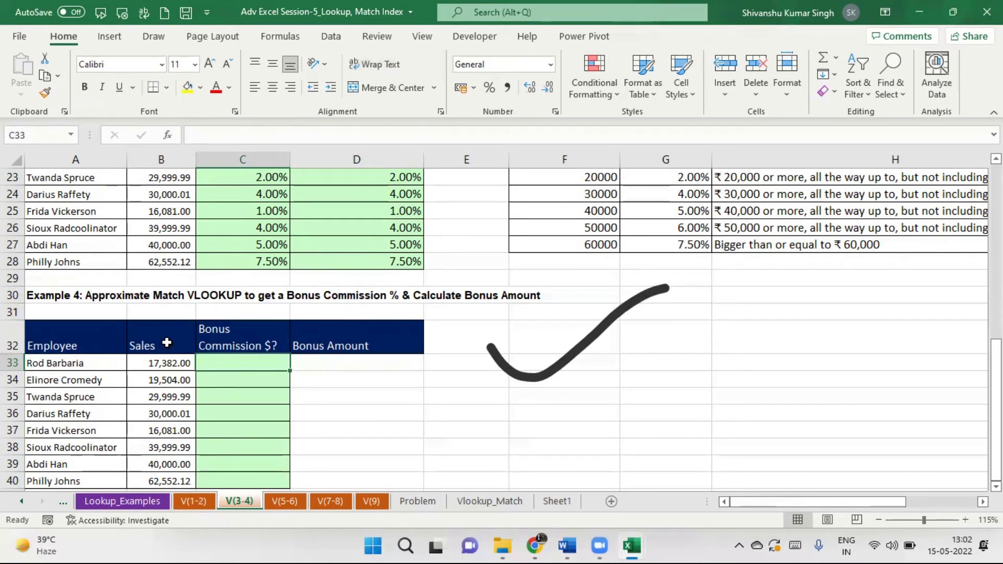
pyautogui.moveTo(97, 364); pyautogui.dragTo(354, 475)
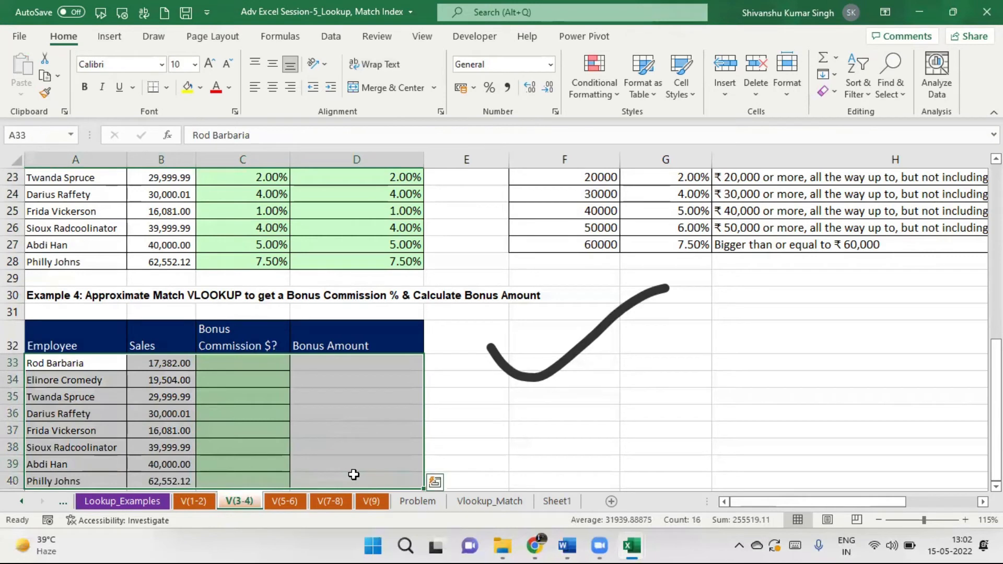
pyautogui.click(166, 87)
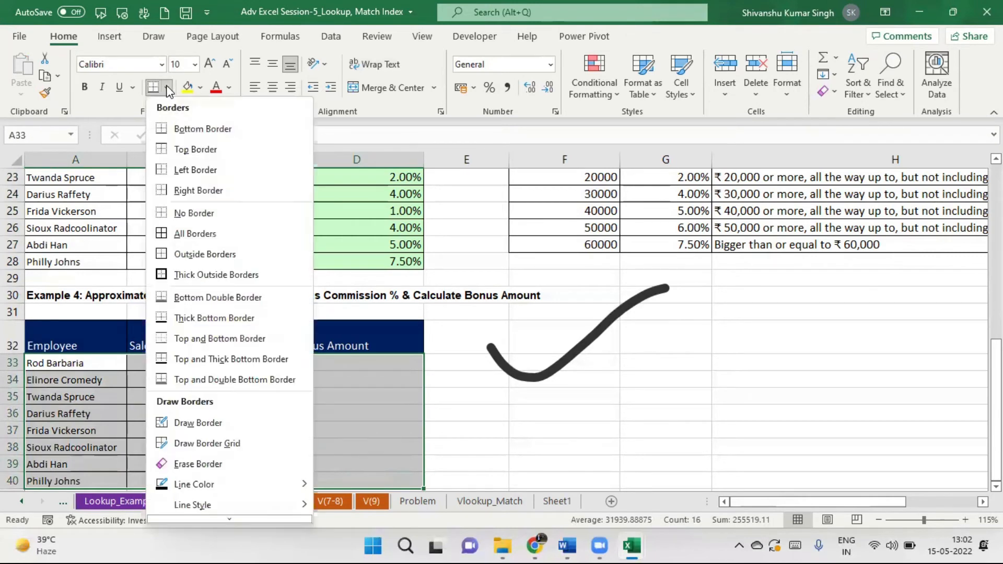
pyautogui.click(176, 233)
pyautogui.click(783, 351)
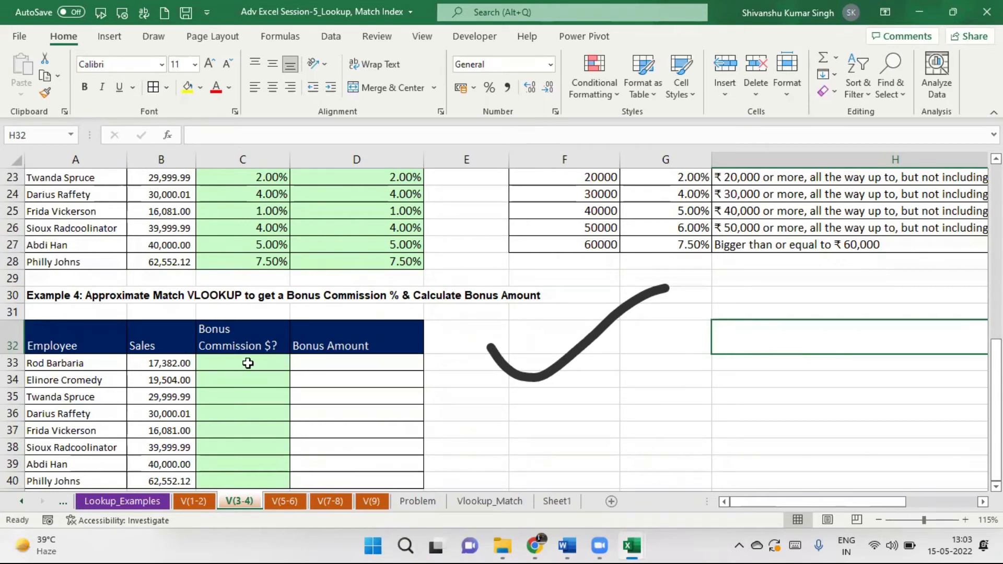
# Enter =VLOOKUP(B33,$F$20:$H$27,2,0) in C33 with the limits table locked as absolute.
pyautogui.click(248, 363)
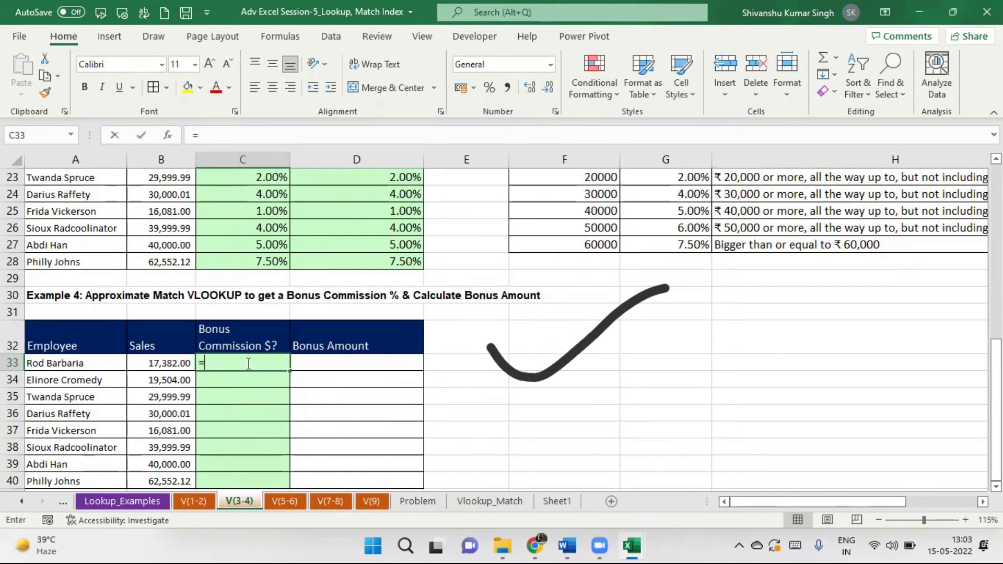
pyautogui.write('=vlookup(')
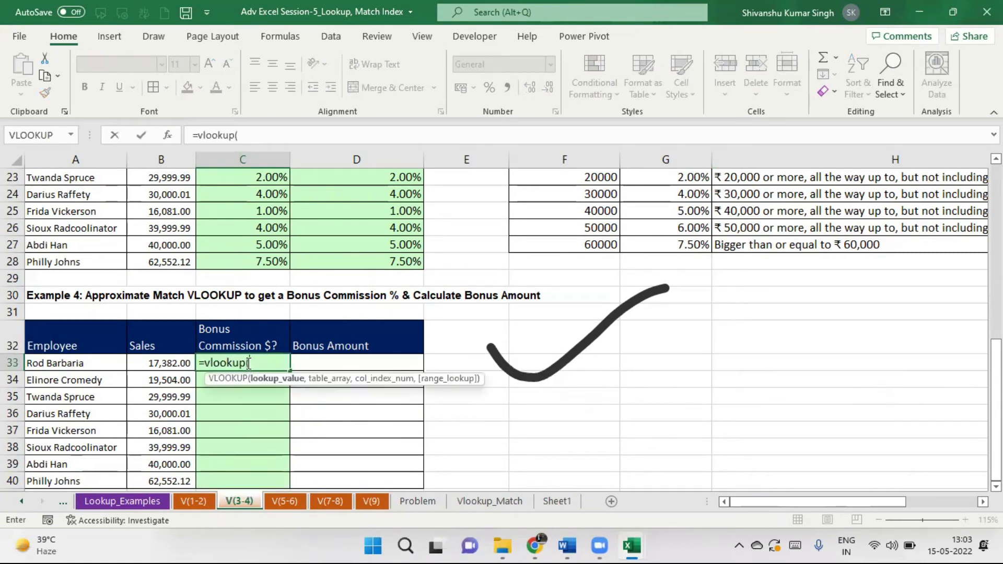
pyautogui.click(166, 362)
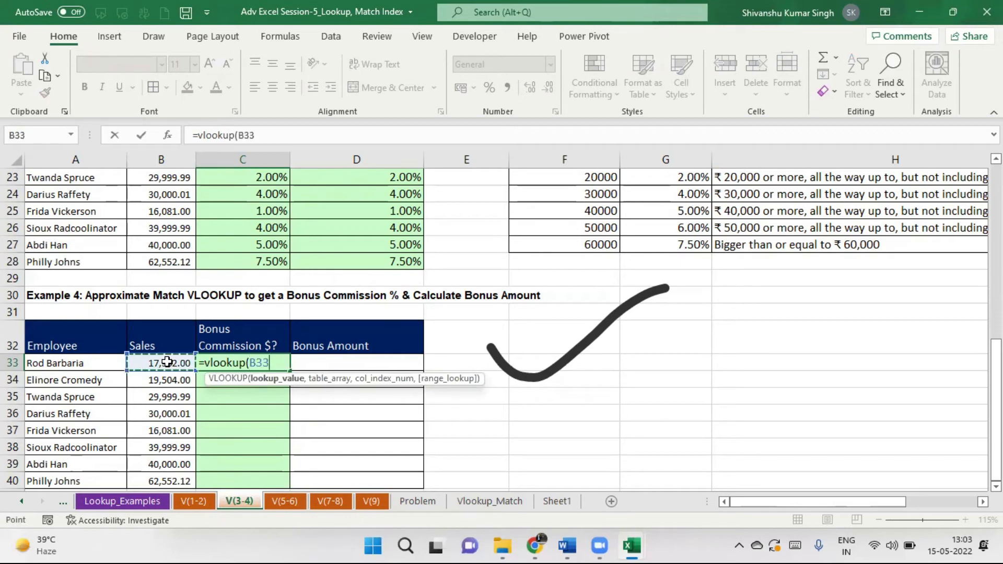
pyautogui.write(',')
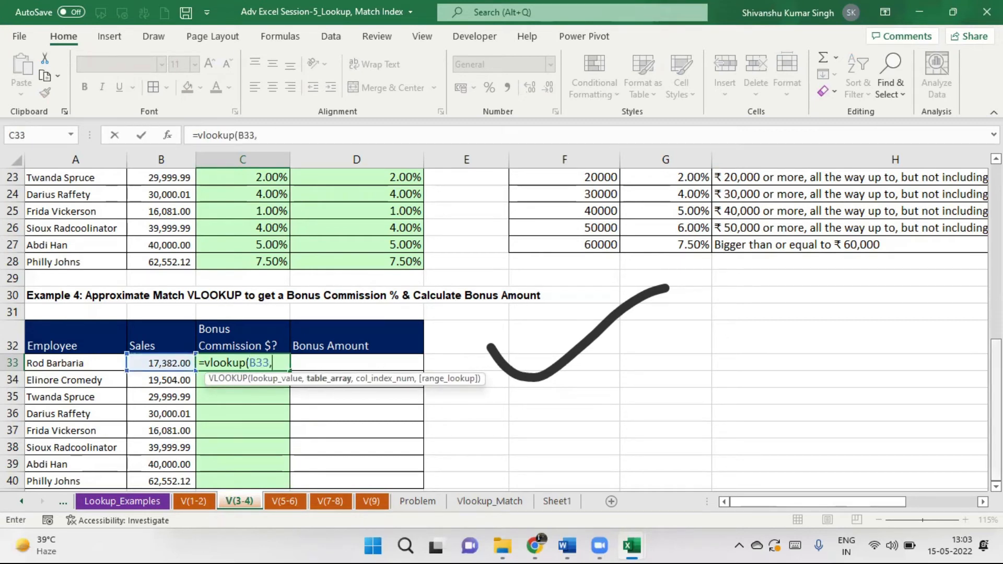
pyautogui.scroll(2, 570, 200)
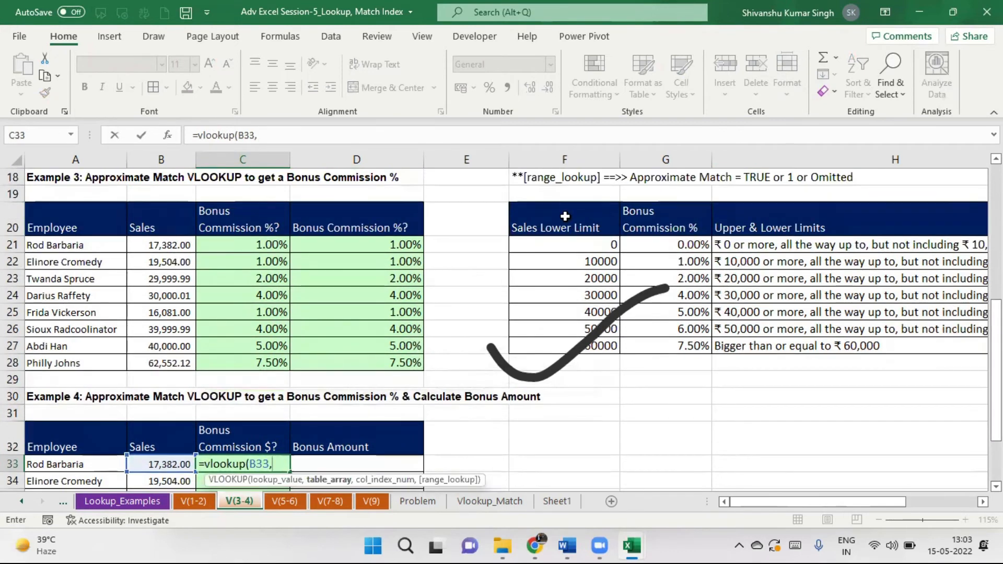
pyautogui.click(564, 217)
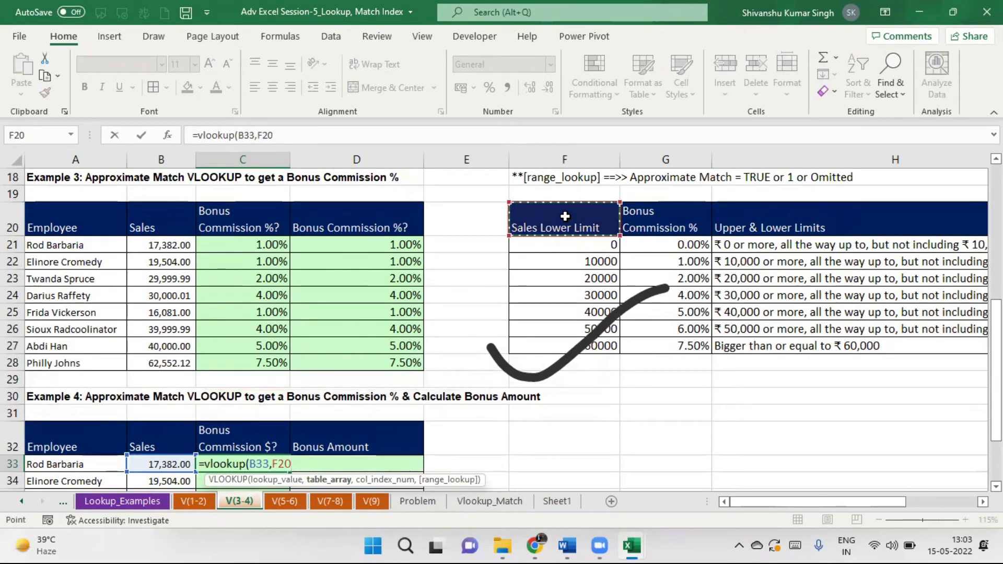
pyautogui.moveTo(565, 216); pyautogui.dragTo(889, 348)
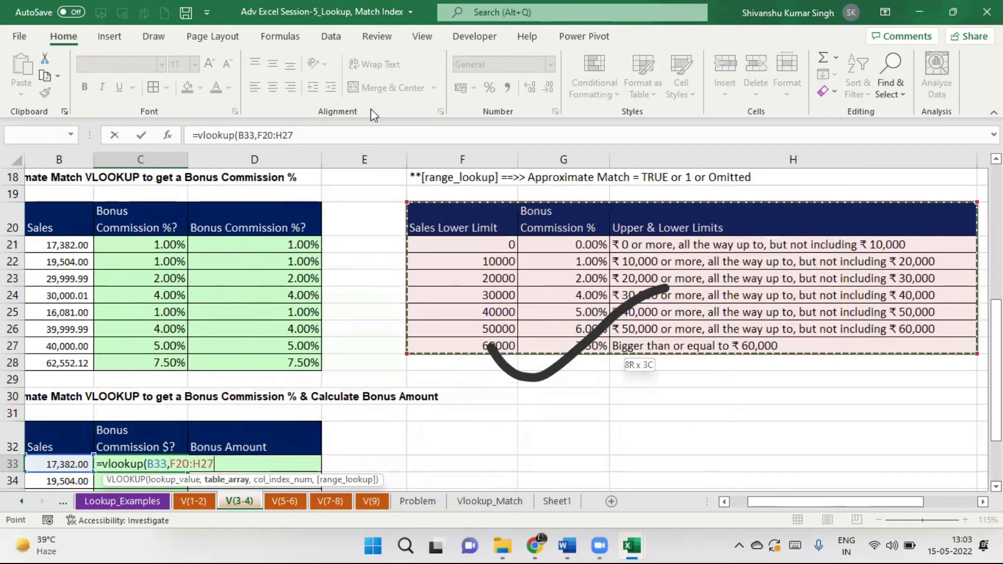
pyautogui.click(316, 135)
pyautogui.write(',')
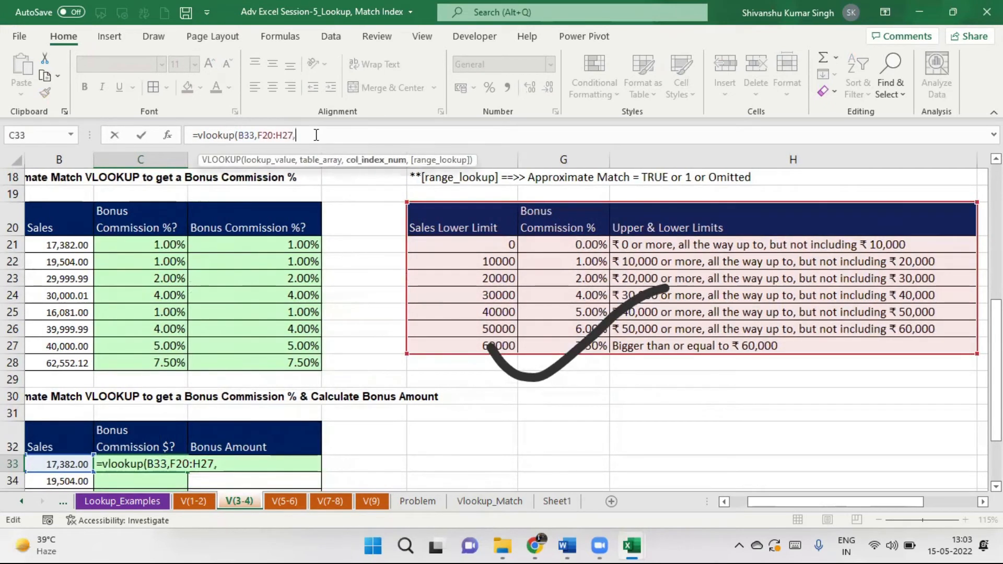
pyautogui.write('2,0')
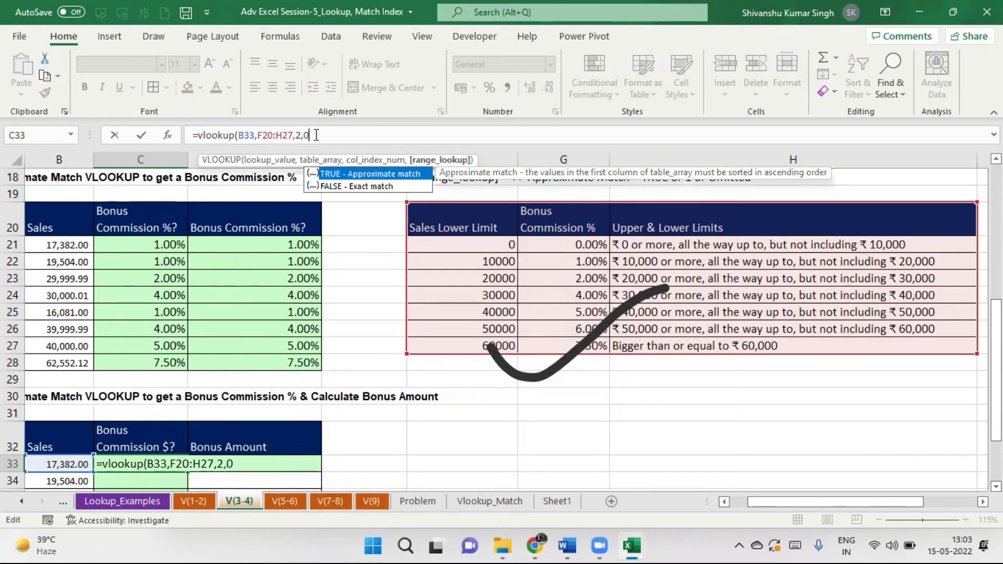
pyautogui.write(')')
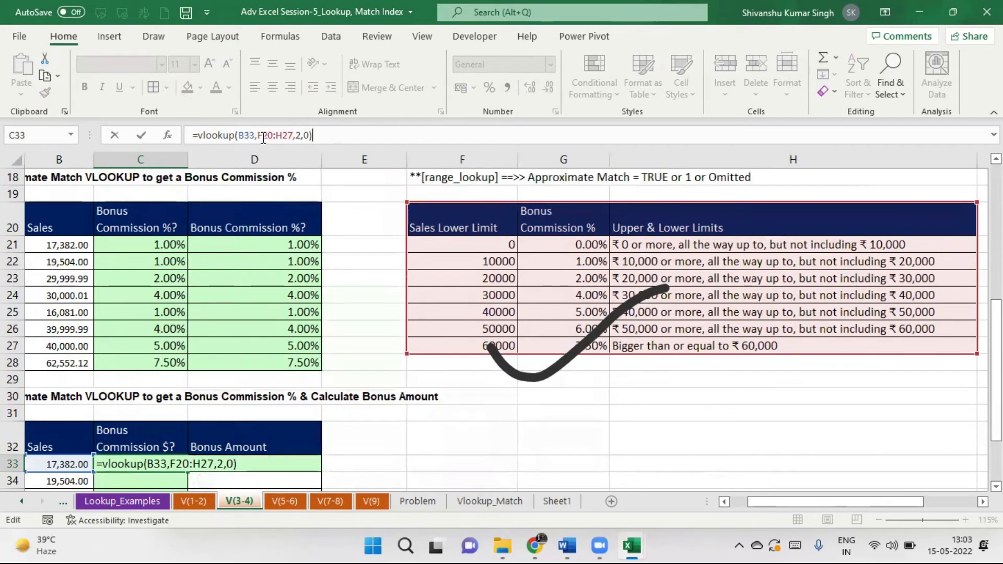
pyautogui.moveTo(262, 136); pyautogui.dragTo(283, 135)
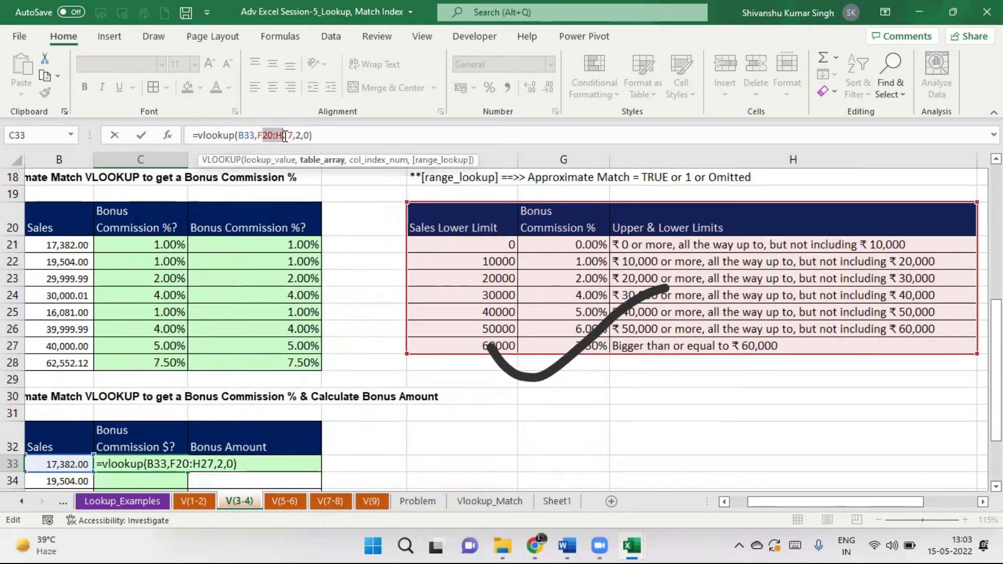
pyautogui.press('F4')
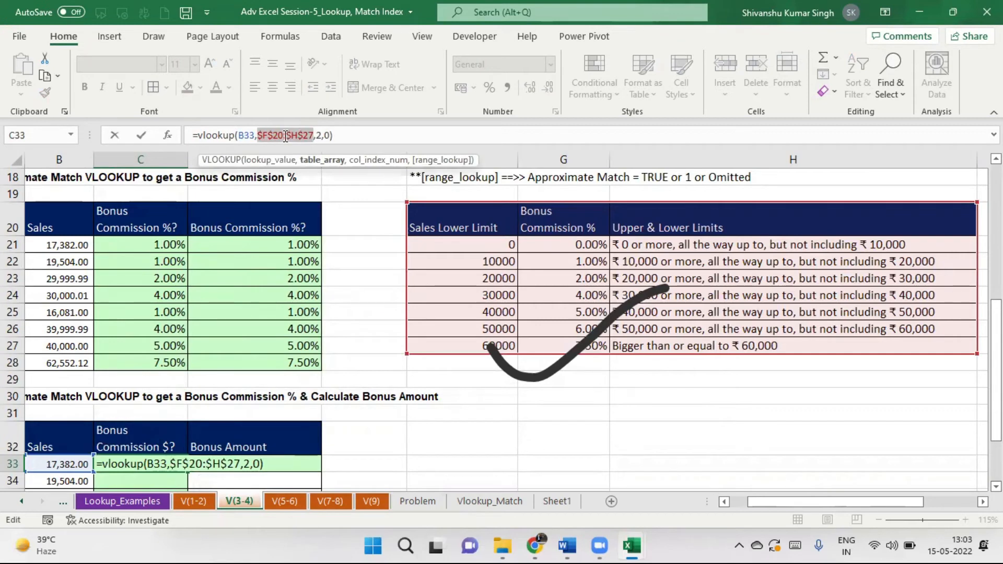
pyautogui.press('Return')
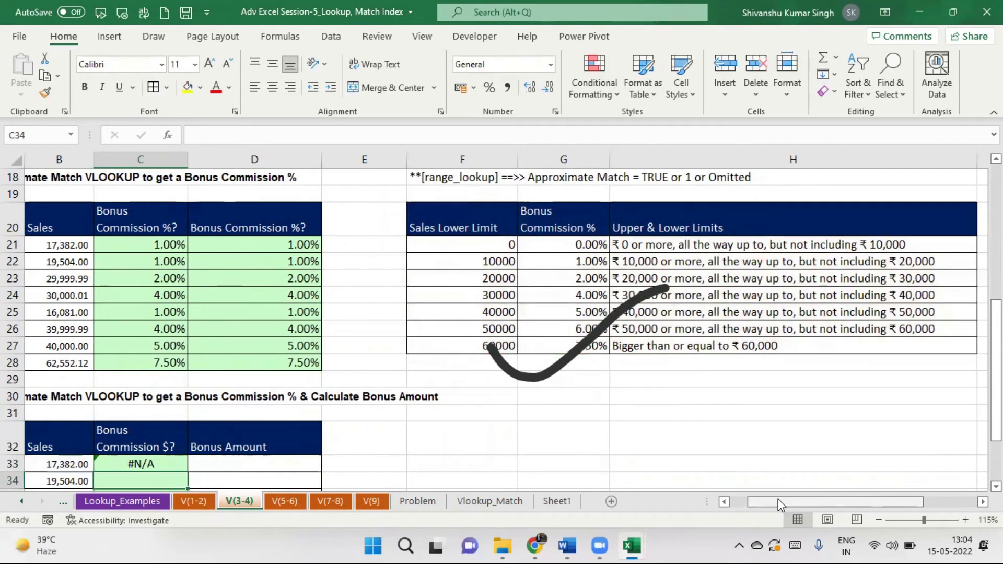
# Change C33's match argument from 0 to 1 so the lookup returns 0.01.
pyautogui.moveTo(771, 503); pyautogui.dragTo(749, 510)
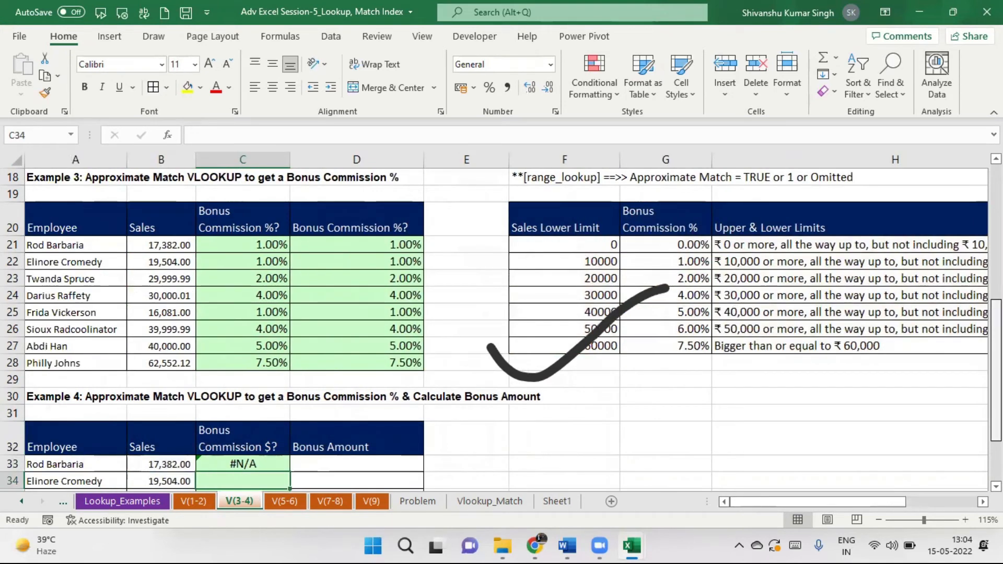
pyautogui.scroll(-2, 502, 329)
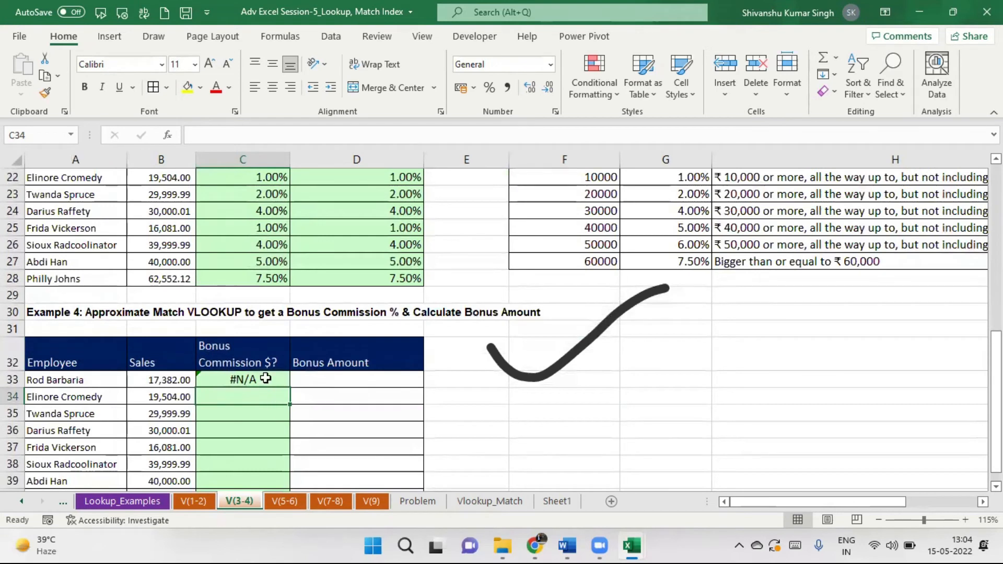
pyautogui.doubleClick(266, 378)
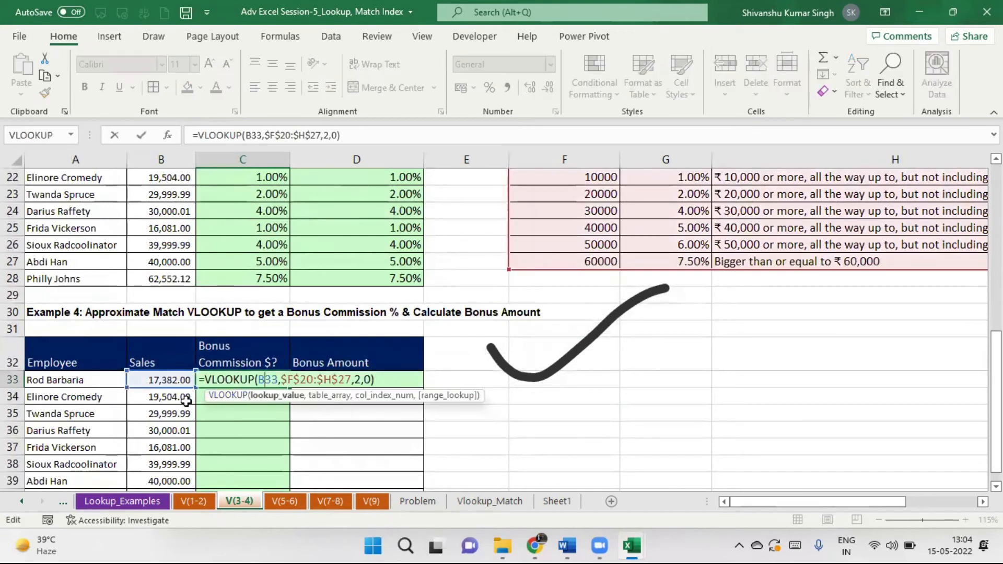
pyautogui.click(371, 379)
pyautogui.press('BackSpace')
pyautogui.write('1')
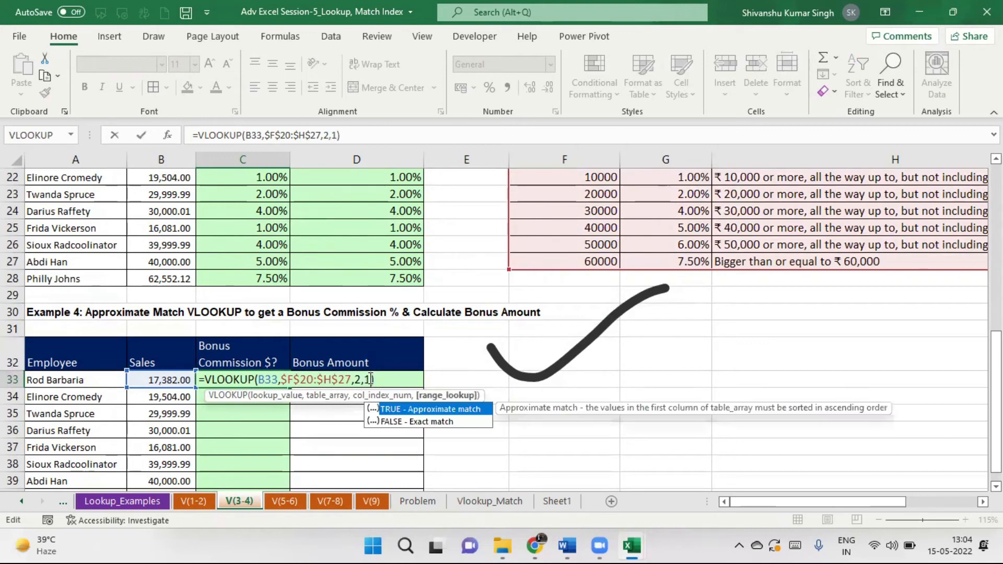
pyautogui.press('Return')
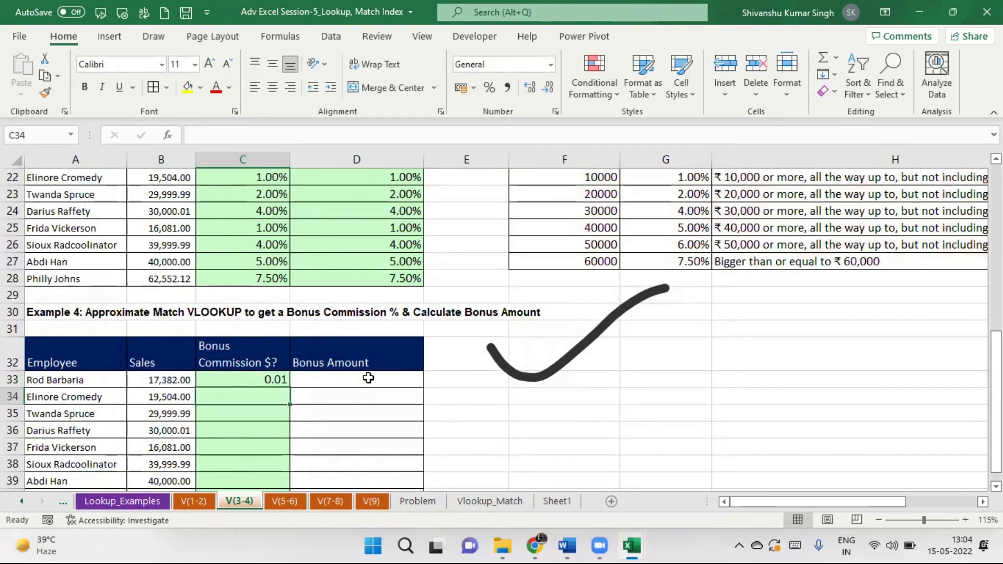
# Fill the commission lookup down to C40 and enter =B33*C33 as D33's bonus amount.
pyautogui.click(251, 383)
pyautogui.moveTo(289, 388); pyautogui.dragTo(283, 466)
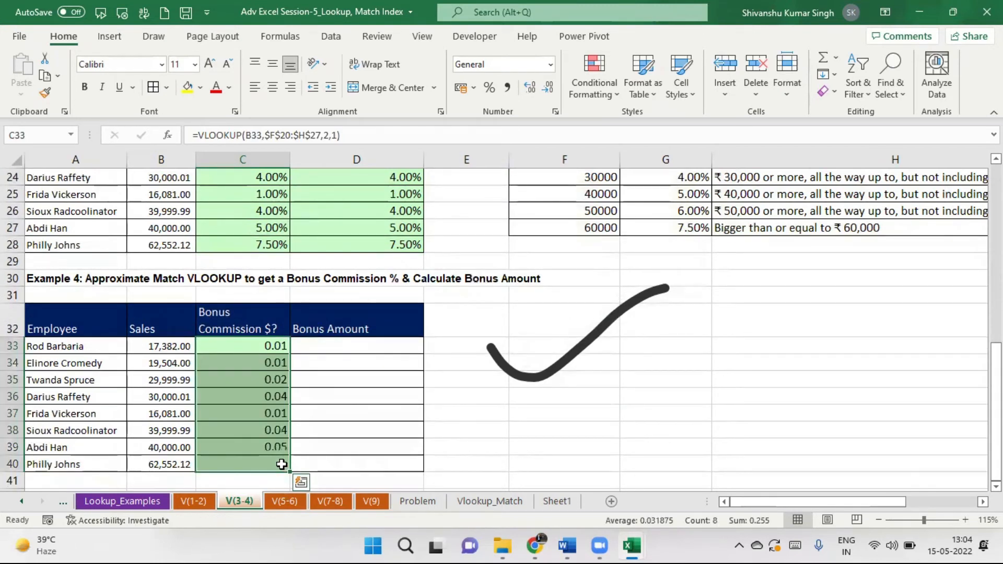
pyautogui.click(368, 345)
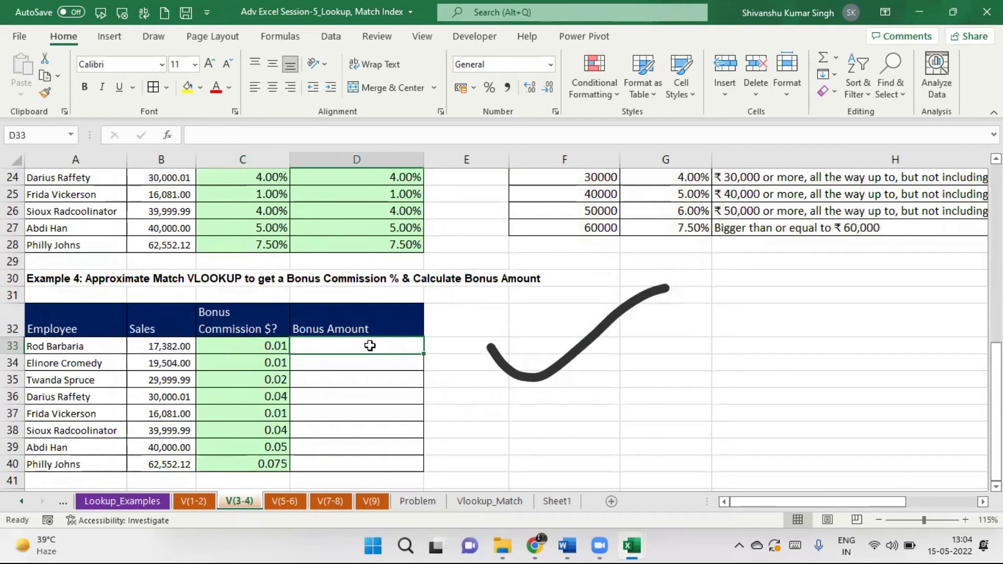
pyautogui.write('=')
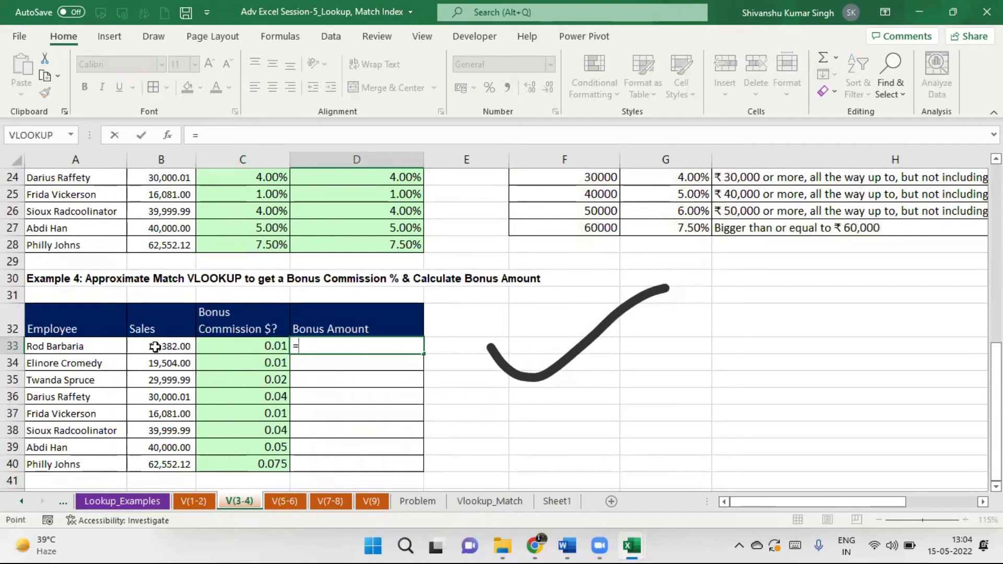
pyautogui.click(155, 346)
pyautogui.write('*')
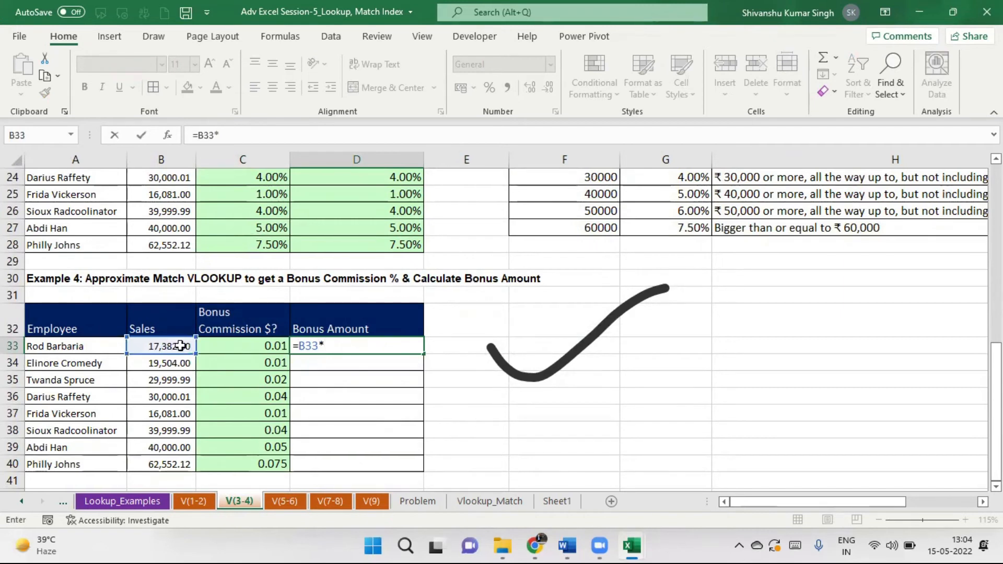
pyautogui.click(256, 346)
pyautogui.press('Return')
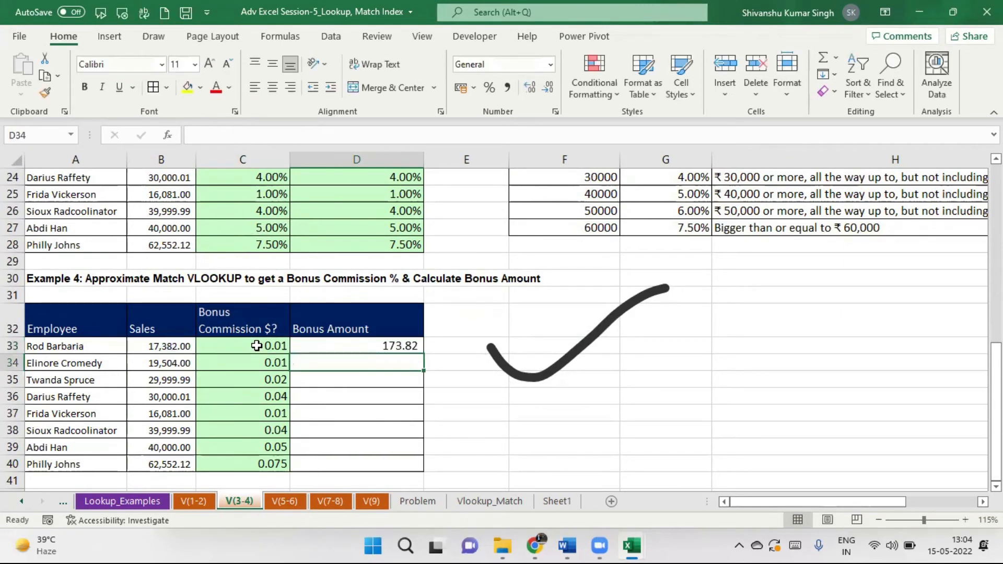
# Fill the bonus formula down to D40, then clear D33:D40 again.
pyautogui.click(407, 346)
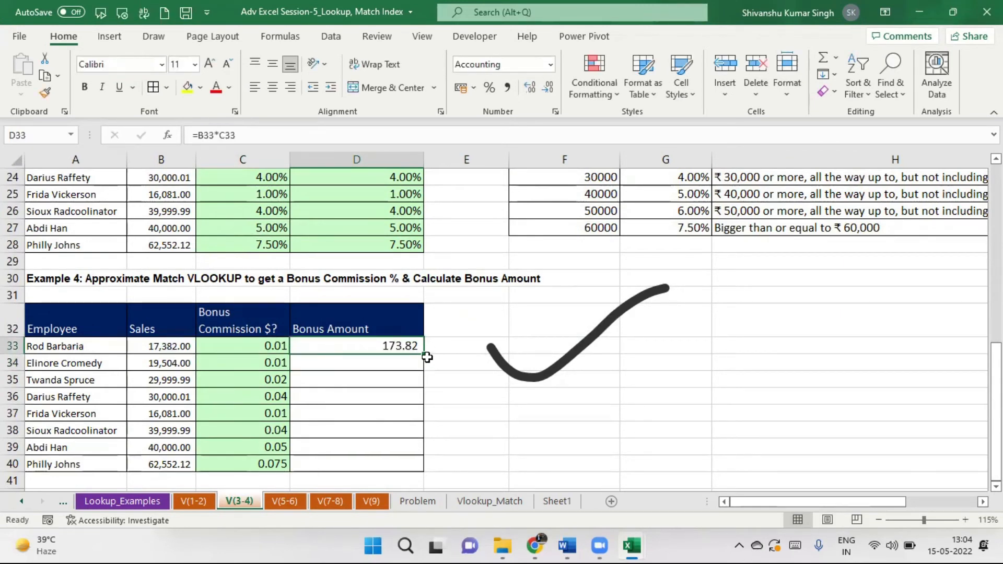
pyautogui.doubleClick(424, 352)
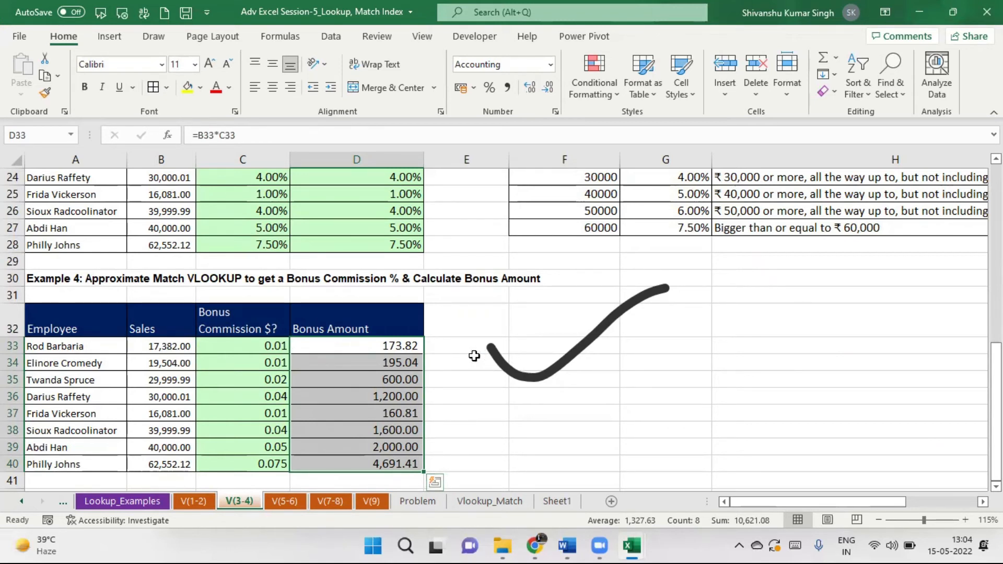
pyautogui.moveTo(416, 345); pyautogui.dragTo(405, 464)
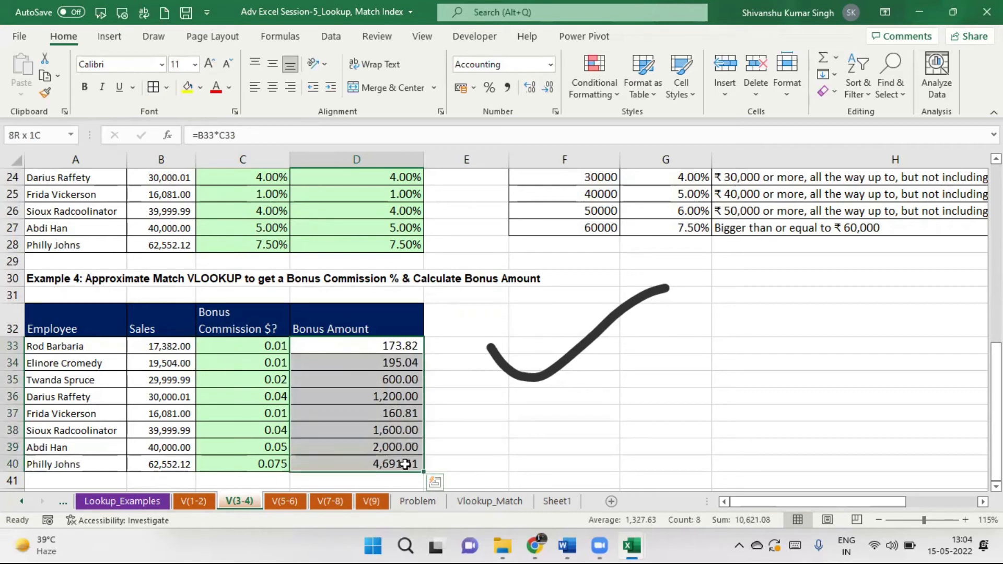
pyautogui.press('Delete')
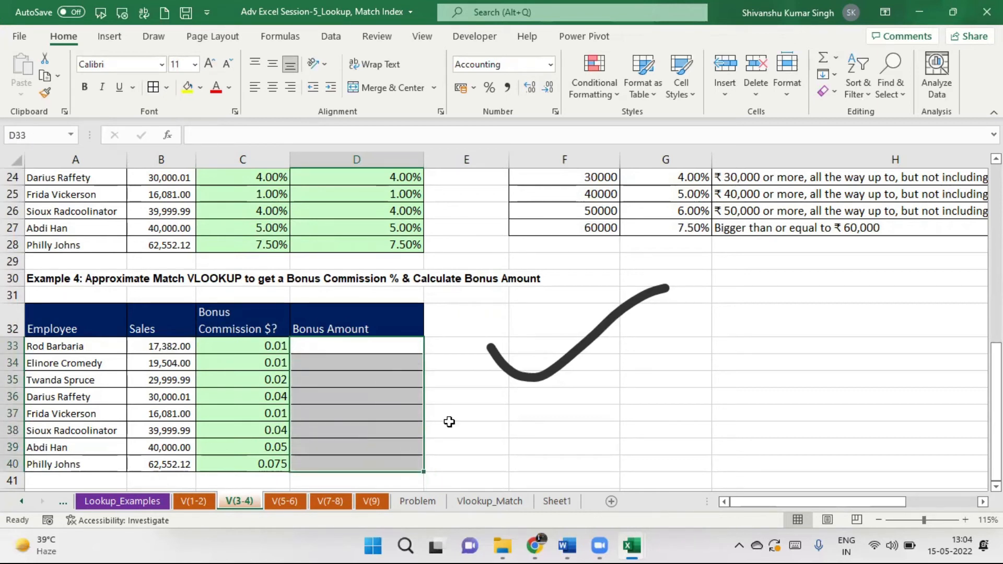
# Multiply C33's looked-up rate by B33, fill it down to C40, and show whole numbers.
pyautogui.click(253, 348)
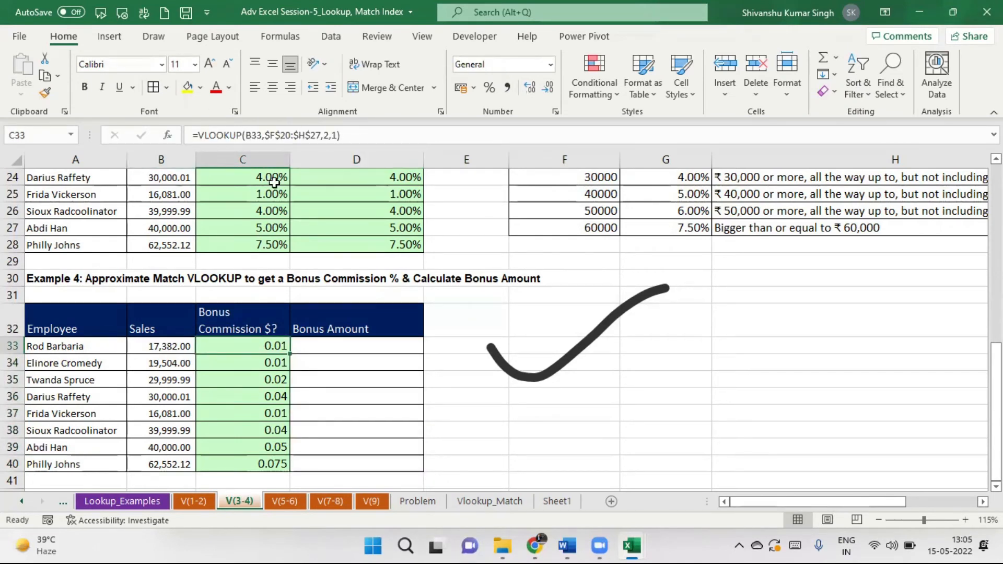
pyautogui.click(365, 138)
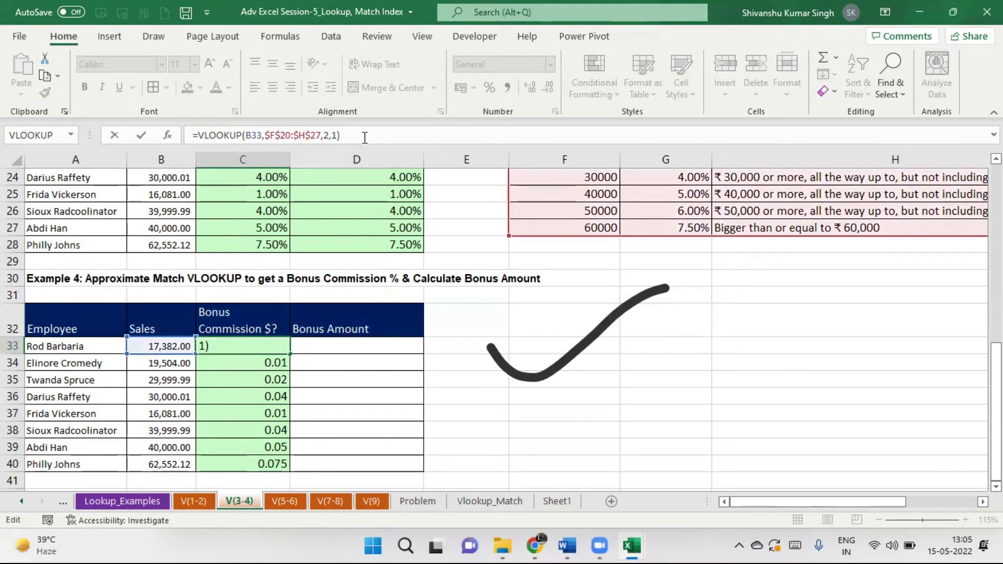
pyautogui.write('*')
pyautogui.click(152, 345)
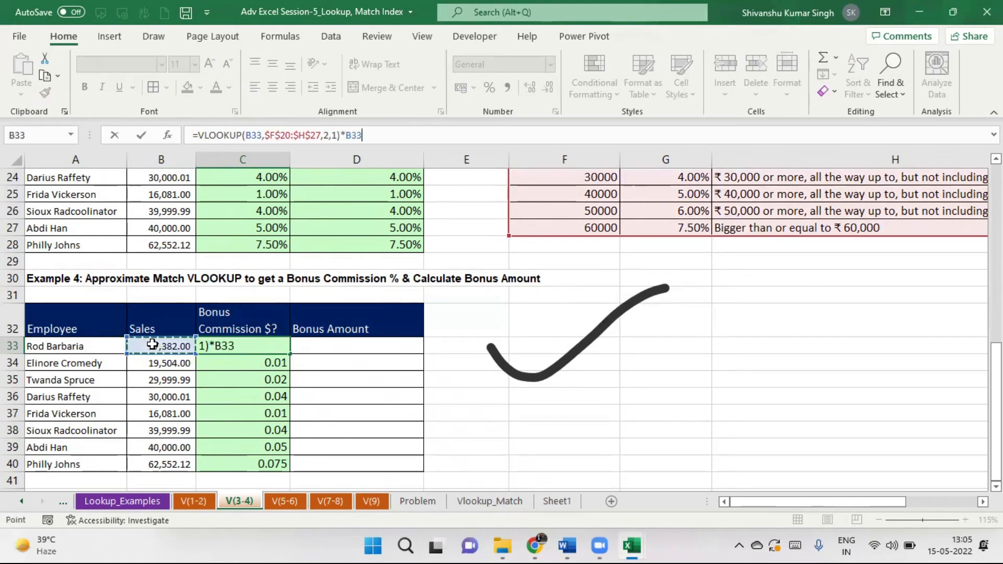
pyautogui.press('Return')
pyautogui.click(268, 347)
pyautogui.doubleClick(289, 354)
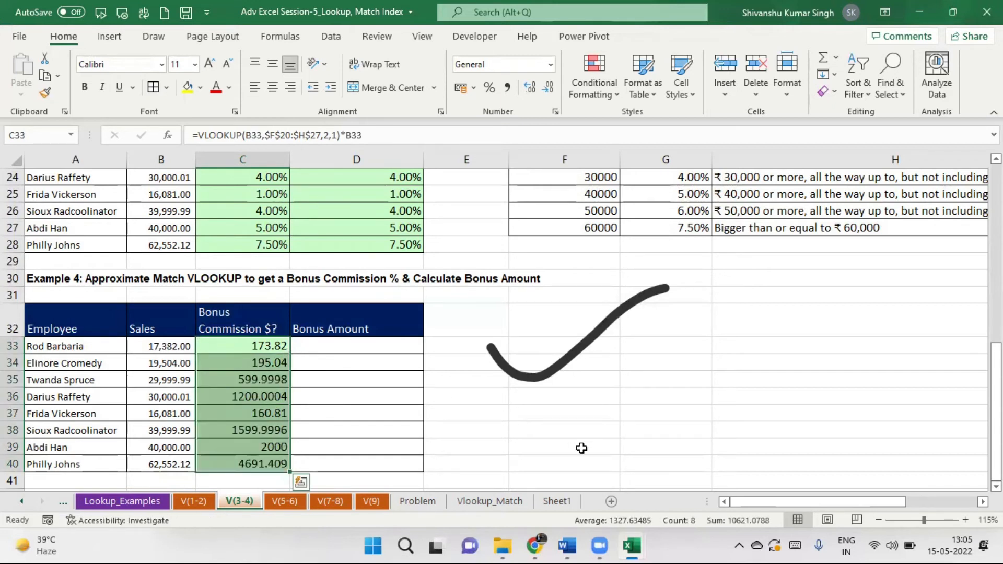
pyautogui.click(549, 88)
pyautogui.click(549, 88)
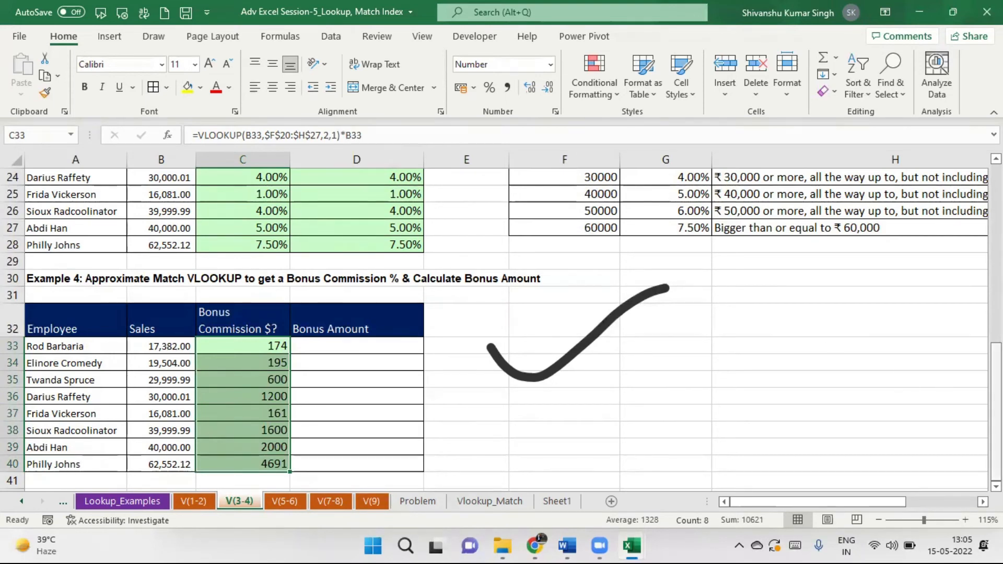
pyautogui.moveTo(997, 365); pyautogui.dragTo(997, 187)
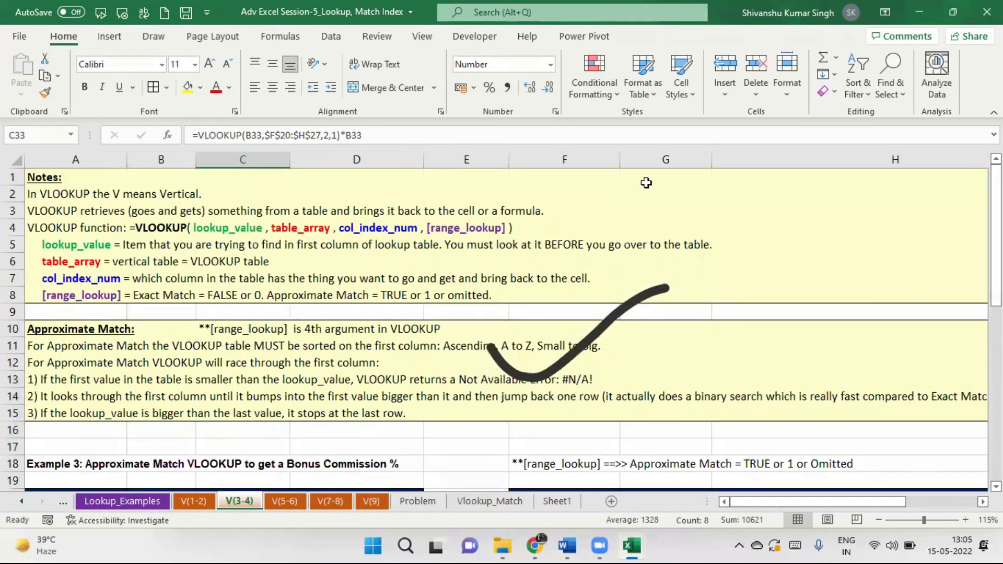
# Open the V(5-6) sheet and inspect the empty E-mail B16, Phone C16 and Salary B23 cells.
pyautogui.click(285, 502)
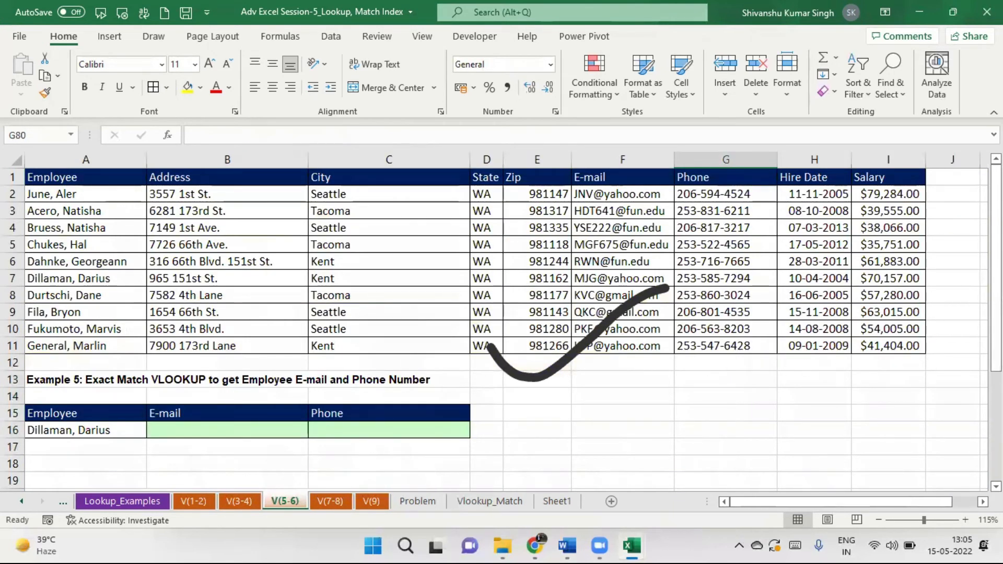
pyautogui.moveTo(997, 225); pyautogui.dragTo(997, 334)
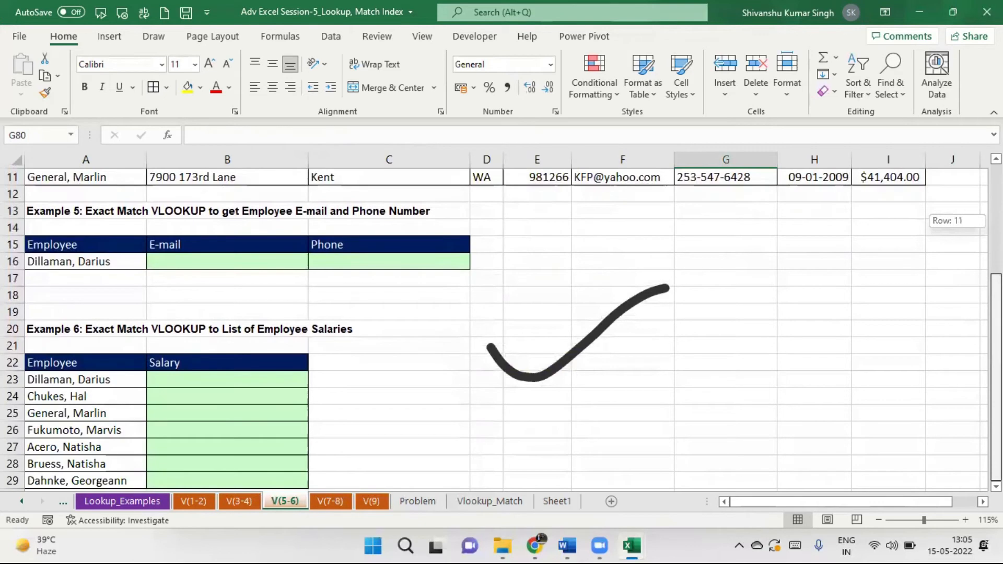
pyautogui.moveTo(997, 334); pyautogui.dragTo(997, 224)
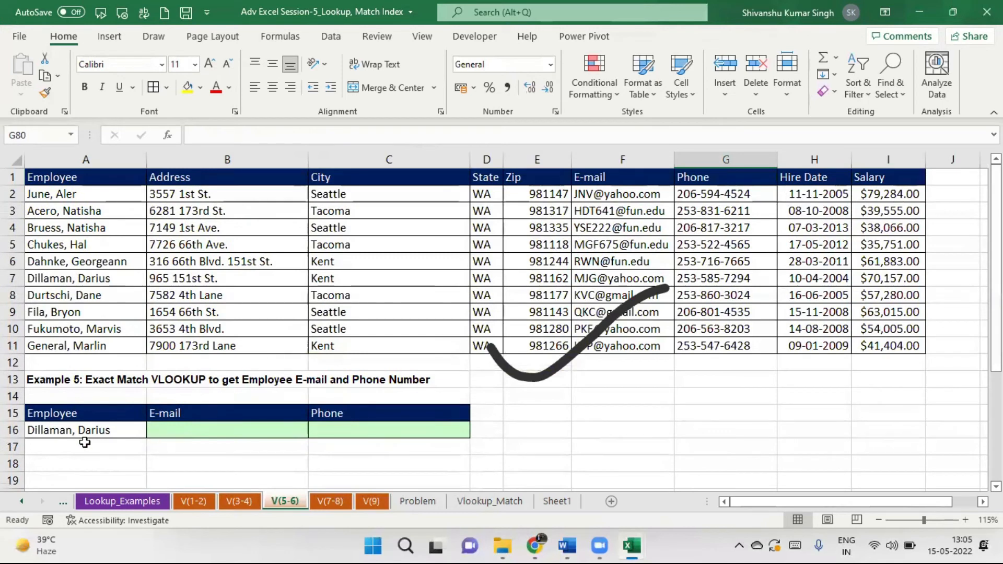
pyautogui.click(210, 427)
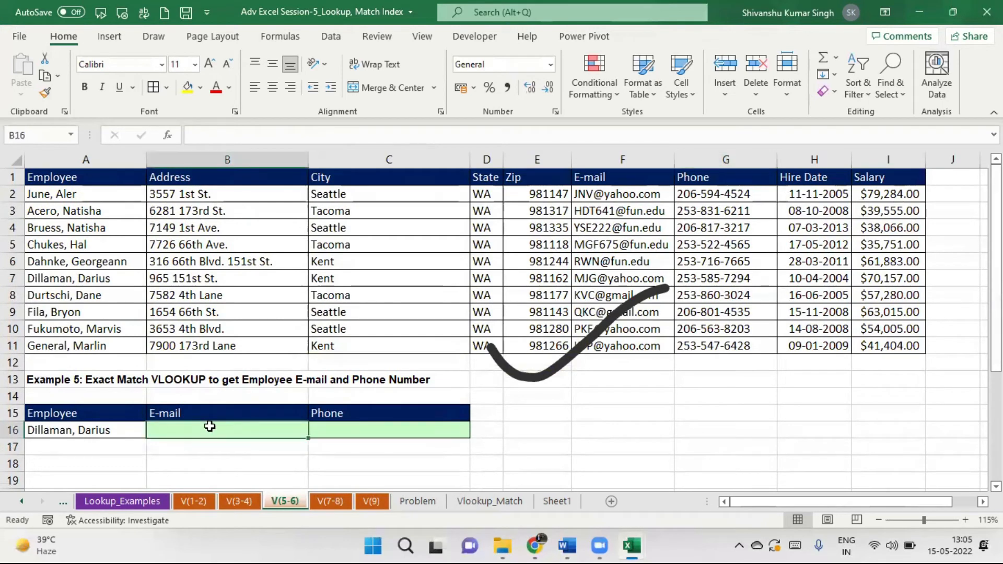
pyautogui.click(370, 432)
pyautogui.moveTo(996, 209); pyautogui.dragTo(996, 316)
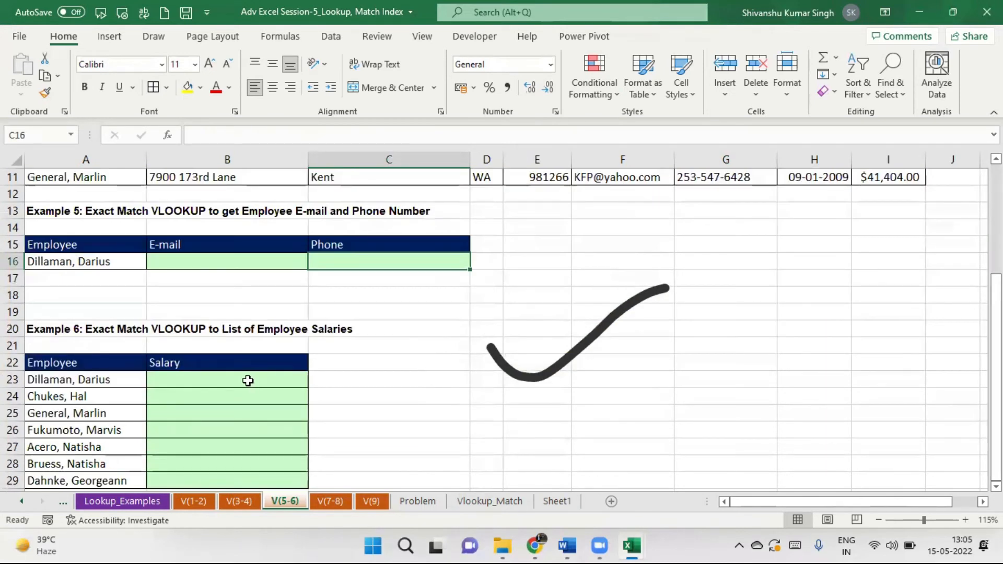
pyautogui.click(233, 377)
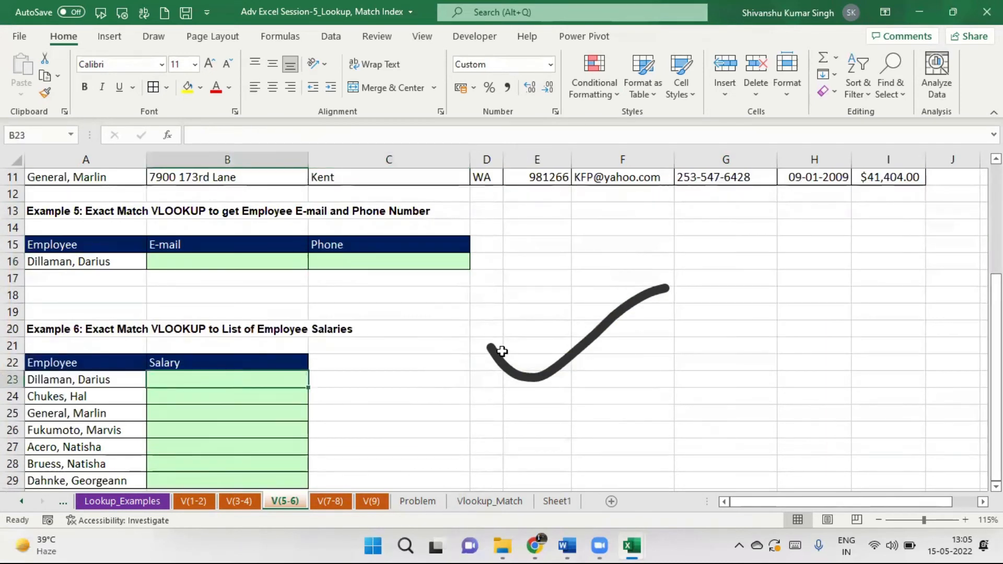
pyautogui.moveTo(996, 345)
pyautogui.mouseDown()
pyautogui.moveTo(997, 233)
pyautogui.moveTo(997, 345)
pyautogui.mouseUp()
# Browse the V(7-8), V(9) and V(5-6) sheets, then settle on V(7-8) at E13 and F13.
pyautogui.click(334, 501)
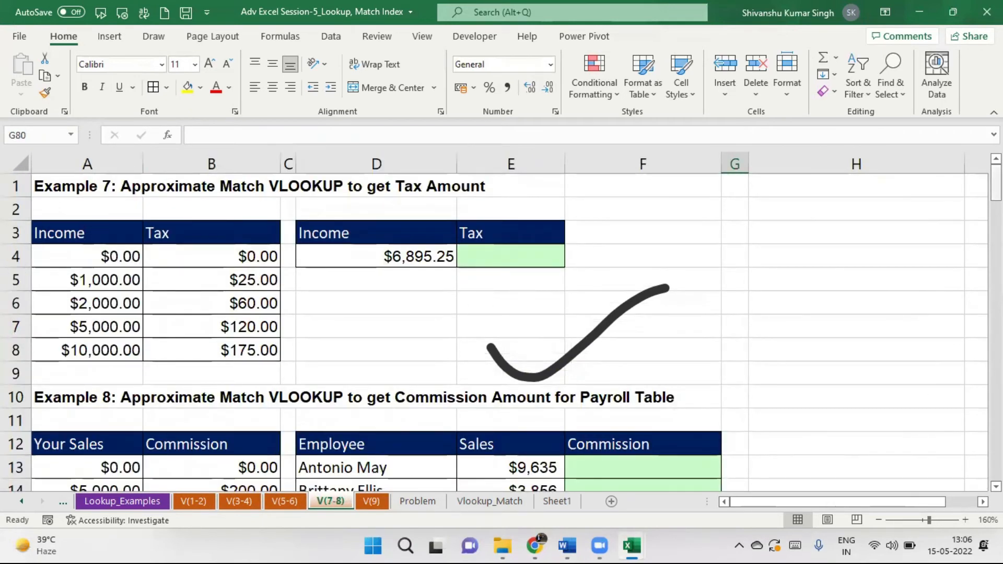
pyautogui.moveTo(997, 180); pyautogui.dragTo(996, 203)
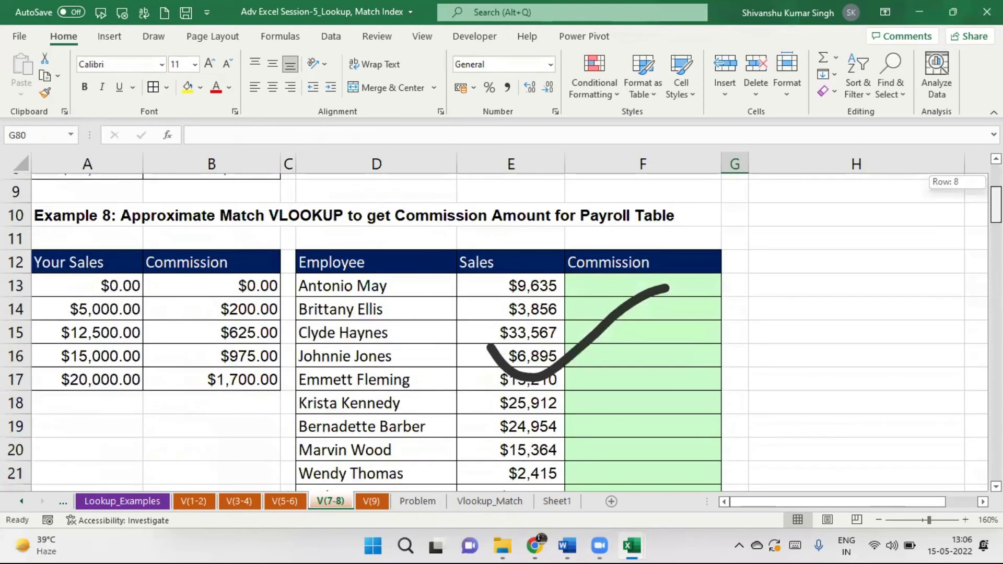
pyautogui.moveTo(997, 203)
pyautogui.mouseDown()
pyautogui.moveTo(997, 454)
pyautogui.moveTo(997, 209)
pyautogui.mouseUp()
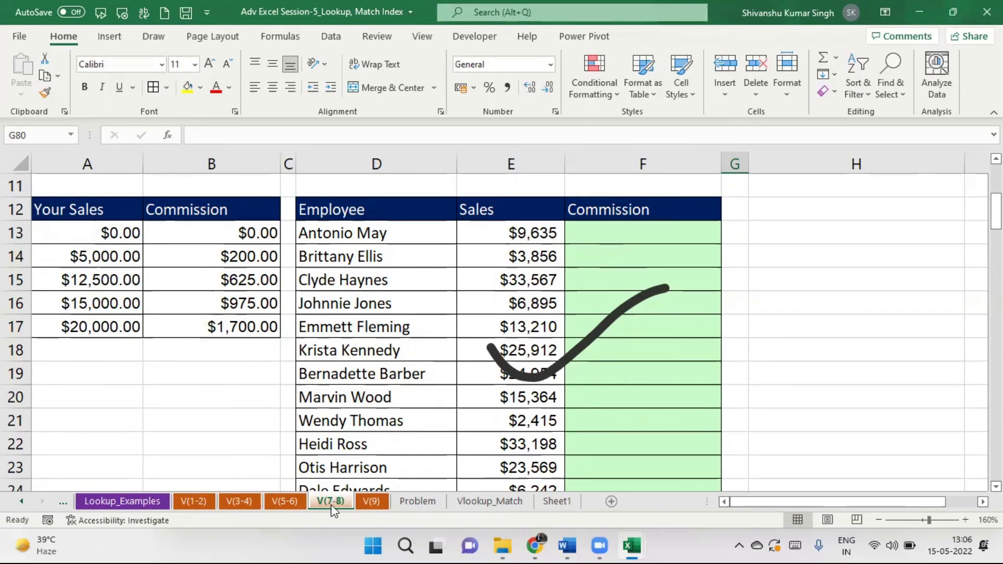
pyautogui.click(370, 502)
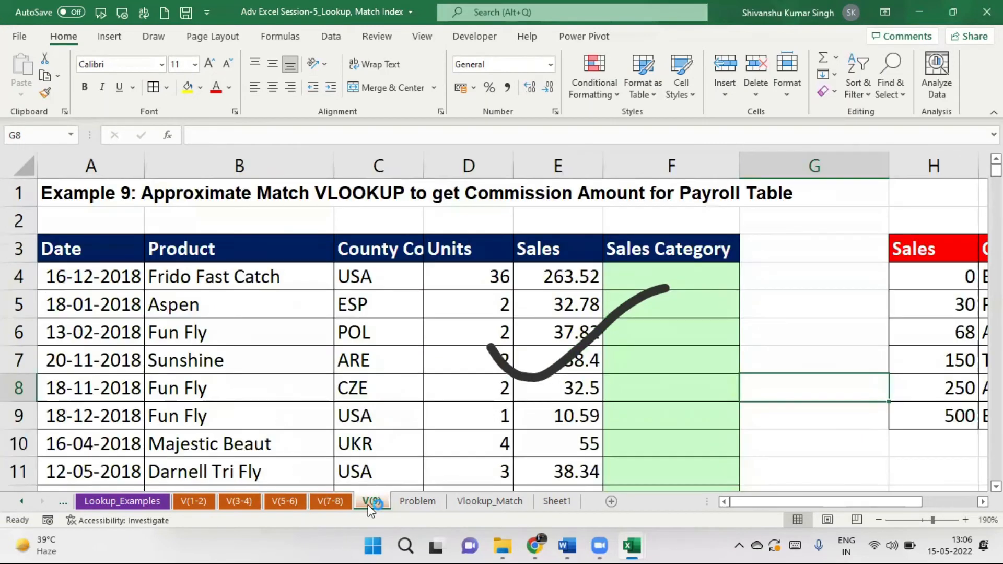
pyautogui.click(337, 505)
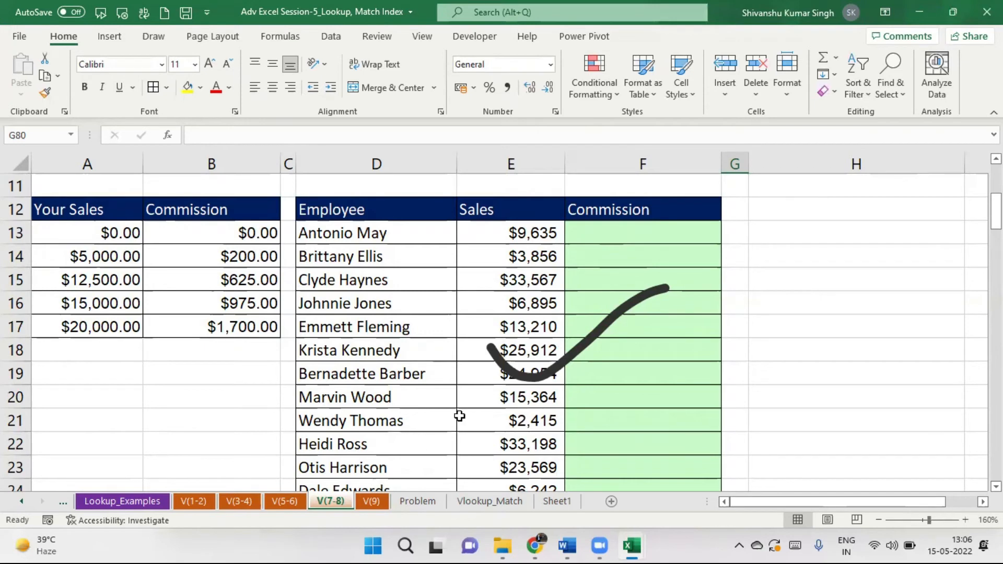
pyautogui.click(287, 503)
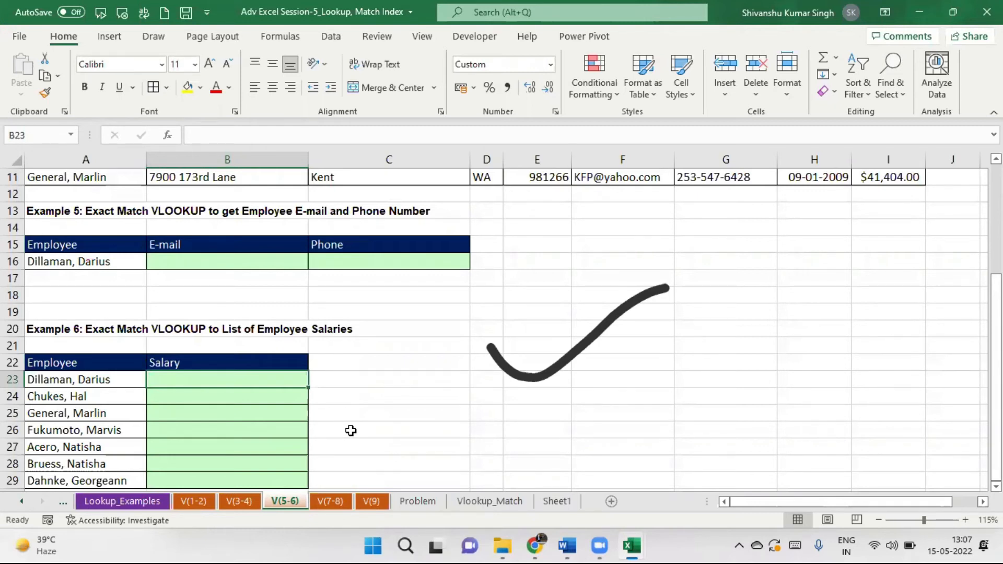
pyautogui.click(331, 502)
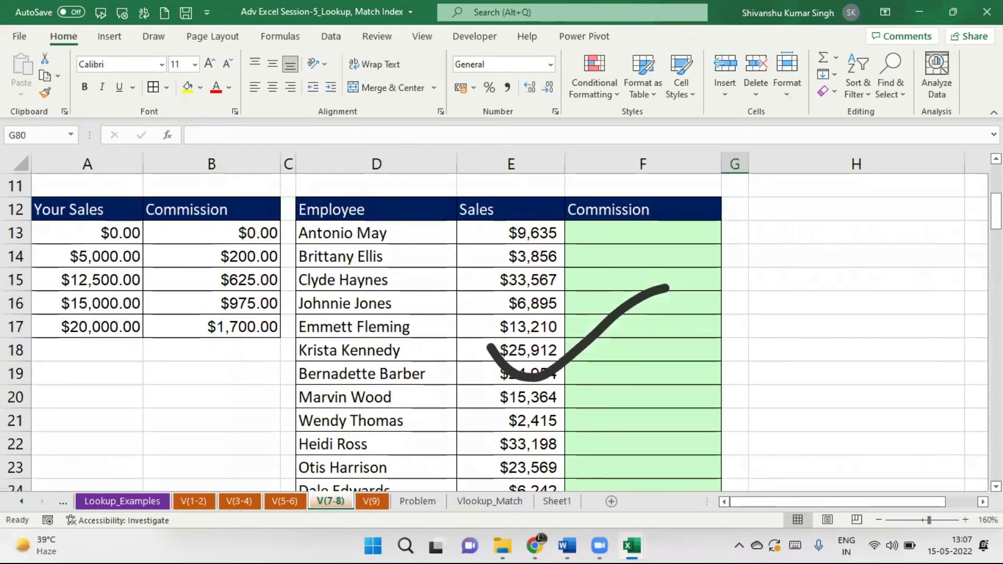
pyautogui.moveTo(996, 212)
pyautogui.mouseDown()
pyautogui.moveTo(996, 180)
pyautogui.moveTo(996, 209)
pyautogui.mouseUp()
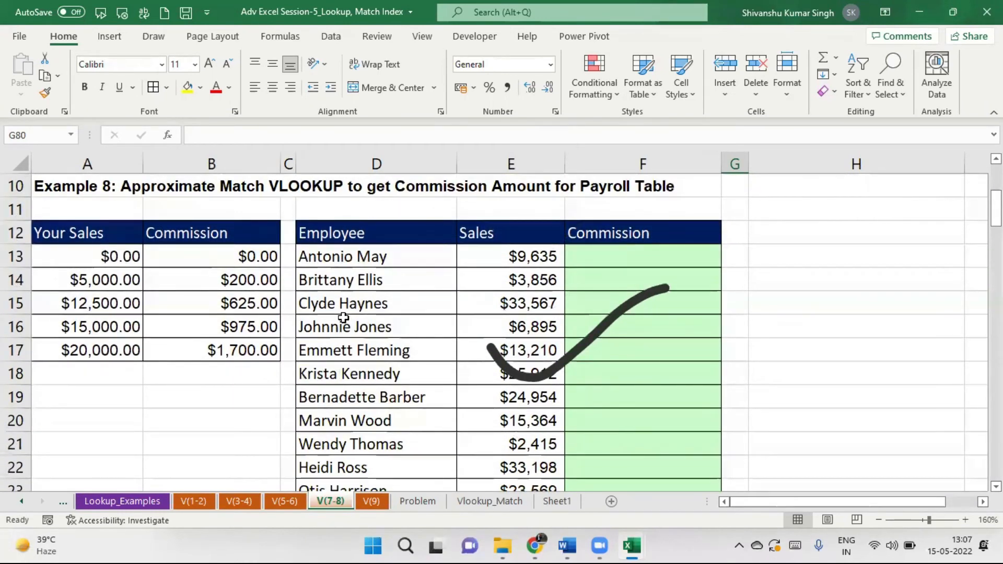
pyautogui.click(501, 259)
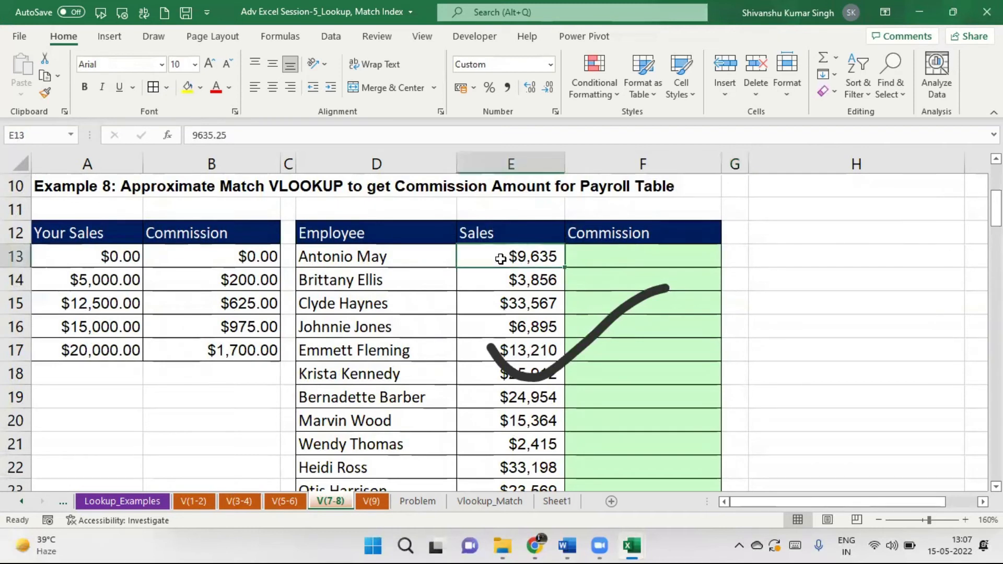
pyautogui.click(631, 261)
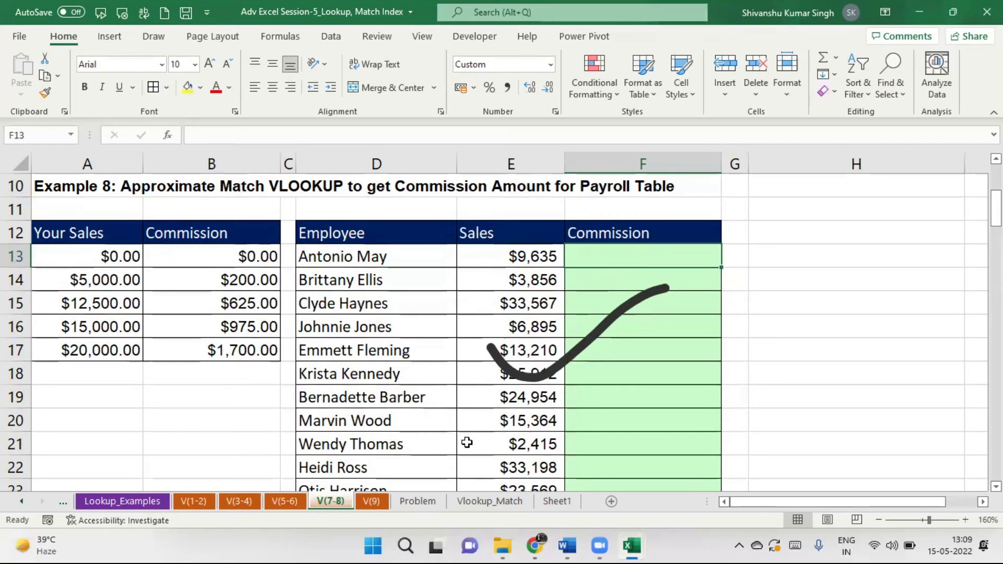
# Open the V(9) sheet showing the Example 9 sales list and tier table.
pyautogui.click(379, 503)
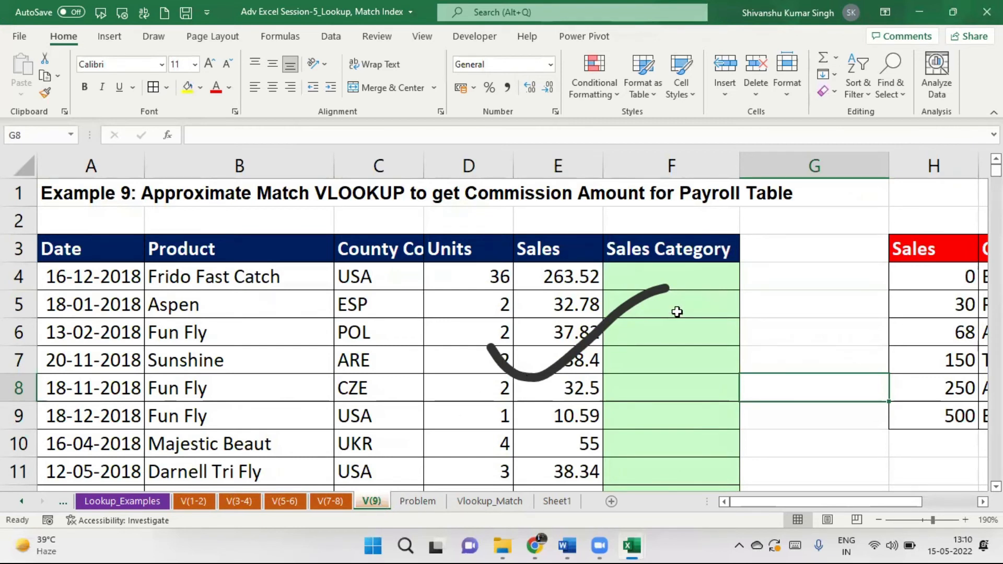
# Select F4 on V(9), then go back to V(7-8) and scroll through Example 8's commission table.
pyautogui.click(701, 281)
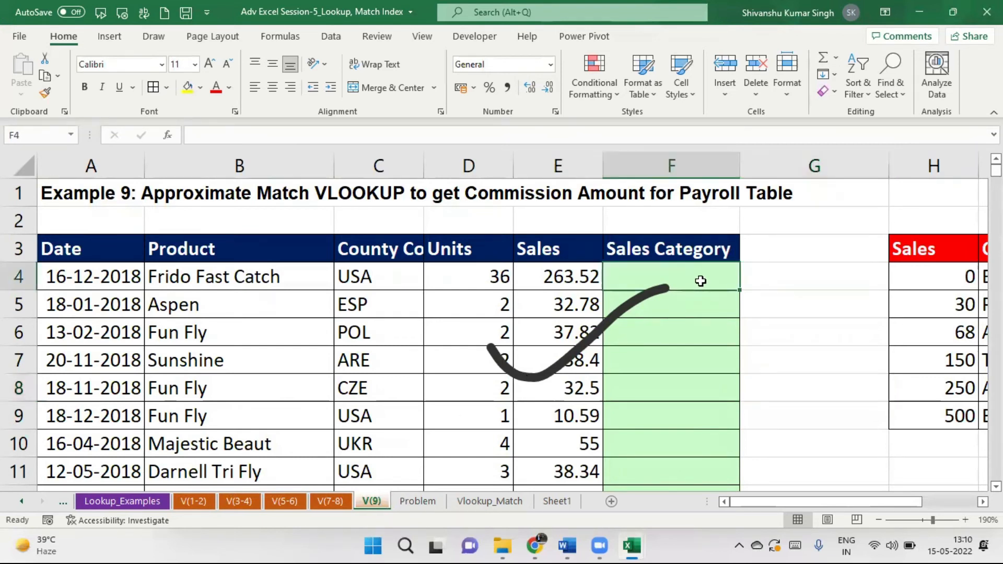
pyautogui.moveTo(801, 501); pyautogui.dragTo(753, 501)
pyautogui.click(333, 502)
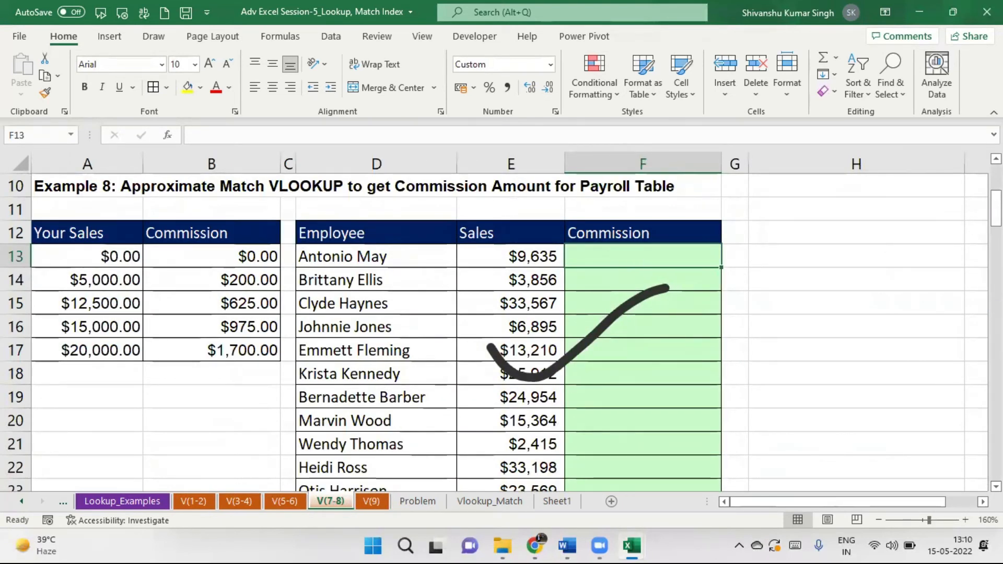
pyautogui.scroll(-20, 857, 313)
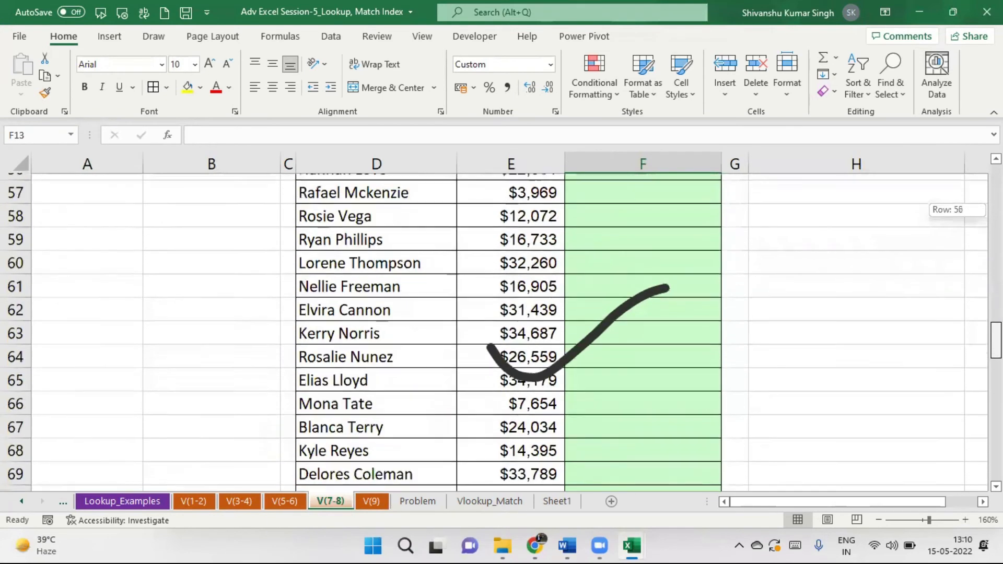
pyautogui.moveTo(996, 447); pyautogui.dragTo(996, 212)
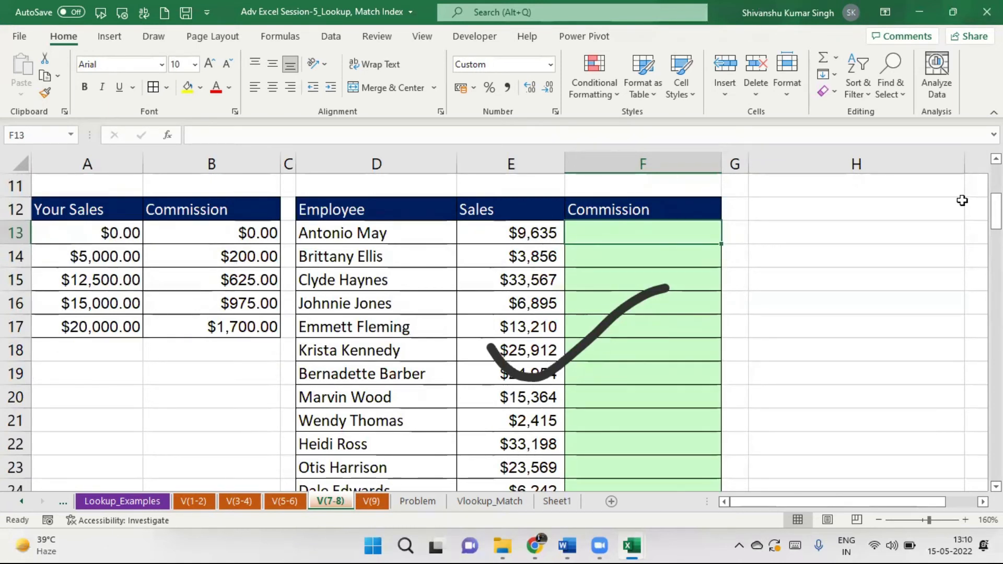
pyautogui.moveTo(996, 212)
pyautogui.mouseDown()
pyautogui.moveTo(996, 461)
pyautogui.moveTo(997, 183)
pyautogui.moveTo(996, 215)
pyautogui.mouseUp()
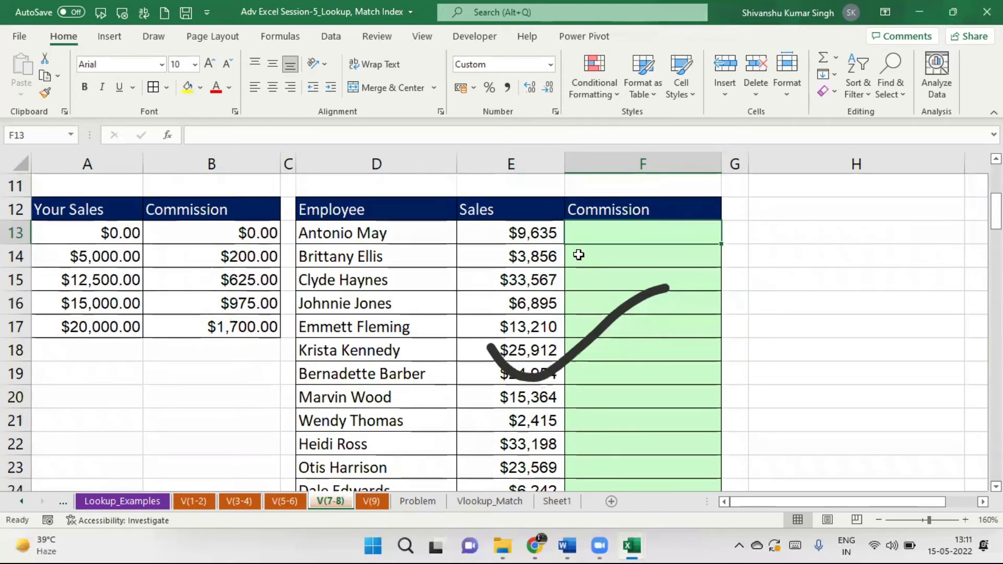
pyautogui.click(588, 251)
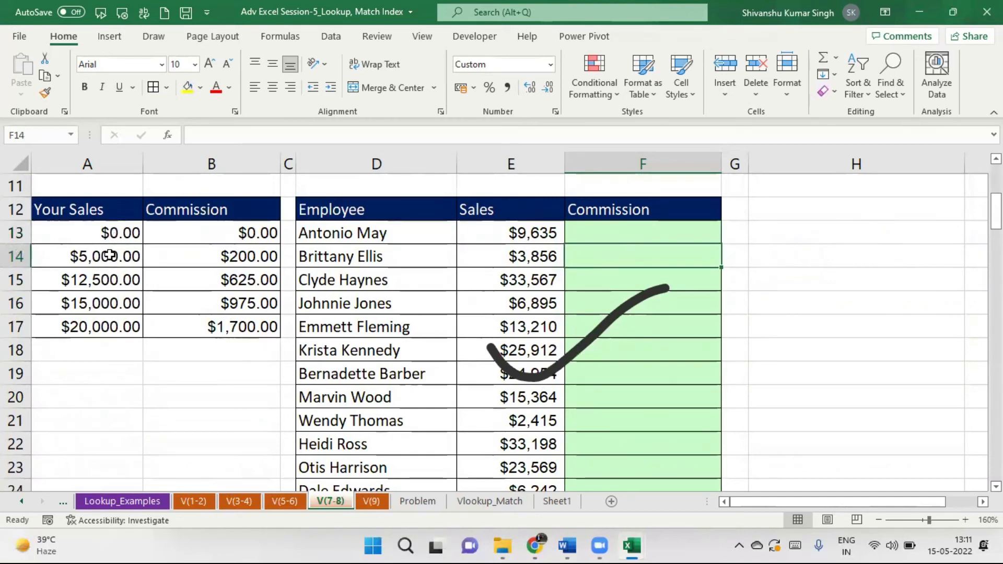
pyautogui.moveTo(996, 211)
pyautogui.mouseDown()
pyautogui.moveTo(996, 308)
pyautogui.moveTo(996, 178)
pyautogui.moveTo(996, 220)
pyautogui.moveTo(996, 201)
pyautogui.mouseUp()
pyautogui.click(584, 280)
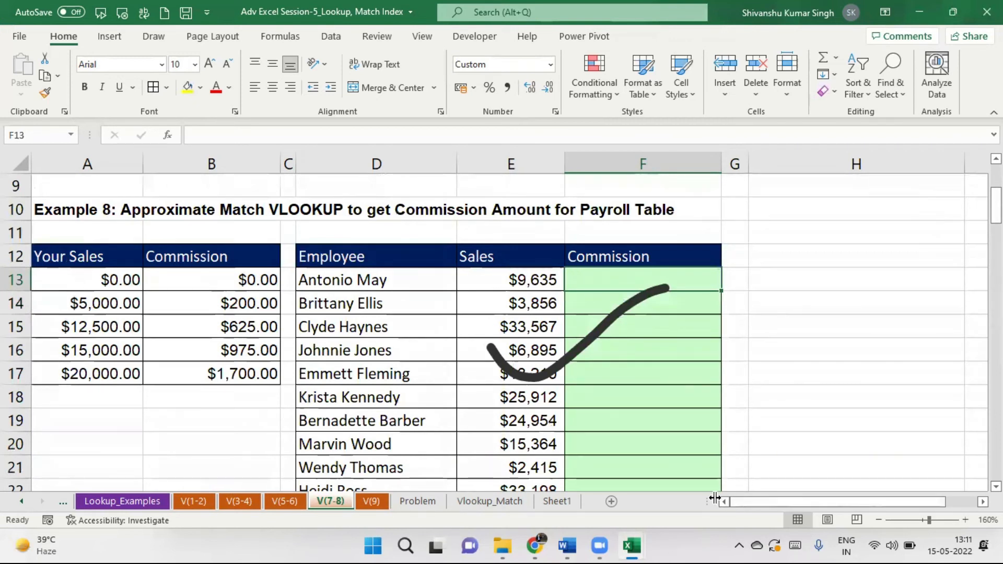
pyautogui.moveTo(715, 499); pyautogui.dragTo(652, 499)
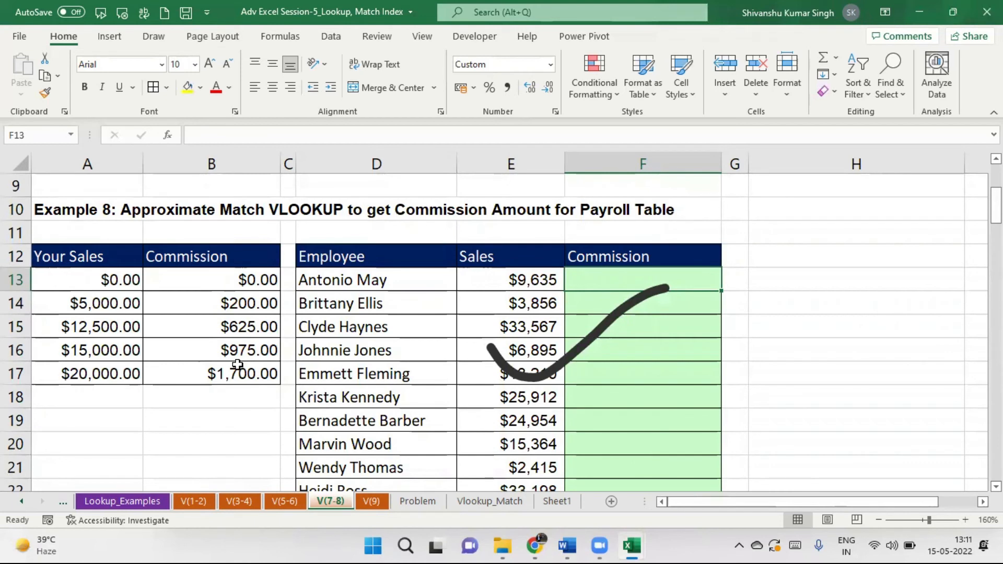
pyautogui.click(68, 253)
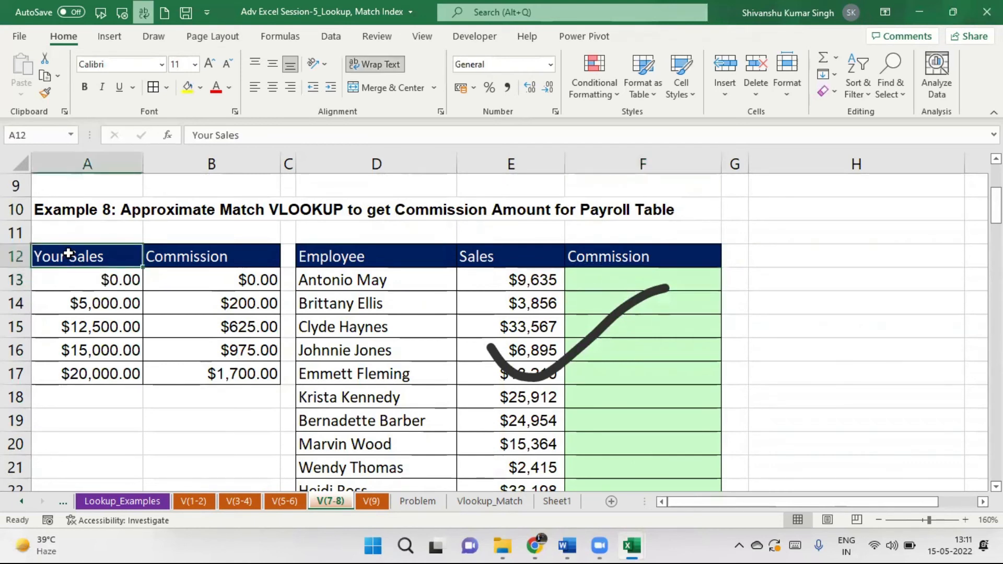
pyautogui.moveTo(69, 253); pyautogui.dragTo(221, 371)
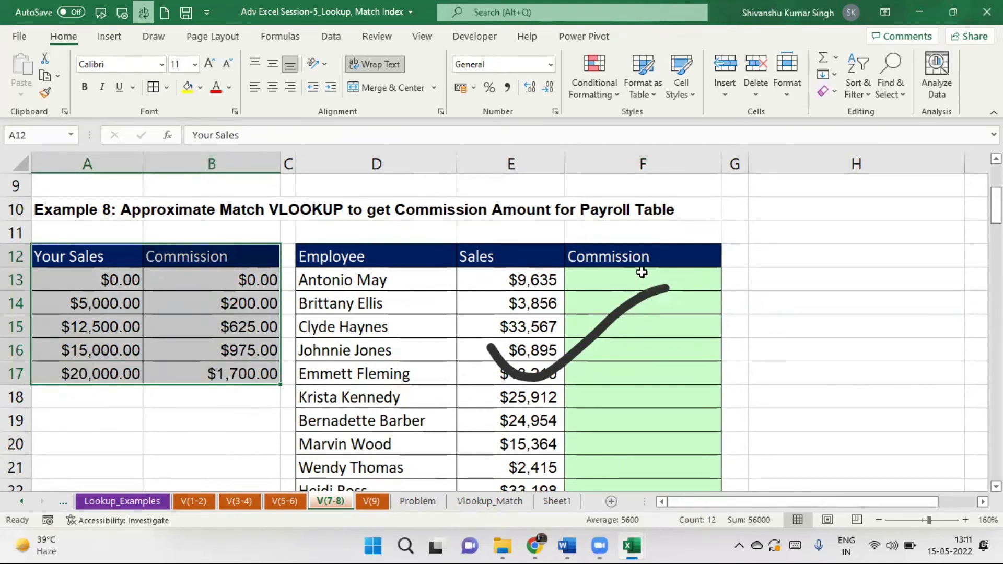
pyautogui.click(594, 273)
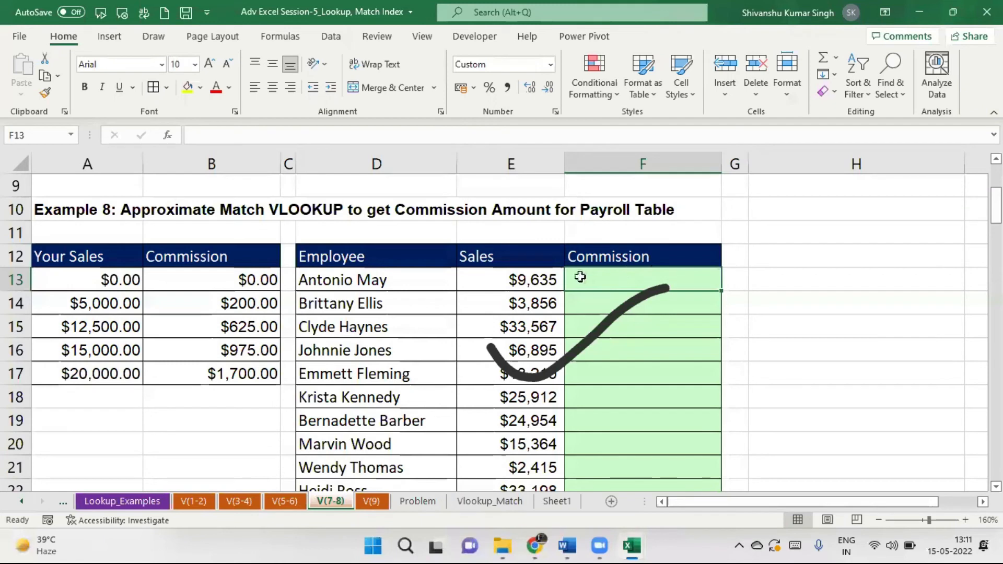
pyautogui.click(548, 278)
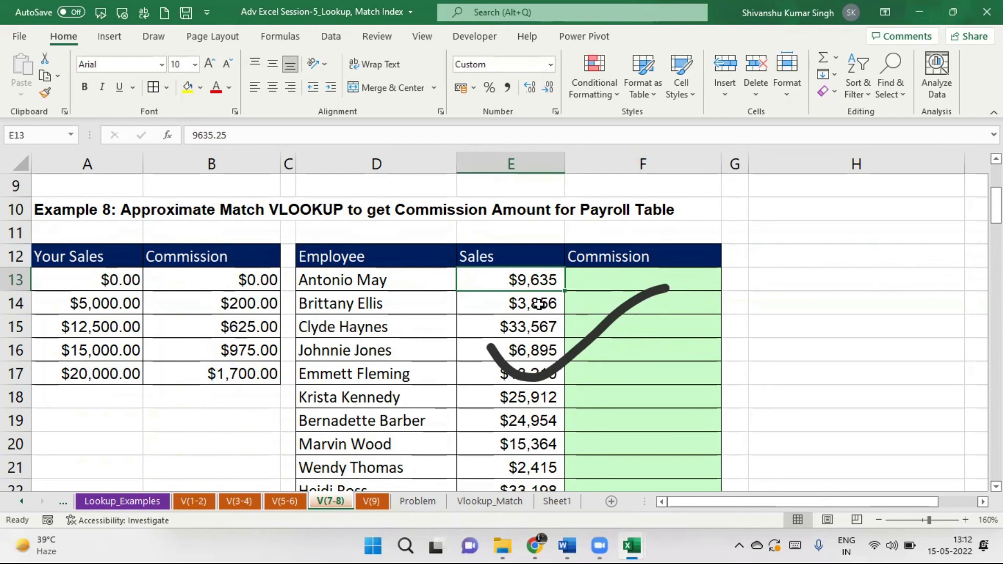
pyautogui.click(596, 282)
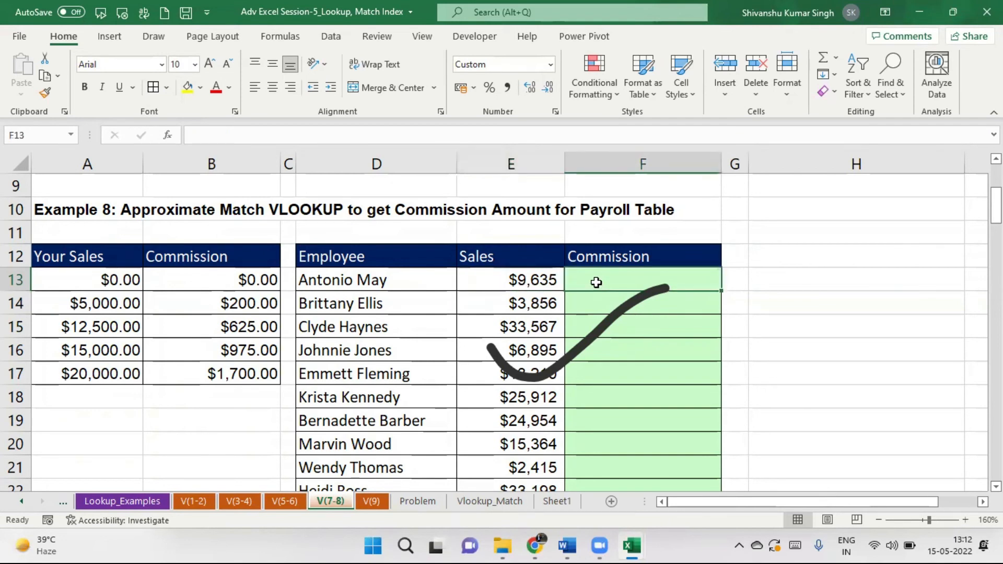
# Start a VLOOKUP in F13 from the function picker with lookup value E13 and table A12:B17.
pyautogui.click(168, 133)
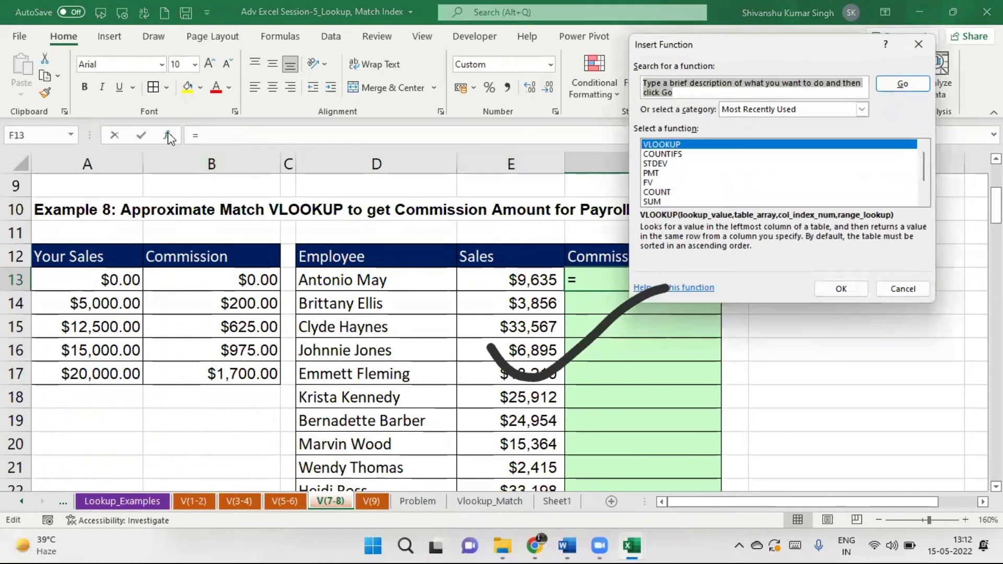
pyautogui.click(845, 289)
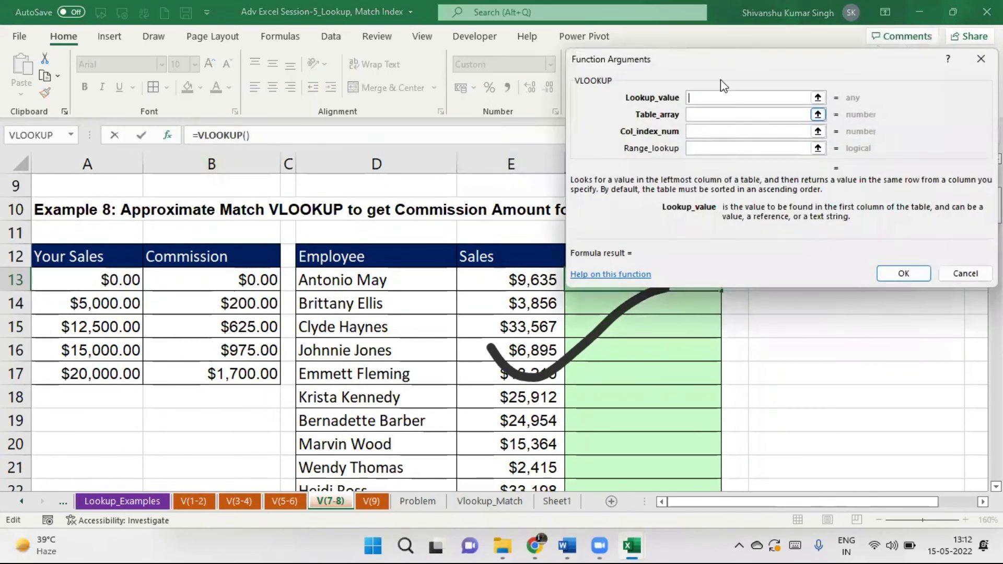
pyautogui.moveTo(720, 66); pyautogui.dragTo(874, 49)
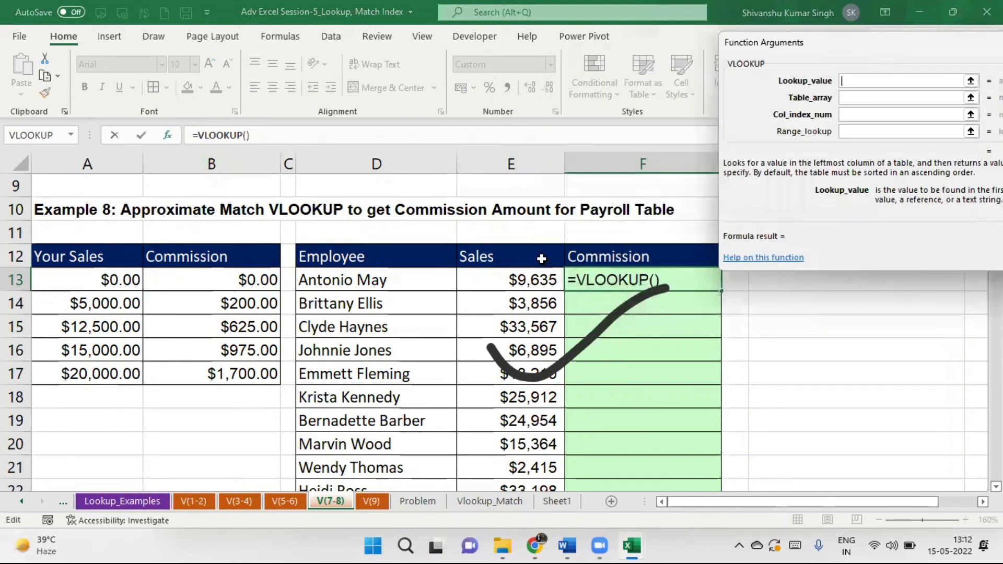
pyautogui.click(848, 99)
pyautogui.moveTo(112, 258); pyautogui.dragTo(234, 382)
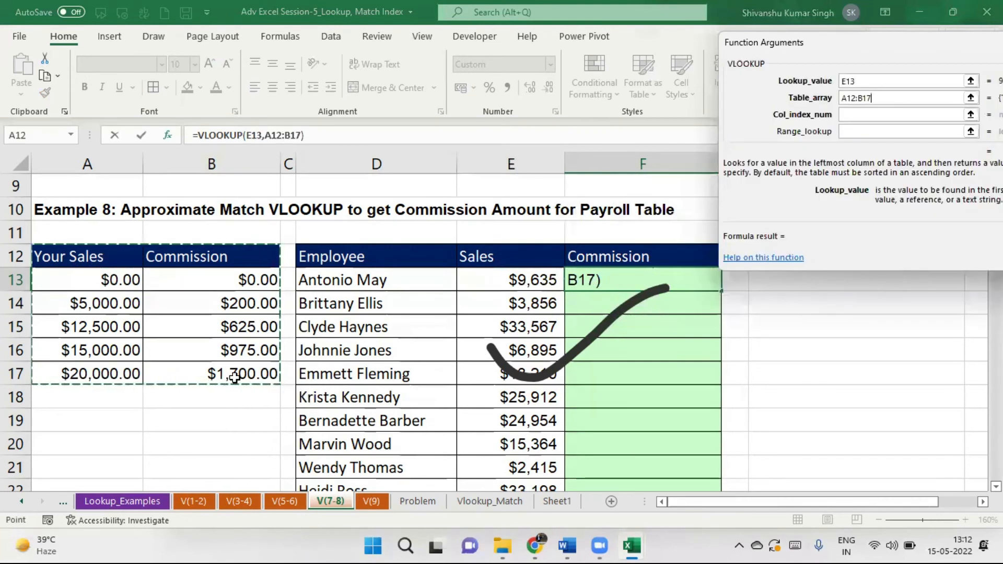
# Set column 2 and match type 1, lock the table as $A$12:$B$17, and confirm.
pyautogui.click(859, 115)
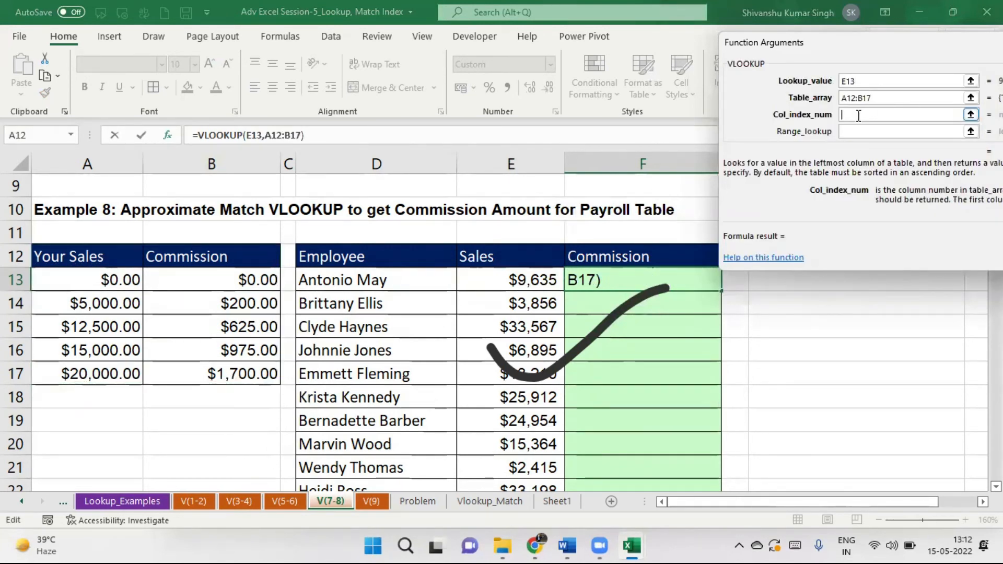
pyautogui.write('2')
pyautogui.click(847, 131)
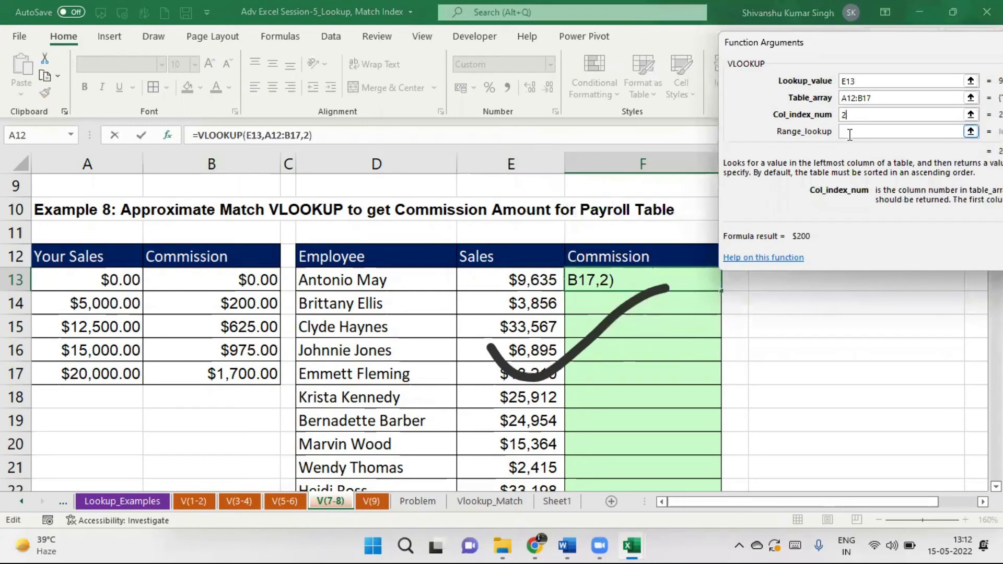
pyautogui.write('1')
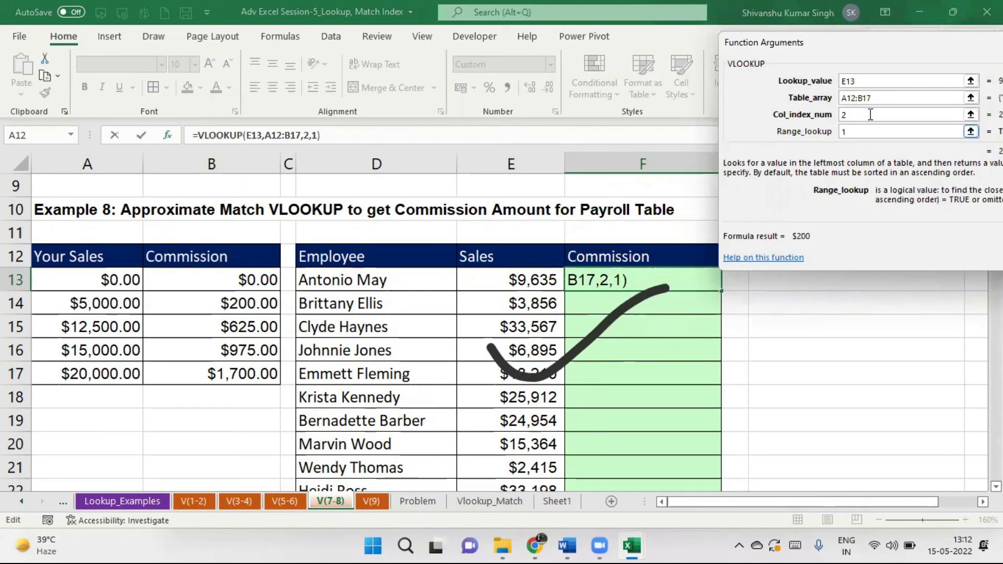
pyautogui.click(843, 101)
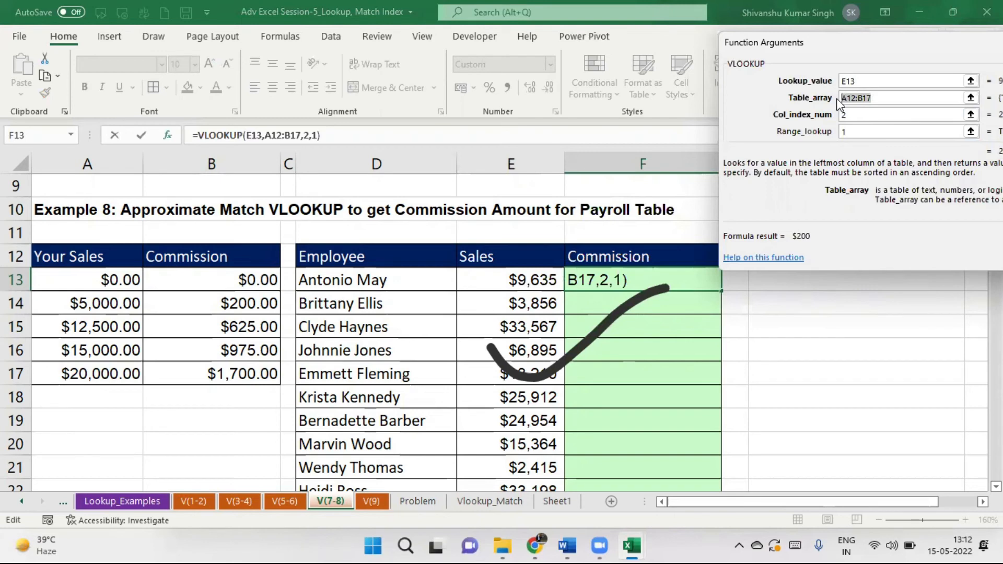
pyautogui.press('F4')
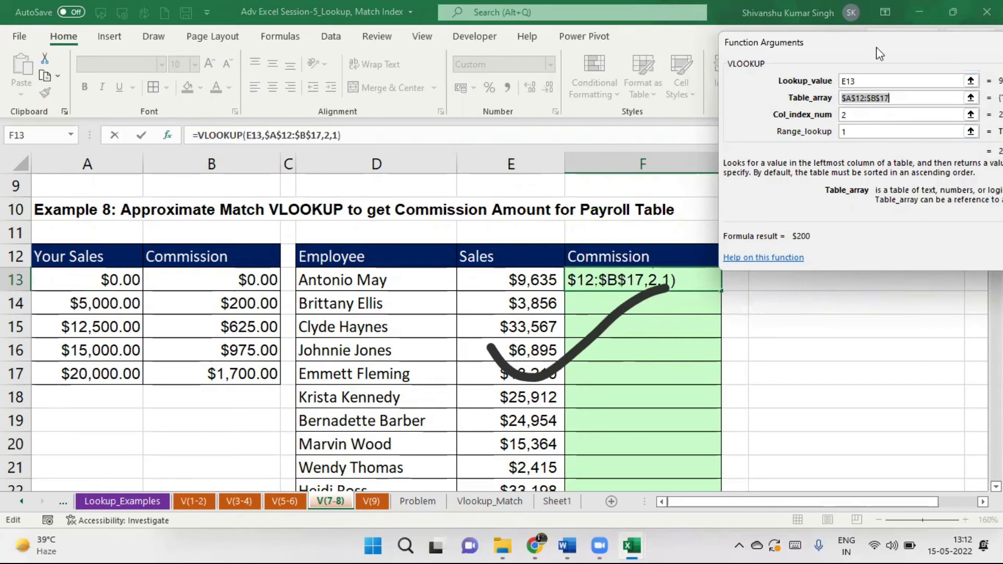
pyautogui.moveTo(876, 47); pyautogui.dragTo(743, 49)
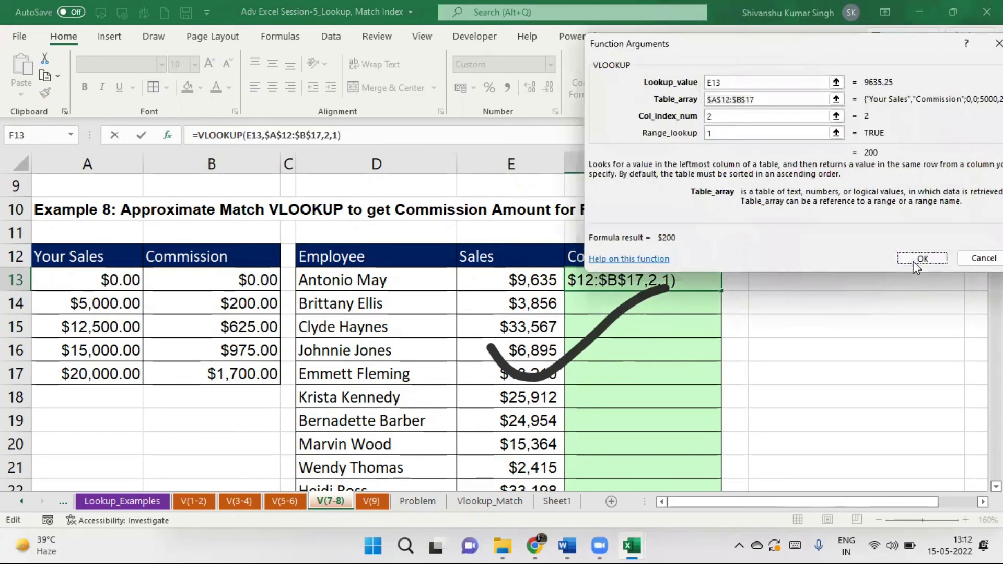
pyautogui.click(920, 259)
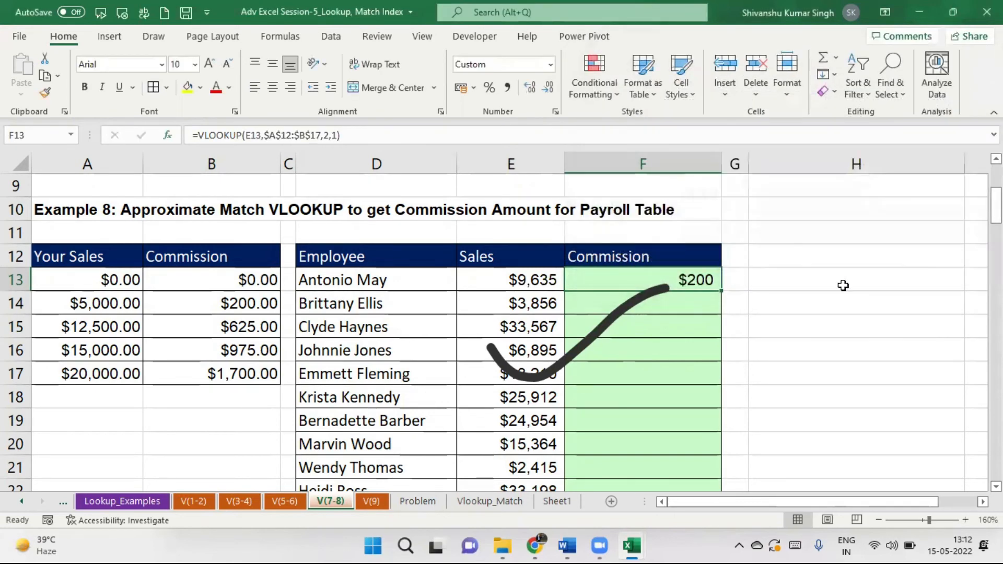
# Copy F13's commission lookup down the payroll list, yielding $0 to $1,700 per employee.
pyautogui.doubleClick(721, 290)
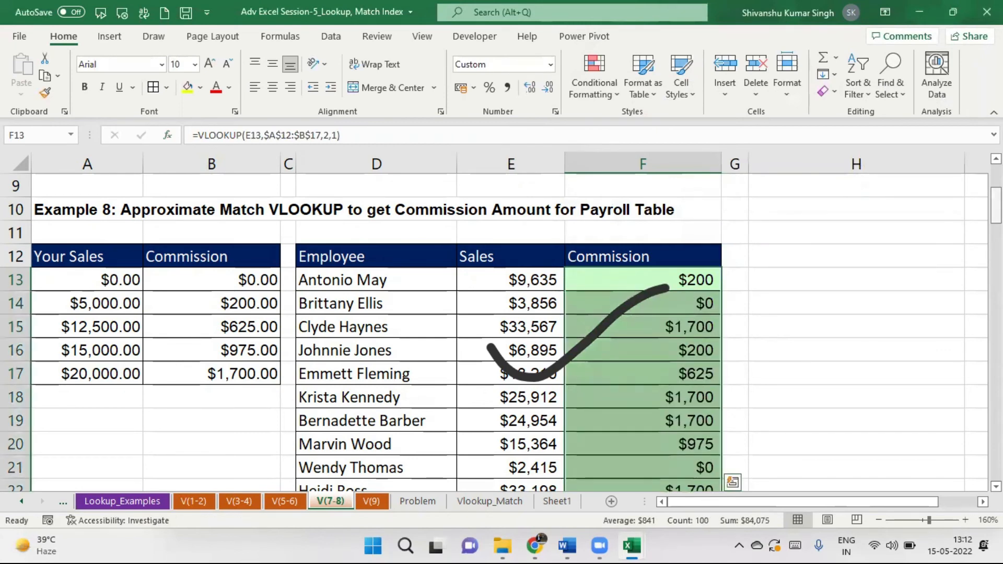
pyautogui.moveTo(996, 206); pyautogui.dragTo(997, 463)
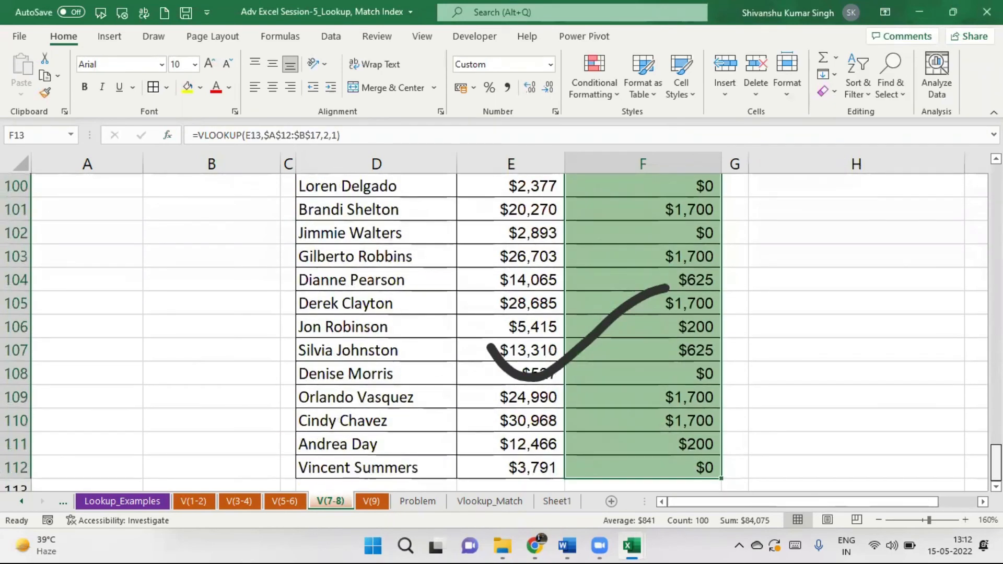
pyautogui.moveTo(996, 462); pyautogui.dragTo(997, 208)
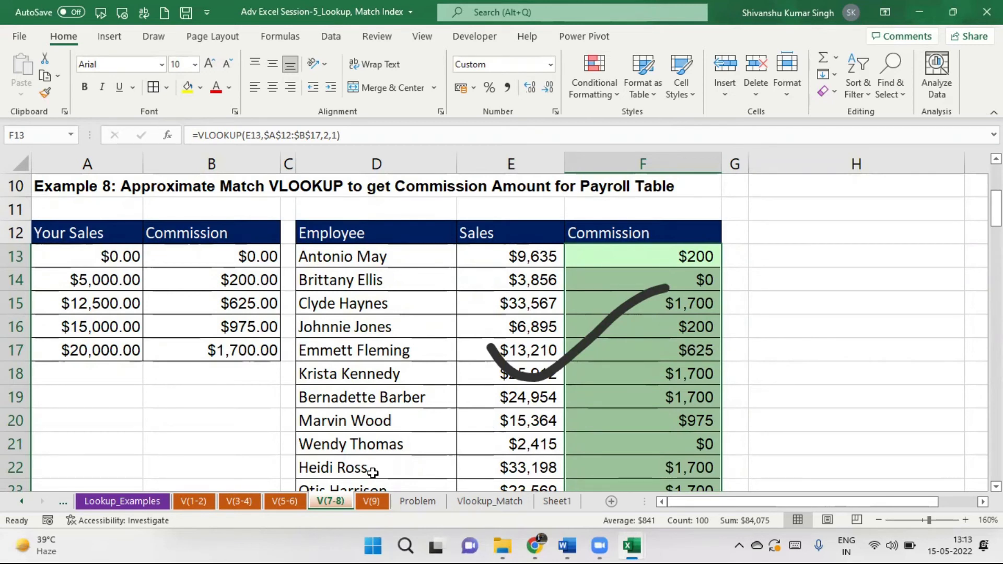
pyautogui.click(371, 503)
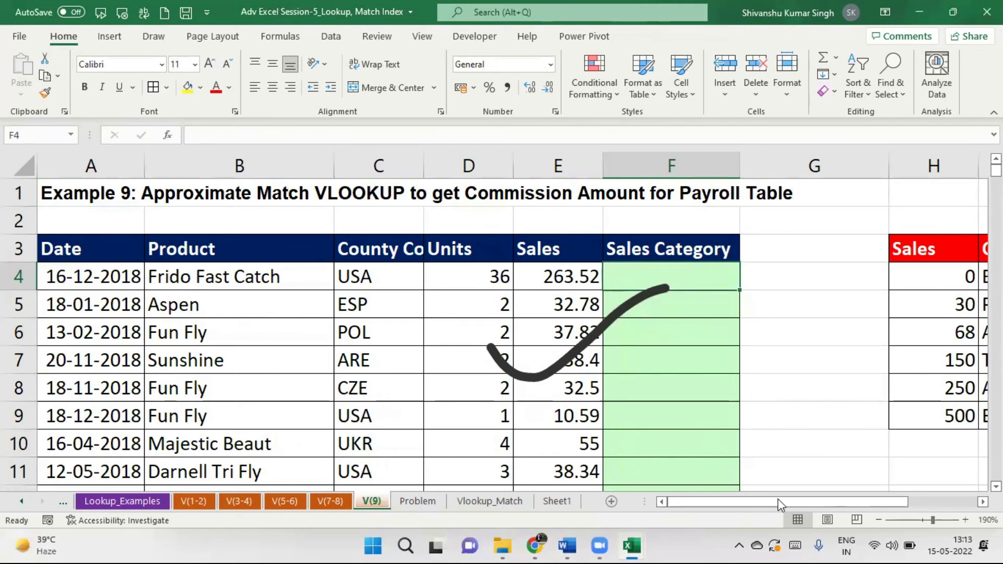
pyautogui.moveTo(779, 499); pyautogui.dragTo(901, 499)
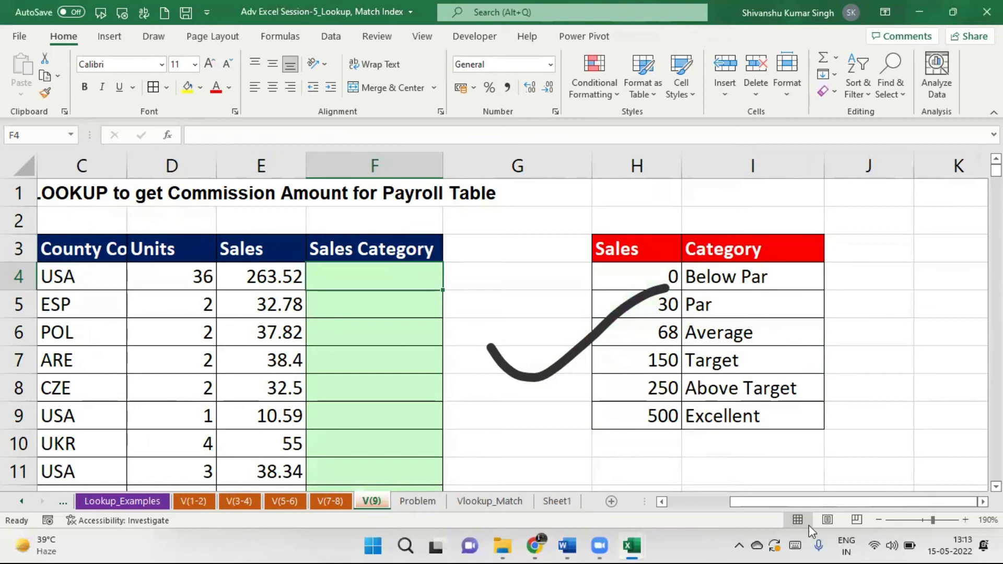
pyautogui.moveTo(886, 500); pyautogui.dragTo(735, 500)
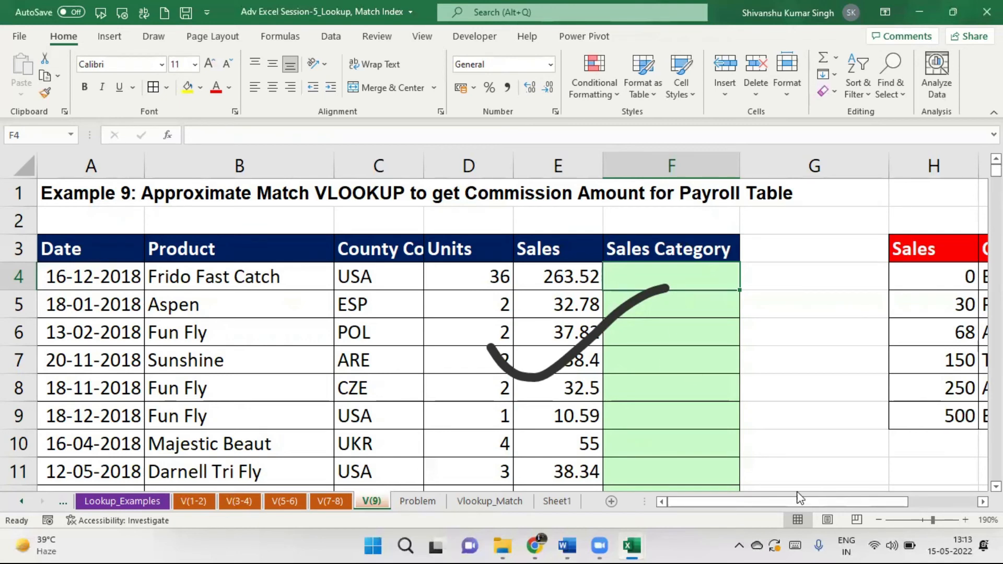
pyautogui.moveTo(805, 504); pyautogui.dragTo(732, 497)
pyautogui.click(679, 331)
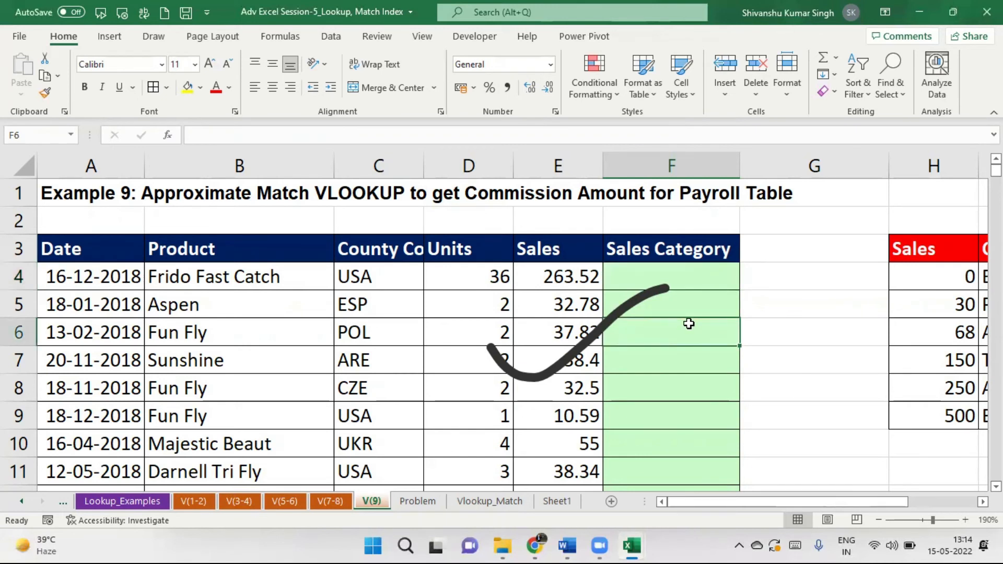
pyautogui.click(651, 278)
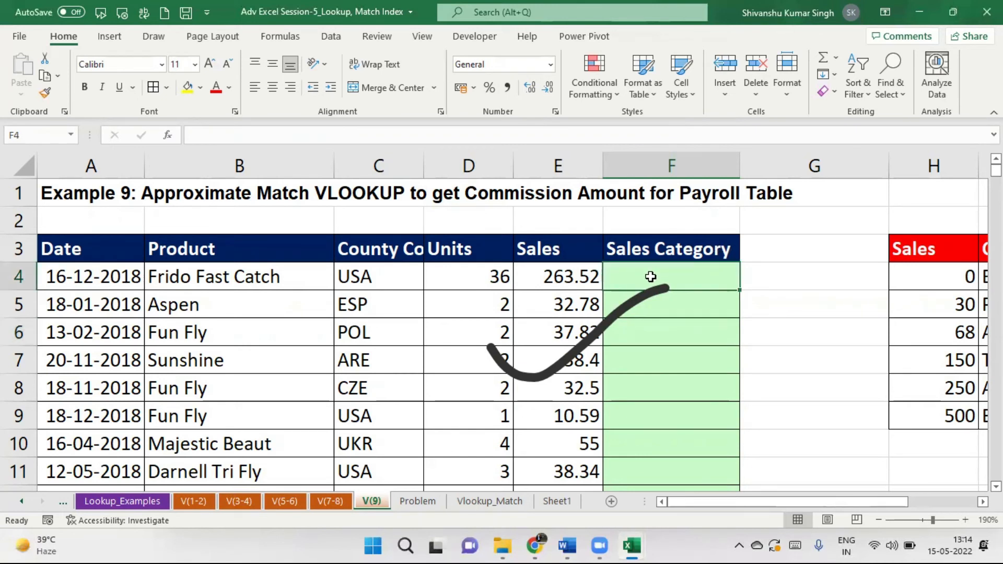
pyautogui.moveTo(784, 505); pyautogui.dragTo(863, 503)
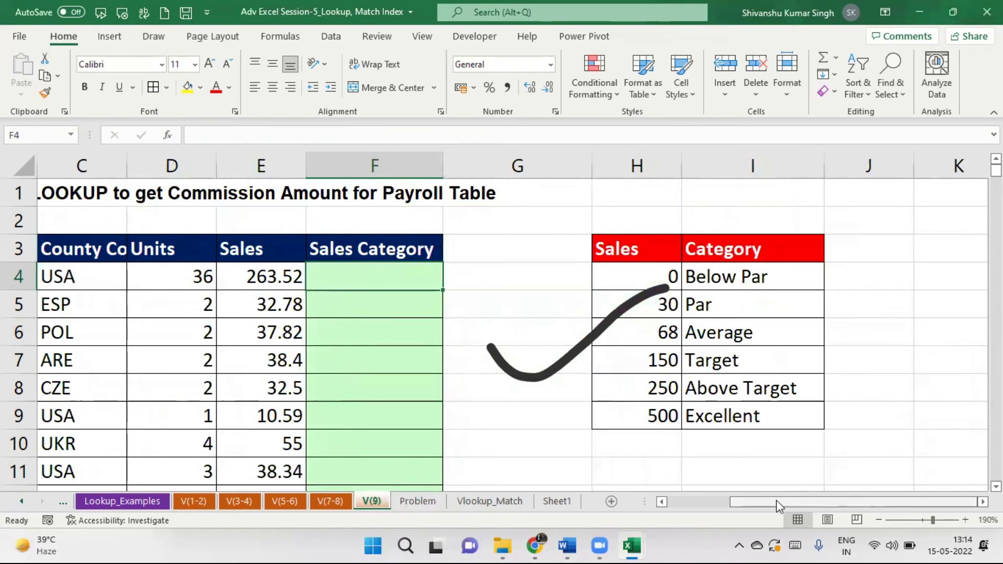
pyautogui.moveTo(780, 503); pyautogui.dragTo(742, 503)
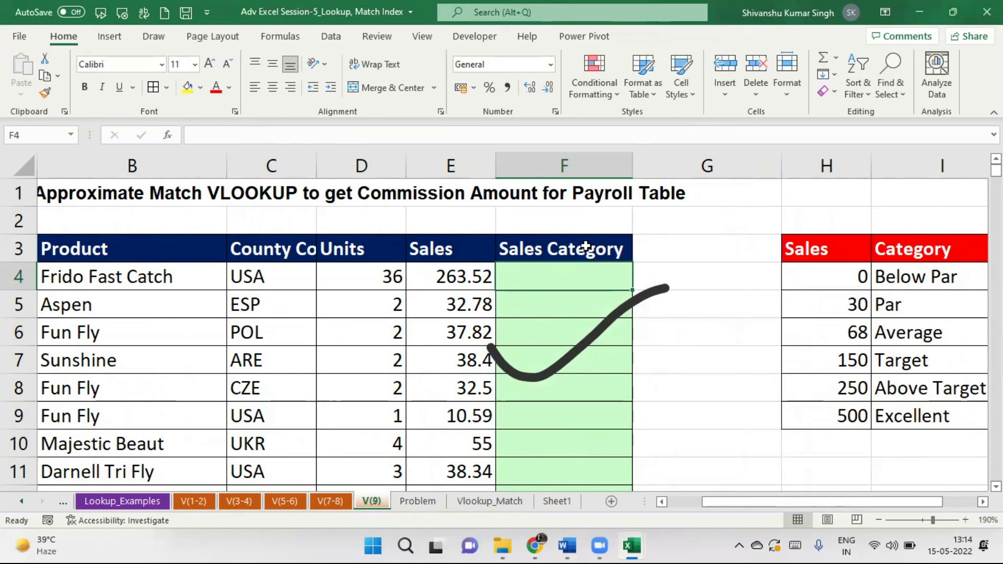
pyautogui.moveTo(830, 506); pyautogui.dragTo(768, 508)
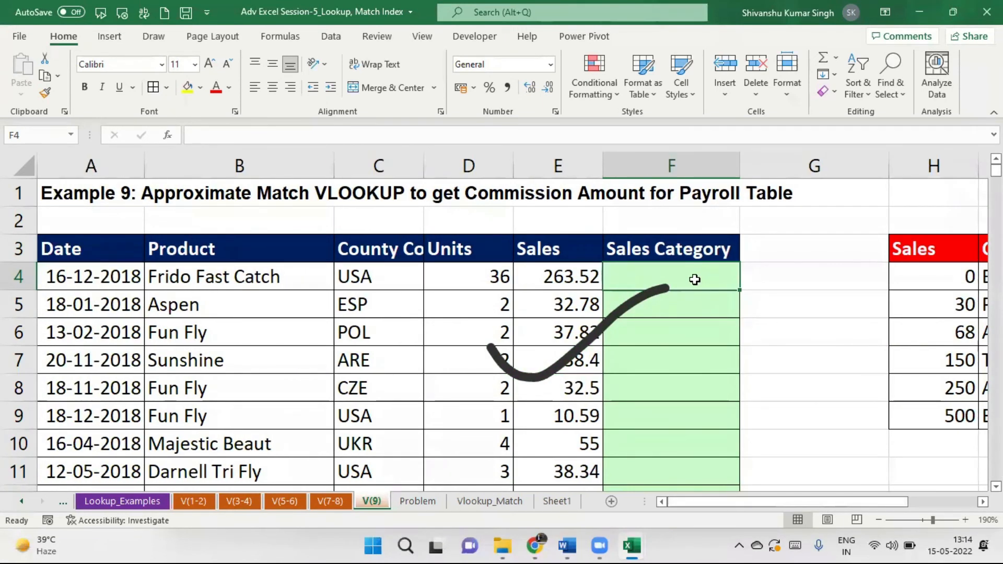
# Enter =VLOOKUP(E4,$H$3:$I$9,2,0) in F4 with the category table locked as absolute.
pyautogui.write('=v')
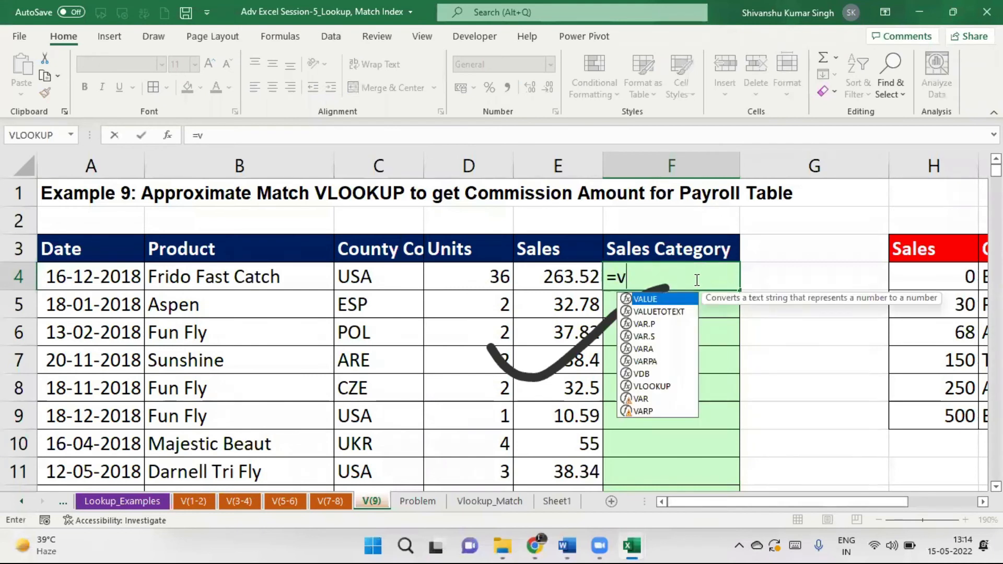
pyautogui.write('lookup')
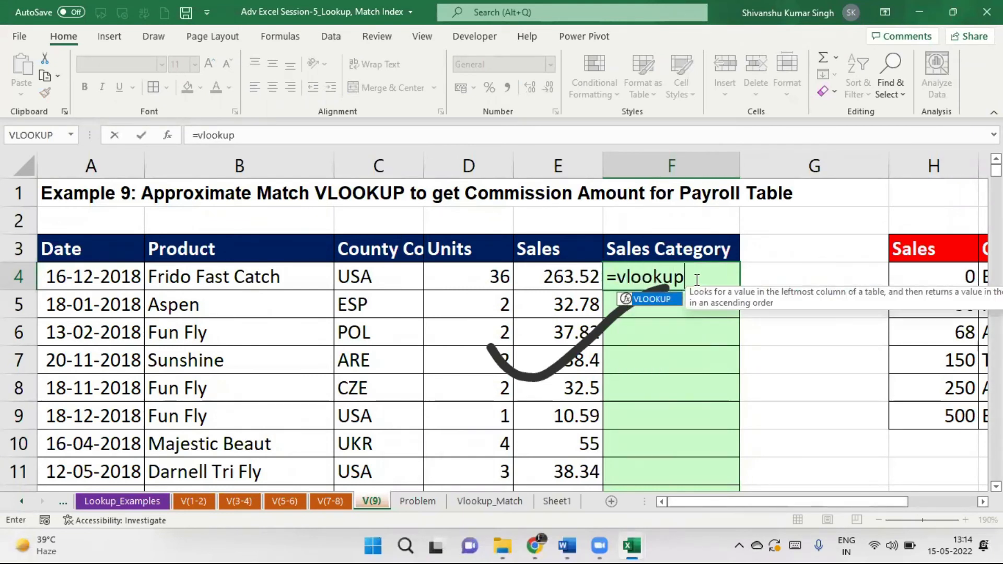
pyautogui.write('(')
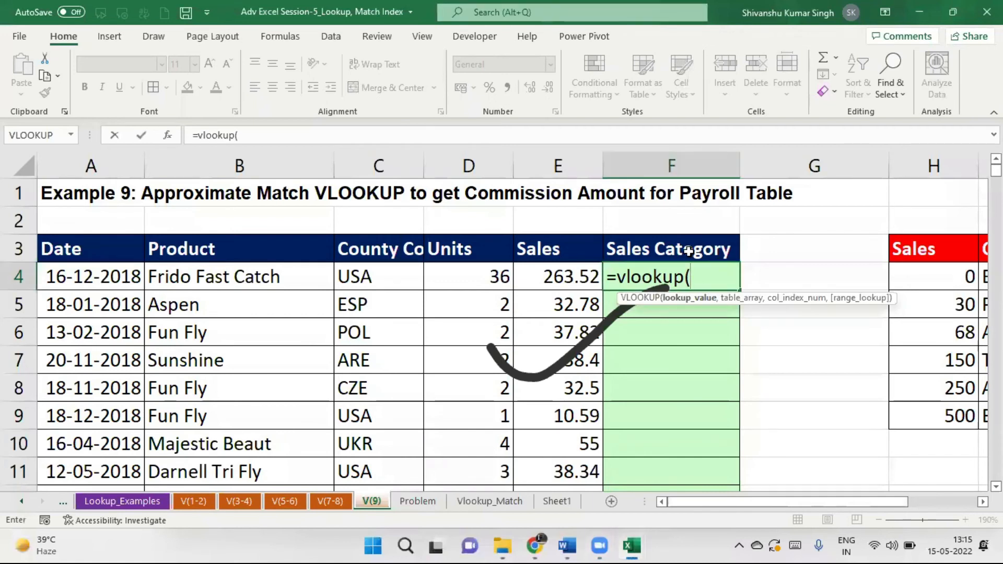
pyautogui.click(556, 278)
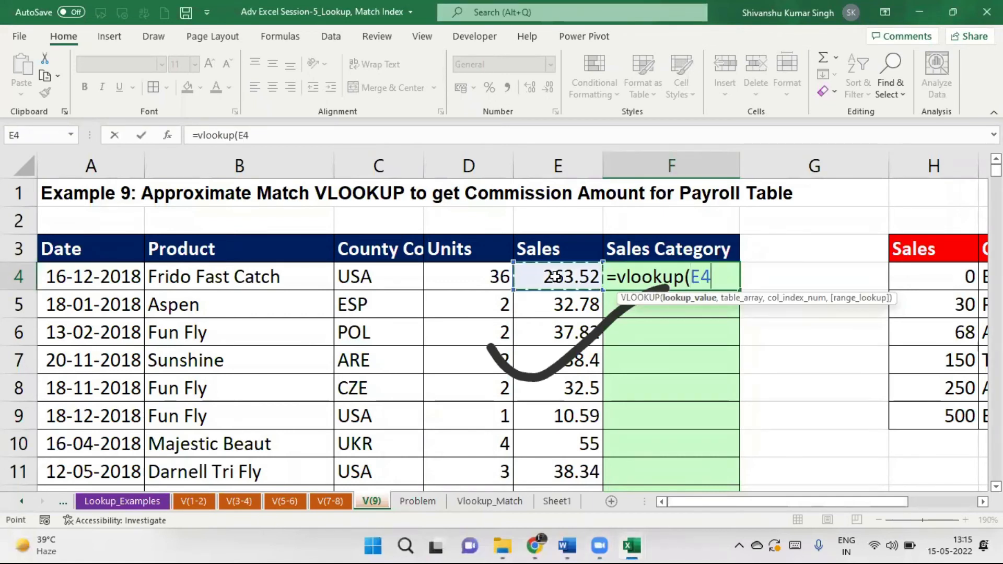
pyautogui.write(',')
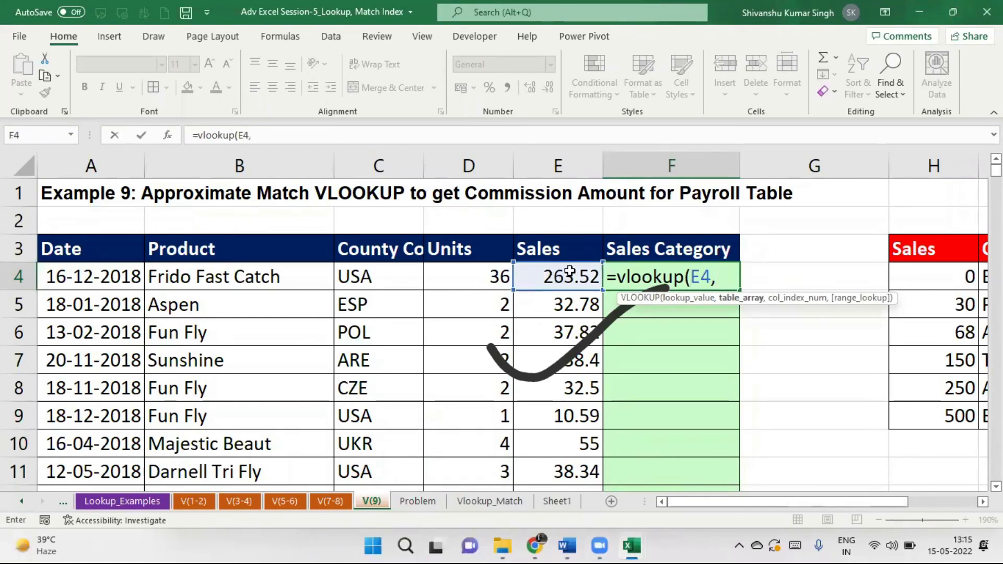
pyautogui.moveTo(961, 254); pyautogui.dragTo(785, 415)
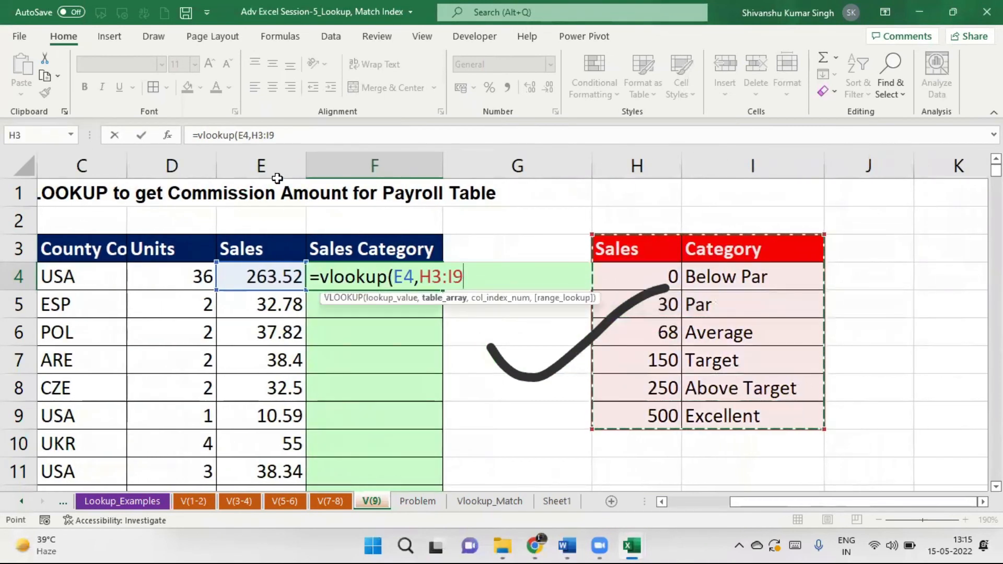
pyautogui.click(279, 135)
pyautogui.write(',')
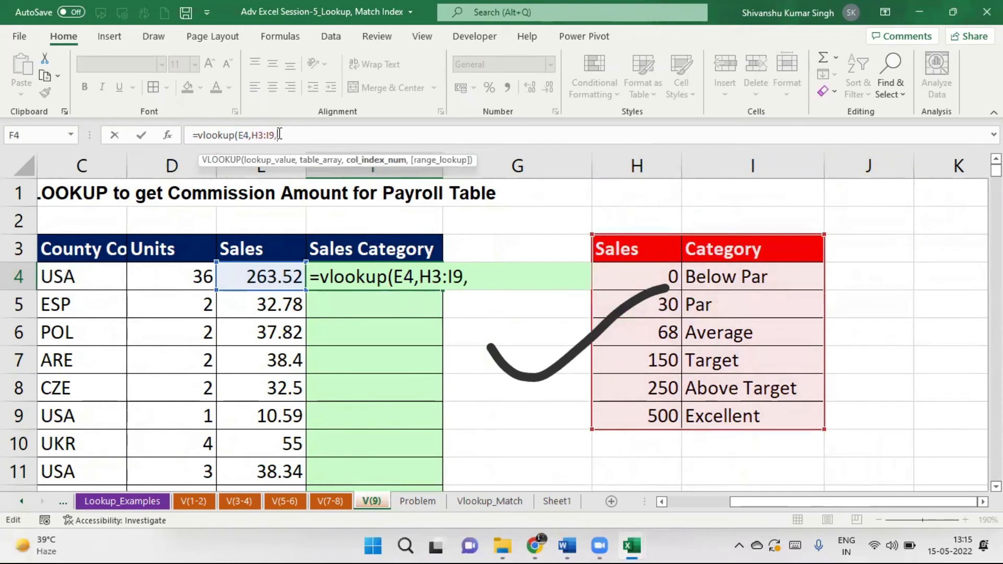
pyautogui.write('2,0')
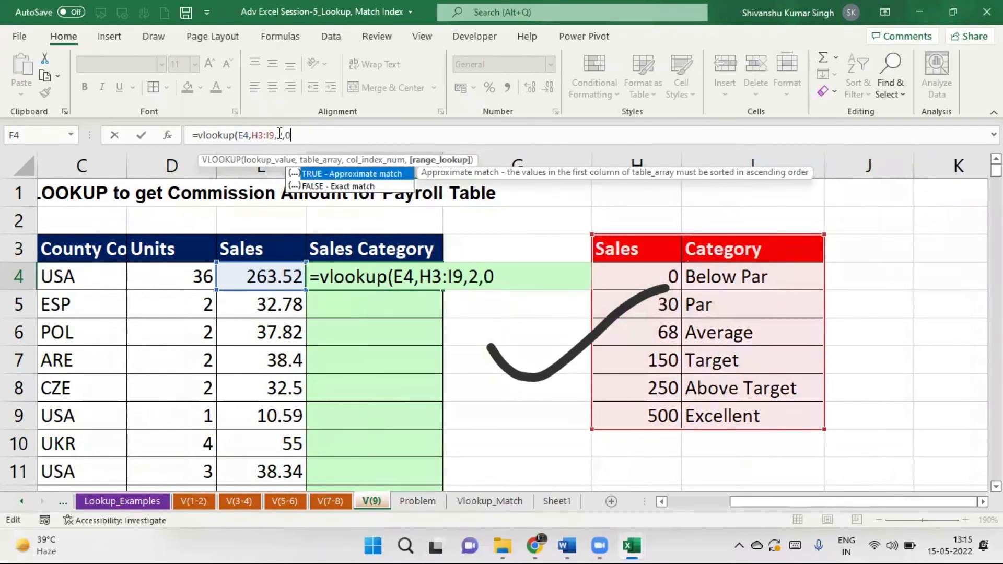
pyautogui.write(')')
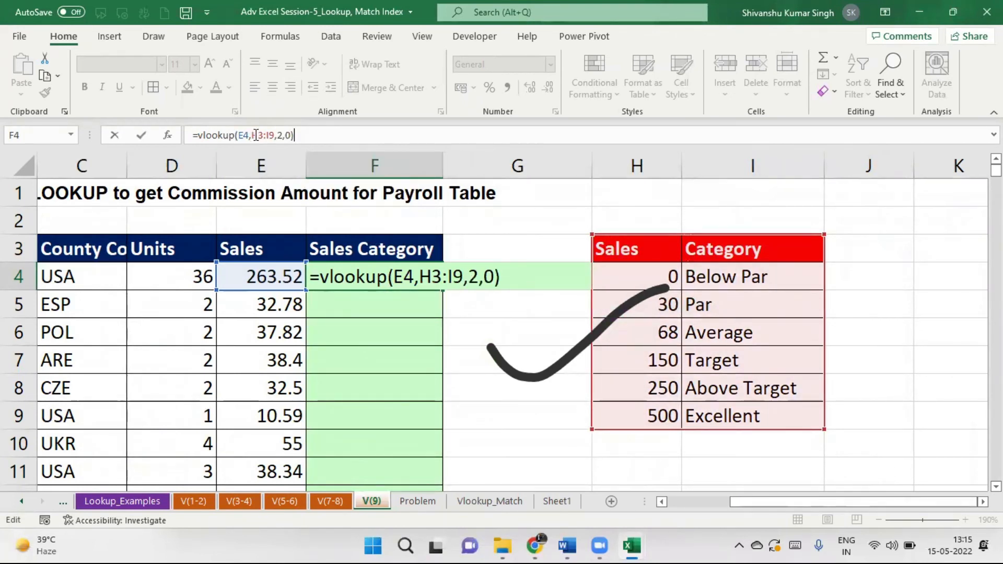
pyautogui.moveTo(252, 135); pyautogui.dragTo(275, 136)
pyautogui.press('F4')
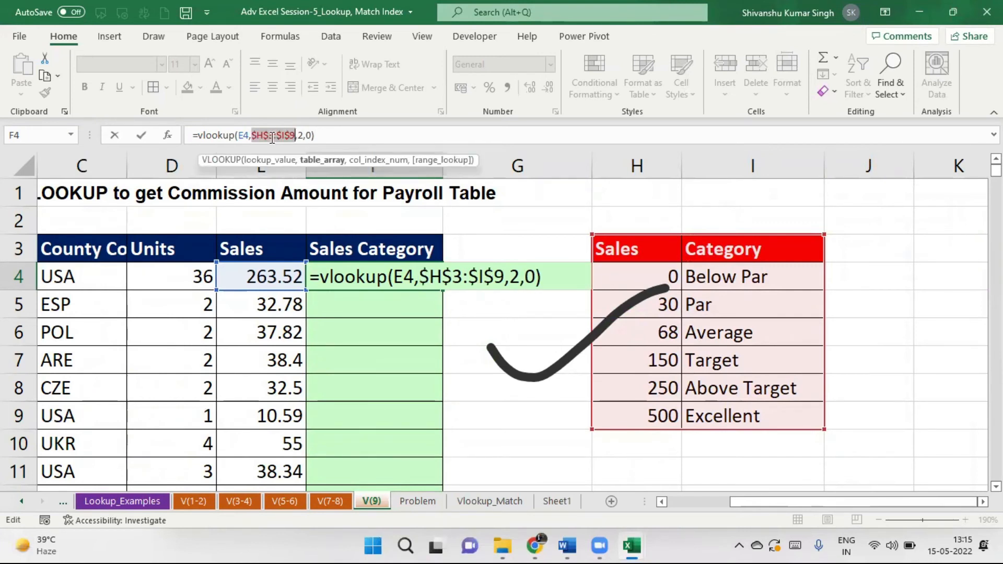
pyautogui.press('Return')
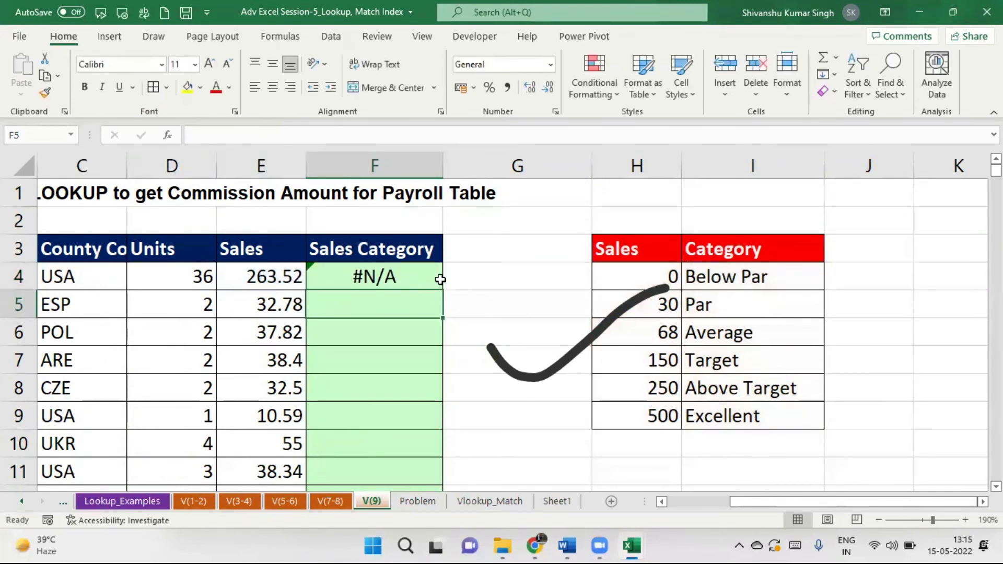
# Change the last VLOOKUP argument in F4 from 0 to 1 for approximate match.
pyautogui.click(406, 280)
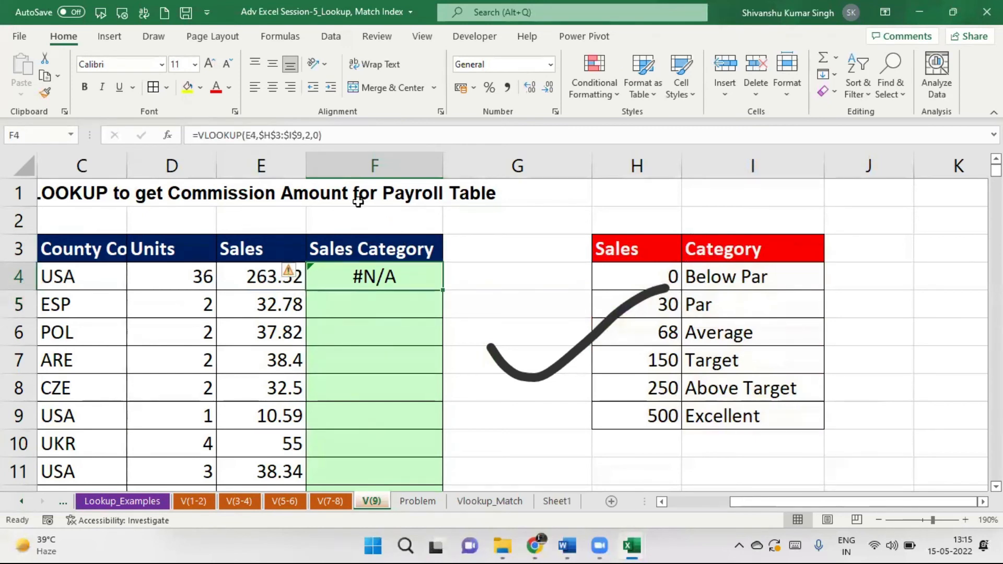
pyautogui.click(318, 137)
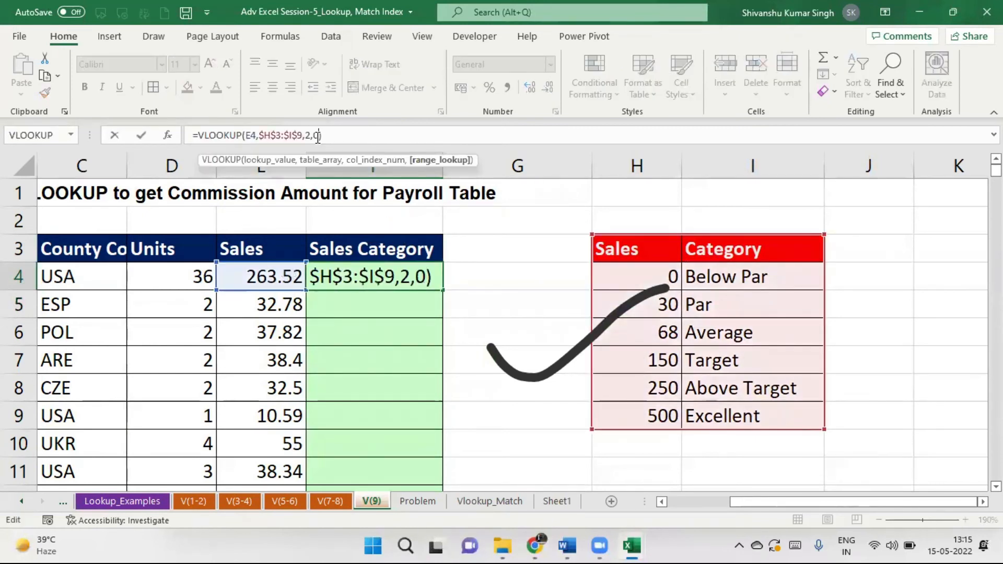
pyautogui.press('BackSpace')
pyautogui.write('1')
pyautogui.press('Return')
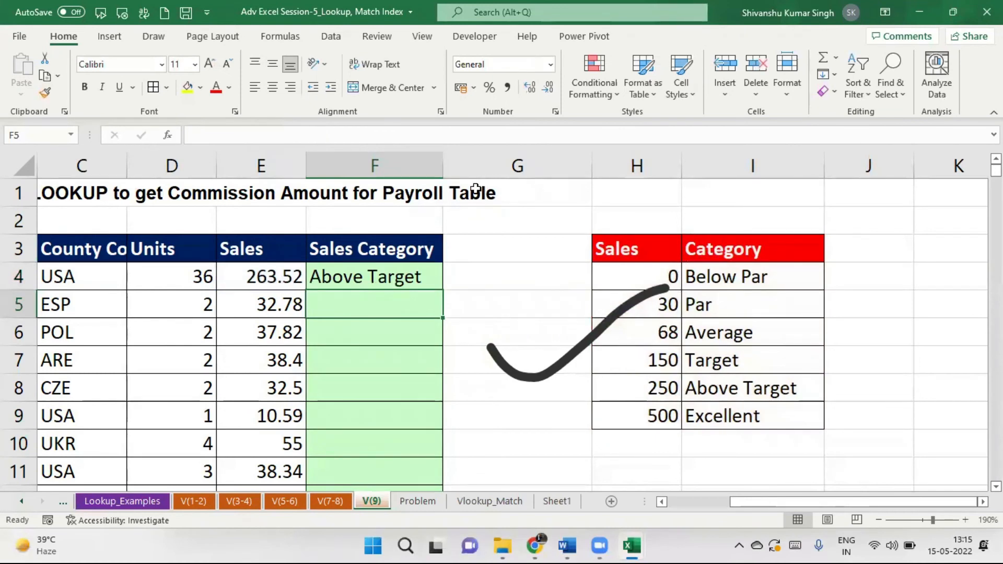
# Fill the F4 lookup down the entire Sales Category column.
pyautogui.click(430, 281)
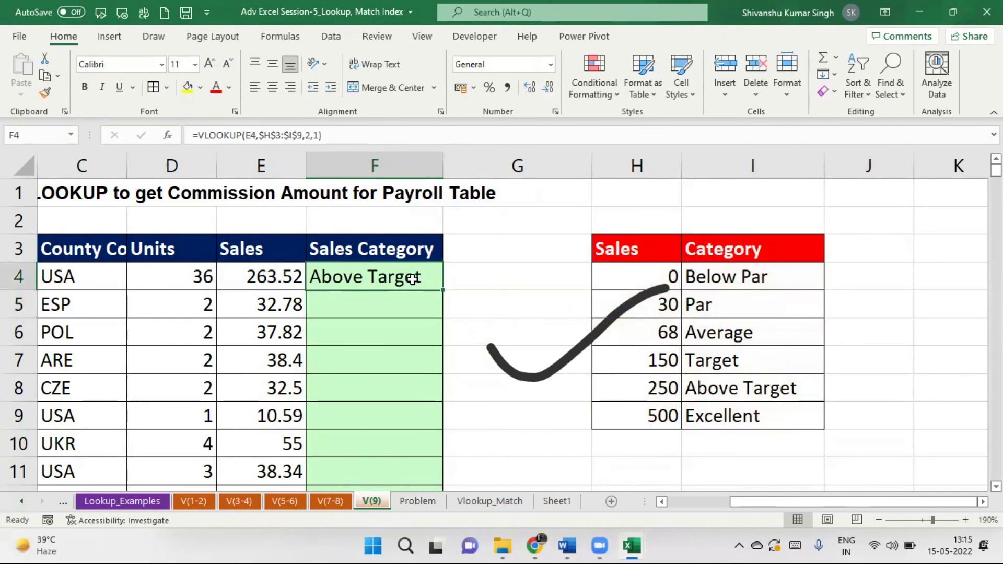
pyautogui.doubleClick(445, 291)
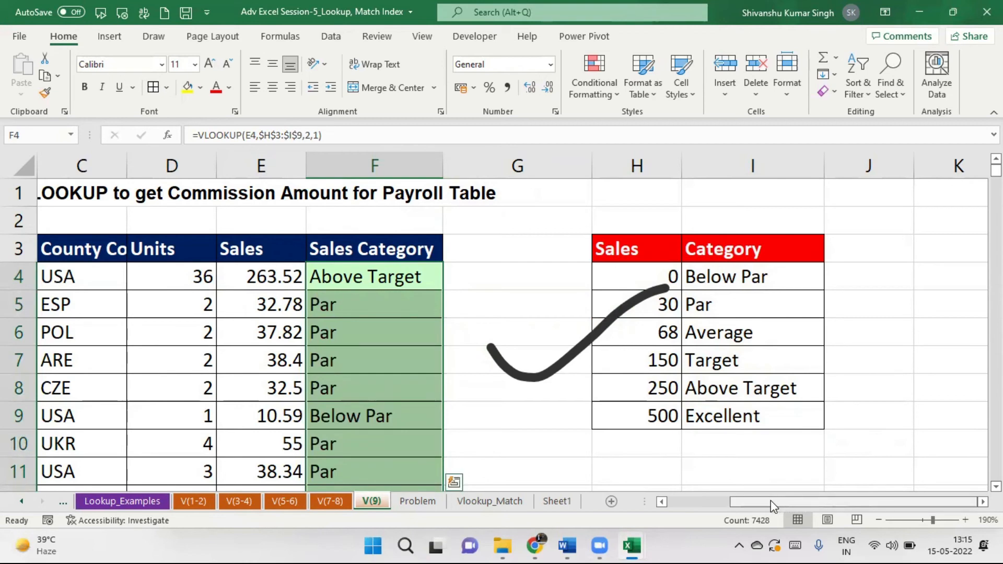
pyautogui.moveTo(766, 502); pyautogui.dragTo(688, 506)
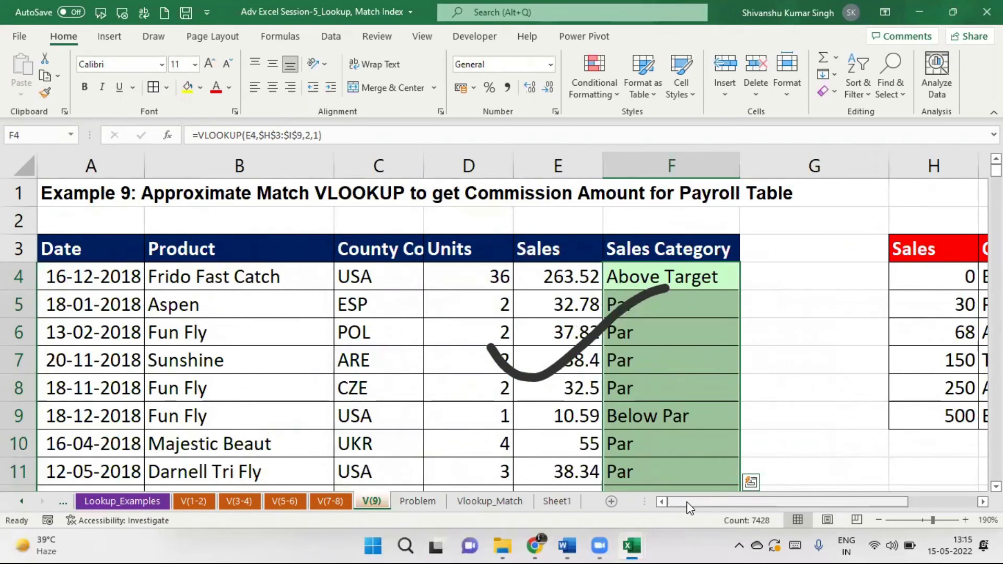
# Turn on AutoFilter and filter Sales Category to show only Above Target rows.
pyautogui.click(698, 277)
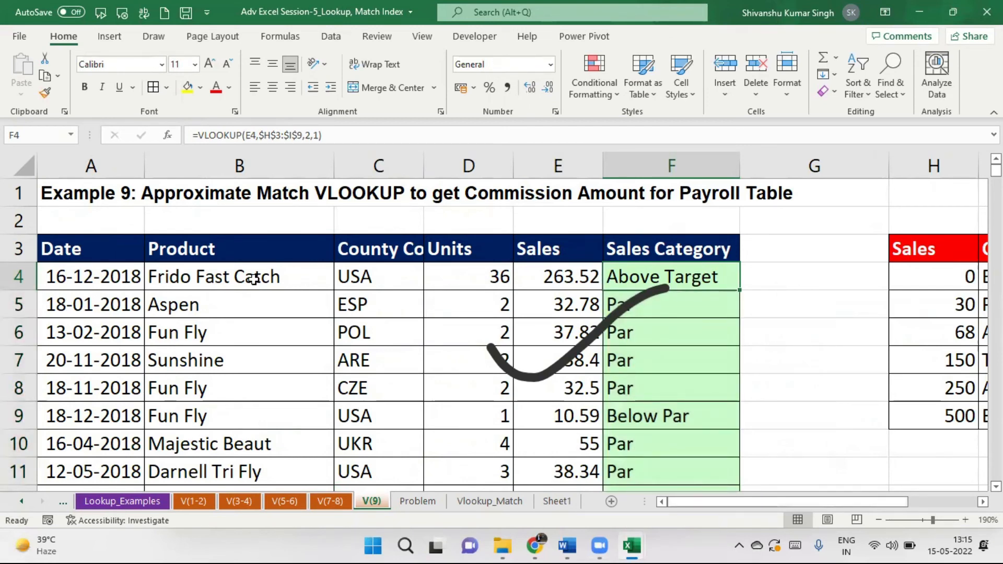
pyautogui.click(93, 251)
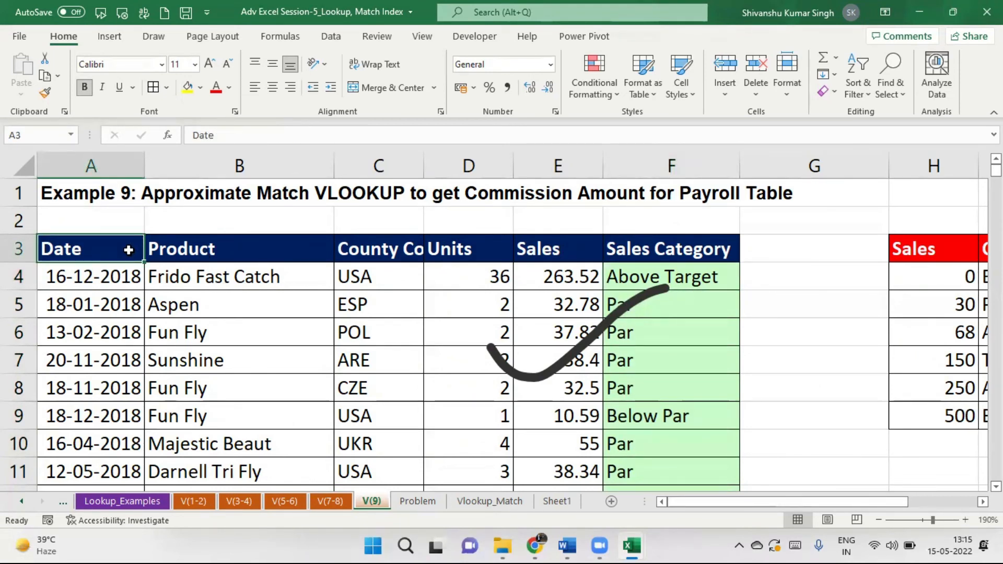
pyautogui.hotkey('ctrl', 'shift', 'l')
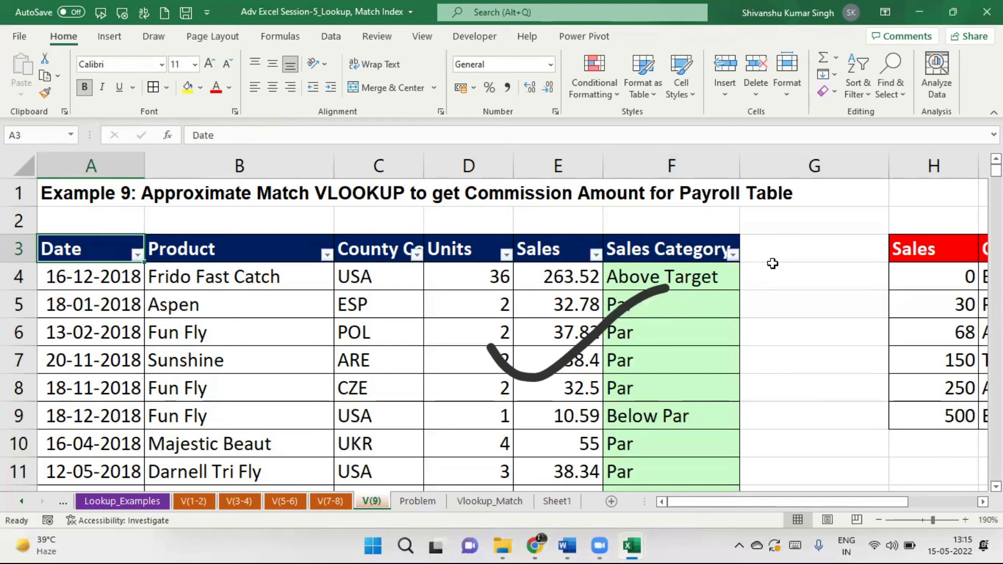
pyautogui.click(732, 255)
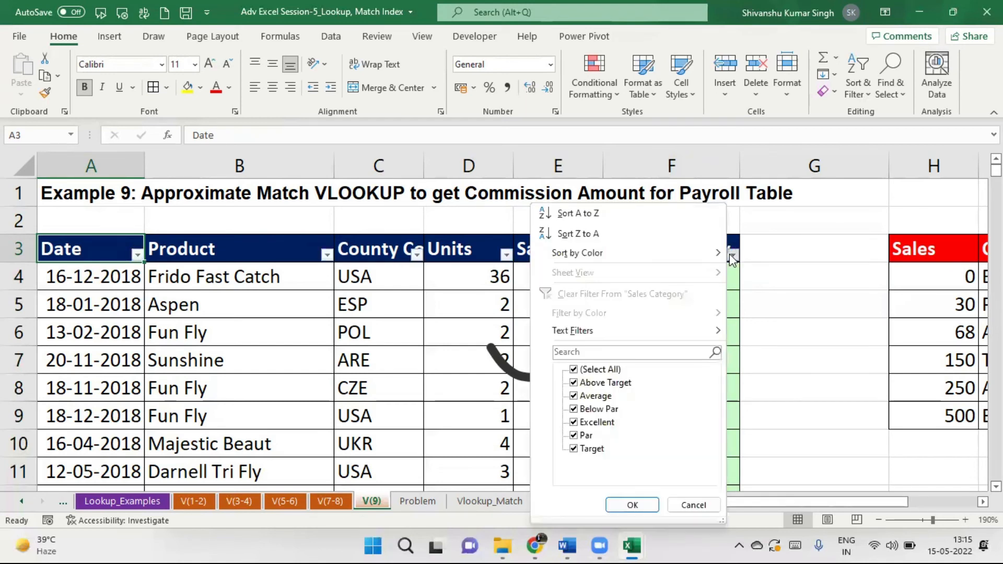
pyautogui.click(577, 369)
pyautogui.click(574, 383)
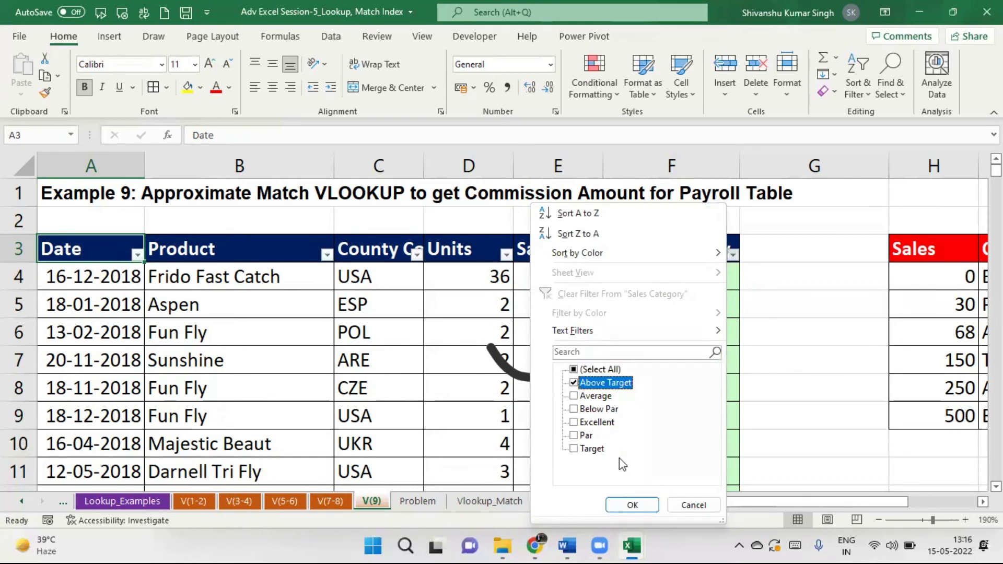
pyautogui.click(632, 504)
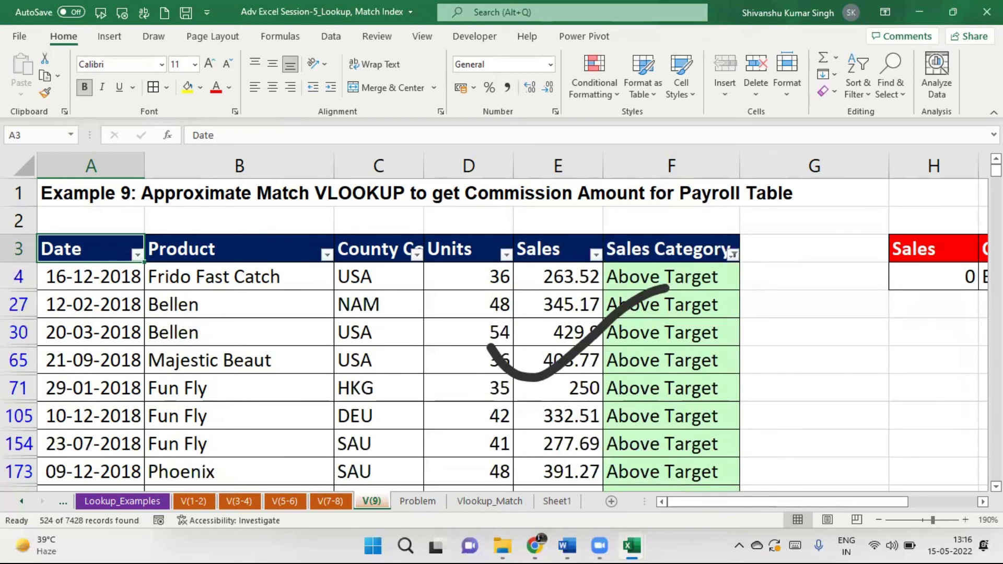
# Select and copy the filtered Above Target table, then create a new blank workbook.
pyautogui.scroll(-15, 502, 324)
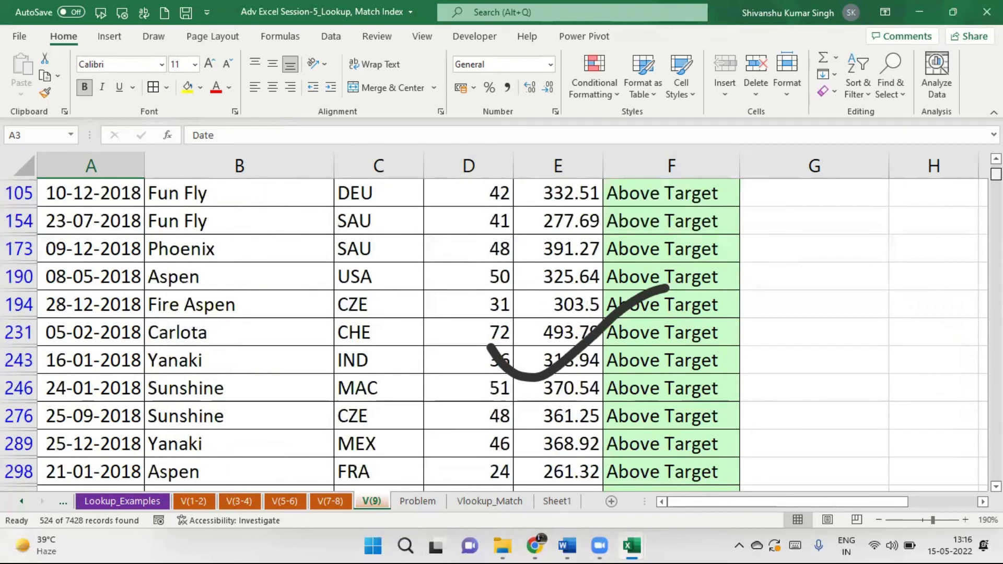
pyautogui.moveTo(996, 212); pyautogui.dragTo(996, 170)
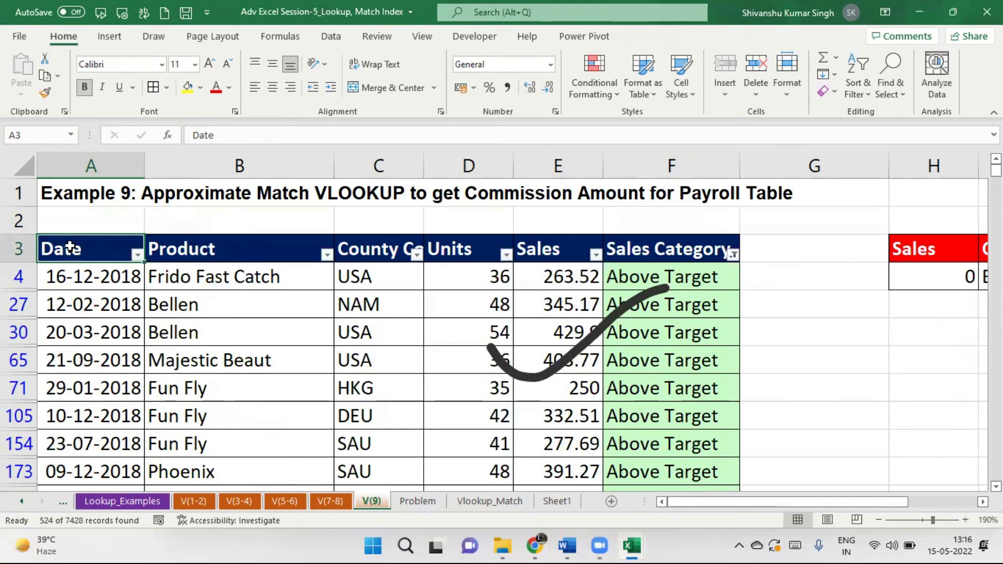
pyautogui.hotkey('ctrl', 'shift', 'Right')
pyautogui.hotkey('ctrl', 'shift', 'Down')
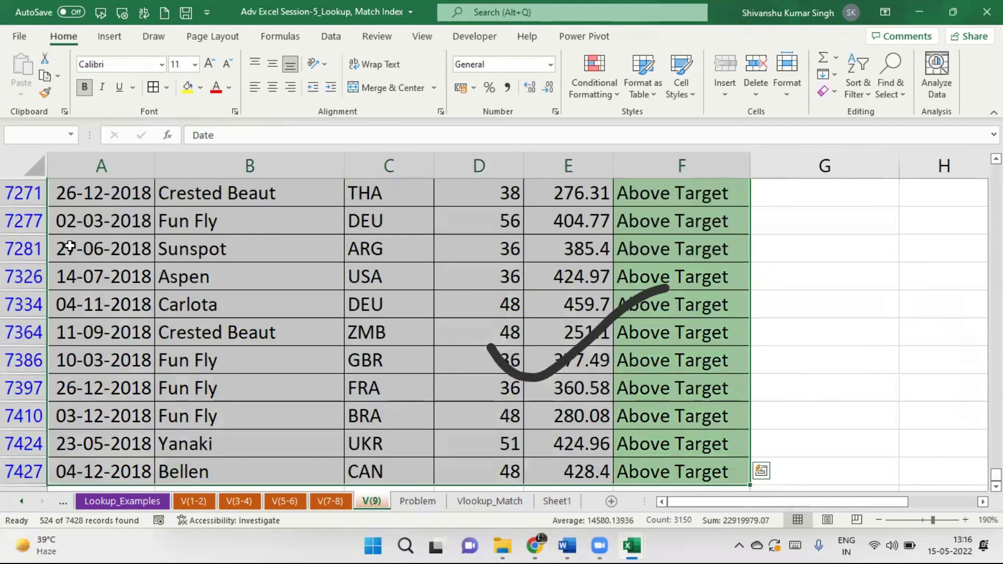
pyautogui.hotkey('ctrl', 'c')
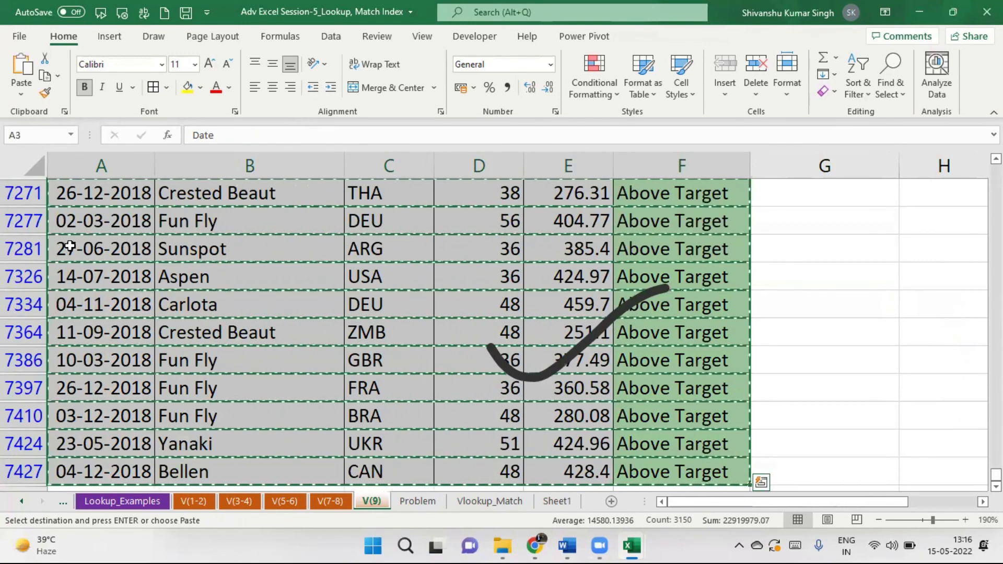
pyautogui.hotkey('ctrl', 'n')
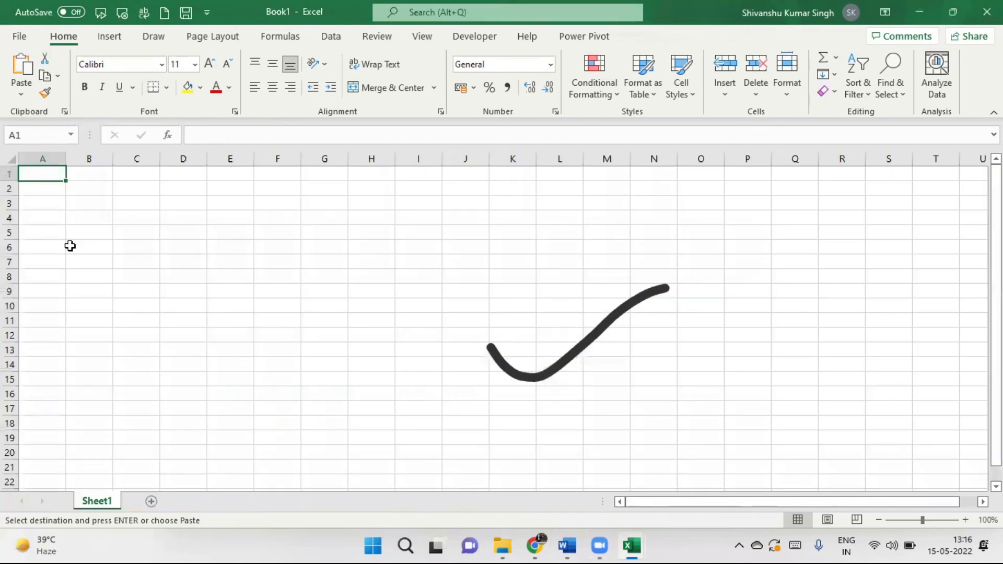
# Paste the Above Target rows into Book1 and autofit columns A, F and B.
pyautogui.hotkey('ctrl', 'v')
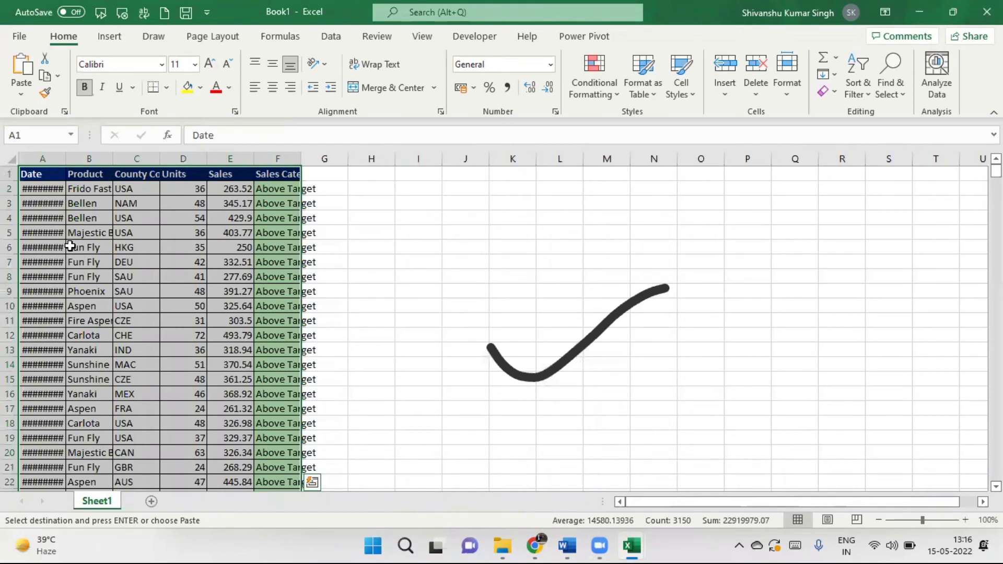
pyautogui.doubleClick(65, 162)
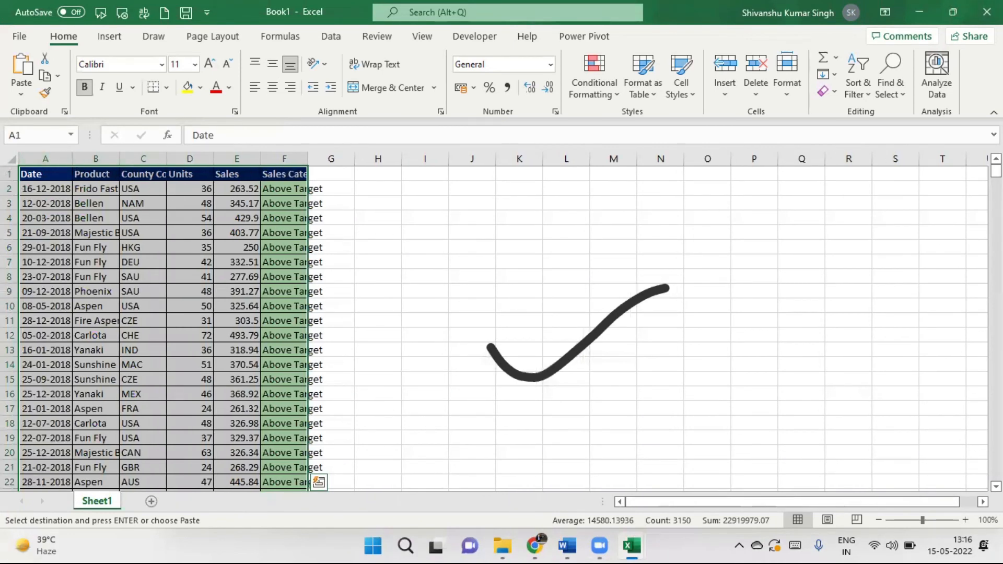
pyautogui.moveTo(996, 172)
pyautogui.mouseDown()
pyautogui.moveTo(997, 474)
pyautogui.moveTo(997, 170)
pyautogui.mouseUp()
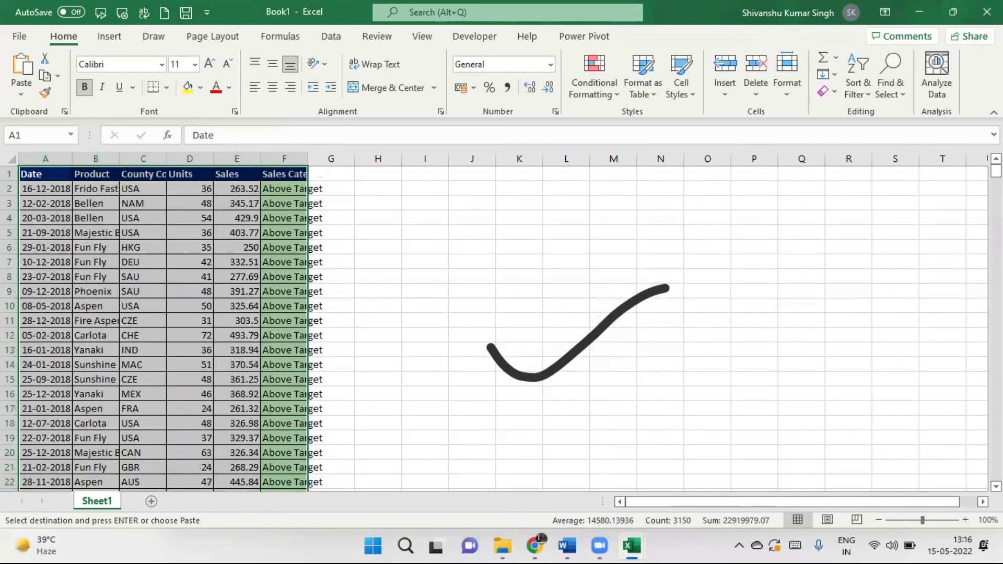
pyautogui.doubleClick(309, 158)
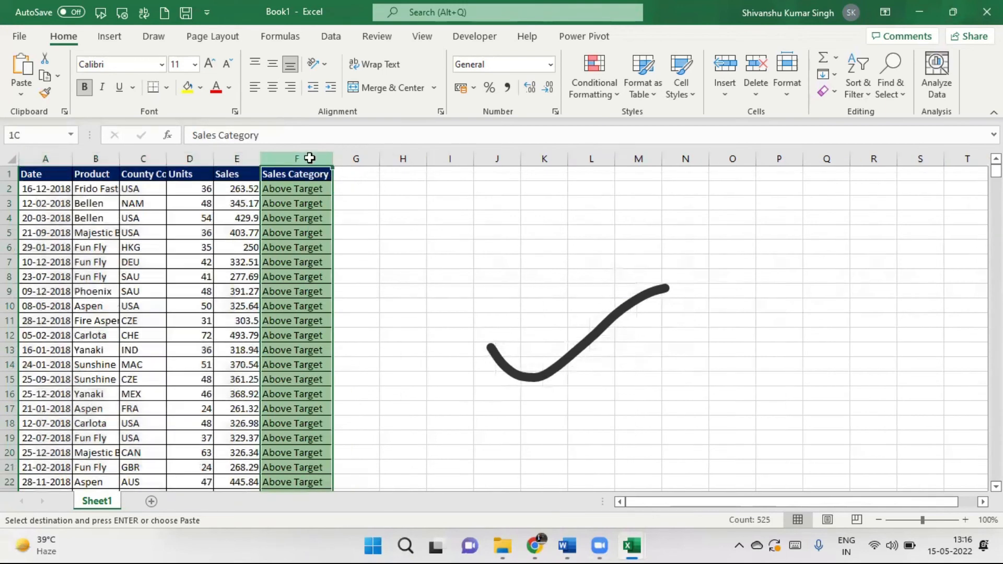
pyautogui.doubleClick(112, 157)
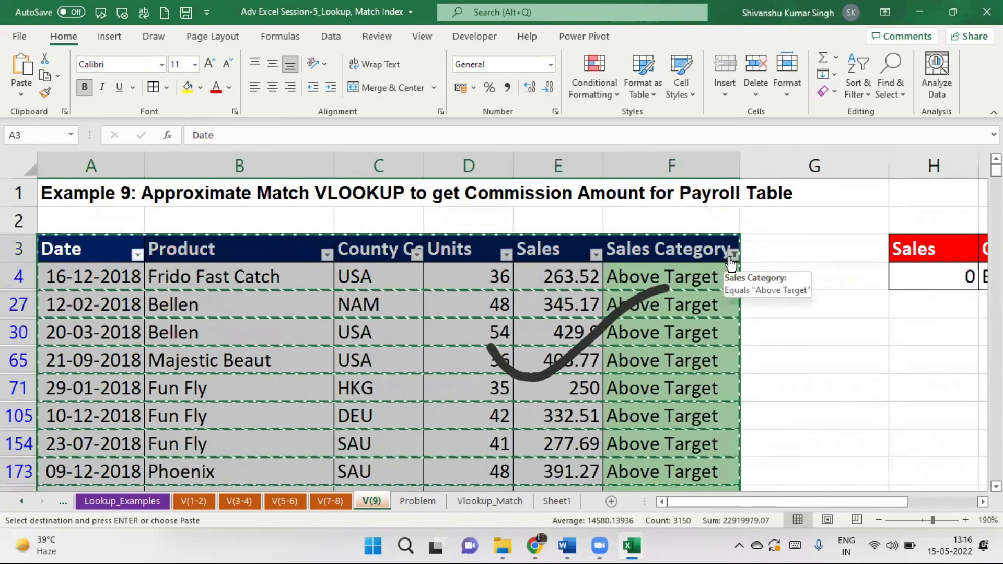
# Clear the Sales Category filter so all V(9) sales rows show again.
pyautogui.click(732, 256)
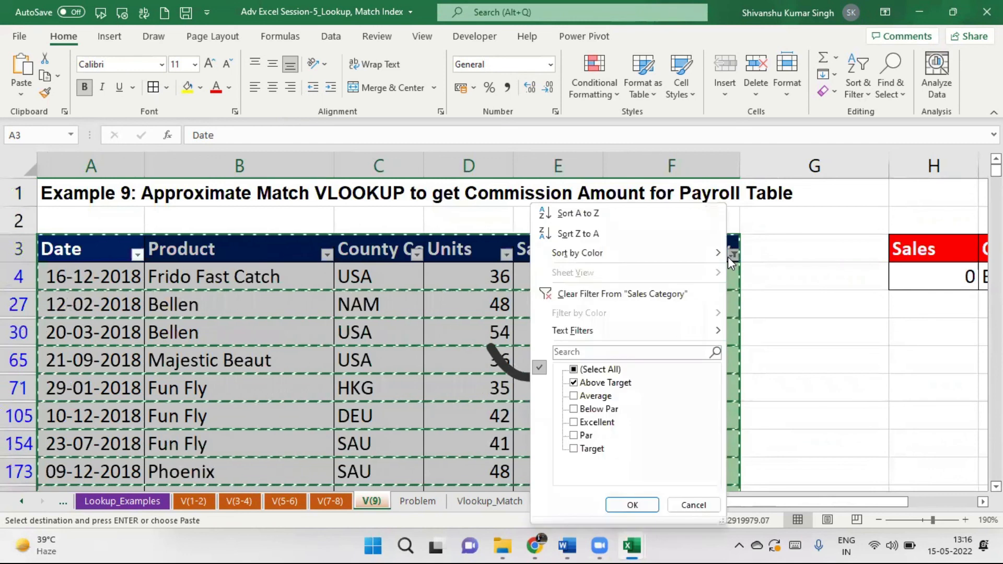
pyautogui.click(564, 293)
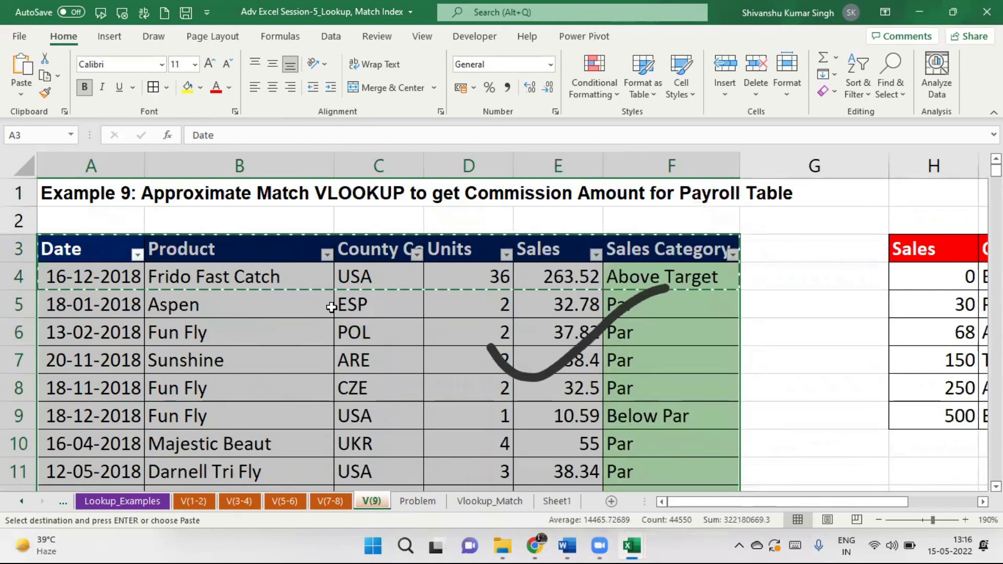
pyautogui.click(94, 277)
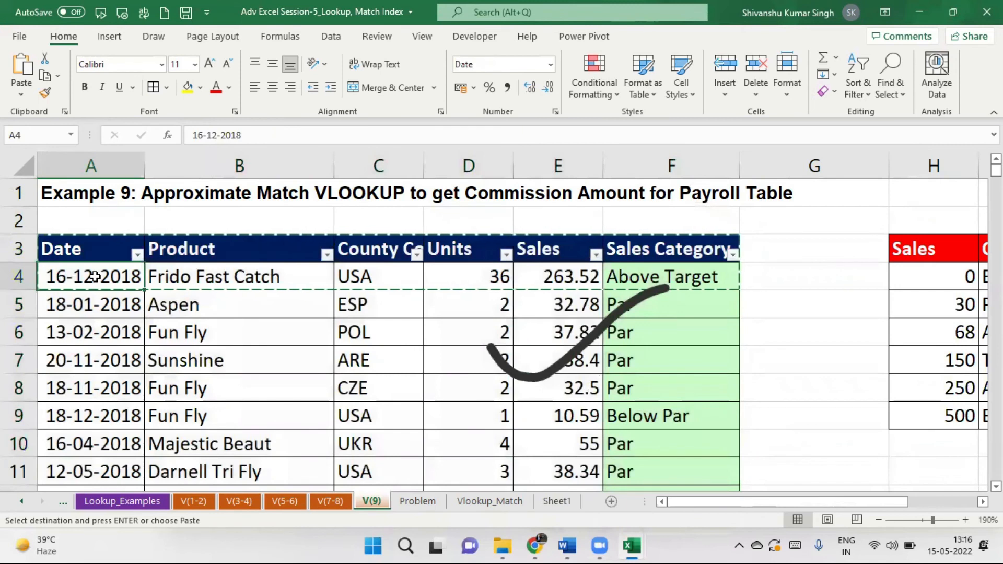
pyautogui.hotkey('ctrl', 'shift', 'Down')
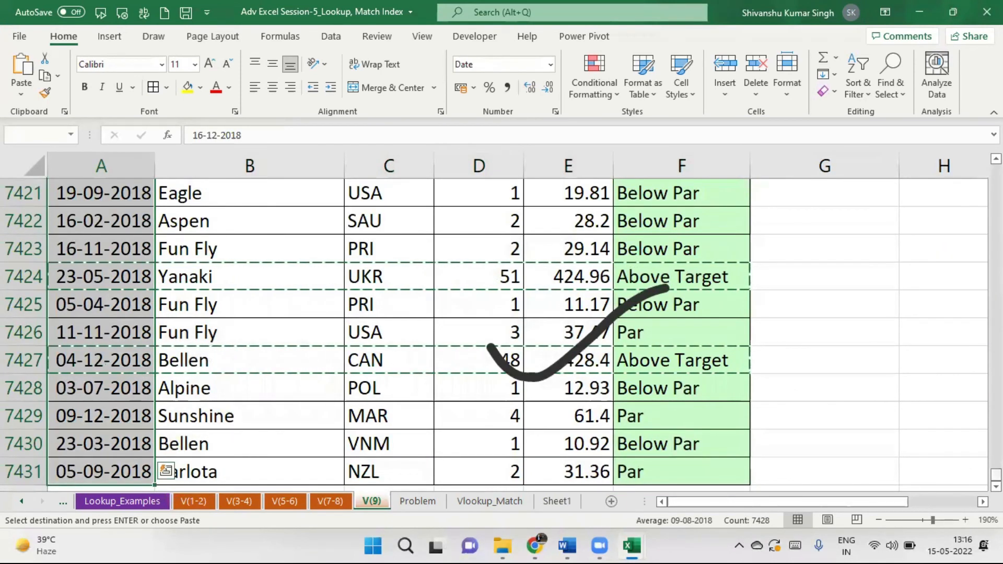
pyautogui.hotkey('ctrl', 'BackSpace')
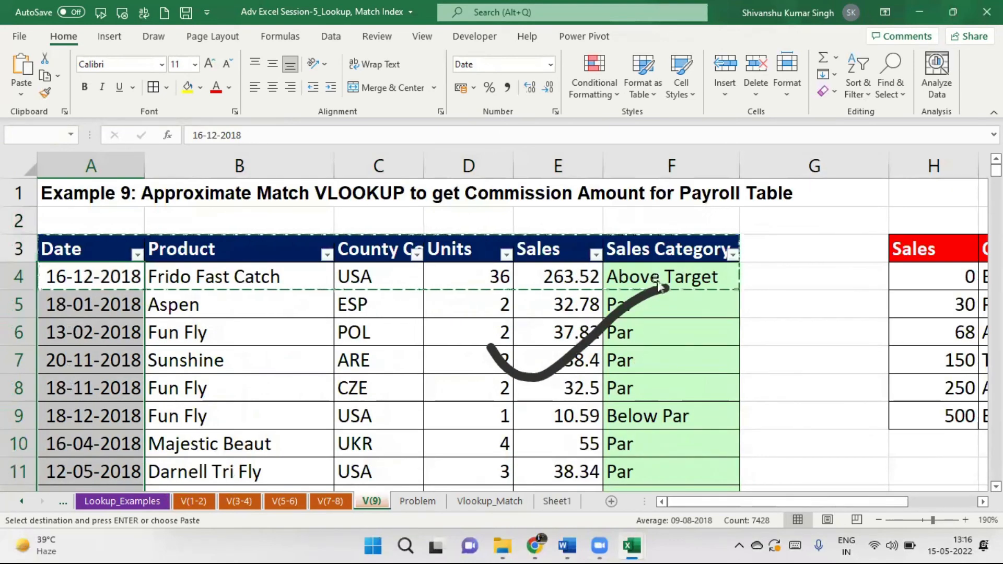
# Confirm Book1's pasted data ends at the last Above Target row, then cancel copy mode.
pyautogui.hotkey('ctrl', 'Tab')
pyautogui.click(348, 188)
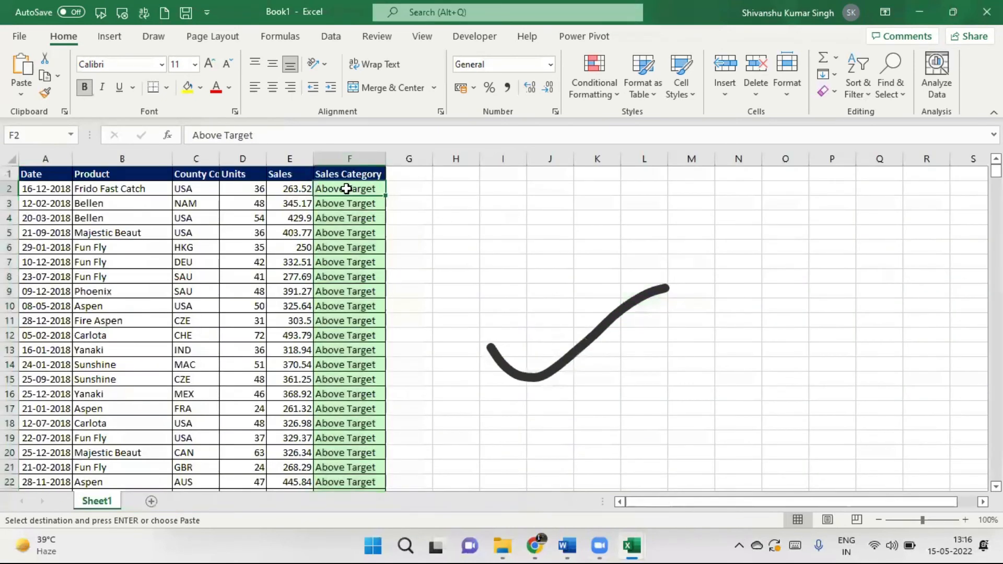
pyautogui.hotkey('ctrl', 'Down')
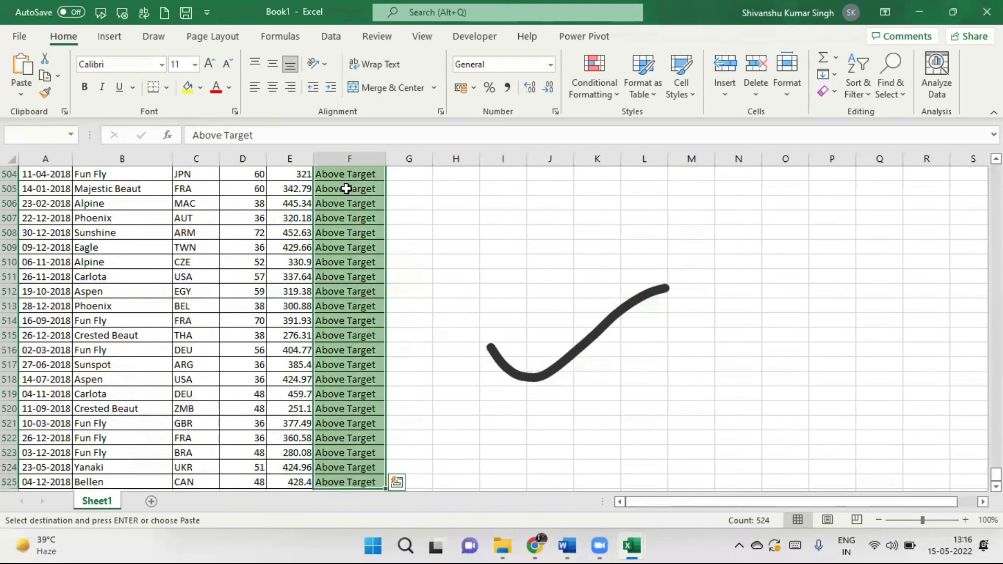
pyautogui.click(681, 279)
pyautogui.hotkey('ctrl', 'Tab')
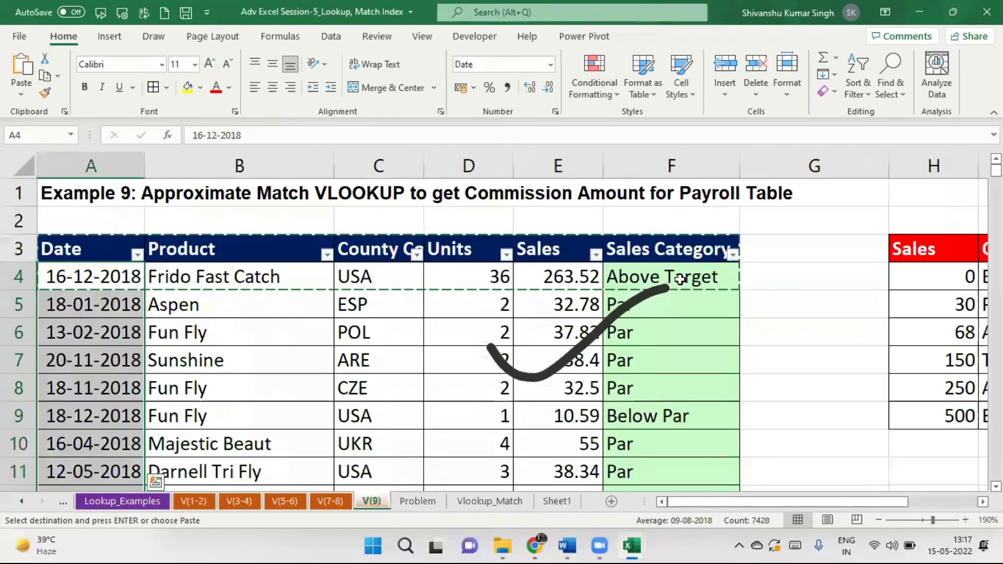
pyautogui.doubleClick(786, 305)
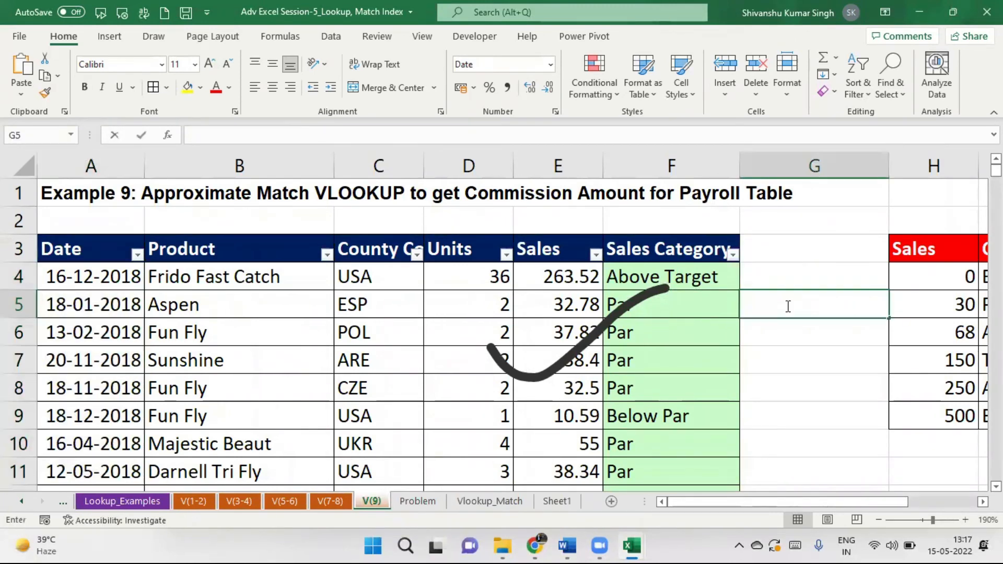
pyautogui.click(792, 355)
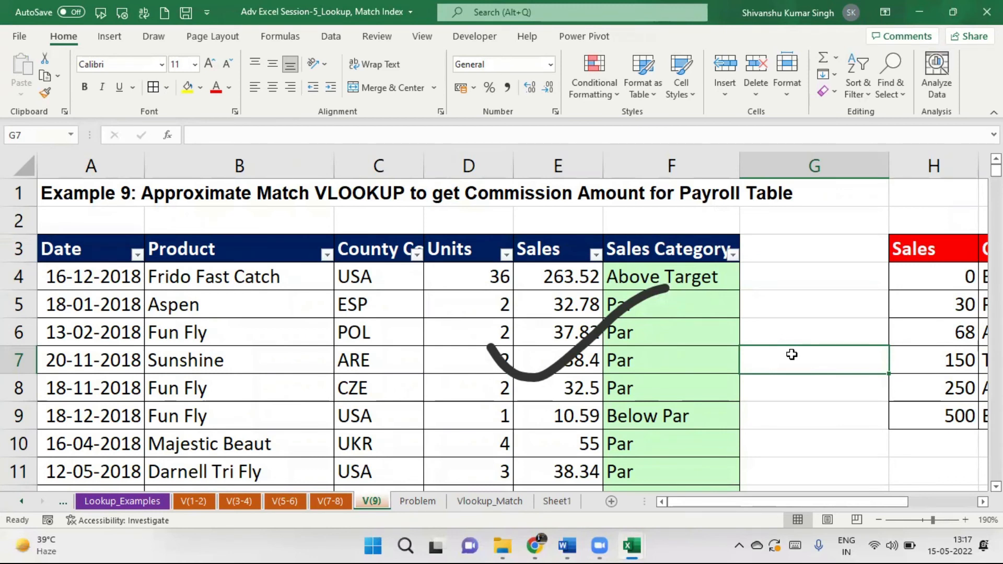
pyautogui.hotkey('ctrl', 'shift', 'l')
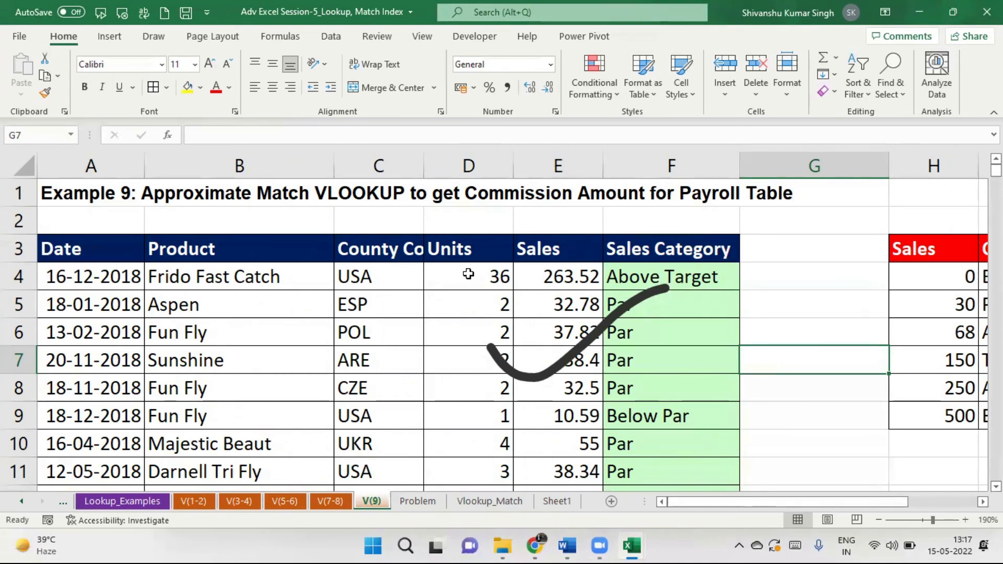
pyautogui.moveTo(423, 167); pyautogui.dragTo(443, 175)
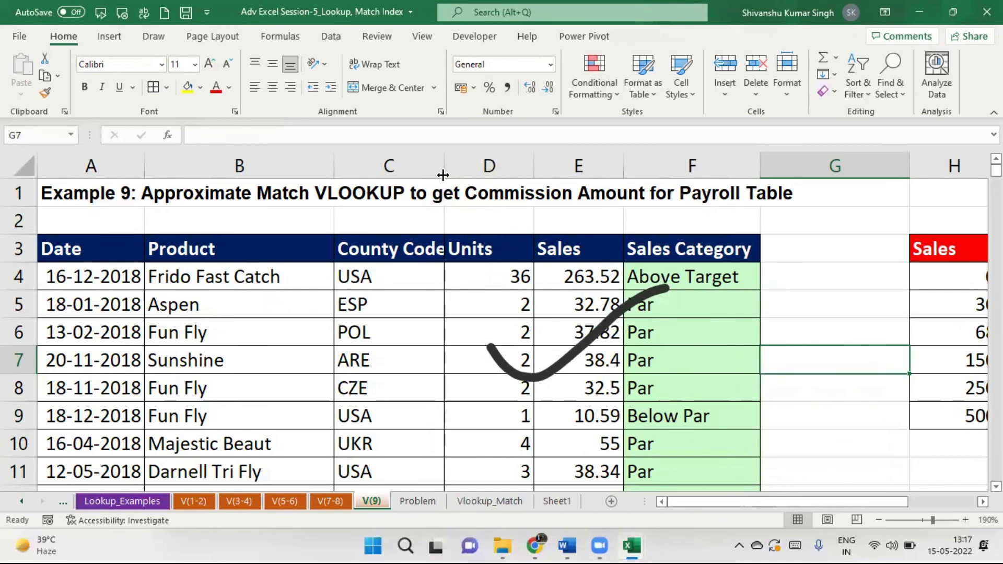
pyautogui.click(111, 251)
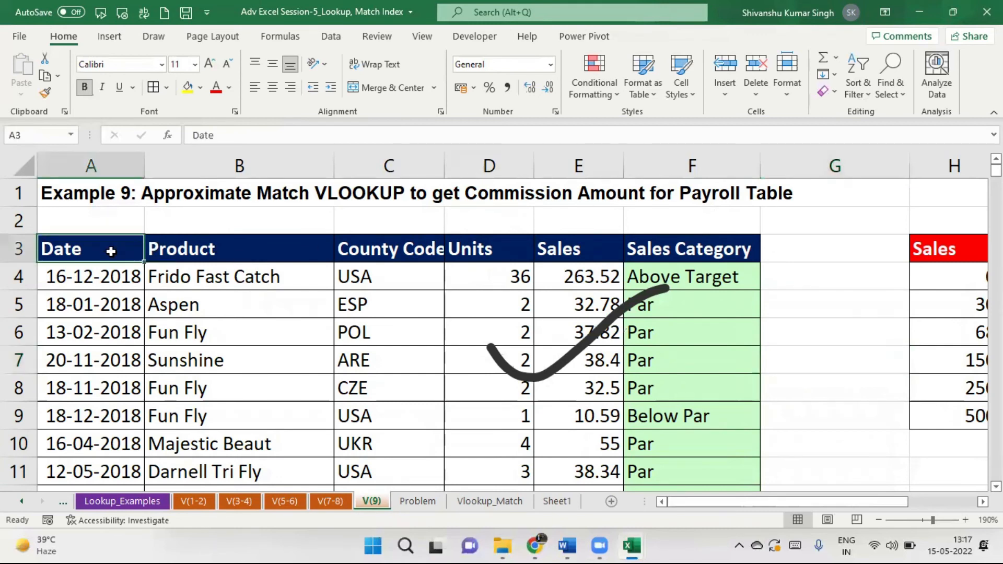
pyautogui.hotkey('ctrl', 'shift', 'Down')
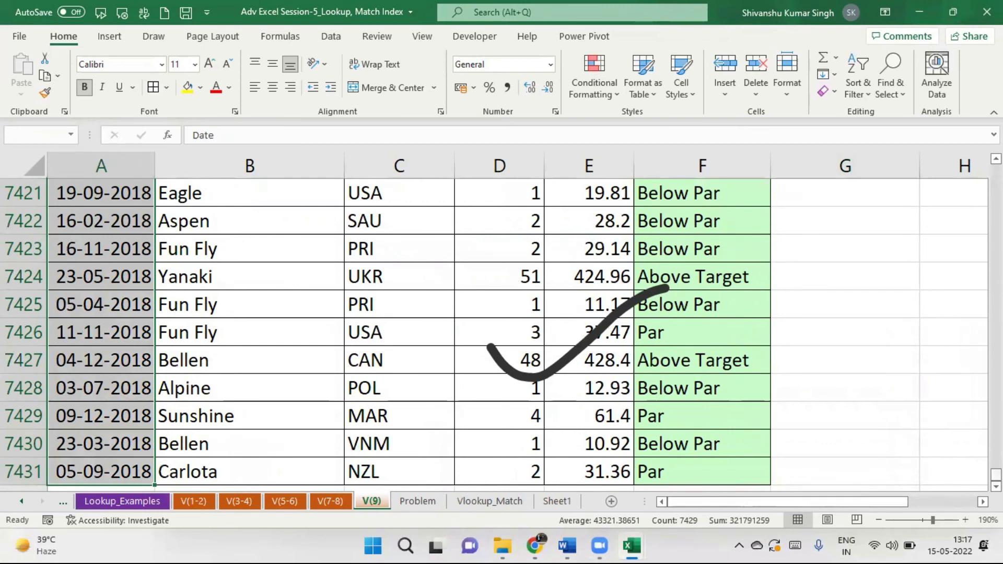
pyautogui.click(101, 471)
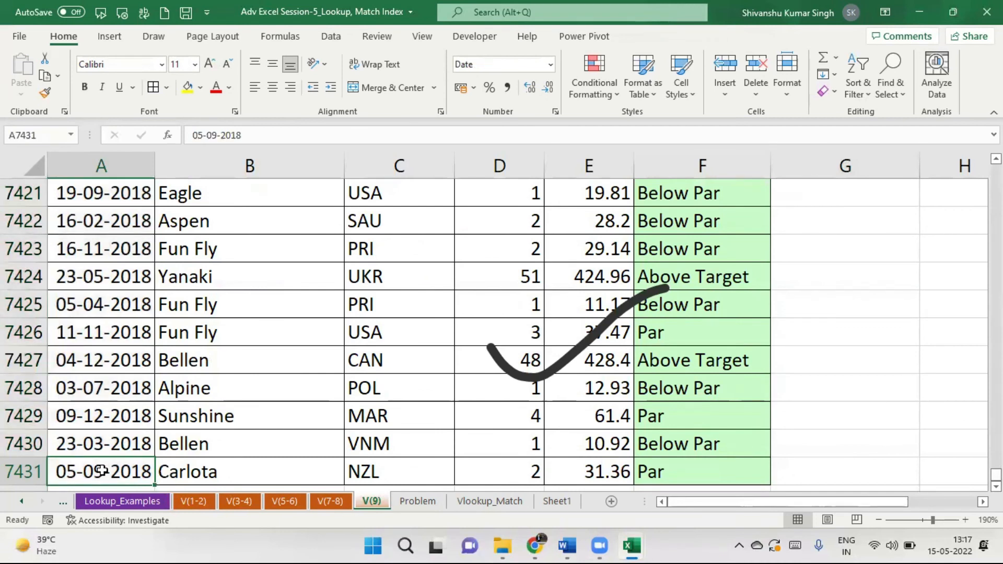
pyautogui.hotkey('ctrl', 'shift', 'Right')
pyautogui.hotkey('ctrl', 'shift', 'Up')
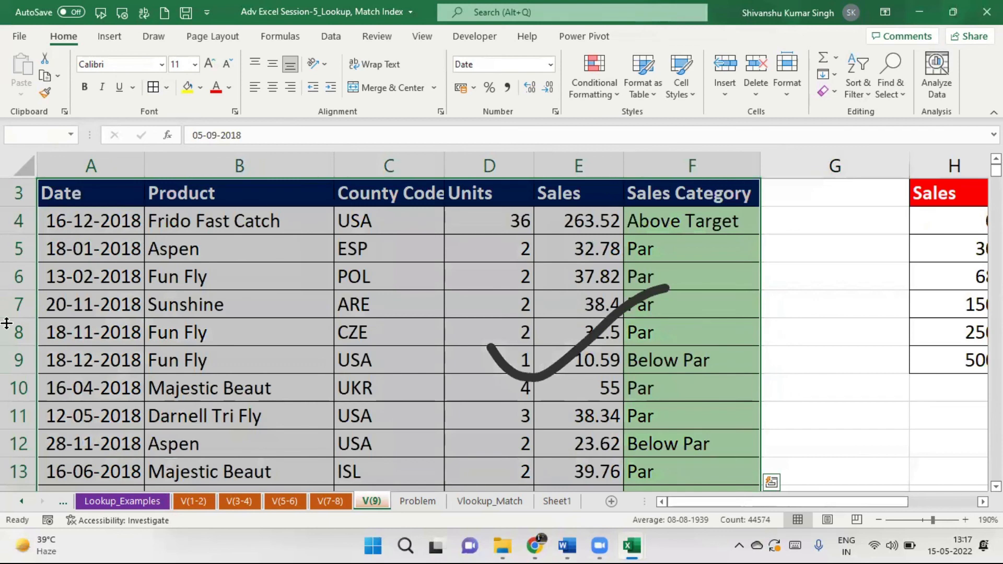
pyautogui.click(84, 193)
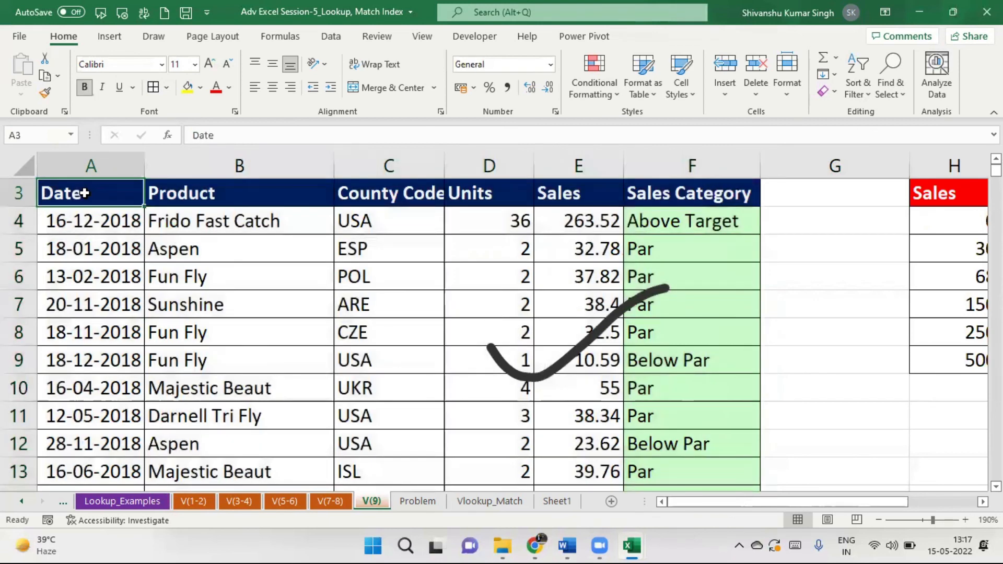
pyautogui.hotkey('ctrl', 'Right')
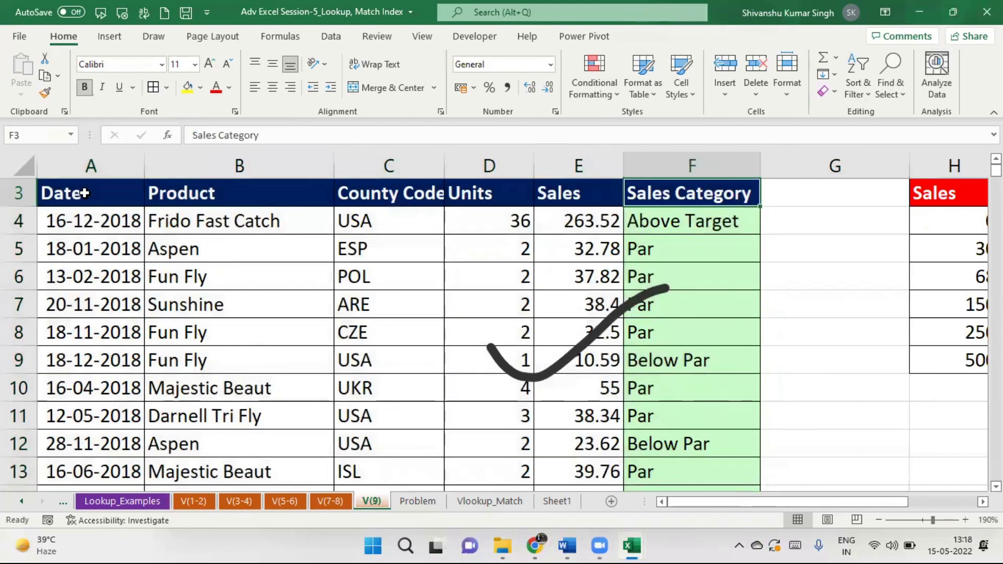
pyautogui.hotkey('ctrl', 'Down')
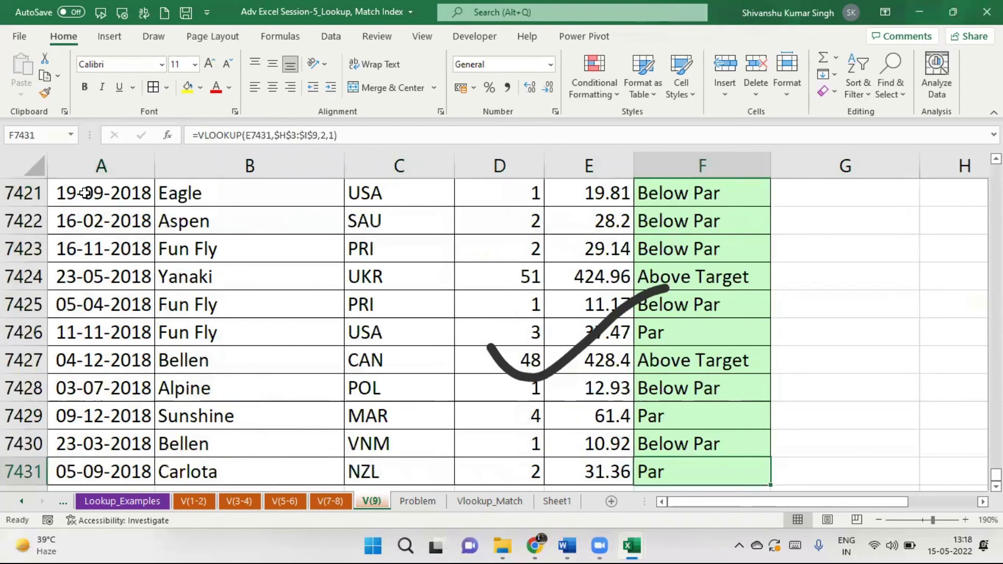
pyautogui.hotkey('ctrl', 'Left')
pyautogui.hotkey('ctrl', 'Up')
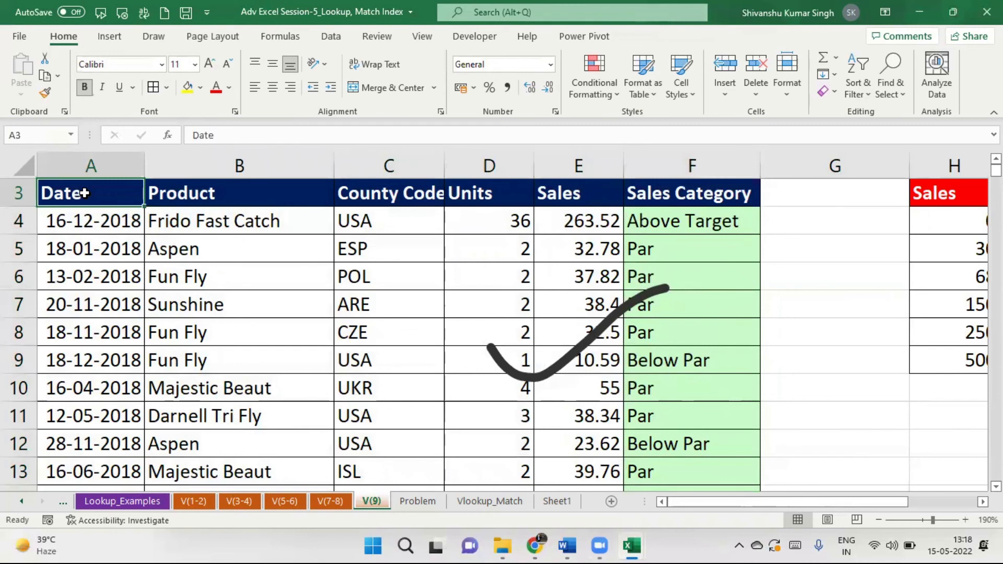
pyautogui.hotkey('ctrl', 'Right')
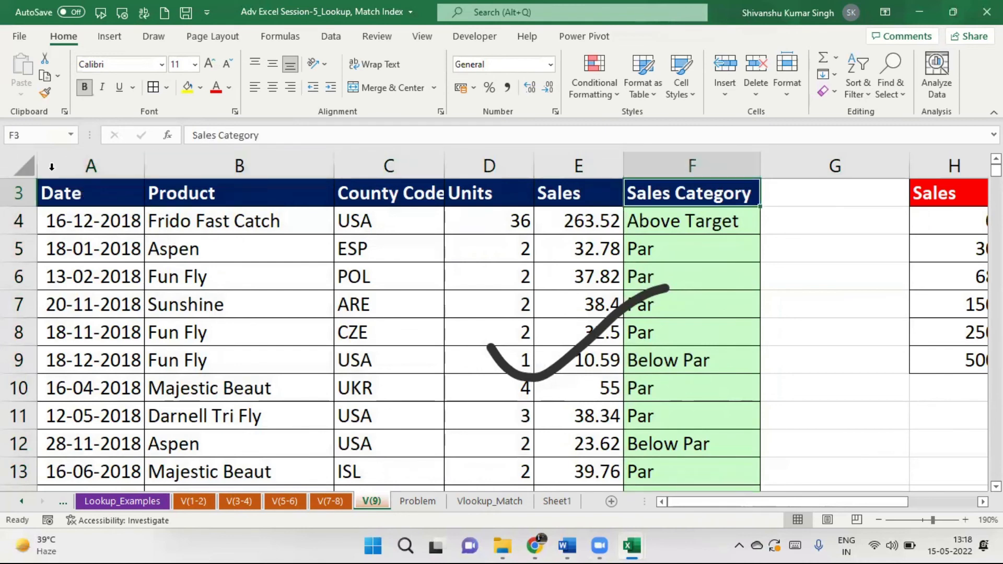
pyautogui.click(69, 207)
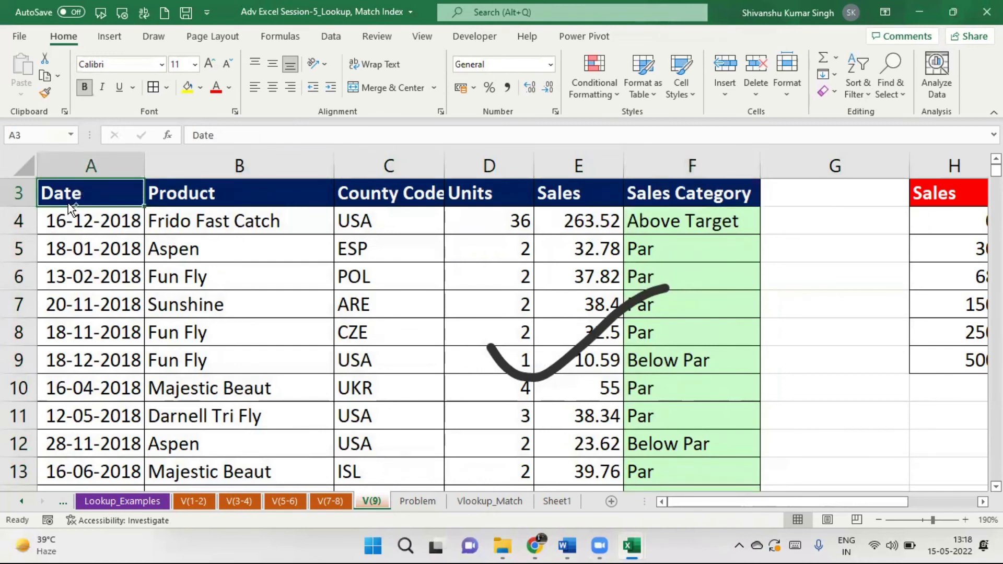
pyautogui.hotkey('ctrl', 'shift', 'Right')
pyautogui.hotkey('ctrl', 'shift', 'Down')
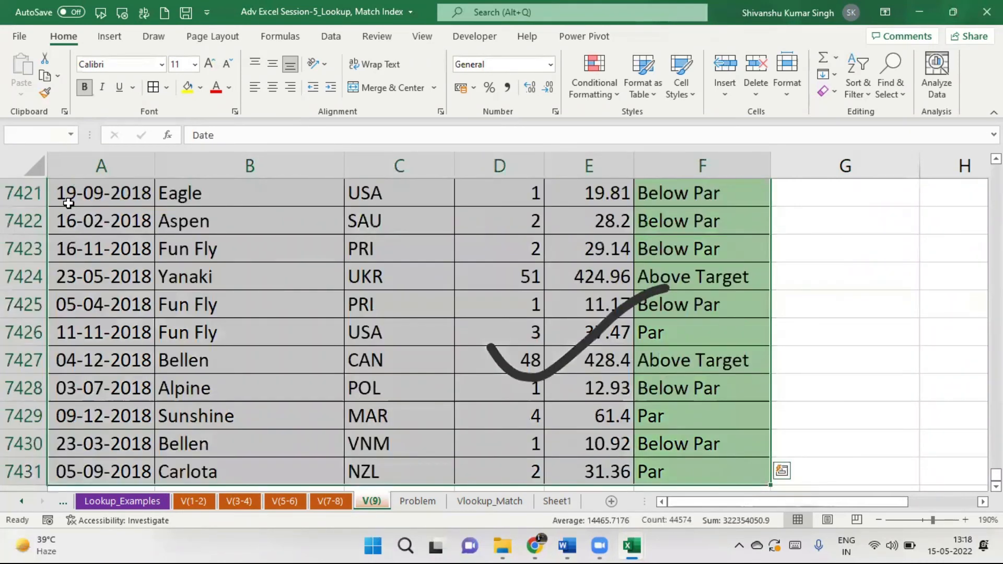
pyautogui.hotkey('ctrl', 'shift', 'Up')
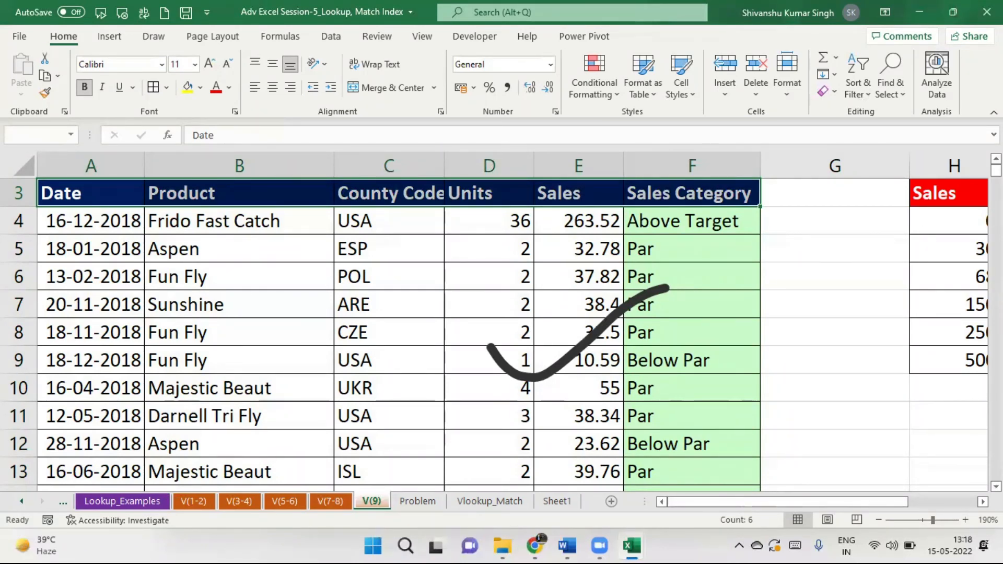
pyautogui.scroll(1, 591, 282)
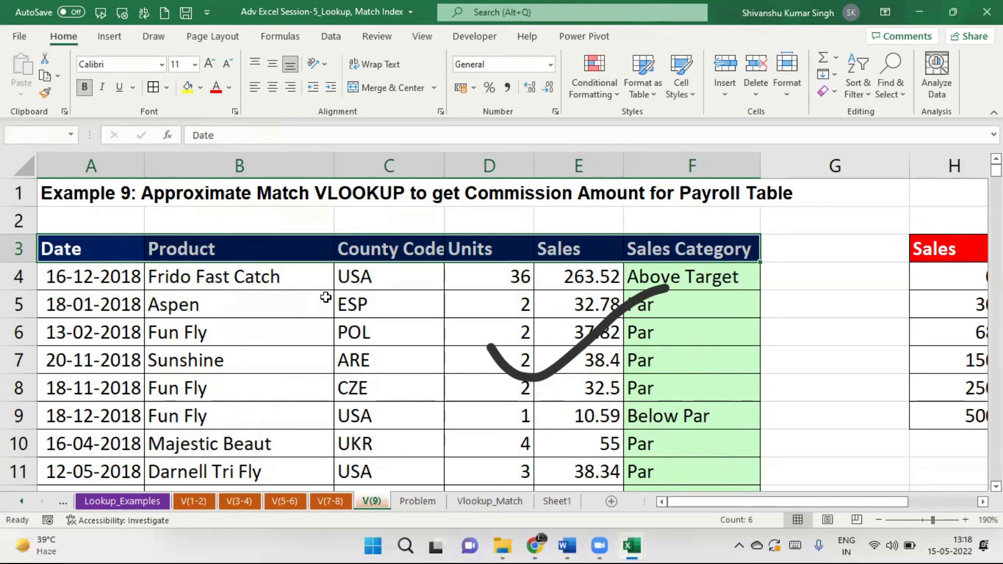
# Turn on AutoFilter and keep only Above Target in the Sales Category filter.
pyautogui.click(78, 250)
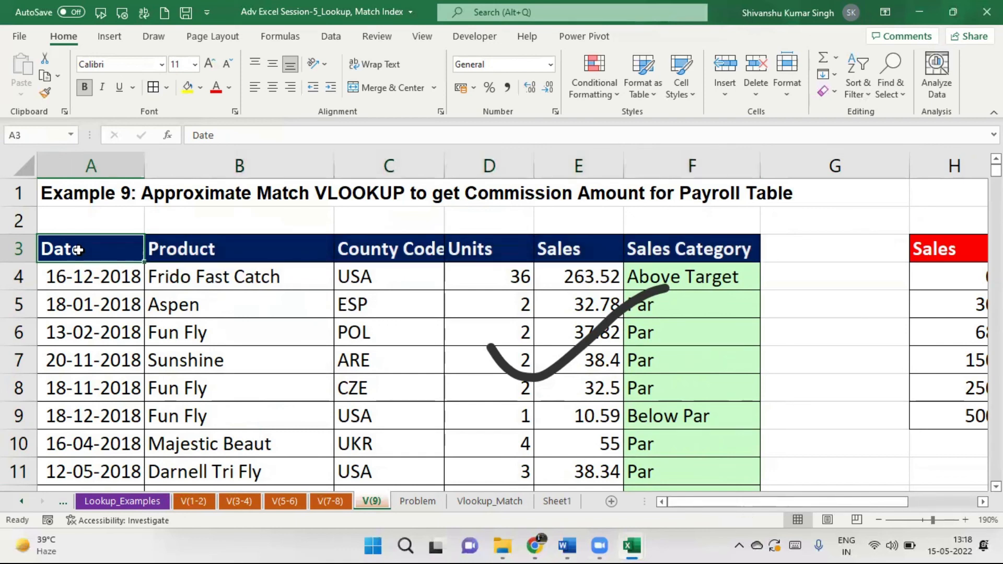
pyautogui.hotkey('ctrl', 'shift', 'l')
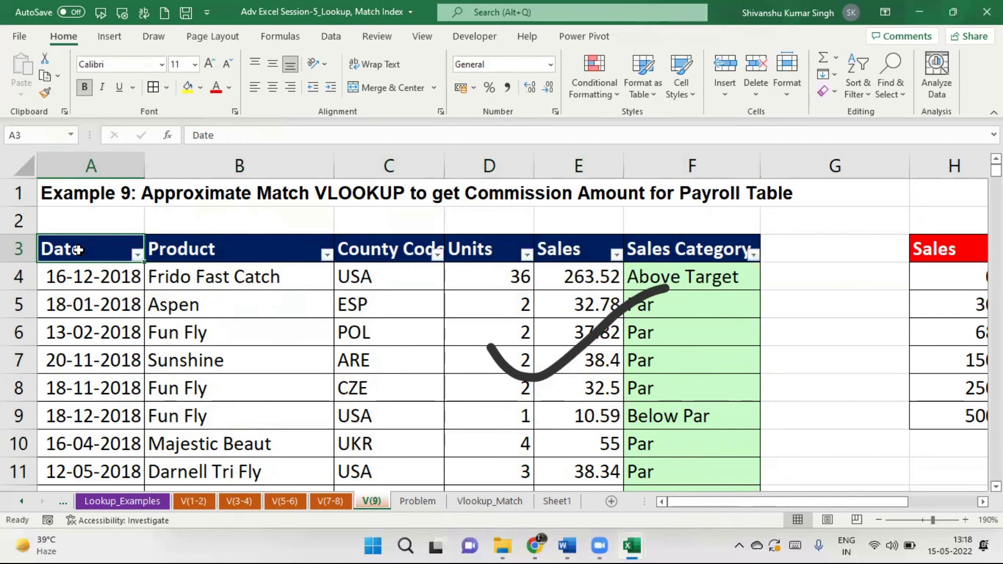
pyautogui.click(754, 255)
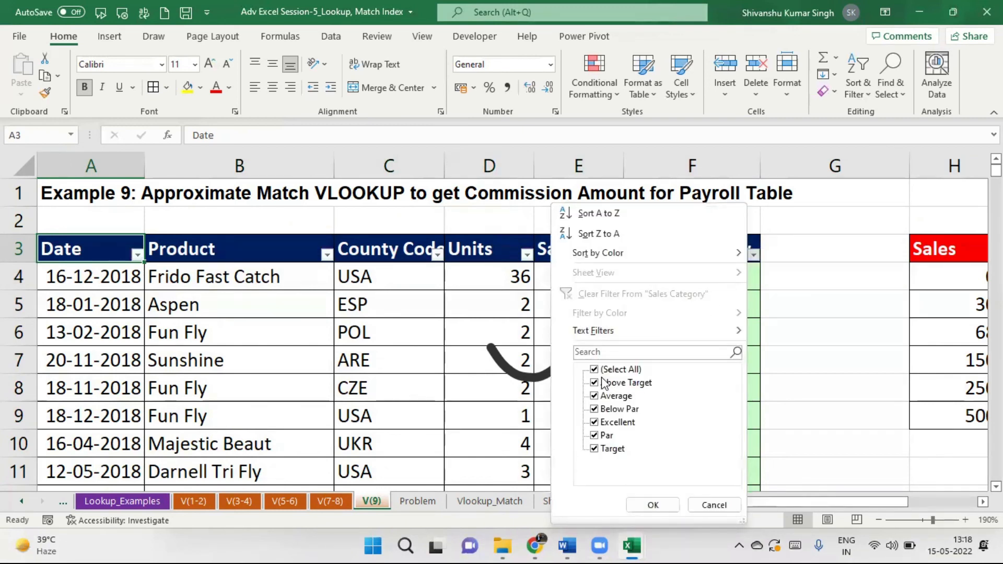
pyautogui.click(594, 370)
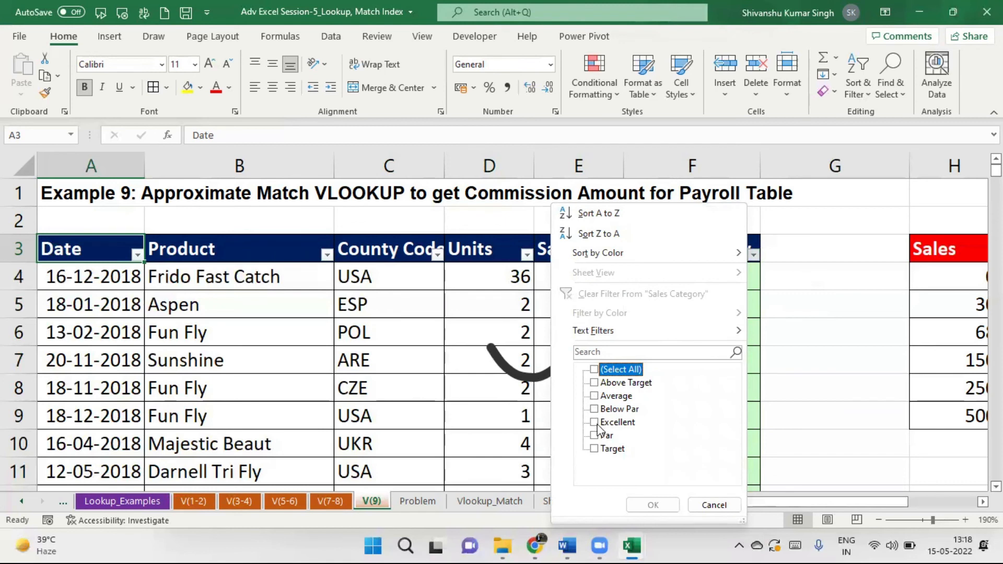
pyautogui.click(594, 384)
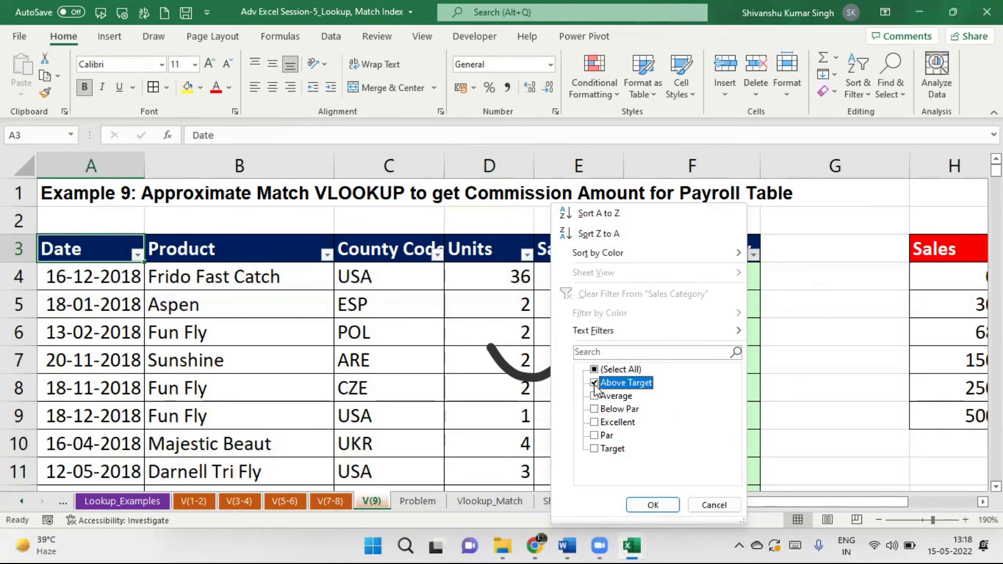
pyautogui.click(651, 510)
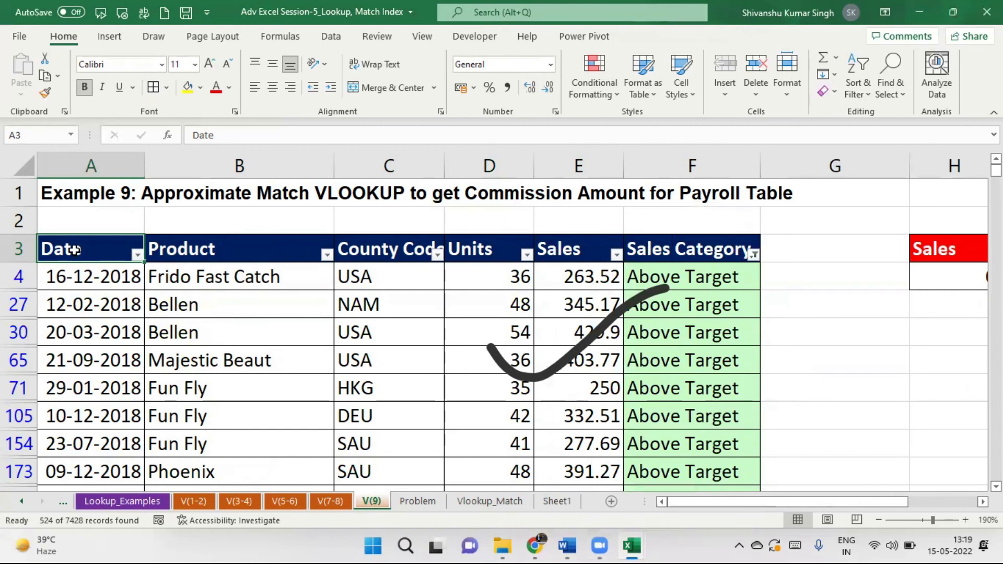
# Select and copy the filtered Above Target table through column F.
pyautogui.hotkey('ctrl', 'shift', 'Right')
pyautogui.hotkey('ctrl', 'shift', 'Down')
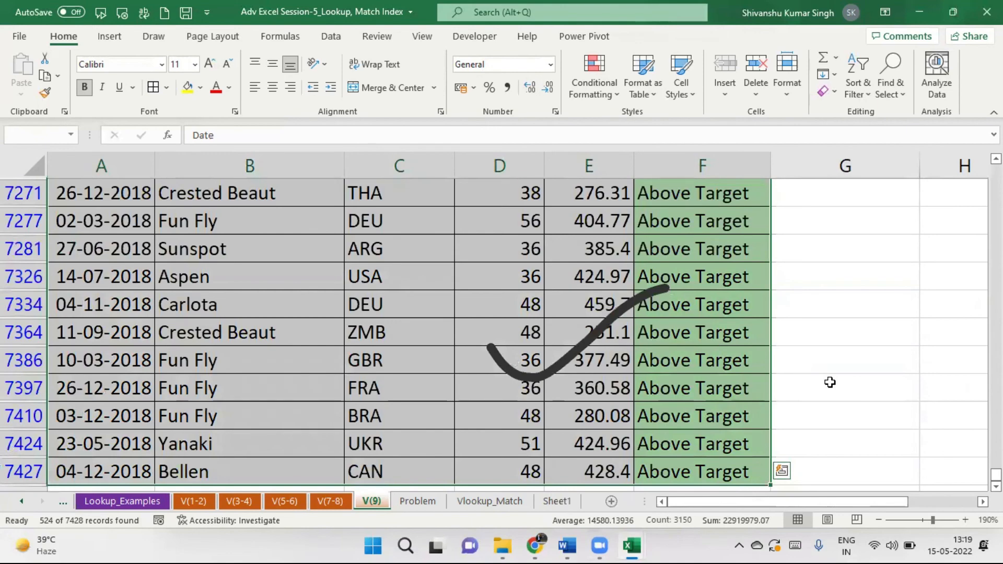
pyautogui.hotkey('ctrl', 'c')
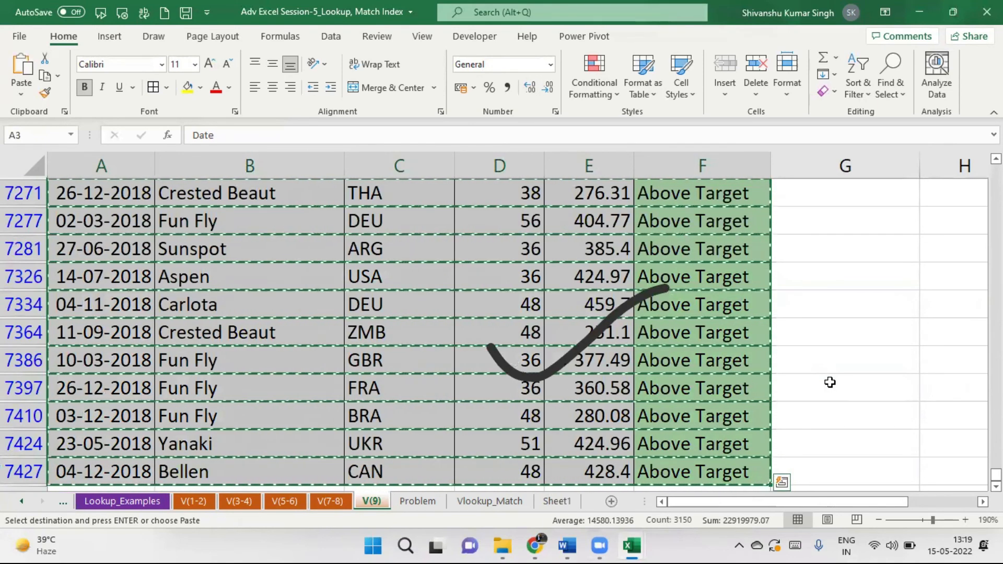
# Paste the rows onto a new Book1 sheet, autofit columns A, F and B, and minimize Book1.
pyautogui.hotkey('alt', 'Tab')
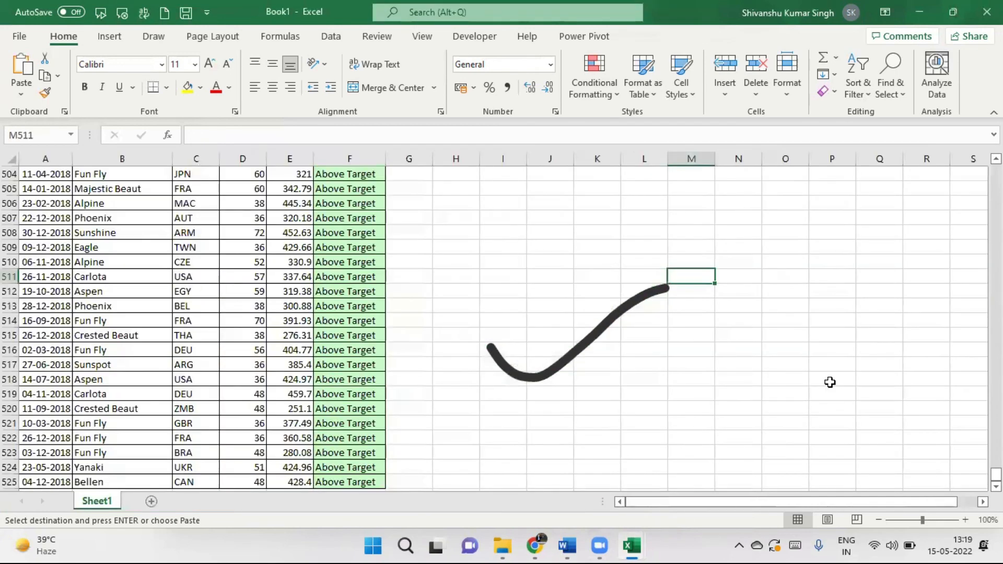
pyautogui.click(150, 502)
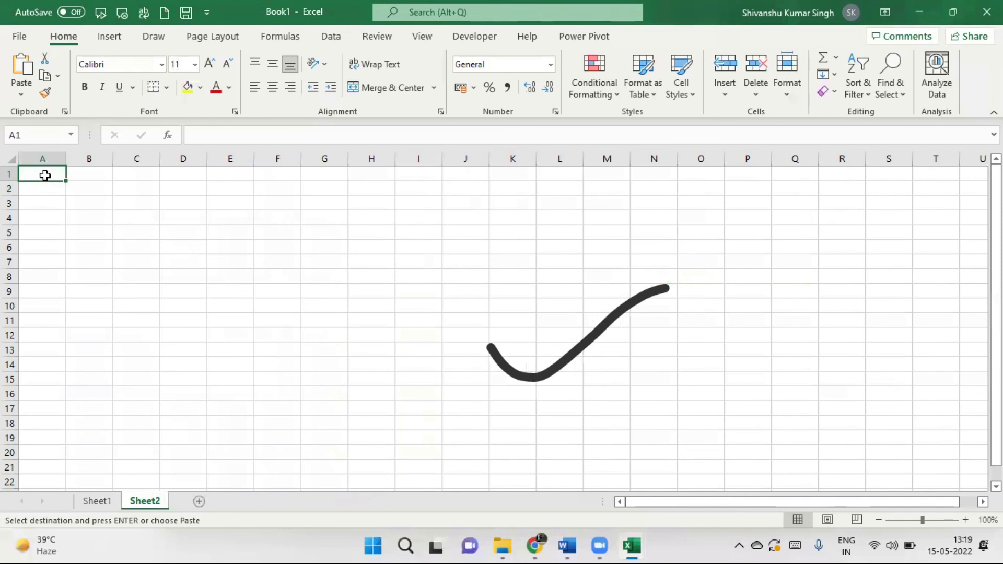
pyautogui.hotkey('ctrl', 'v')
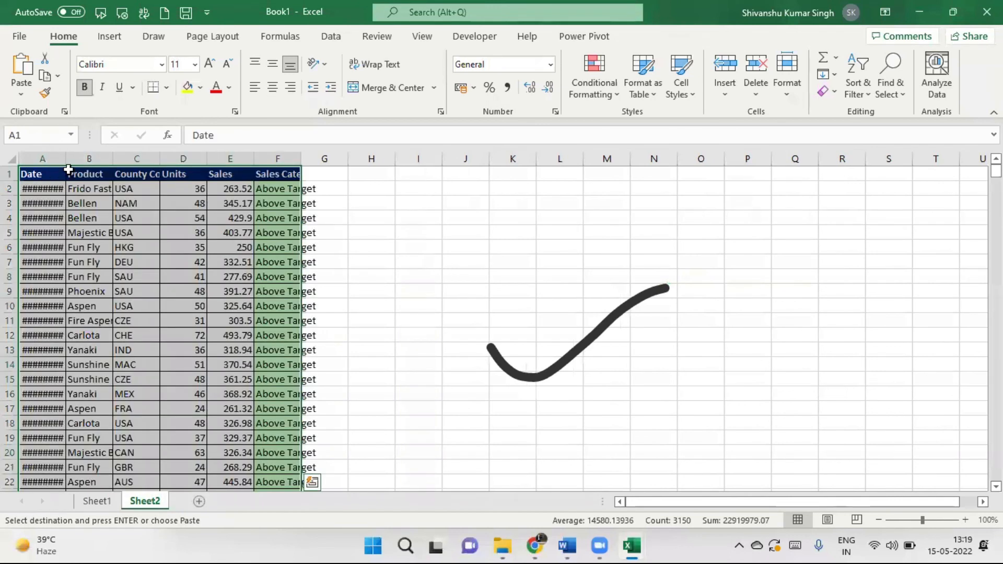
pyautogui.doubleClick(65, 155)
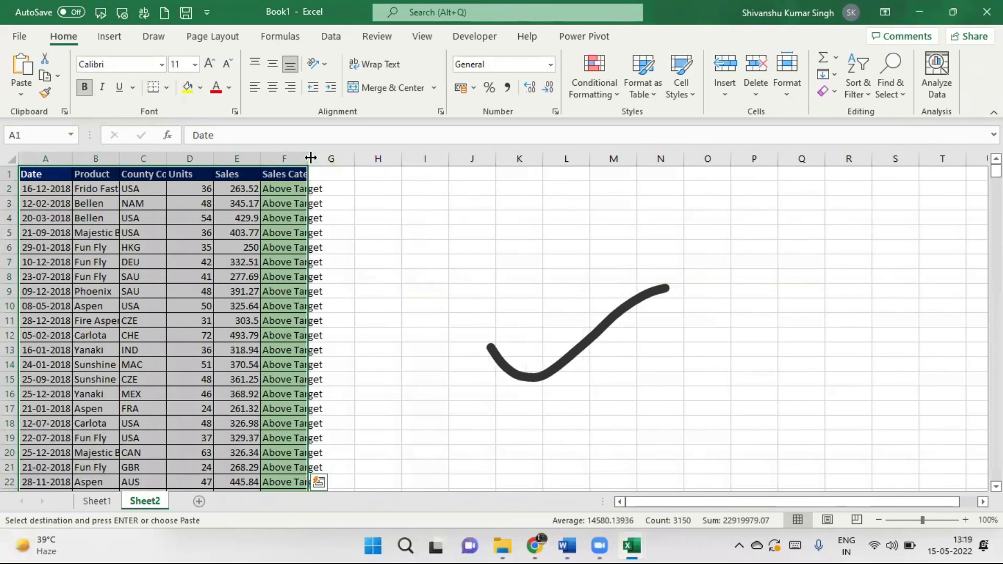
pyautogui.doubleClick(311, 158)
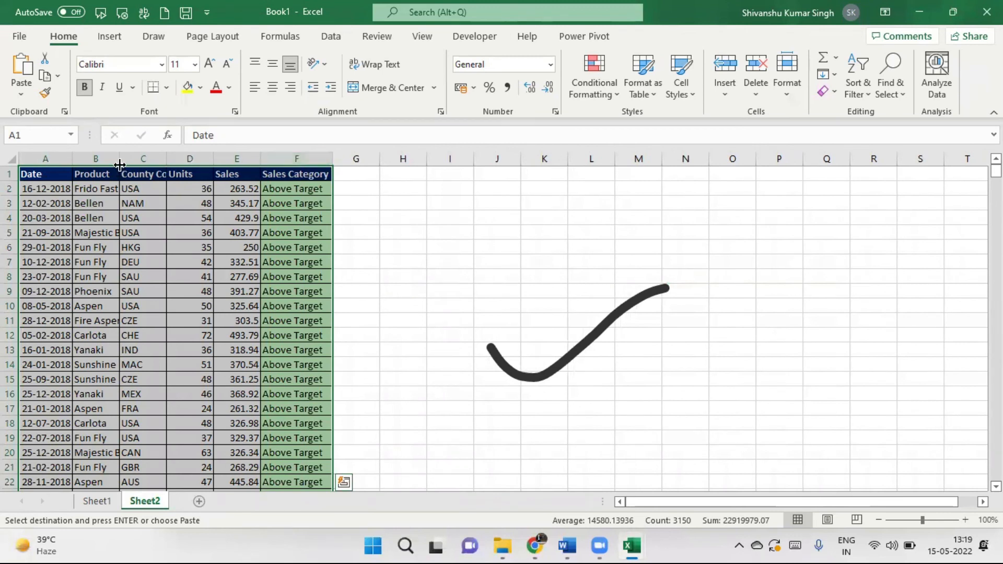
pyautogui.doubleClick(120, 158)
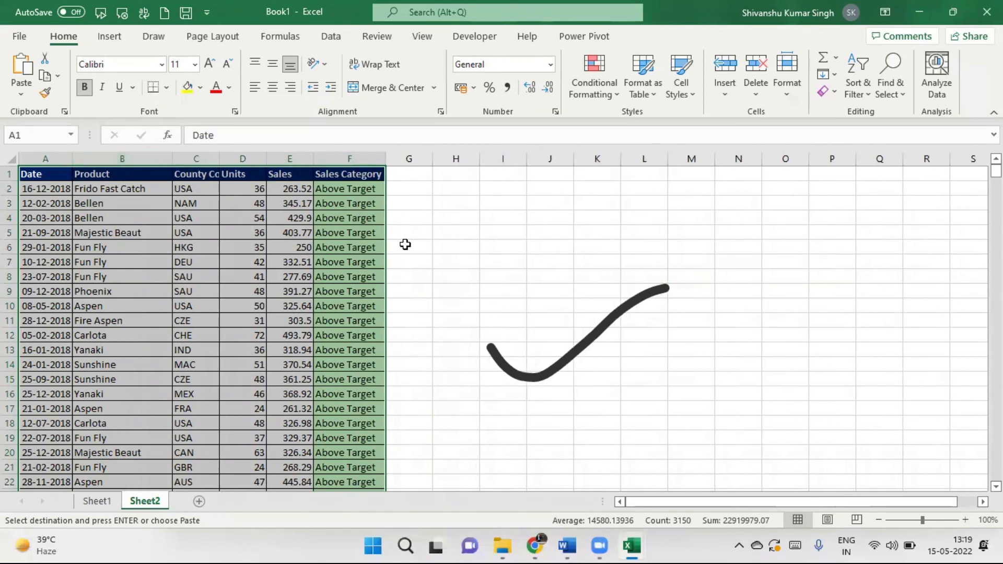
pyautogui.click(921, 11)
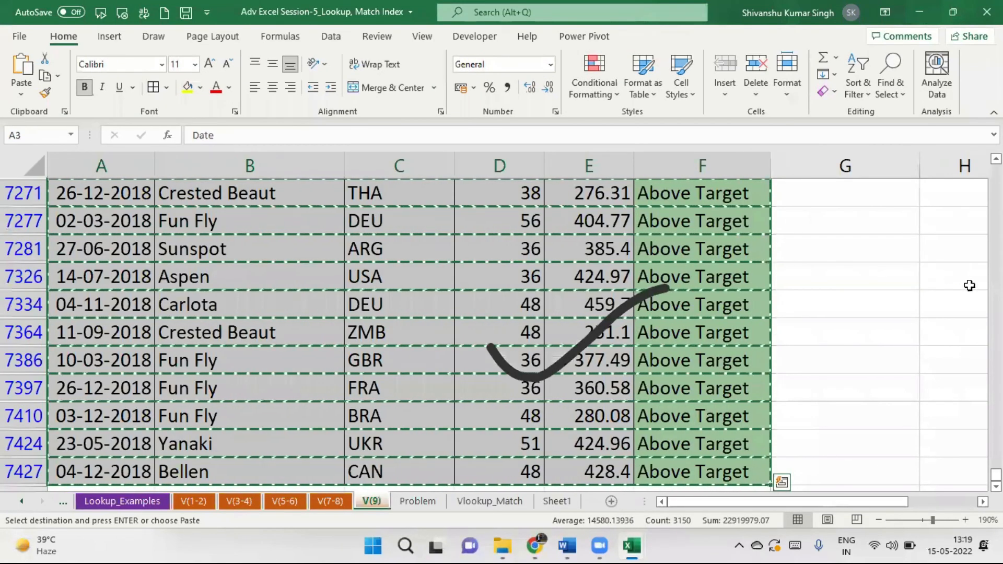
# Turn off AutoFilter on the V(9) sales table and clear the selection.
pyautogui.scroll(20, 769, 227)
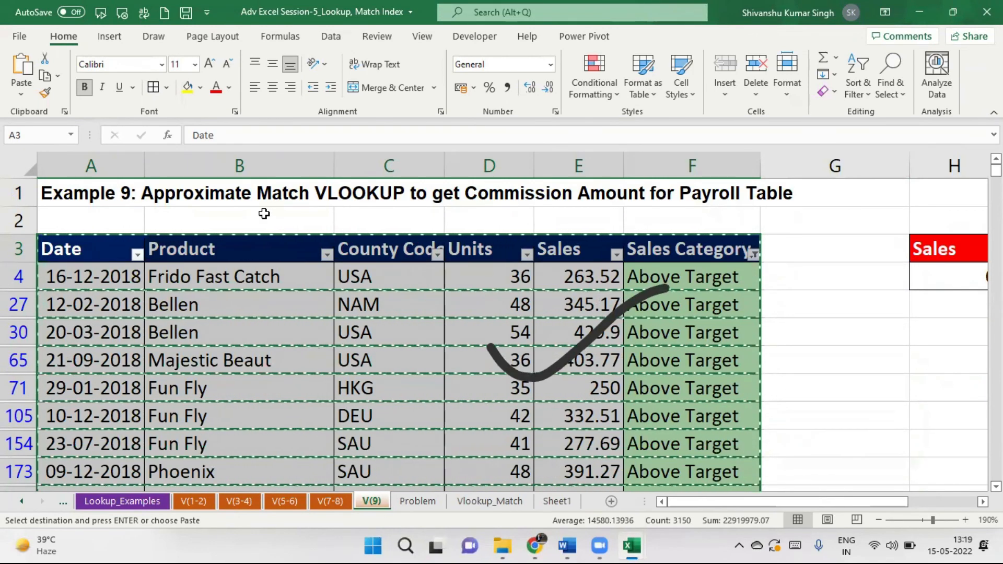
pyautogui.hotkey('ctrl', 'shift', 'l')
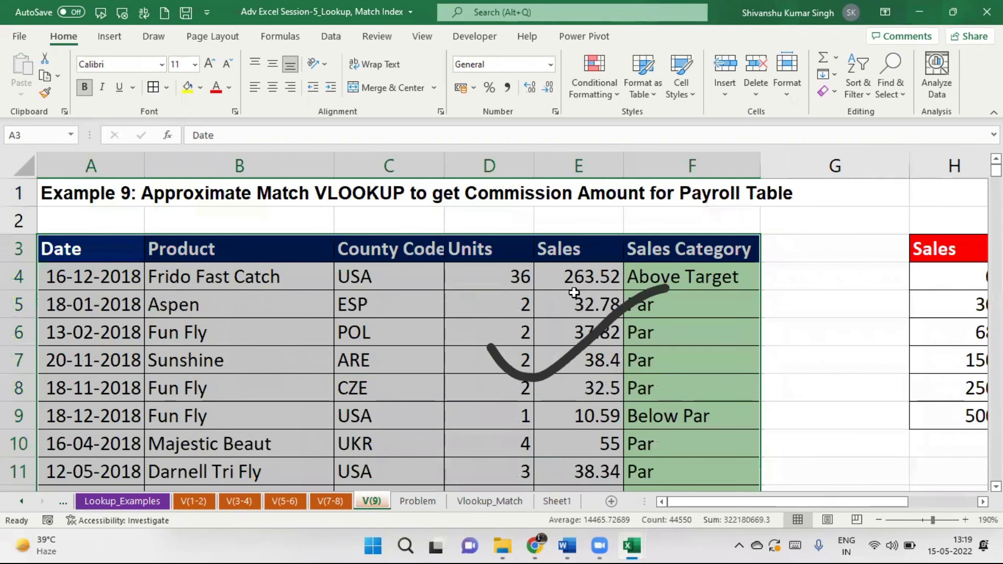
pyautogui.click(772, 295)
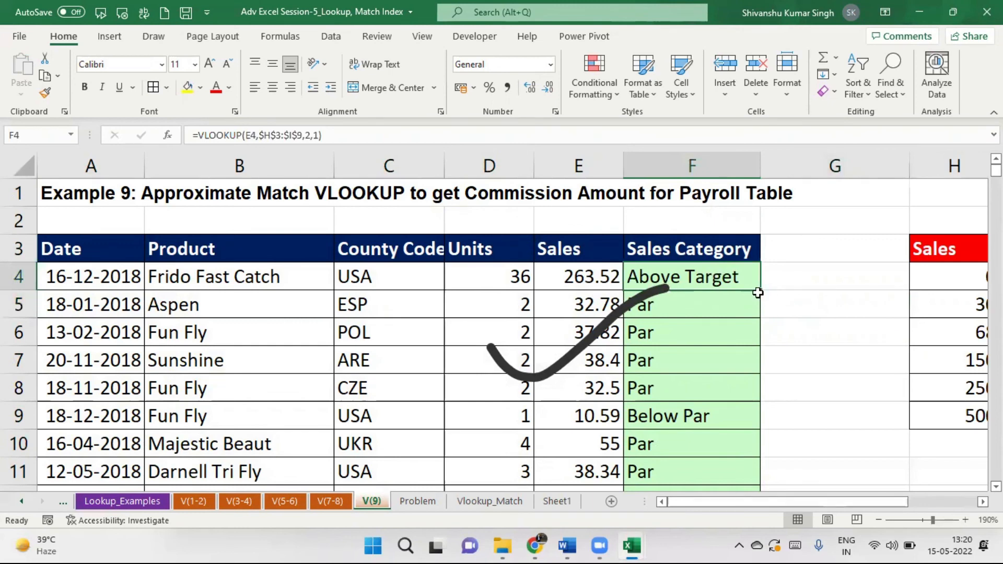
# Clear the Sales Category results from F5 down to the last row.
pyautogui.click(667, 309)
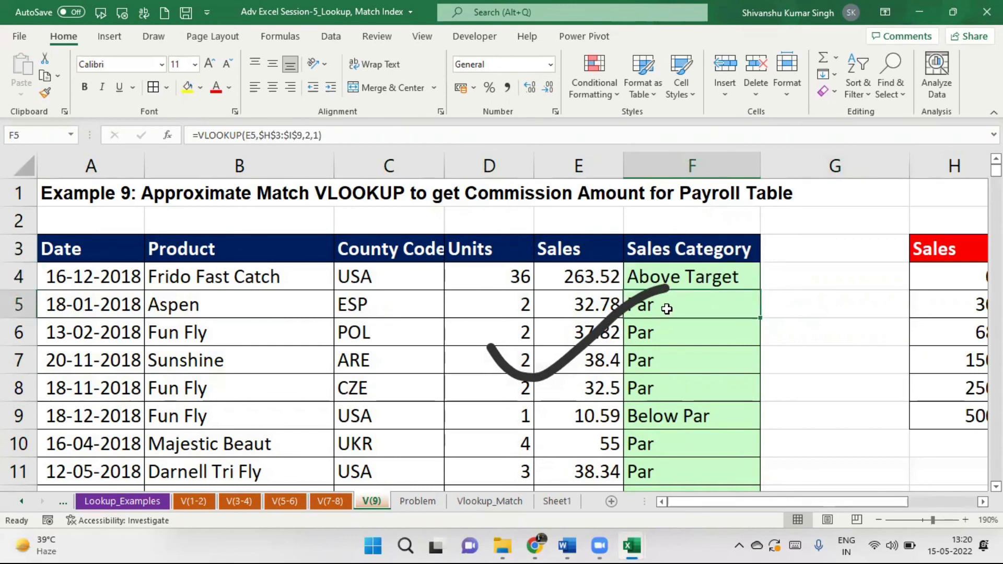
pyautogui.hotkey('ctrl', 'shift', 'Down')
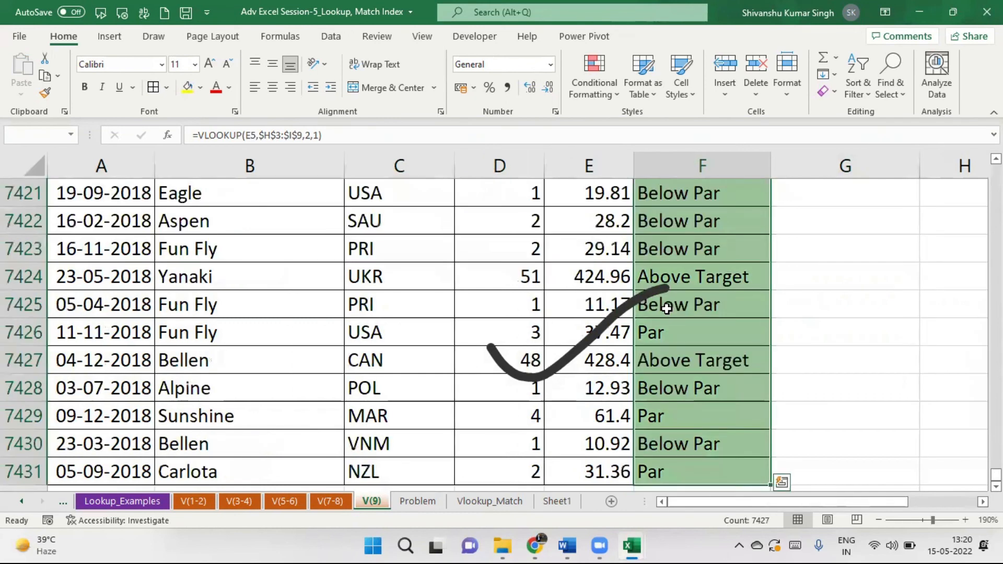
pyautogui.press('Delete')
pyautogui.hotkey('ctrl', 'BackSpace')
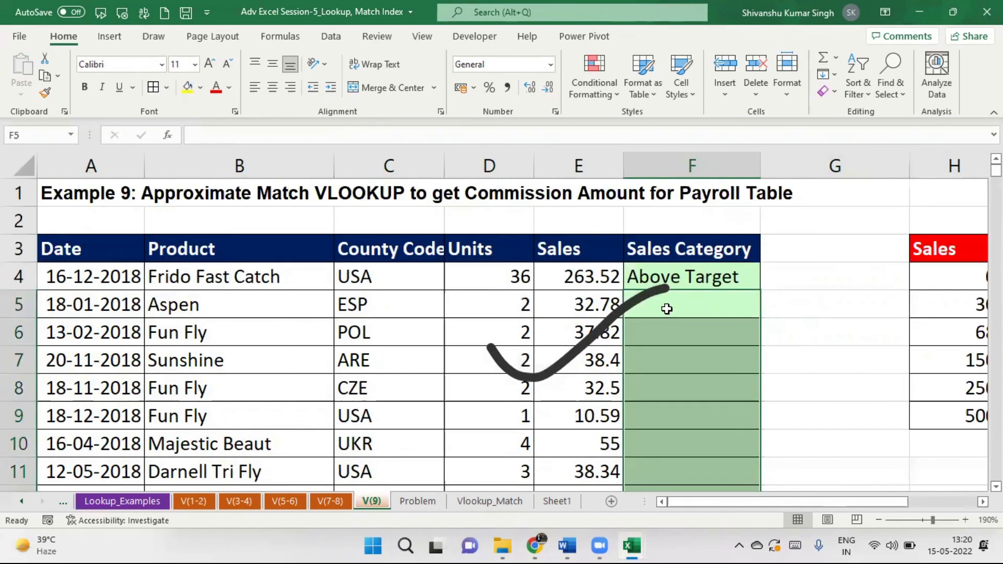
# Fill F4's VLOOKUP formula down the whole Sales Category column.
pyautogui.click(745, 275)
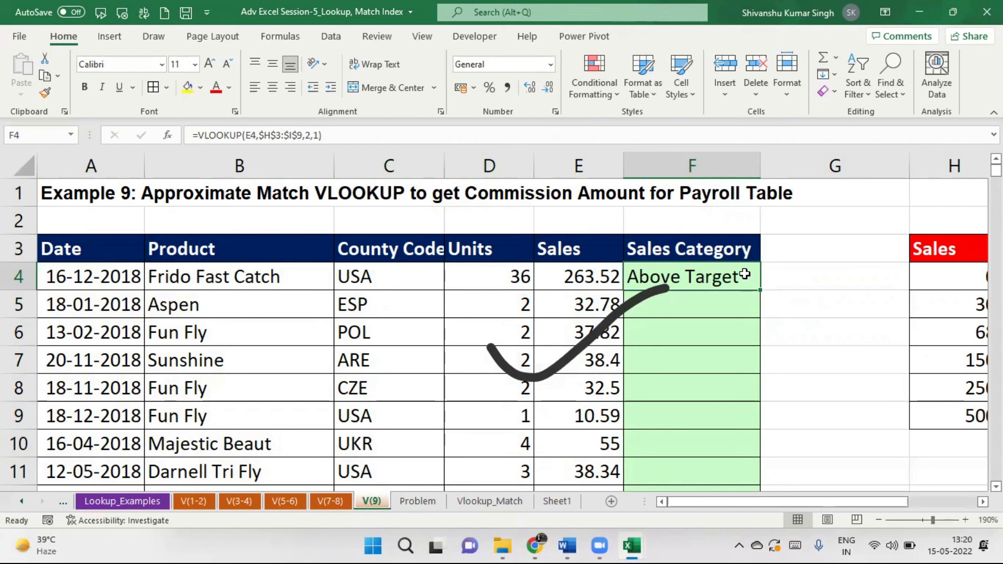
pyautogui.click(816, 289)
pyautogui.click(720, 277)
pyautogui.doubleClick(760, 289)
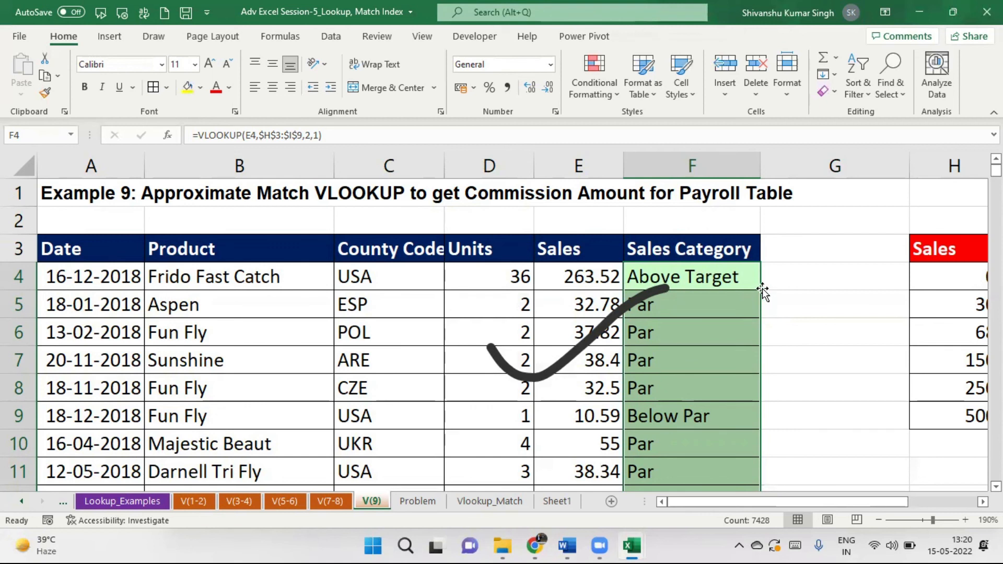
pyautogui.click(743, 283)
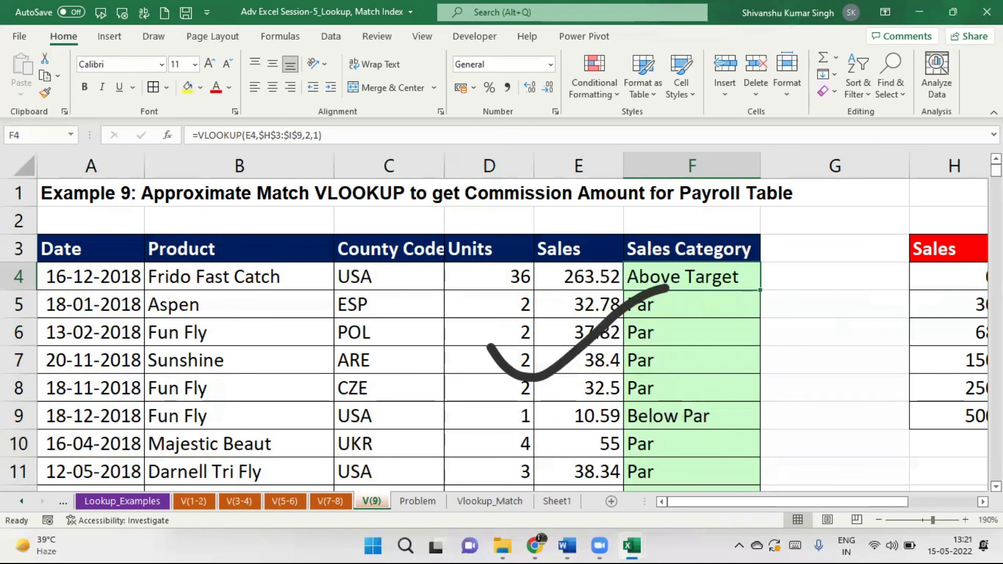
pyautogui.click(107, 280)
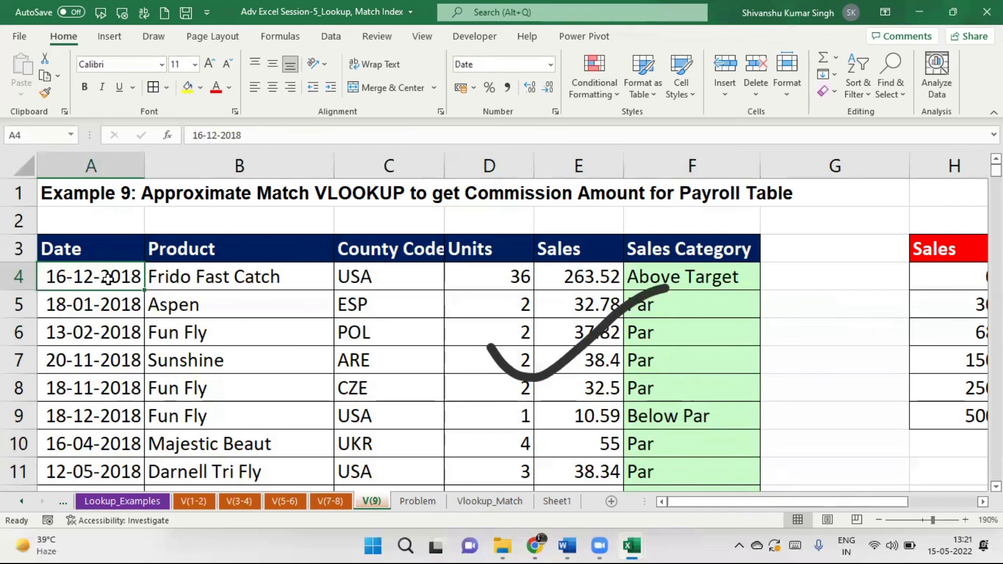
pyautogui.hotkey('ctrl', 'shift', 'Down')
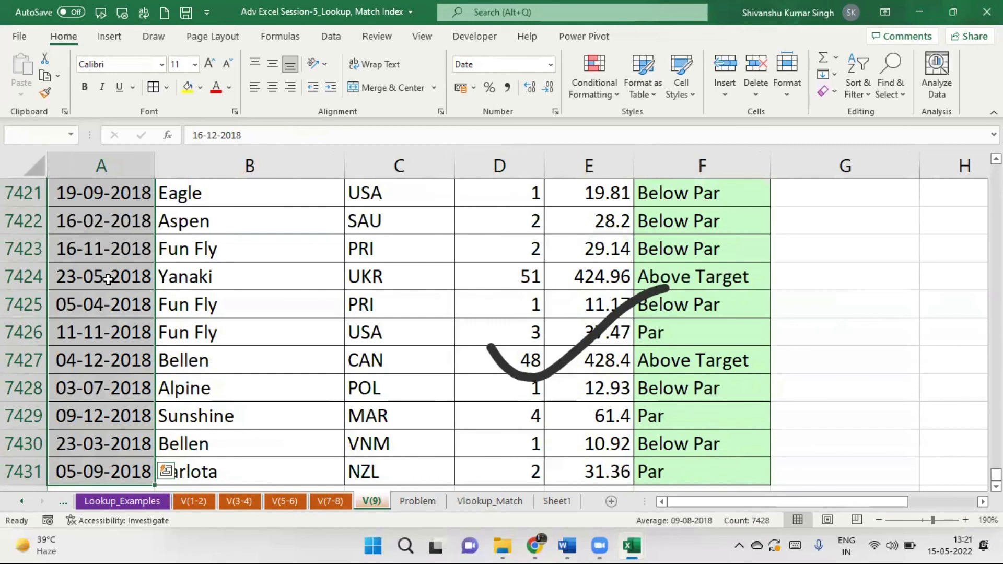
pyautogui.hotkey('ctrl', 'Up')
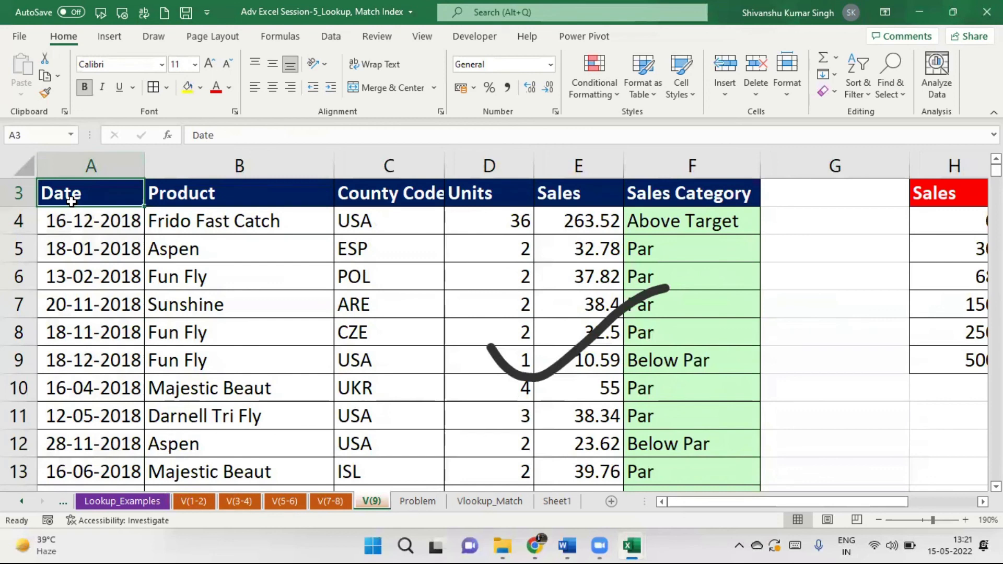
pyautogui.hotkey('ctrl', 'Right')
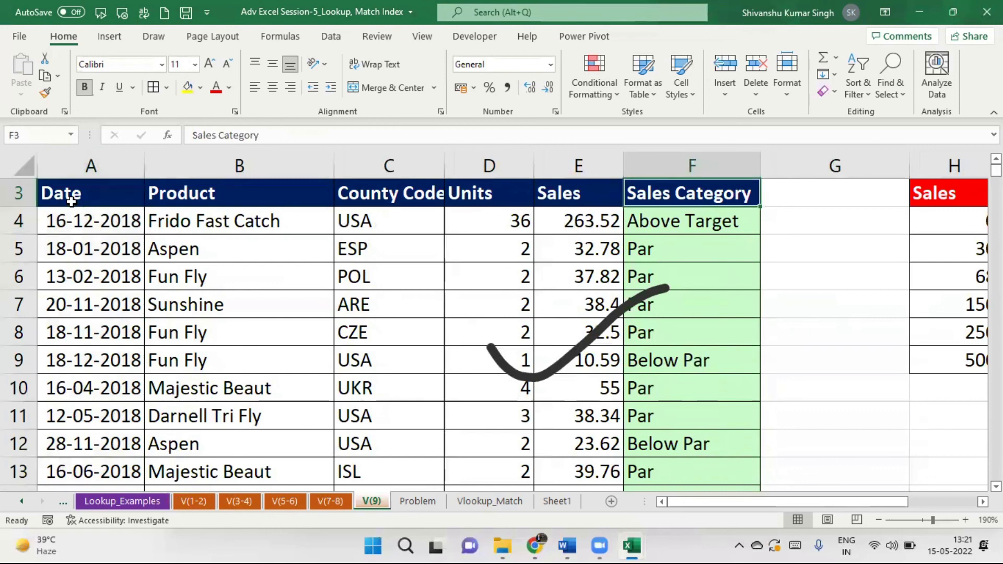
pyautogui.hotkey('ctrl', 'Down')
pyautogui.hotkey('ctrl', 'Left')
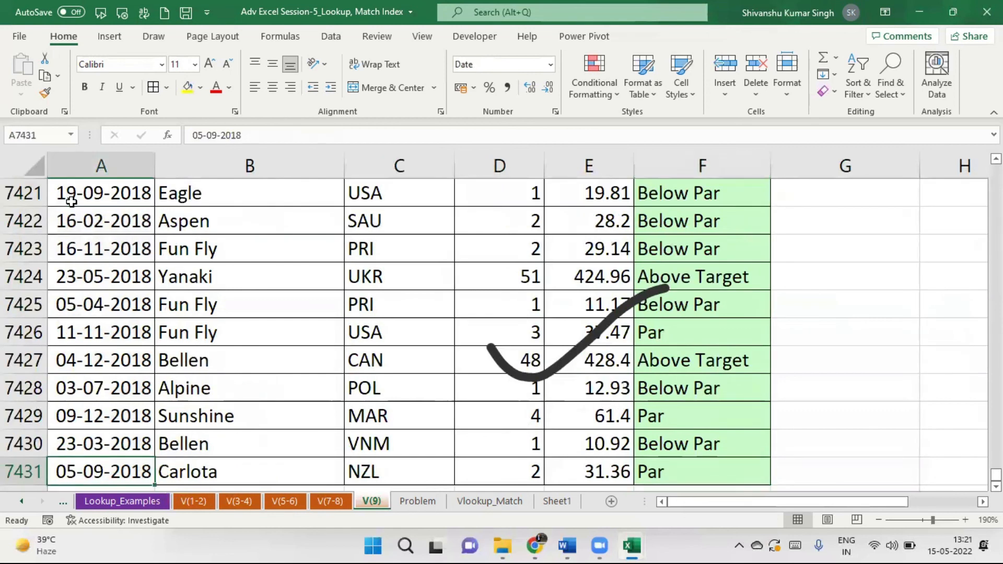
pyautogui.hotkey('ctrl', 'Up')
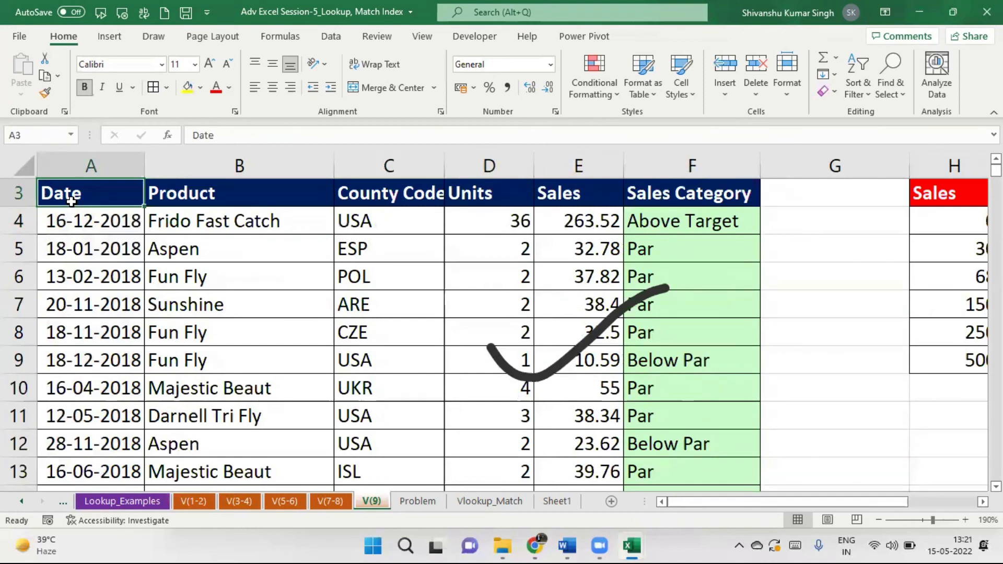
pyautogui.hotkey('ctrl', 'shift', 'Right')
pyautogui.hotkey('ctrl', 'shift', 'Down')
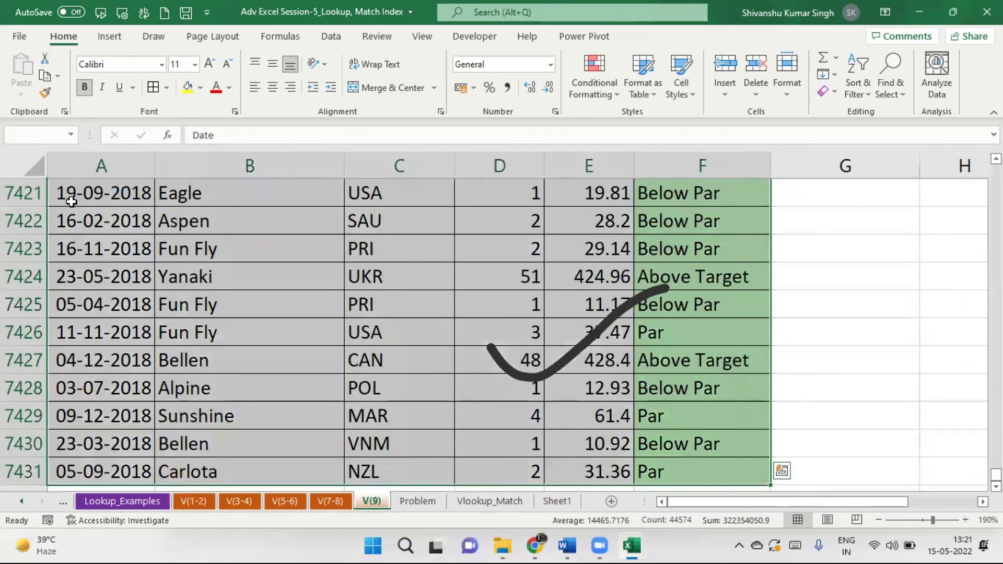
pyautogui.hotkey('ctrl', 'shift', 'Up')
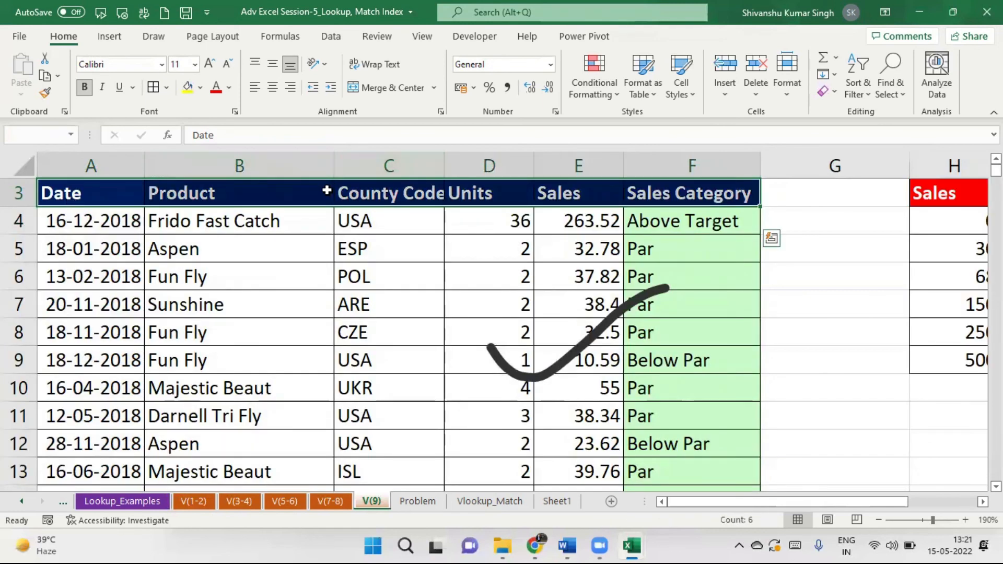
pyautogui.click(798, 287)
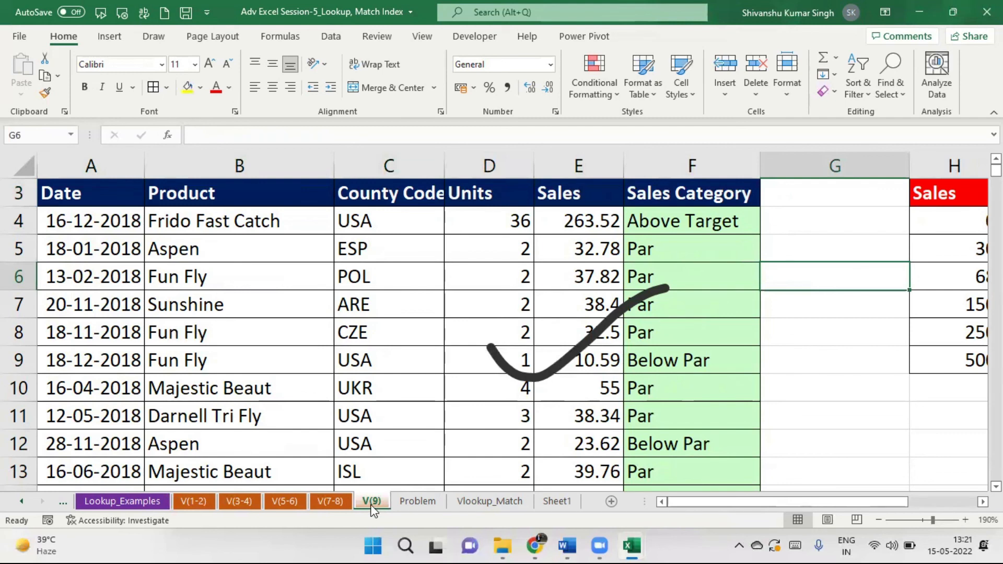
pyautogui.click(413, 503)
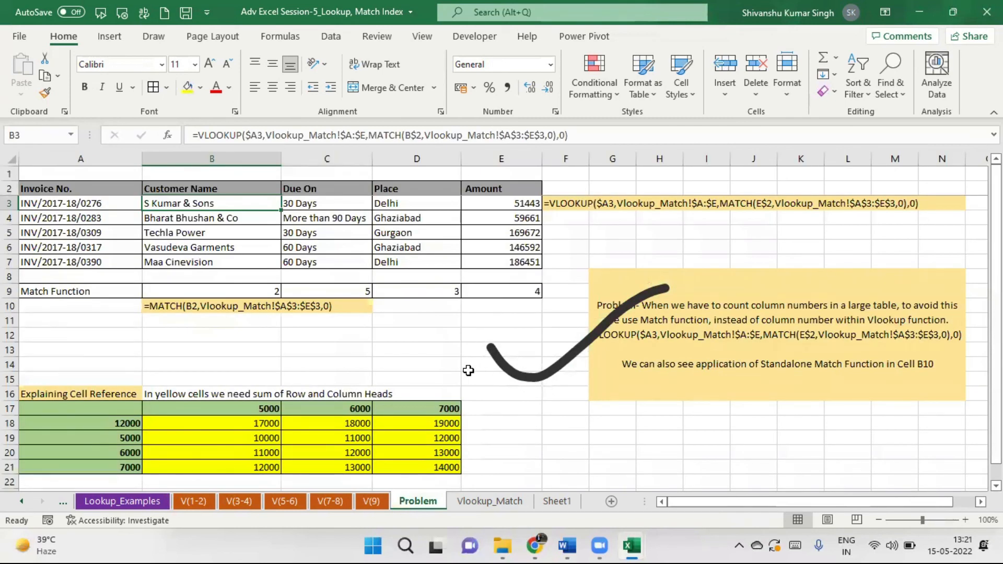
pyautogui.click(371, 502)
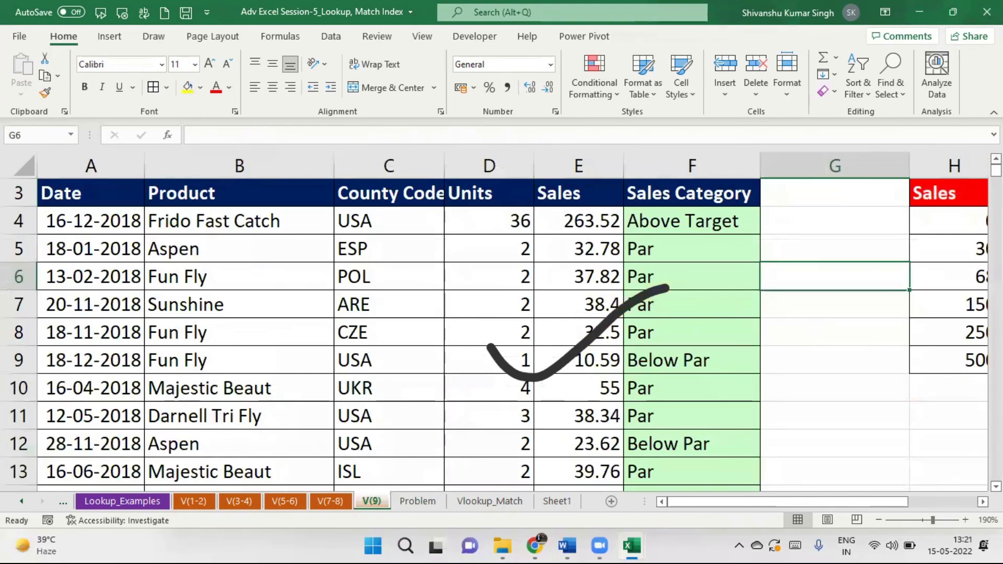
pyautogui.scroll(1, 873, 193)
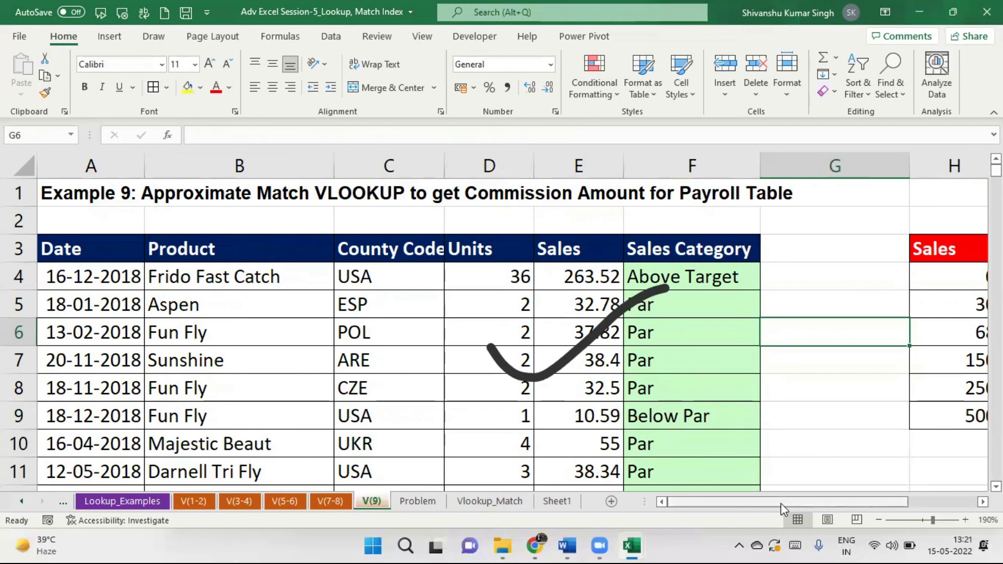
pyautogui.moveTo(781, 503); pyautogui.dragTo(685, 487)
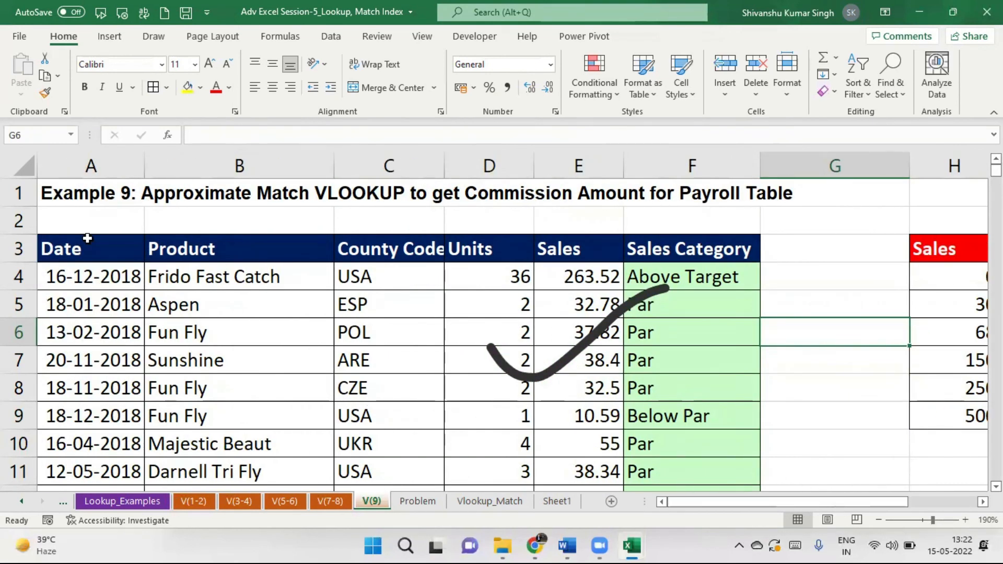
# Turn on AutoFilter and filter Sales Category to show only Below Par rows.
pyautogui.click(76, 247)
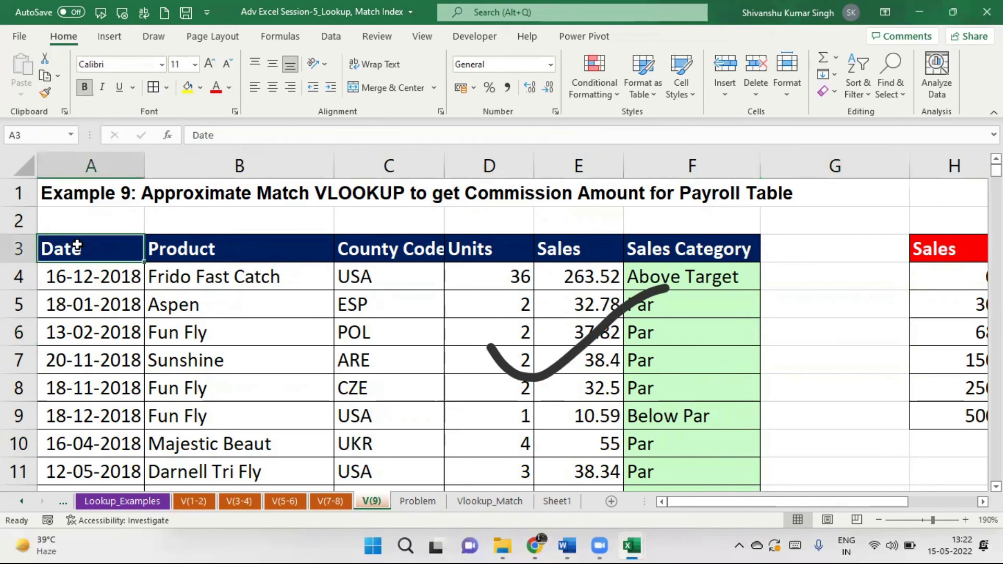
pyautogui.hotkey('ctrl', 'shift', 'l')
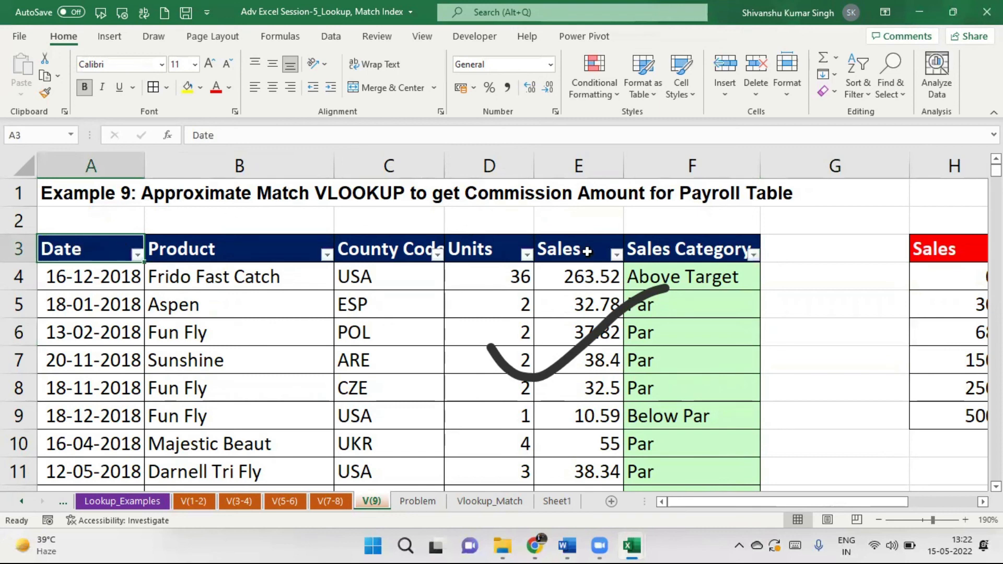
pyautogui.click(754, 255)
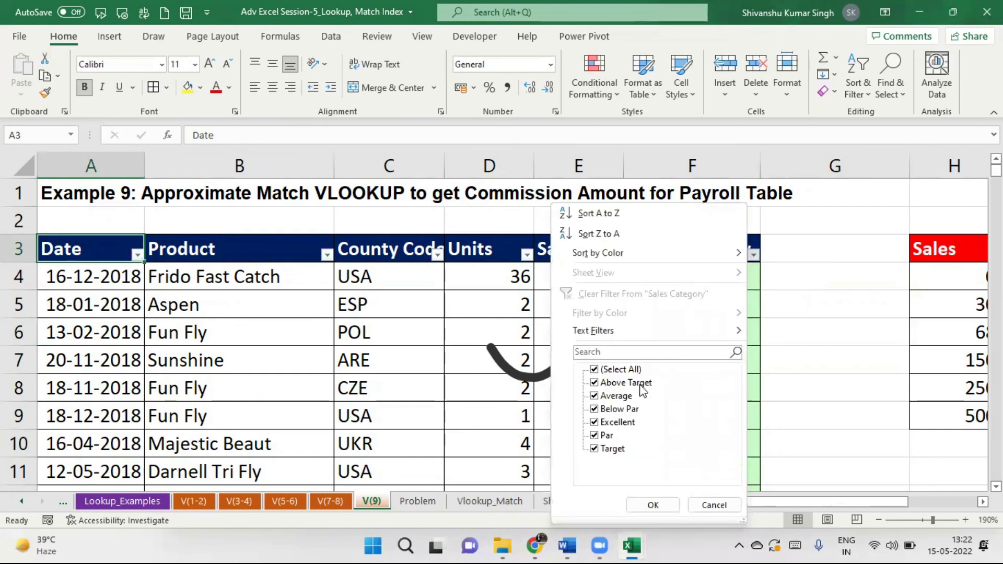
pyautogui.click(594, 372)
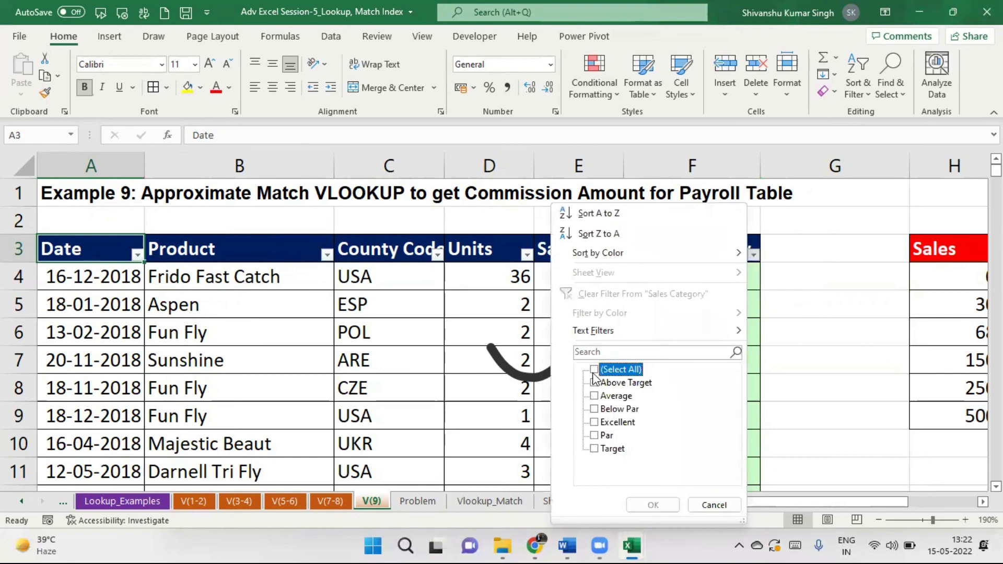
pyautogui.click(595, 374)
pyautogui.click(594, 372)
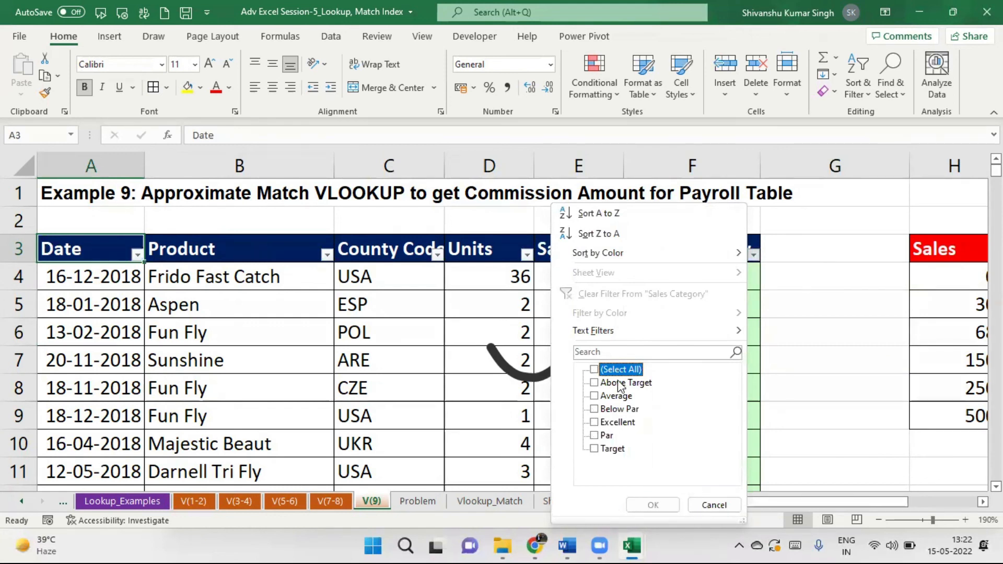
pyautogui.click(594, 409)
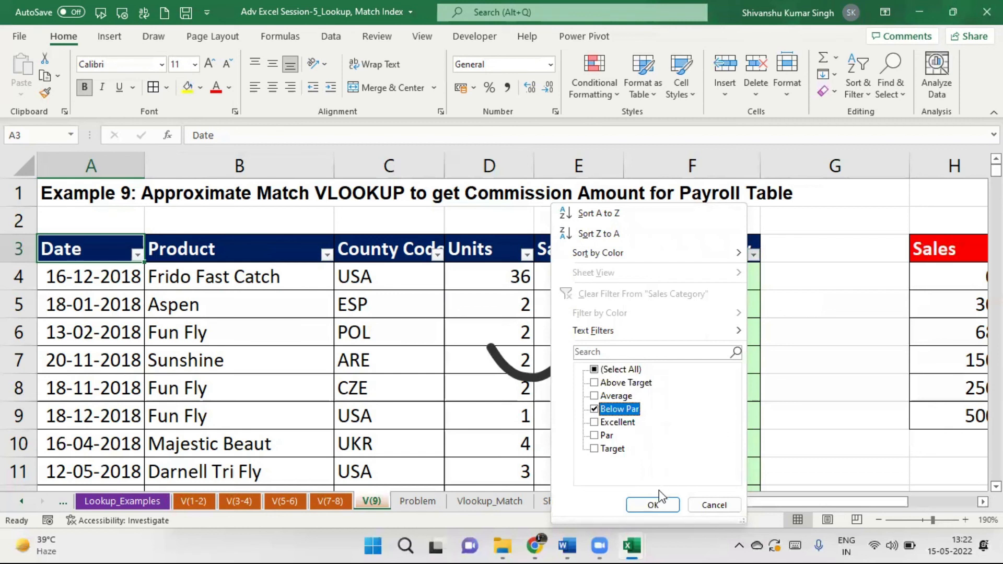
pyautogui.click(651, 505)
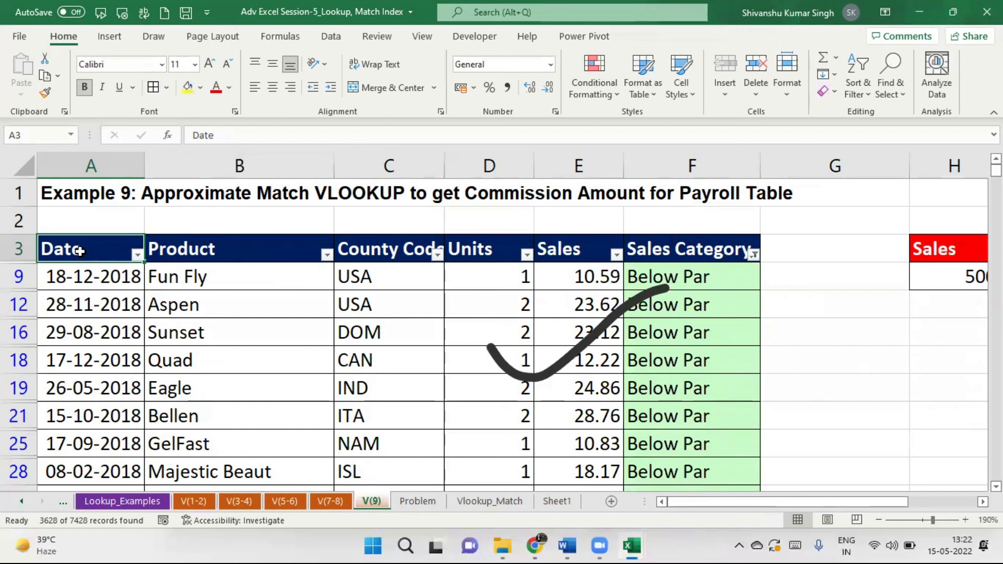
# Copy the filtered Below Par table and bring up the Book1 workbook.
pyautogui.hotkey('ctrl', 'shift', 'Right')
pyautogui.hotkey('ctrl', 'shift', 'Down')
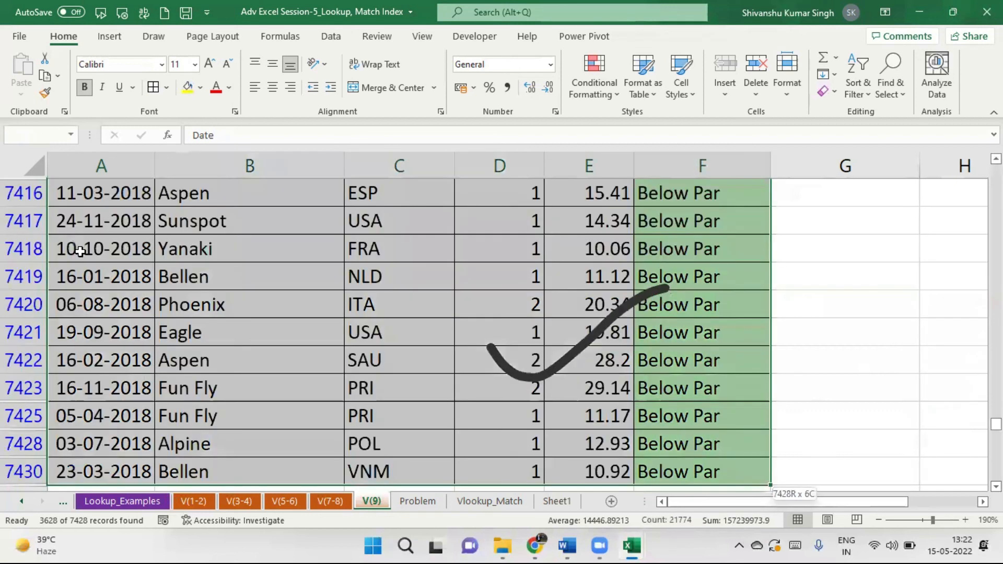
pyautogui.hotkey('ctrl', 'c')
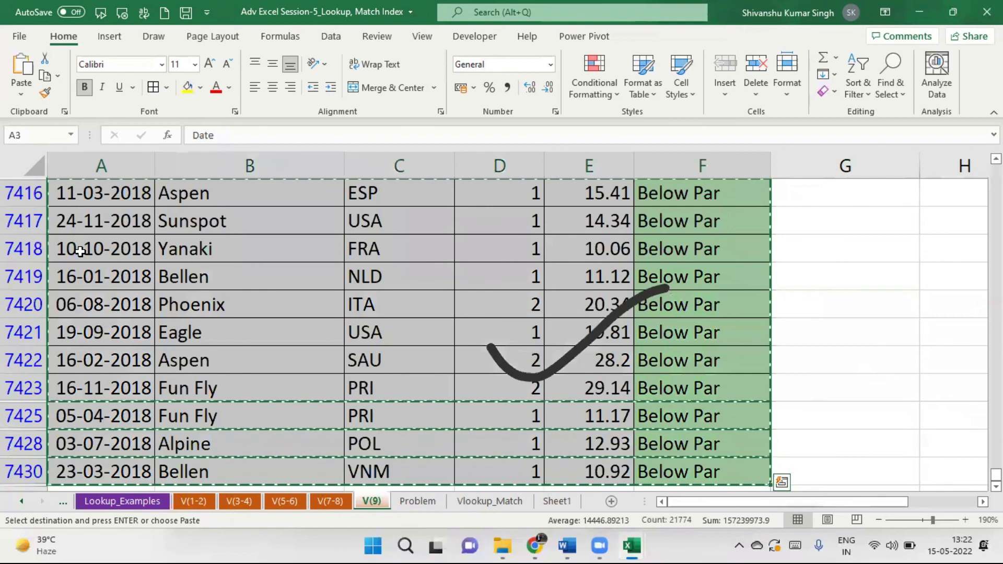
pyautogui.hotkey('alt', 'Tab')
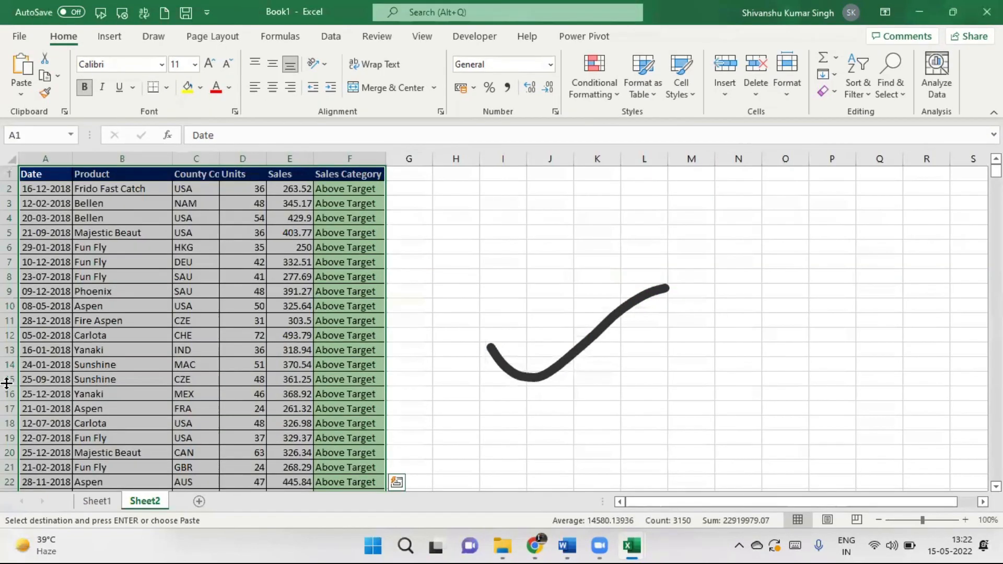
# Paste the Below Par rows onto a new sheet, autofit columns A and F, and name it Below Par.
pyautogui.click(199, 501)
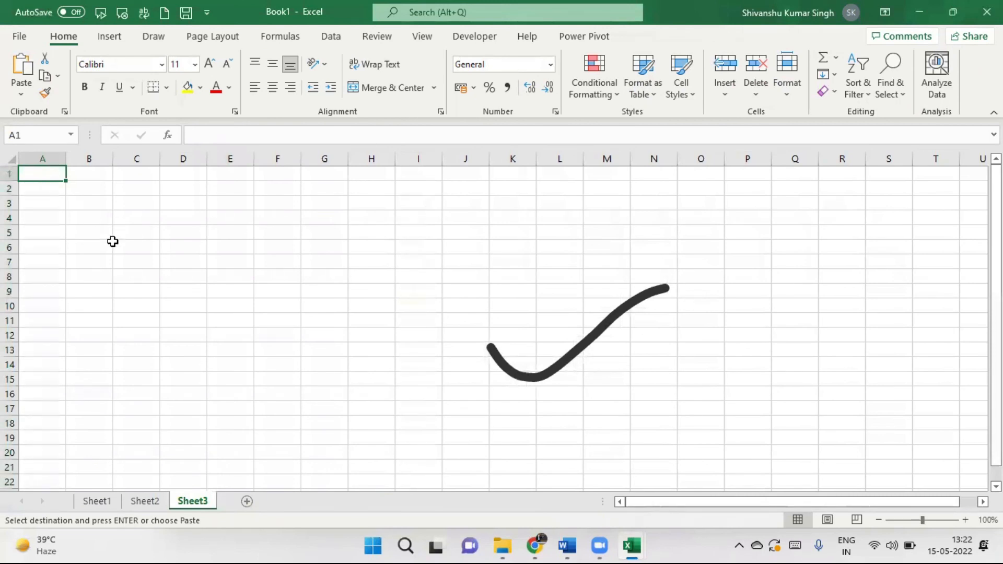
pyautogui.hotkey('ctrl', 'v')
pyautogui.doubleClick(65, 159)
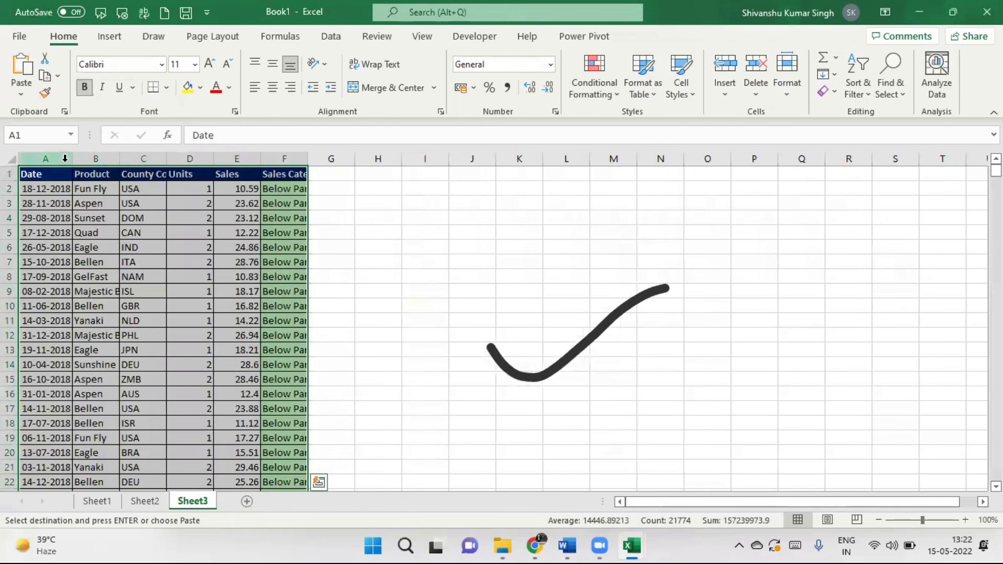
pyautogui.doubleClick(309, 159)
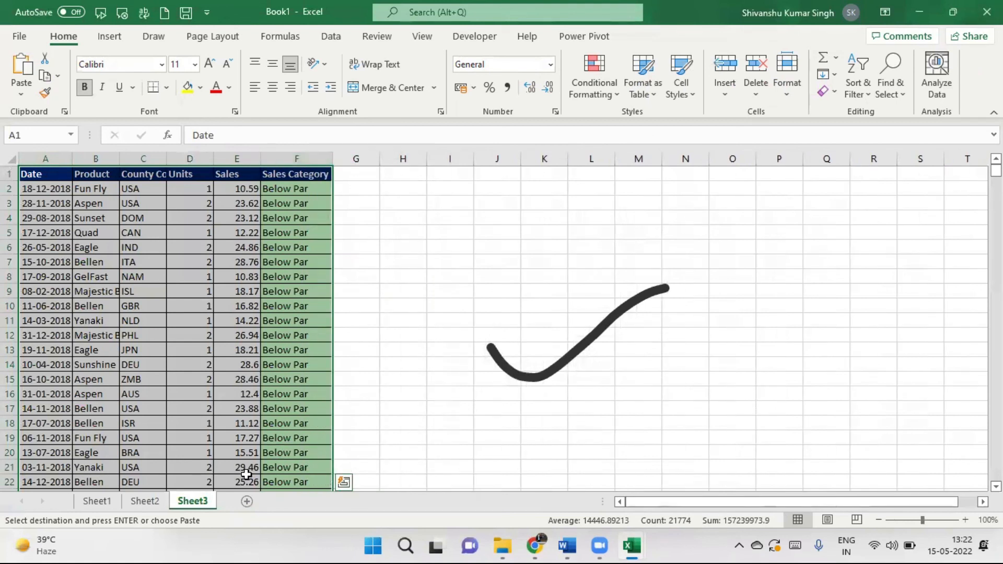
pyautogui.doubleClick(196, 502)
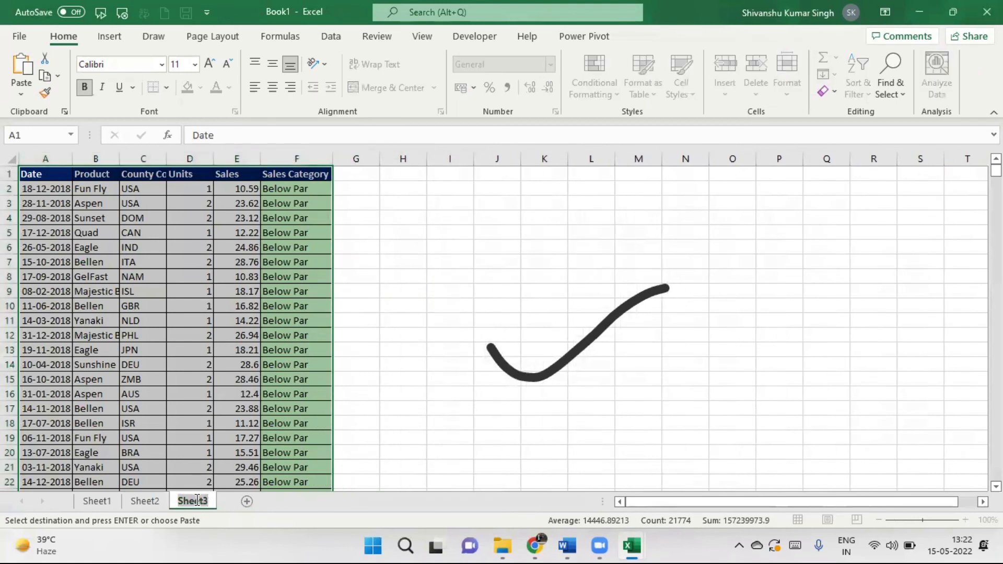
pyautogui.write('Below Par')
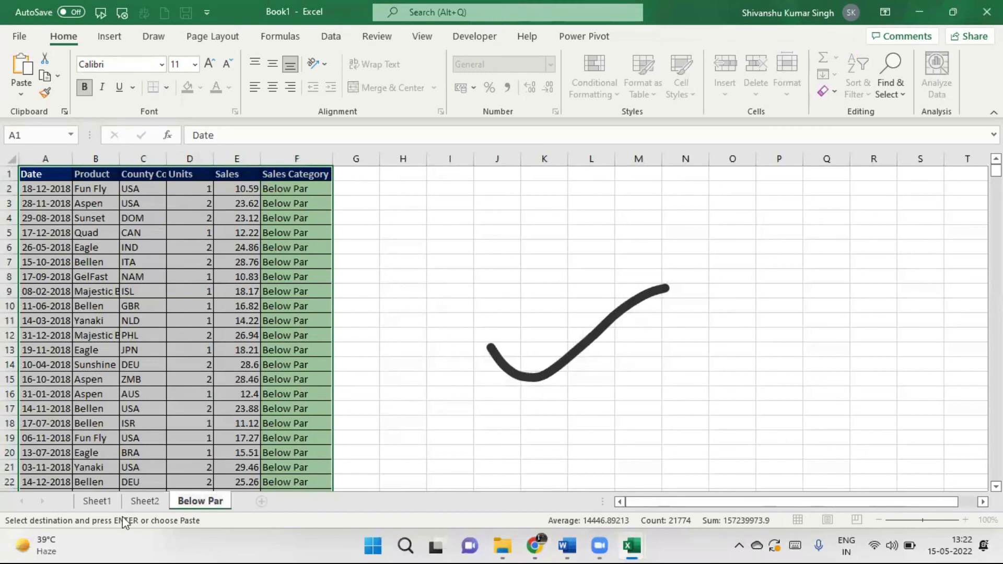
pyautogui.click(146, 503)
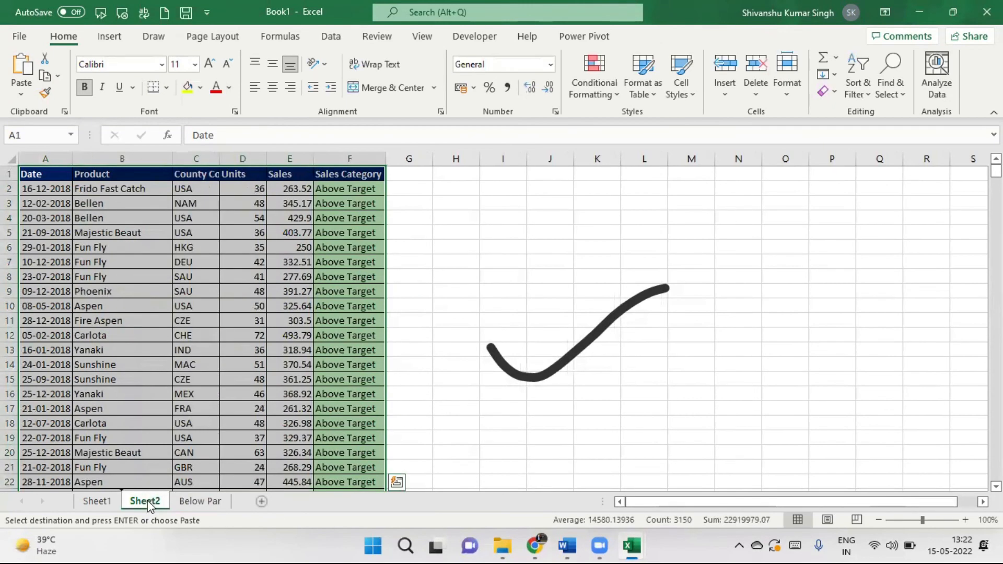
# Delete Sheet2 and rename Sheet1 to Above Par.
pyautogui.rightClick(147, 502)
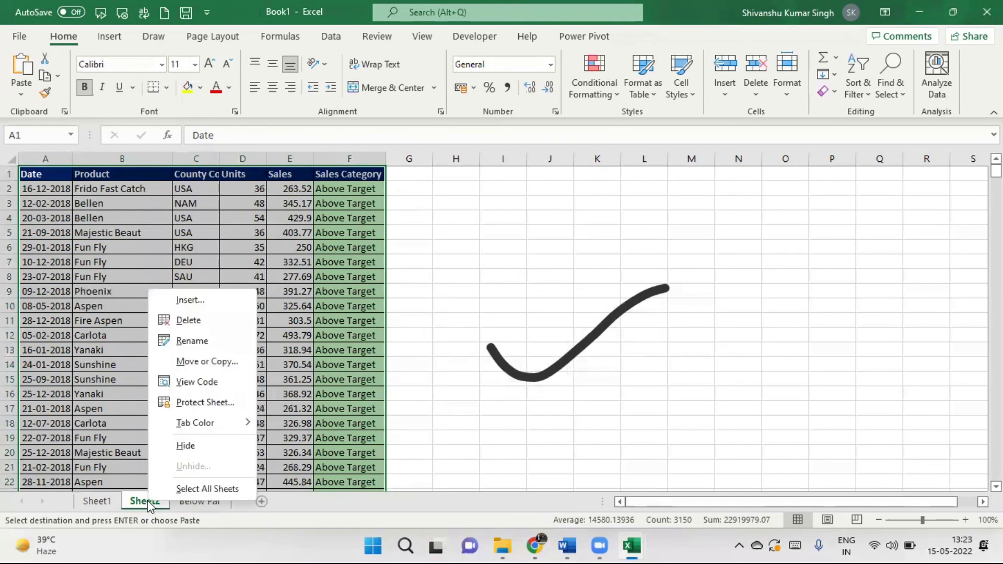
pyautogui.click(188, 321)
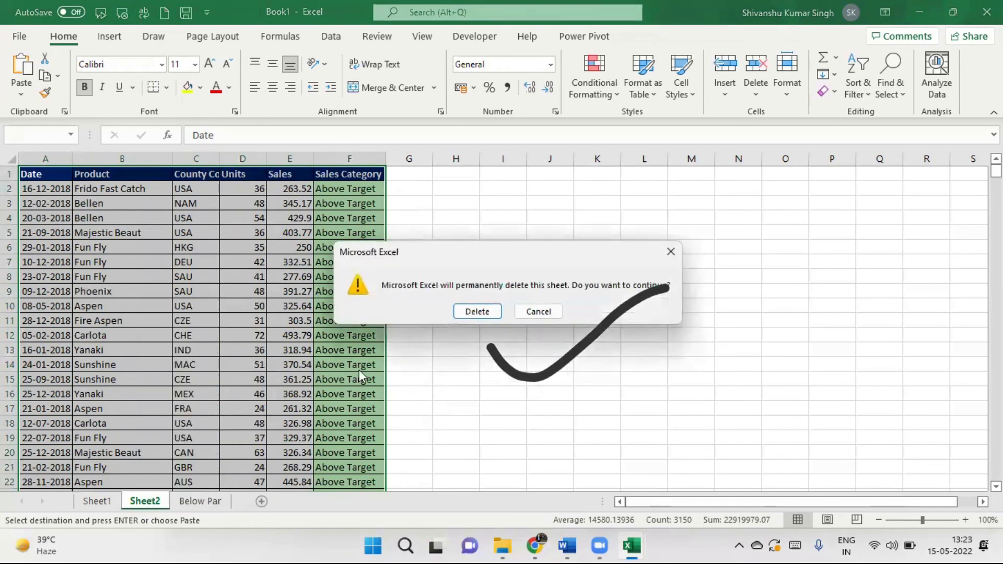
pyautogui.click(479, 314)
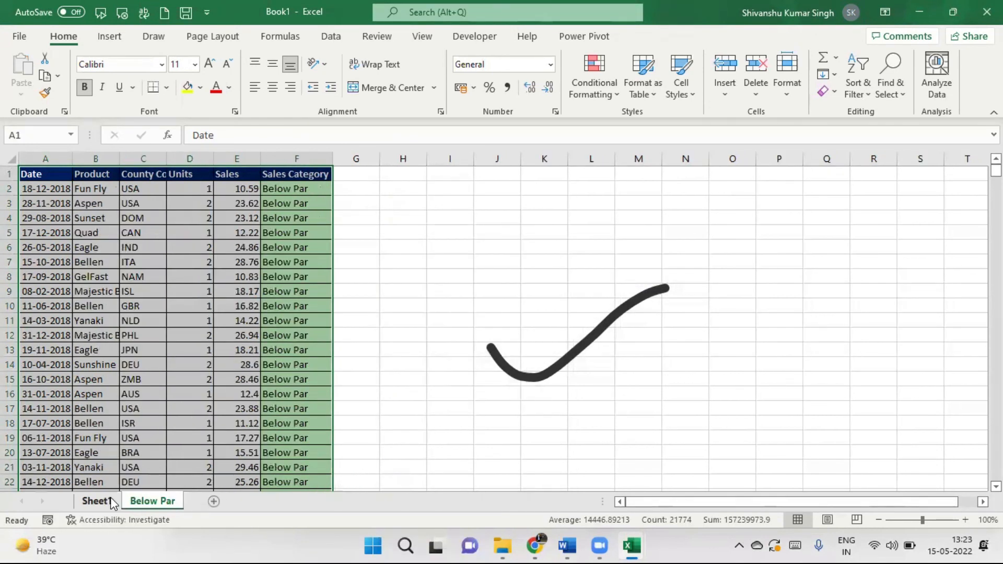
pyautogui.click(110, 502)
pyautogui.doubleClick(111, 502)
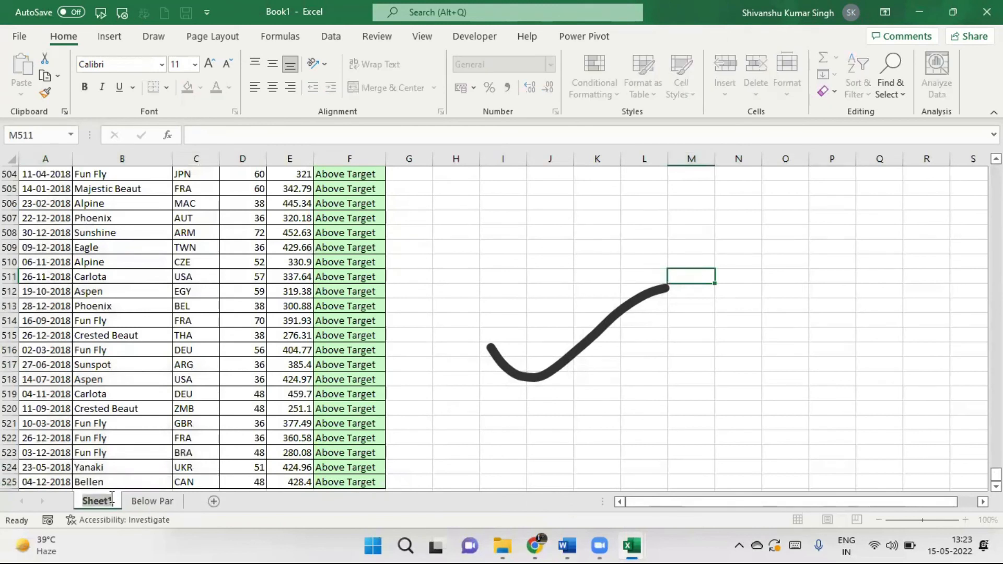
pyautogui.write('Ab')
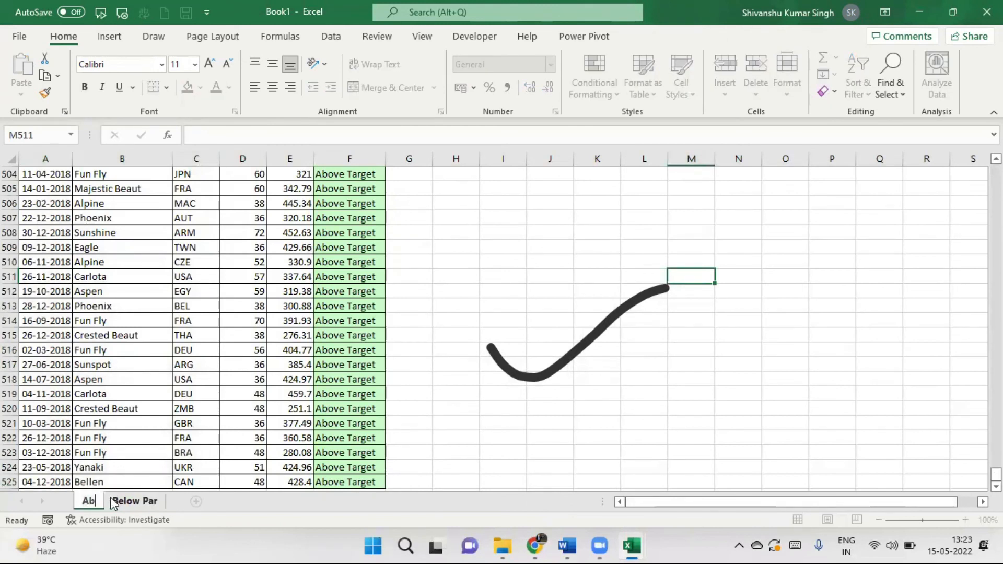
pyautogui.write('ove Par')
pyautogui.press('Return')
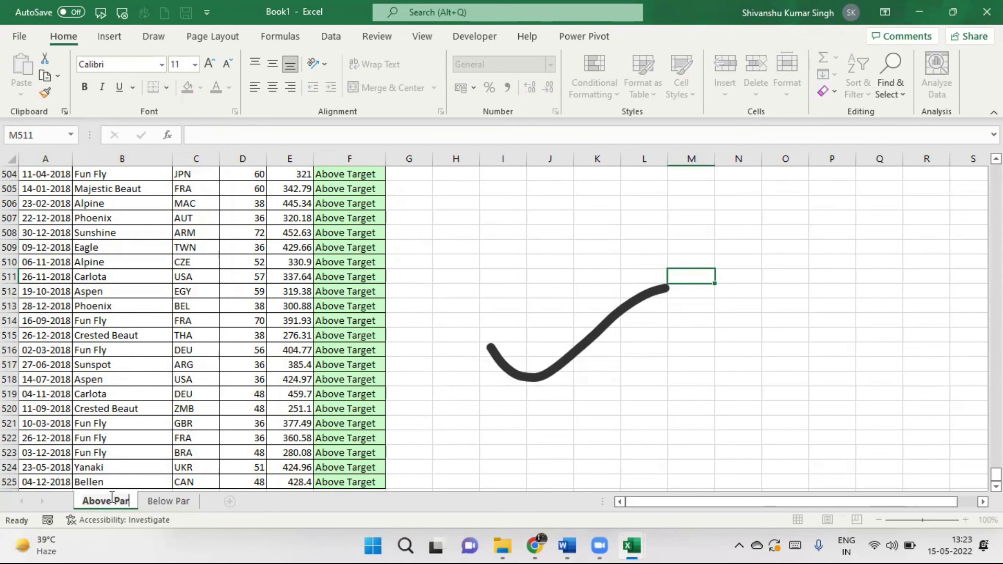
pyautogui.click(523, 418)
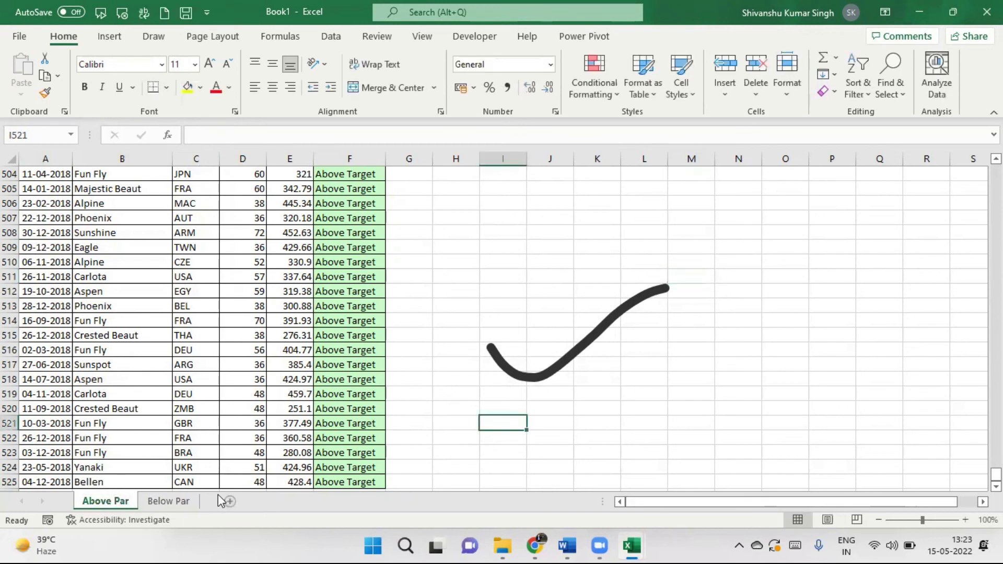
# Check the row extents on the Below Par and Above Par sheets, then minimize Book1.
pyautogui.click(180, 502)
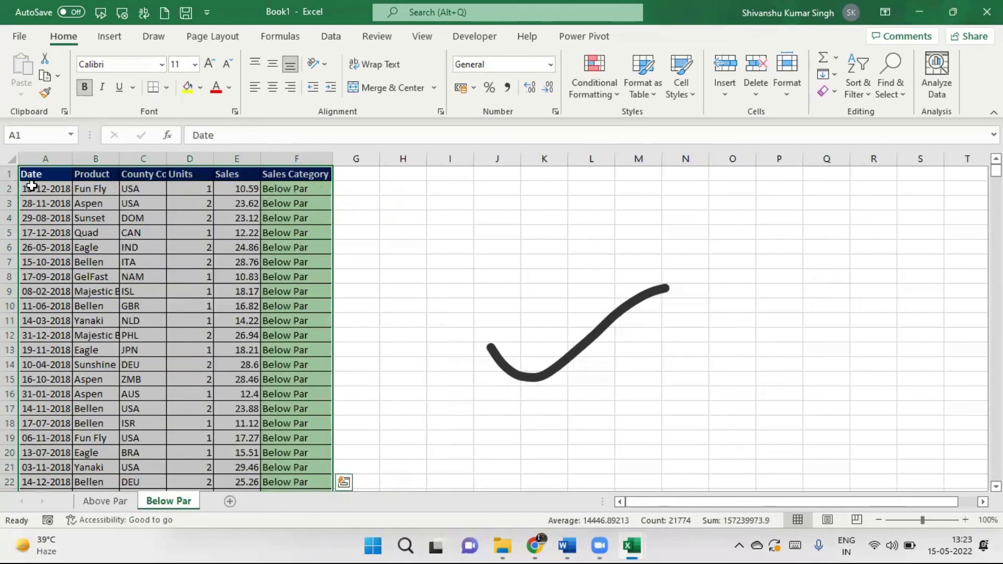
pyautogui.click(32, 187)
pyautogui.hotkey('ctrl', 'shift', 'Down')
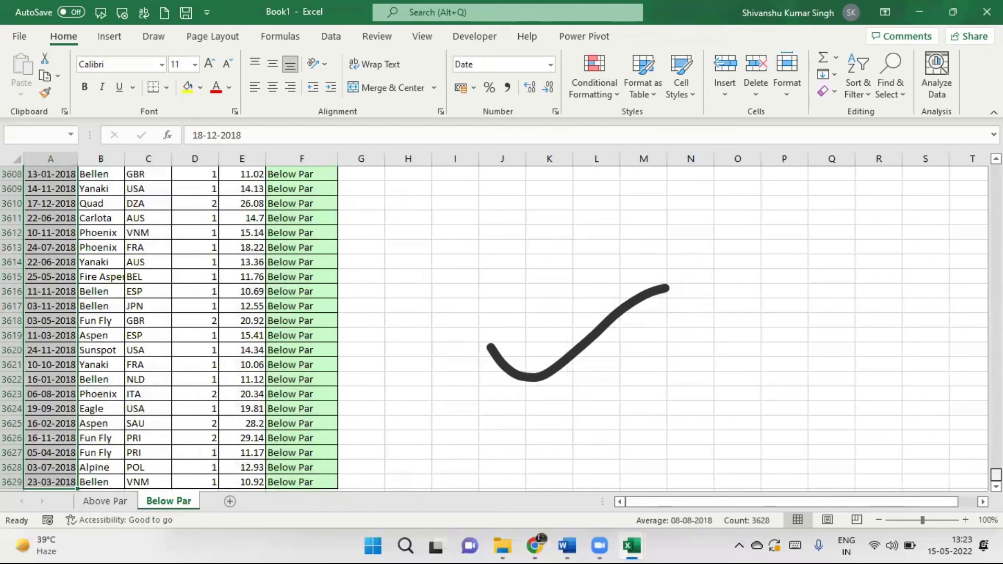
pyautogui.moveTo(996, 475); pyautogui.dragTo(996, 186)
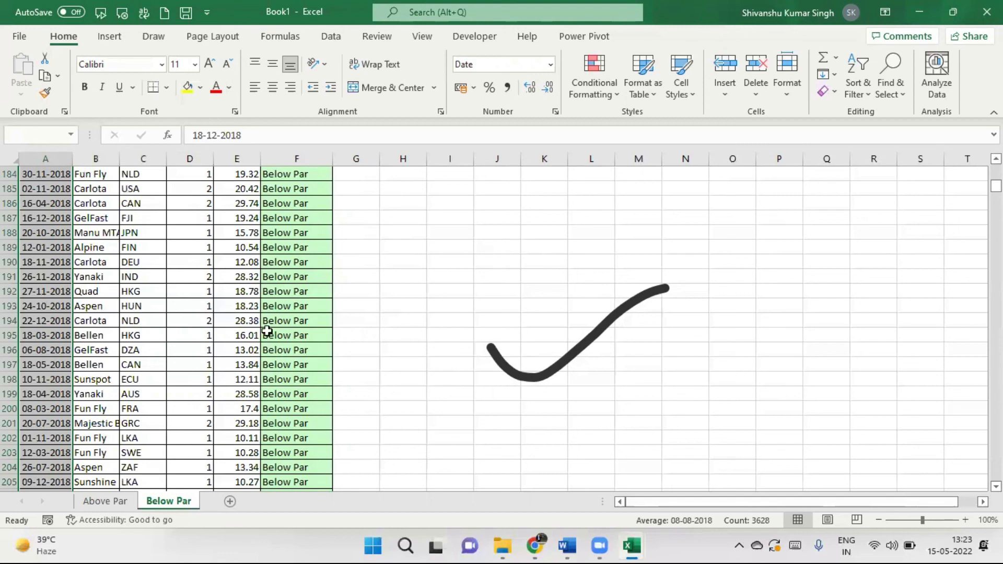
pyautogui.click(105, 501)
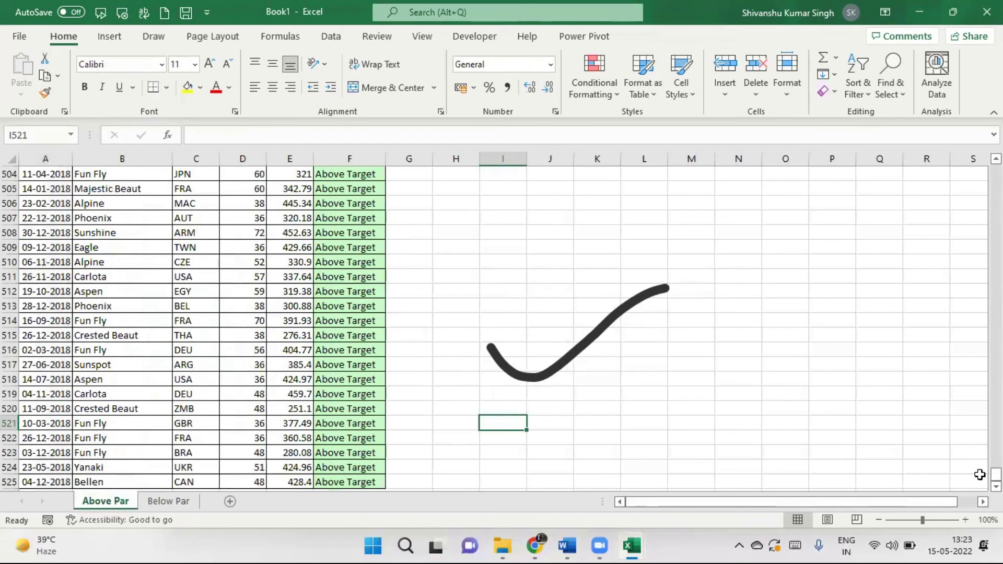
pyautogui.moveTo(997, 475); pyautogui.dragTo(997, 168)
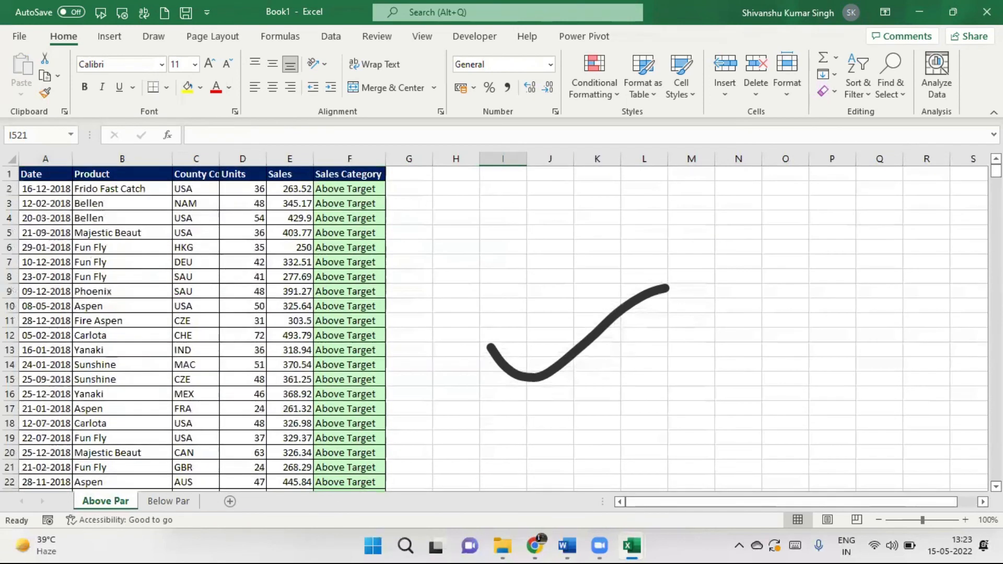
pyautogui.click(919, 12)
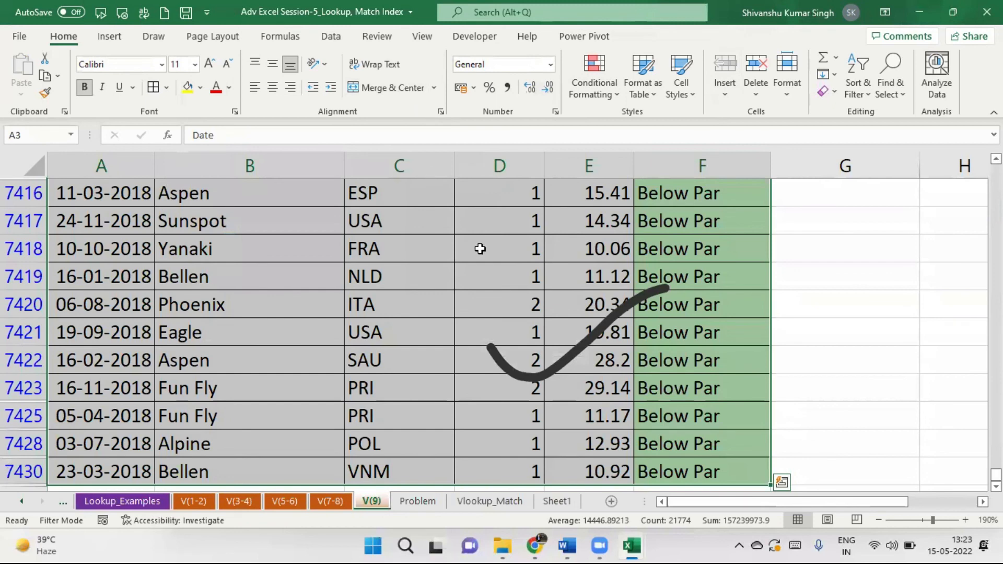
# Clear the Below Par filter from the Sales Category column so all V(9) sales rows reappear.
pyautogui.click(686, 250)
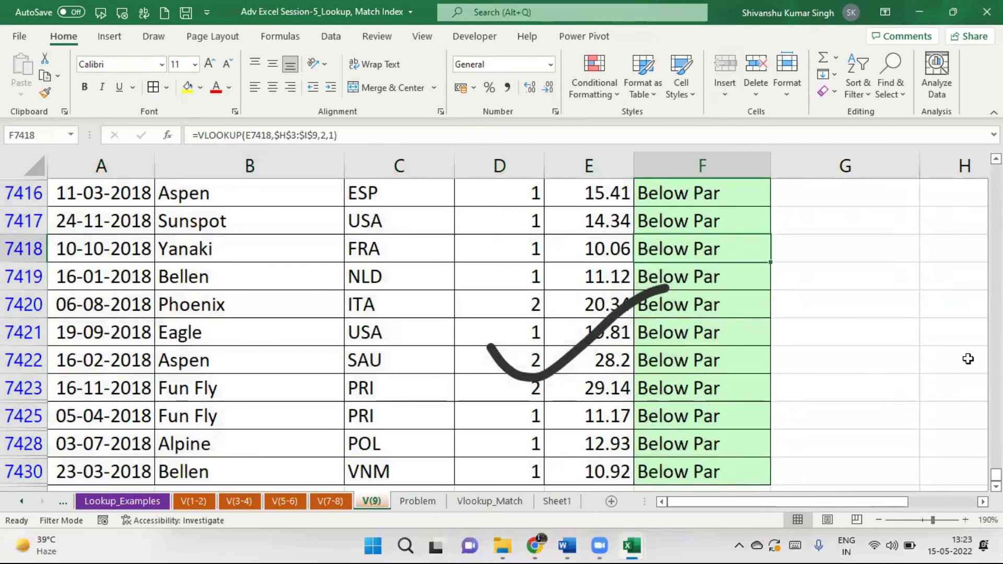
pyautogui.moveTo(996, 475); pyautogui.dragTo(996, 171)
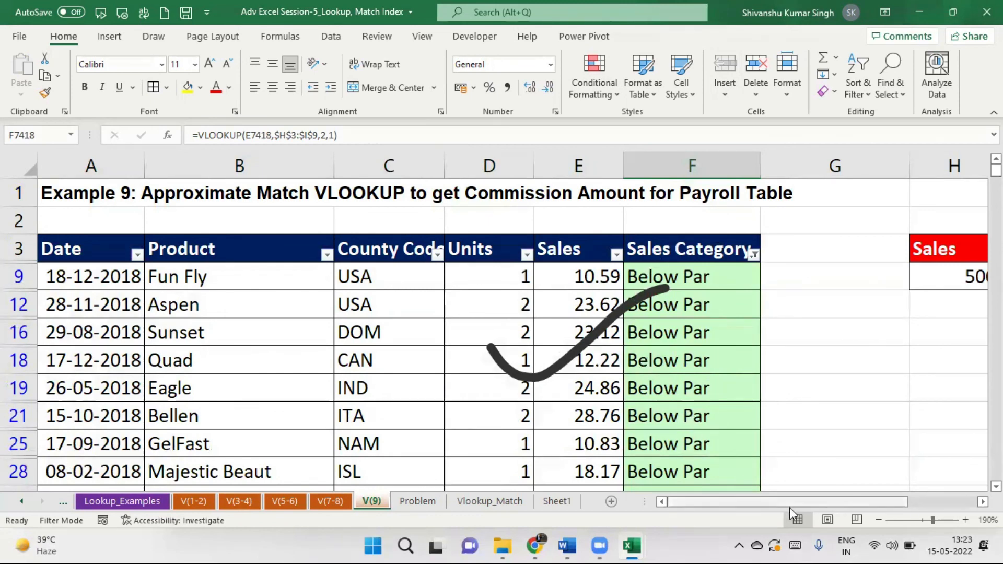
pyautogui.moveTo(789, 503); pyautogui.dragTo(934, 498)
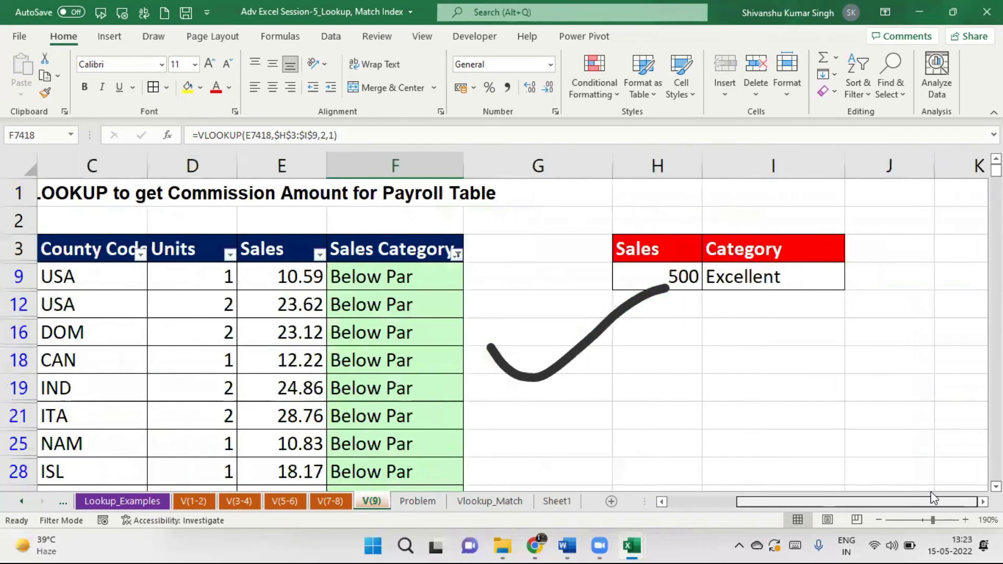
pyautogui.click(695, 502)
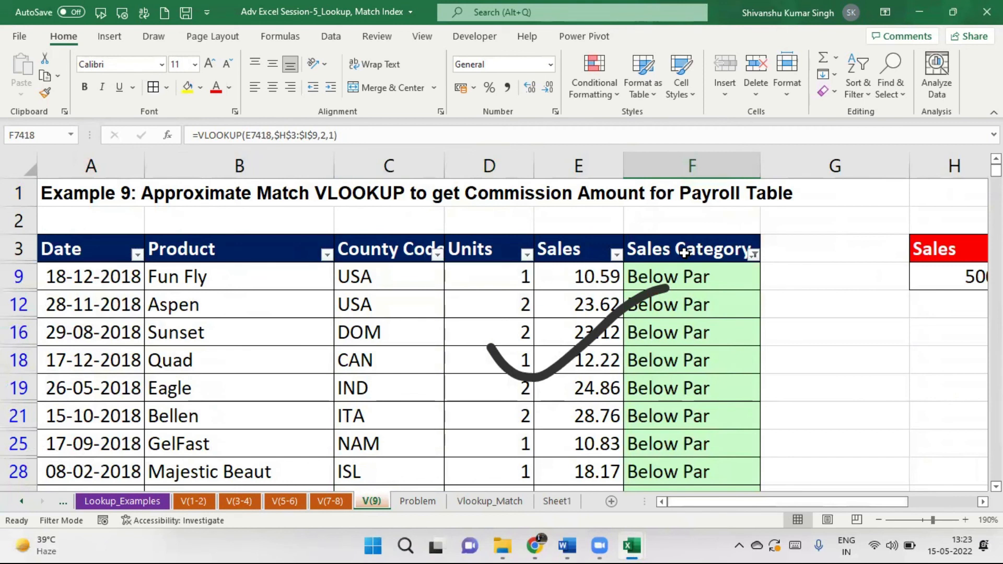
pyautogui.click(684, 253)
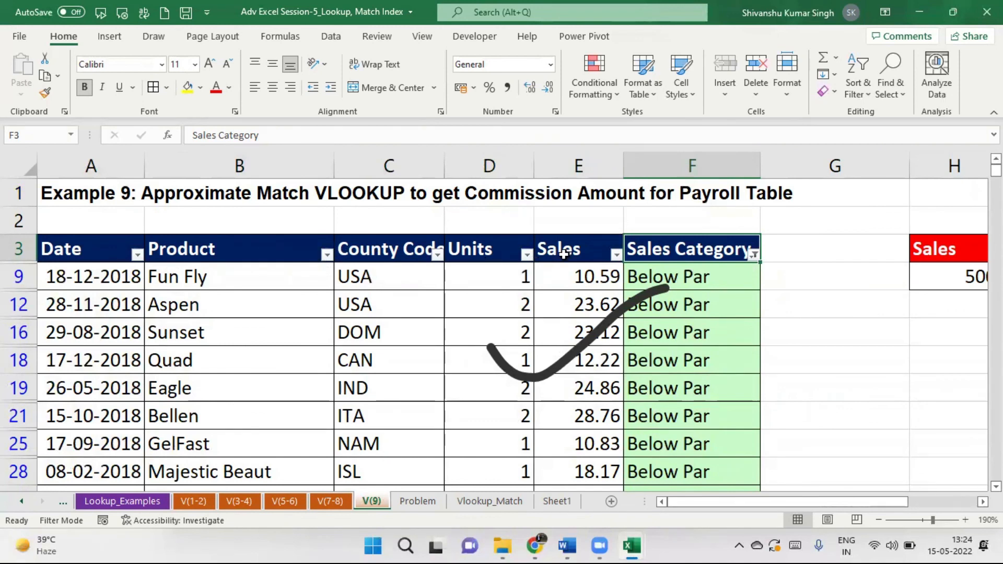
pyautogui.click(754, 256)
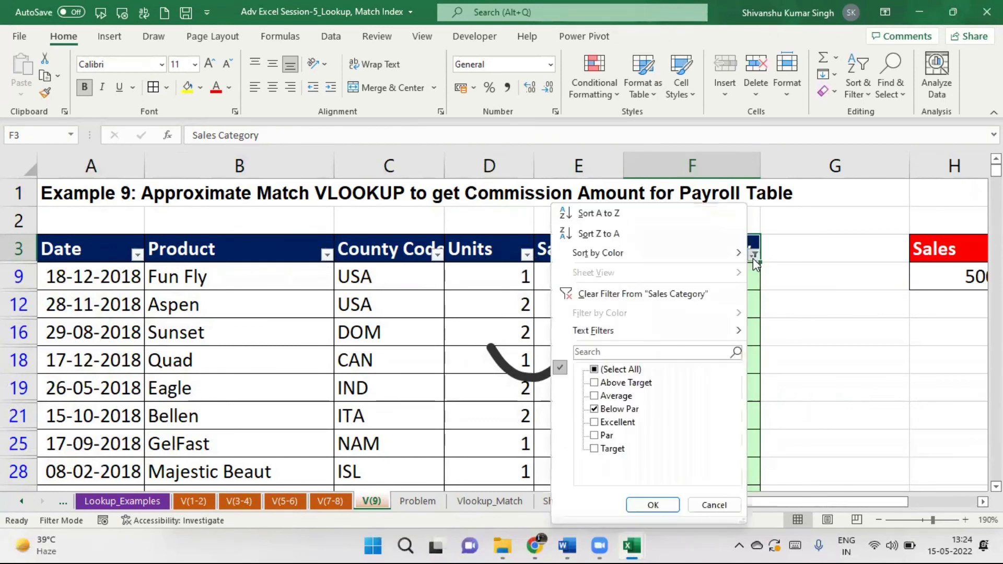
pyautogui.click(615, 296)
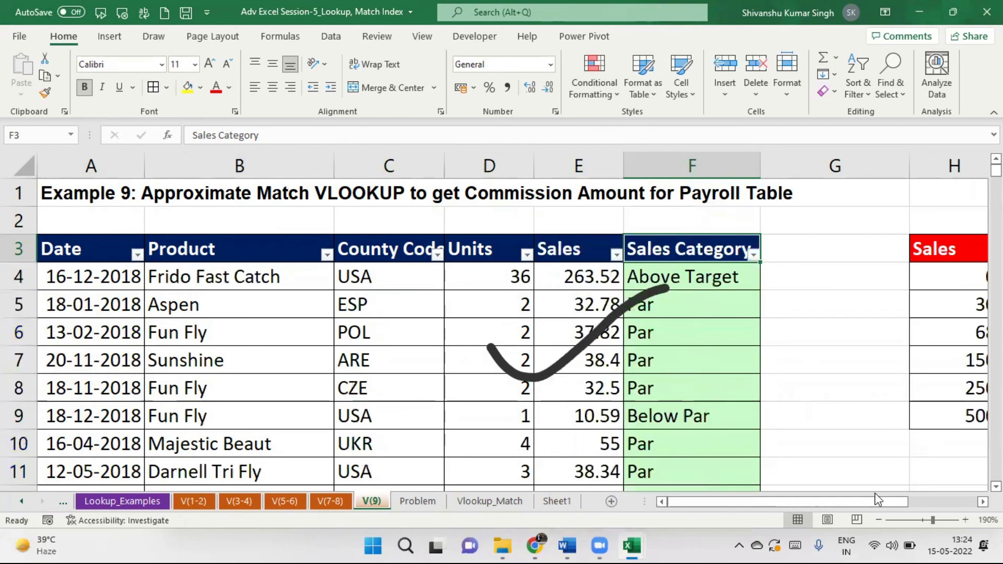
pyautogui.moveTo(853, 505); pyautogui.dragTo(965, 491)
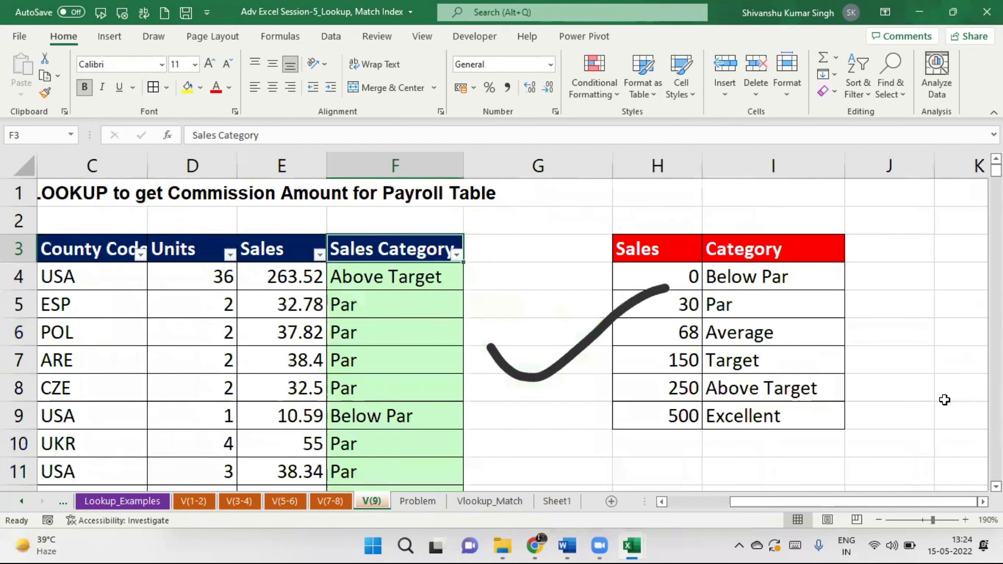
pyautogui.click(670, 274)
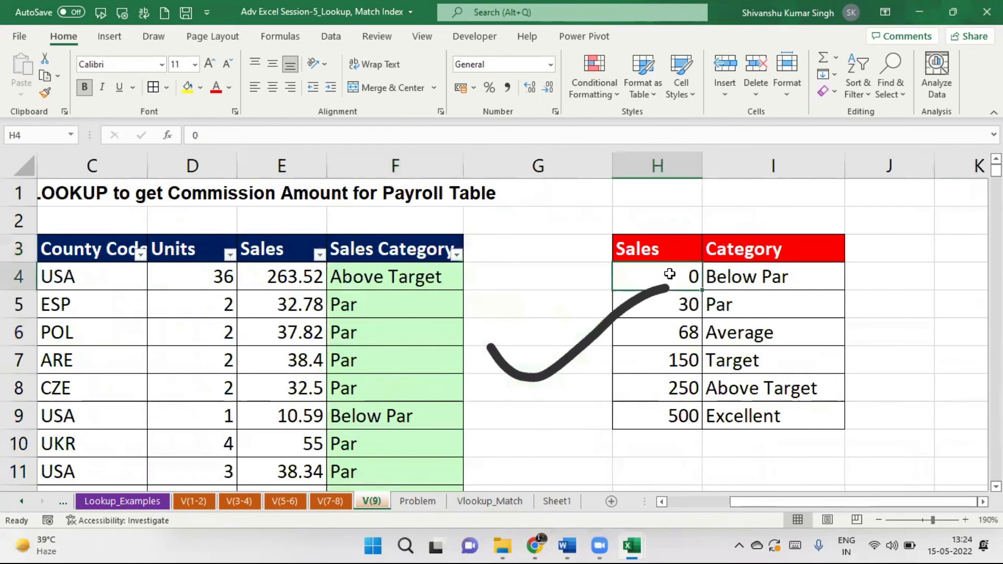
pyautogui.moveTo(685, 253); pyautogui.dragTo(771, 417)
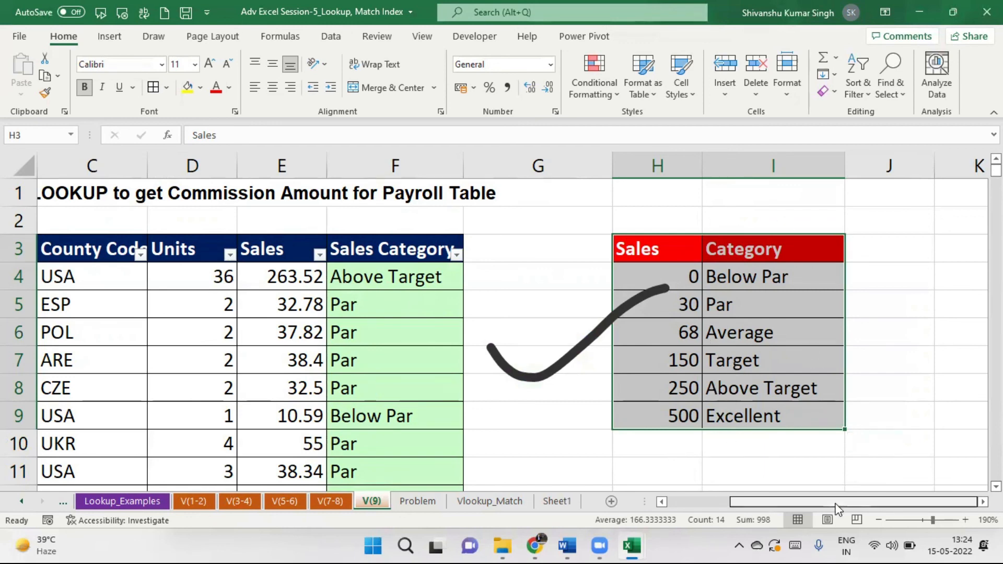
pyautogui.moveTo(789, 503); pyautogui.dragTo(726, 505)
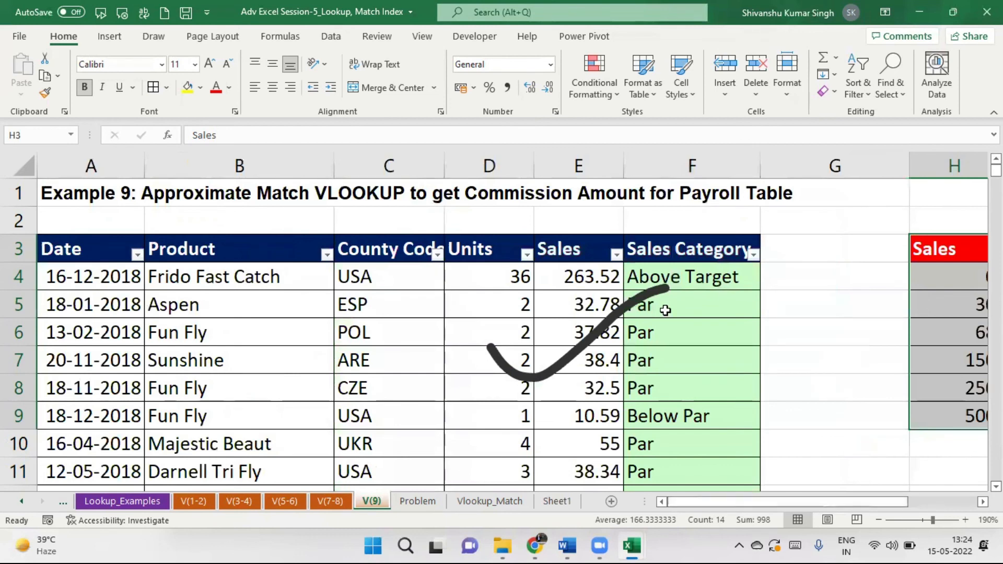
pyautogui.click(704, 273)
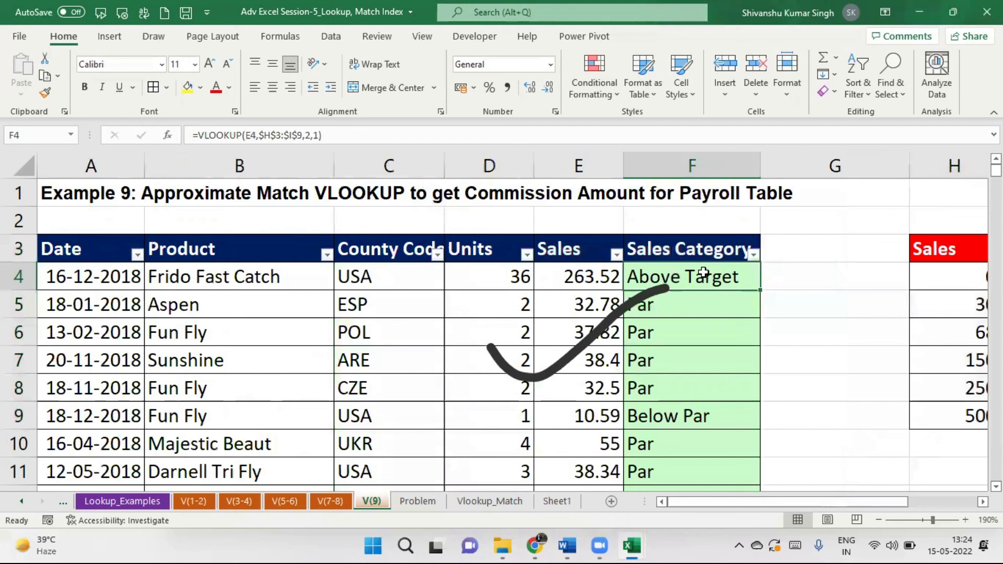